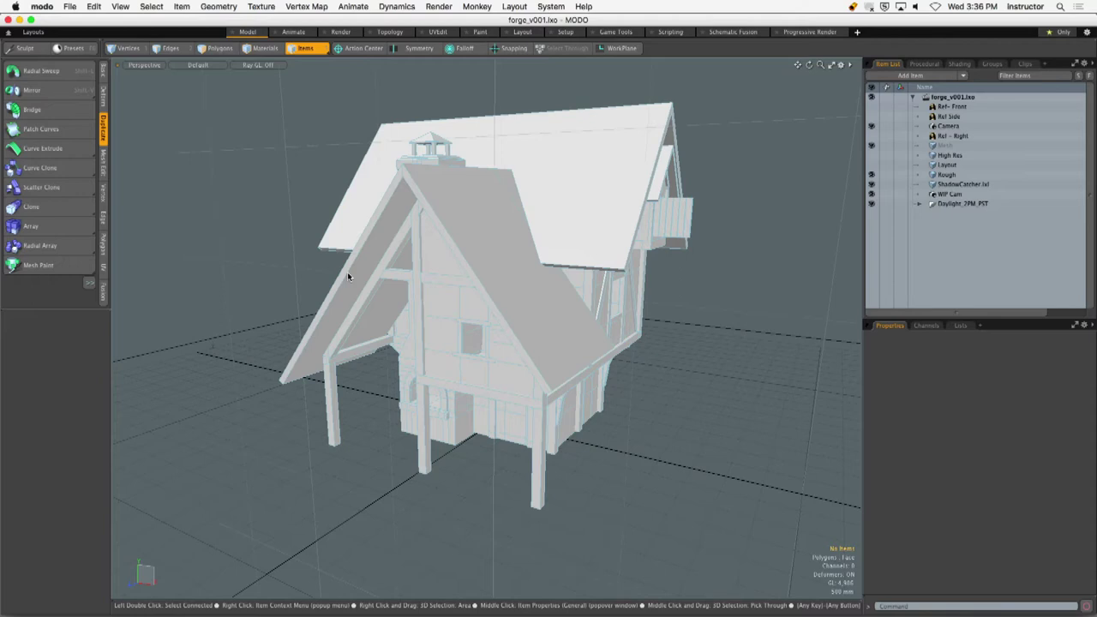
Switch to Finder and open the forge reference image from the REFERENCE folder.
alt+drag(355, 179, 245, 161)
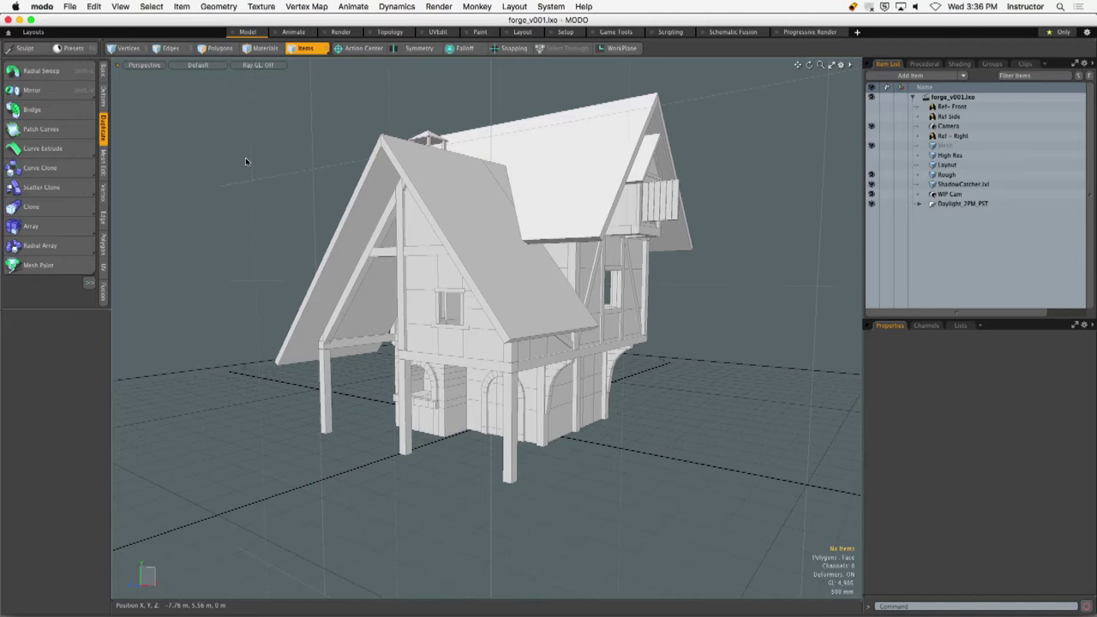
mouse_move(268, 599)
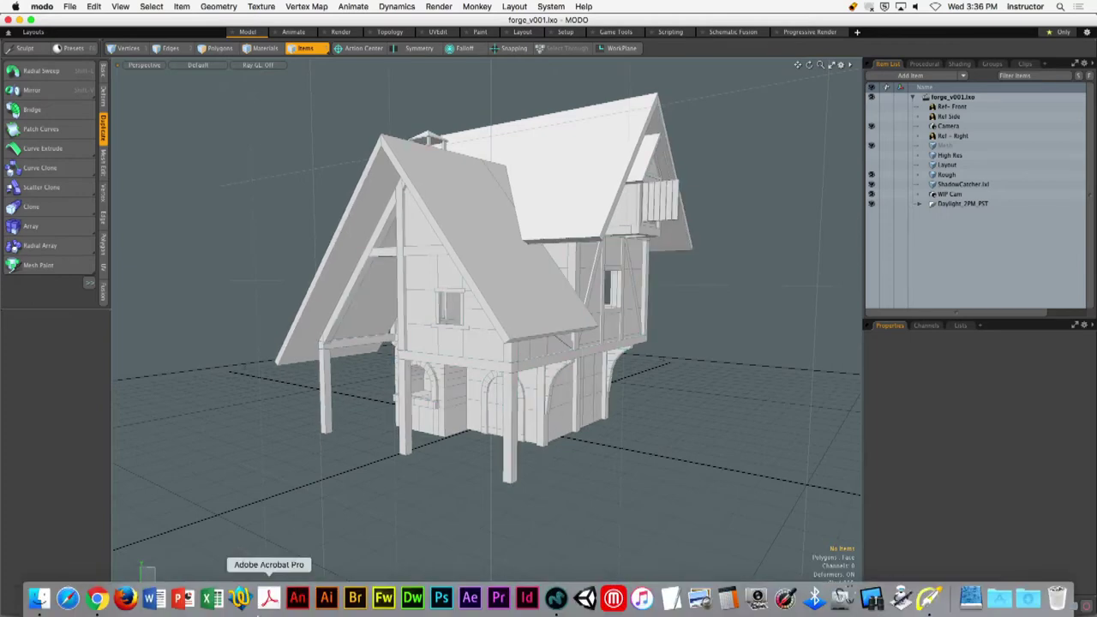
click(39, 598)
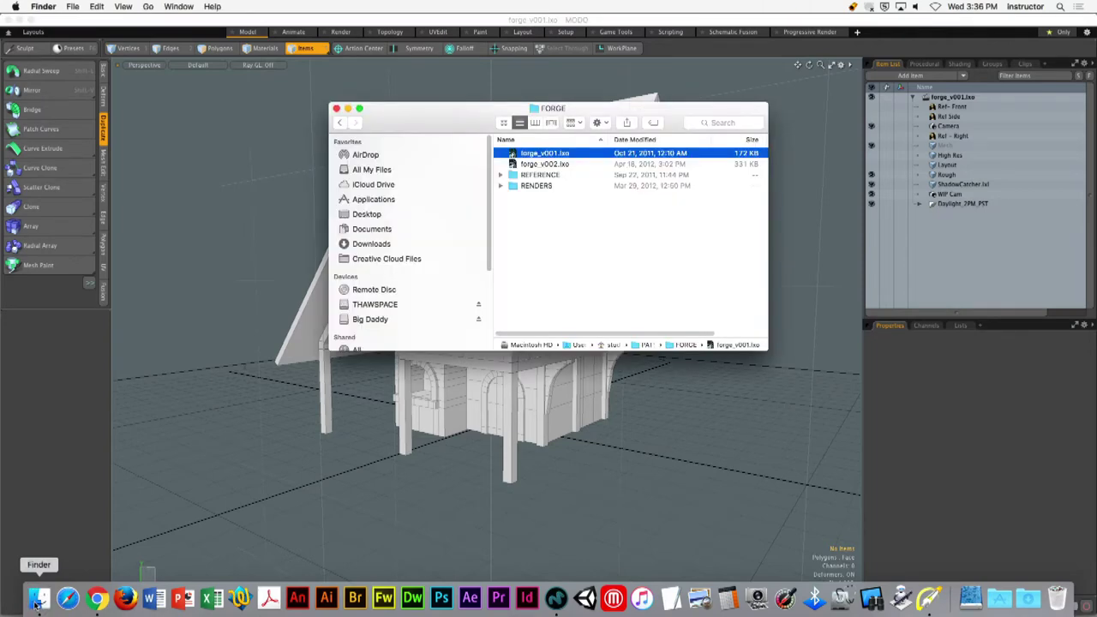
double_click(563, 177)
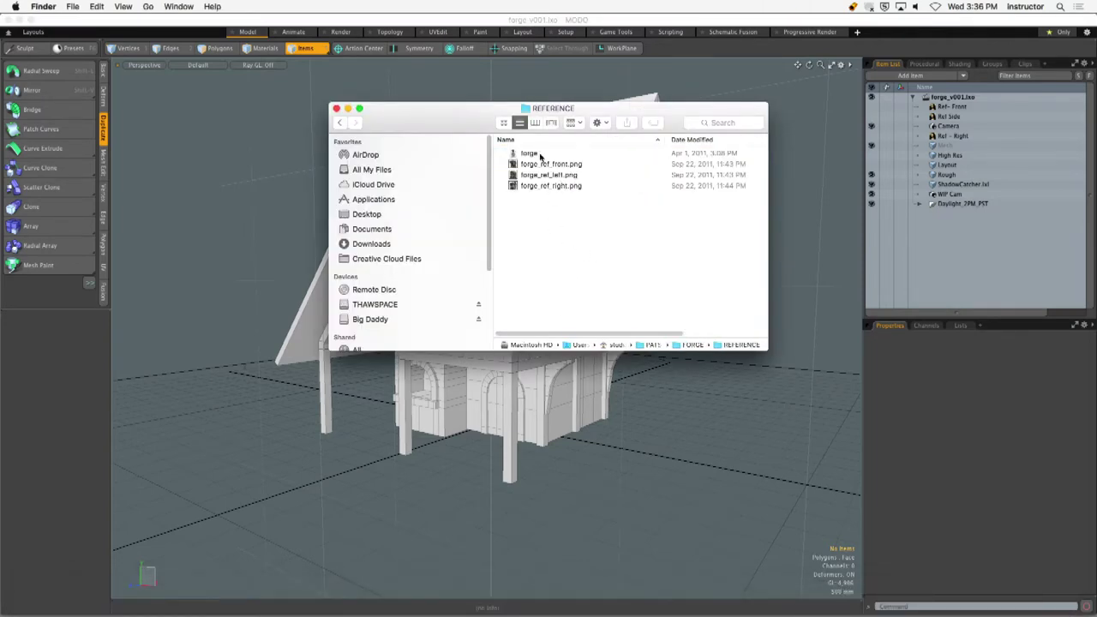
double_click(540, 155)
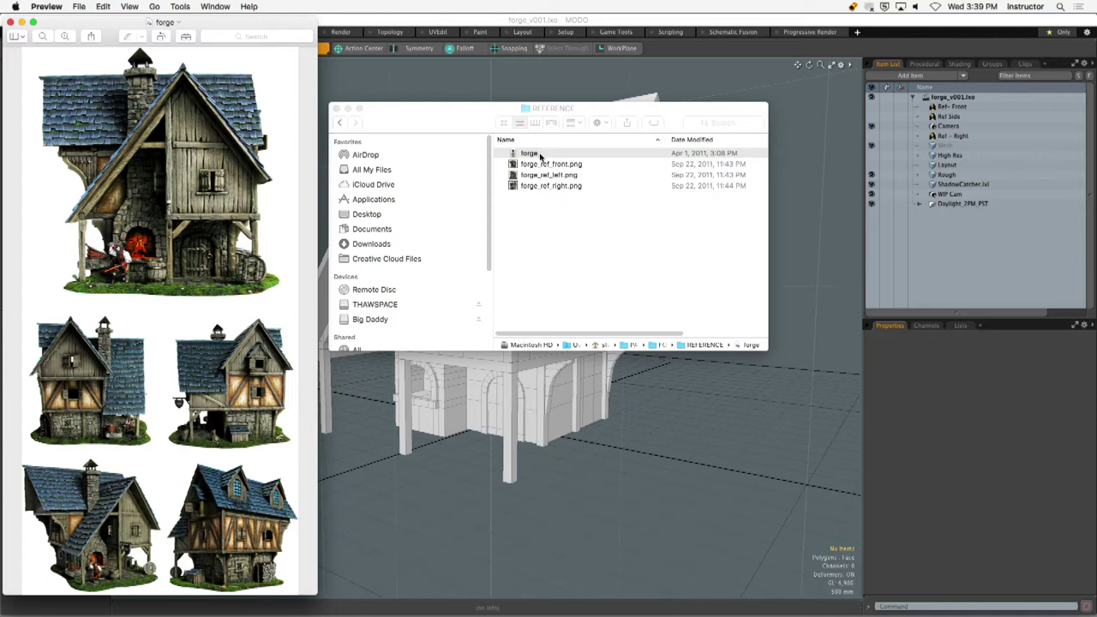
Return to MODO and open the forge_ref_front clip in an image viewer.
click(1024, 154)
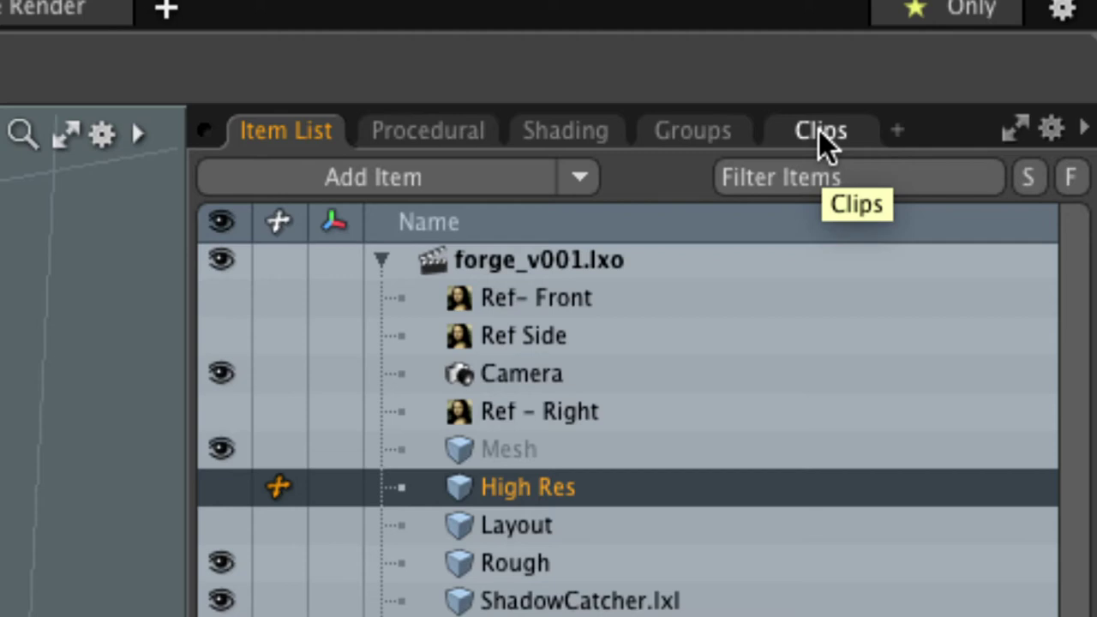
click(819, 131)
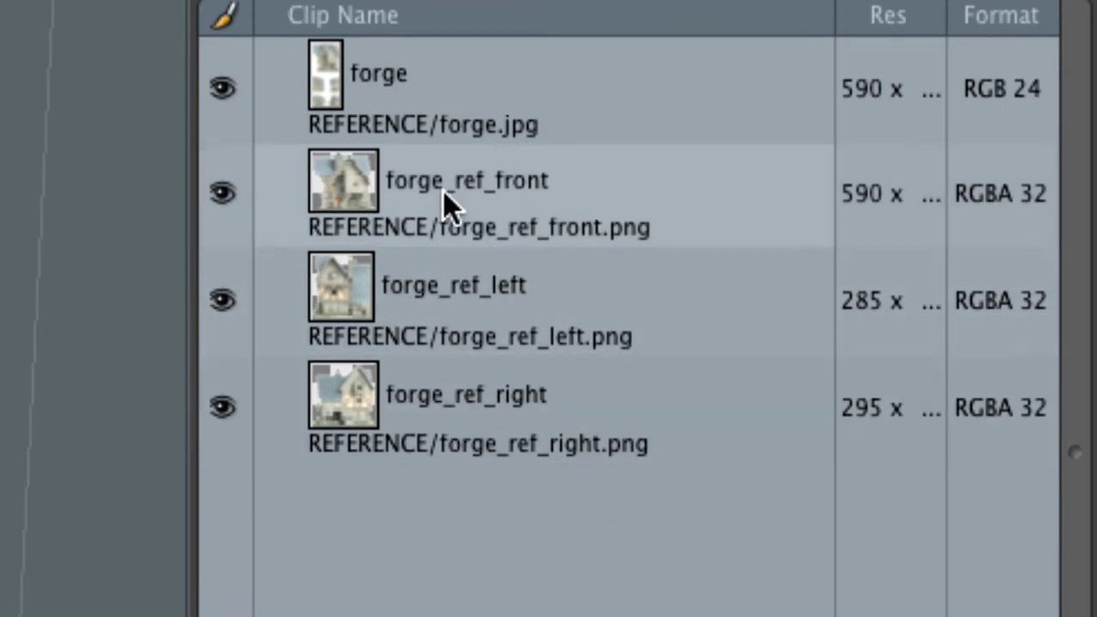
click(462, 347)
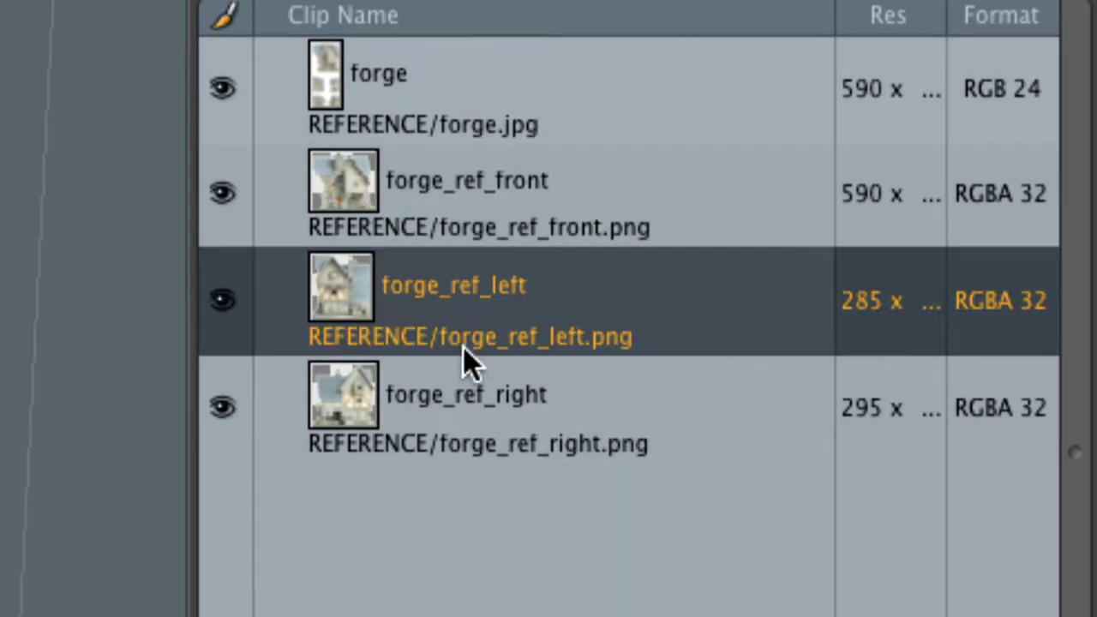
click(458, 403)
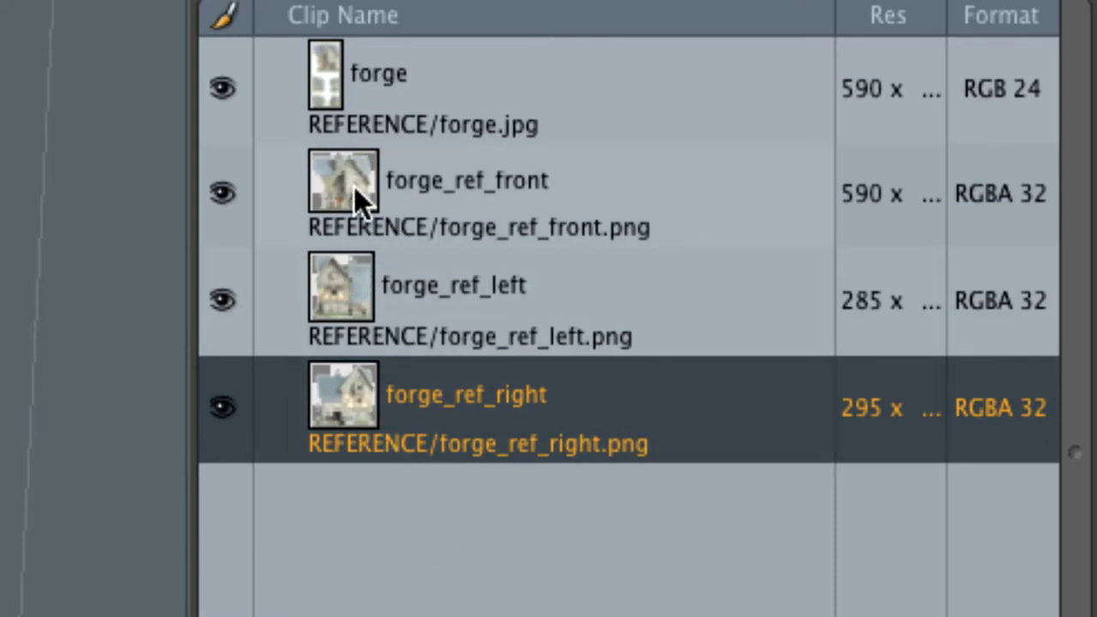
double_click(345, 203)
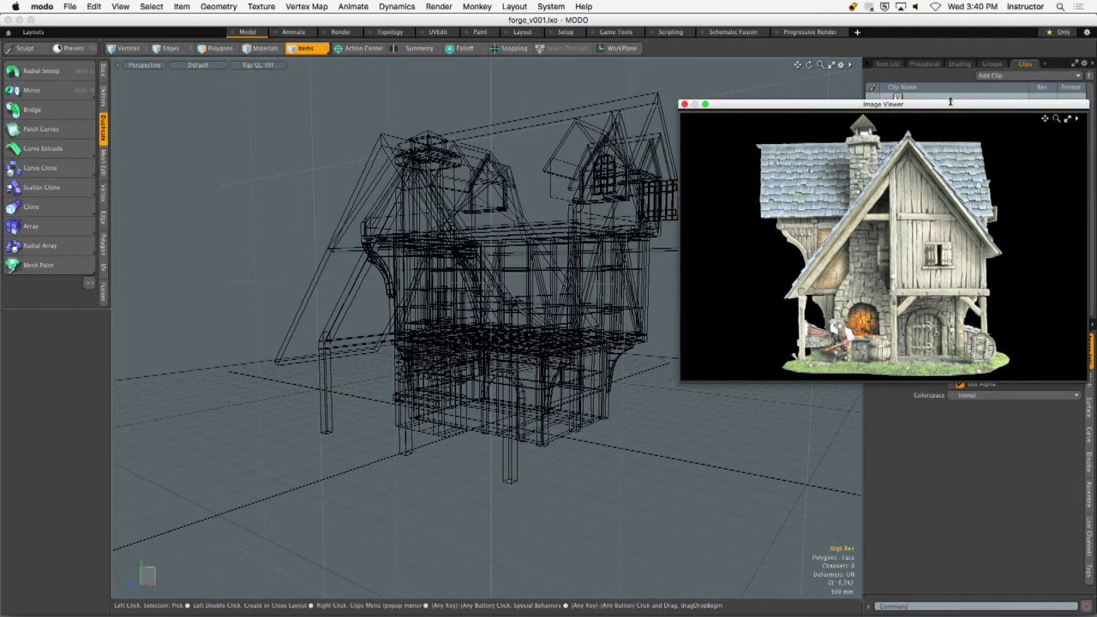
Place the reference image beside the wireframe house and orbit the model to compare the two.
drag(949, 102, 778, 82)
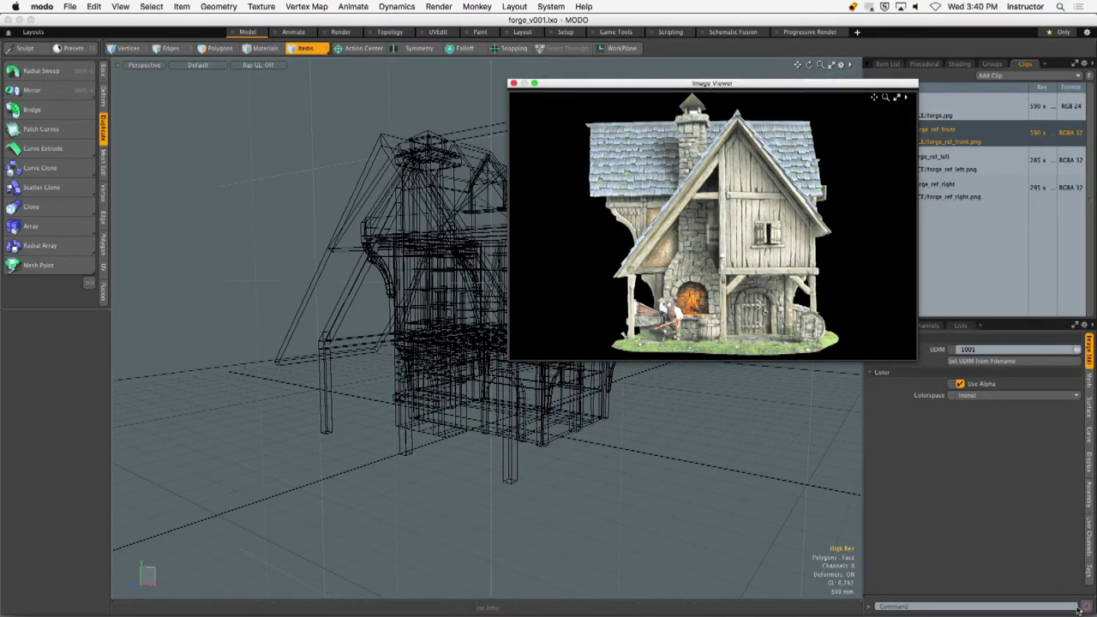
drag(1080, 608, 844, 610)
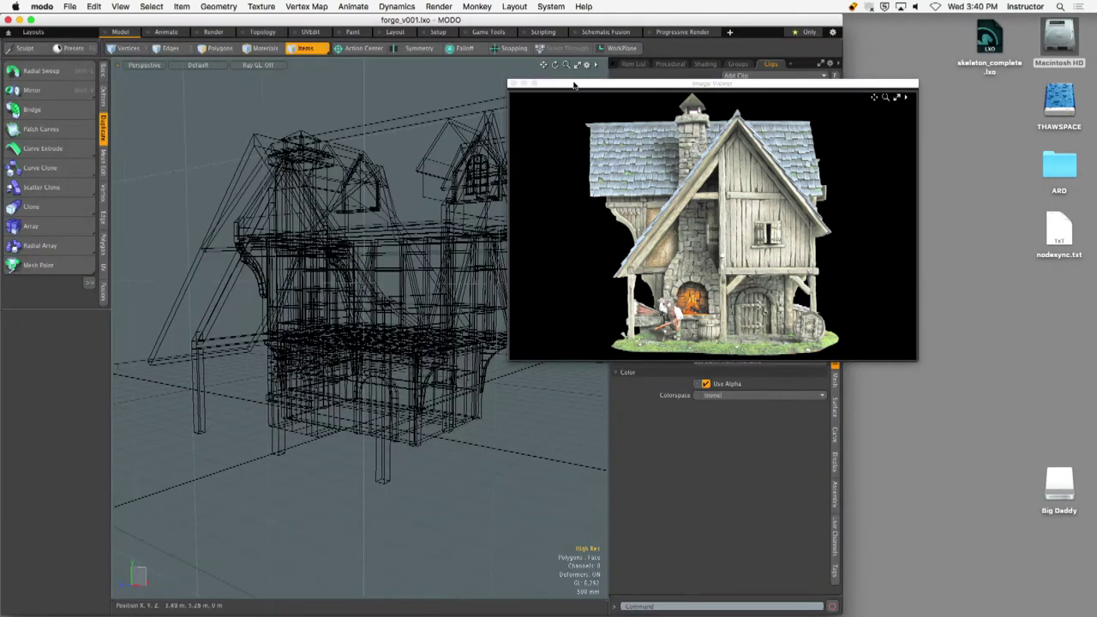
drag(574, 84, 775, 4)
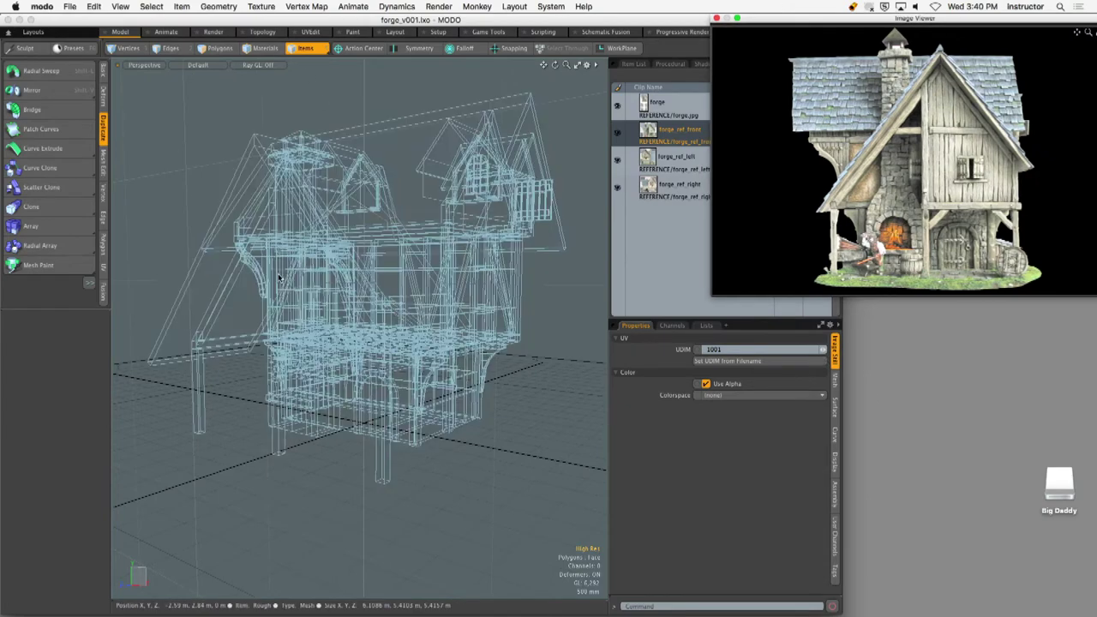
alt+drag(368, 304, 403, 334)
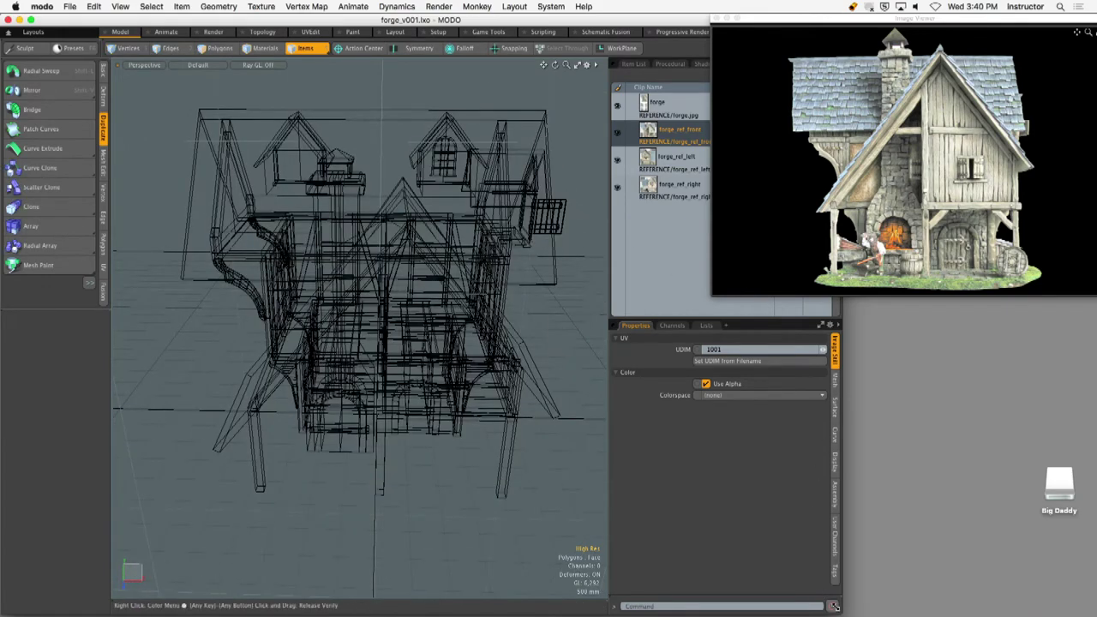
drag(837, 606, 1096, 616)
mouse_move(654, 318)
alt+mouse_down()
mouse_move(642, 283)
mouse_move(521, 232)
mouse_move(506, 251)
alt+mouse_up()
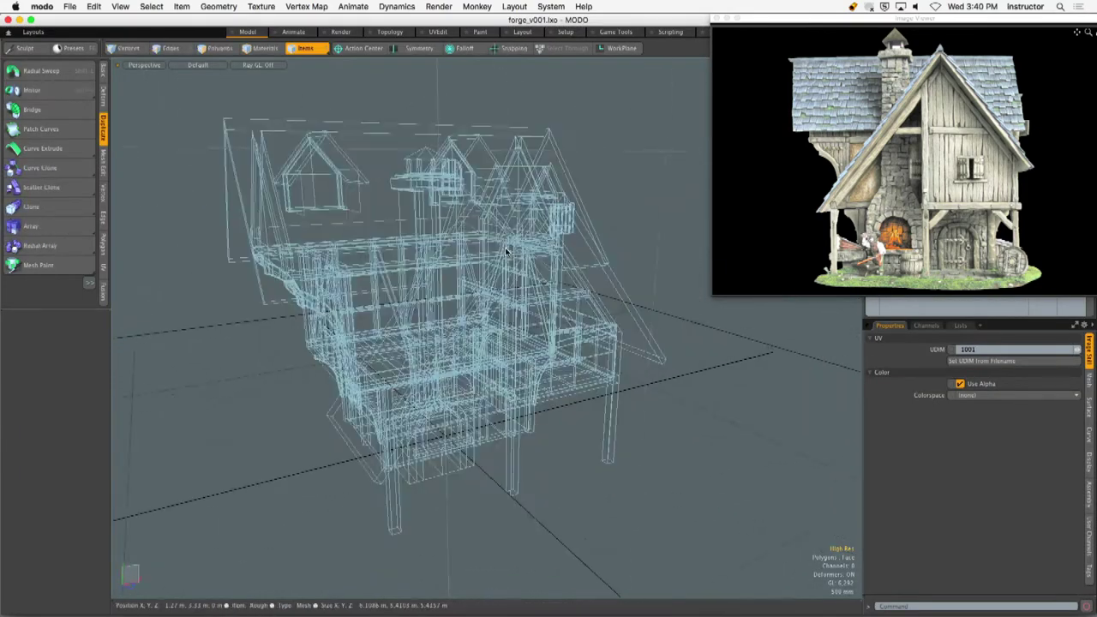
Select the Rough mesh, compare it with the front reference image, and put the image viewer out of view.
click(546, 302)
drag(846, 17, 617, 134)
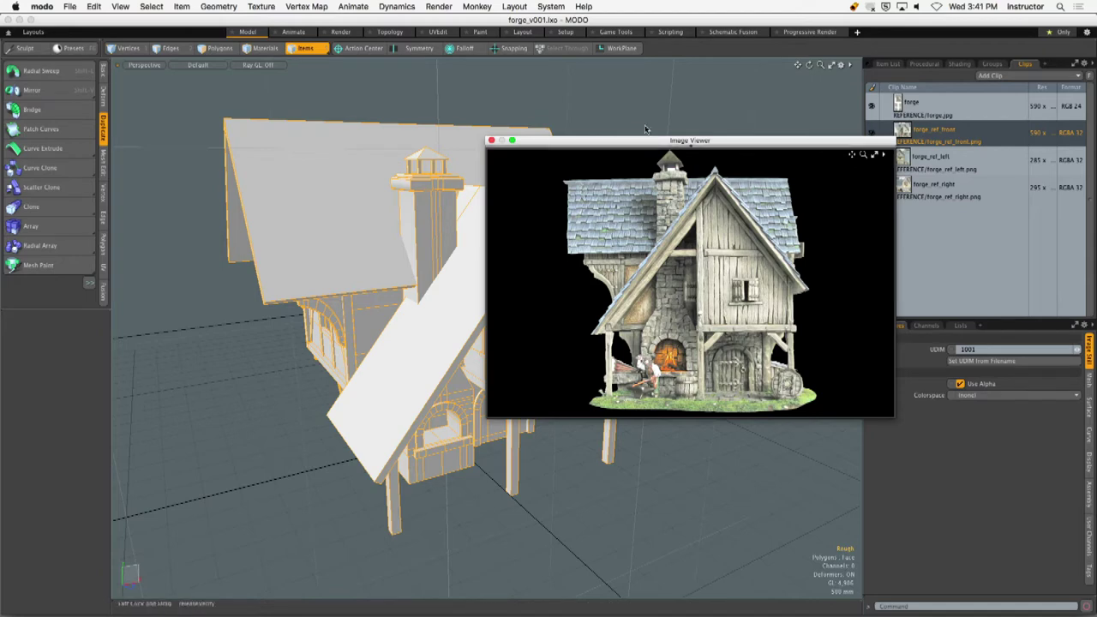
drag(610, 142, 813, 198)
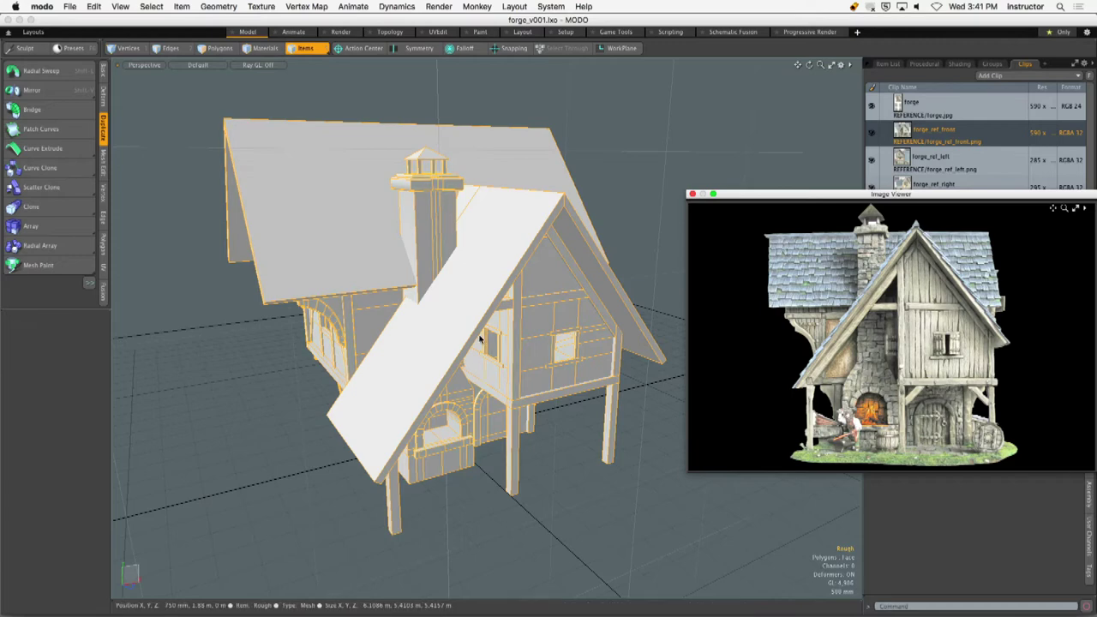
drag(795, 194, 880, 252)
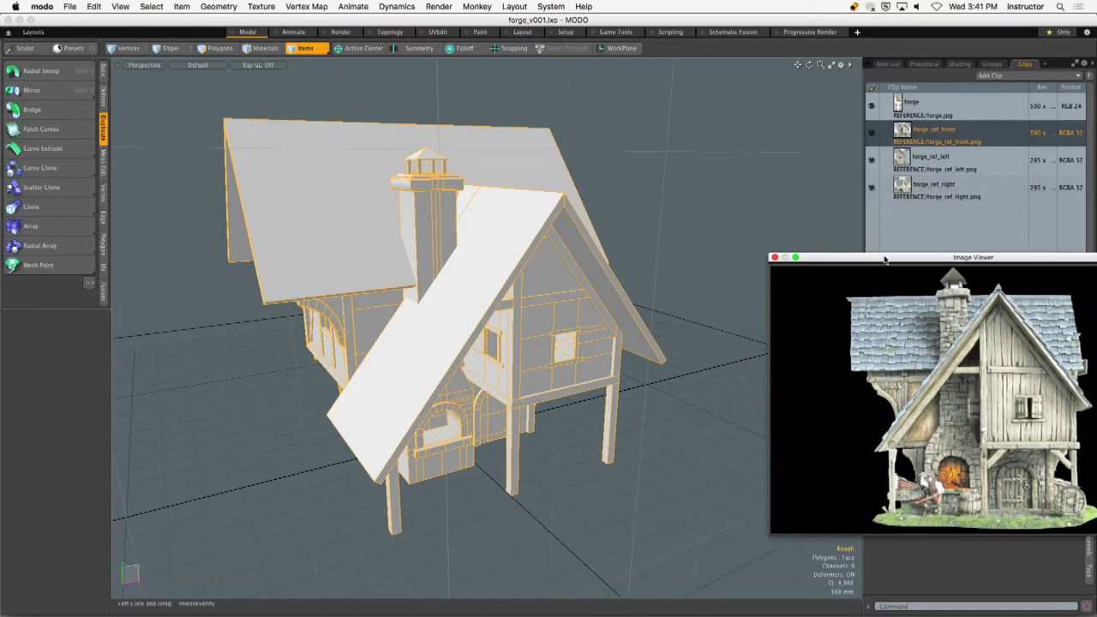
click(699, 270)
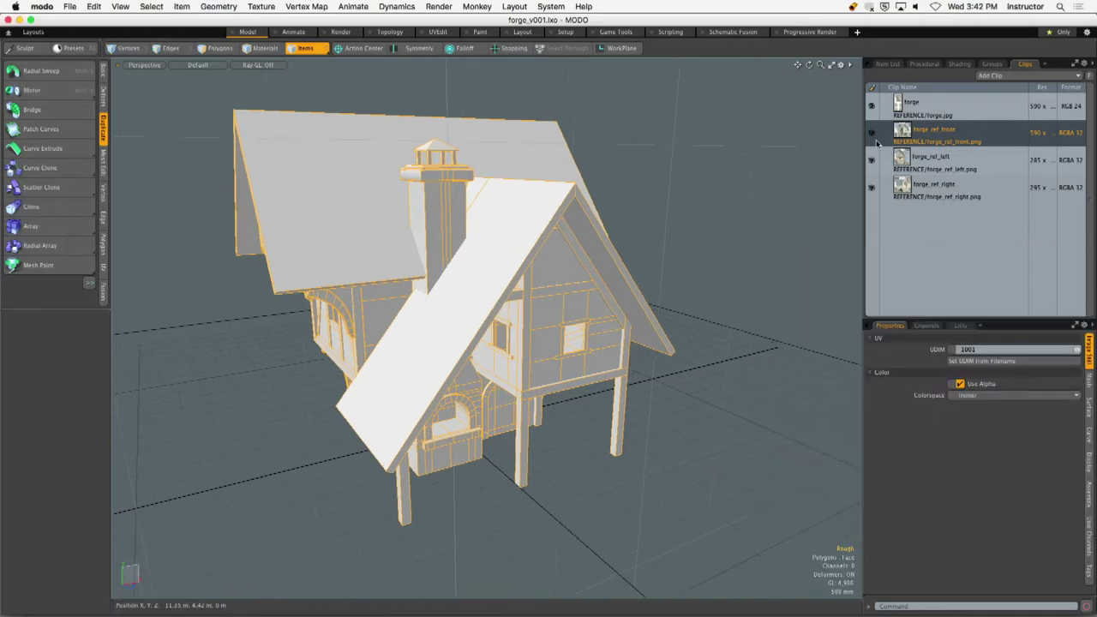
Select the Layout mesh in the item list and show it in place of the Rough mesh.
click(886, 63)
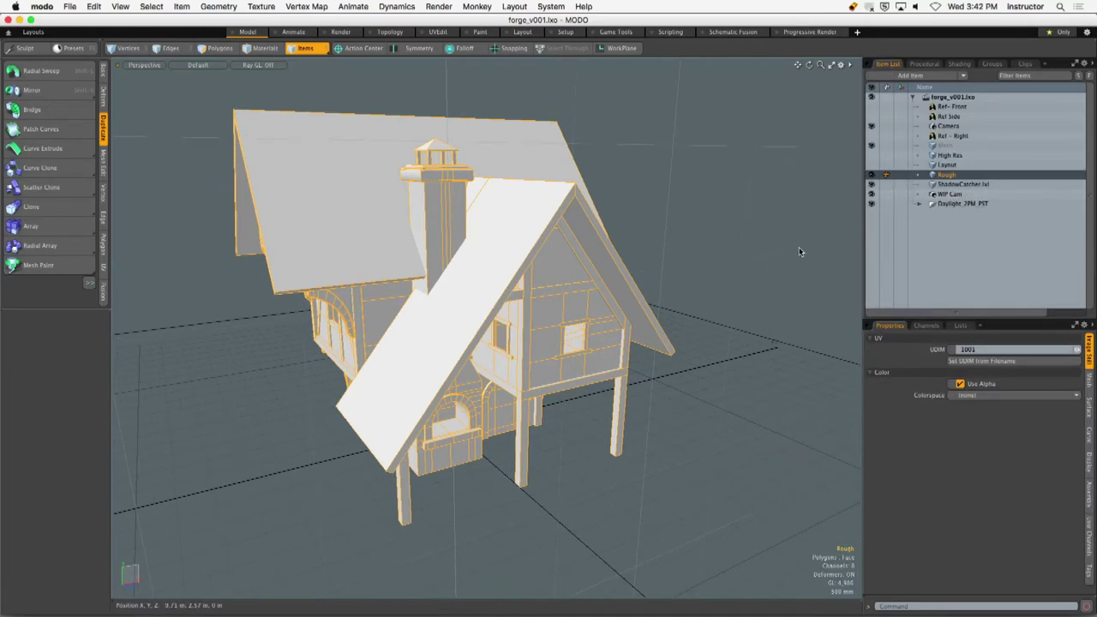
click(951, 165)
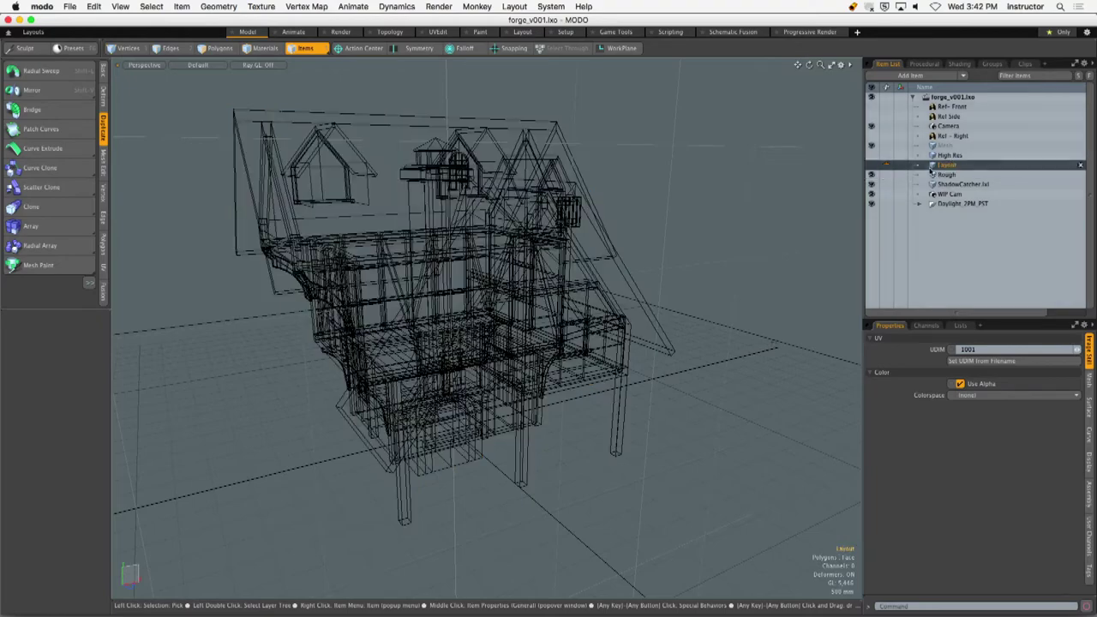
alt+drag(711, 246, 514, 274)
scroll(608, 286, up, 2)
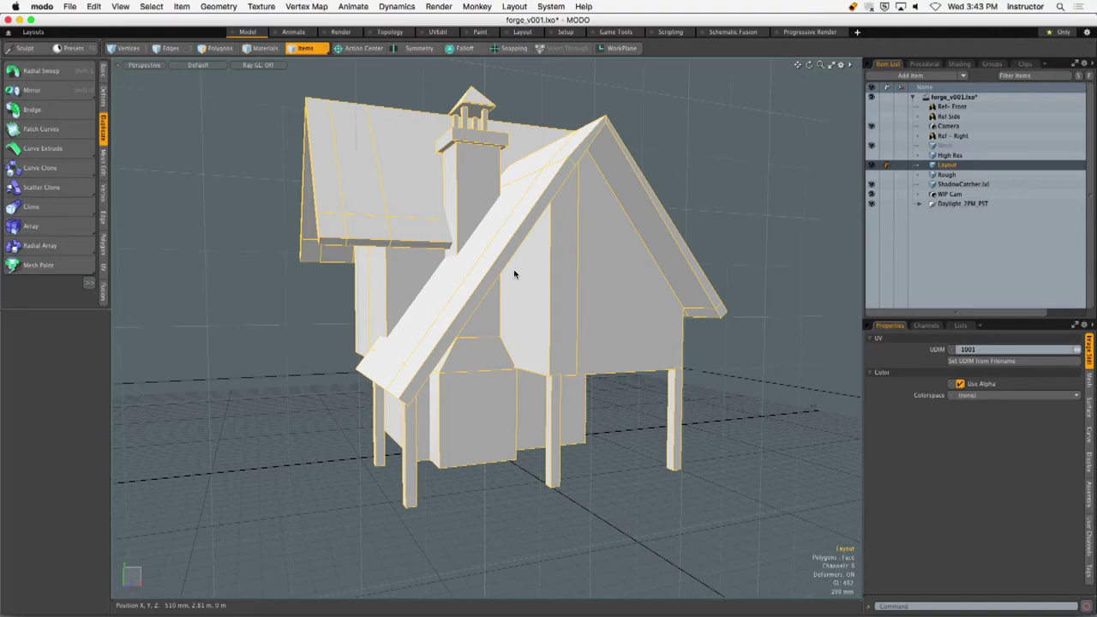
Examine the blocked-out house in polygon mode from several sides, looking closely at the front gable roof.
alt+drag(509, 226, 254, 207)
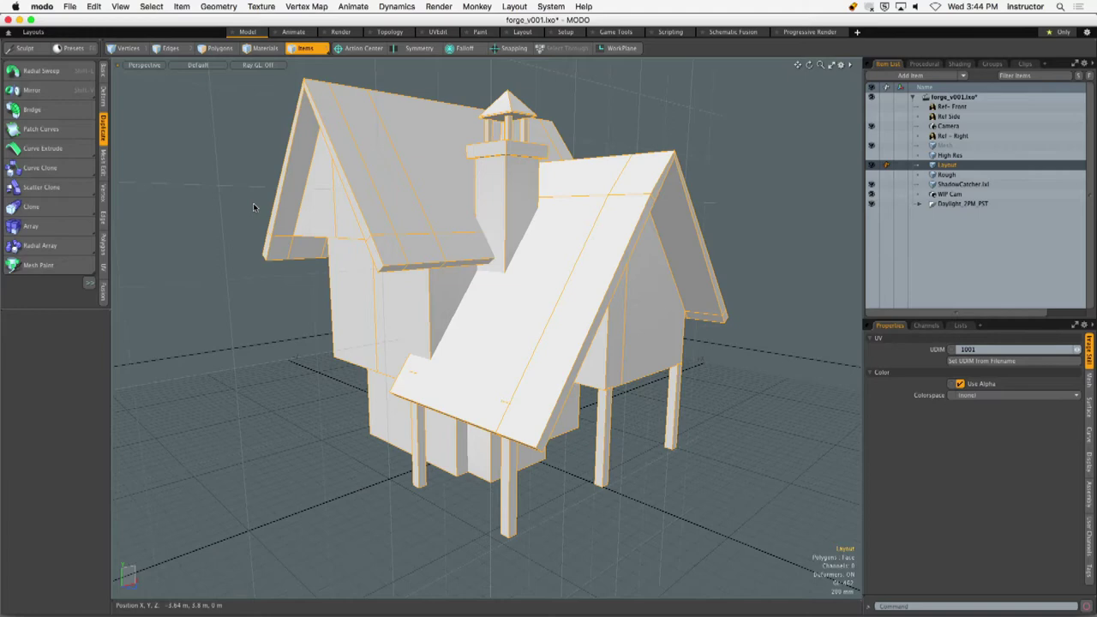
alt+drag(506, 215, 461, 267)
scroll(492, 265, down, 3)
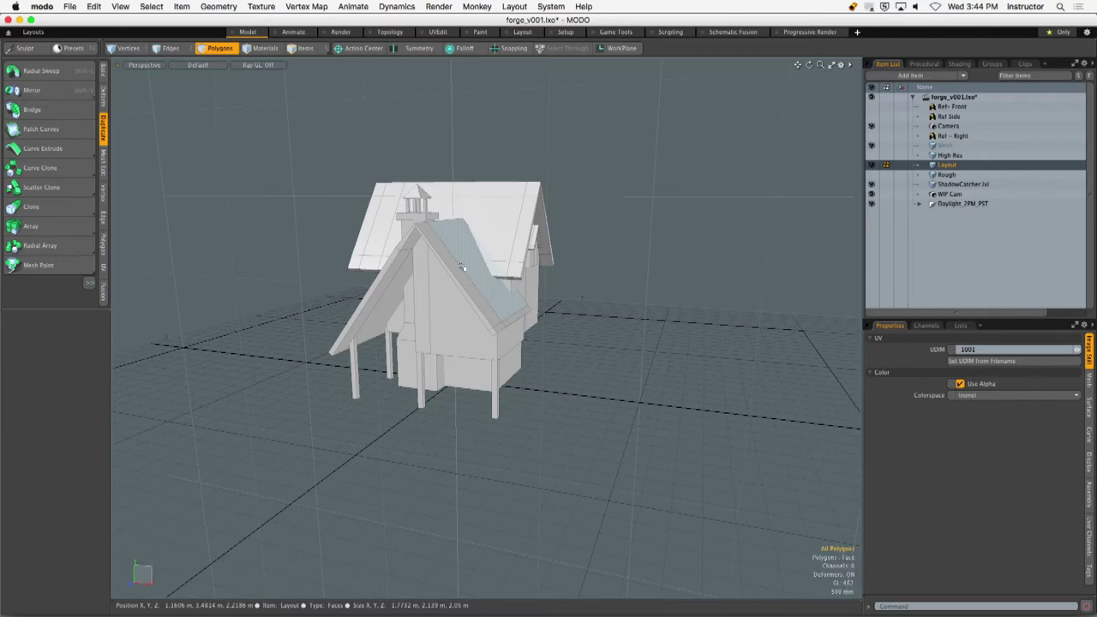
ctrl+alt+drag(420, 270, 505, 267)
alt+shift+drag(505, 268, 386, 259)
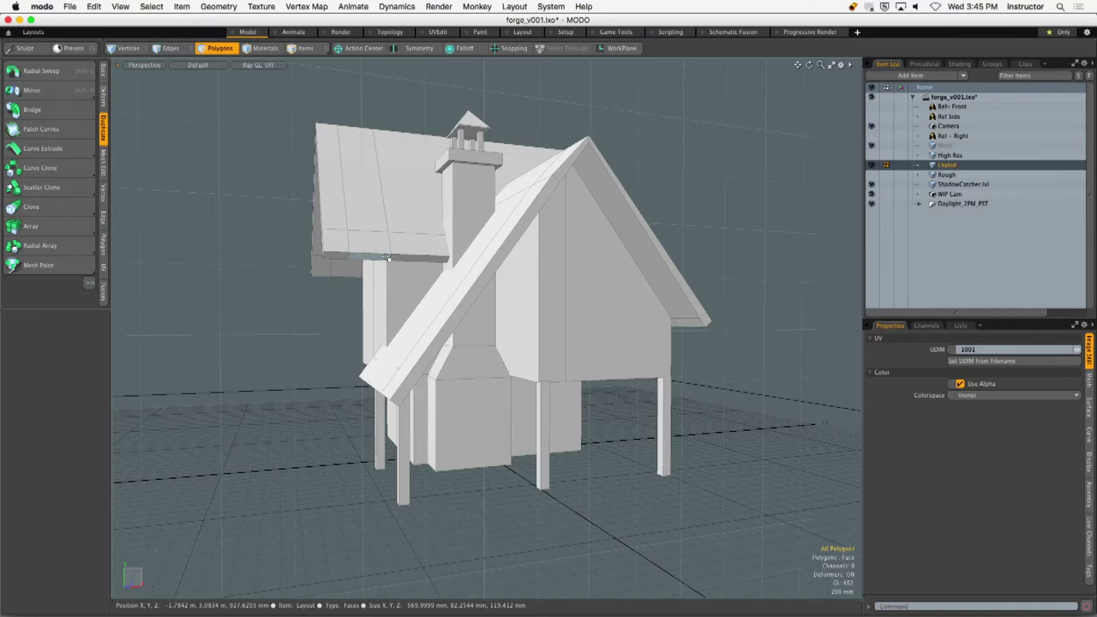
ctrl+alt+drag(625, 215, 506, 215)
double_click(539, 242)
click(594, 206)
alt+drag(595, 206, 557, 214)
drag(461, 203, 580, 132)
alt+drag(580, 194, 583, 204)
click(732, 152)
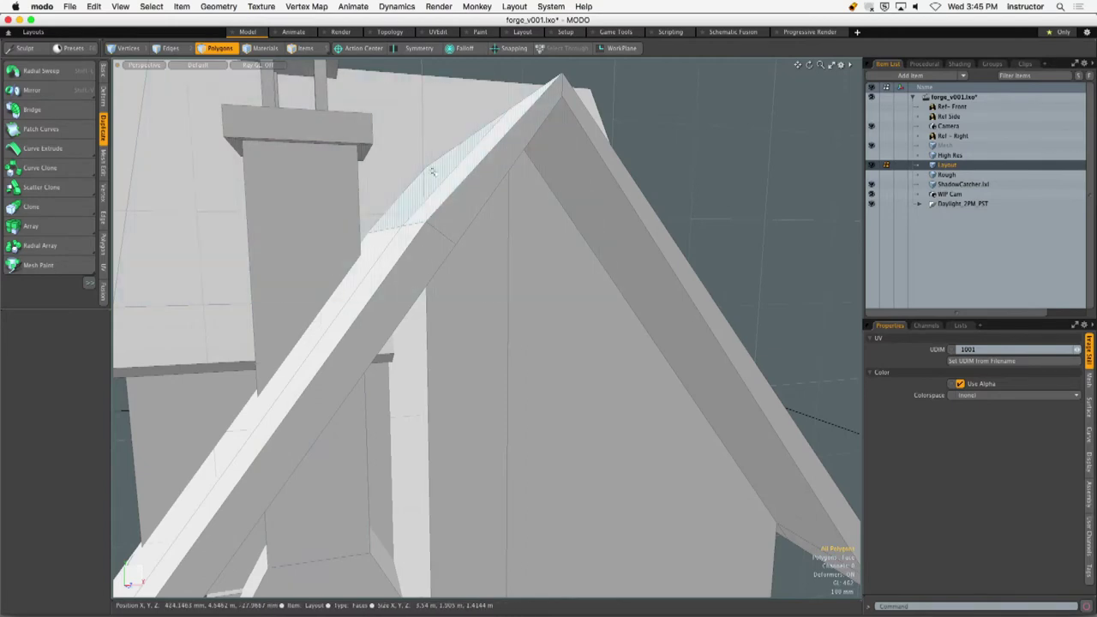
Select a support post's connected polygons to inspect how it meets the surrounding geometry, and clear the selection.
alt+drag(408, 174, 480, 197)
mouse_move(480, 197)
ctrl+alt+mouse_down()
mouse_move(440, 215)
mouse_move(509, 210)
mouse_move(467, 211)
ctrl+alt+mouse_up()
alt+drag(467, 211, 475, 236)
ctrl+alt+drag(475, 236, 377, 262)
double_click(443, 341)
alt+drag(443, 340, 389, 348)
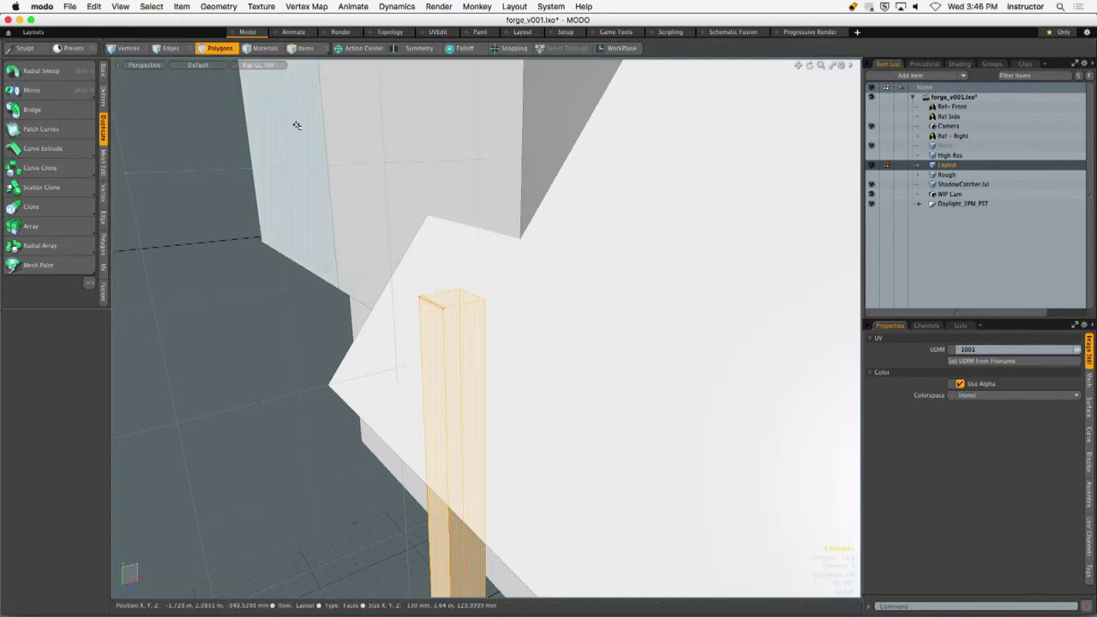
ctrl+alt+drag(556, 226, 504, 300)
alt+shift+drag(504, 300, 452, 262)
ctrl+alt+drag(452, 261, 317, 367)
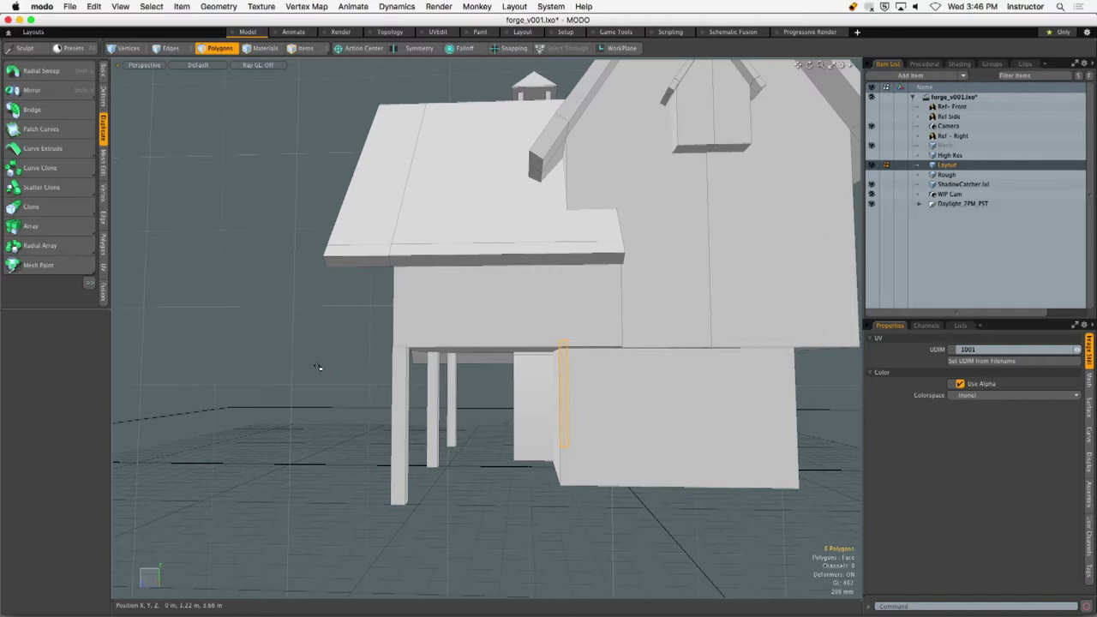
click(297, 150)
alt+drag(365, 221, 569, 289)
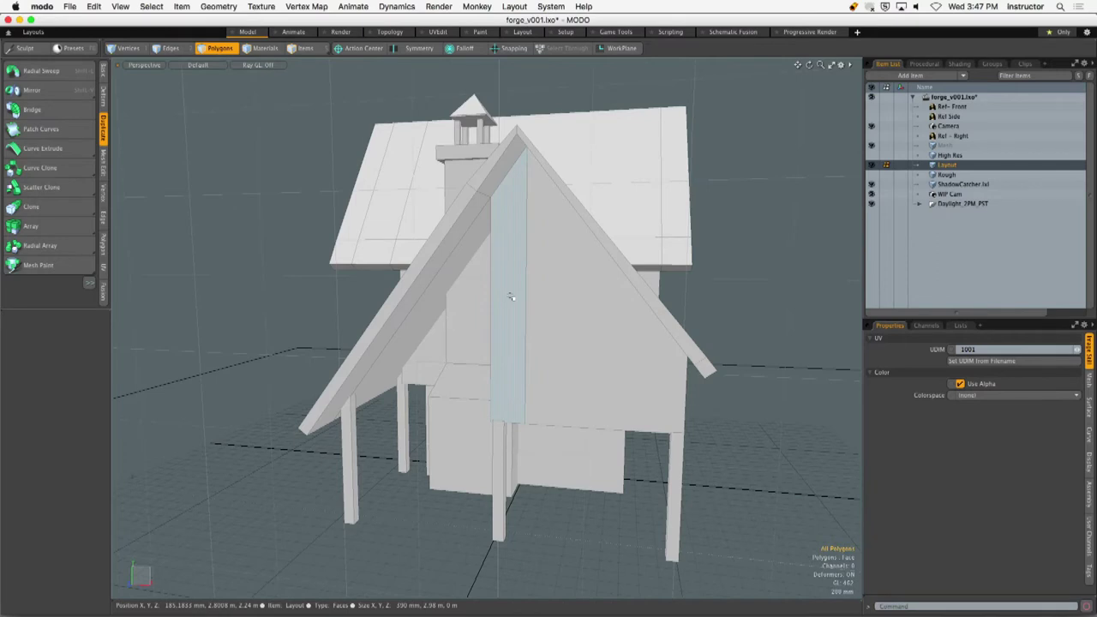
Select and show the Rough mesh, and turn on the Layout mesh's visibility for an overlaid comparison.
click(946, 175)
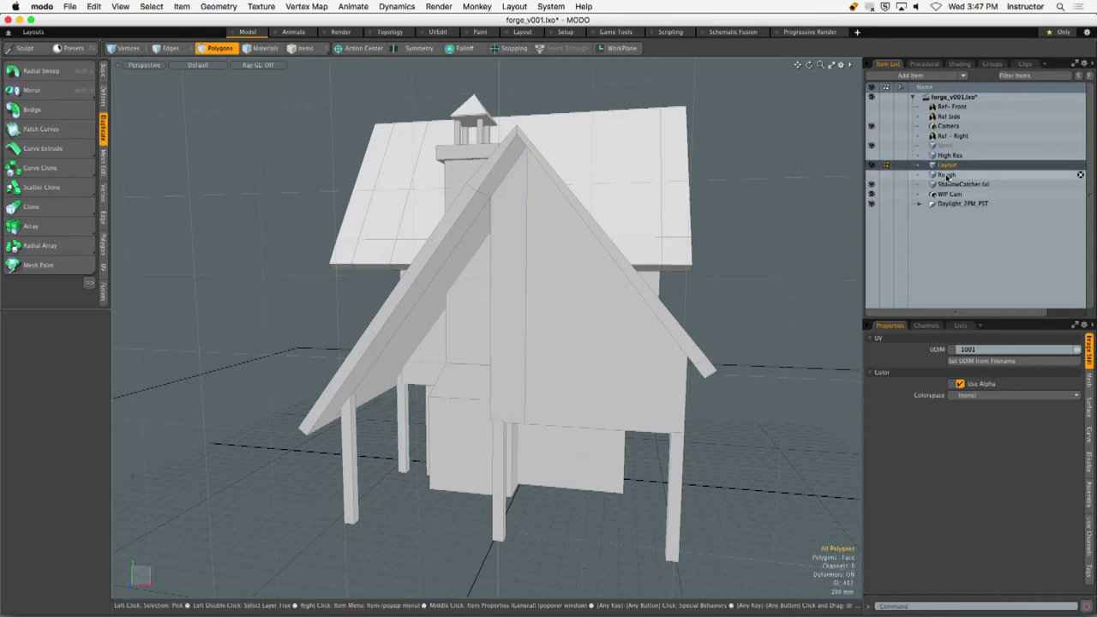
alt+drag(634, 176, 484, 180)
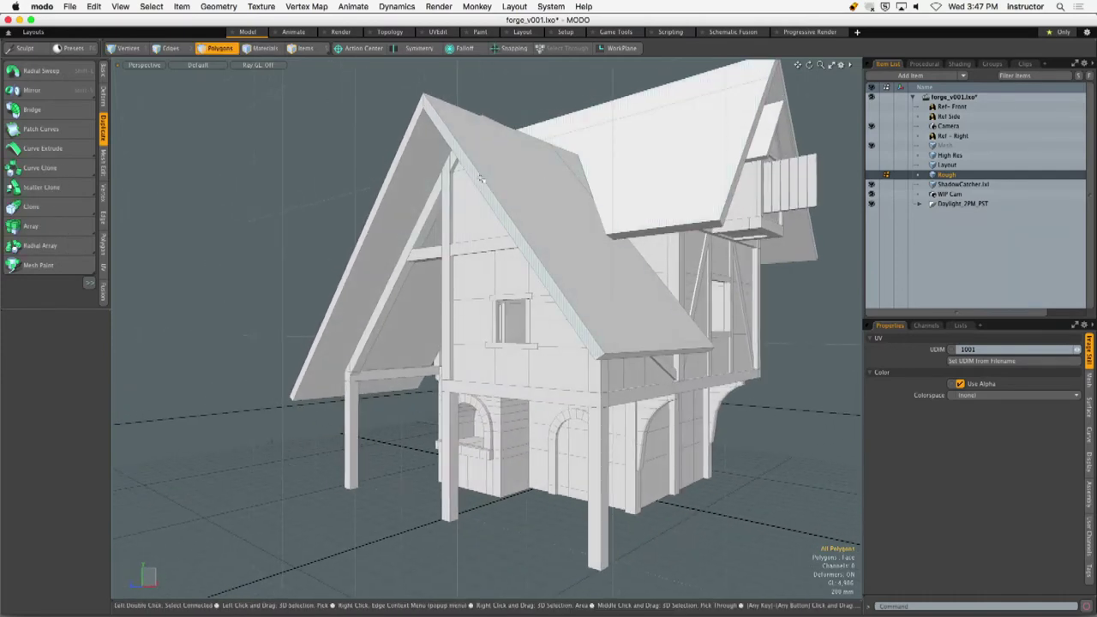
click(871, 164)
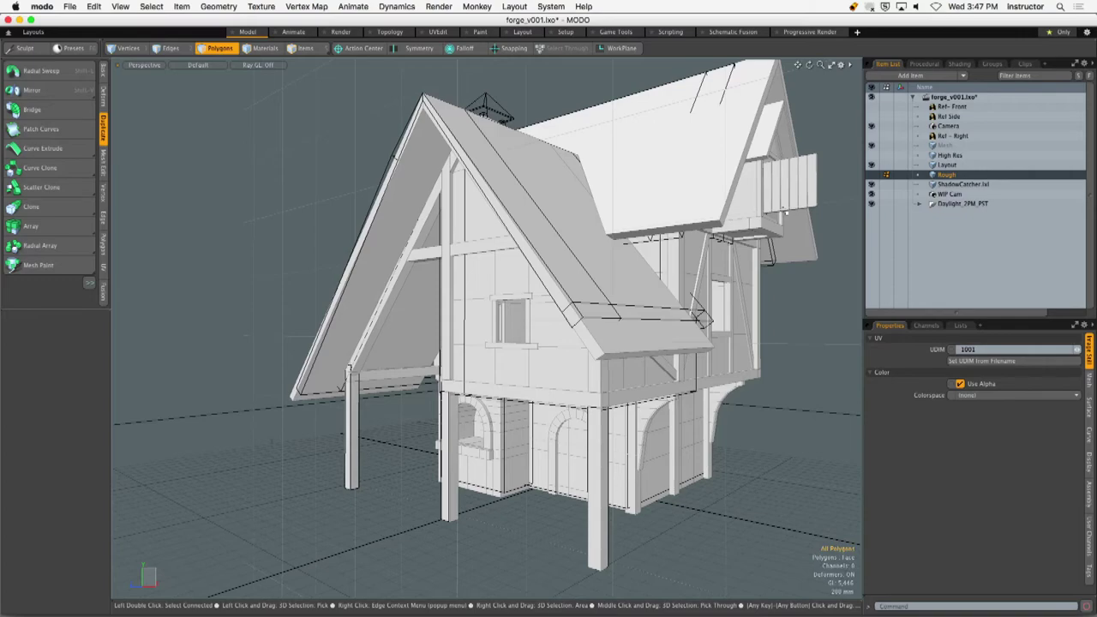
Select both sloping edge faces of the side gable roof on the Rough mesh and inspect the overhang from below.
alt+drag(783, 210, 411, 81)
click(411, 82)
shift+click(446, 86)
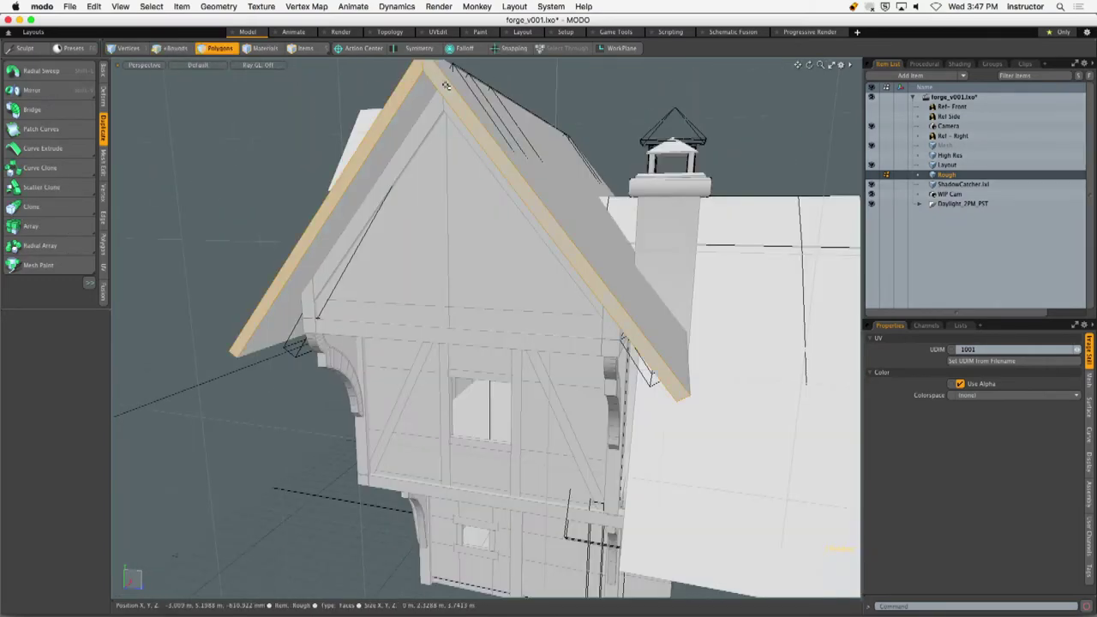
alt+drag(557, 225, 500, 272)
alt+drag(468, 226, 463, 142)
scroll(485, 221, down, 3)
Select the connected polygons of the horizontal beam below the gable and inspect the framing and shuttered dormer opening.
double_click(472, 374)
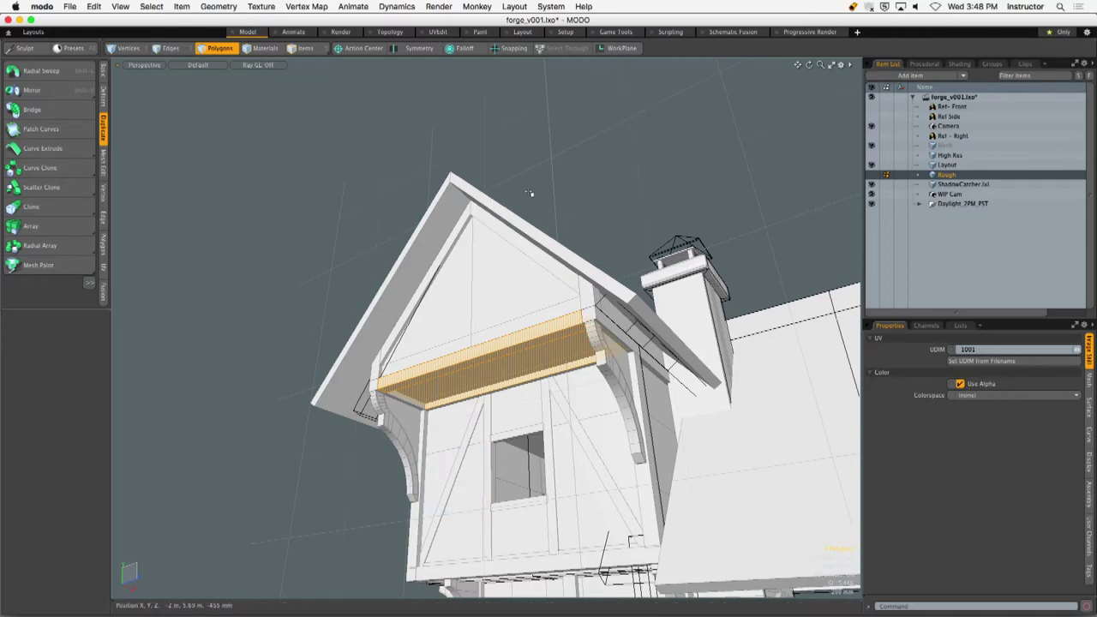
alt+drag(450, 460, 546, 379)
alt+drag(512, 137, 592, 393)
alt+drag(545, 358, 410, 362)
alt+drag(516, 326, 403, 146)
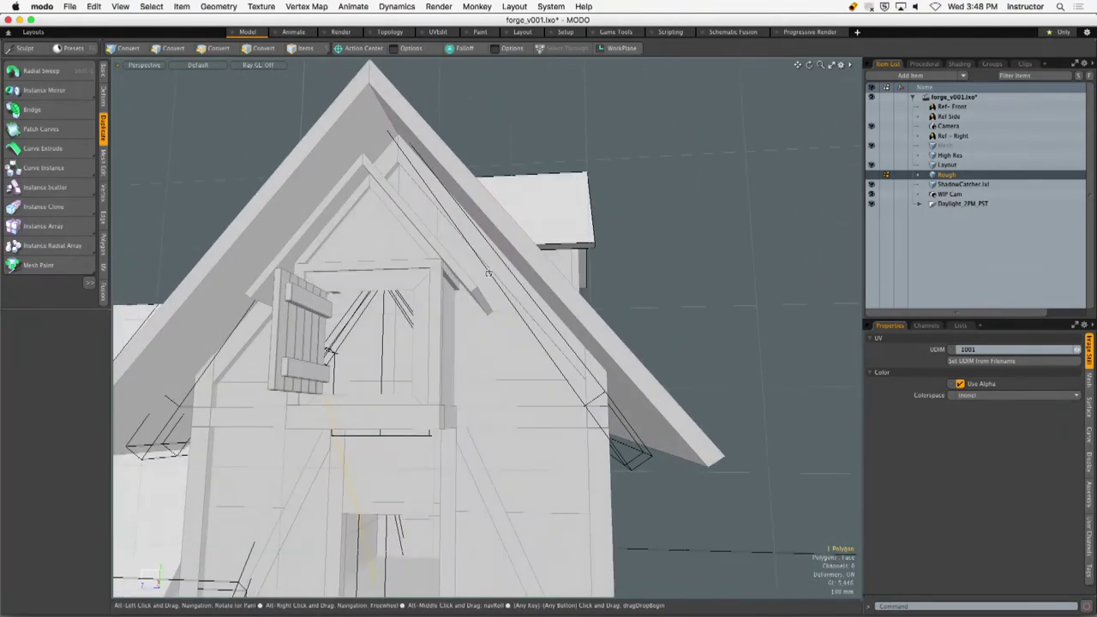
Select the front faces of the sloping beams beneath the main gable roof and inspect how they fit under the overhang.
click(398, 141)
shift+click(390, 158)
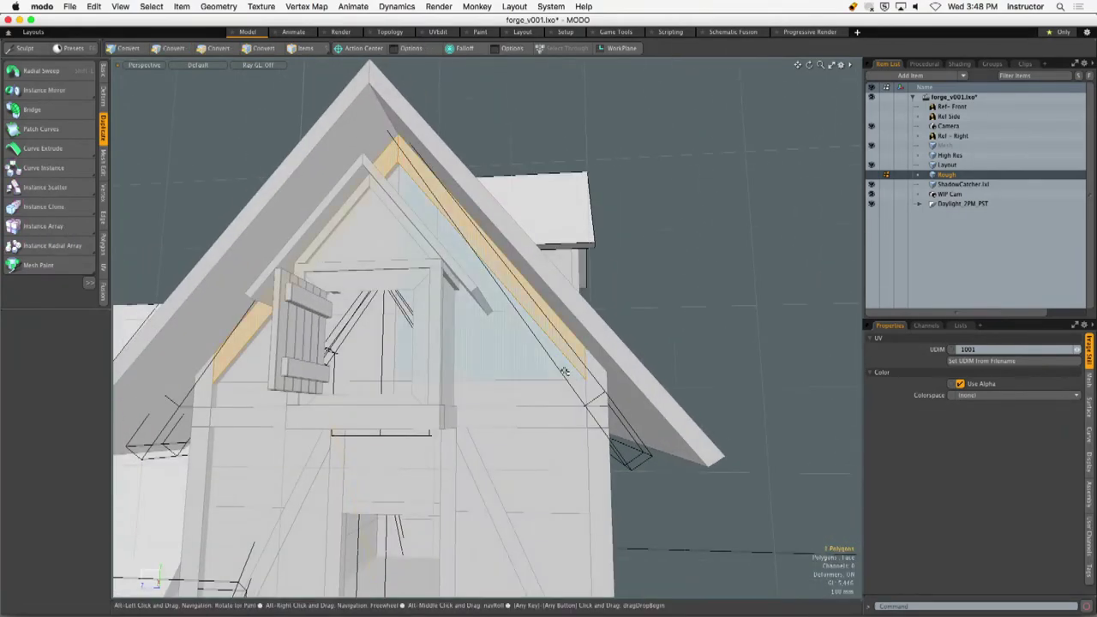
alt+drag(562, 370, 593, 304)
alt+shift+drag(592, 304, 557, 293)
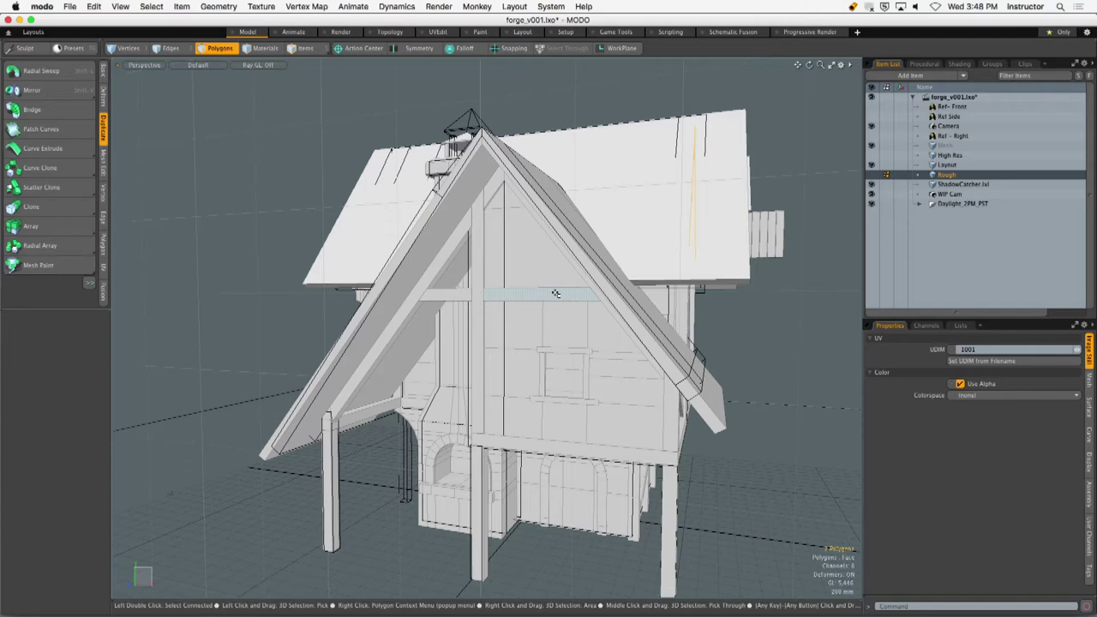
Compare the overlaid meshes around the side wing, and hide the Layout mesh to examine the Rough mesh alone.
alt+drag(556, 293, 455, 212)
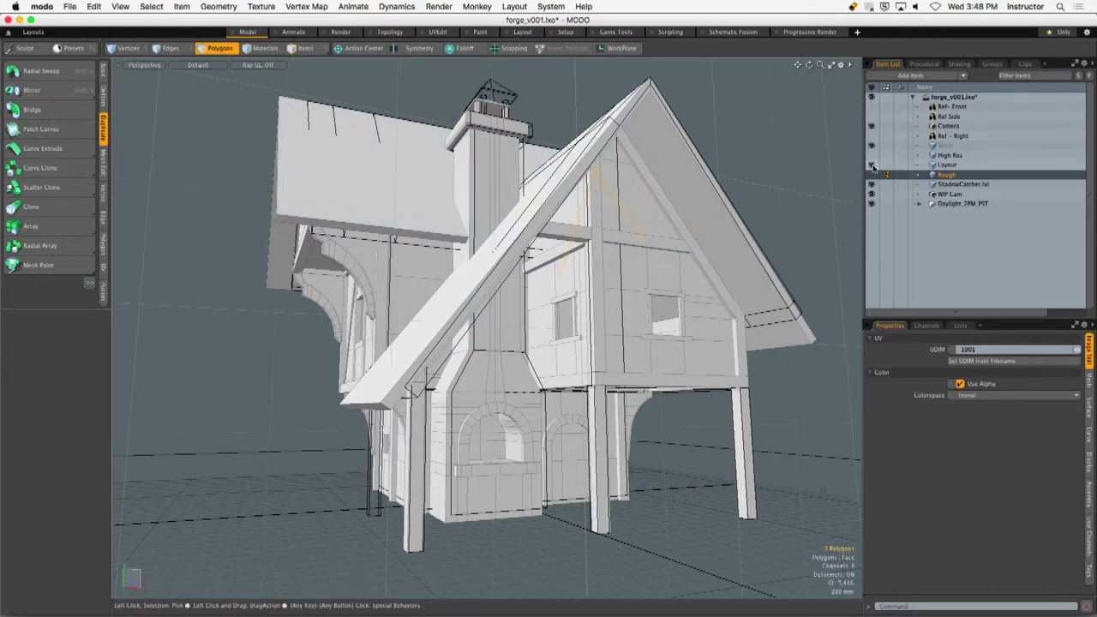
alt+drag(548, 257, 616, 279)
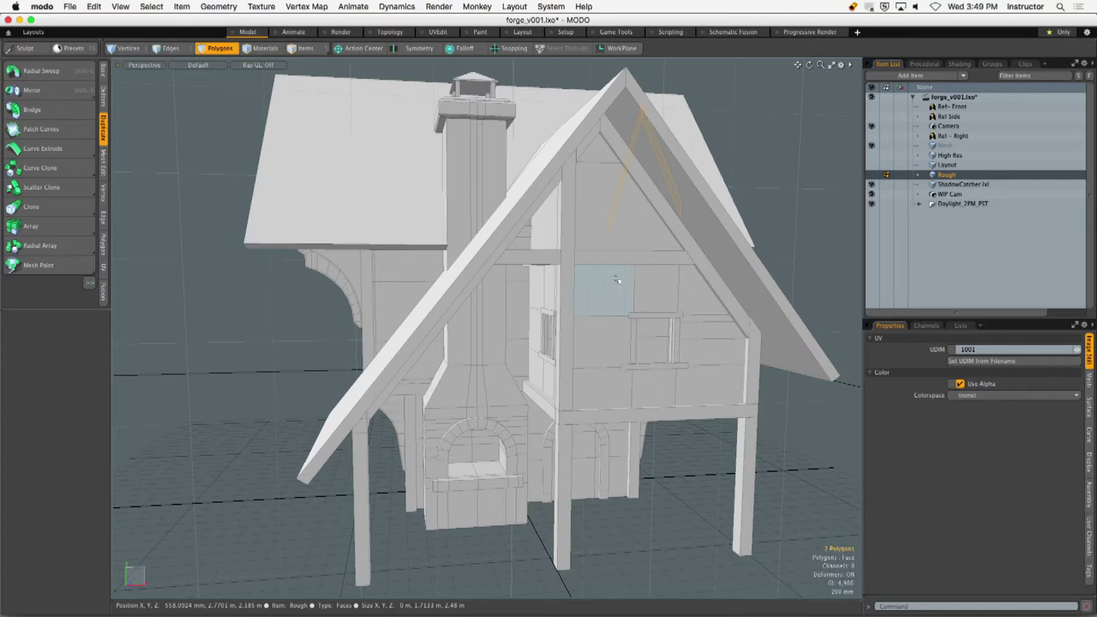
alt+drag(616, 280, 455, 247)
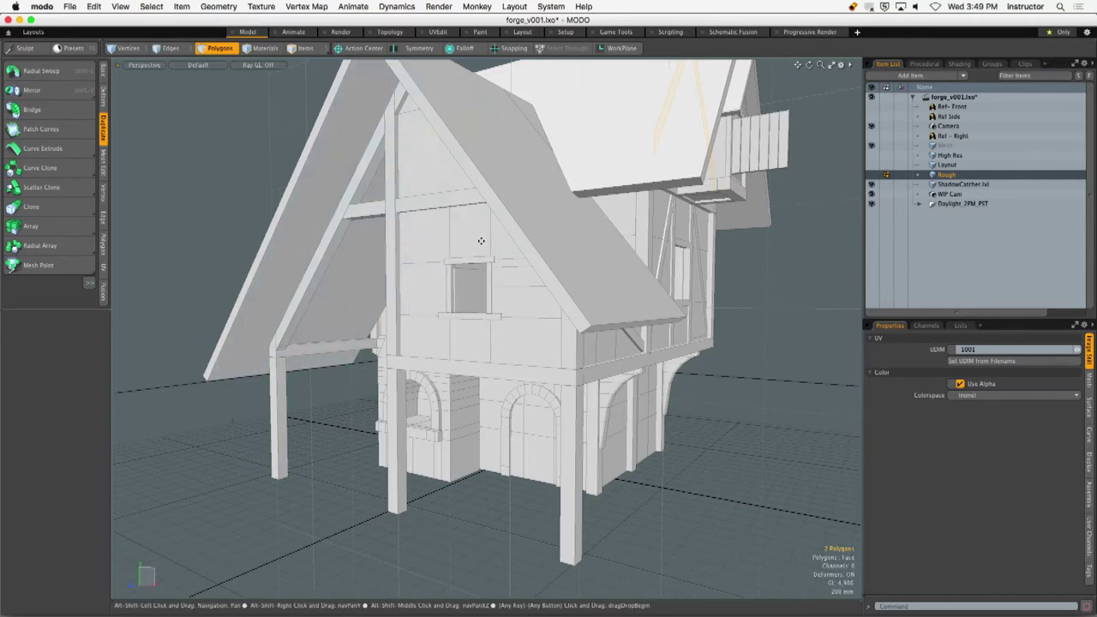
Select the connected polygons of the horizontal beam below the side wing's window wall and inspect how it meets the support posts.
alt+drag(481, 241, 539, 282)
double_click(536, 279)
click(560, 383)
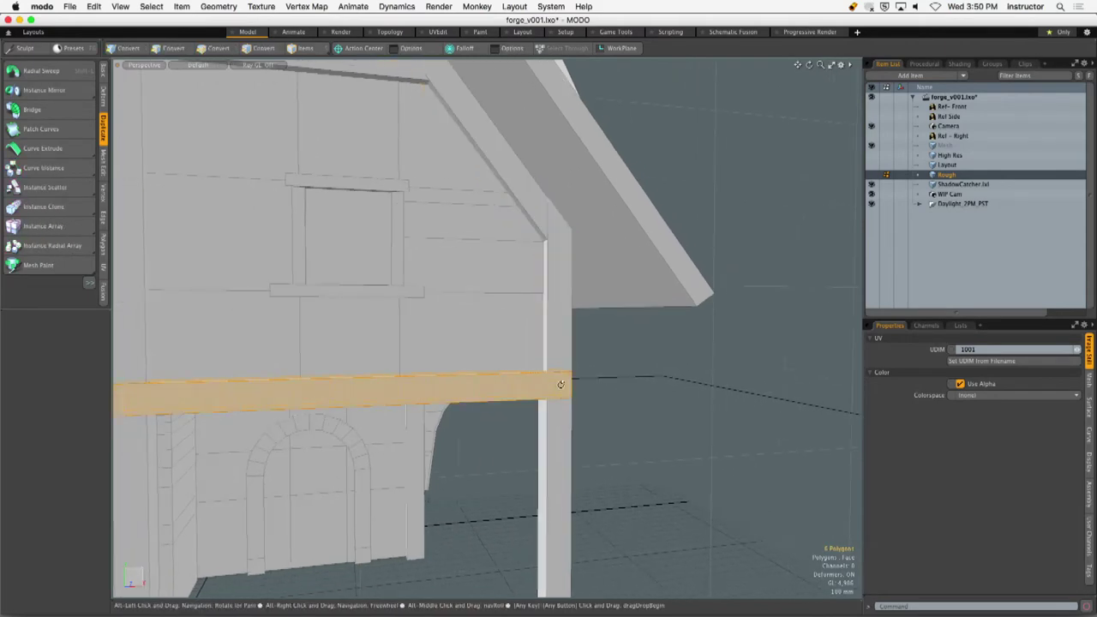
alt+drag(560, 384, 321, 320)
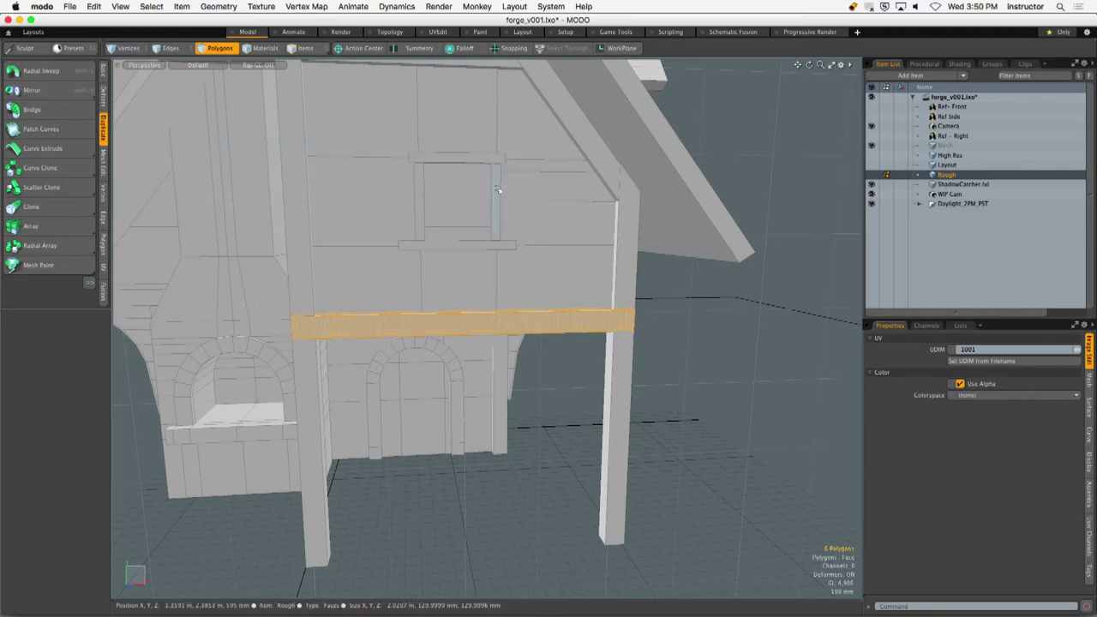
alt+drag(502, 191, 183, 335)
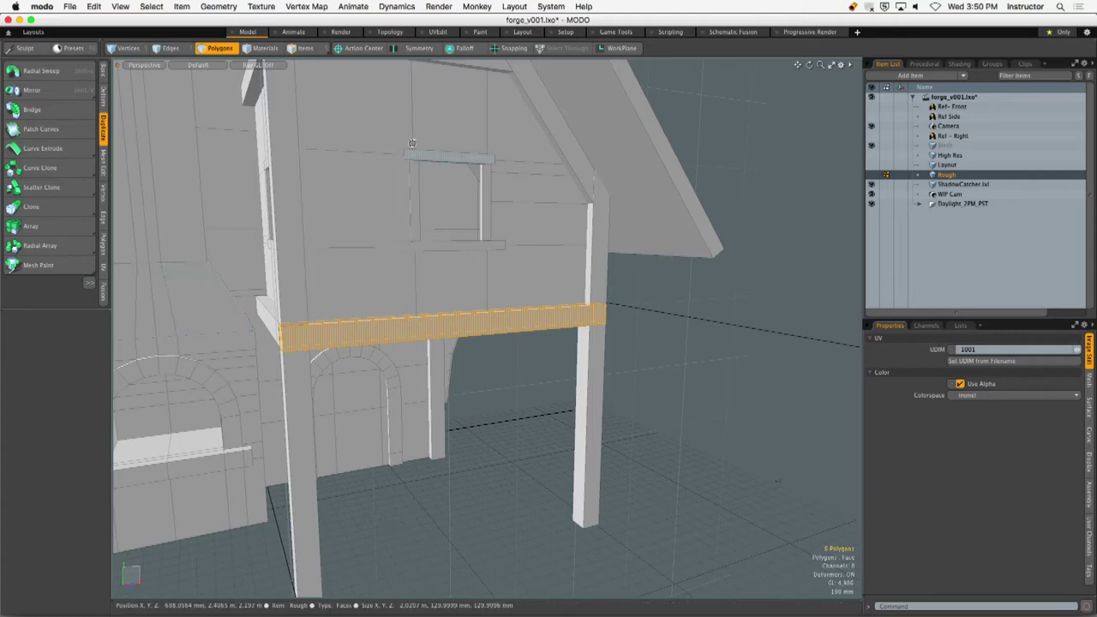
alt+drag(382, 205, 426, 284)
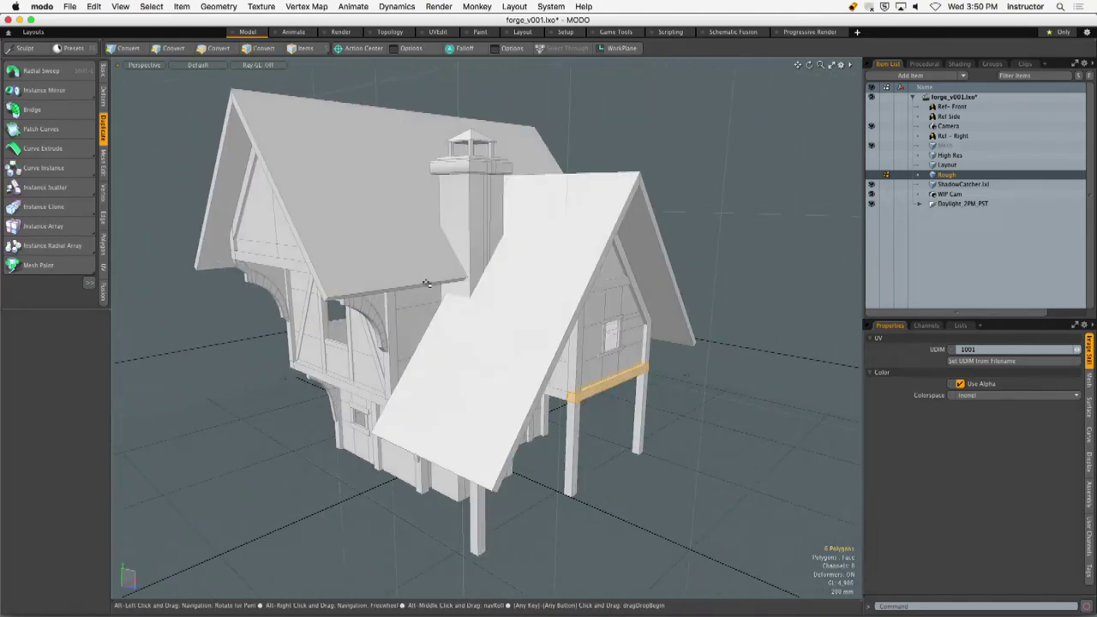
Clear the beam selection, show the High Res mesh, and select it together with the Rough mesh to inspect the added details.
click(828, 228)
click(872, 155)
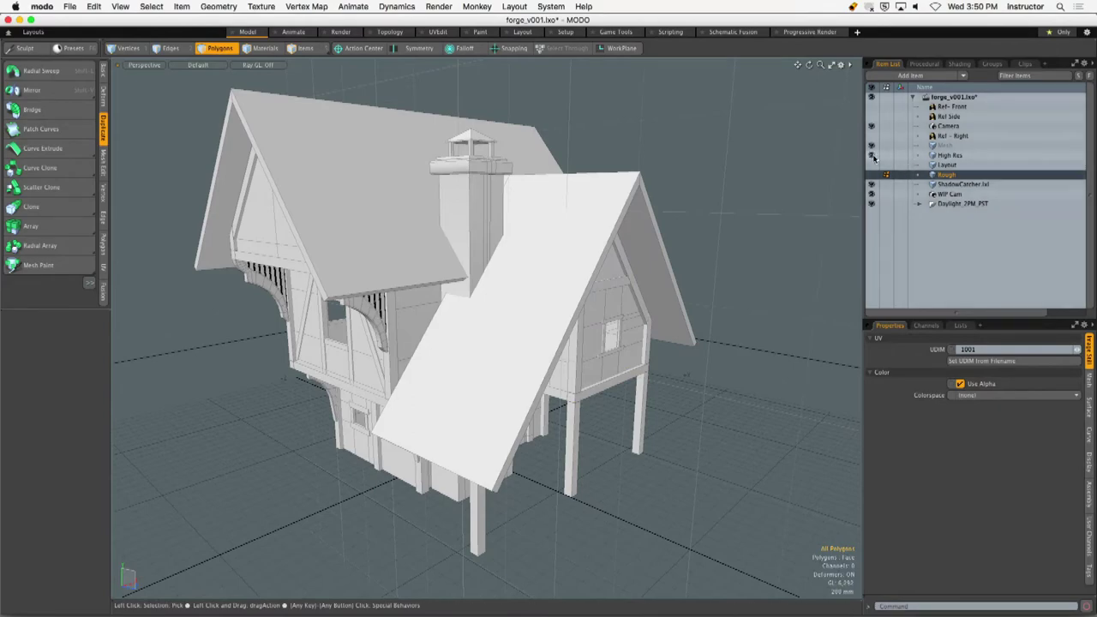
ctrl+click(944, 155)
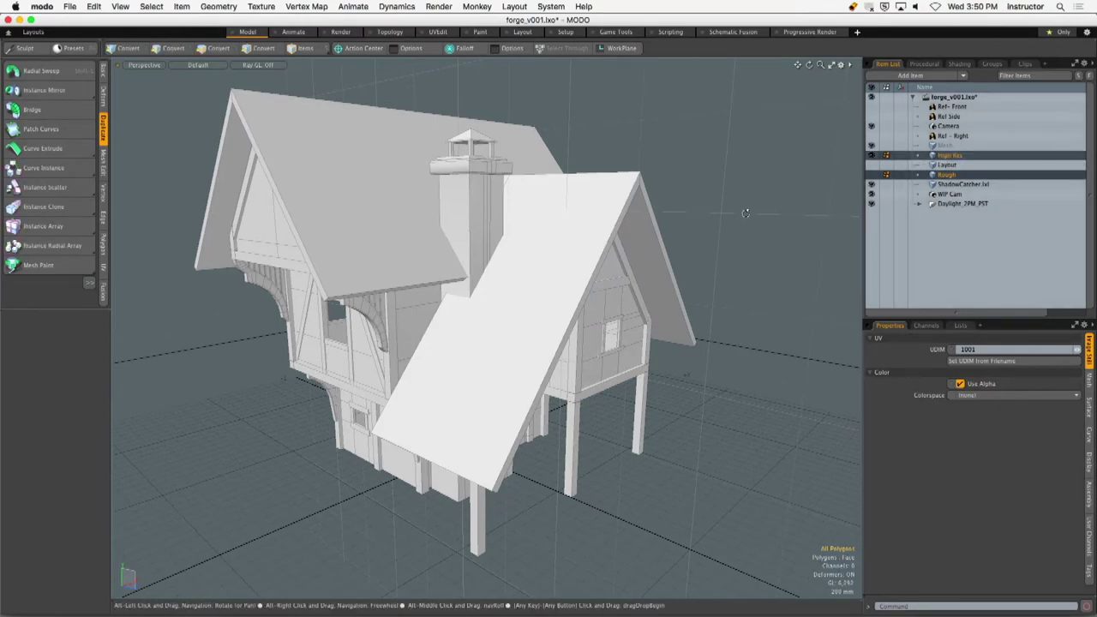
alt+drag(732, 214, 299, 226)
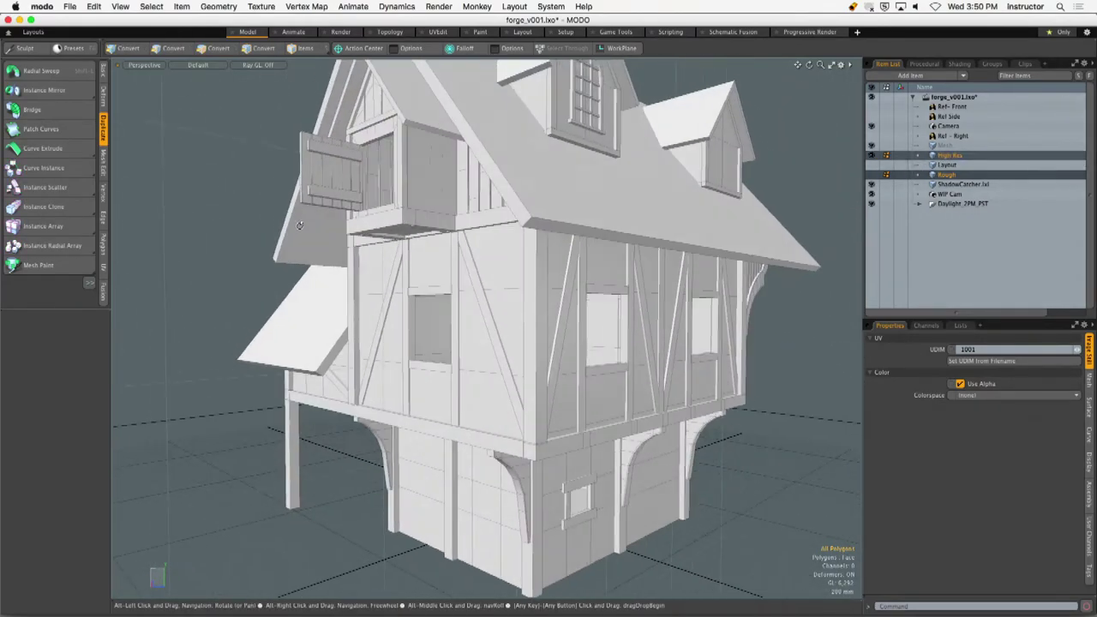
alt+shift+drag(592, 299, 600, 239)
Select individual vertical planks beside the gable dormer on the High Res mesh to inspect them, and clear the selection.
alt+drag(480, 231, 520, 281)
scroll(497, 225, up, 4)
scroll(534, 256, down, 3)
click(520, 281)
click(505, 280)
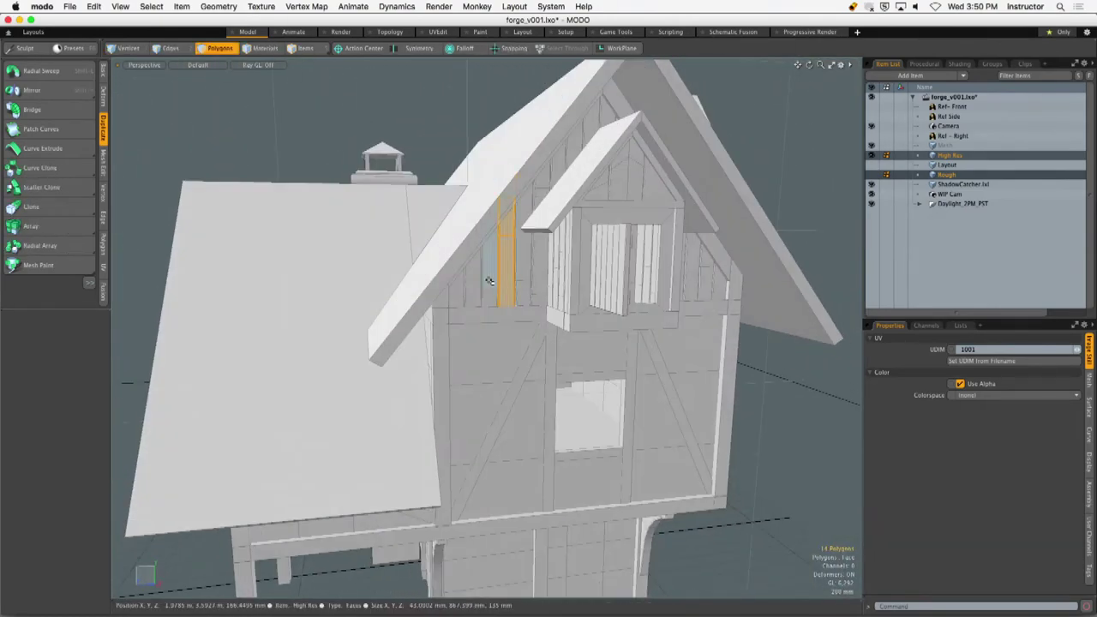
click(489, 280)
click(457, 133)
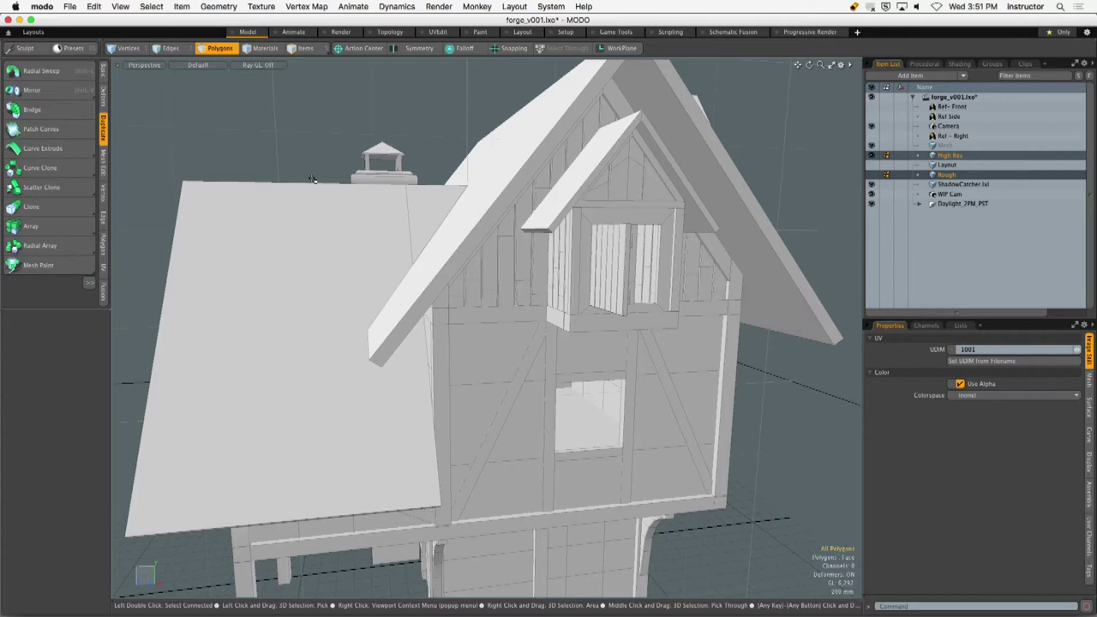
Isolate one gable plank from the High Res mesh and select the edge loop across it to examine its geometry.
ctrl+alt+drag(539, 279, 509, 355)
double_click(454, 258)
key(shift+h)
key(Escape)
key(3)
click(500, 248)
click(665, 323)
click(730, 360)
click(478, 348)
key(2)
double_click(452, 387)
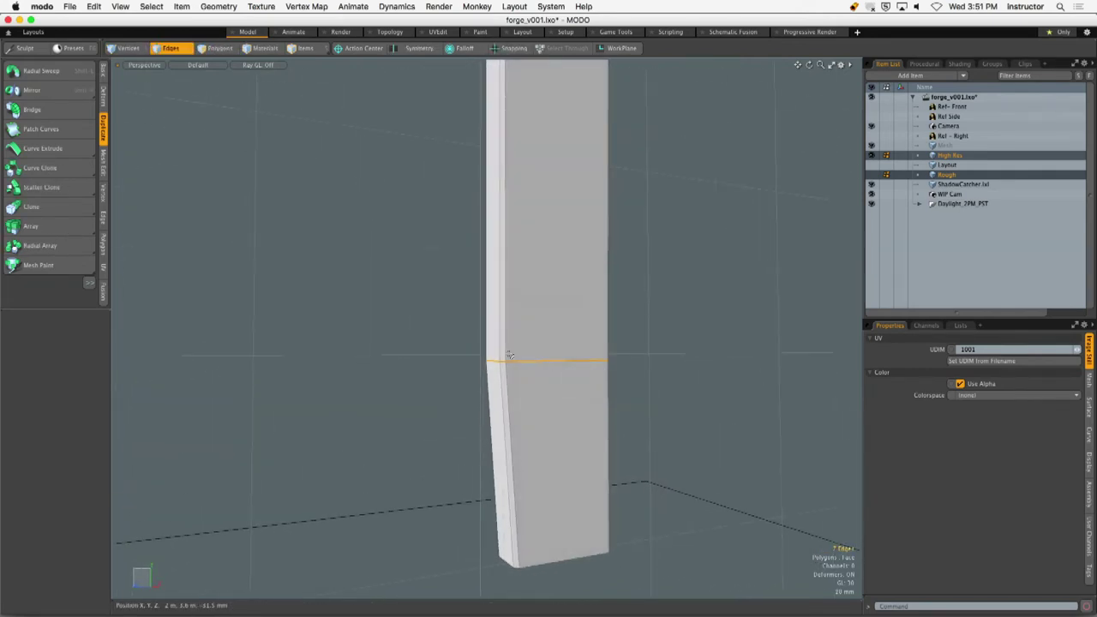
Unhide the rest of the house, clear the edge selection, and turn off the wireframe overlay to inspect the plain shaded model.
key(u)
ctrl+alt+drag(492, 279, 329, 162)
click(330, 162)
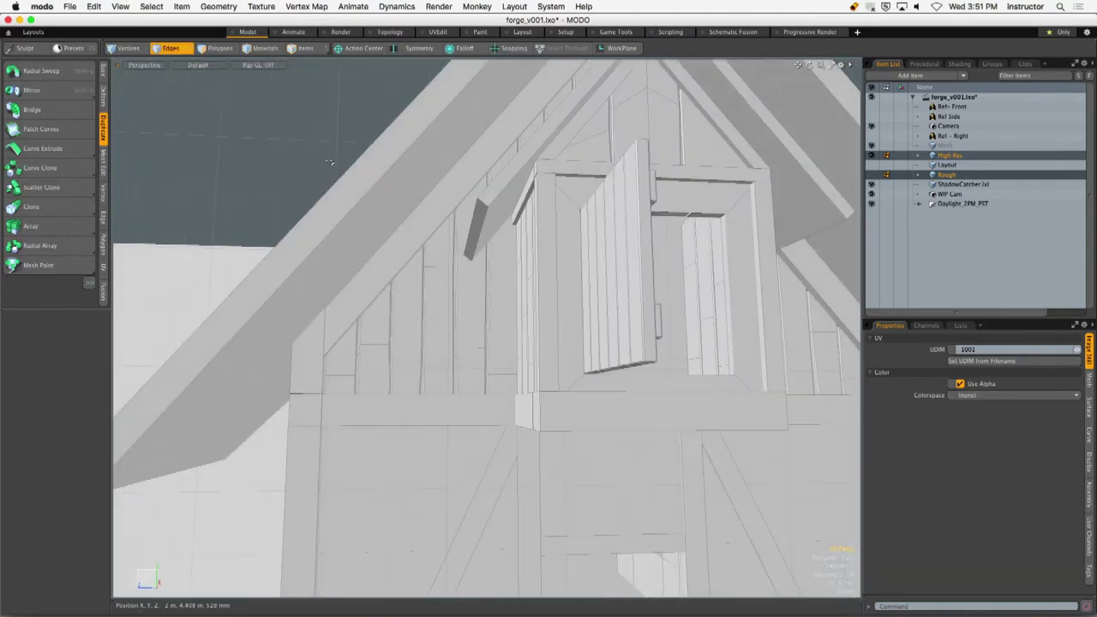
key(ctrl+2)
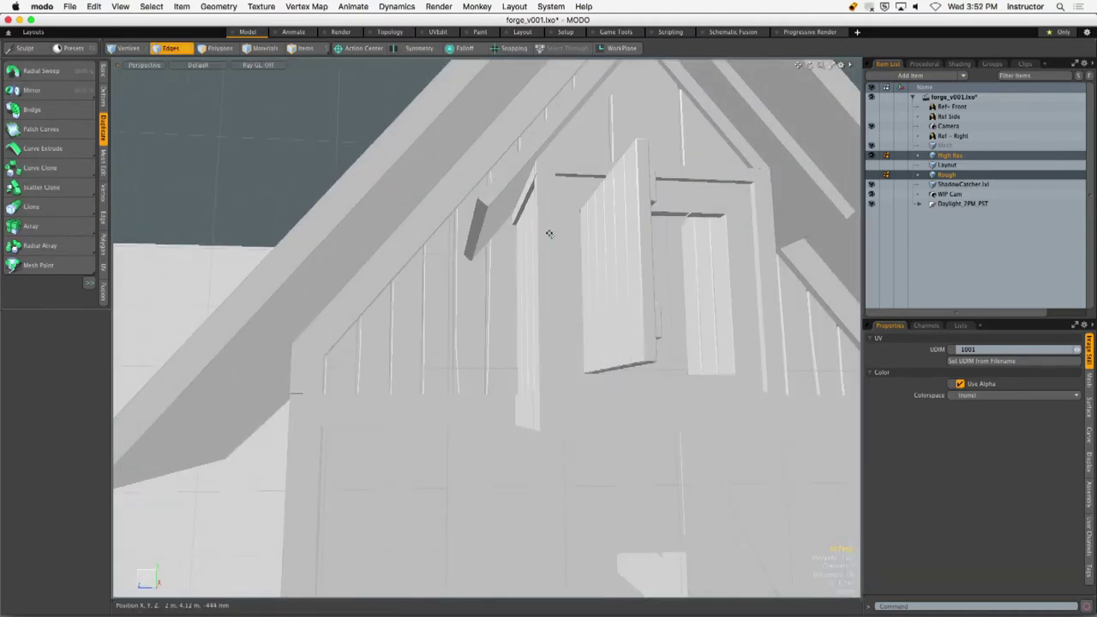
ctrl+alt+drag(549, 234, 632, 269)
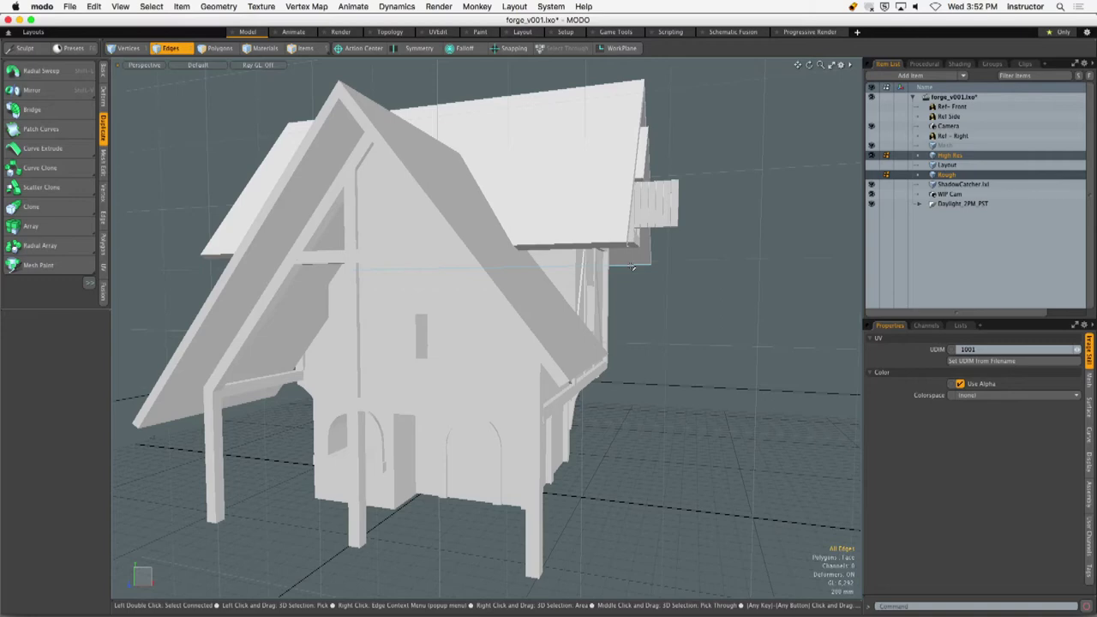
Select the Layout mesh and turn the viewport's wireframe overlay back on to inspect its block shapes.
click(951, 165)
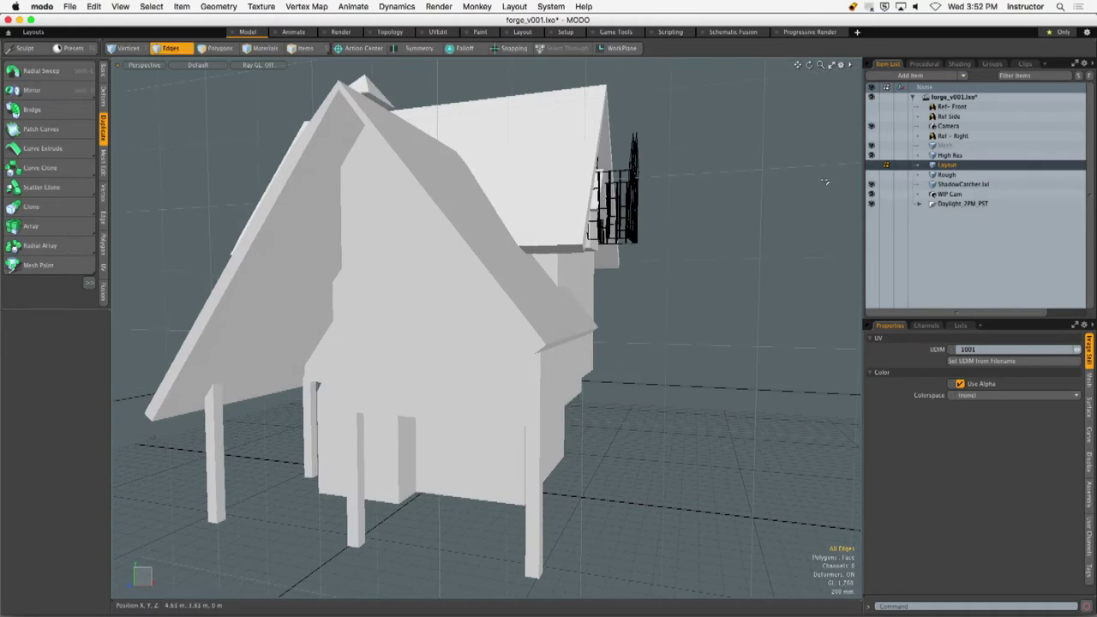
key(o)
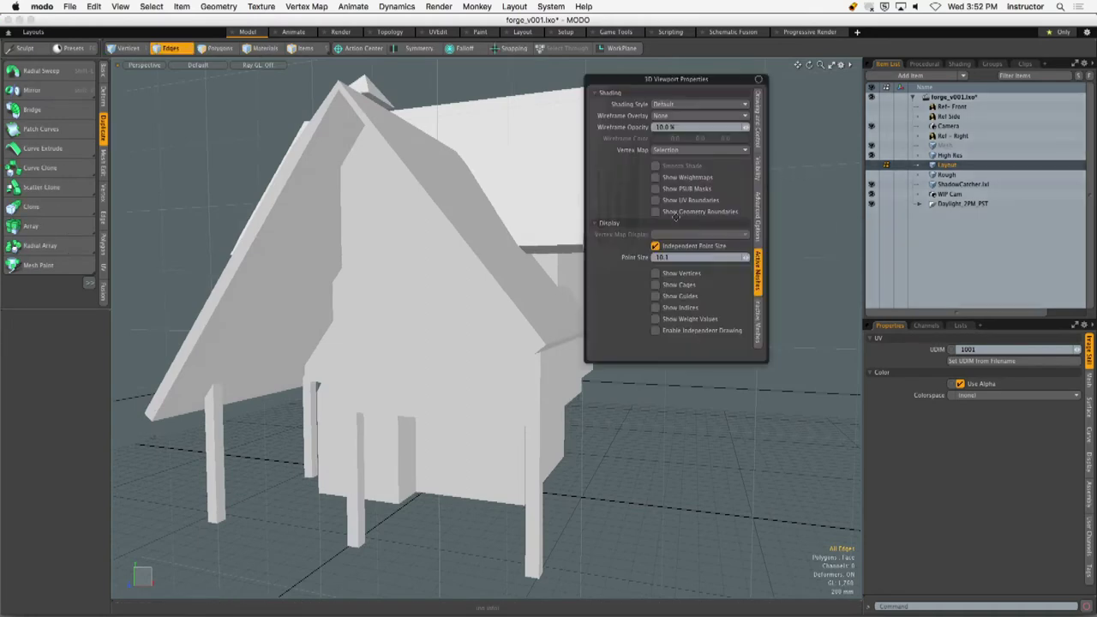
click(694, 116)
click(694, 135)
alt+drag(600, 258, 676, 251)
key(2)
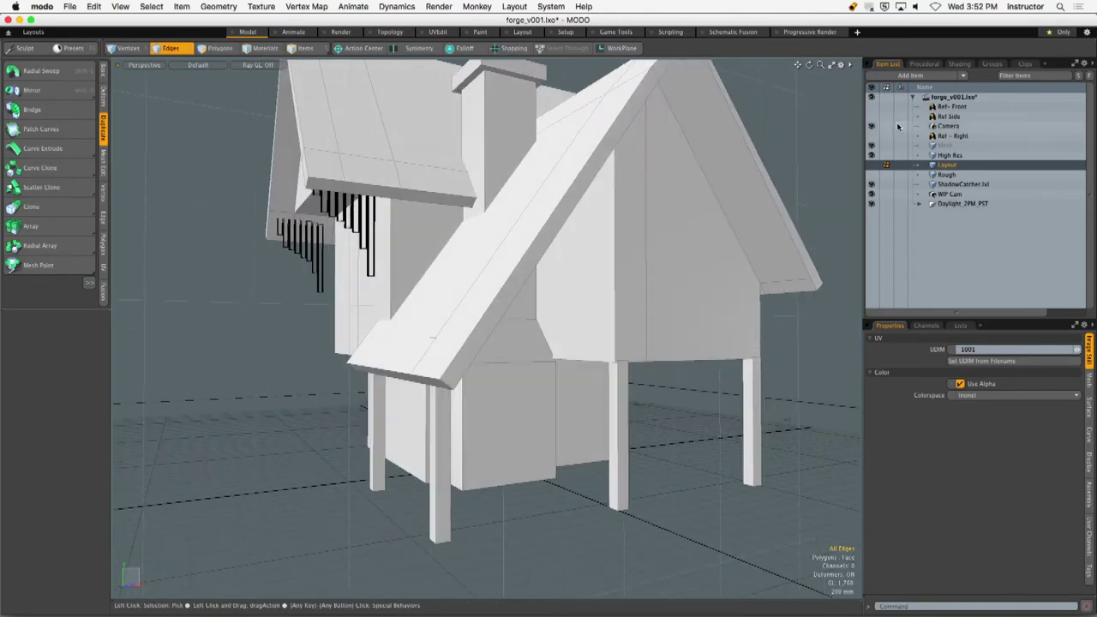
Show and select the Rough mesh with the Layout and High Res meshes hidden, and inspect the house from several sides.
click(871, 175)
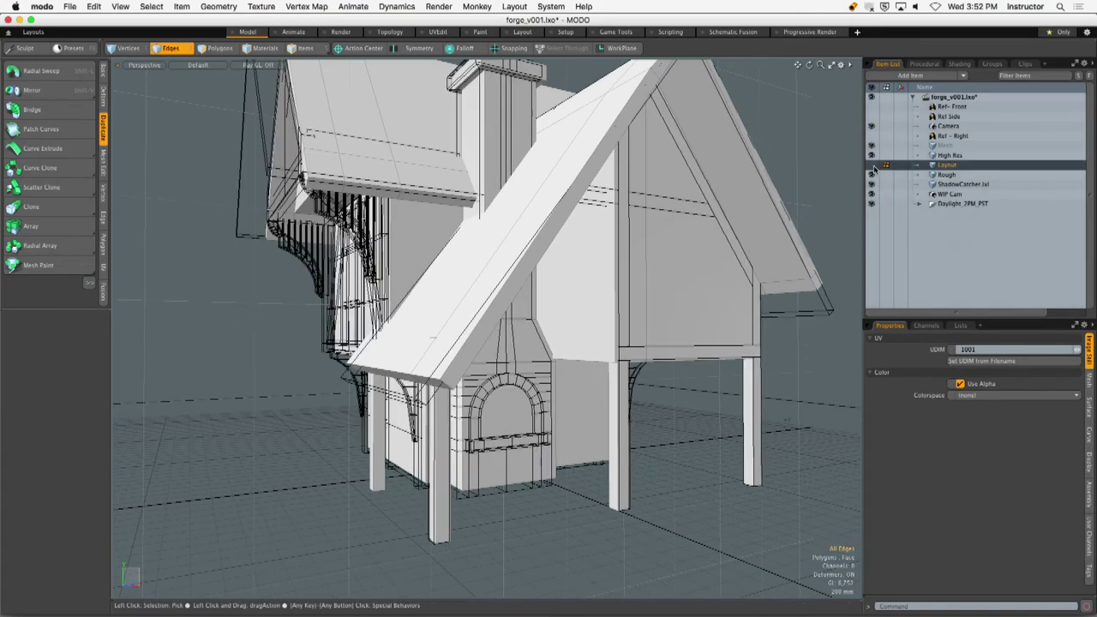
click(946, 175)
alt+drag(701, 232, 683, 282)
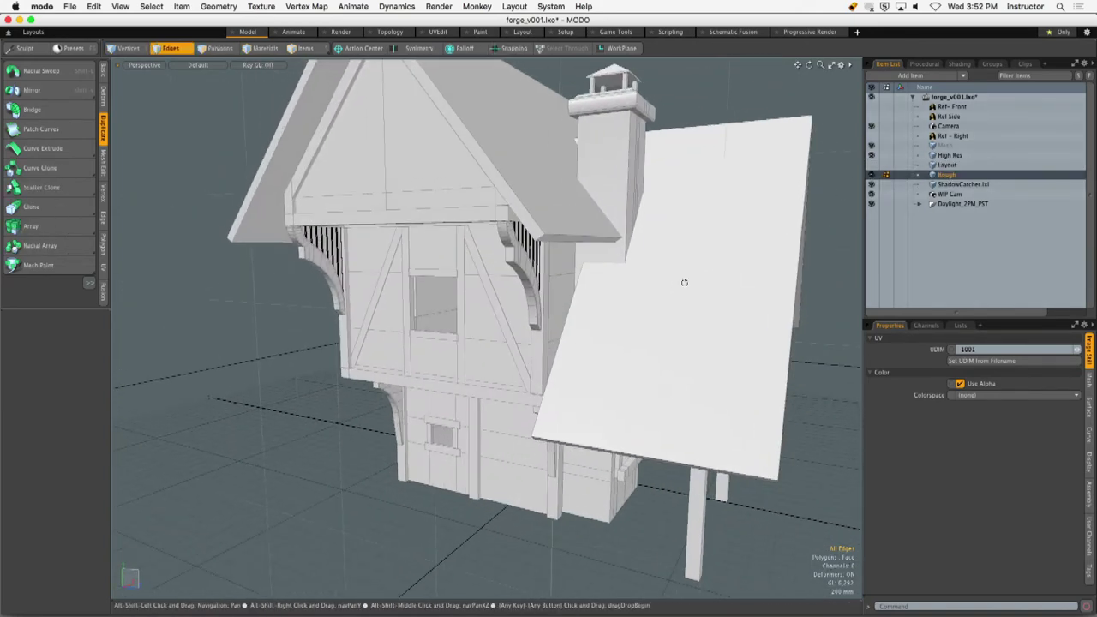
alt+drag(711, 230, 526, 239)
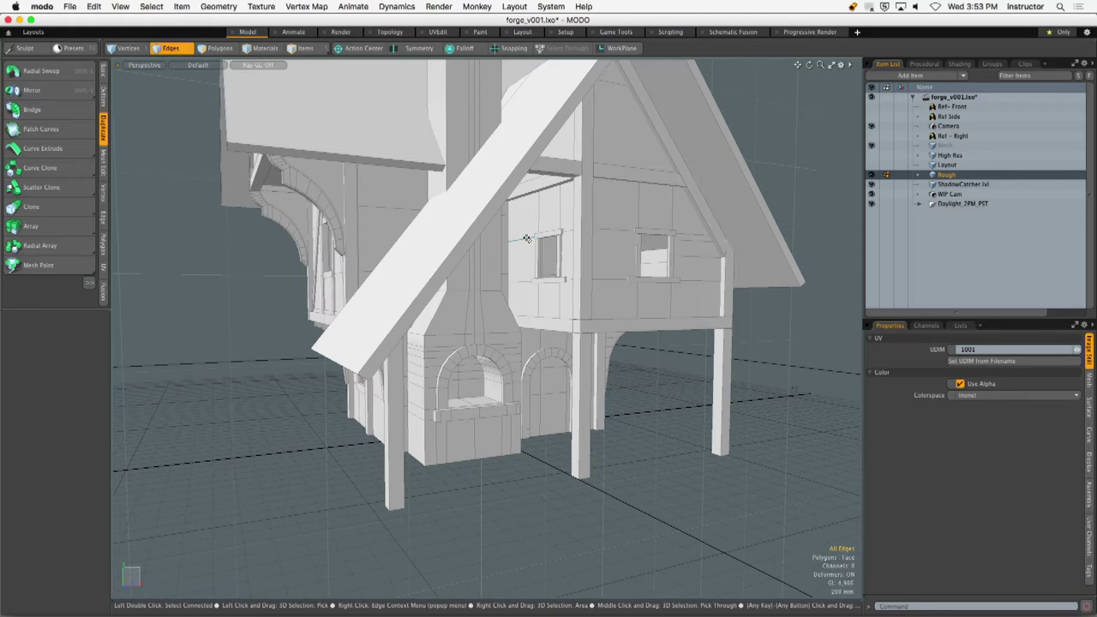
alt+drag(526, 238, 545, 251)
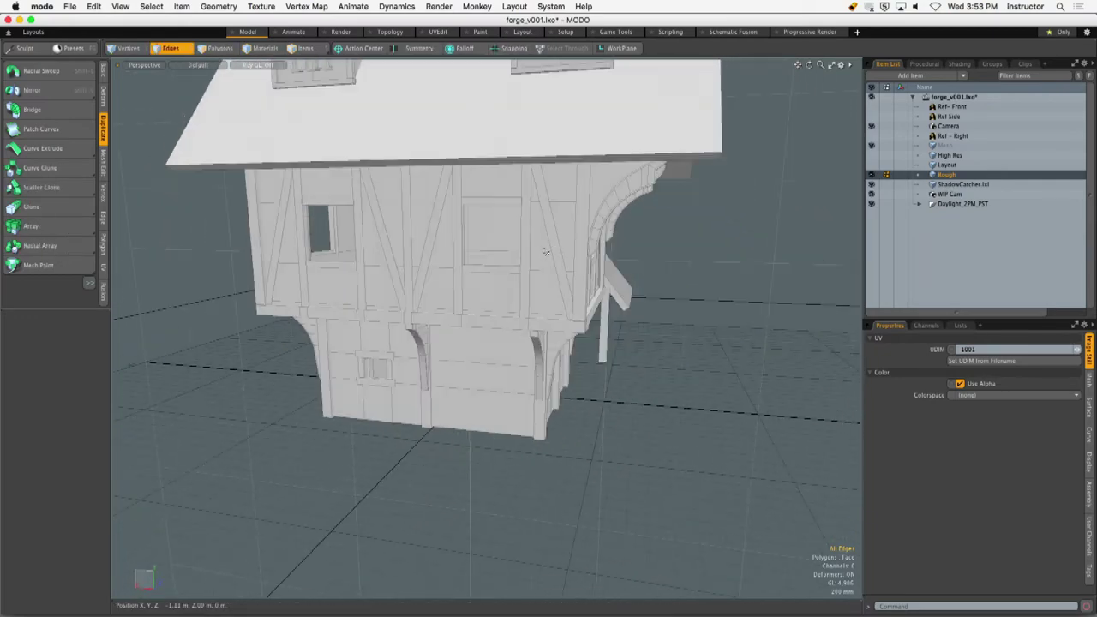
Isolate the connected wall polygons of the upper storey on the Rough mesh, clear the selection, and inspect the window cutouts.
key(3)
double_click(544, 254)
key(shift+h)
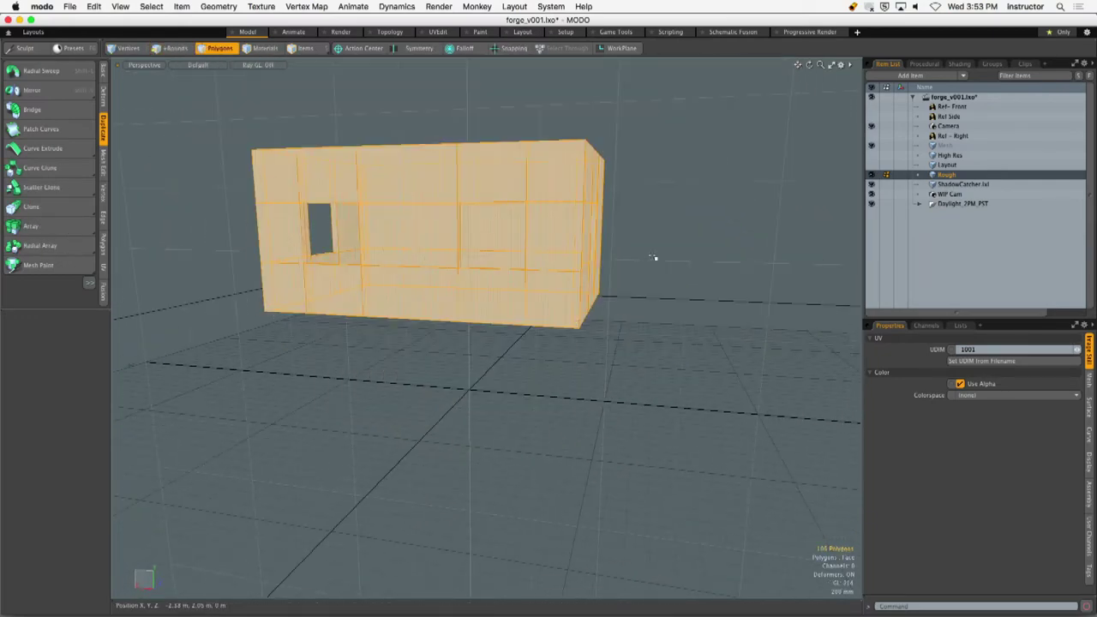
click(656, 257)
alt+drag(500, 232, 310, 297)
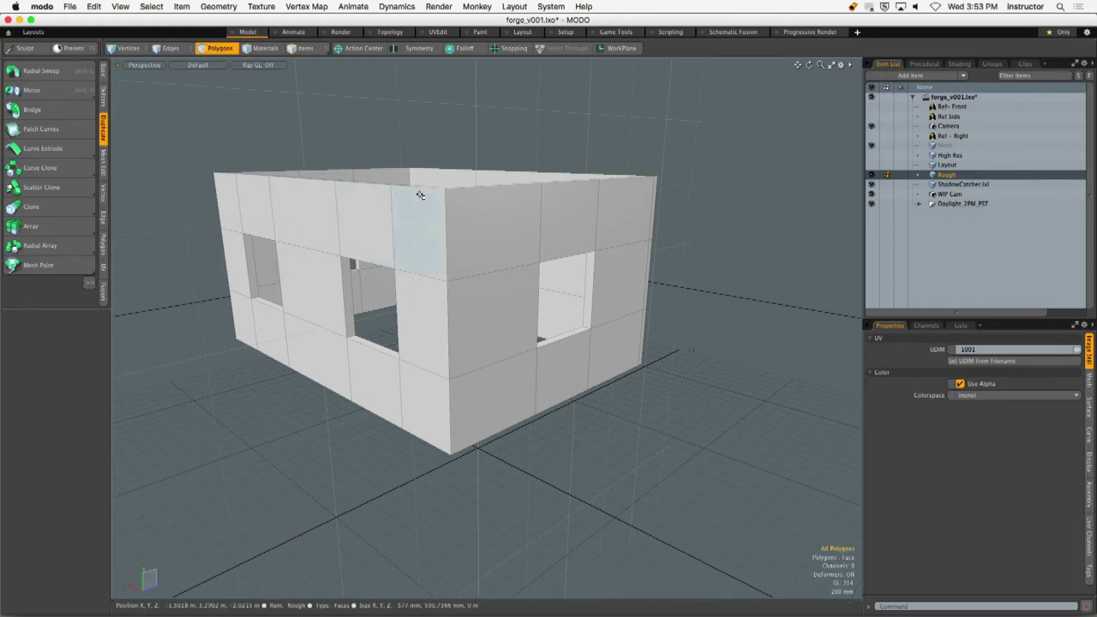
Unhide the full Rough mesh and select the connected polygons of the trim above the upper-storey window to inspect its fit.
alt+drag(523, 226, 501, 237)
scroll(463, 232, up, 5)
scroll(501, 238, down, 3)
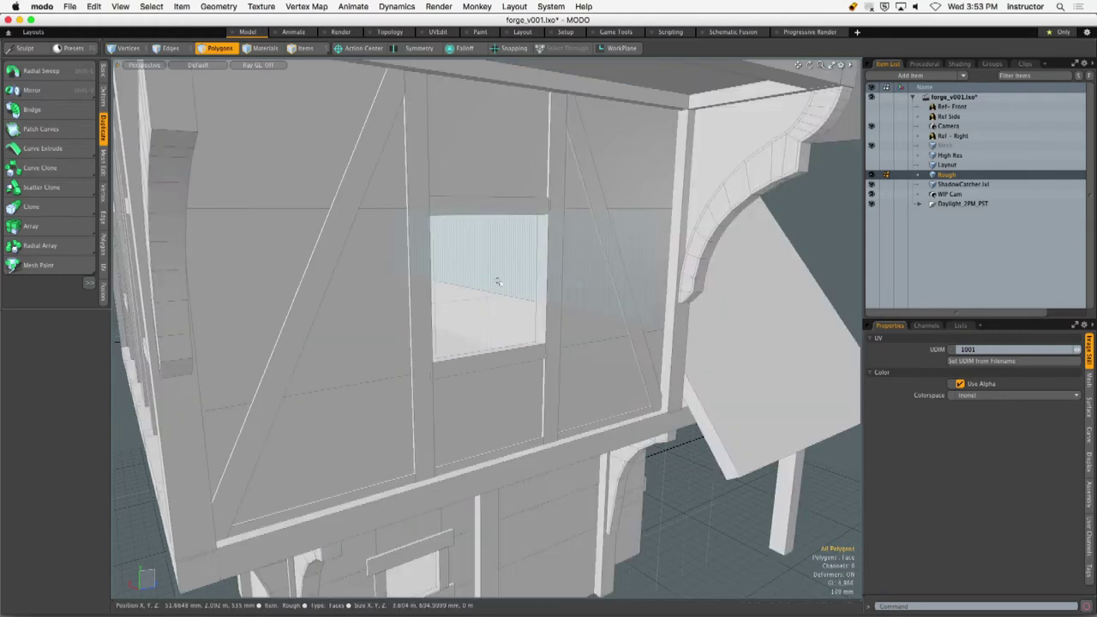
alt+drag(481, 267, 433, 271)
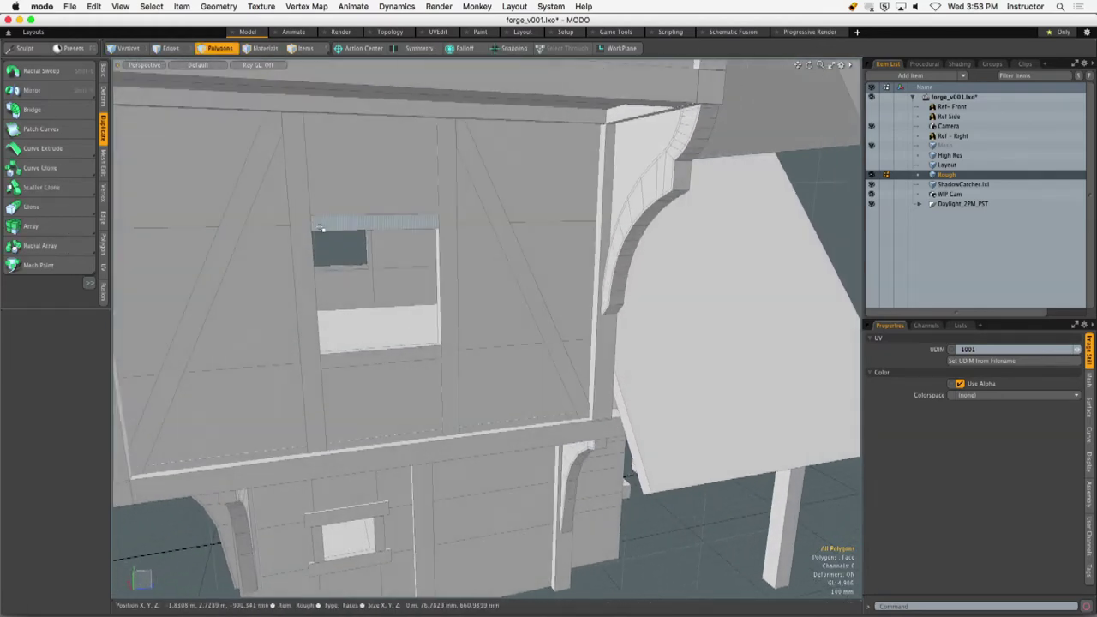
click(309, 230)
click(332, 224)
double_click(332, 225)
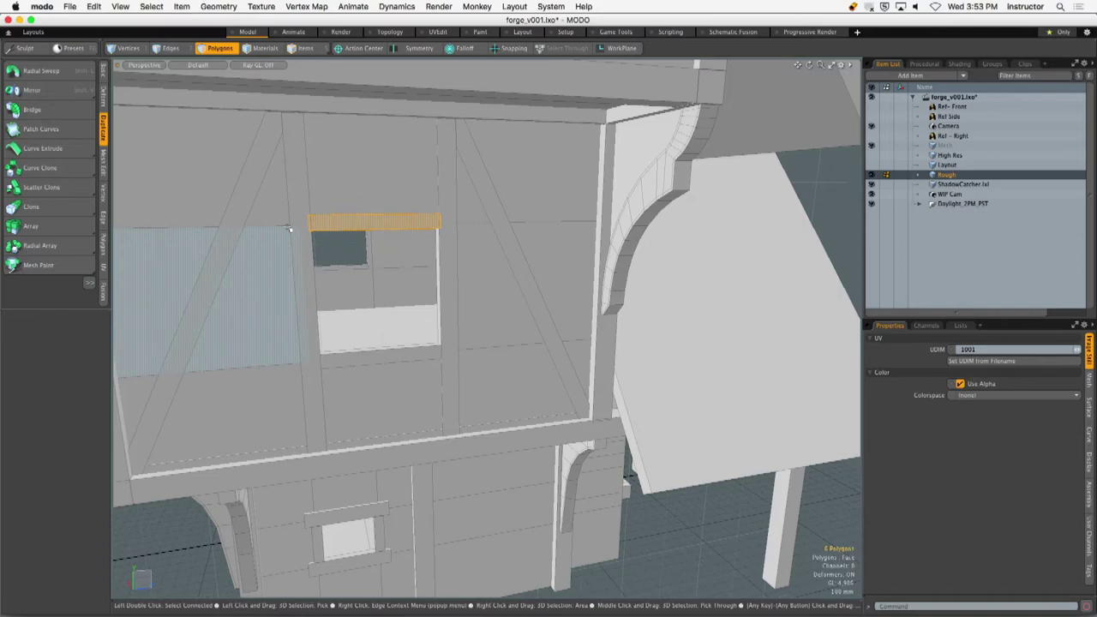
alt+drag(348, 337, 461, 294)
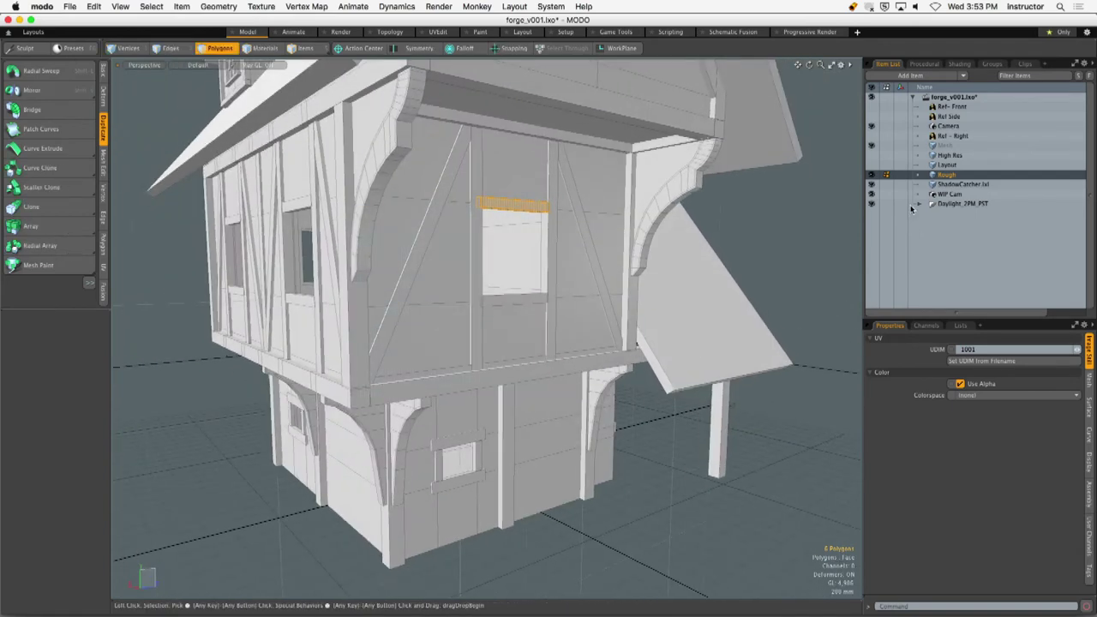
Reselect the Rough mesh, isolate the upper storey's connected wall polygons, and inspect the hollow wall shell around the window openings.
click(948, 147)
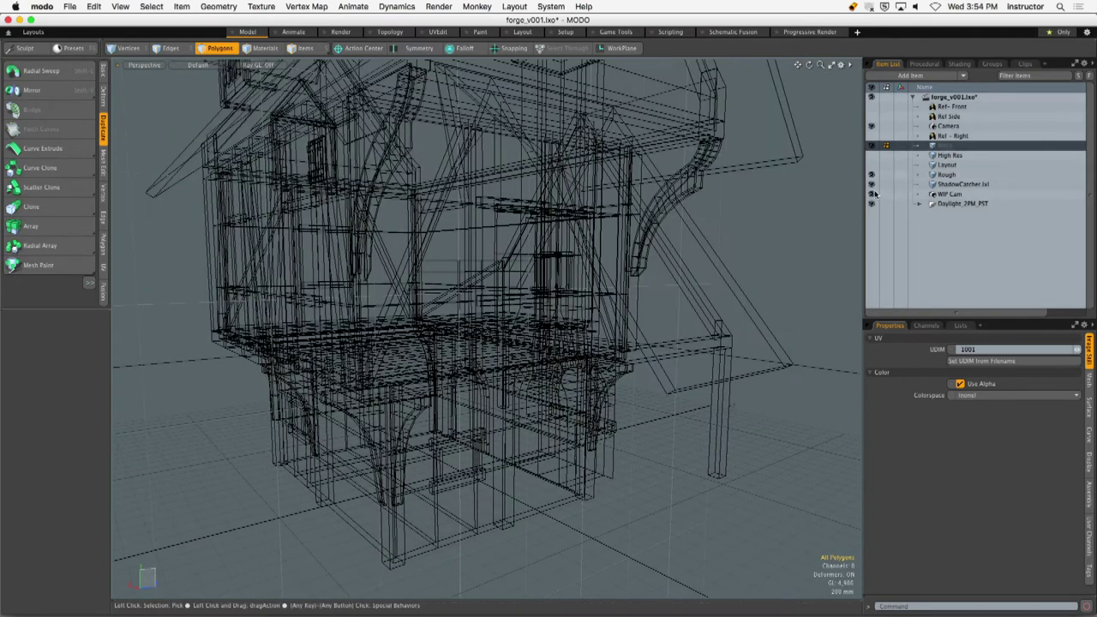
click(947, 175)
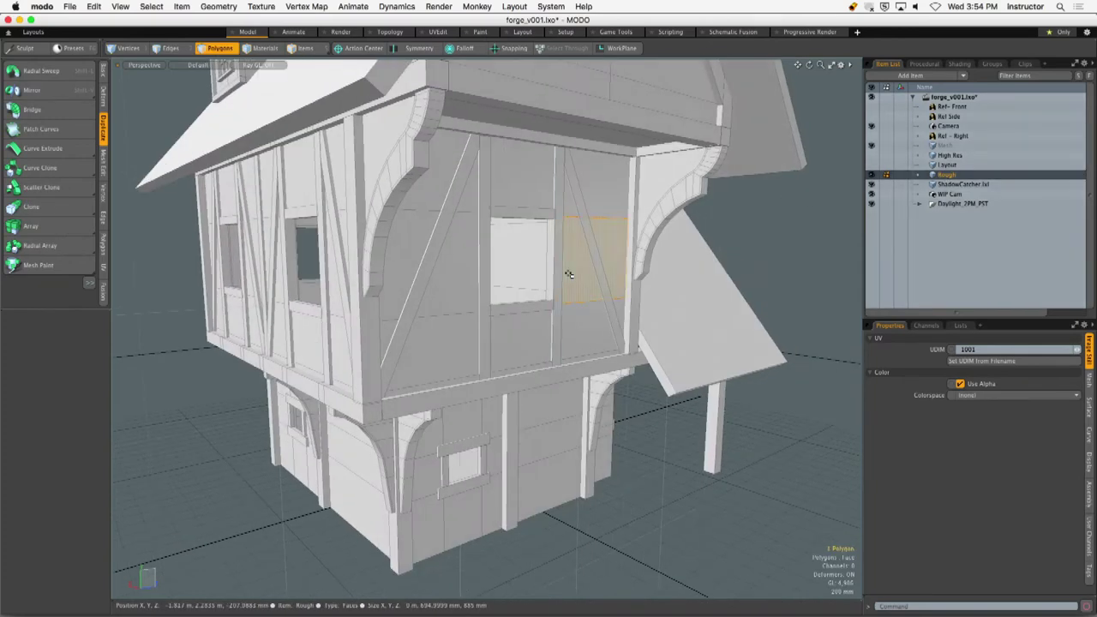
double_click(579, 271)
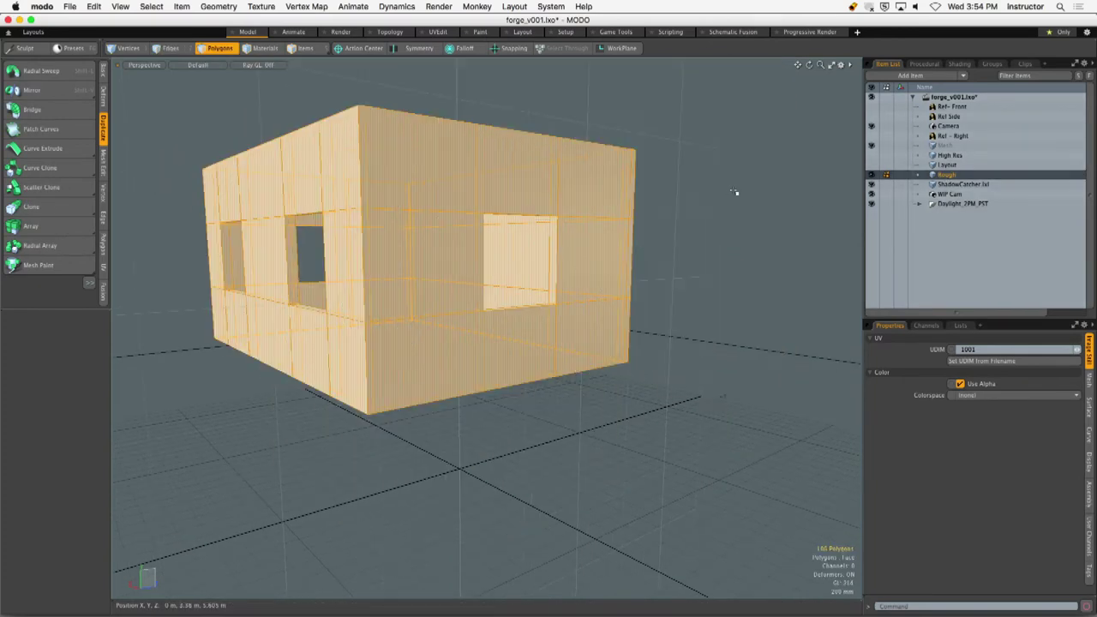
alt+drag(734, 191, 764, 196)
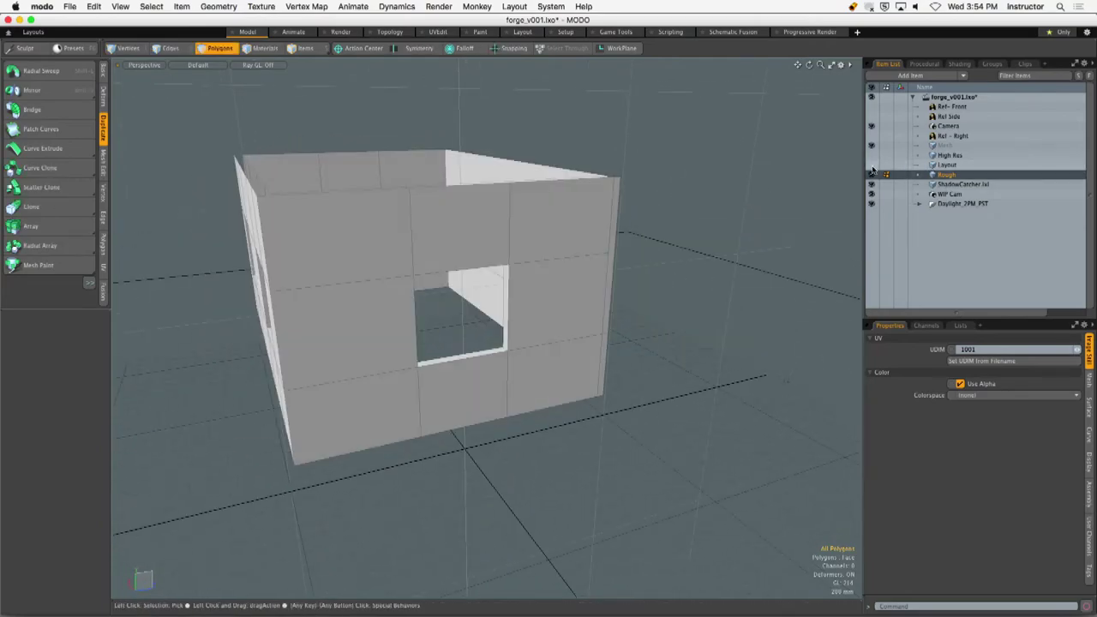
Make the empty Mesh item active, hide the Layout mesh, and frame the Rough wall shell in the Front view.
click(871, 165)
alt+drag(704, 215, 806, 201)
click(945, 146)
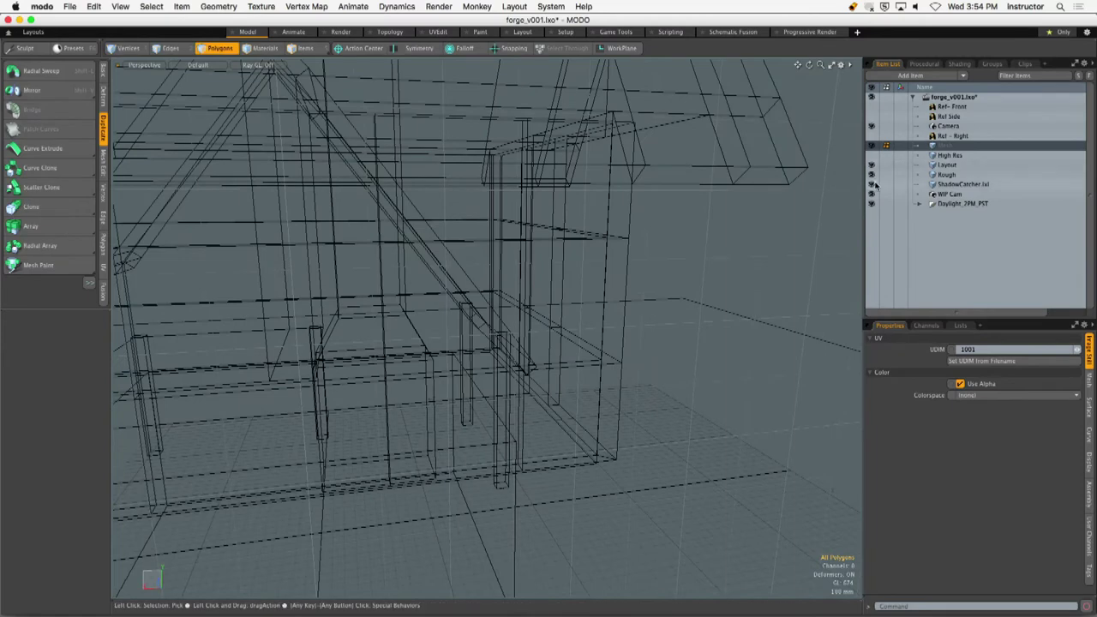
click(872, 165)
alt+drag(776, 205, 584, 228)
key(ctrl+space)
click(612, 284)
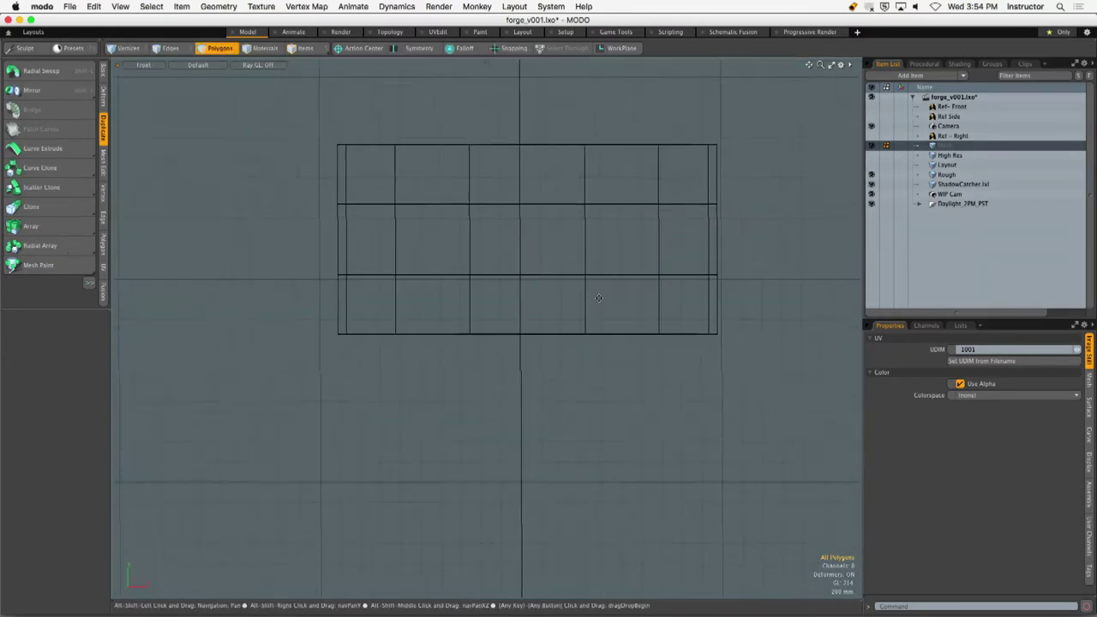
ctrl+alt+drag(658, 244, 685, 238)
alt+drag(685, 238, 699, 288)
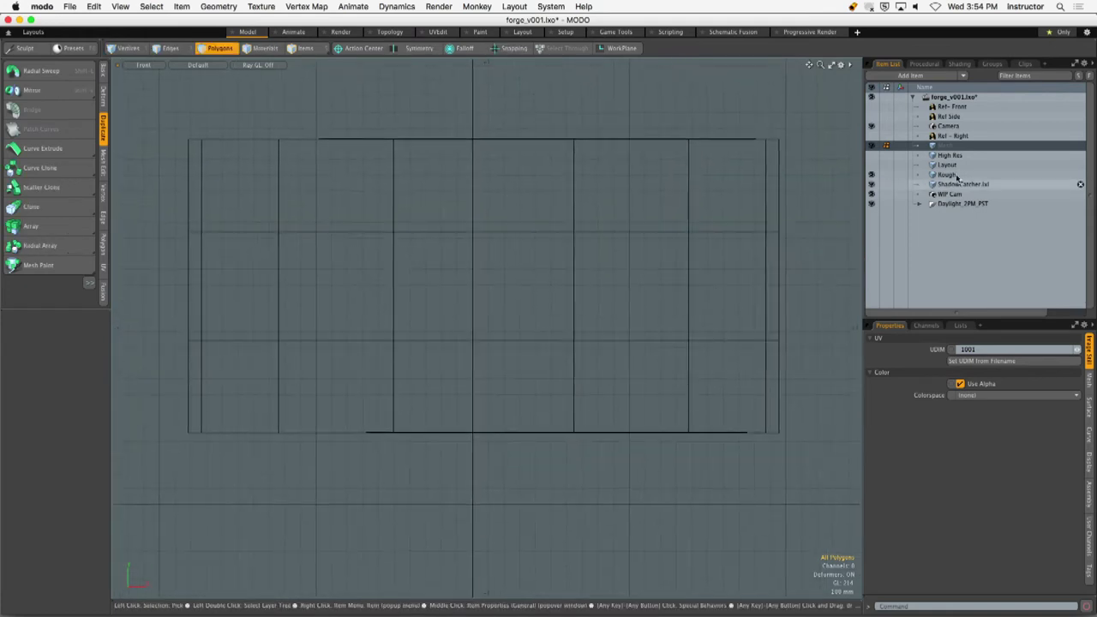
Draw a flat cube over the wall shell's front outline, about 3.77 m wide and 1.87 m high, aligning its side edge with the wall.
click(104, 78)
click(13, 71)
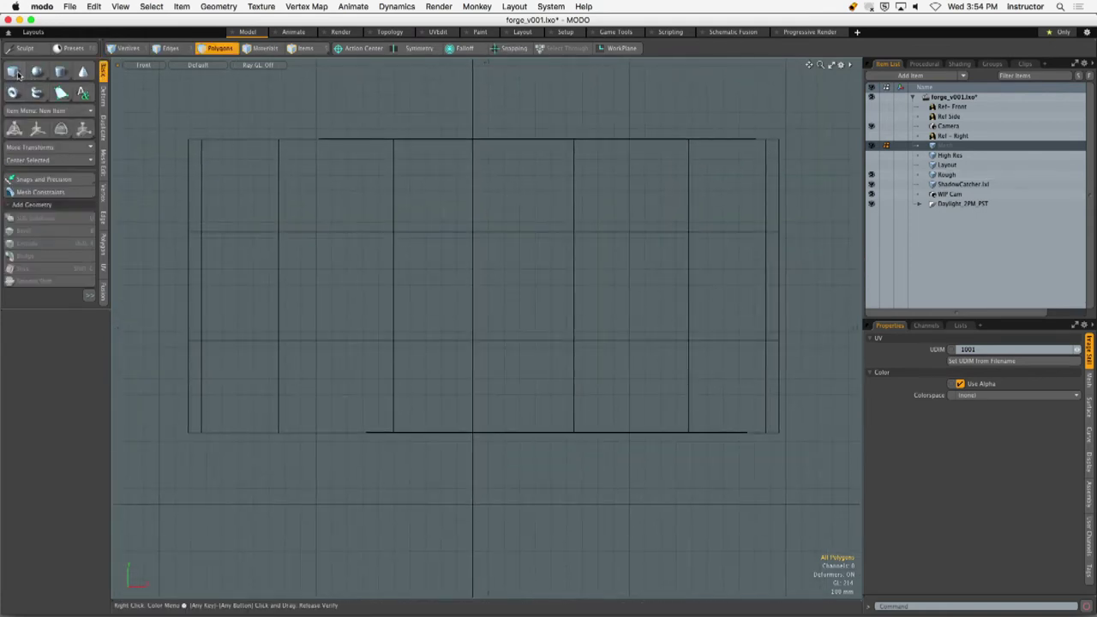
drag(190, 139, 778, 431)
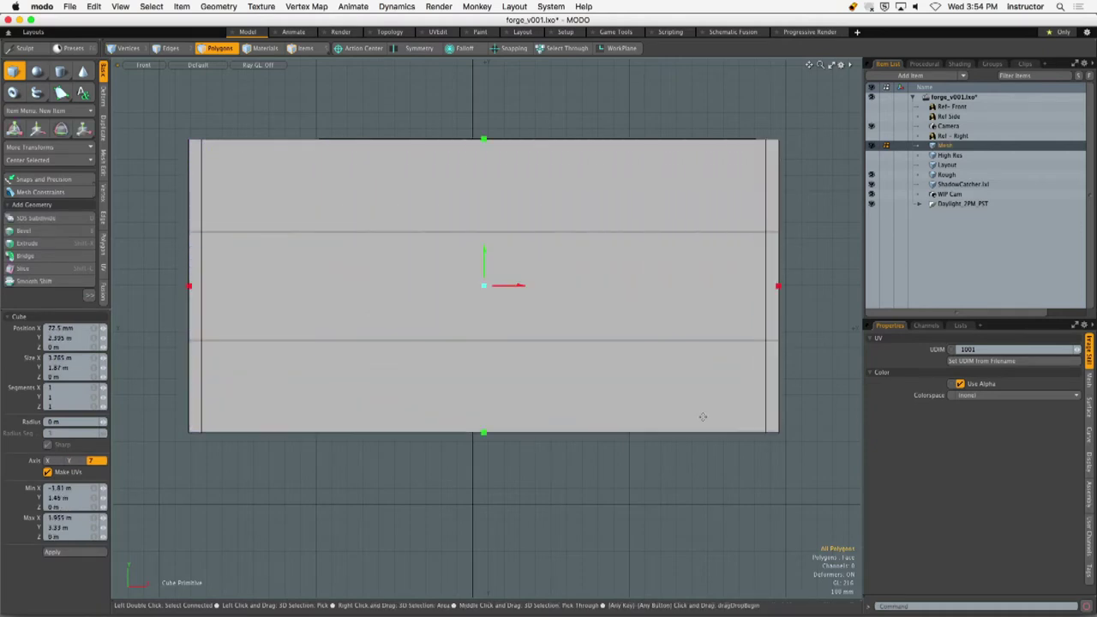
alt+shift+drag(256, 250, 294, 242)
ctrl+alt+drag(206, 218, 292, 320)
drag(281, 404, 275, 404)
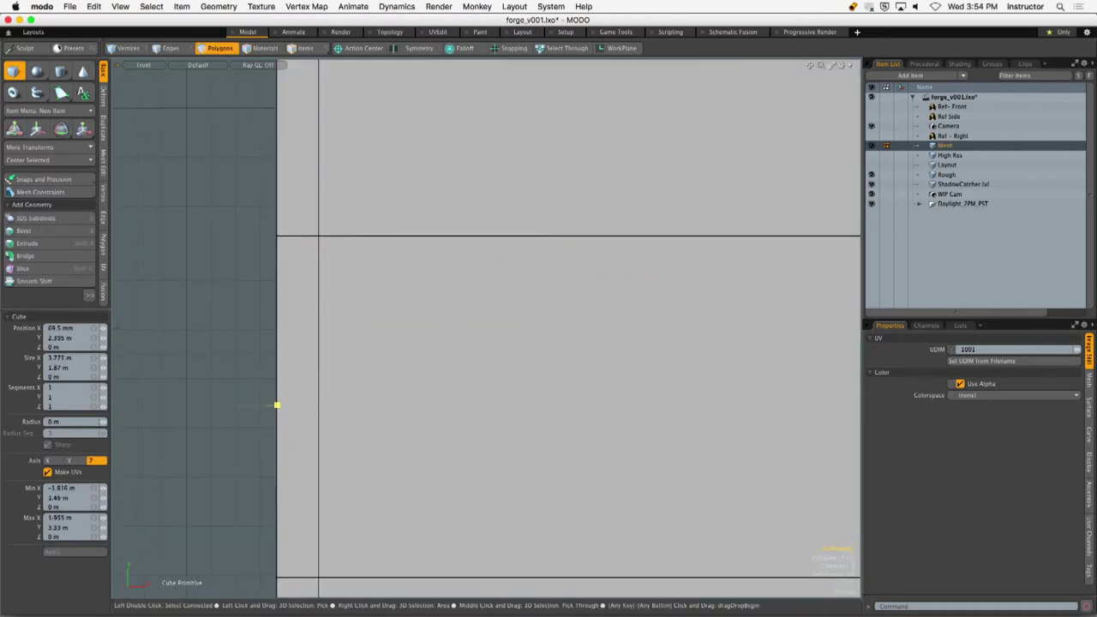
ctrl+alt+drag(429, 361, 369, 317)
alt+shift+drag(463, 317, 383, 336)
drag(638, 226, 644, 355)
In the Perspective view, extend the flat cube's depth to match the wall shell from front to back, and drop the Cube tool.
key(ctrl+space)
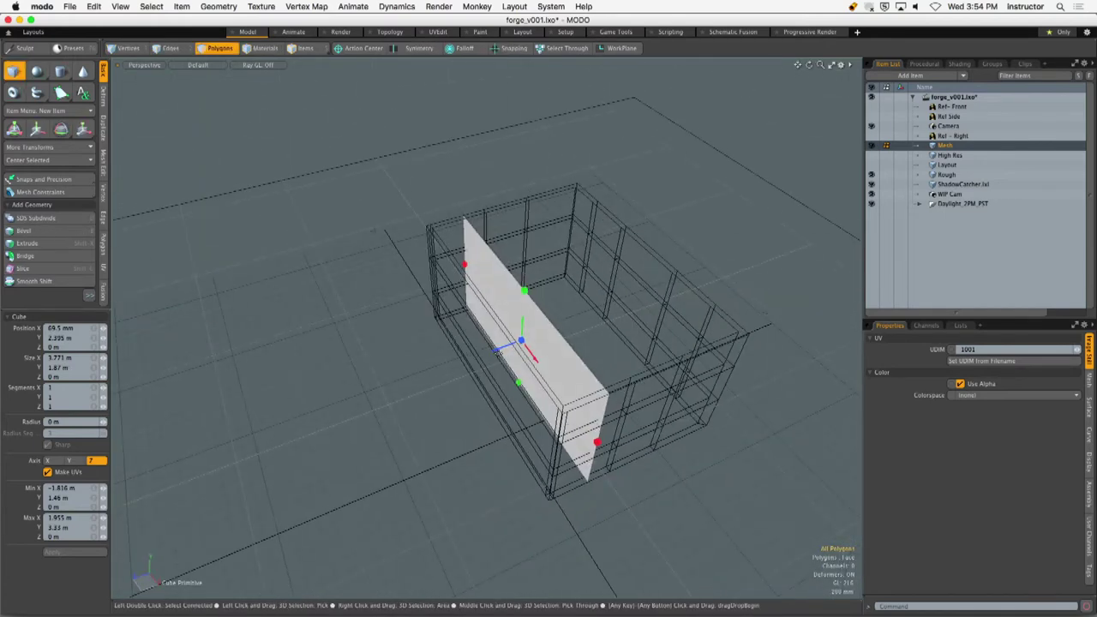
drag(502, 348, 572, 163)
alt+drag(568, 120, 560, 289)
key(q)
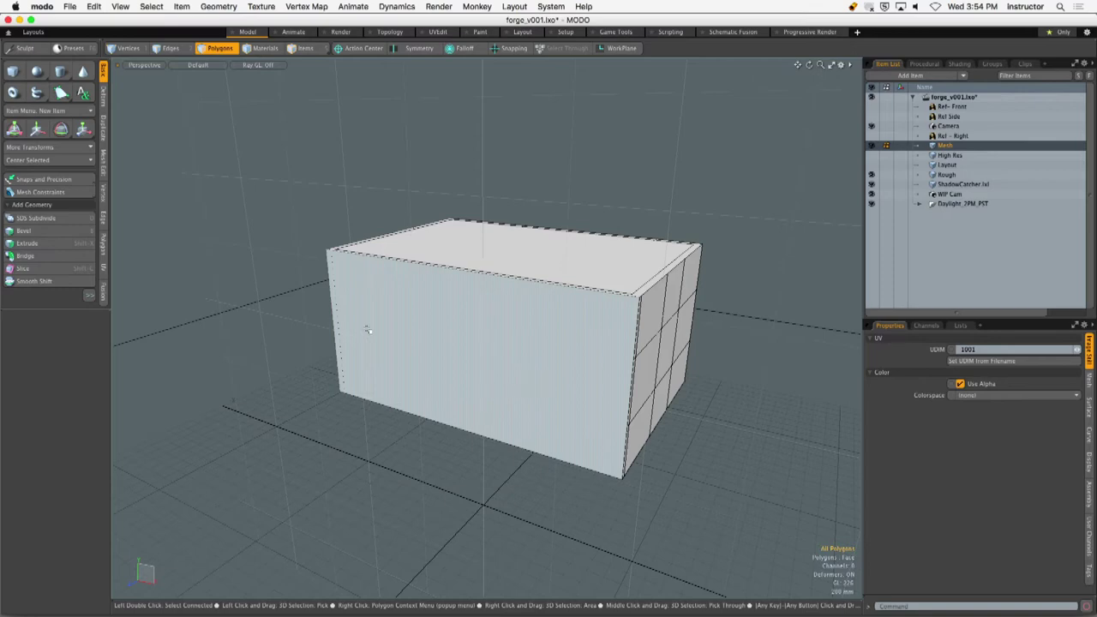
Hide the new box mesh, select and unhide the full Rough house, and inspect its timber beams and walls up close.
click(872, 145)
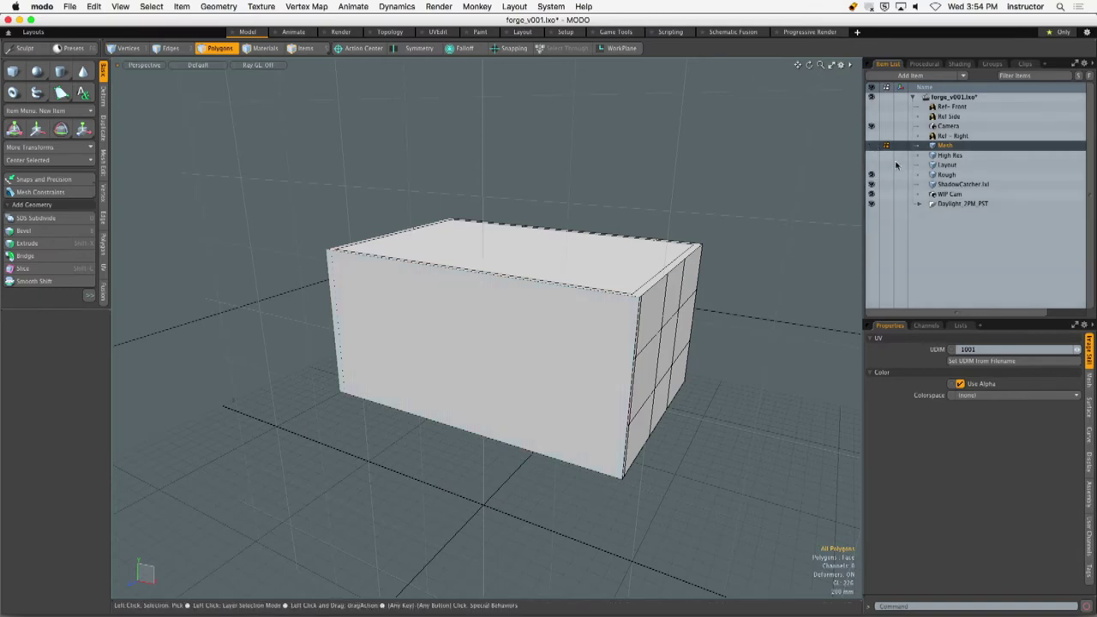
click(948, 175)
alt+drag(690, 248, 448, 197)
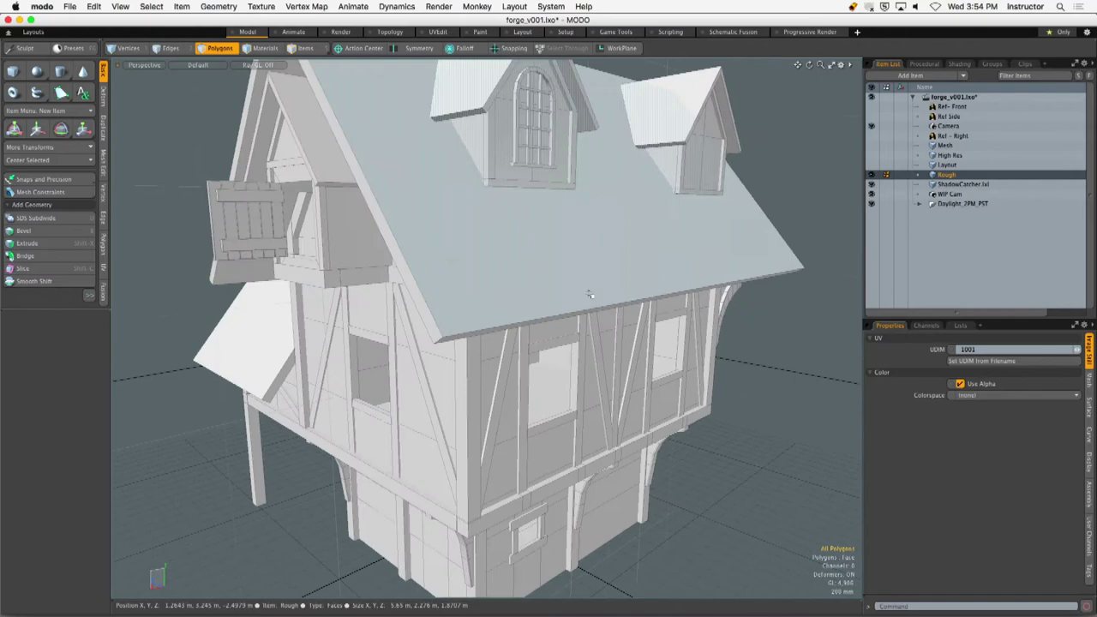
ctrl+alt+drag(583, 309, 407, 335)
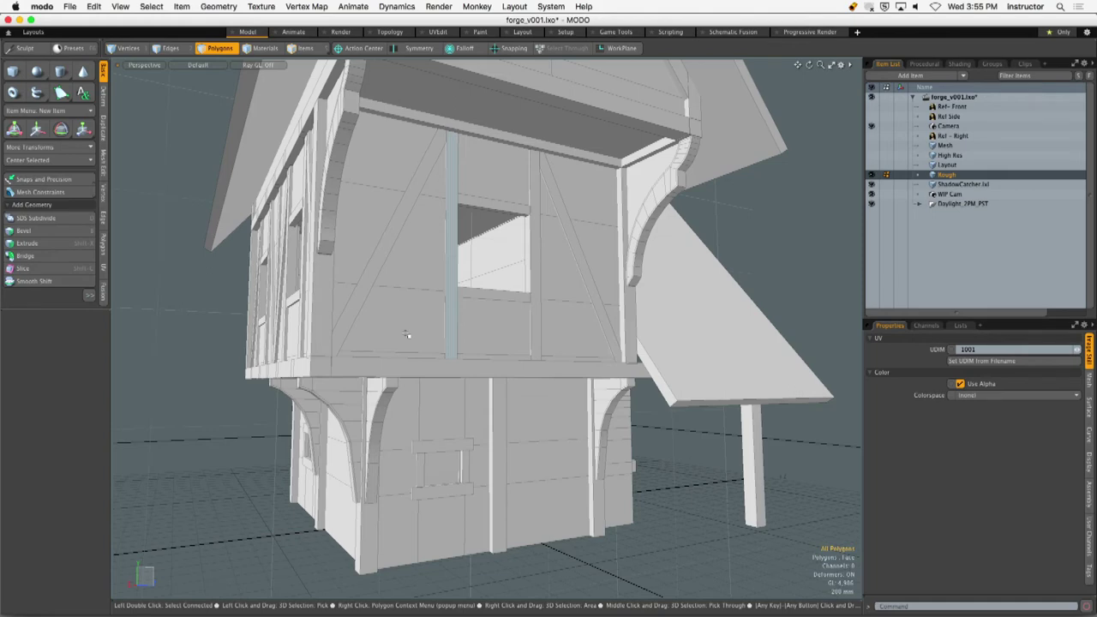
alt+drag(386, 320, 419, 391)
alt+shift+drag(420, 391, 462, 257)
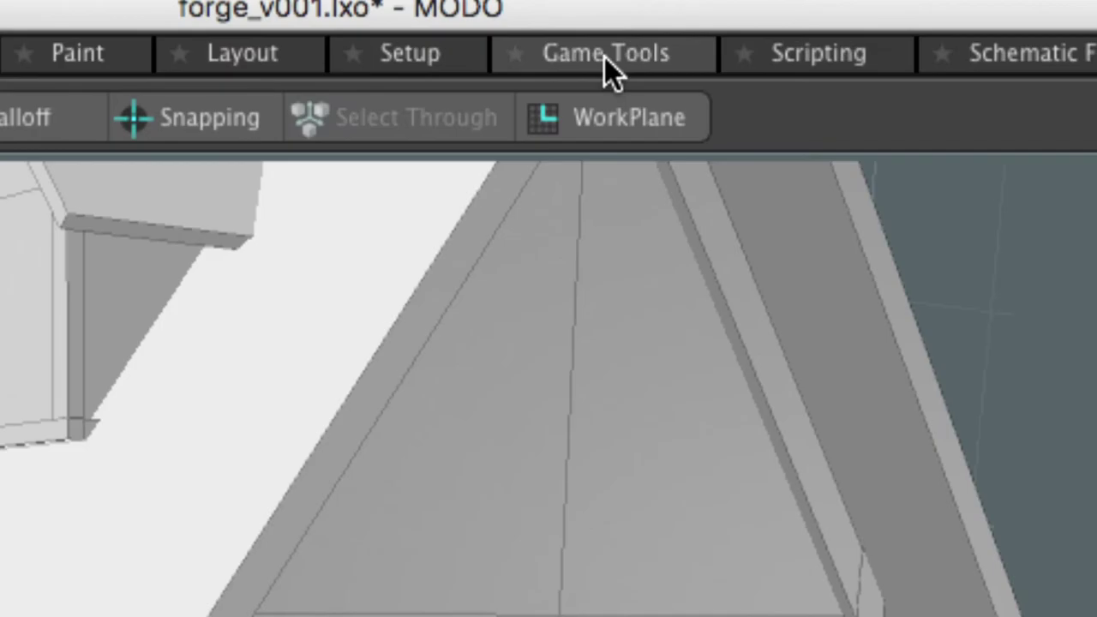
Switch to the Game Tools layout, maximize the perspective viewport on the house, and start Game Navigation.
click(604, 55)
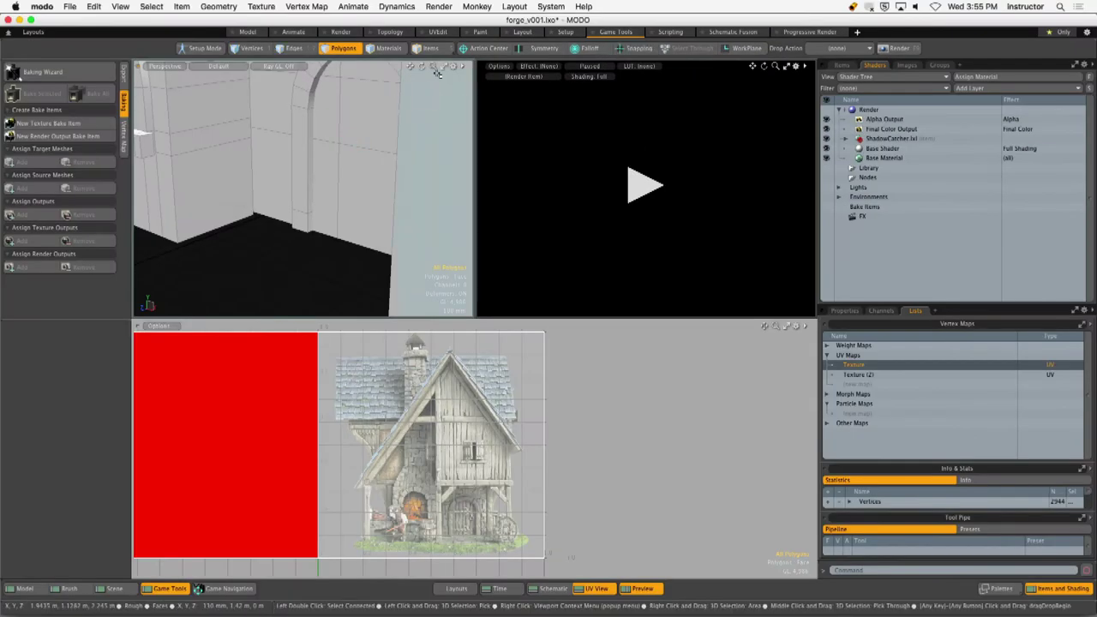
click(463, 66)
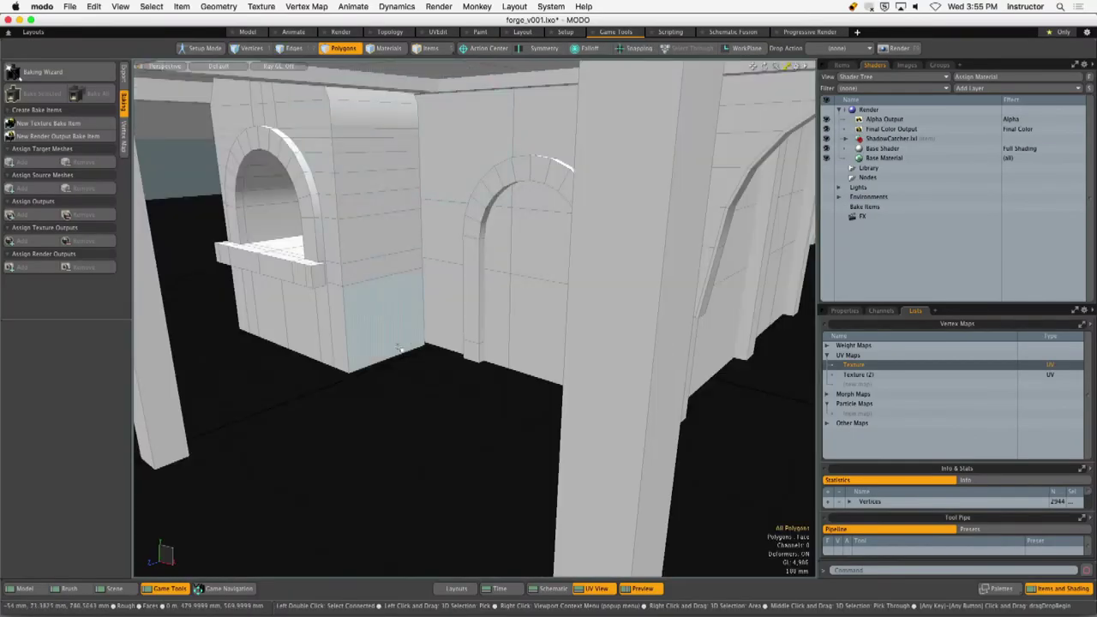
alt+drag(418, 286, 470, 286)
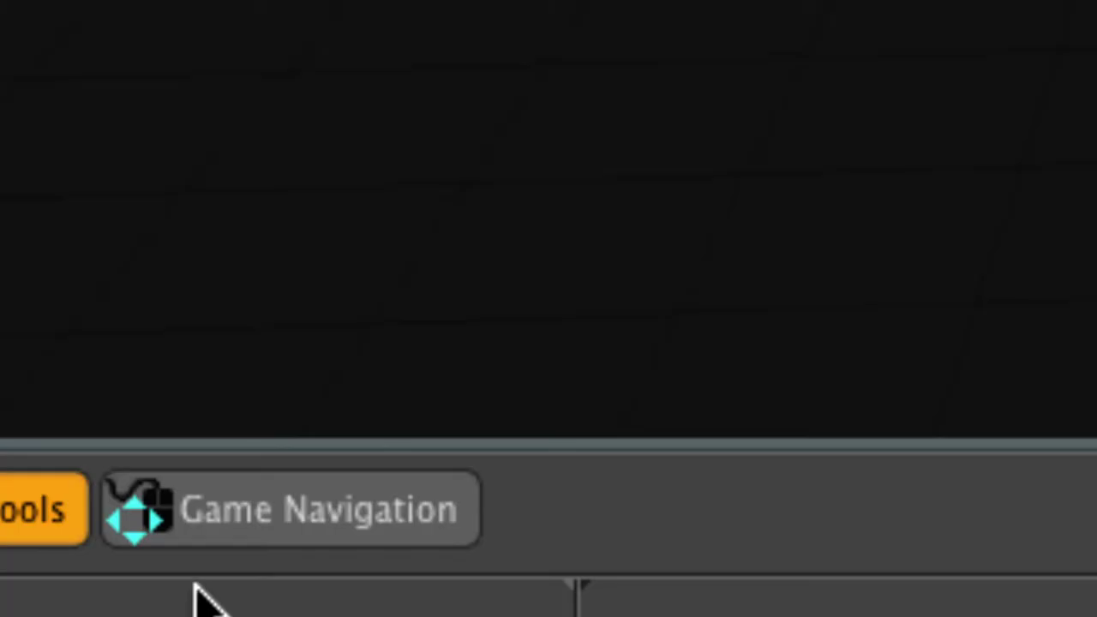
click(225, 588)
Walk around the house in Game Navigation, rising to the gable and back down, to examine the beams, braces and windows.
key(d)
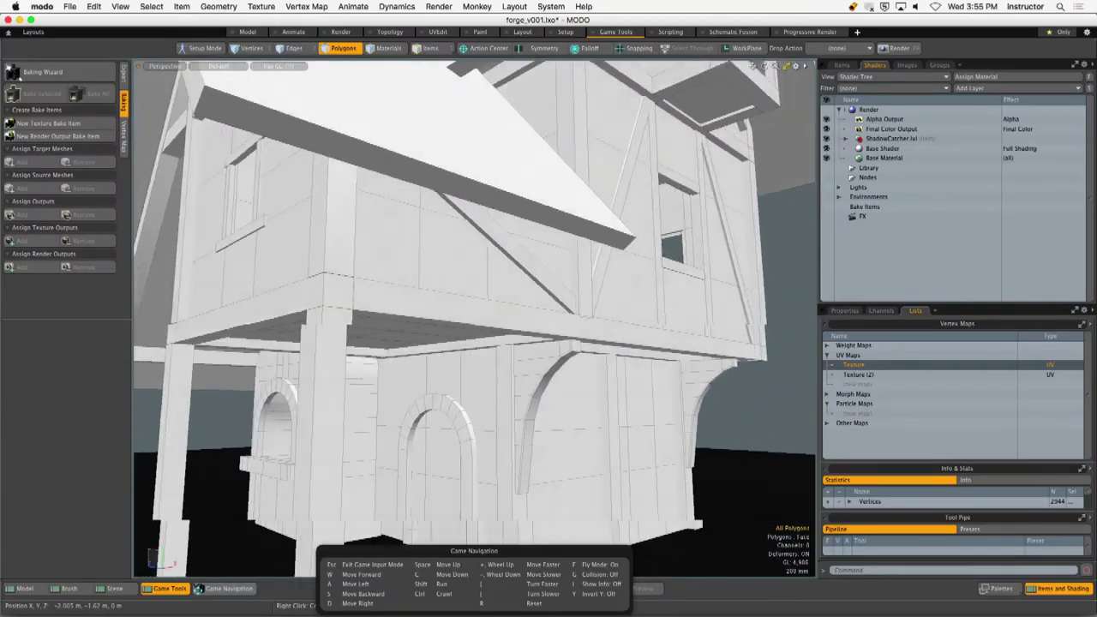
key(a)
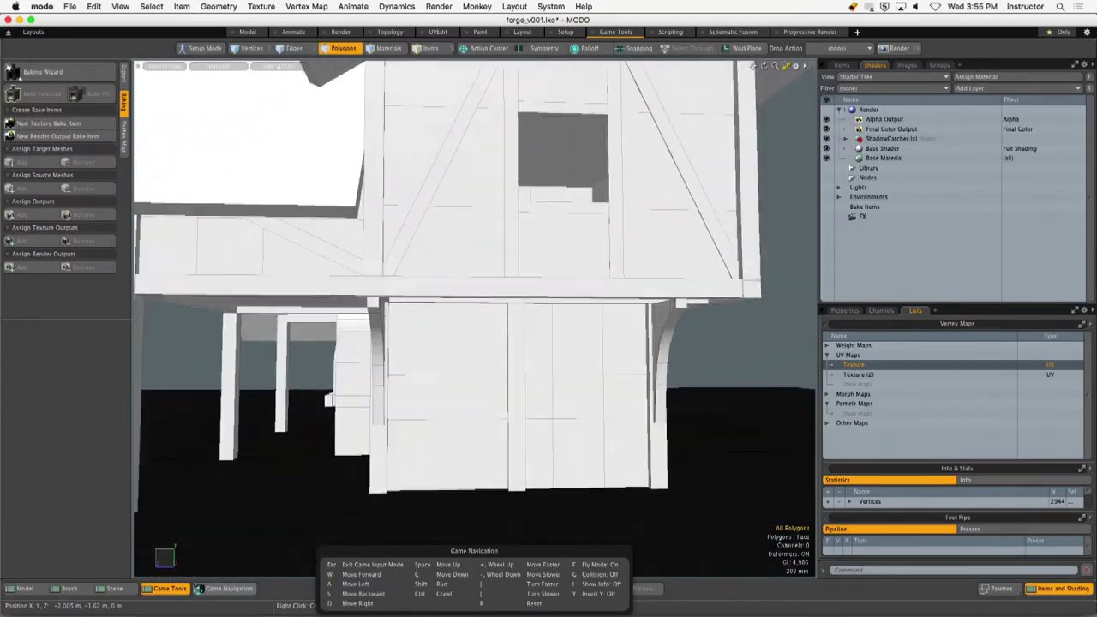
key(d)
key(a)
key(a)
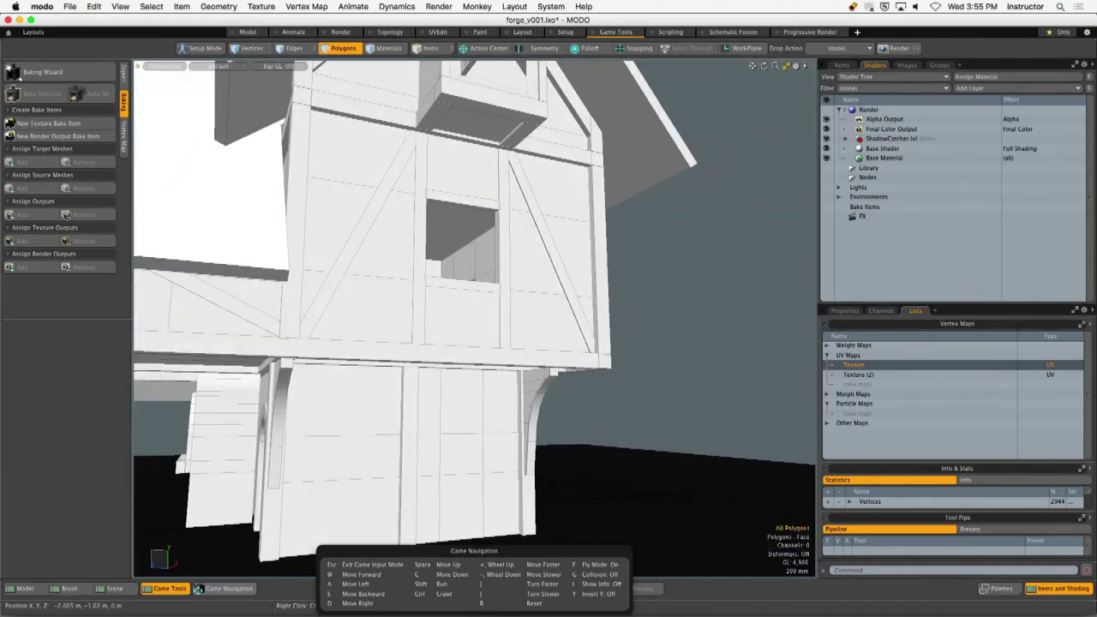
key(d)
key(s)
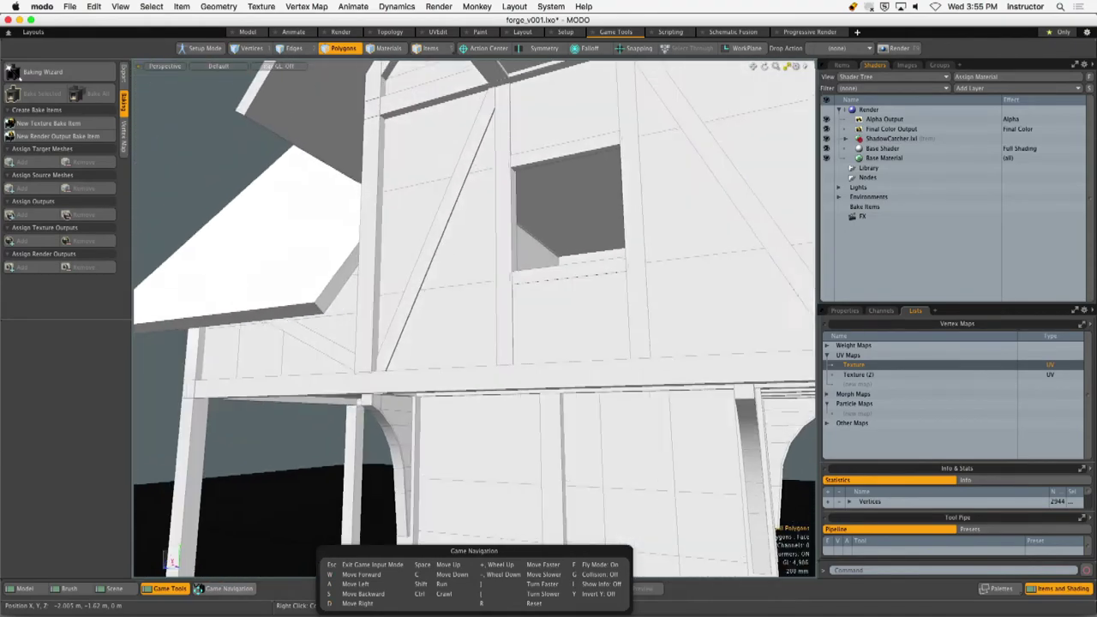
key(d)
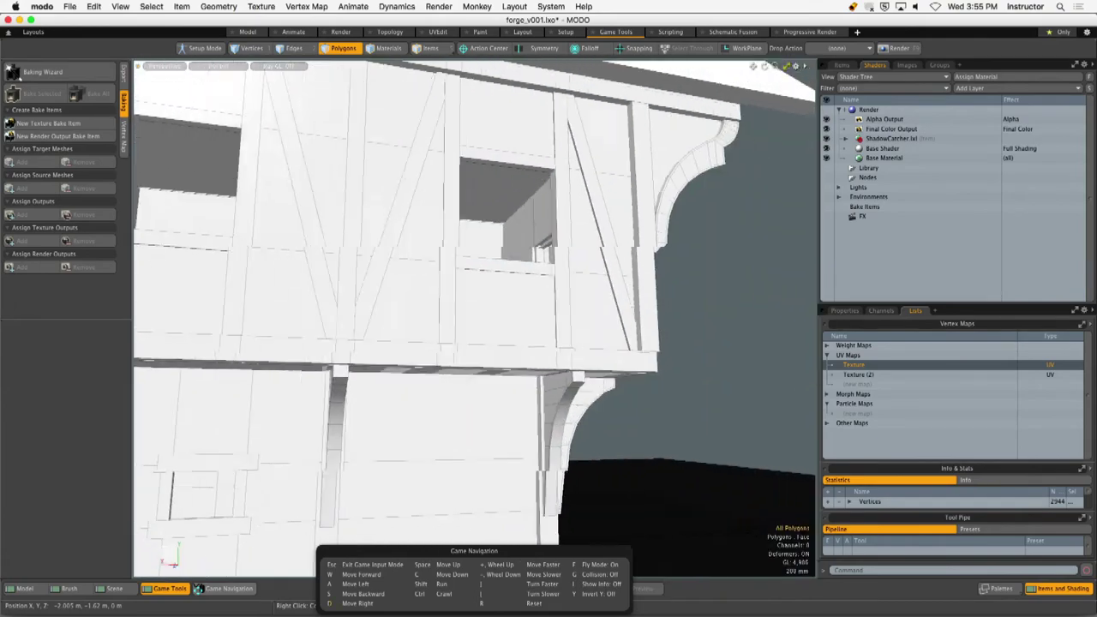
key(a)
key(w)
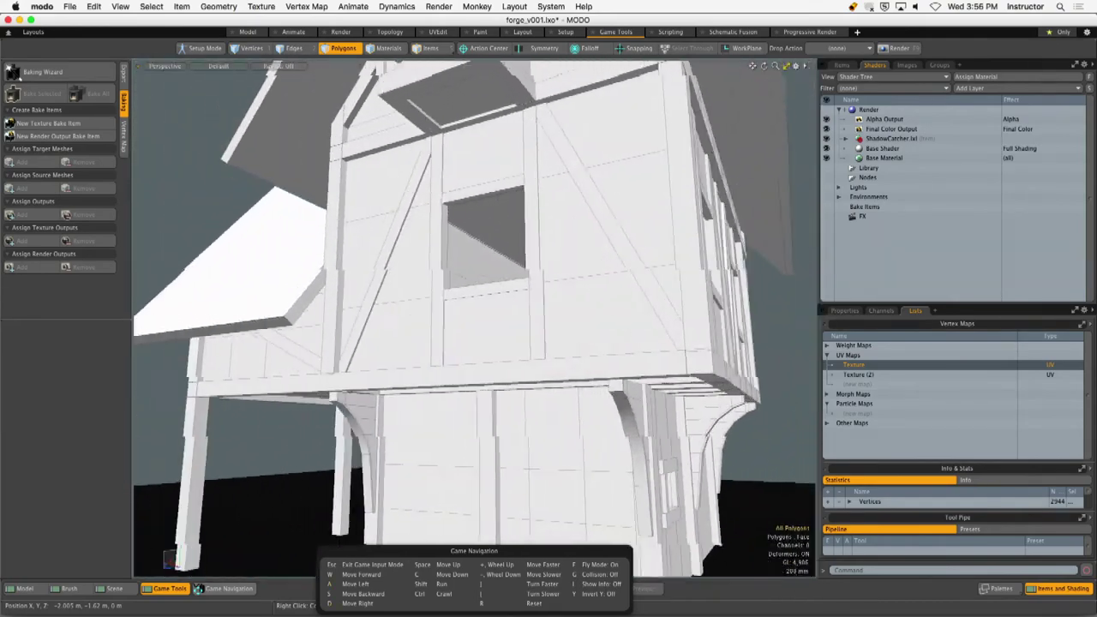
key(w)
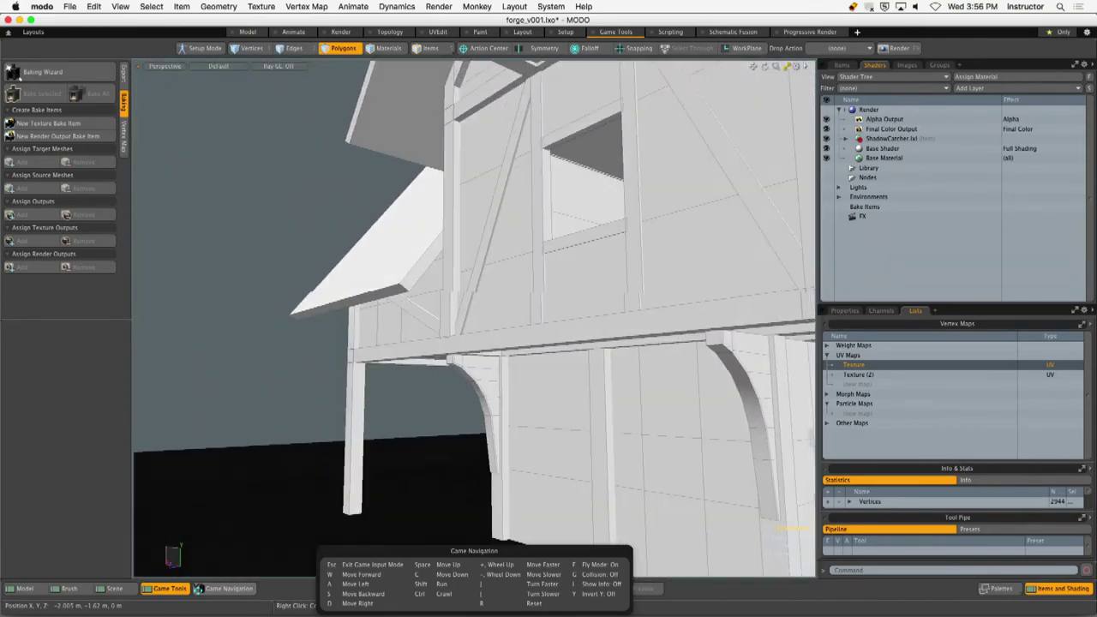
key(s)
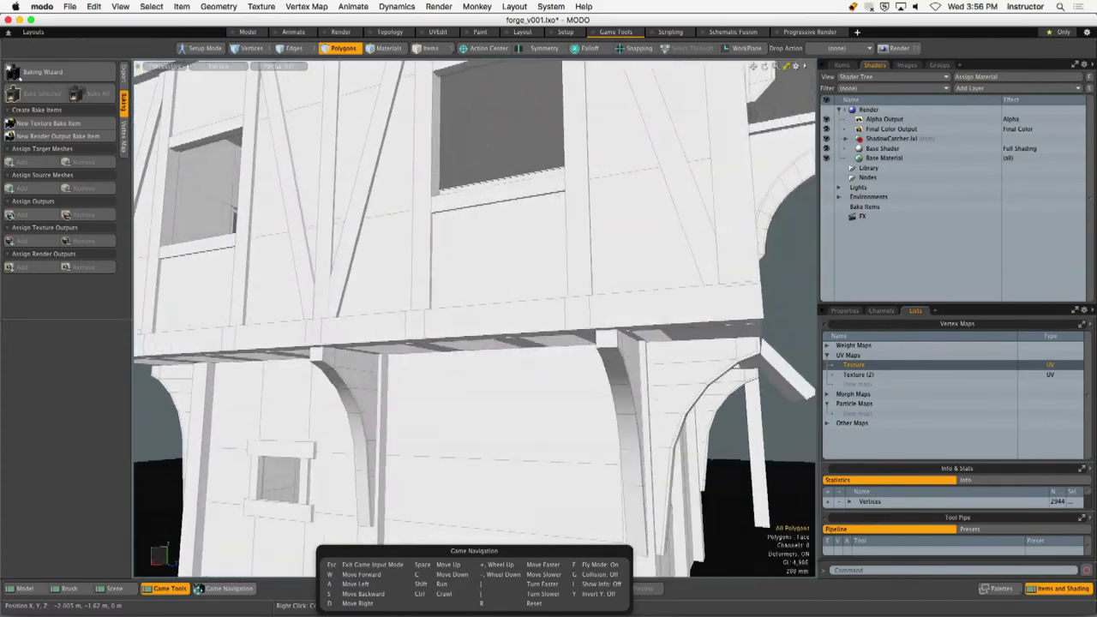
key(w)
key(s)
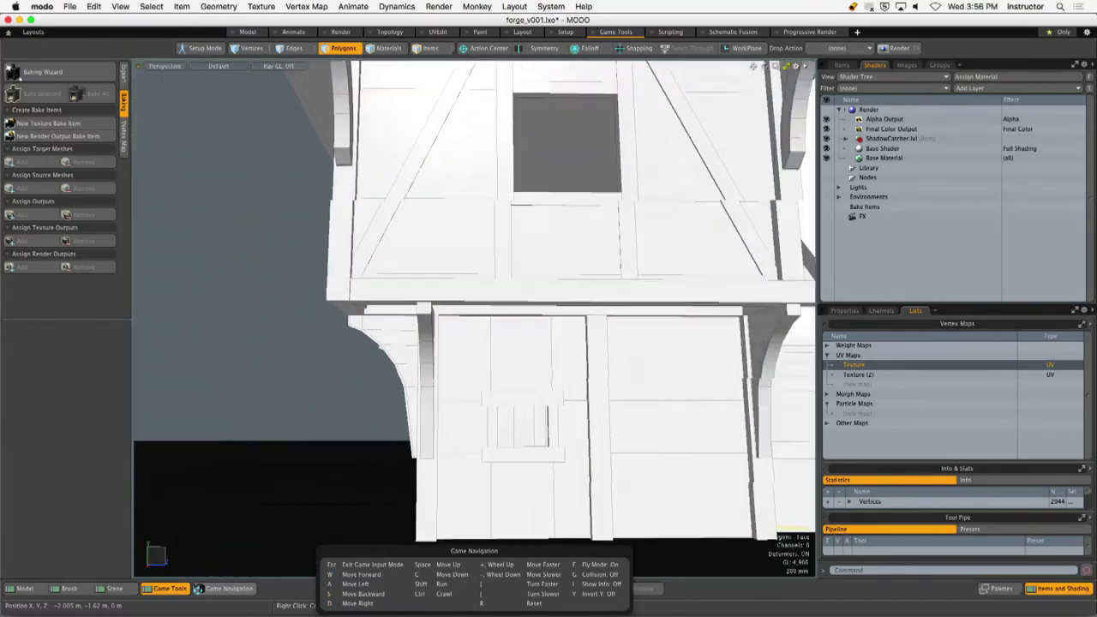
key(space)
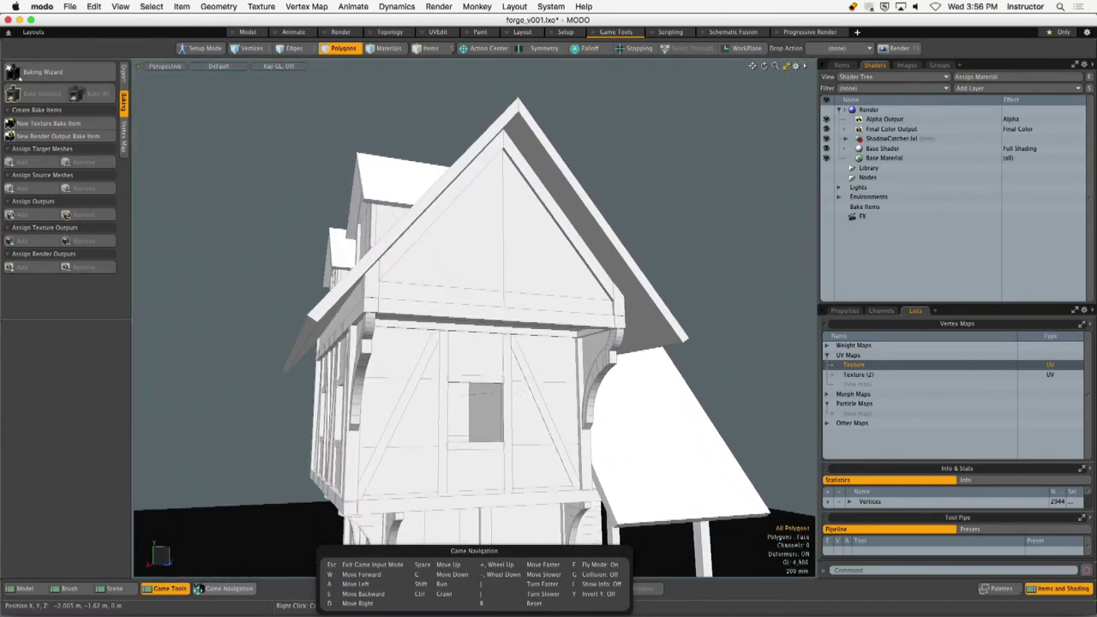
key(c)
key(w)
key(s)
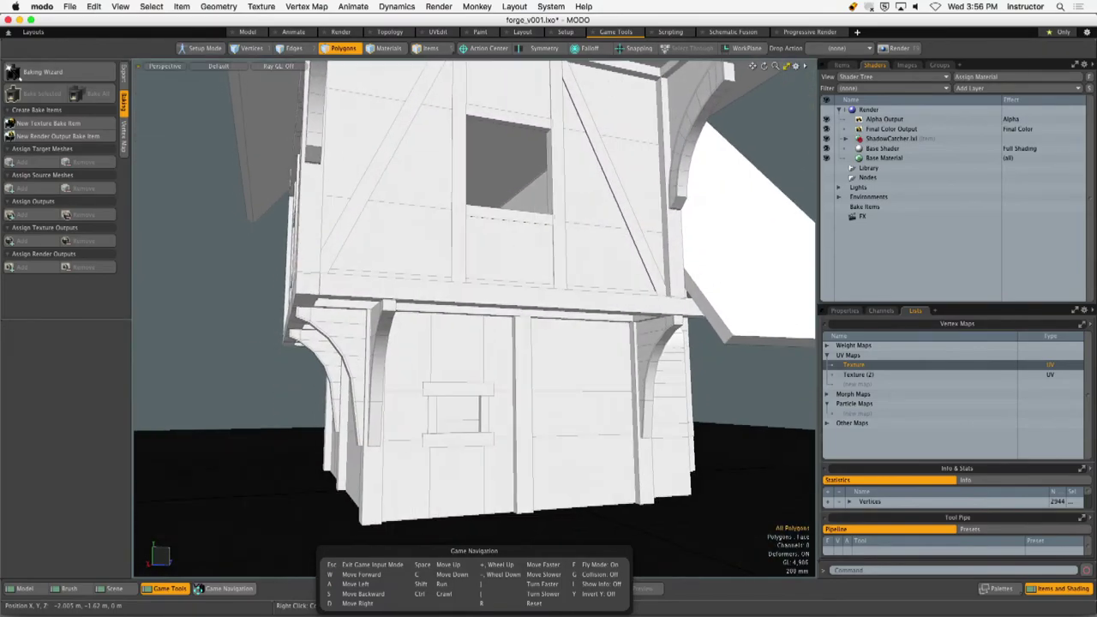
key(a)
key(a)
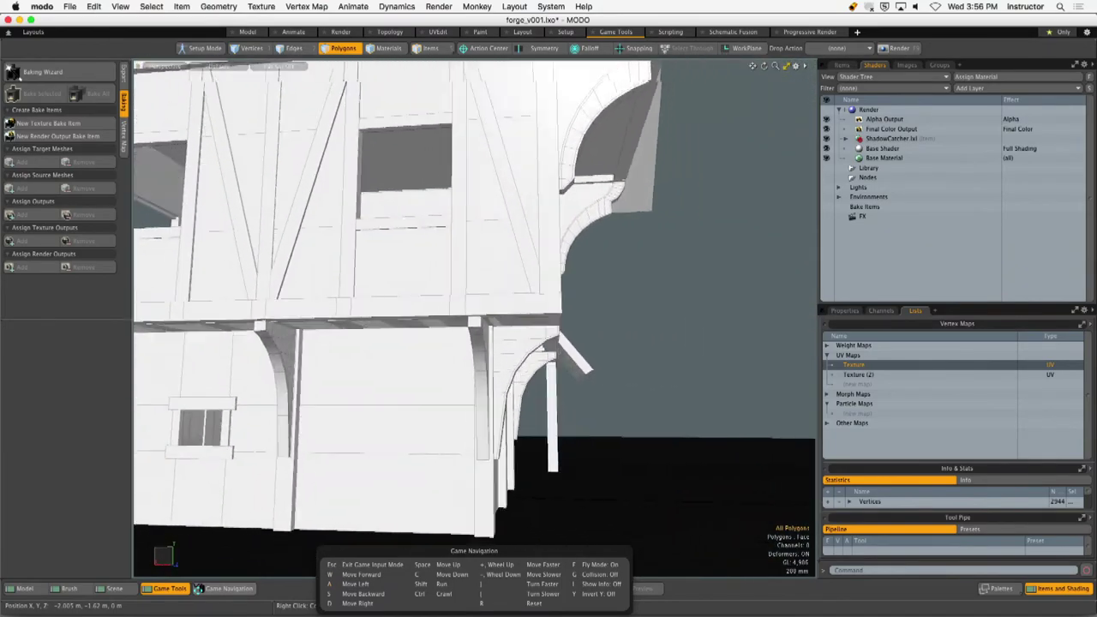
key(w)
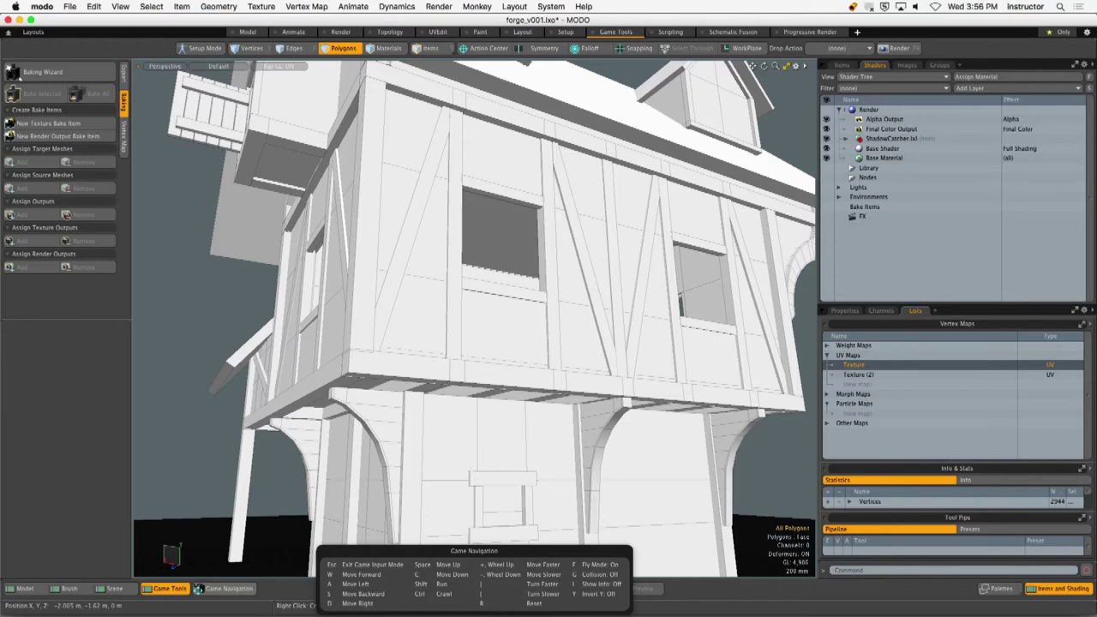
Exit Game Navigation, orbit around the whole house, and return to the Model layout.
key(Escape)
alt+drag(488, 226, 626, 304)
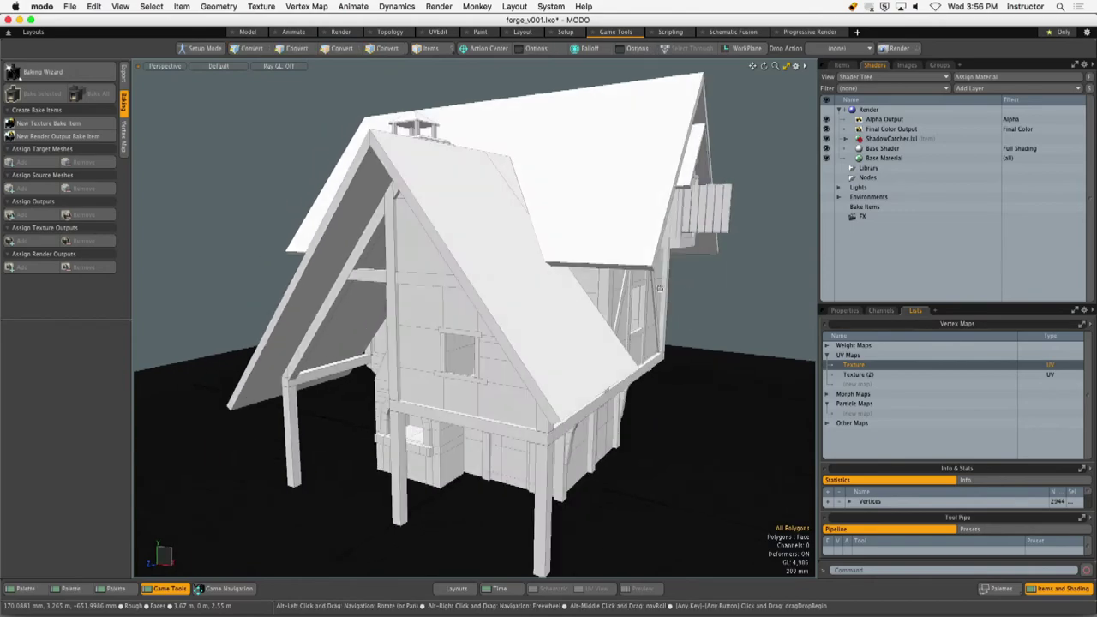
click(248, 32)
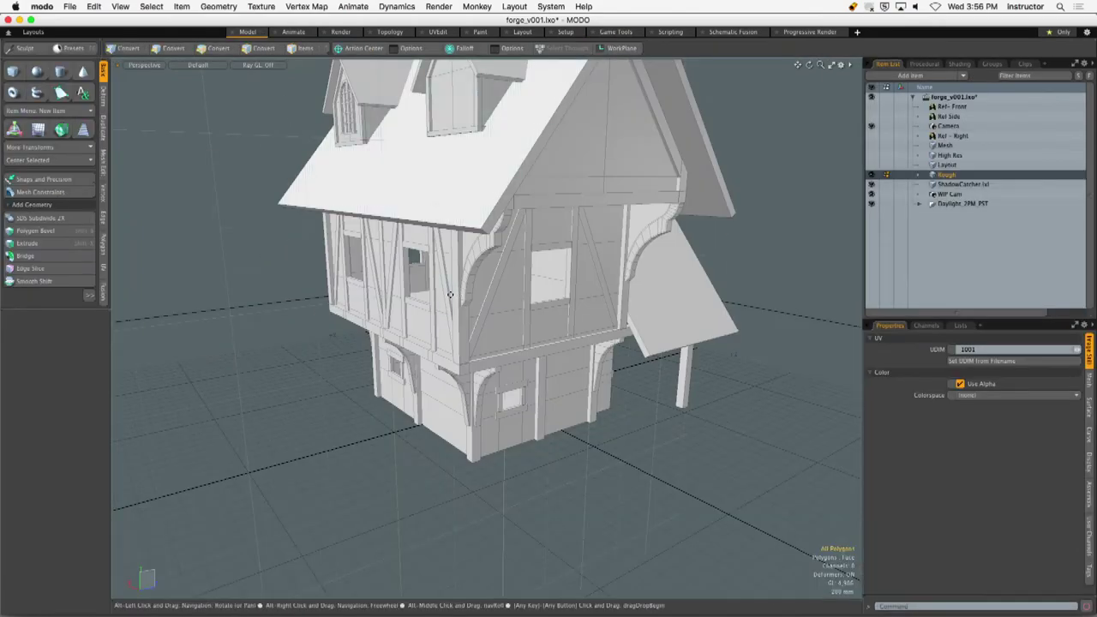
Fit the house in view, select and show the Mesh item, hide the Rough mesh, and view the plain box from a corner.
key(a)
alt+drag(457, 339, 511, 310)
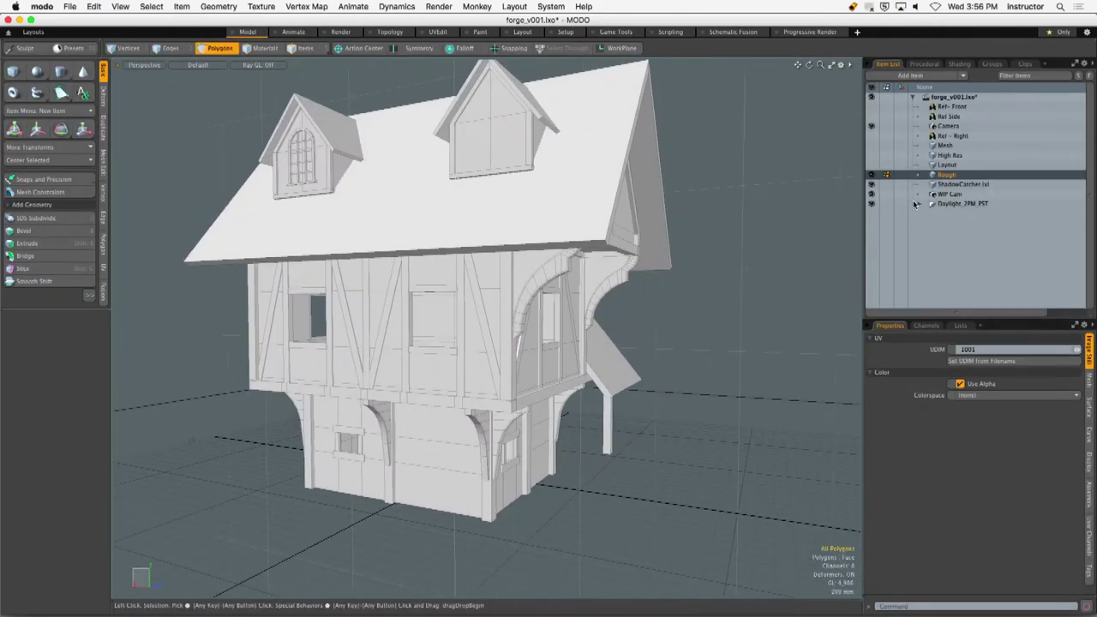
click(958, 146)
click(870, 175)
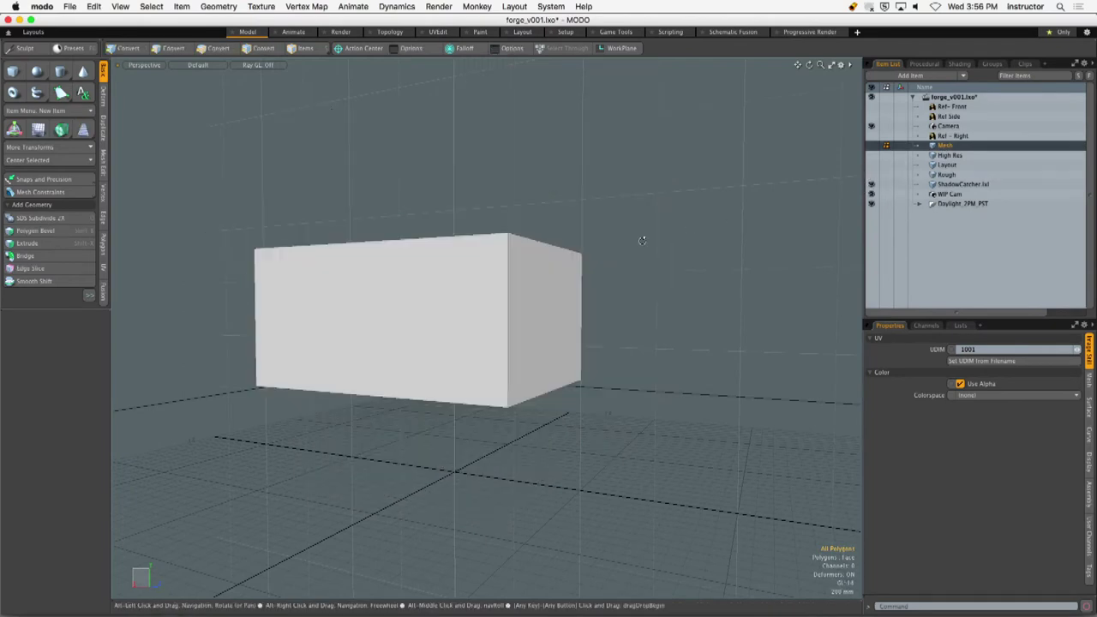
alt+drag(642, 239, 500, 303)
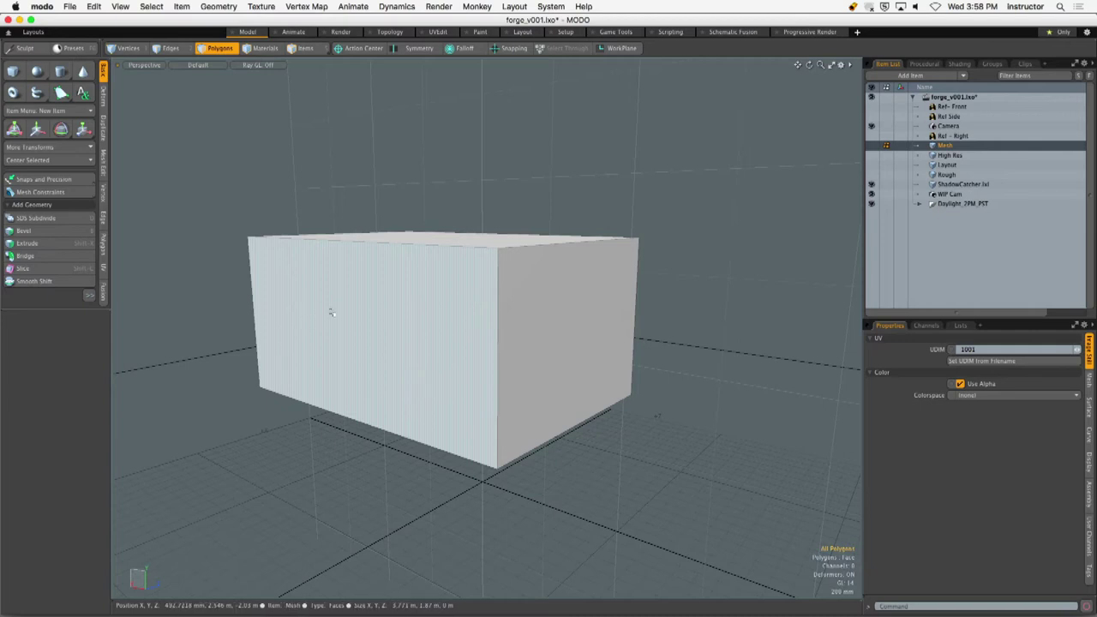
mouse_move(205, 283)
ctrl+mouse_down()
mouse_move(372, 306)
mouse_move(633, 299)
mouse_move(639, 286)
ctrl+mouse_up()
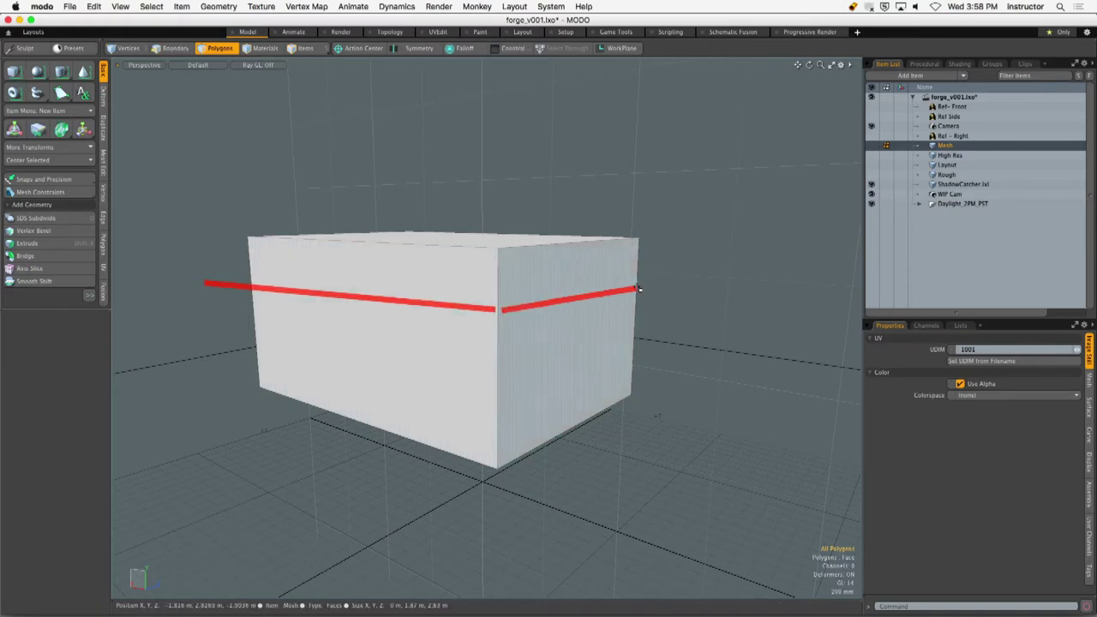
mouse_move(254, 343)
ctrl+mouse_down()
mouse_move(495, 377)
mouse_move(664, 326)
mouse_move(634, 330)
ctrl+mouse_up()
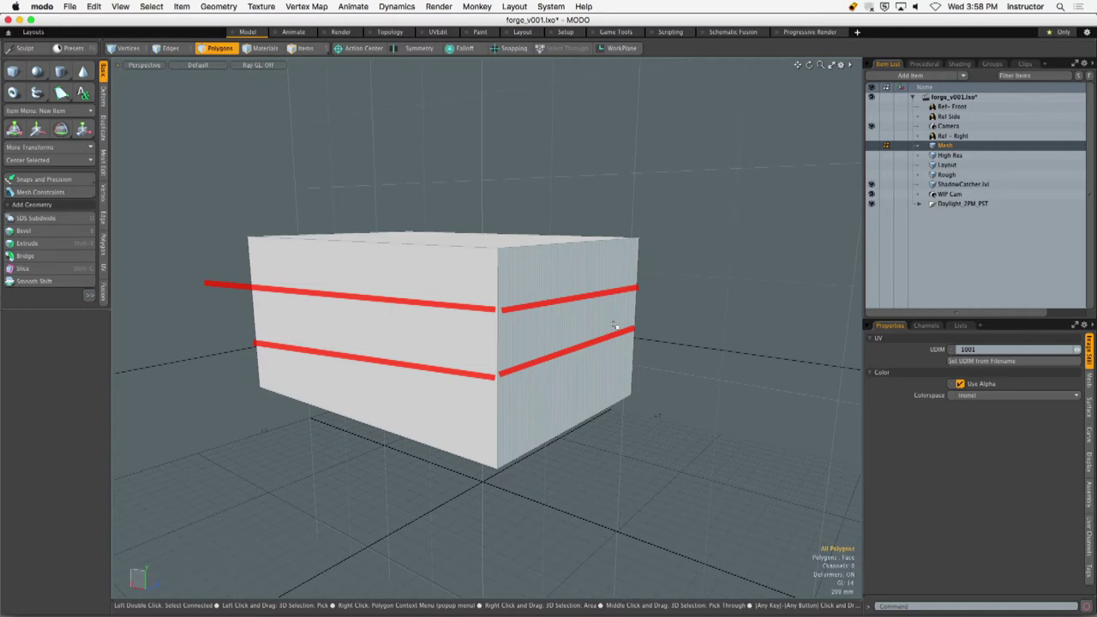
drag(549, 254, 549, 435)
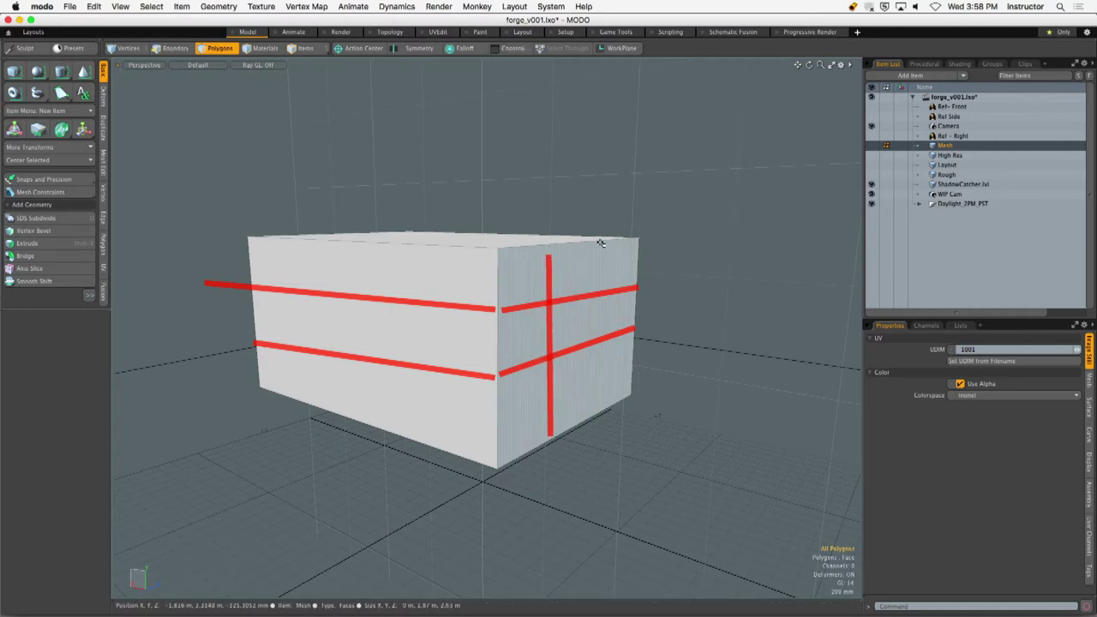
drag(599, 244, 599, 416)
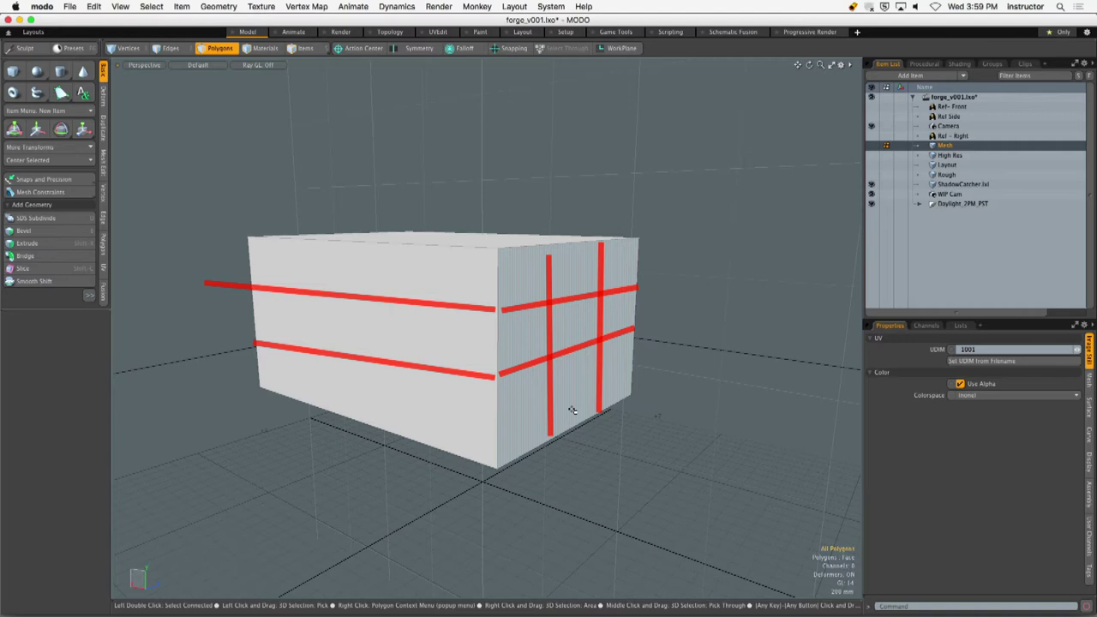
key(Escape)
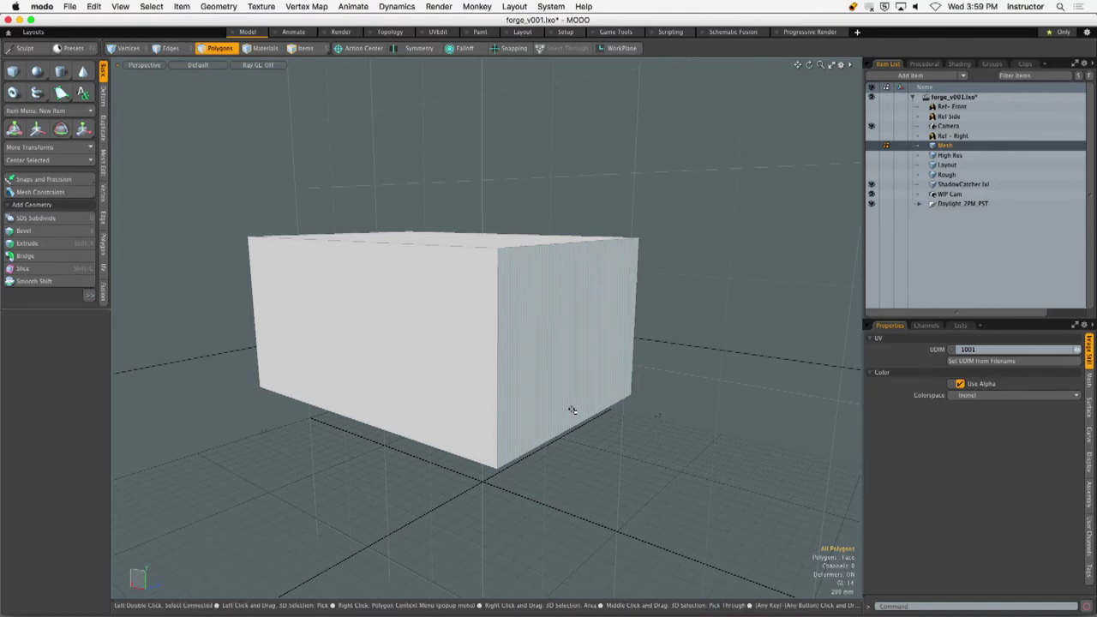
Rename the Mesh item as Bedroom.
alt+shift+drag(509, 236, 492, 268)
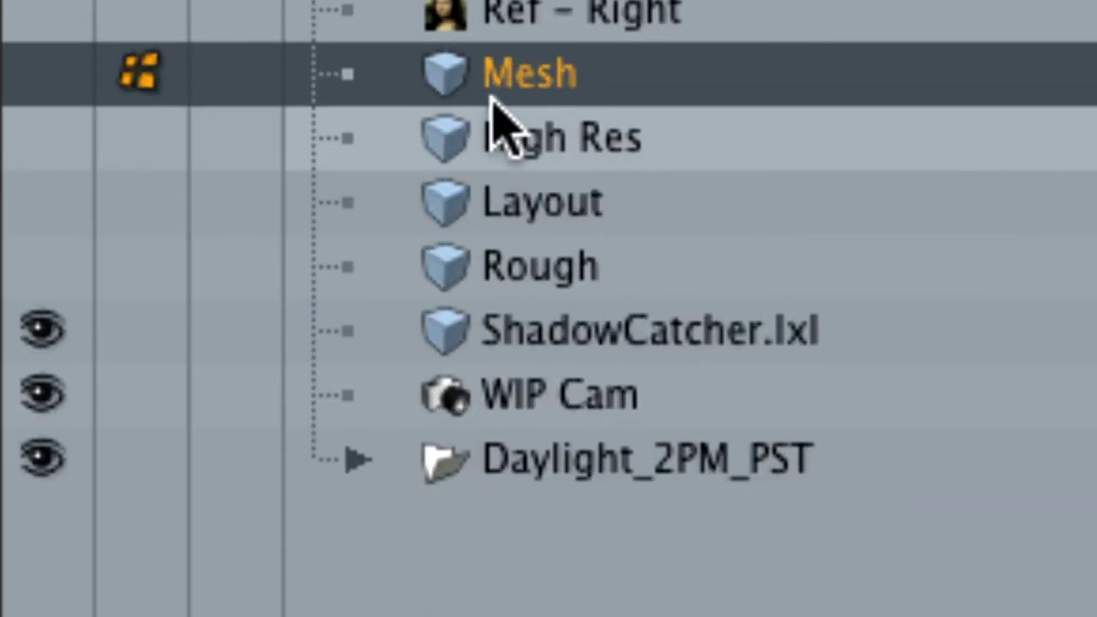
double_click(512, 77)
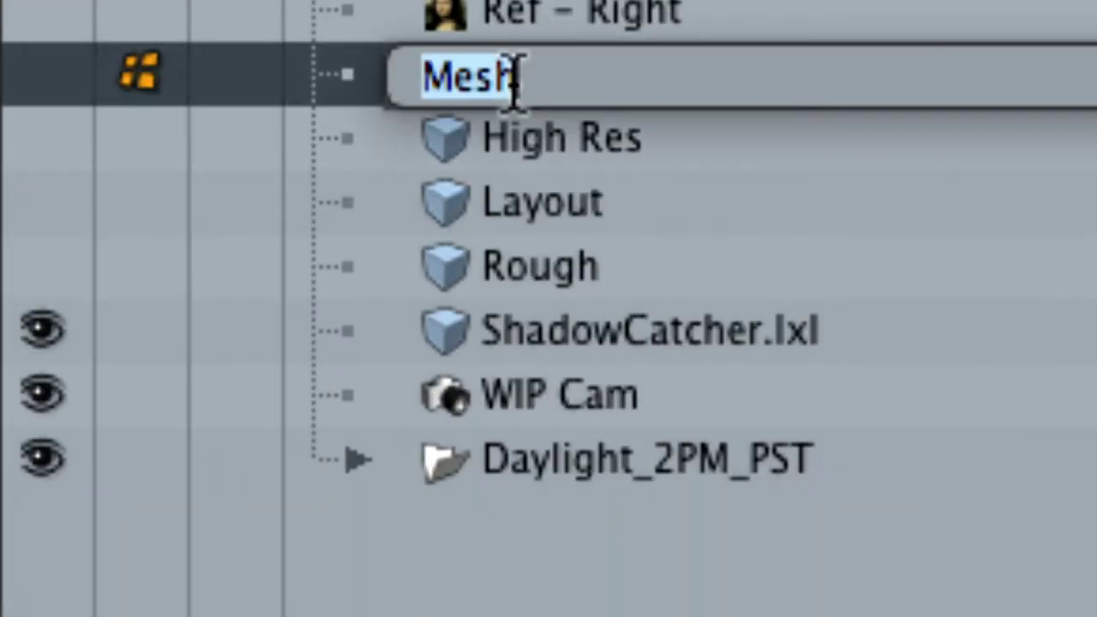
text(Bedt)
key(BackSpace)
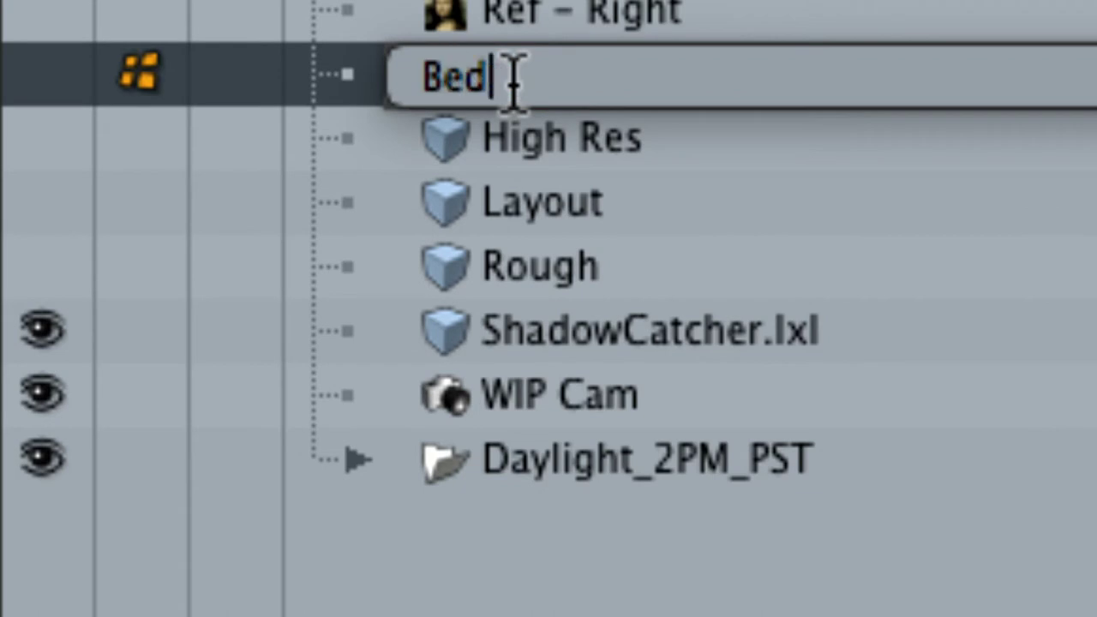
text(room)
key(Return)
Add a new mesh item named Windows and show the Bedroom mesh behind it for reference.
key(n)
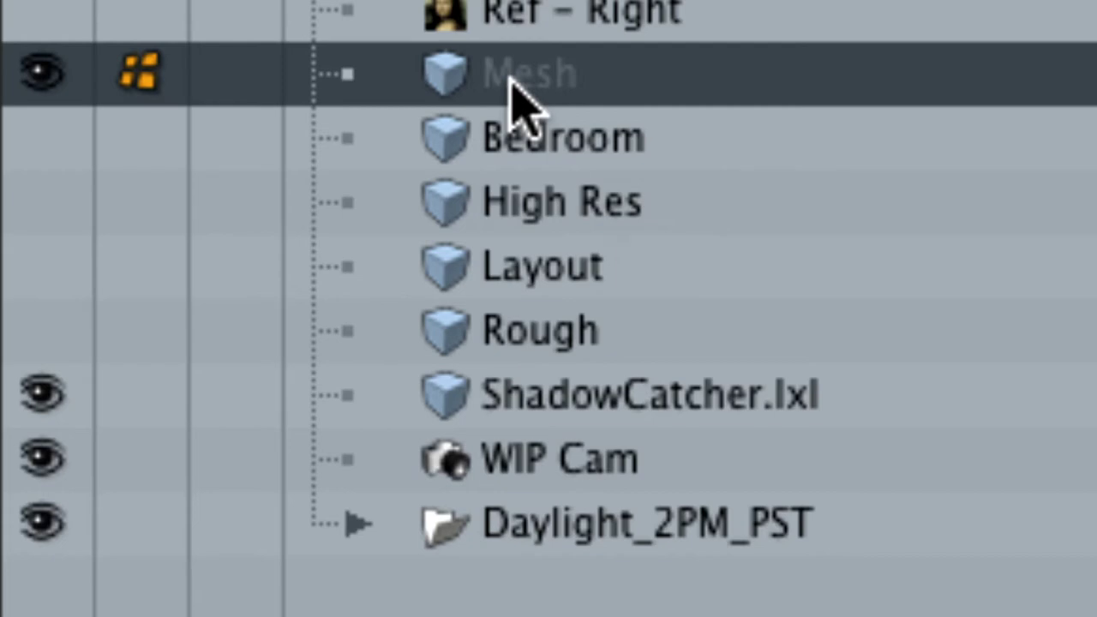
double_click(512, 79)
text(Wind)
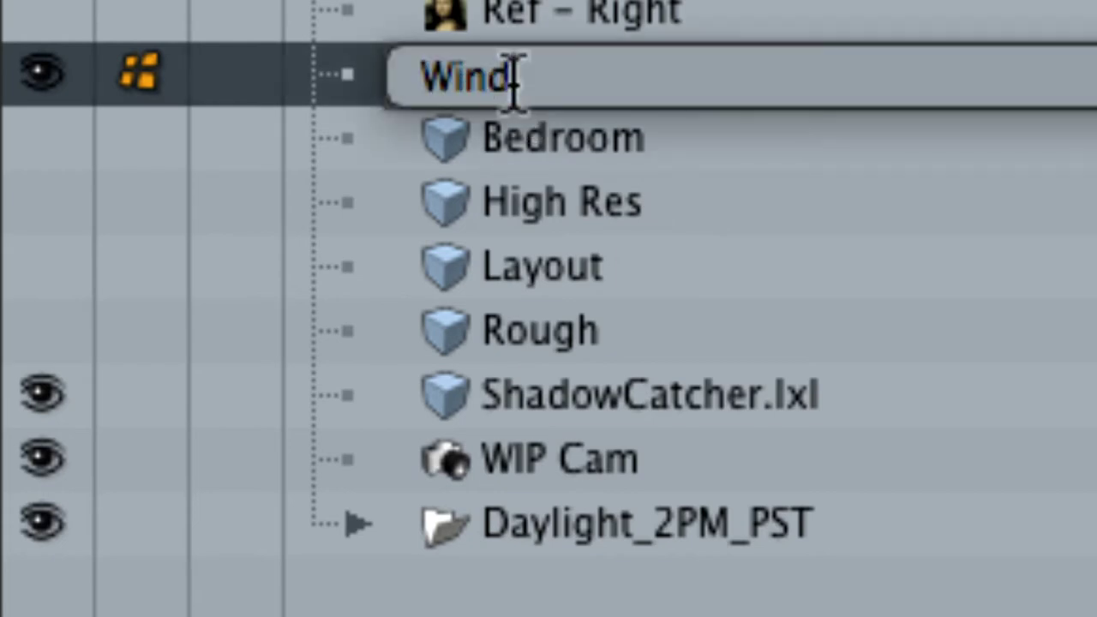
text(ows)
key(Return)
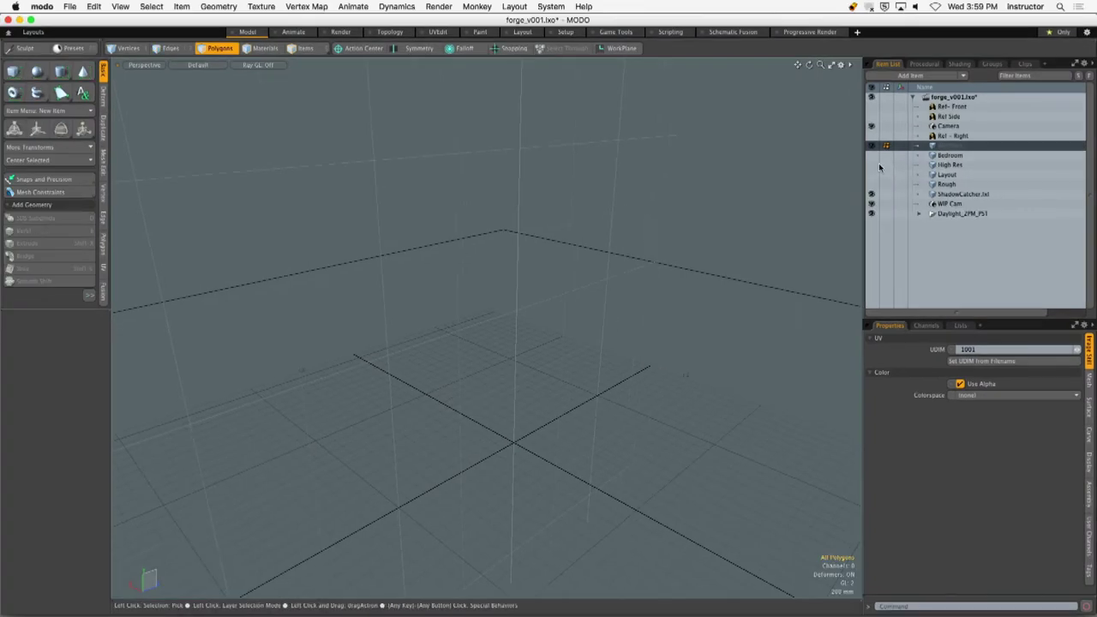
click(871, 155)
alt+drag(720, 279, 813, 206)
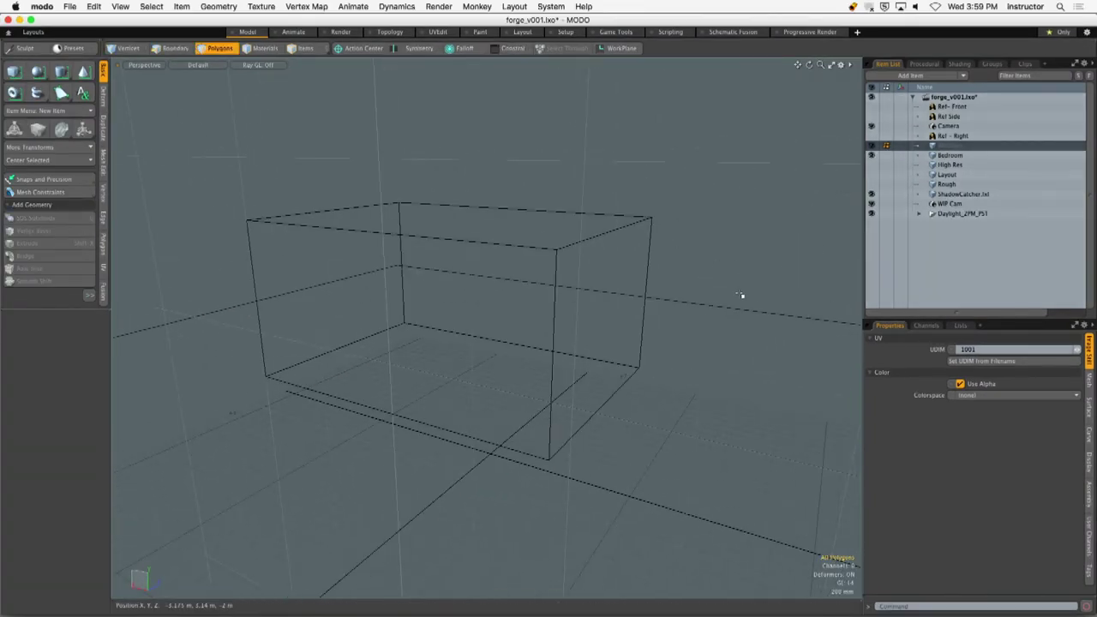
alt+drag(741, 296, 729, 272)
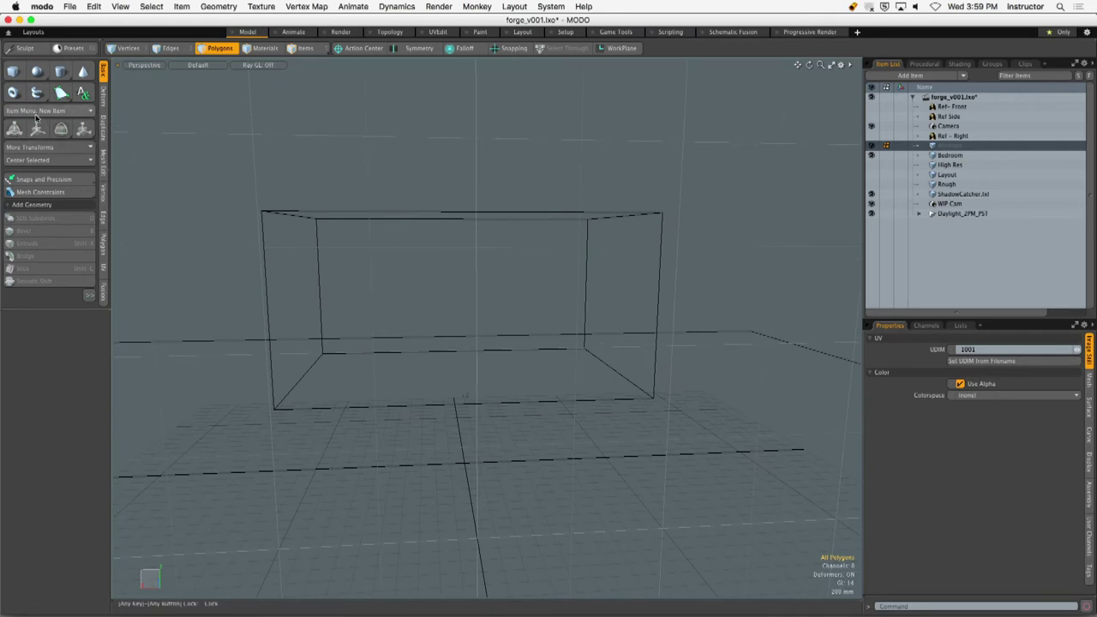
In the Back view, draw a flat cube about 725 mm wide and 1.27 m tall inside the Bedroom outline, near its +X end.
click(13, 71)
alt+drag(470, 249, 419, 252)
key(ctrl+space)
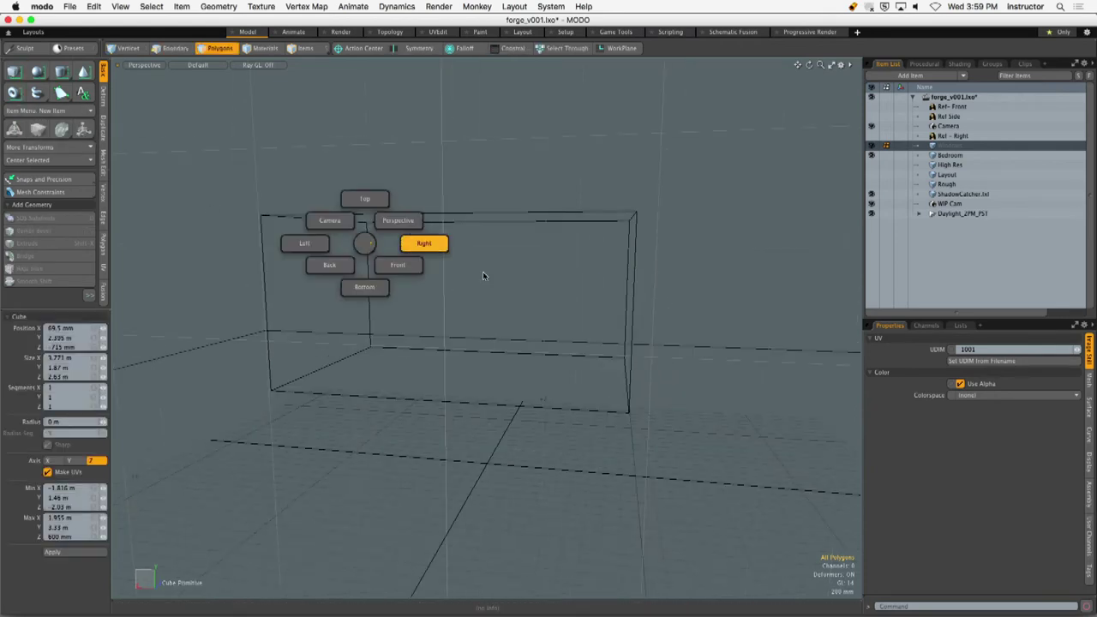
click(442, 276)
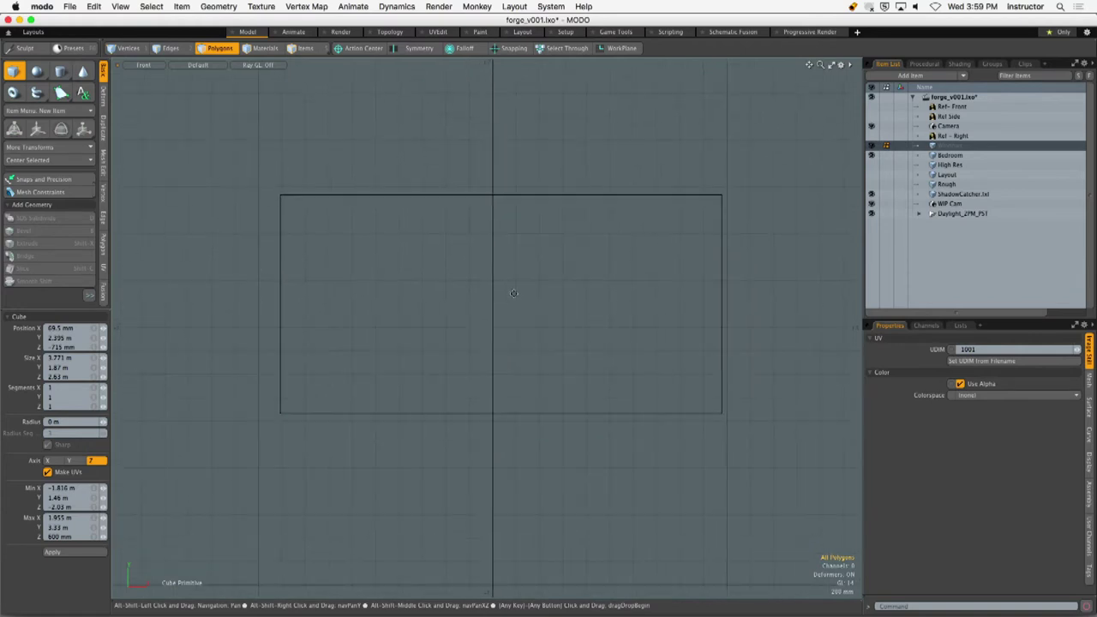
key(ctrl+space)
click(439, 349)
scroll(445, 328, down, 2)
scroll(445, 323, up, 3)
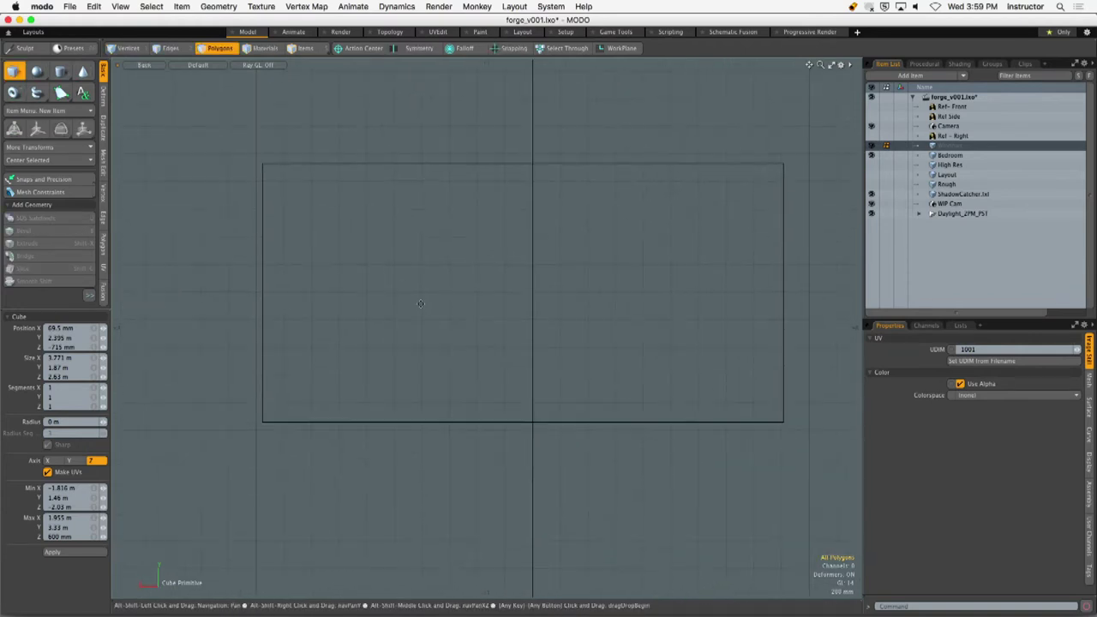
drag(327, 197, 427, 370)
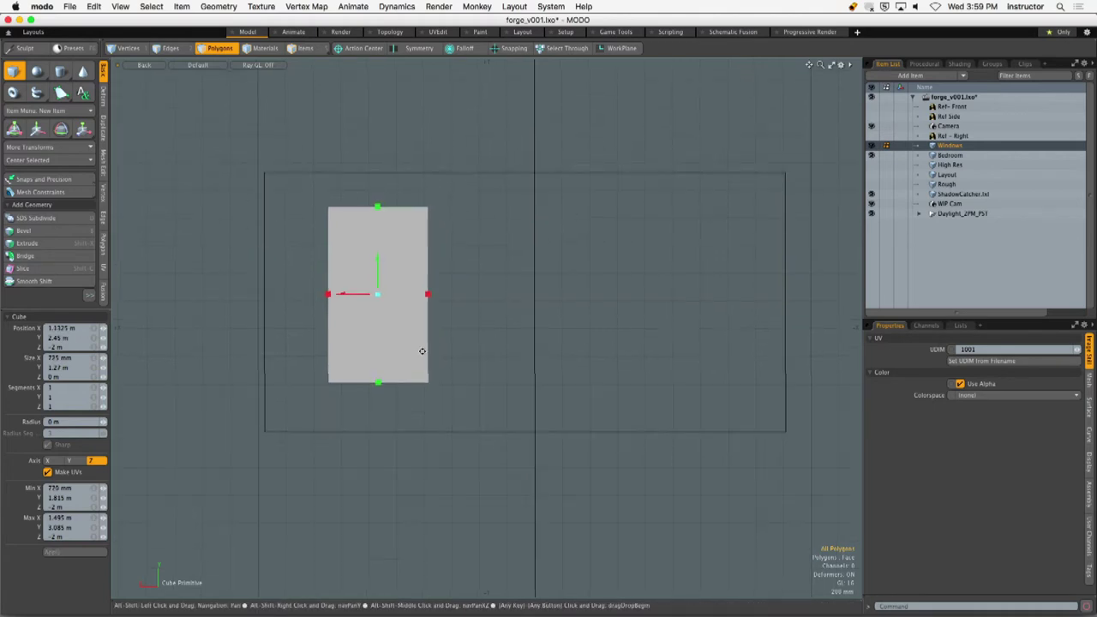
Move the flat cube to about X 957.5 mm, shorten it to about 875 mm, and lower its centre to about Y 2.4425 m.
scroll(377, 300, up, 2)
drag(365, 291, 395, 292)
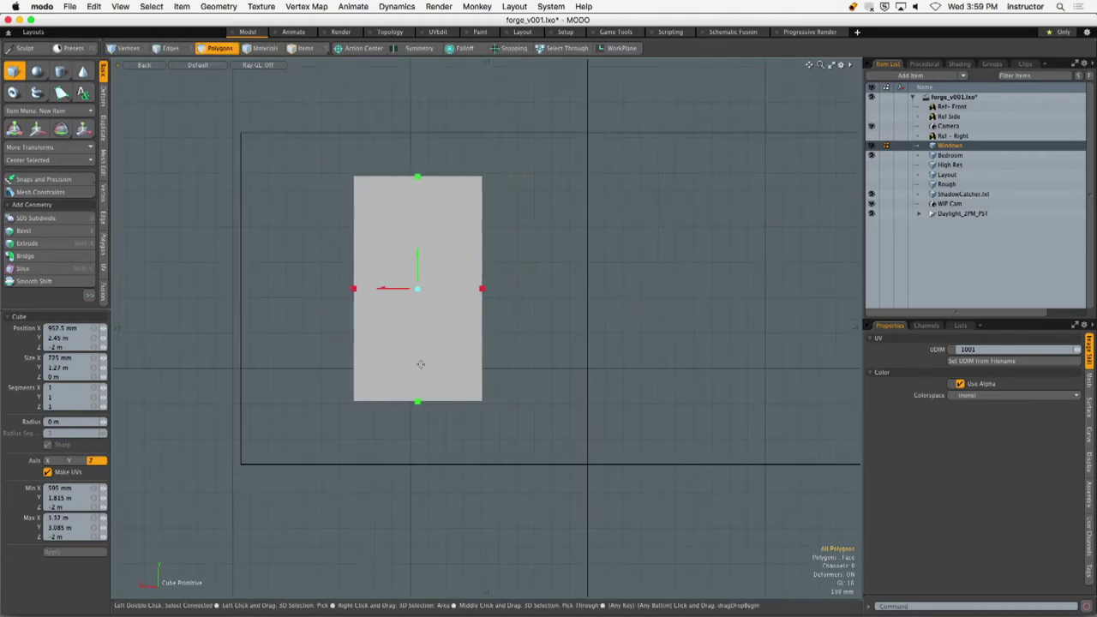
drag(417, 400, 417, 332)
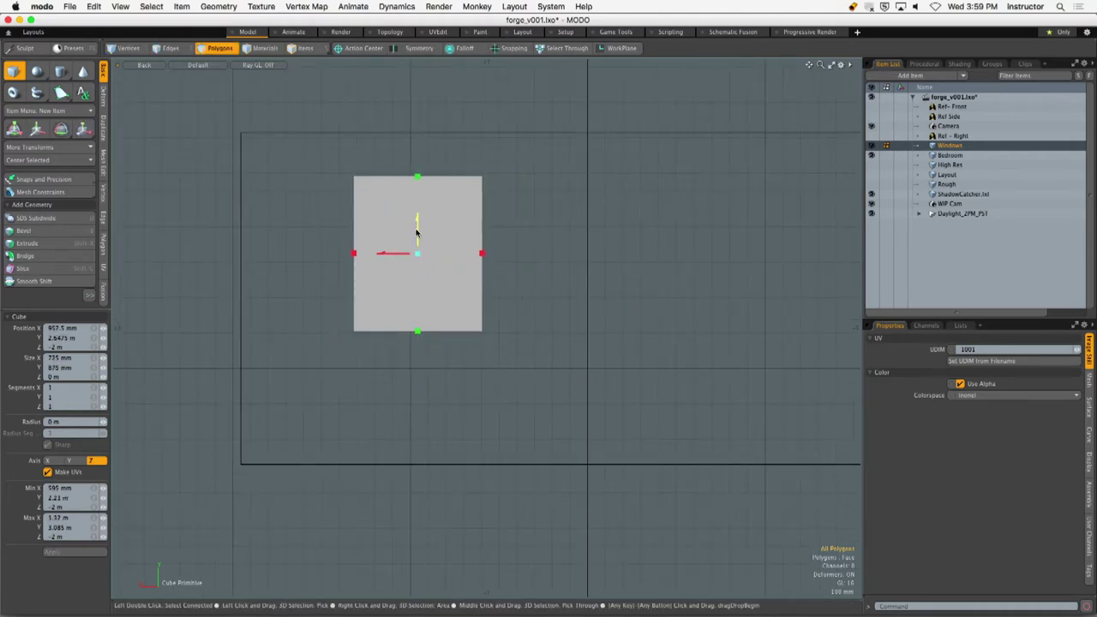
drag(417, 232, 417, 269)
ctrl+alt+drag(429, 270, 390, 297)
In the Perspective view, give the cube a depth of about 1.405 m through the bedroom wall and select all its polygons.
key(ctrl+space)
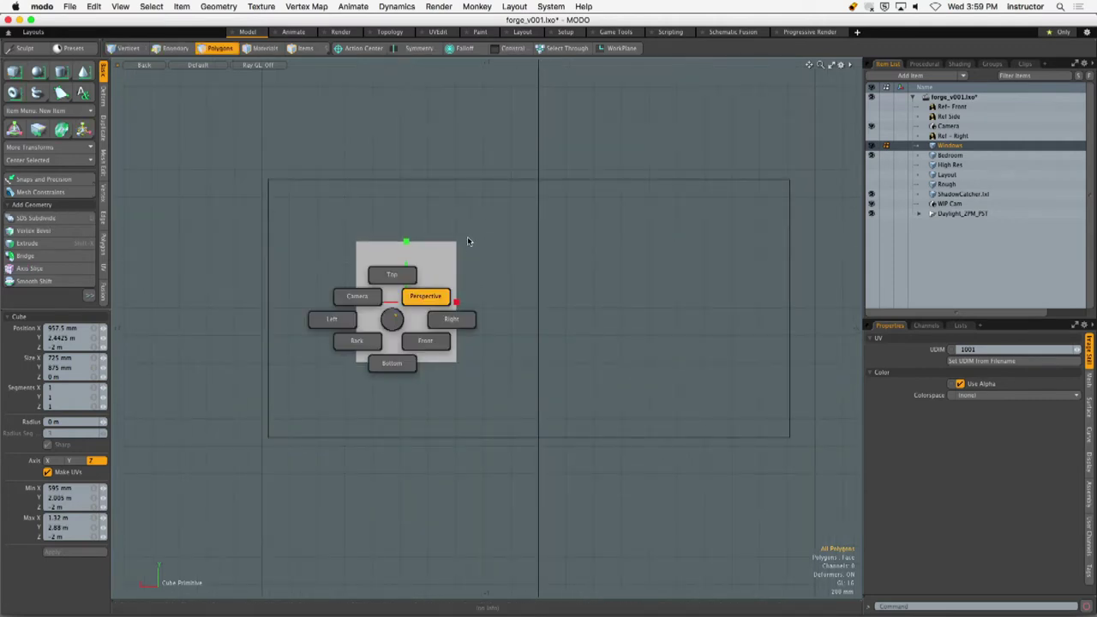
click(468, 243)
alt+drag(429, 248, 393, 305)
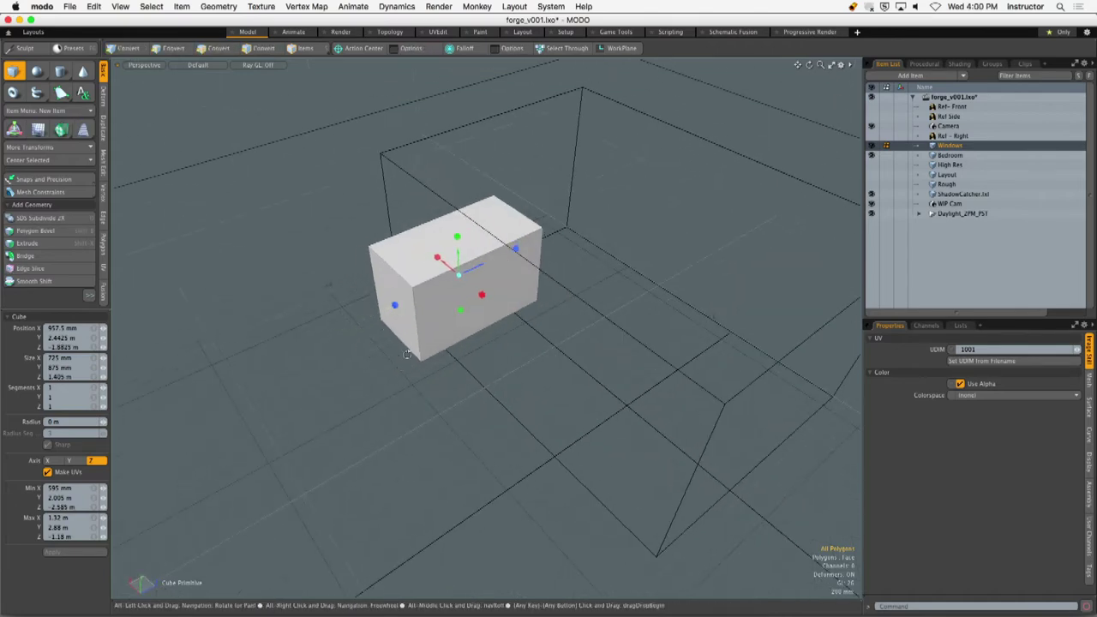
alt+drag(406, 349, 460, 321)
key(q)
double_click(487, 359)
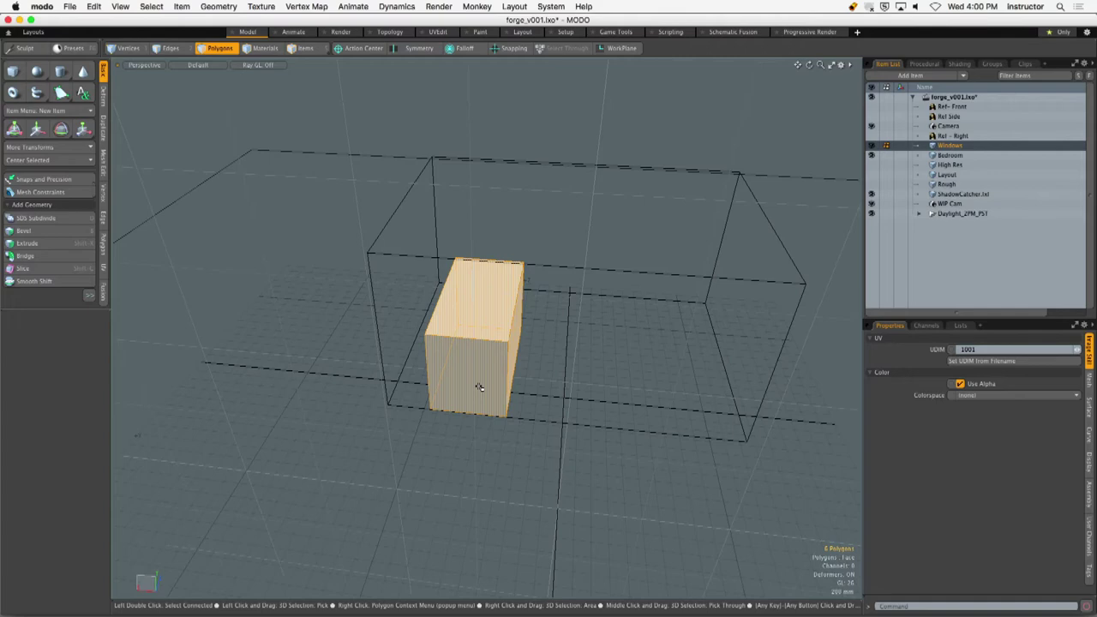
Make the Bedroom mesh active and examine the window block's outline against the long wall.
click(951, 156)
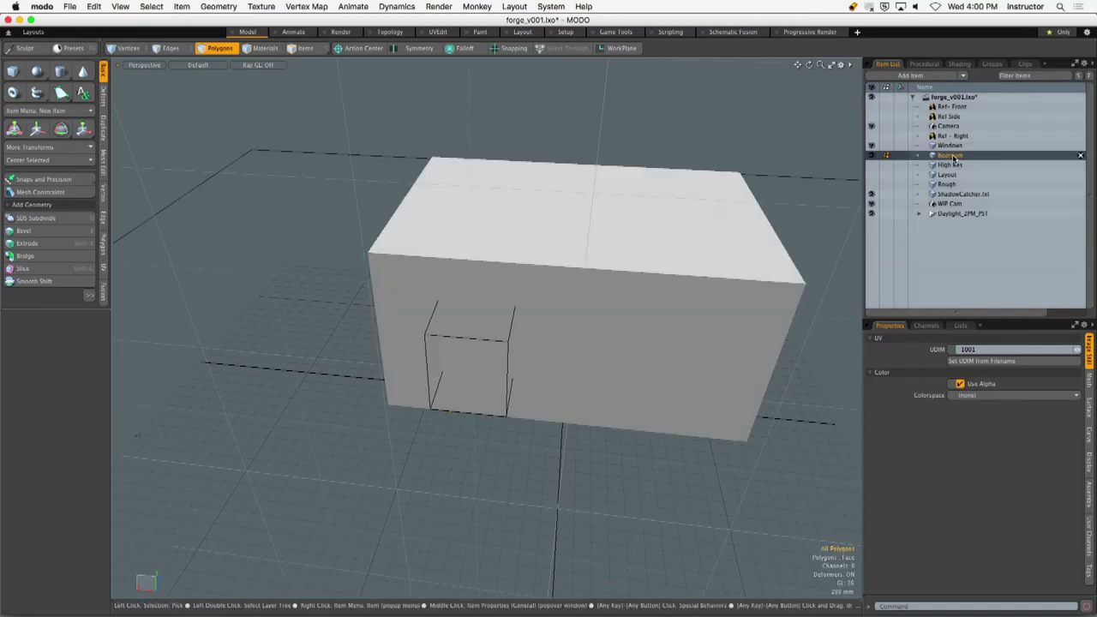
alt+drag(557, 215, 506, 222)
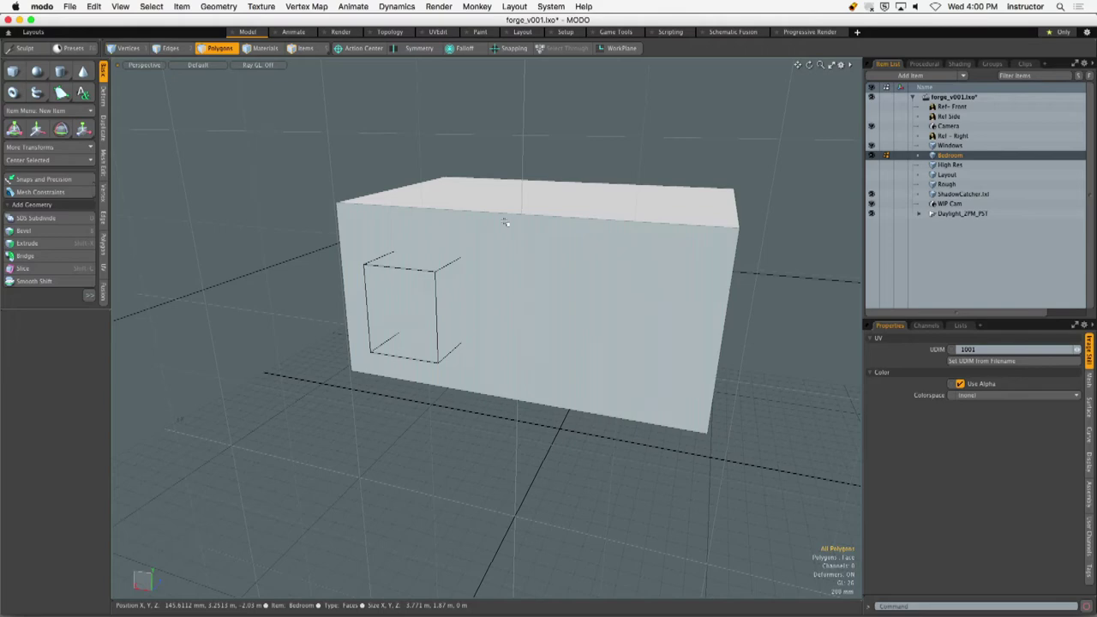
alt+shift+drag(499, 267, 491, 240)
click(485, 242)
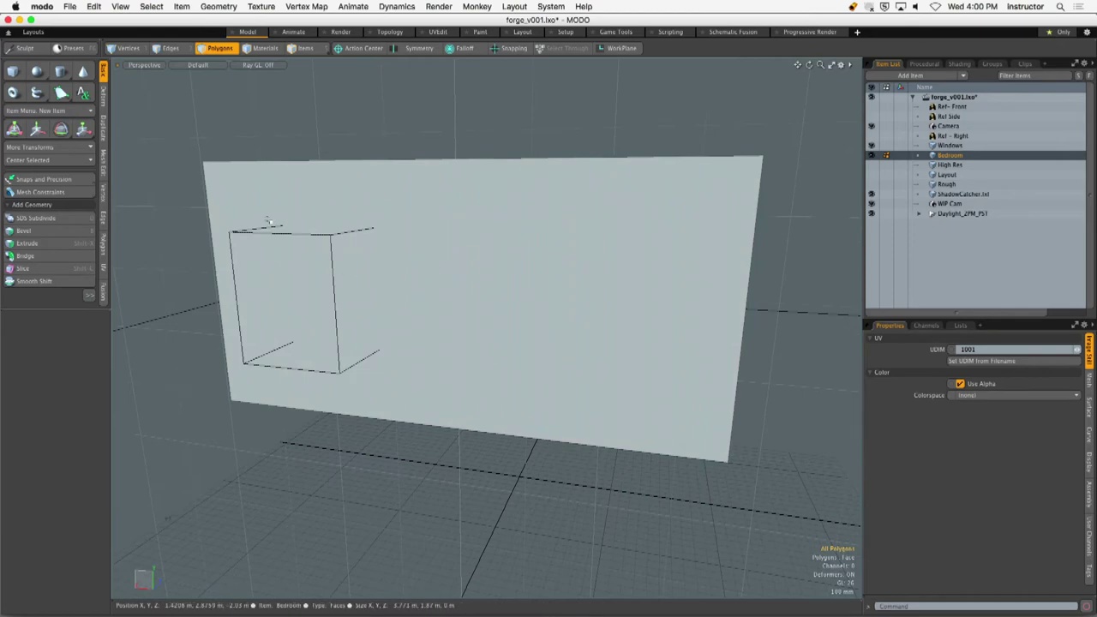
mouse_move(271, 191)
mouse_down()
mouse_move(341, 192)
mouse_move(340, 299)
mouse_move(315, 372)
mouse_up()
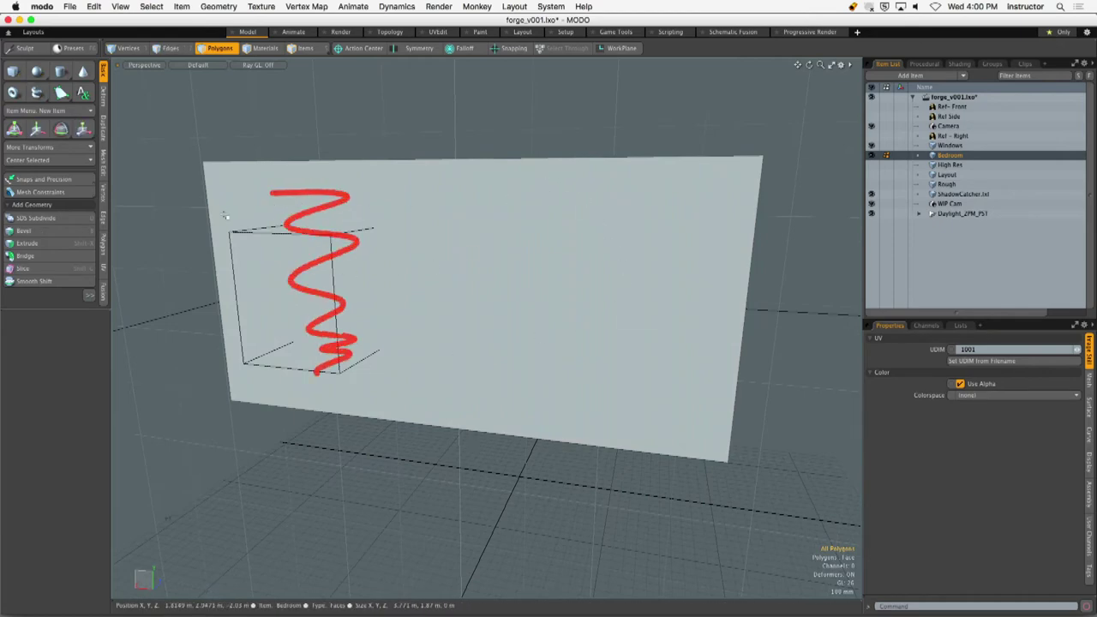
drag(254, 189, 375, 371)
mouse_move(579, 193)
mouse_down()
mouse_move(640, 281)
mouse_move(676, 417)
mouse_up()
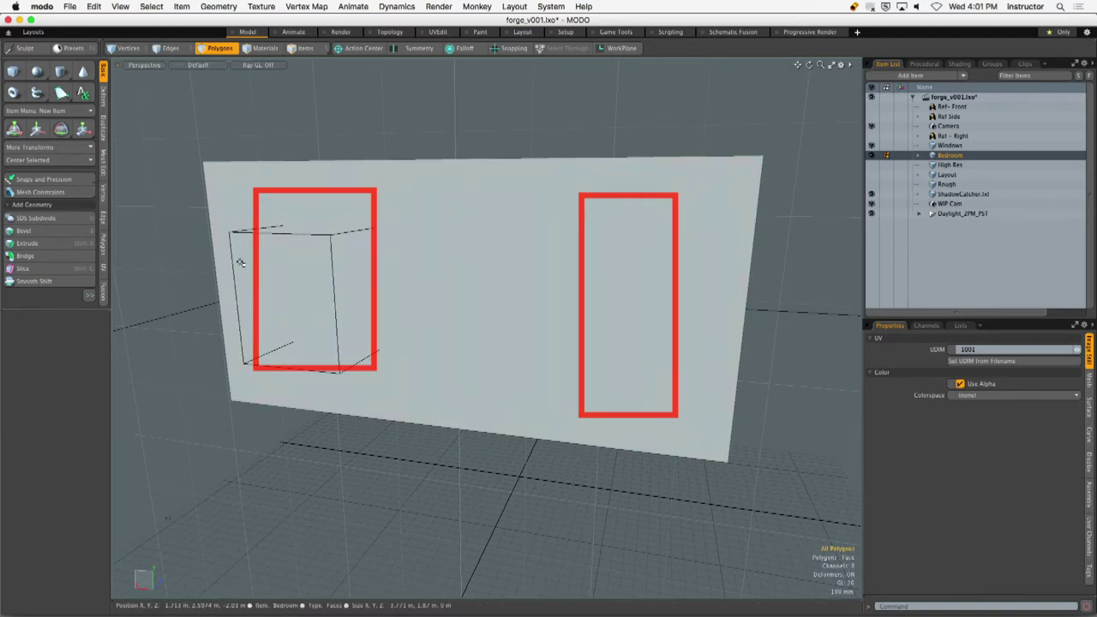
key(ctrl+alt+a)
drag(250, 265, 220, 266)
drag(686, 300, 739, 306)
drag(643, 190, 634, 163)
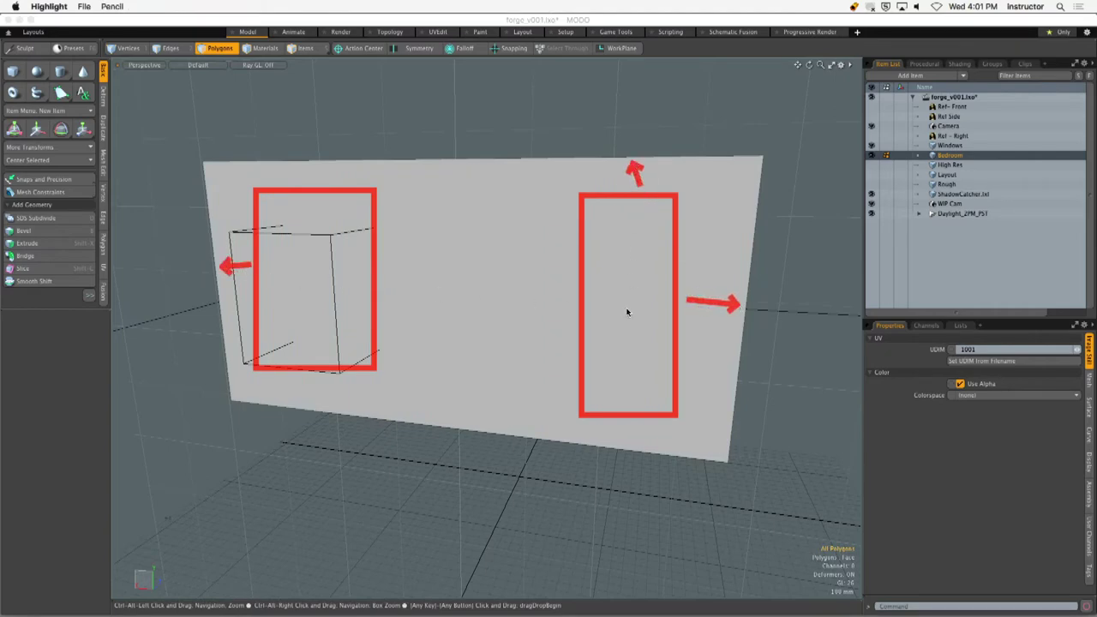
drag(630, 421, 630, 445)
drag(320, 373, 320, 398)
drag(312, 183, 311, 162)
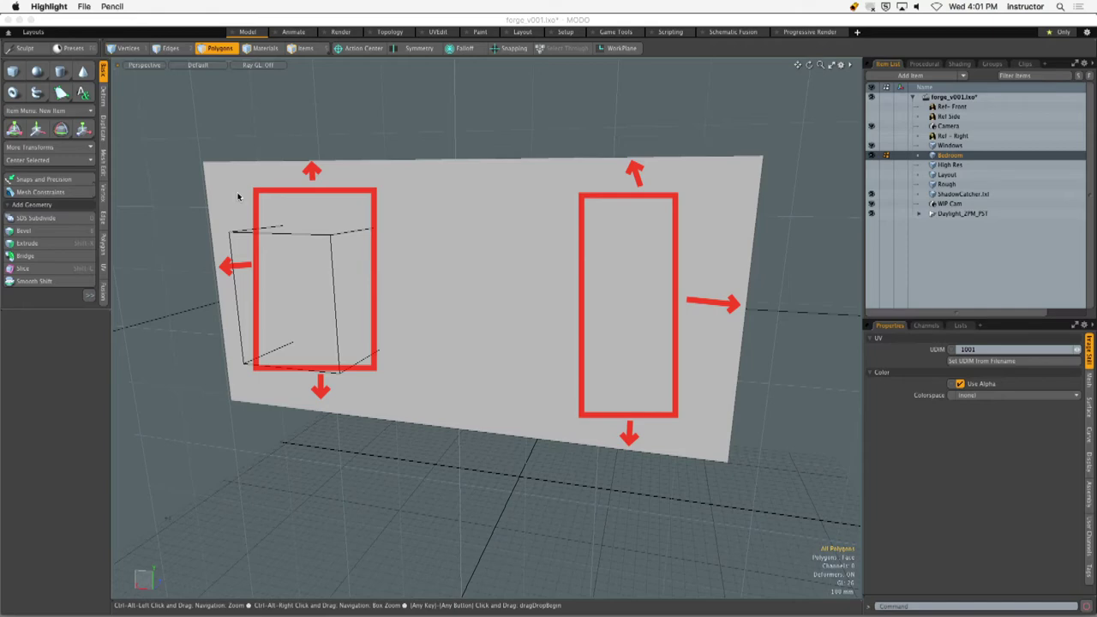
key(Escape)
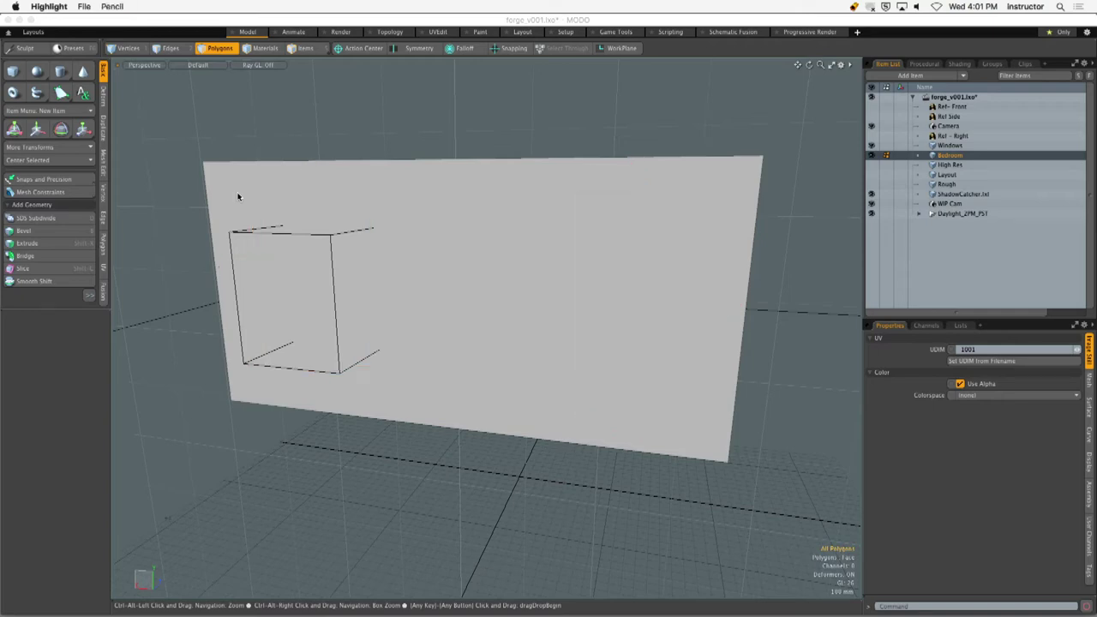
Cut the window block's polygons from the Windows item and paste them into the Bedroom mesh.
click(953, 146)
alt+drag(602, 215, 409, 281)
click(408, 281)
double_click(410, 282)
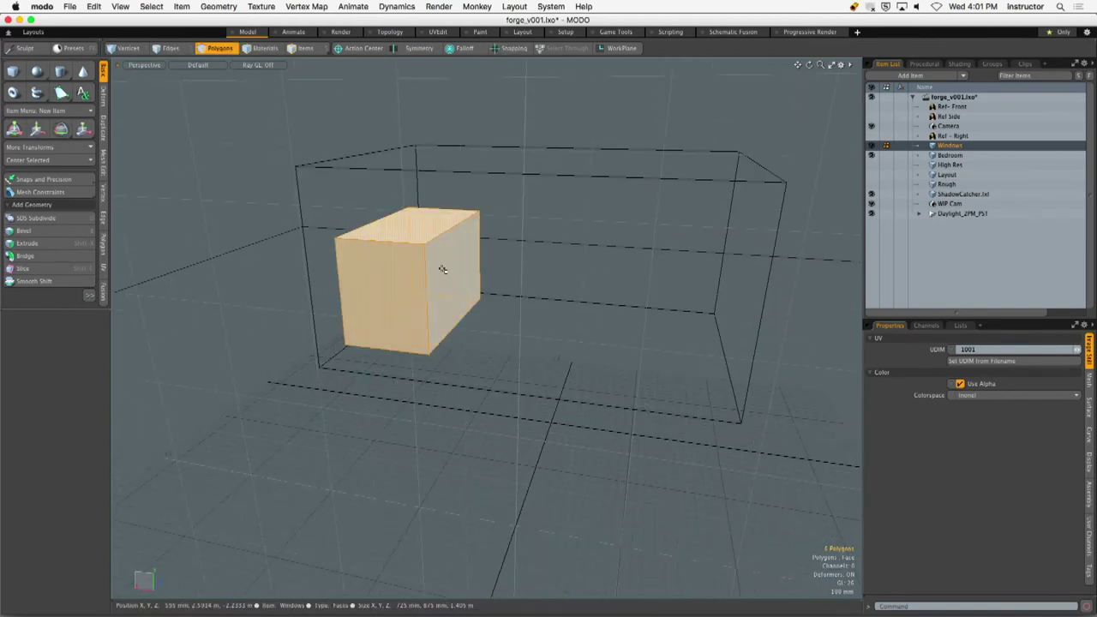
key(Delete)
key(Down)
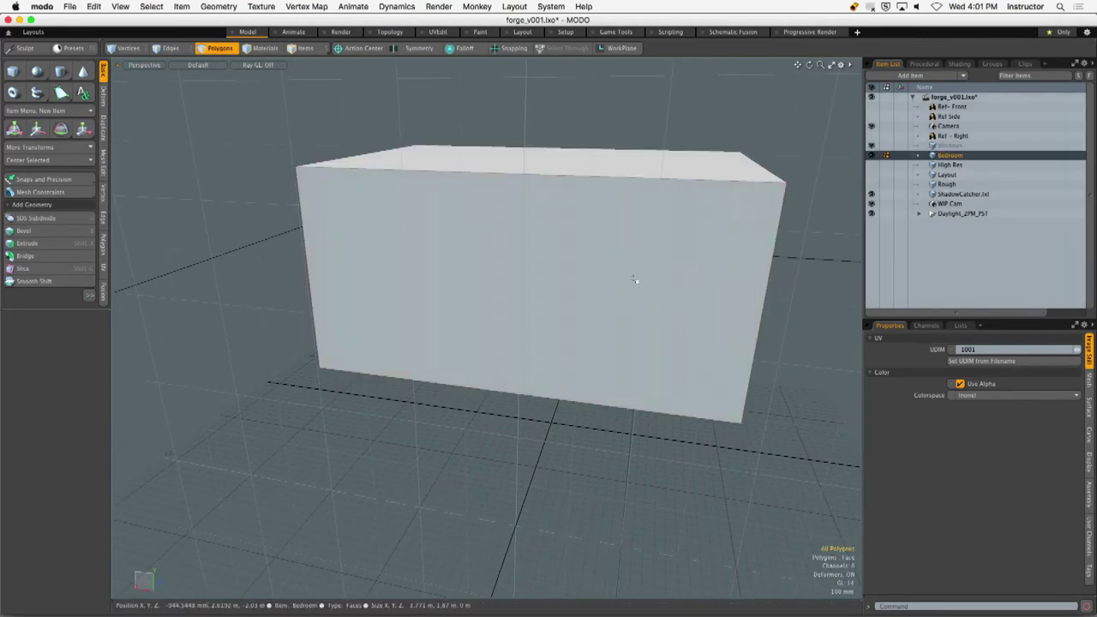
key(super+v)
alt+drag(255, 179, 480, 266)
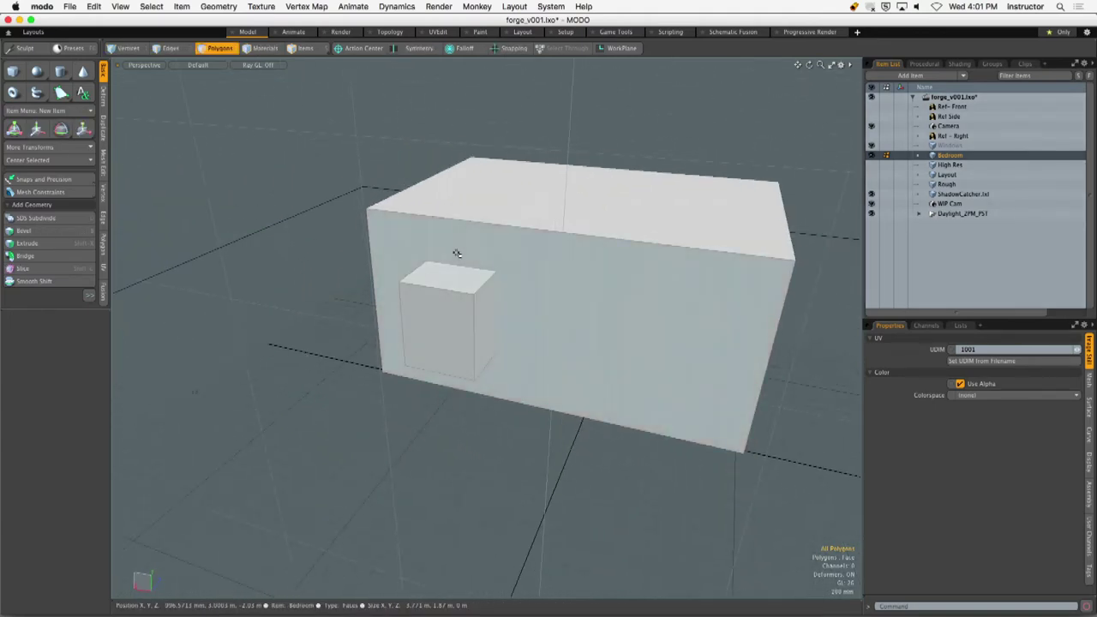
alt+drag(573, 296, 529, 308)
Select the long wall and its adjoining end wall and add one uniform horizontal loop slice around the bedroom at mid-height.
click(488, 300)
click(577, 305)
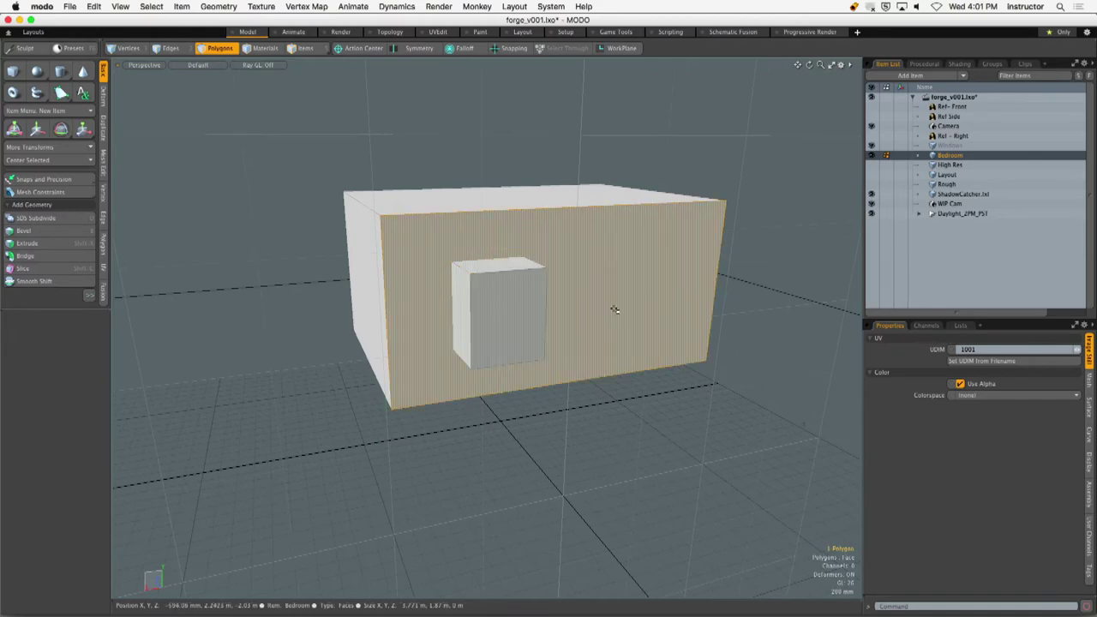
alt+drag(581, 353, 522, 338)
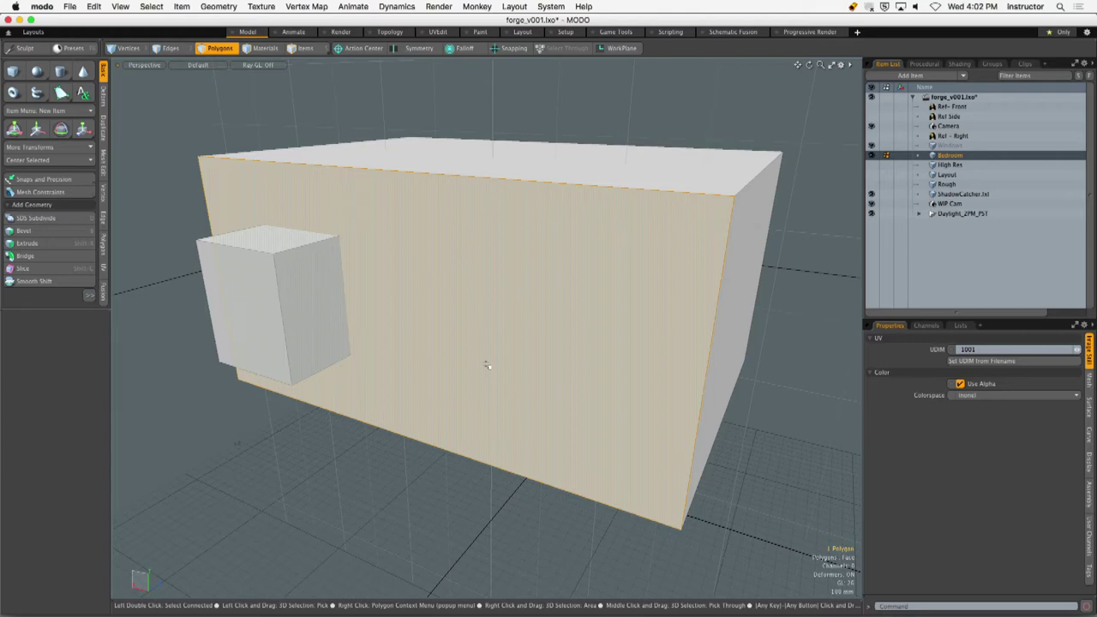
scroll(384, 269, down, 3)
alt+drag(384, 269, 419, 274)
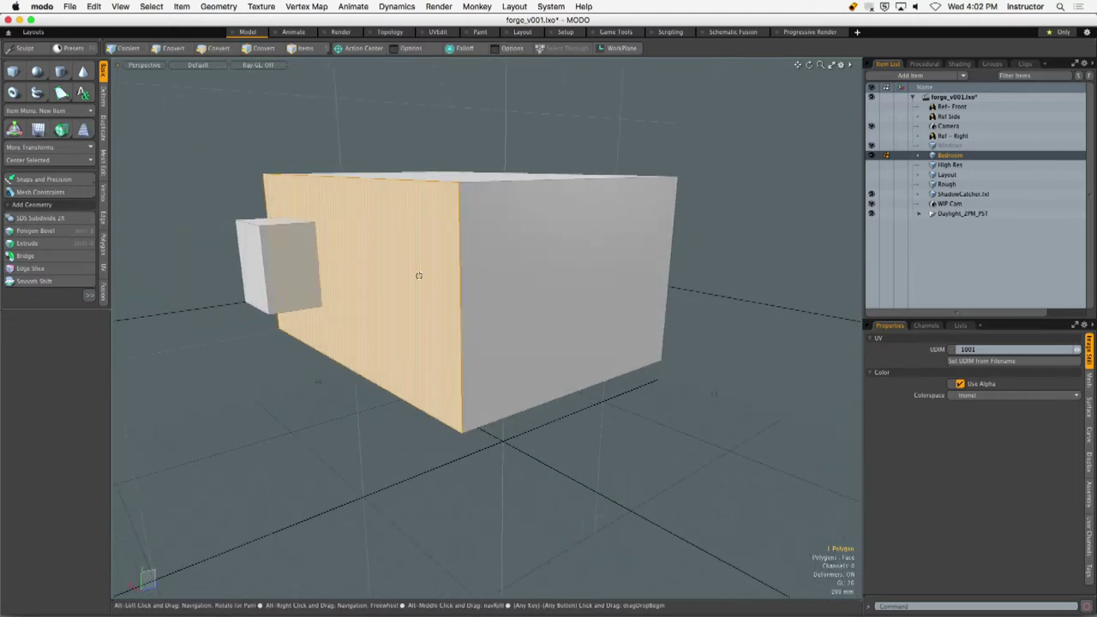
shift+click(505, 281)
alt+drag(466, 304, 426, 299)
key(alt+c)
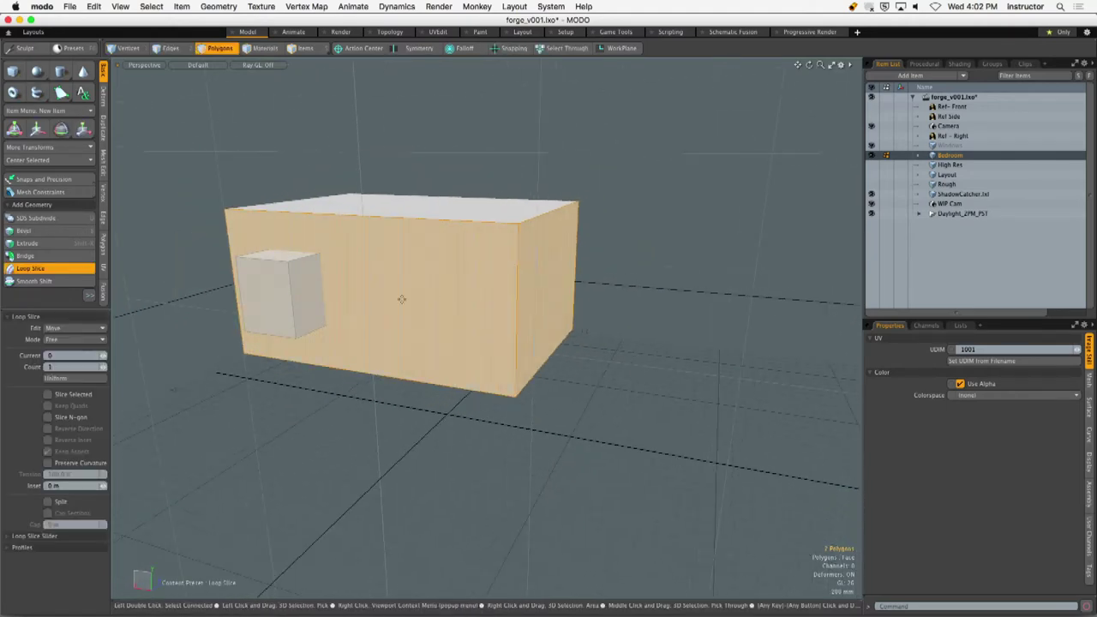
click(59, 378)
key(Escape)
Add one vertical loop slice across the middle of the long wall with uniform spacing and clear the selection.
alt+drag(303, 406, 417, 306)
key(alt+c)
click(415, 365)
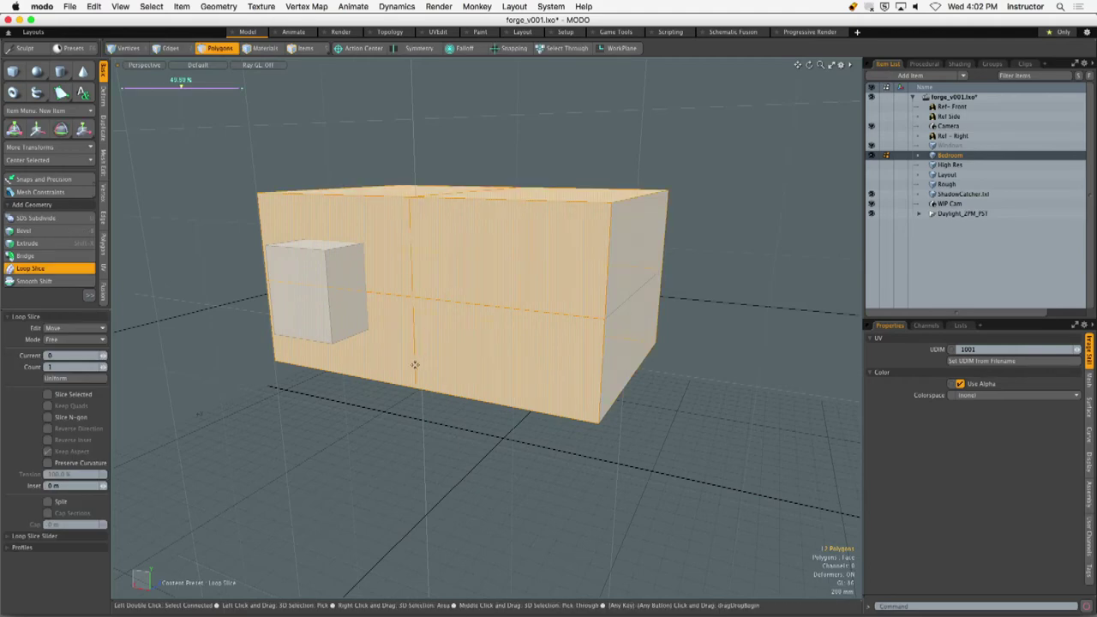
click(83, 378)
key(Escape)
key(Escape)
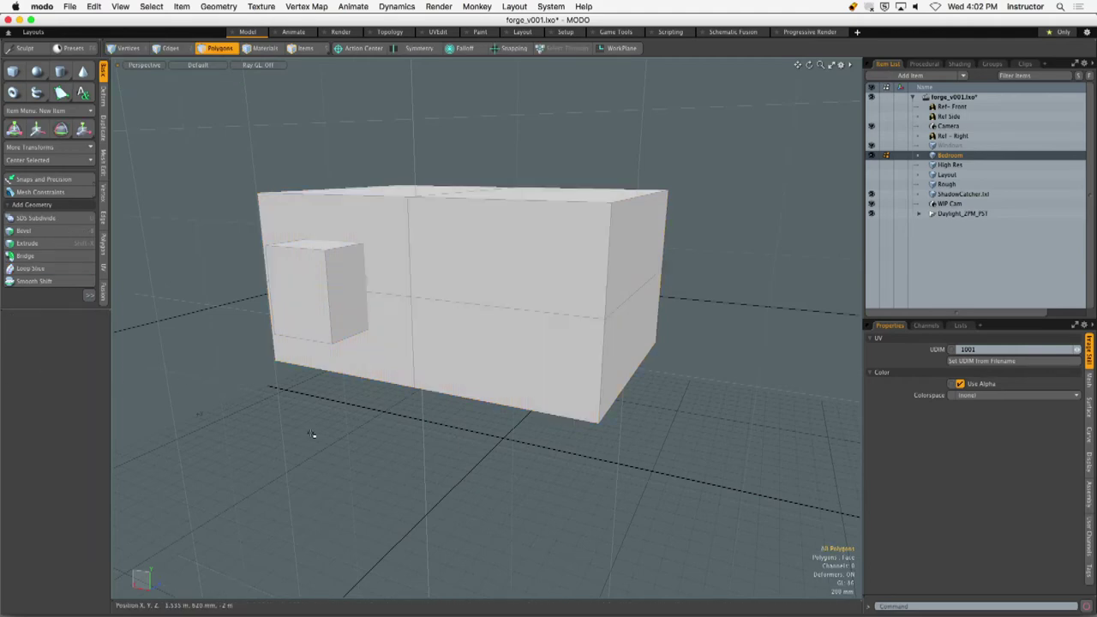
Select the vertical centre edge loop and examine the two halves of the long wall on either side of it.
mouse_move(314, 435)
alt+mouse_down()
mouse_move(457, 380)
mouse_move(431, 355)
mouse_move(443, 367)
mouse_move(460, 322)
mouse_move(431, 311)
mouse_move(497, 228)
mouse_move(438, 286)
mouse_move(470, 271)
mouse_move(421, 275)
mouse_move(436, 274)
alt+mouse_up()
key(3)
key(2)
double_click(406, 317)
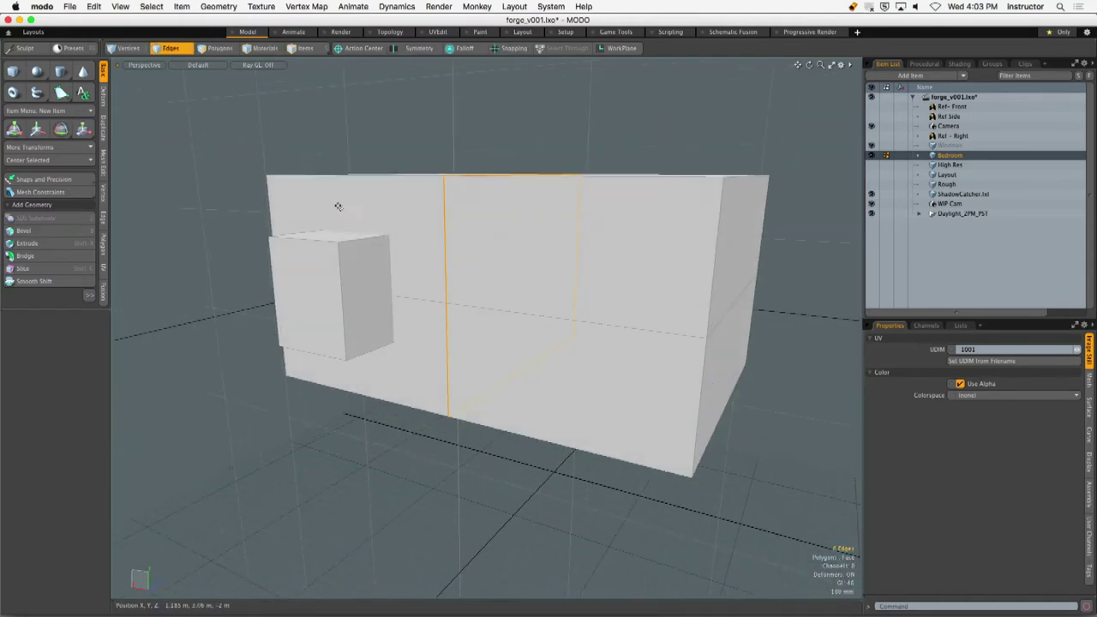
mouse_move(401, 203)
mouse_down()
mouse_move(351, 368)
mouse_move(398, 371)
mouse_up()
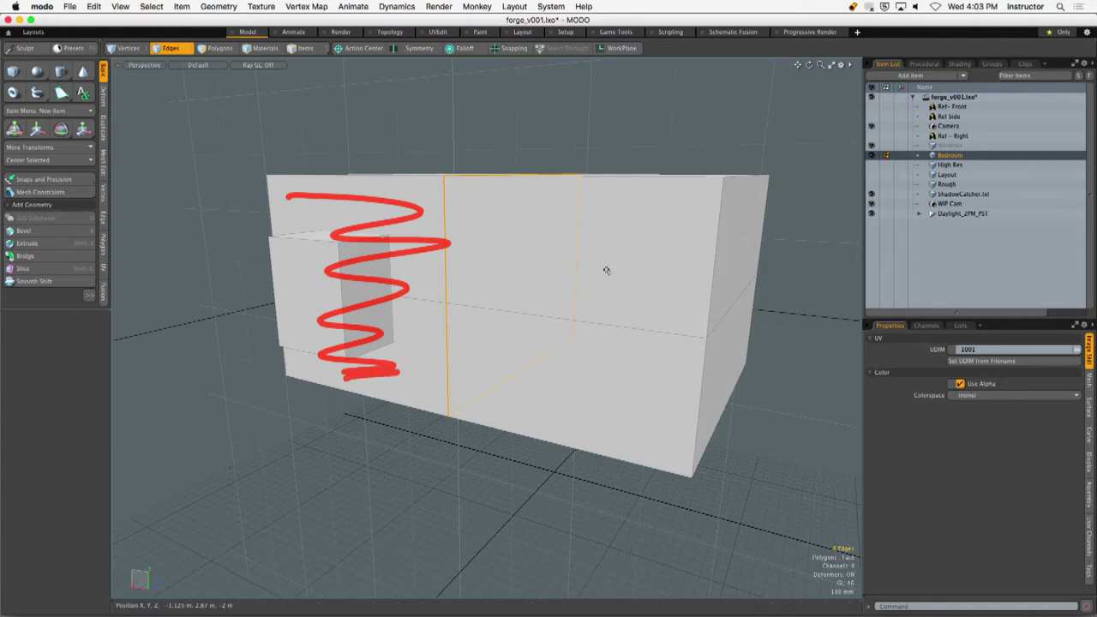
mouse_move(518, 217)
mouse_down()
mouse_move(614, 218)
mouse_move(574, 423)
mouse_up()
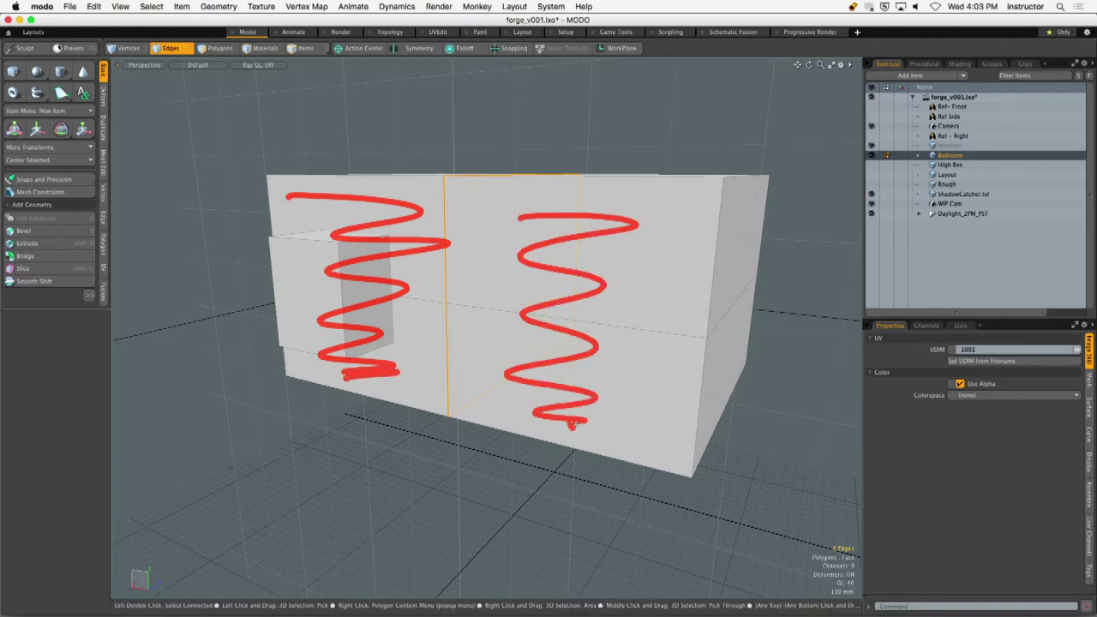
key(Escape)
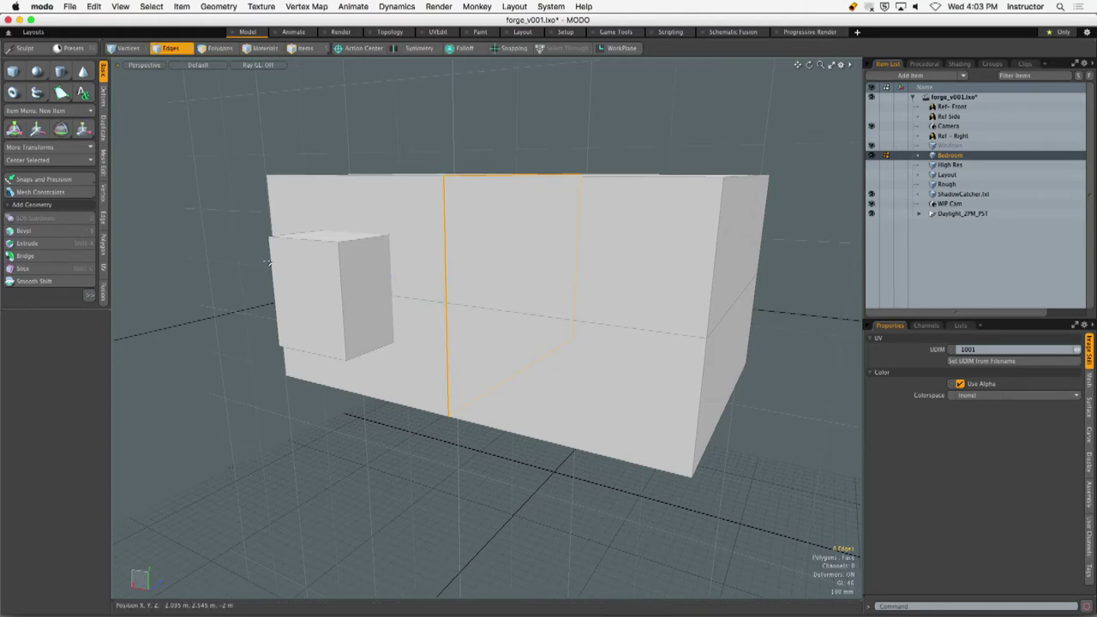
Select the two polygons of the long-wall half behind the window block and align the work plane to them.
alt+drag(379, 251, 428, 257)
key(3)
double_click(406, 267)
click(406, 205)
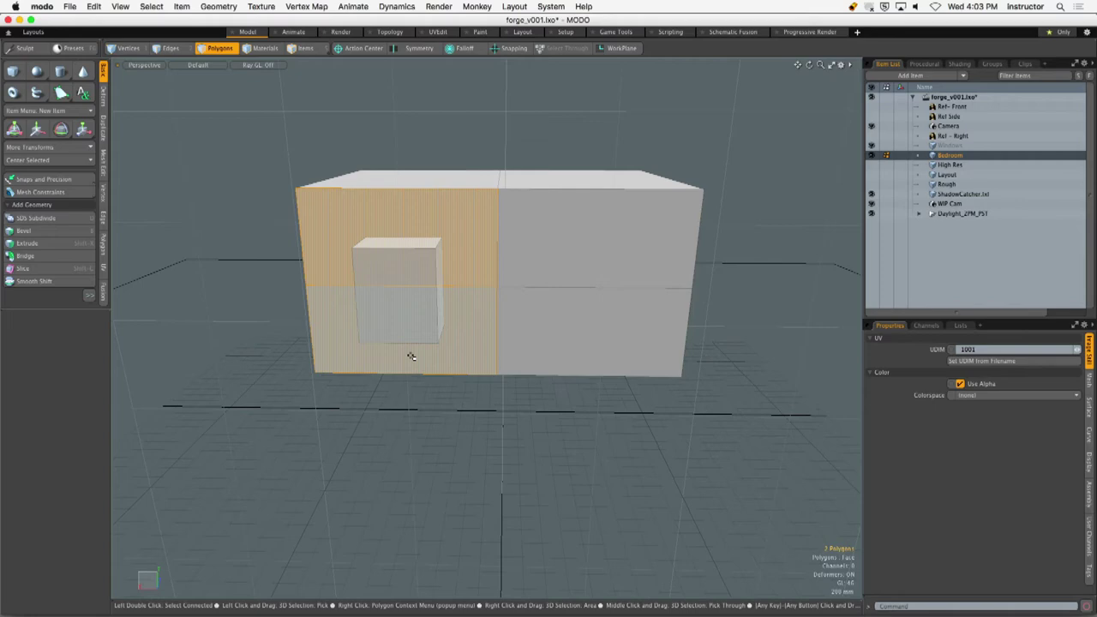
alt+drag(410, 356, 472, 252)
click(412, 264)
shift+click(462, 304)
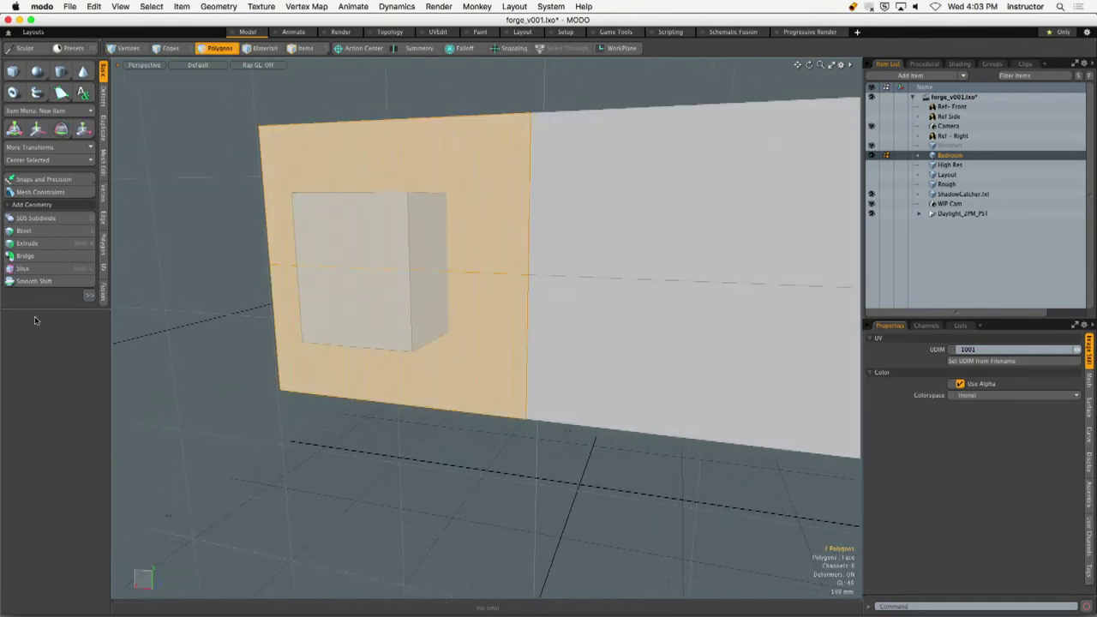
click(382, 268)
click(472, 217)
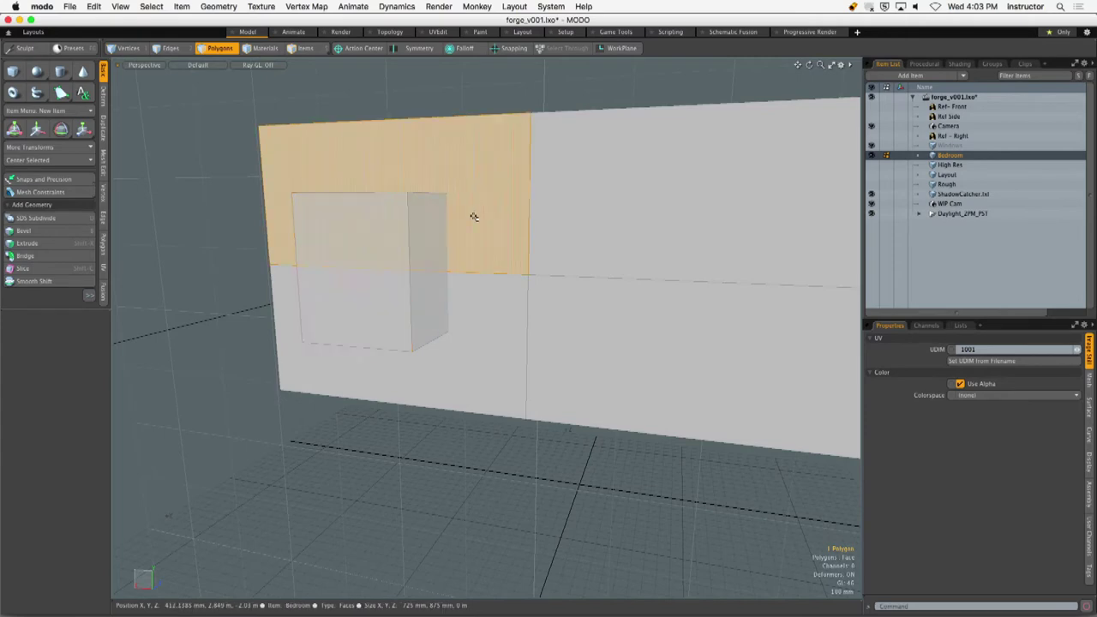
shift+click(469, 312)
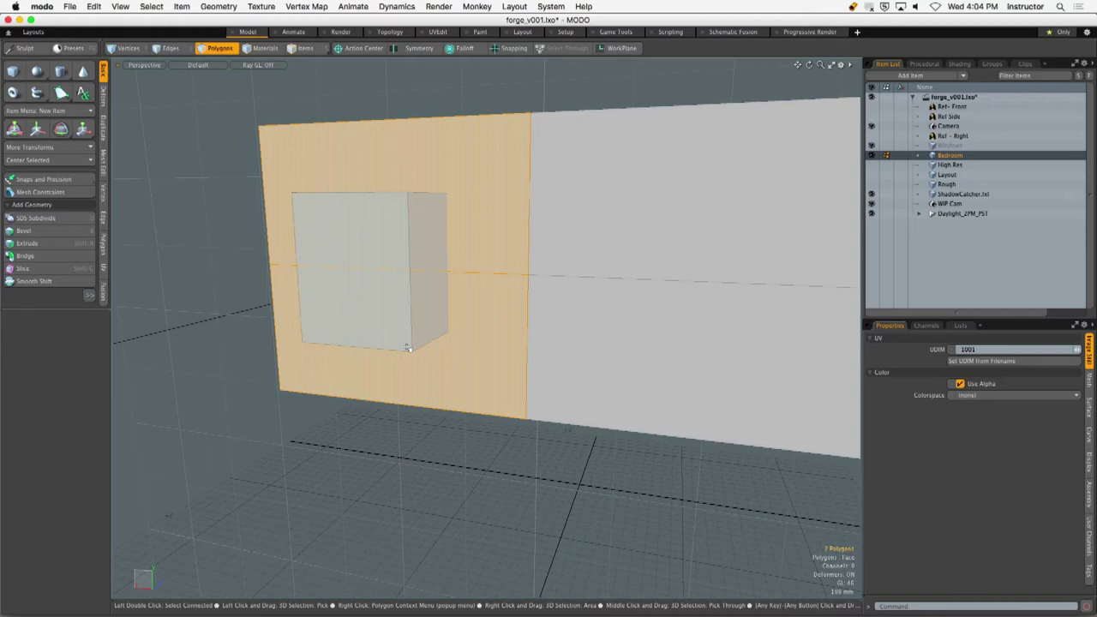
ctrl+alt+drag(480, 211, 448, 228)
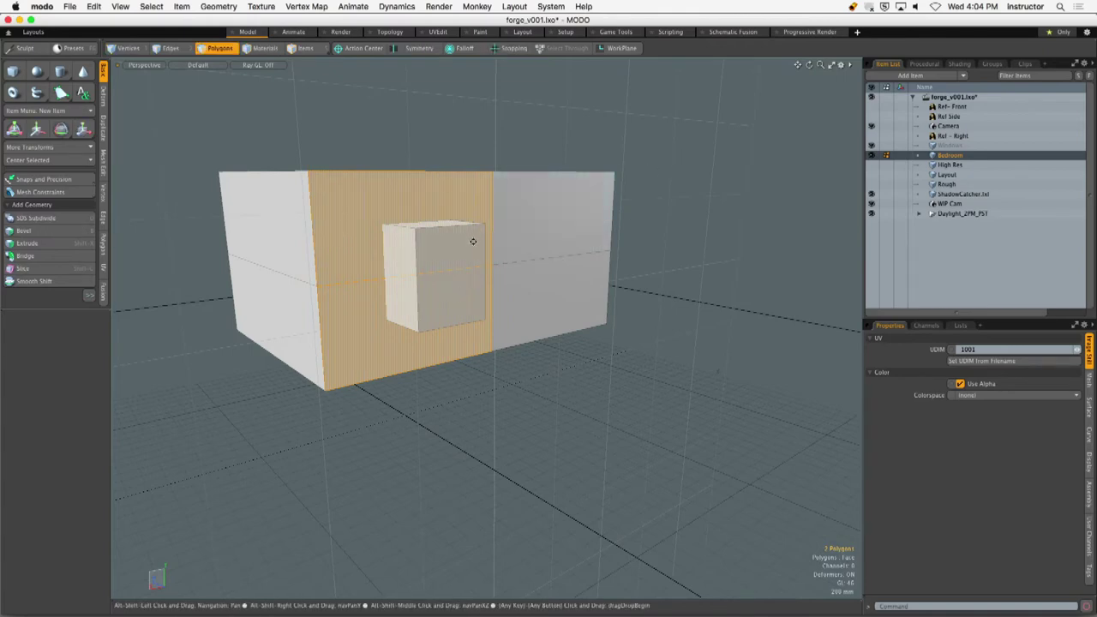
ctrl+alt+drag(450, 238, 514, 252)
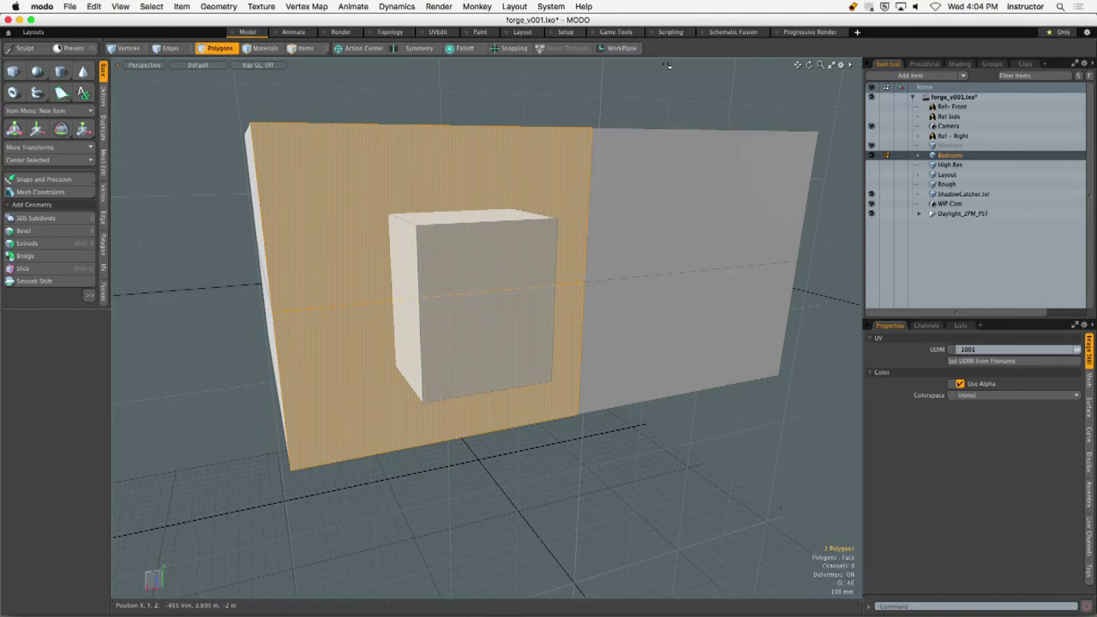
click(614, 49)
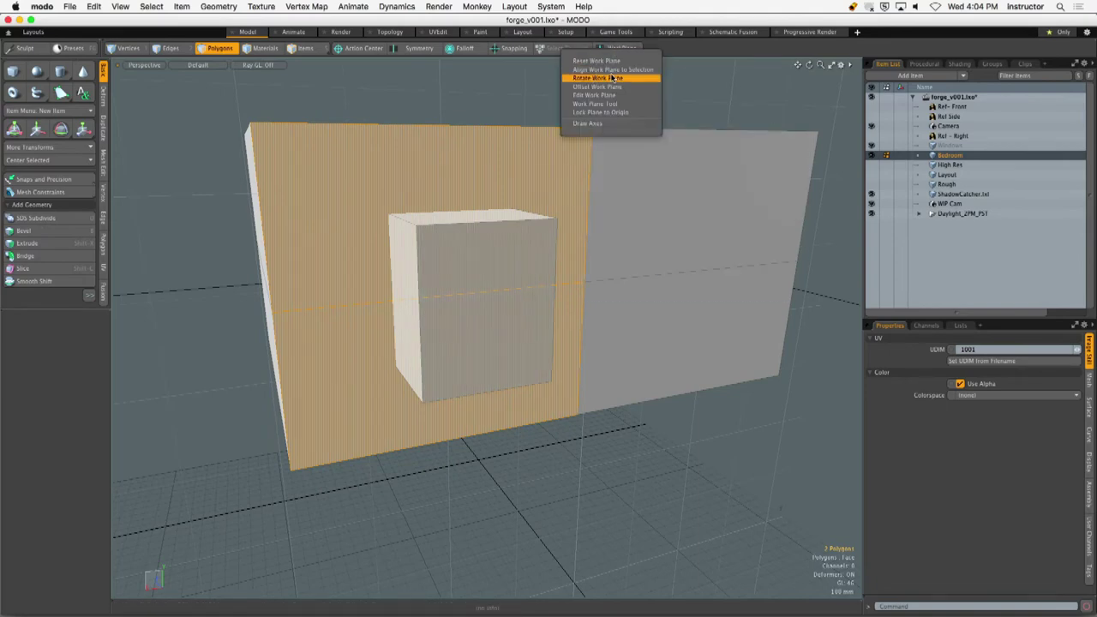
click(608, 78)
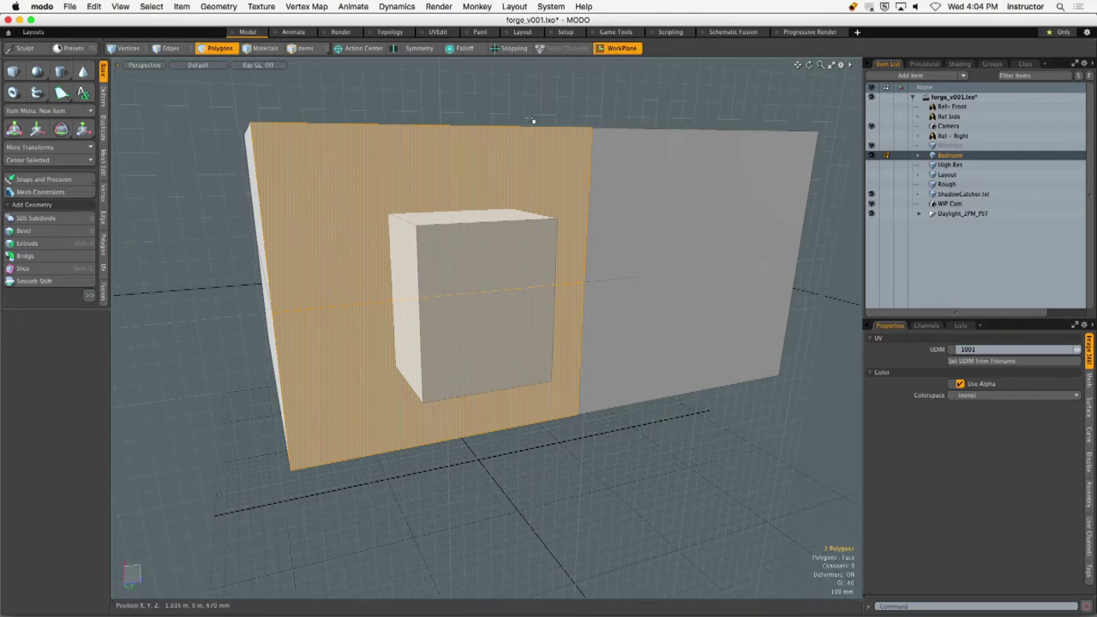
Turn on Draw Axes for the work plane aligned to the wall half.
alt+drag(277, 212, 286, 213)
scroll(335, 215, down, 3)
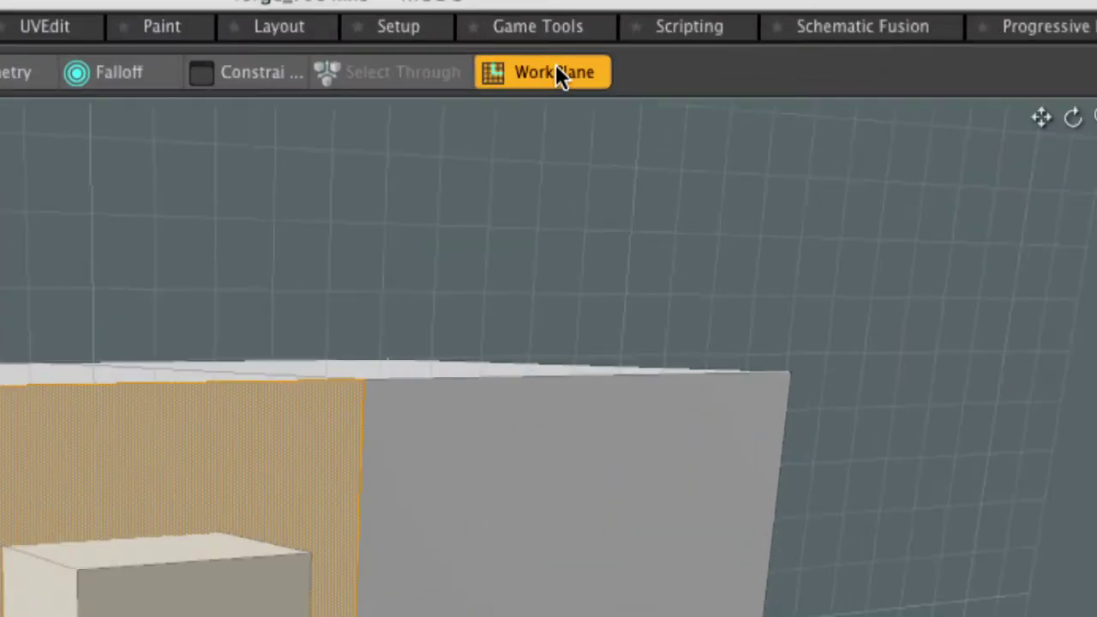
click(557, 73)
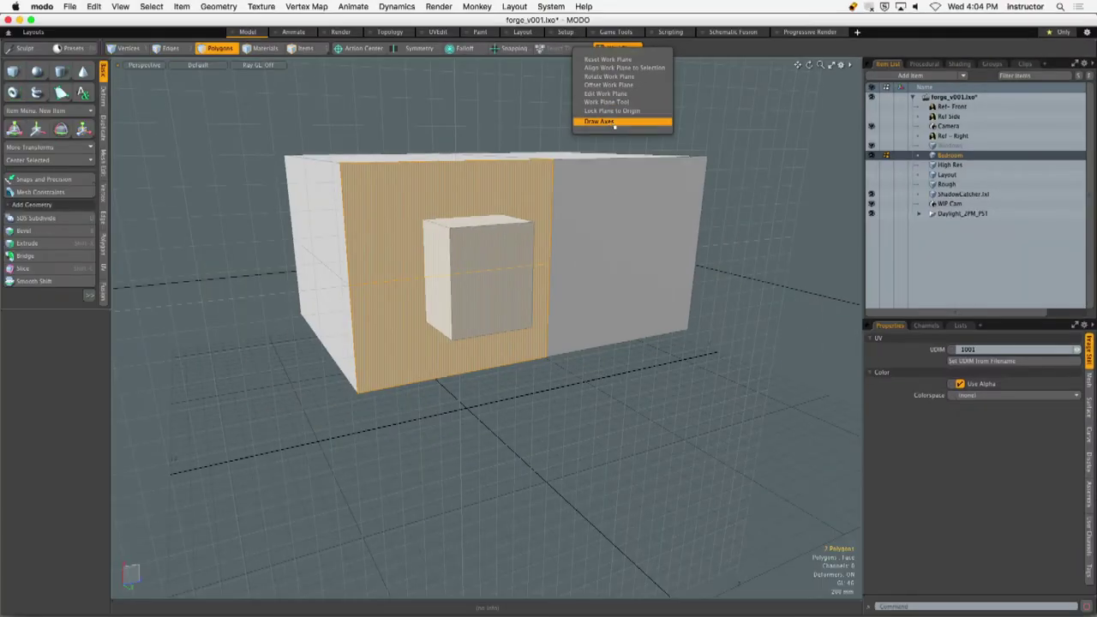
click(612, 122)
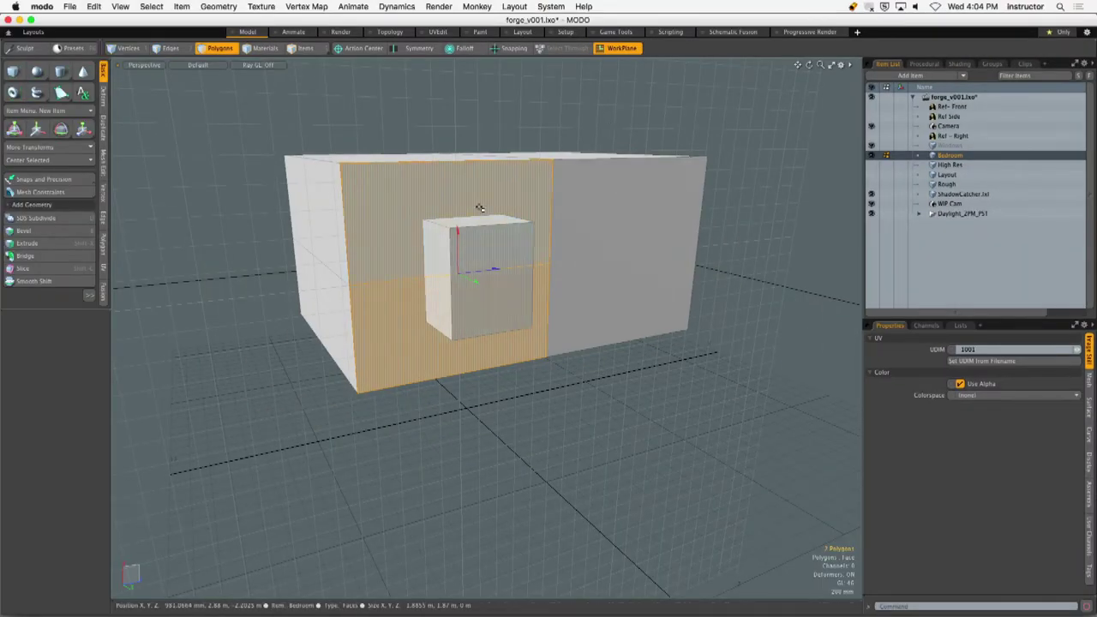
Select the whole window block and move it along the wall away from the work plane's centre.
alt+drag(480, 140, 520, 150)
double_click(480, 277)
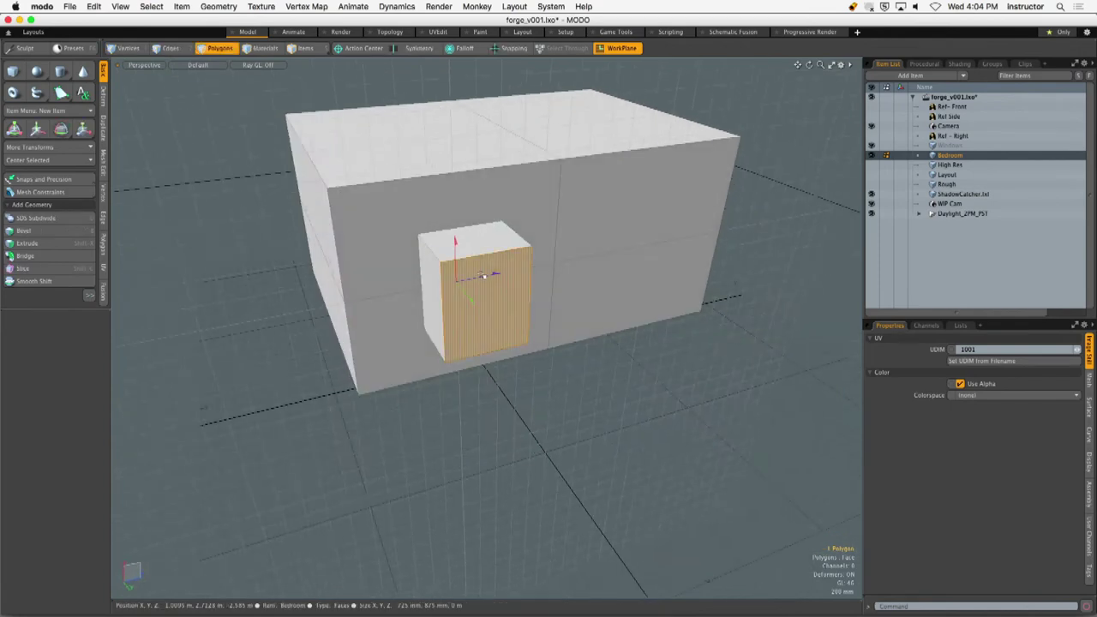
alt+drag(479, 276, 348, 255)
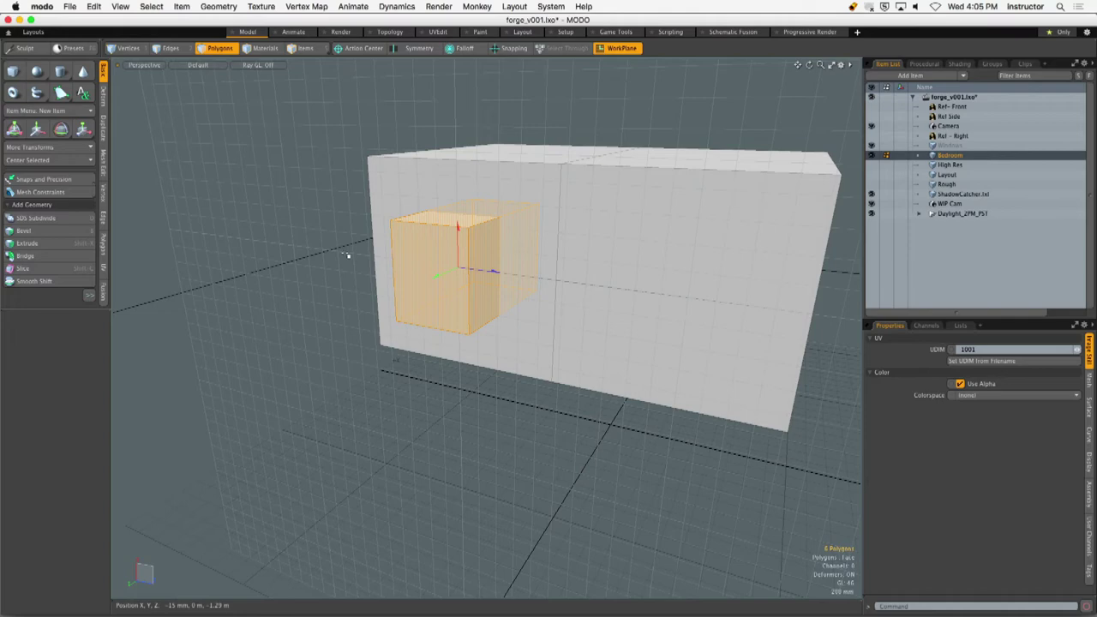
key(w)
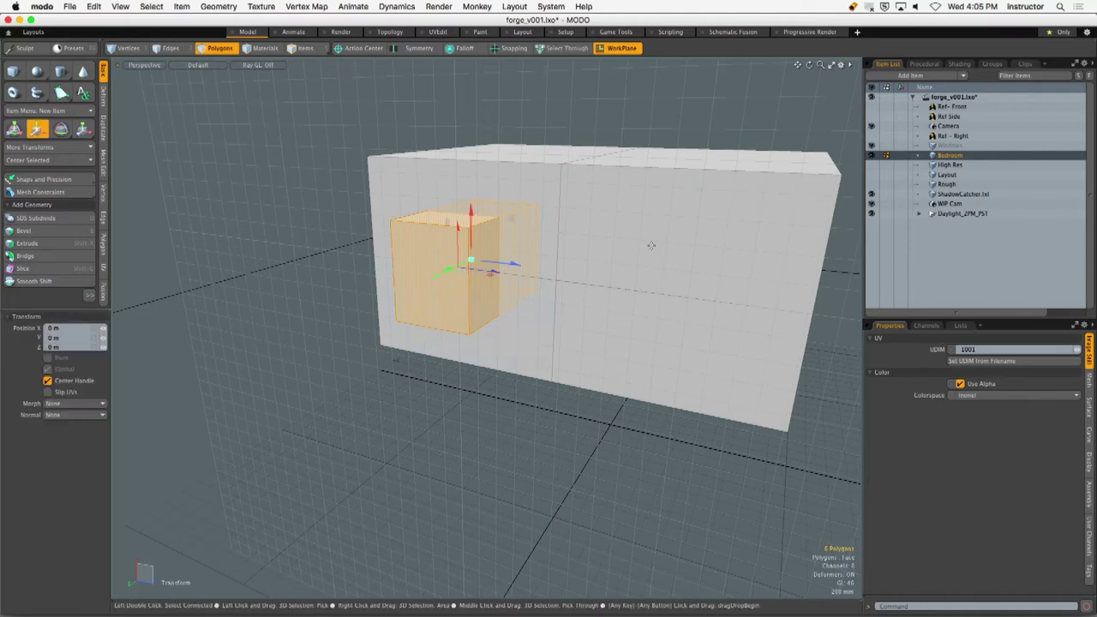
drag(514, 267, 552, 238)
key(space)
Select the window block and centre it on the work plane along all axes with Center Selected.
click(479, 213)
alt+drag(467, 210, 573, 245)
double_click(567, 267)
alt+drag(576, 315, 448, 309)
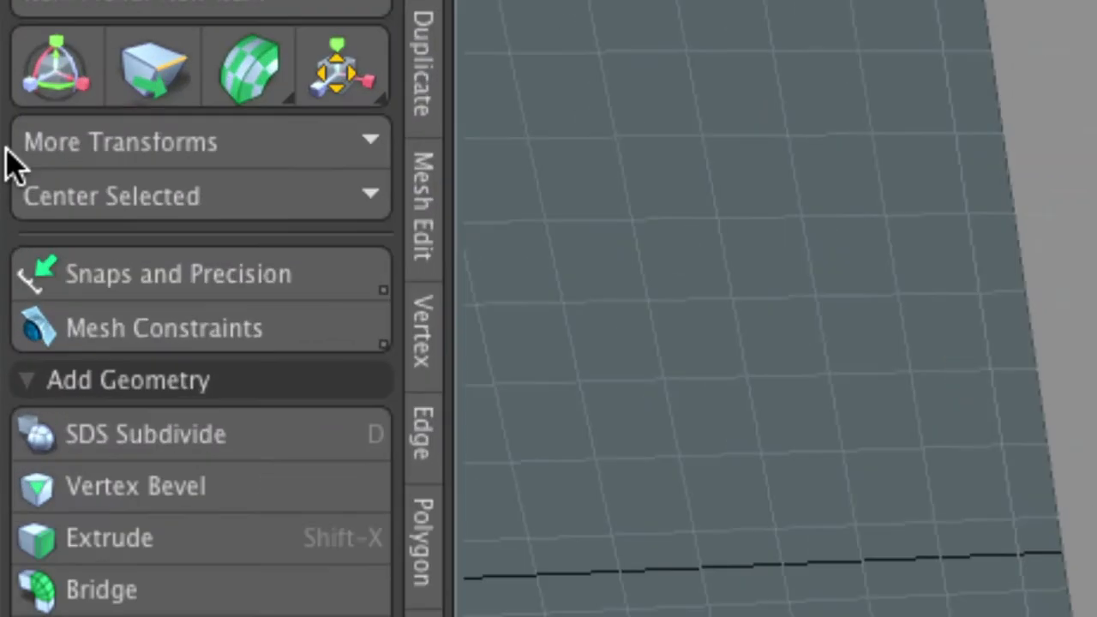
click(137, 196)
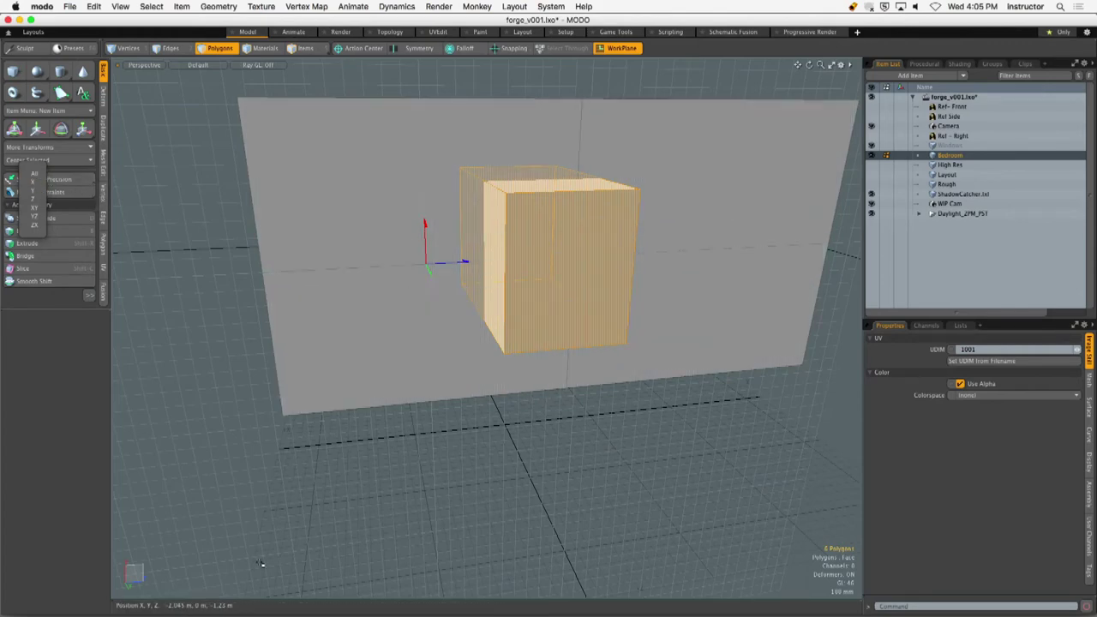
alt+click(209, 532)
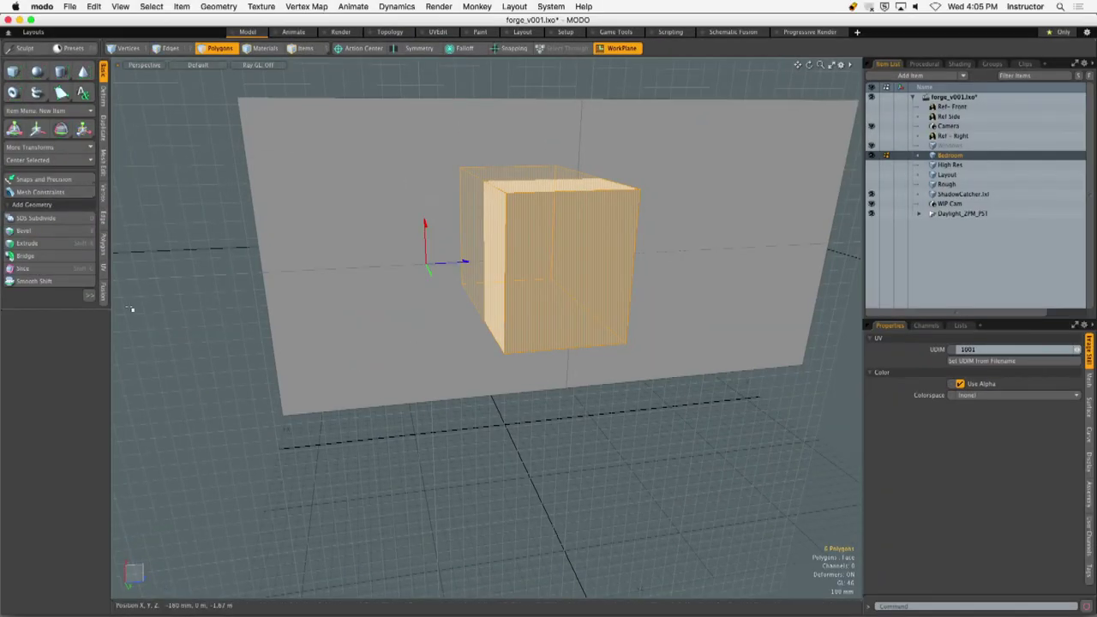
click(70, 161)
click(72, 171)
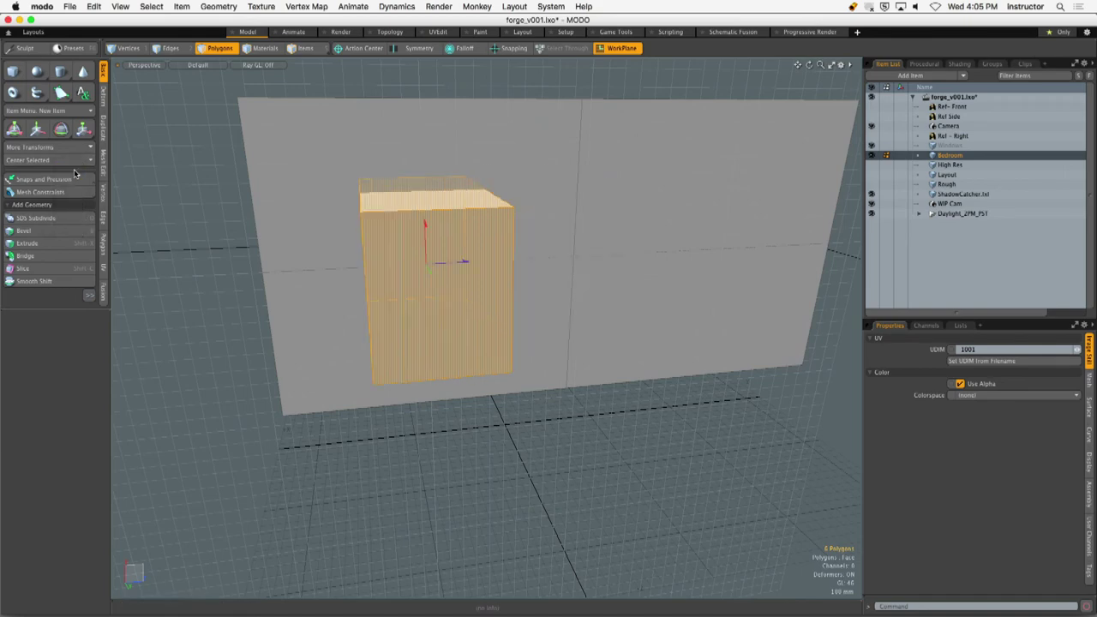
key(Escape)
Examine the centred window block against its half of the long wall, and check the two polygons of the other half.
alt+drag(407, 393, 291, 173)
key(3)
double_click(459, 309)
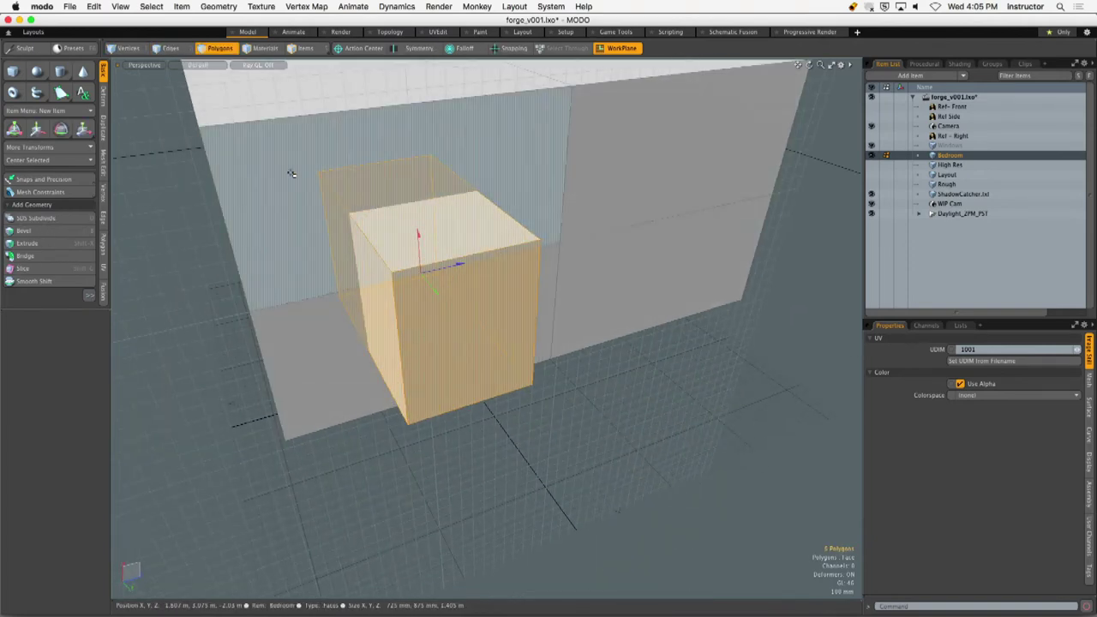
click(325, 363)
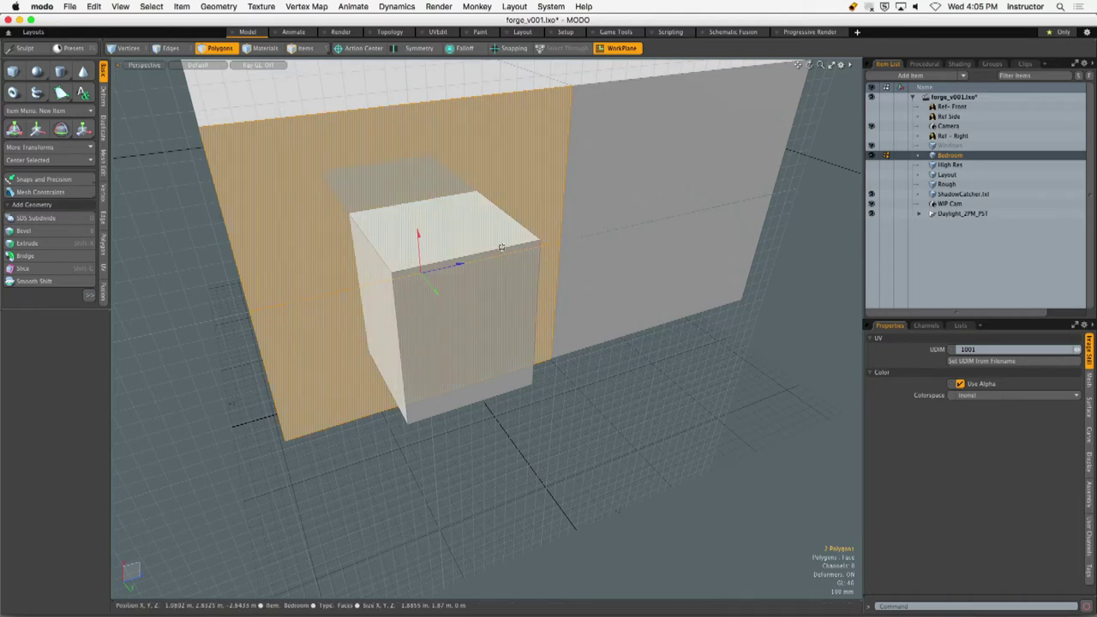
alt+drag(502, 245, 368, 271)
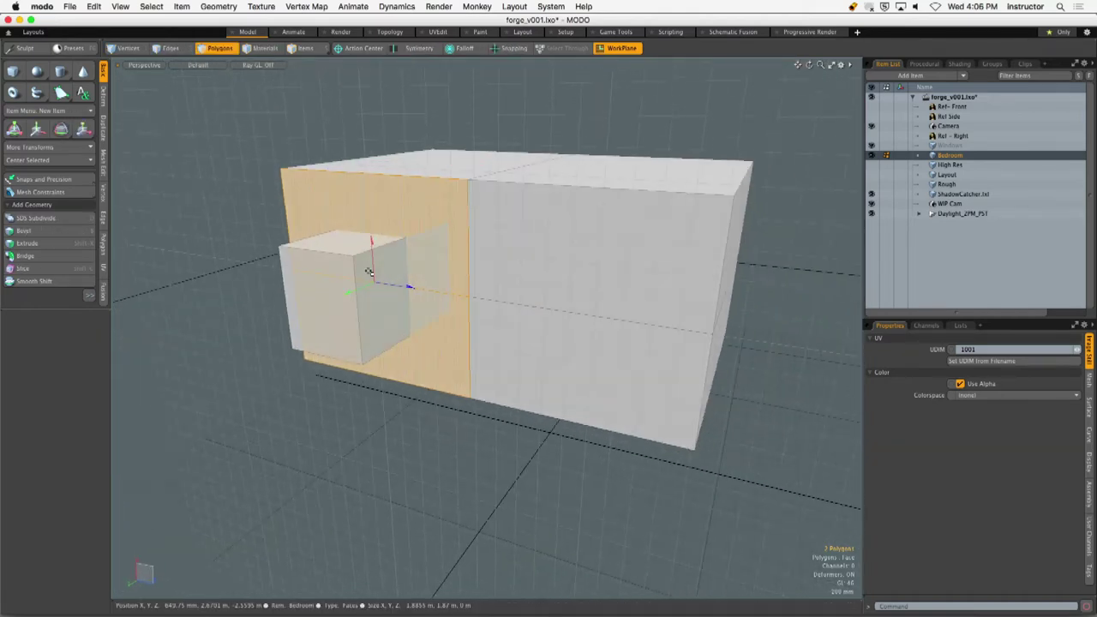
alt+drag(368, 271, 474, 243)
click(365, 284)
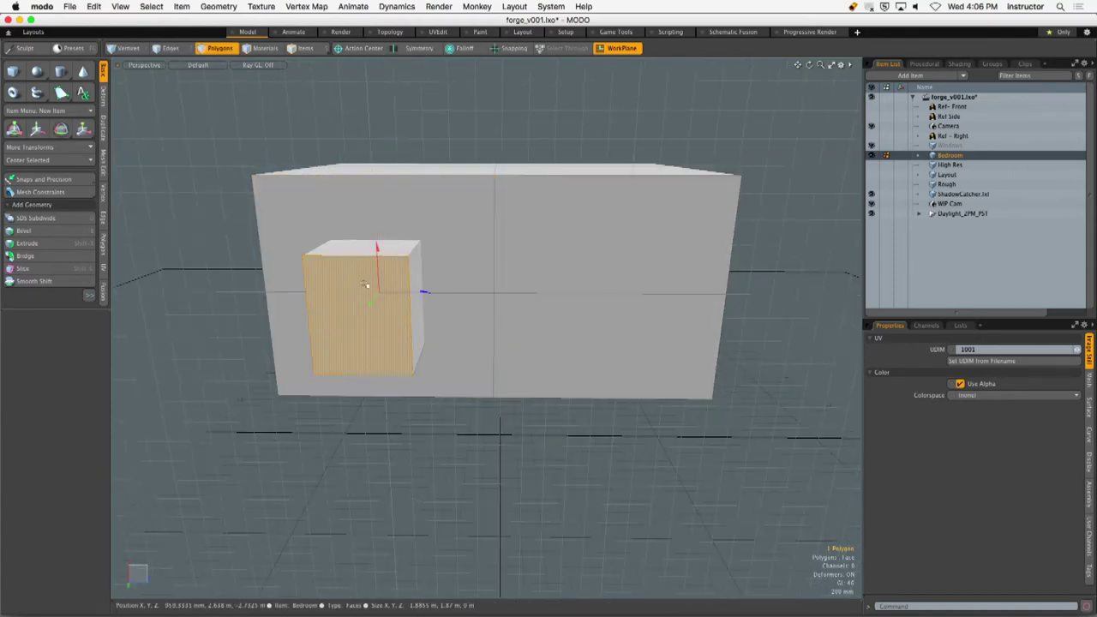
drag(640, 251, 660, 412)
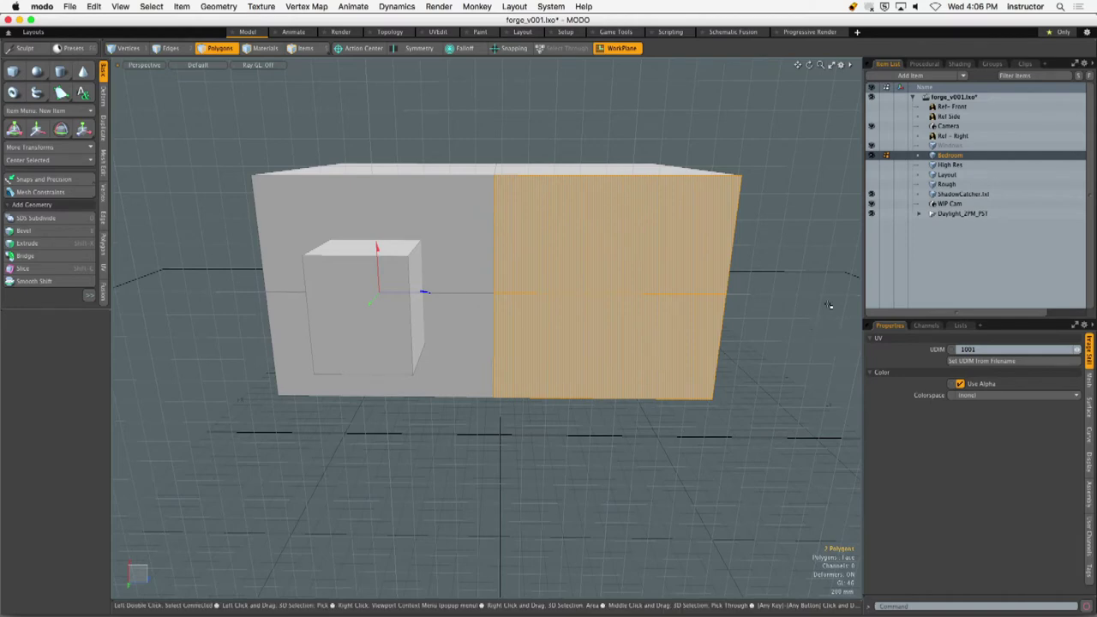
alt+drag(656, 240, 607, 264)
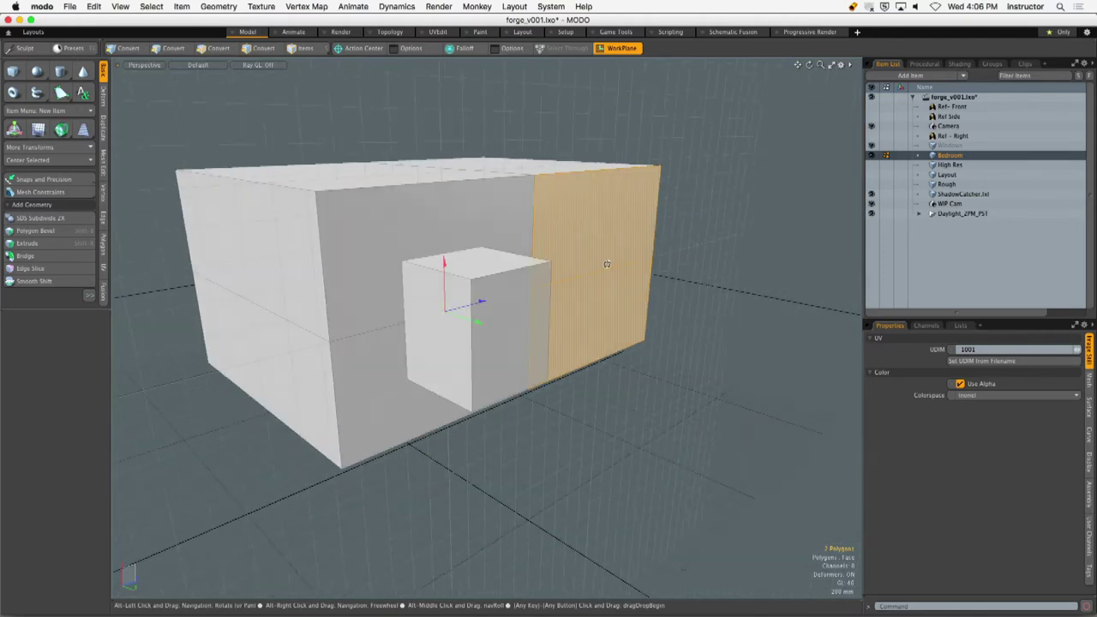
click(730, 250)
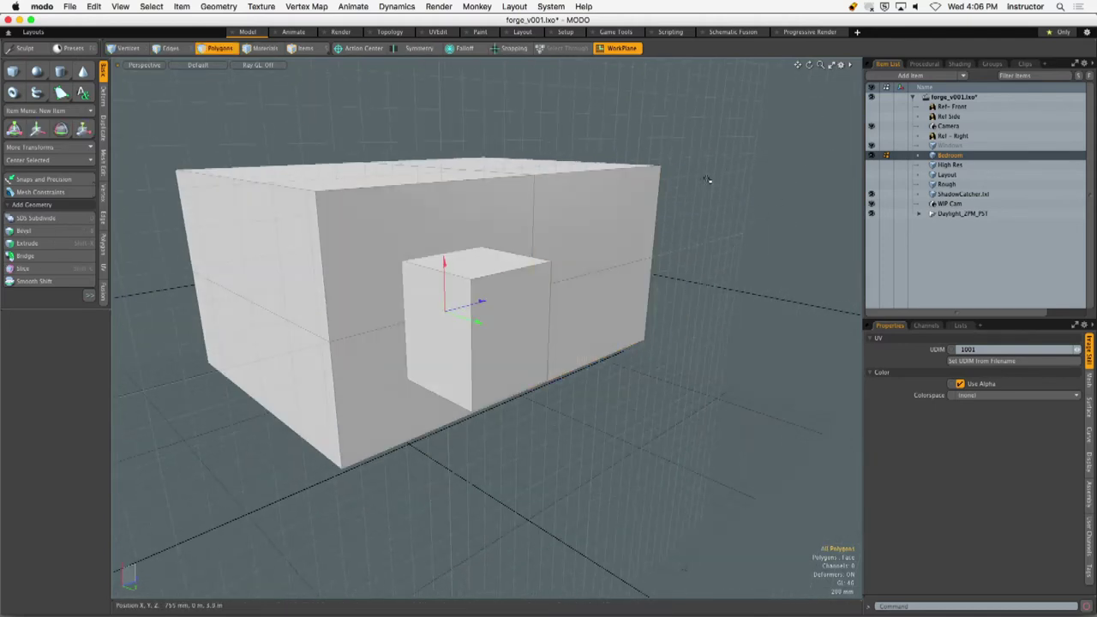
Align the work plane to the two vertical centre edges of the long wall.
alt+drag(622, 218, 509, 272)
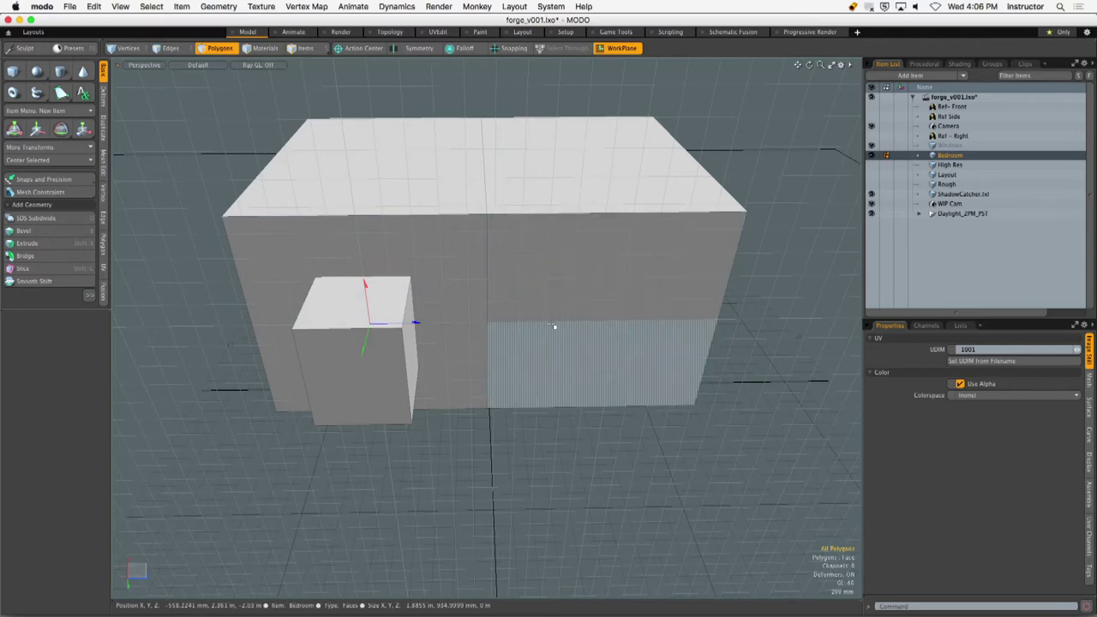
drag(471, 311, 539, 340)
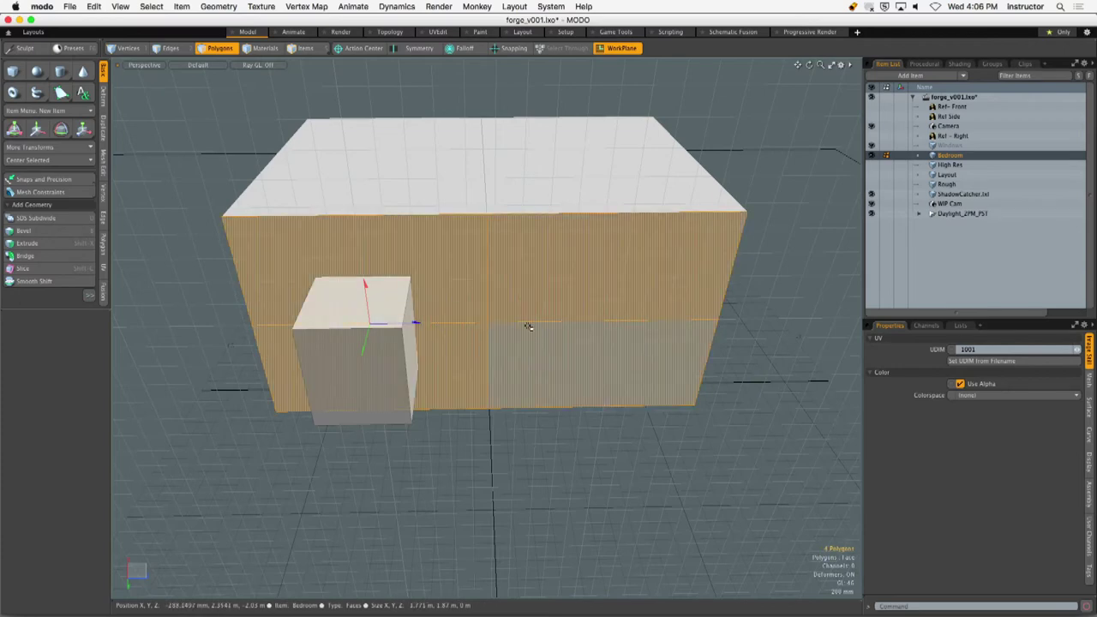
key(2)
alt+drag(489, 292, 557, 334)
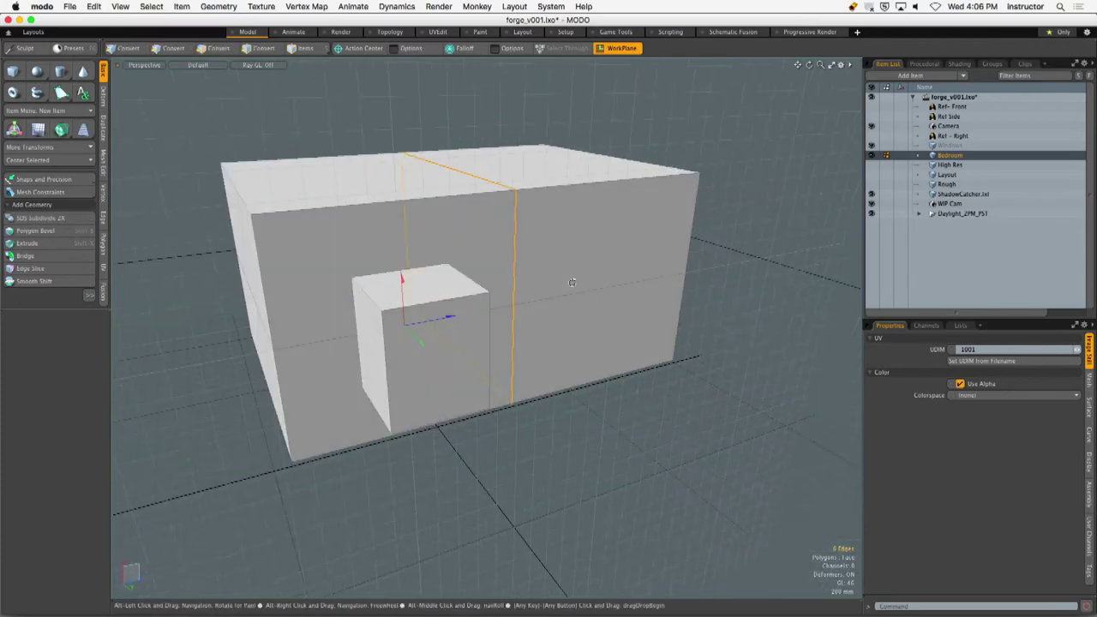
click(621, 48)
click(625, 71)
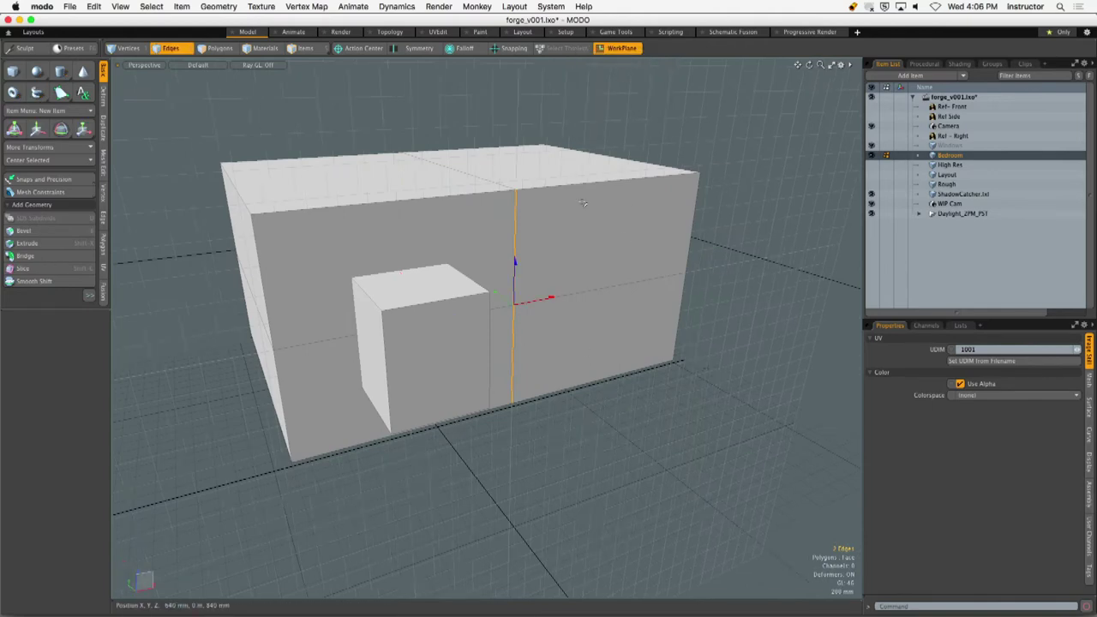
alt+drag(645, 329, 666, 283)
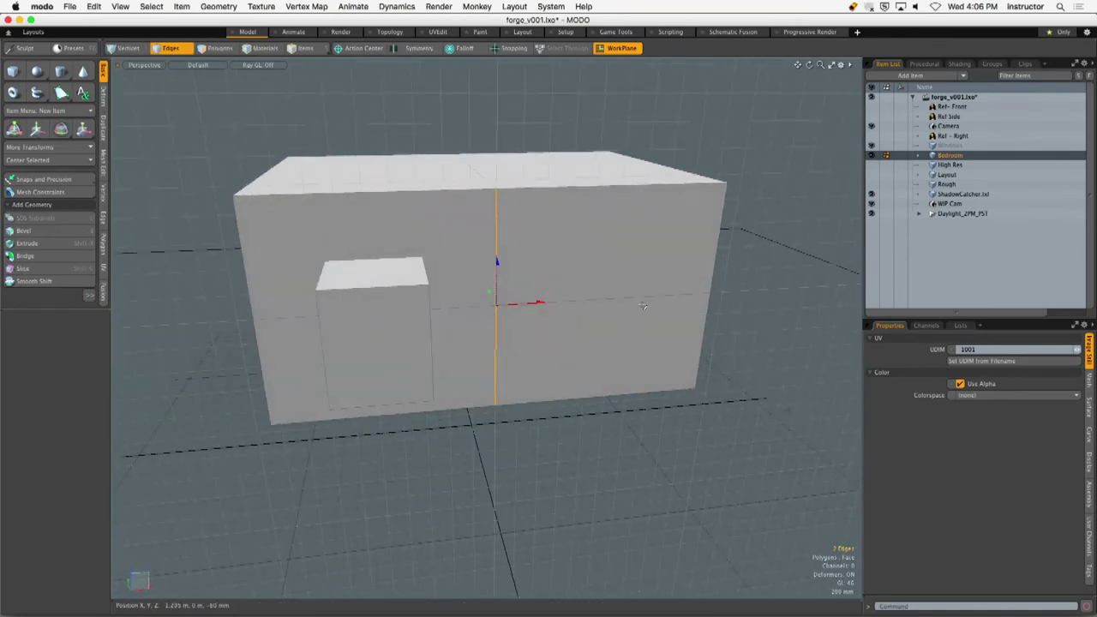
Select the whole window block and set the action center to Origin.
key(3)
double_click(408, 317)
alt+drag(408, 317, 325, 306)
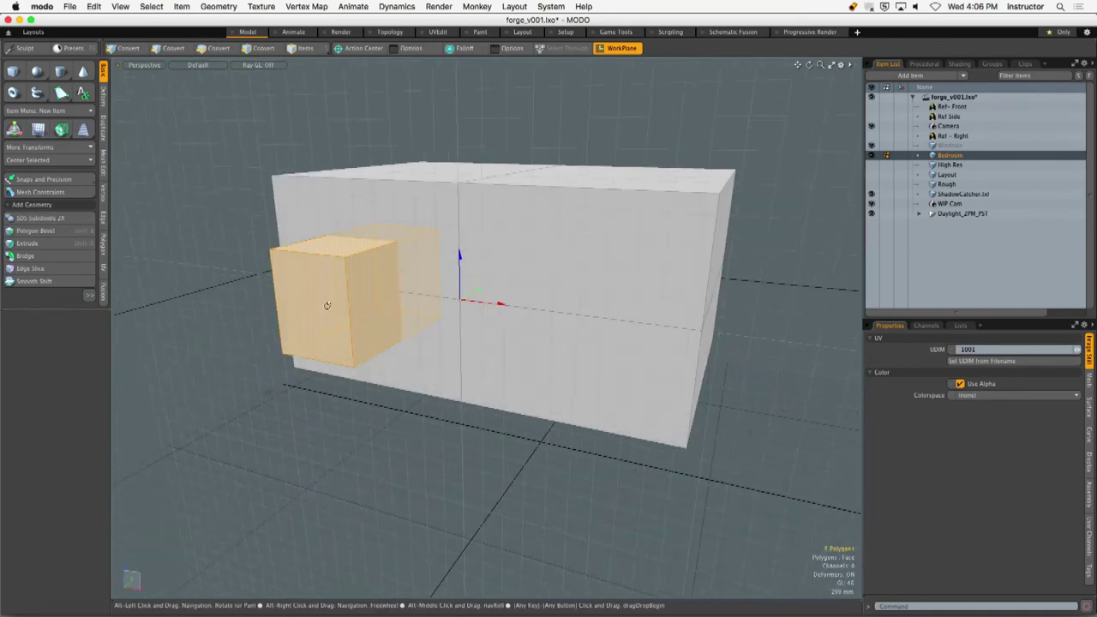
click(352, 48)
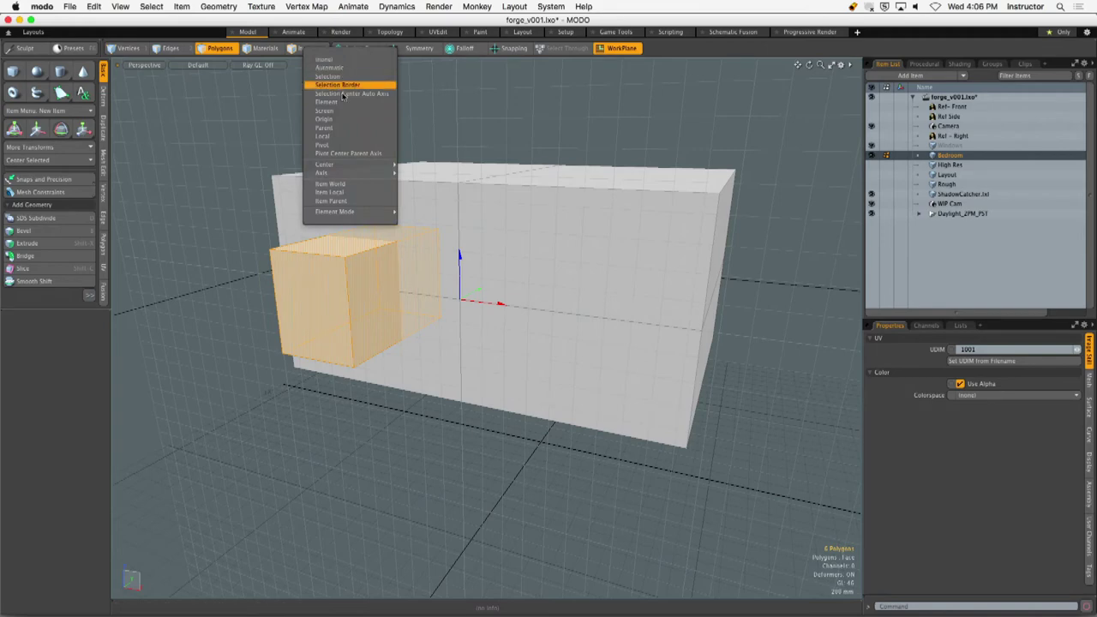
click(339, 120)
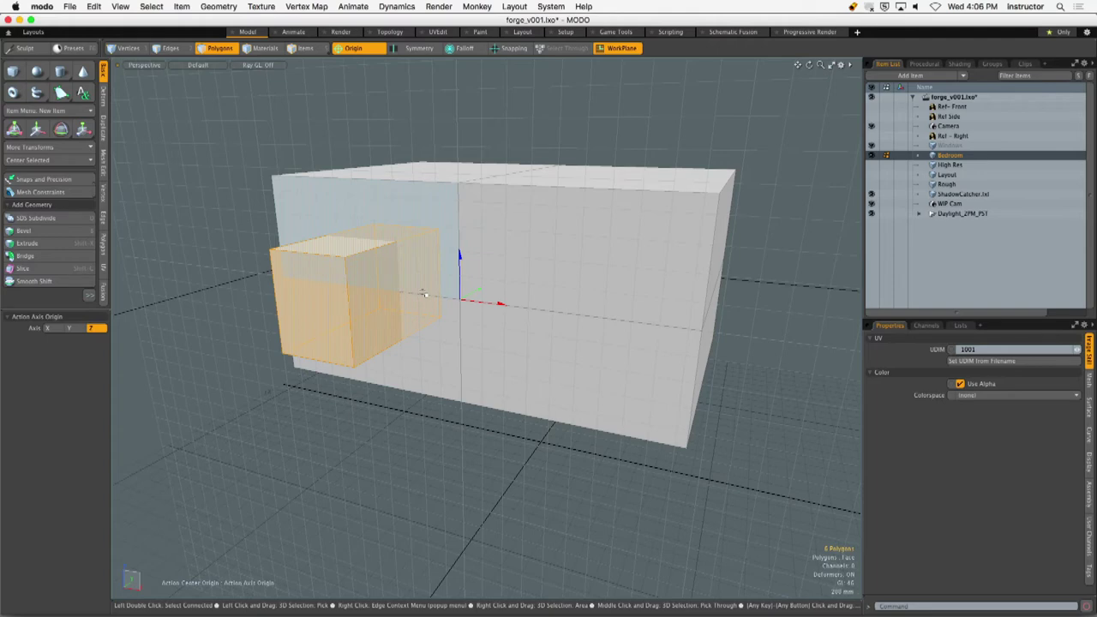
Mirror the window block about the aligned work plane's origin onto the other half of the long wall.
click(104, 127)
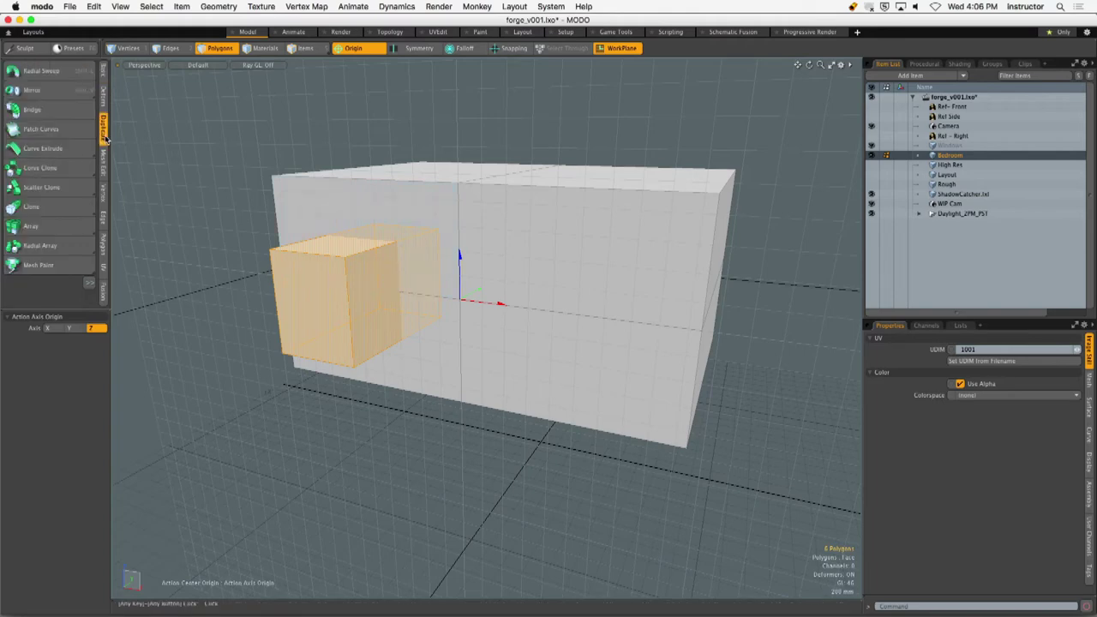
click(49, 95)
alt+drag(487, 330, 602, 337)
click(630, 302)
key(space)
click(614, 338)
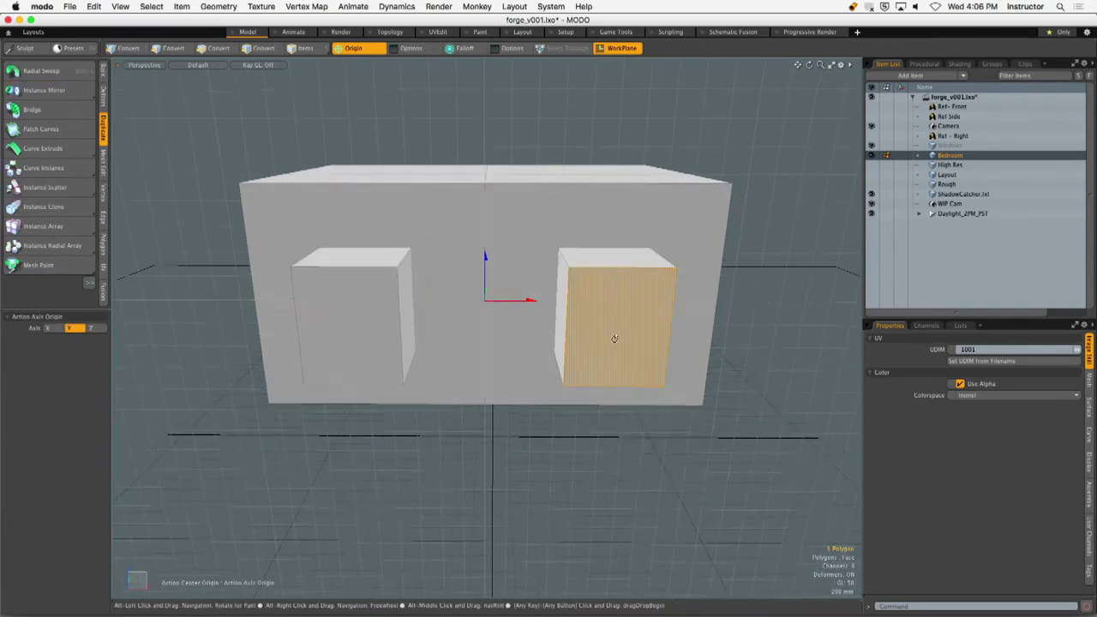
alt+drag(548, 437, 589, 413)
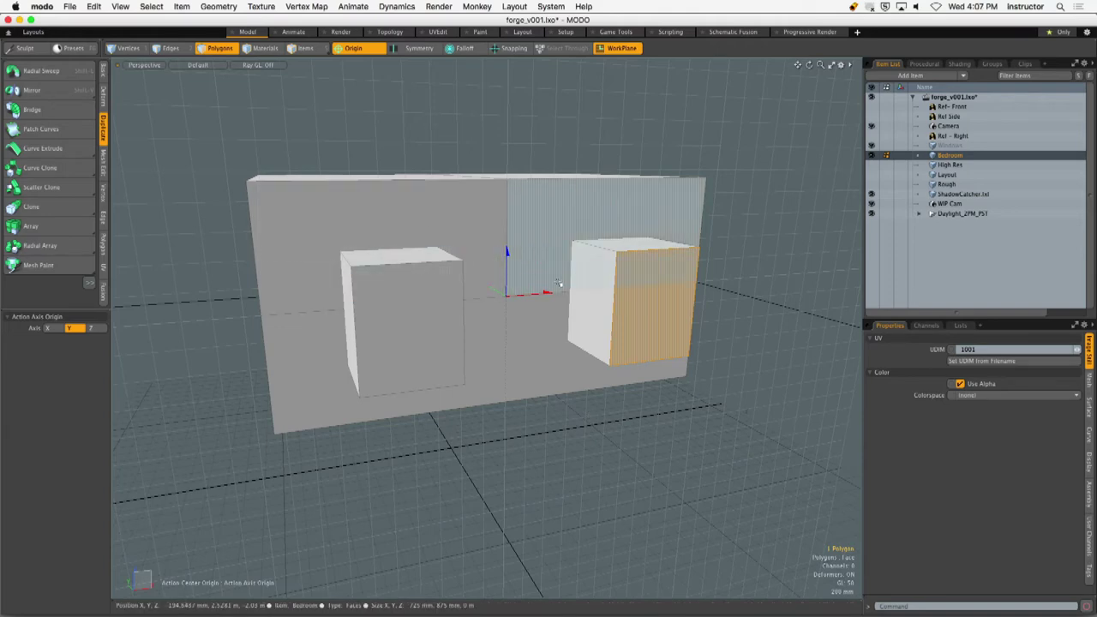
Undo the mirroring so that only the original window block is left selected.
key(super+z)
key(super+z)
key(super+z)
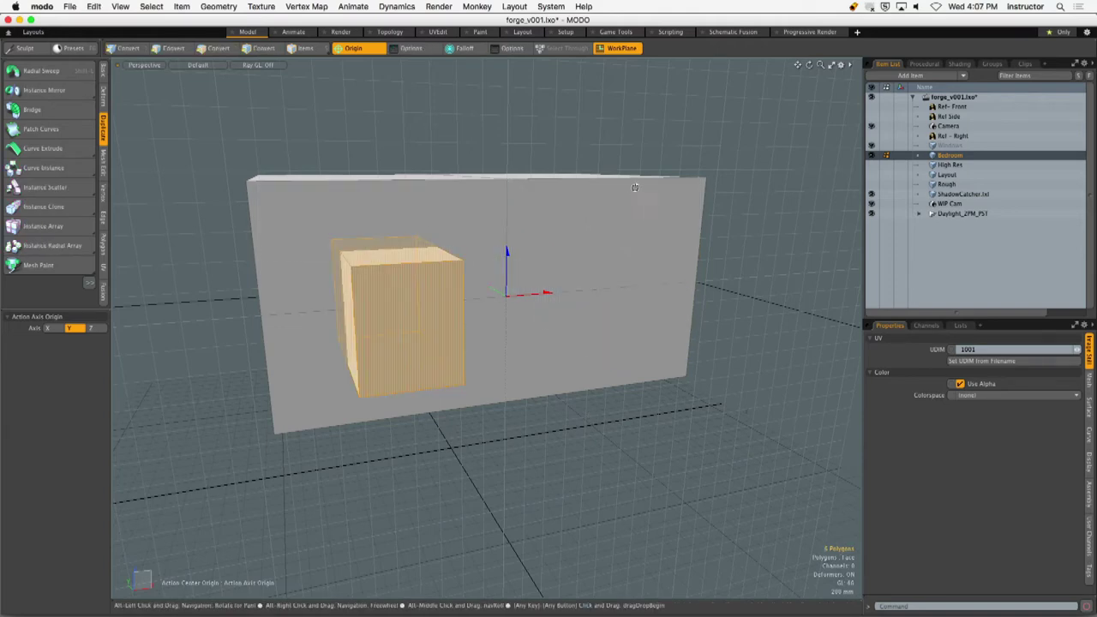
key(super+z)
Reset the work plane to its default and turn off Draw Axes.
click(616, 50)
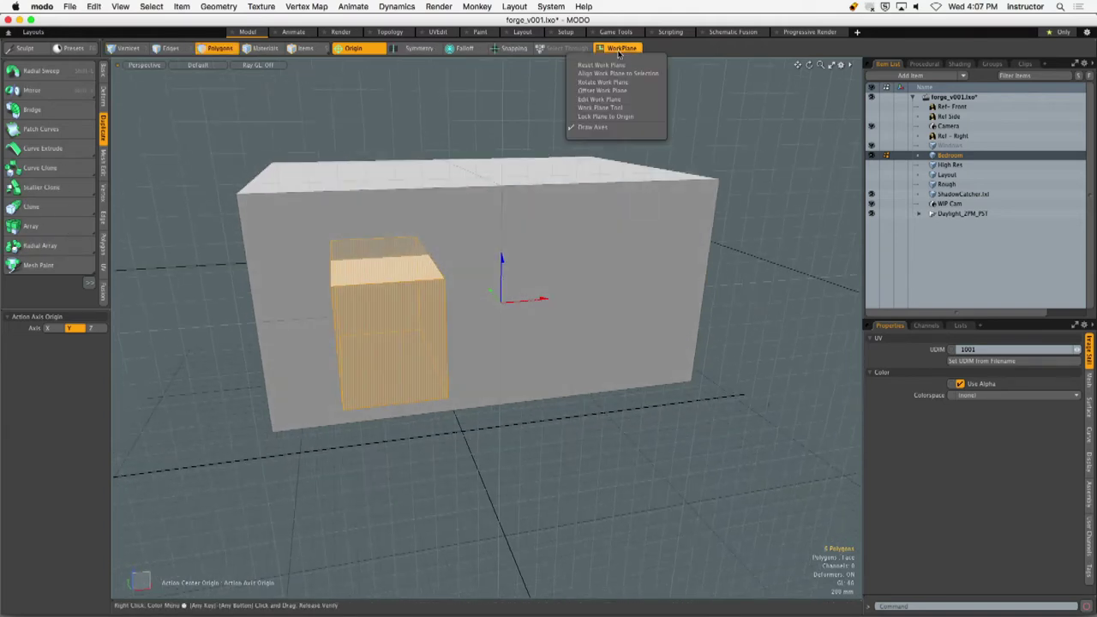
click(616, 66)
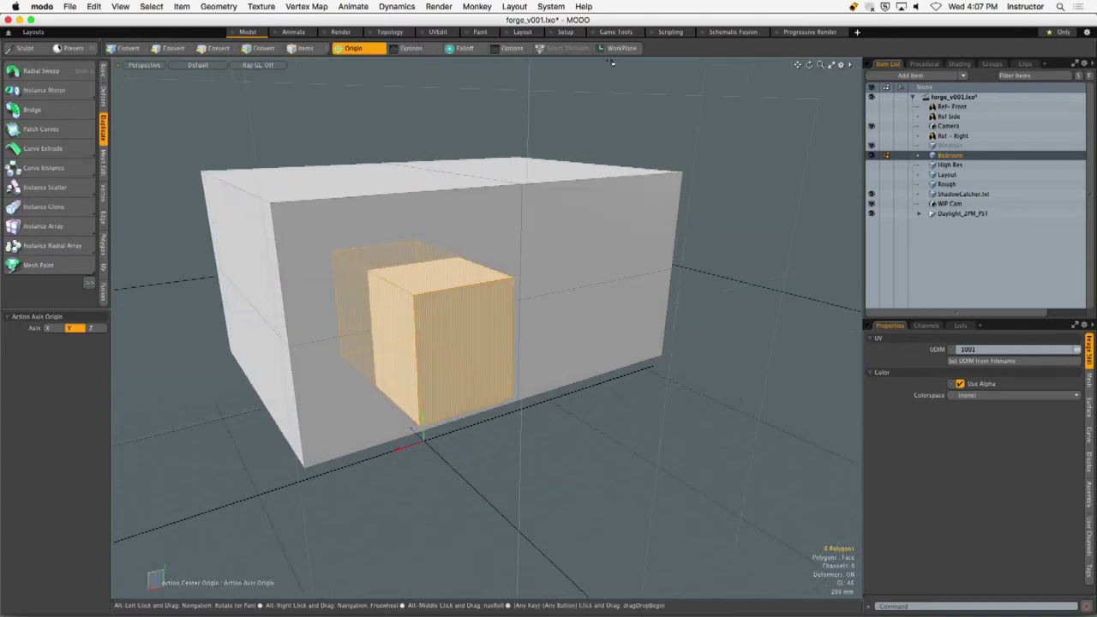
click(613, 51)
click(591, 127)
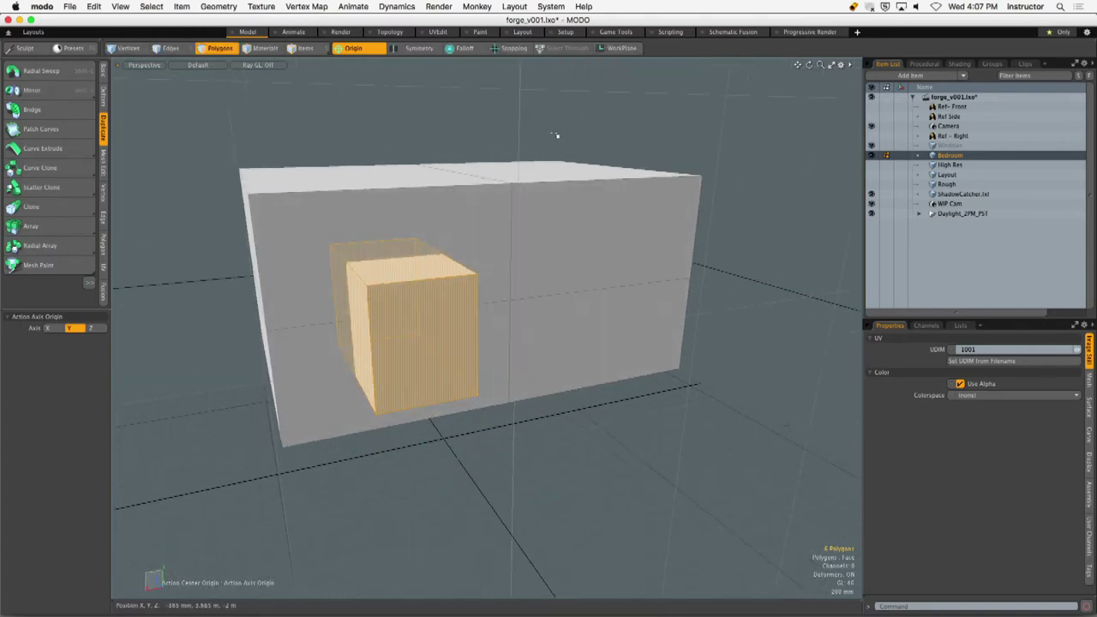
Clear the Origin action center setting.
mouse_move(436, 190)
alt+mouse_down()
mouse_move(495, 171)
mouse_move(423, 196)
alt+mouse_up()
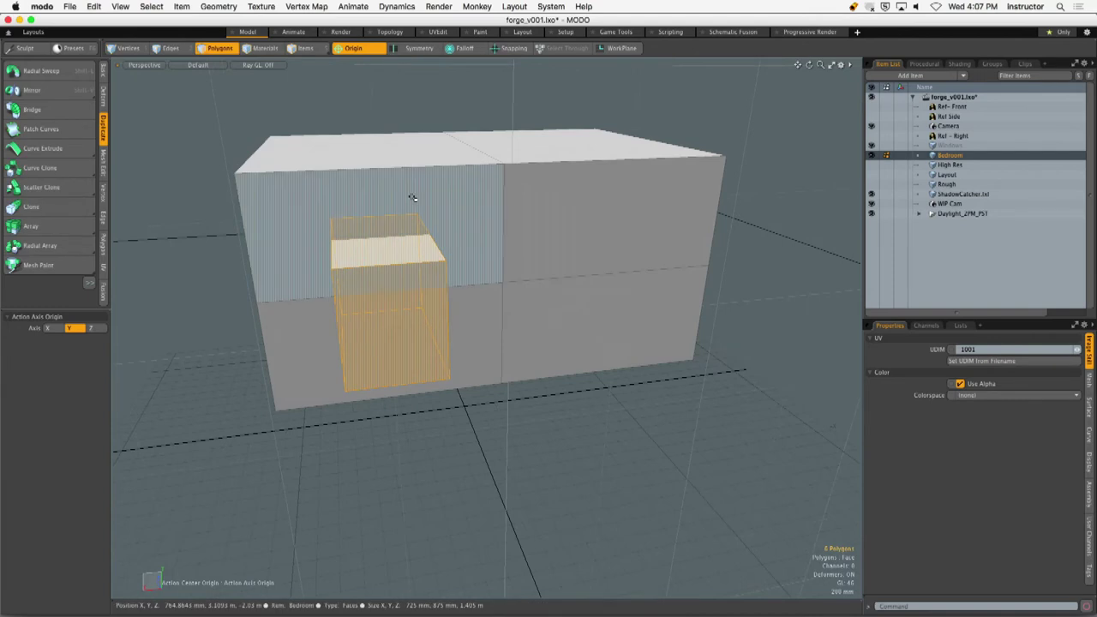
click(359, 49)
click(356, 67)
Try to mirror the window block along the X axis, moving the mirror centre by eye to the long wall's centre edge.
alt+drag(357, 67, 448, 196)
click(75, 91)
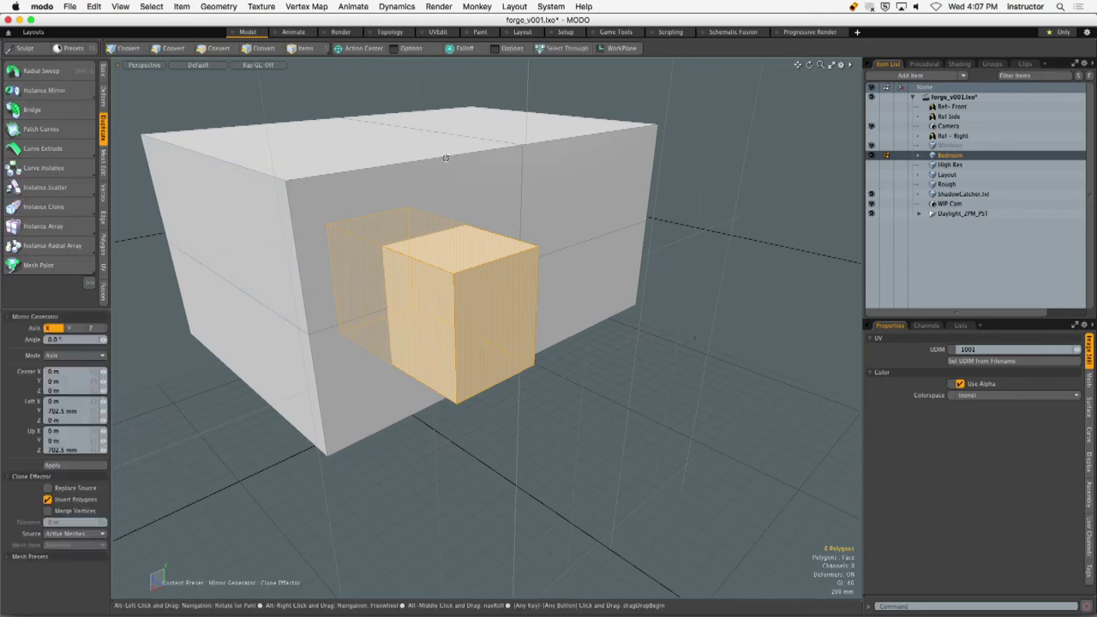
alt+drag(619, 224, 415, 278)
click(530, 269)
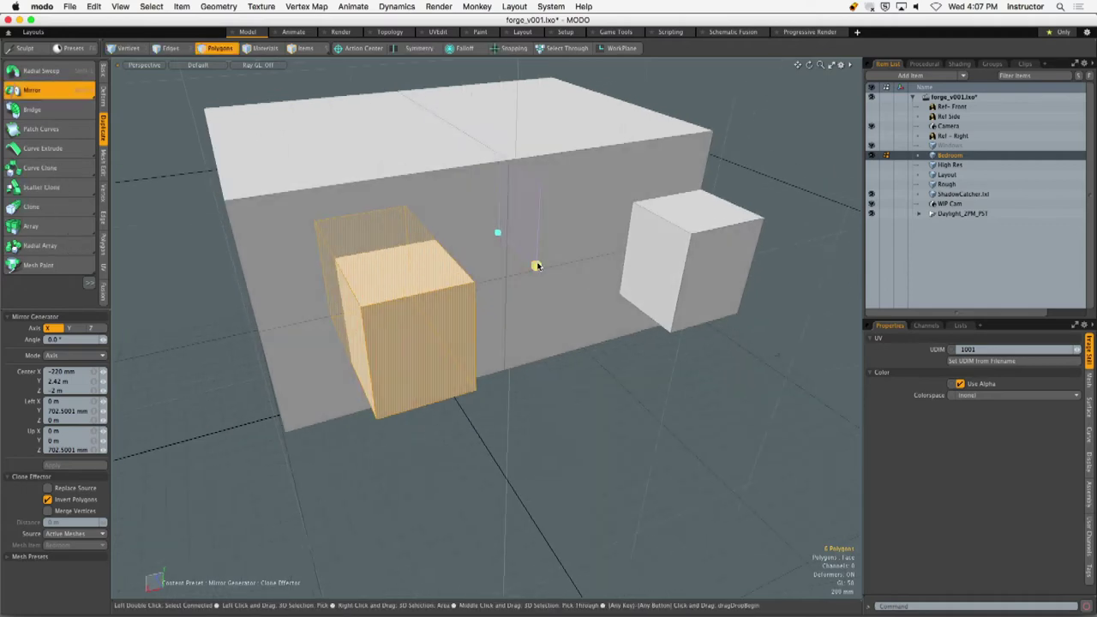
drag(532, 257, 504, 266)
alt+drag(504, 266, 456, 308)
scroll(484, 277, up, 6)
scroll(471, 269, down, 5)
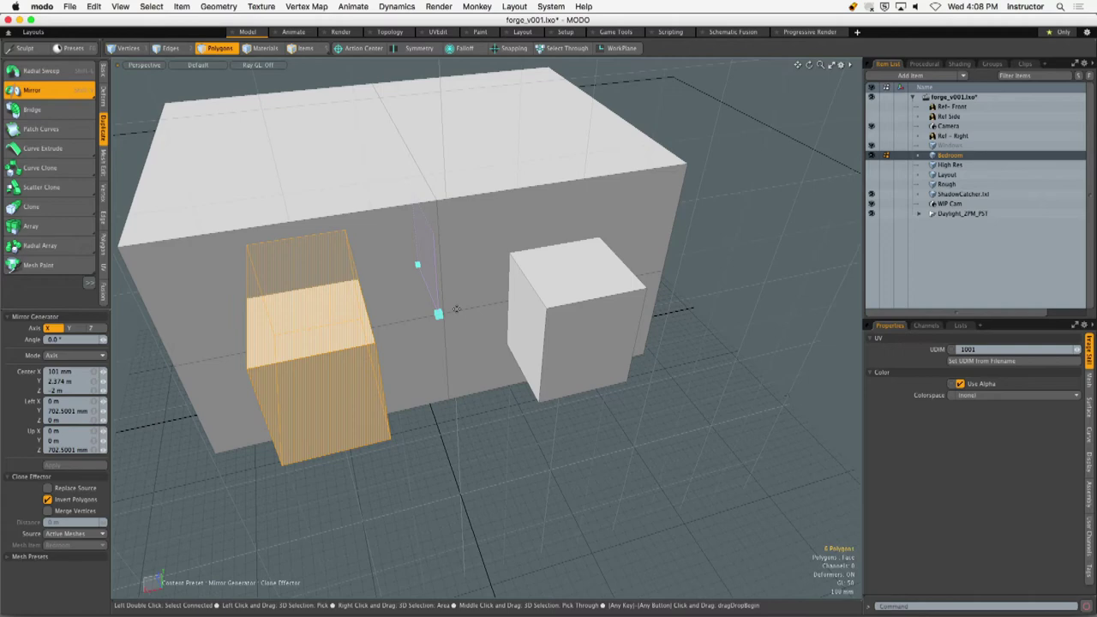
Undo the freehand mirror and drop the Mirror tool.
key(super+z)
key(super+z)
key(super+z)
key(super+z)
key(super+z)
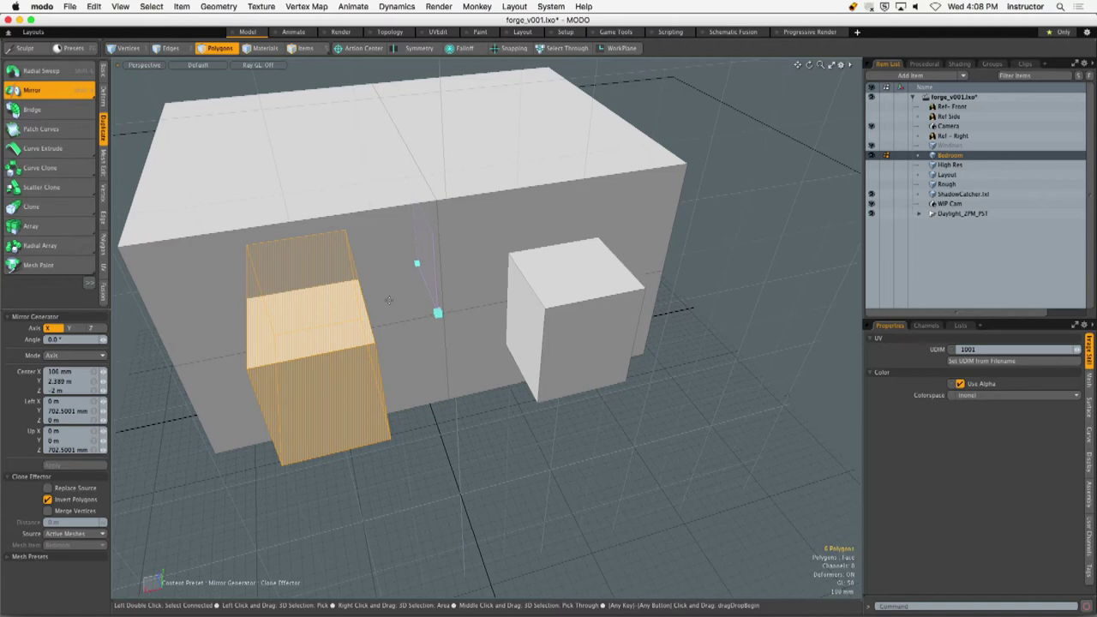
key(q)
key(super+z)
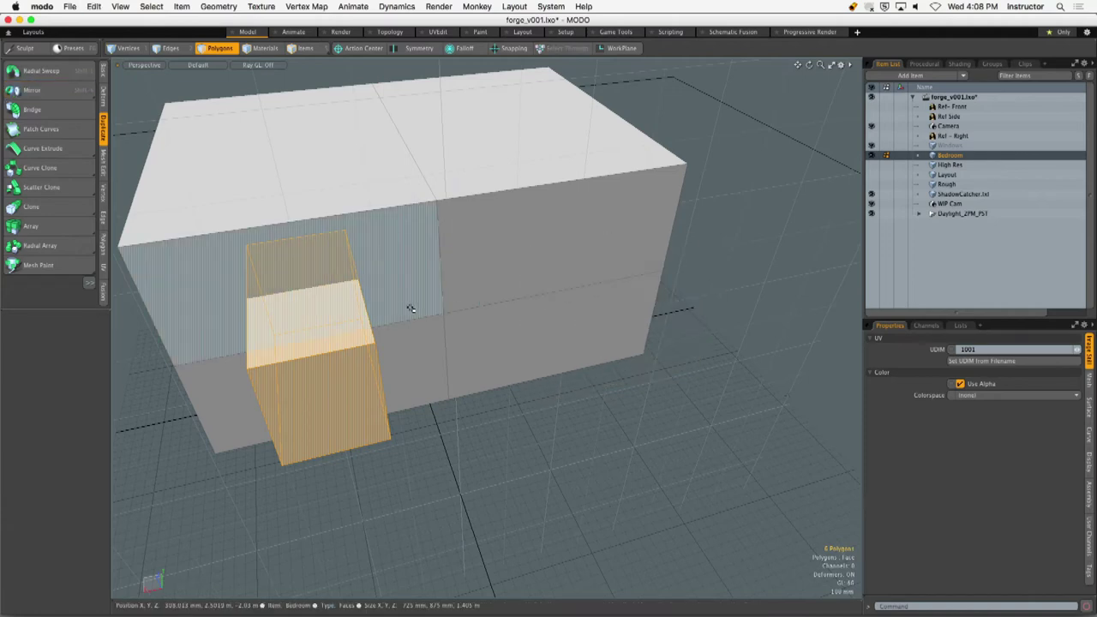
Turn on snapping and open its options.
alt+drag(500, 369, 495, 334)
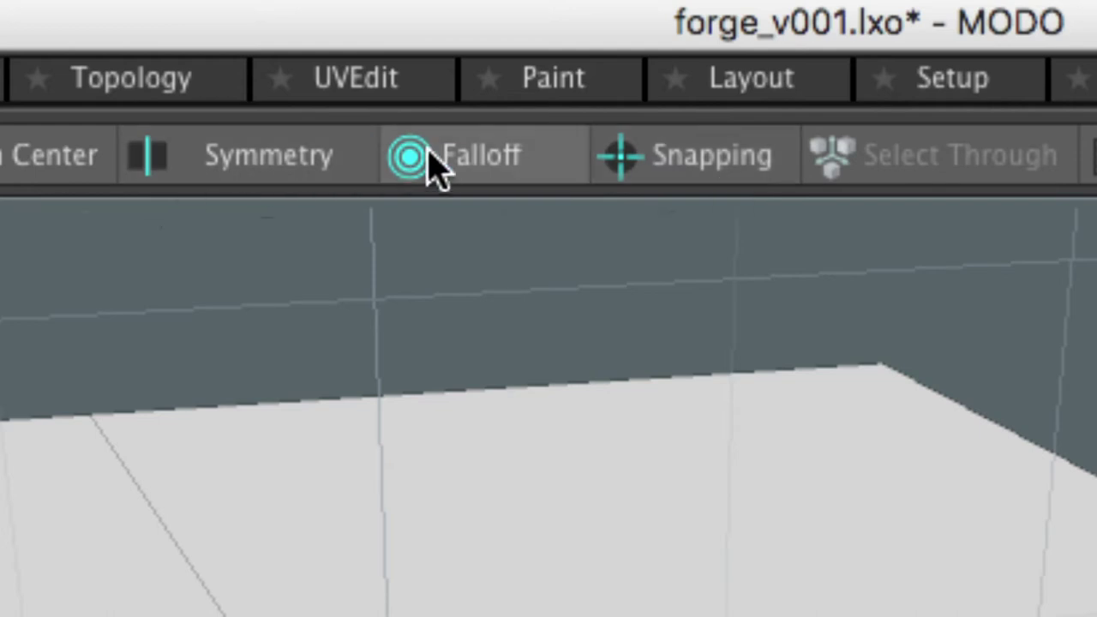
click(708, 158)
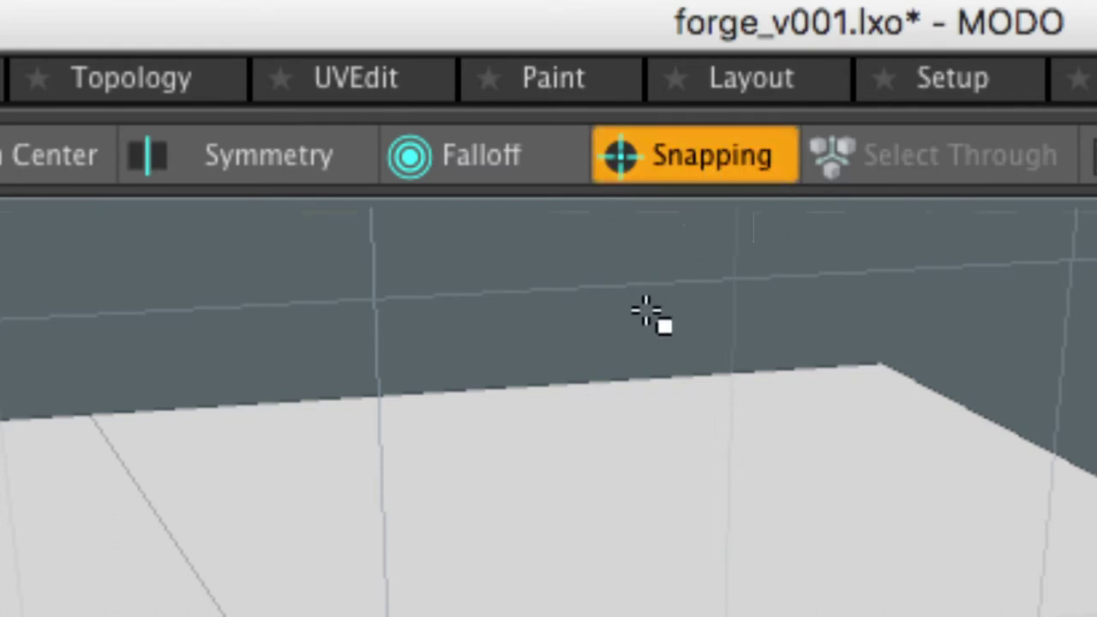
key(x)
key(x)
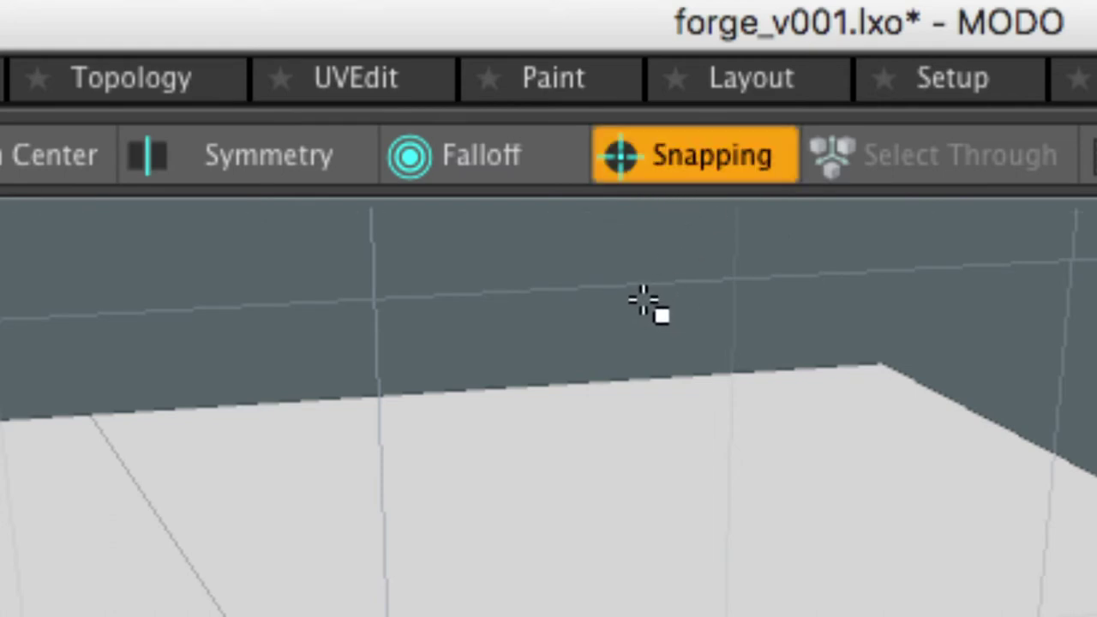
key(x)
key(x)
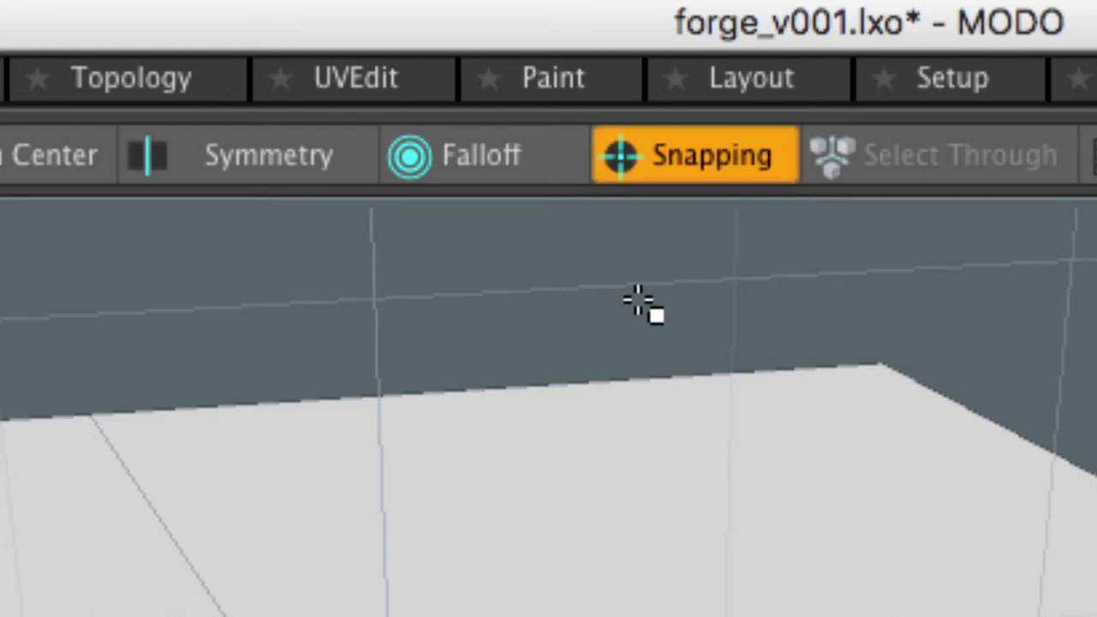
key(x)
key(x)
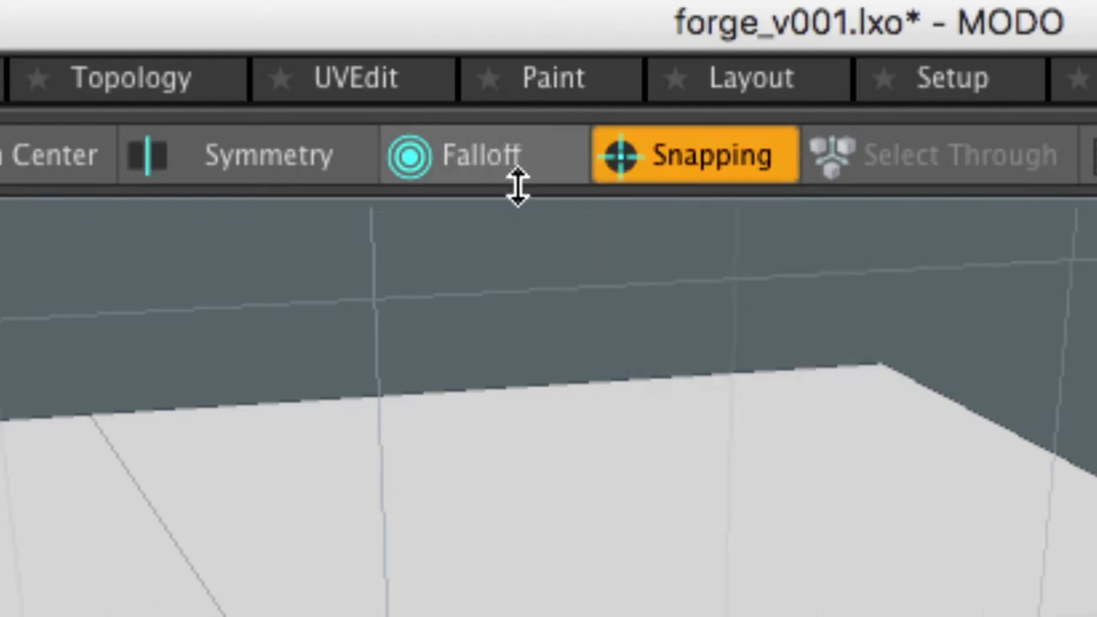
key(ctrl)
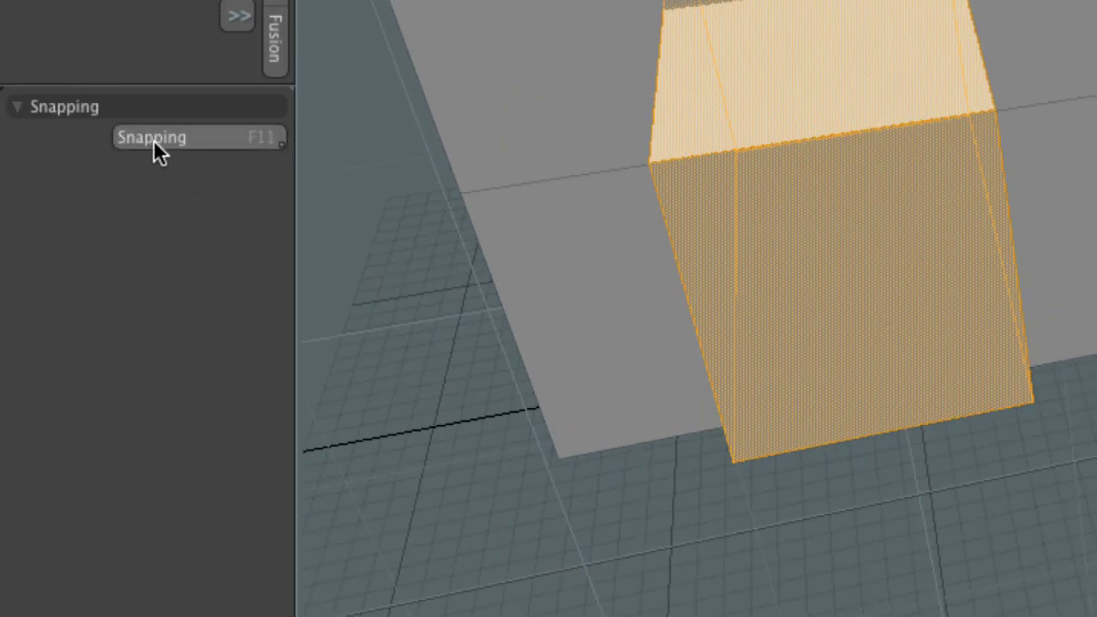
click(178, 140)
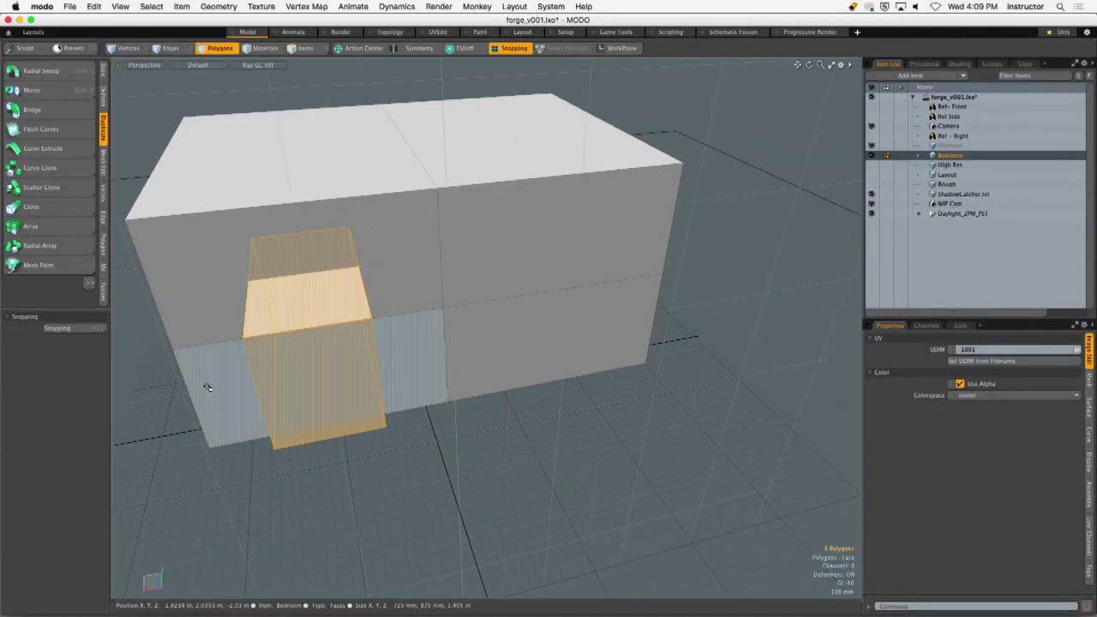
Mirror the window block along X, snapping the mirror centre to the upper vertex of the long wall's centre edge.
click(72, 92)
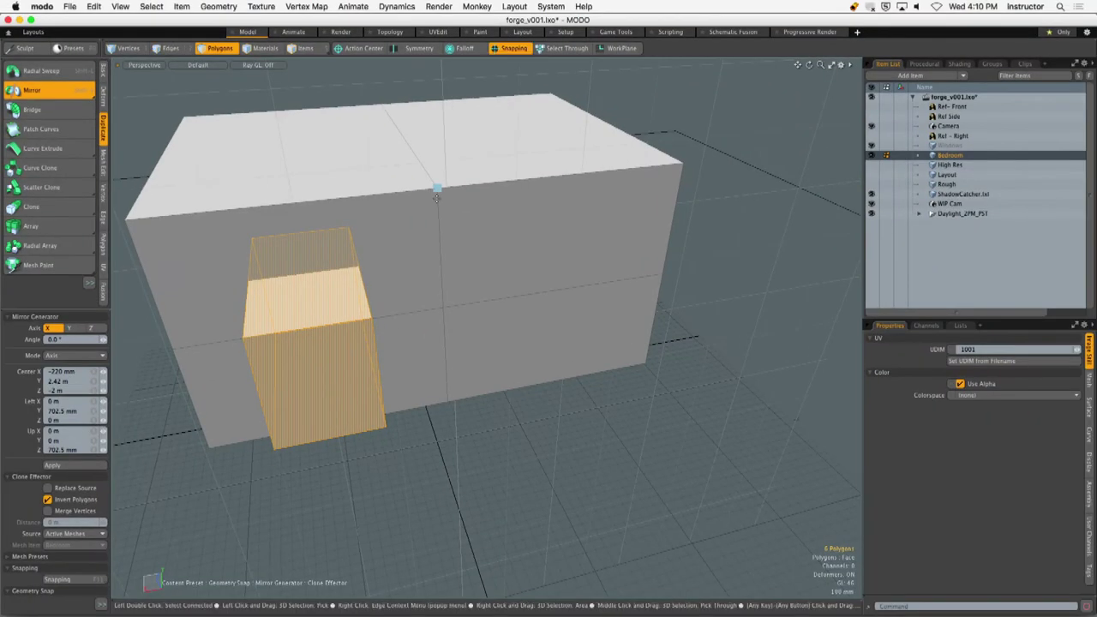
click(436, 196)
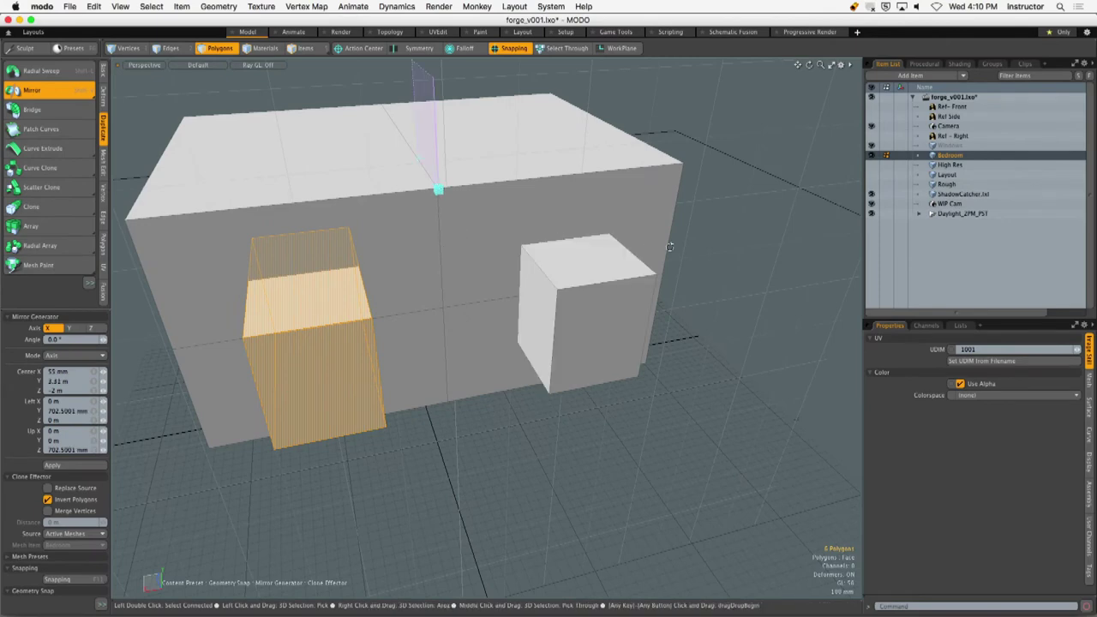
alt+drag(671, 248, 571, 247)
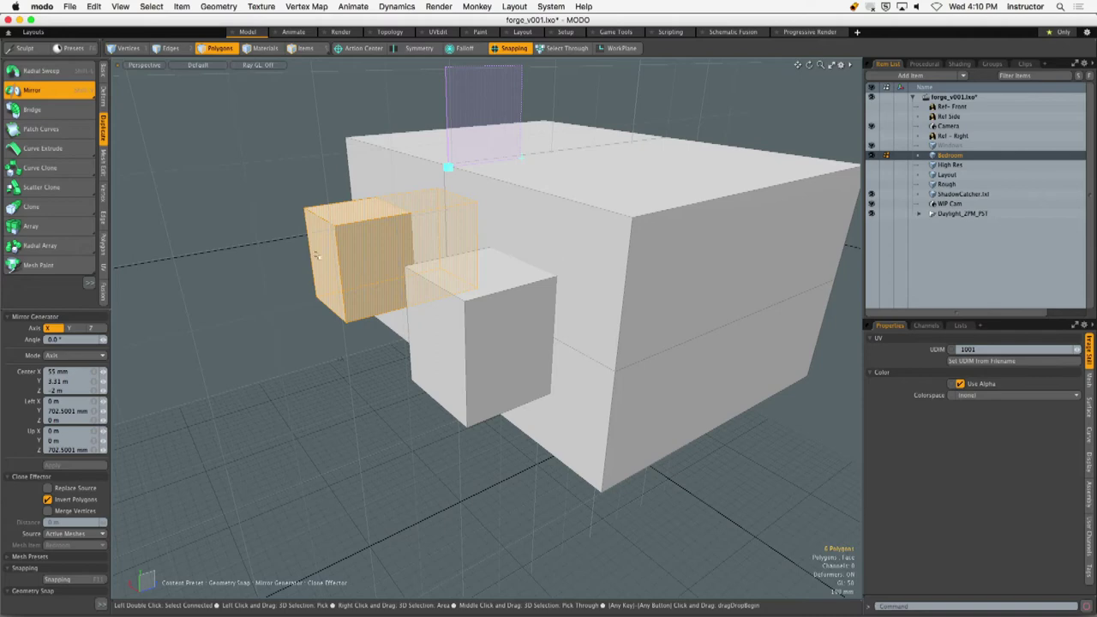
key(q)
Examine the original and mirrored window blocks on the long wall from several sides, then clear the selection.
click(331, 152)
alt+drag(331, 152, 326, 308)
double_click(559, 285)
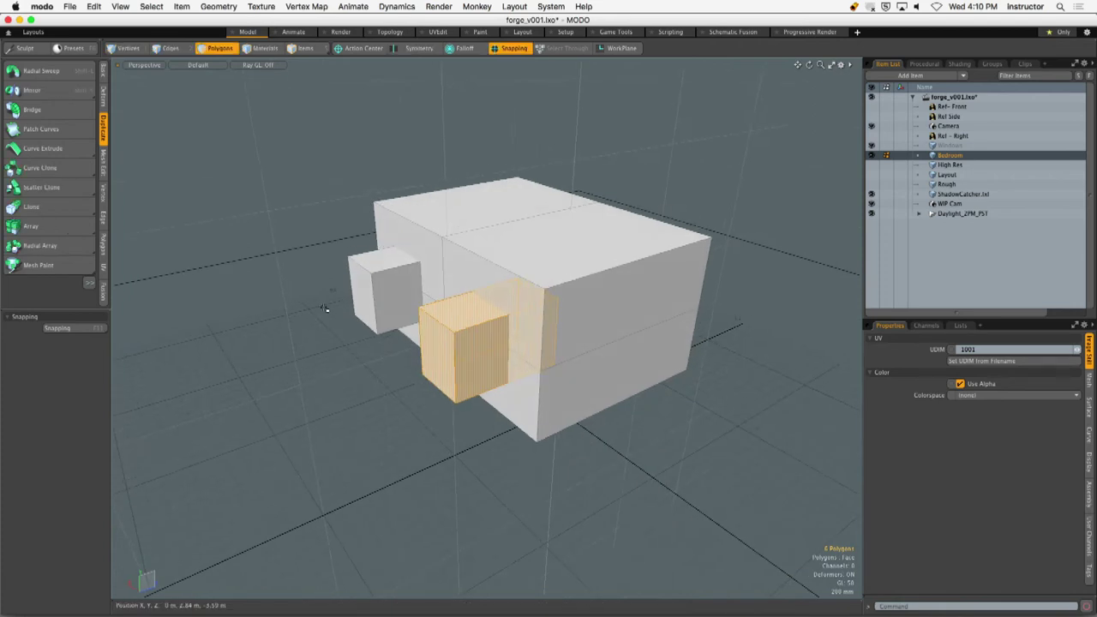
click(330, 180)
alt+drag(331, 181, 557, 380)
click(489, 328)
double_click(623, 299)
shift+double_click(482, 352)
click(557, 385)
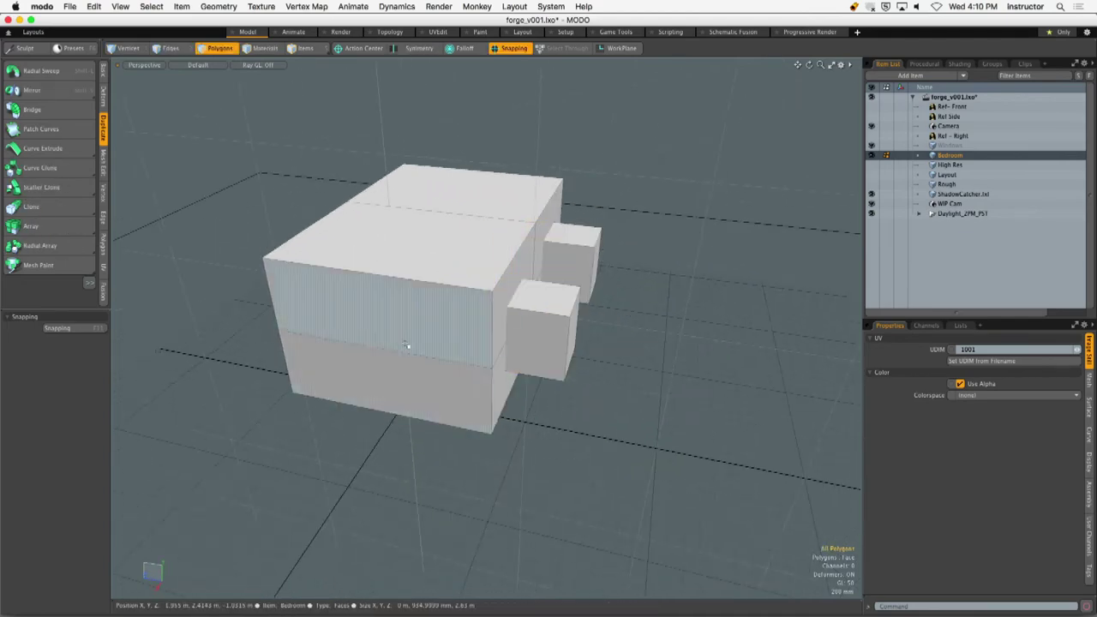
Examine the end wall by selecting its two polygons and checking its edges in edge mode, then clear the selection.
drag(406, 345, 380, 399)
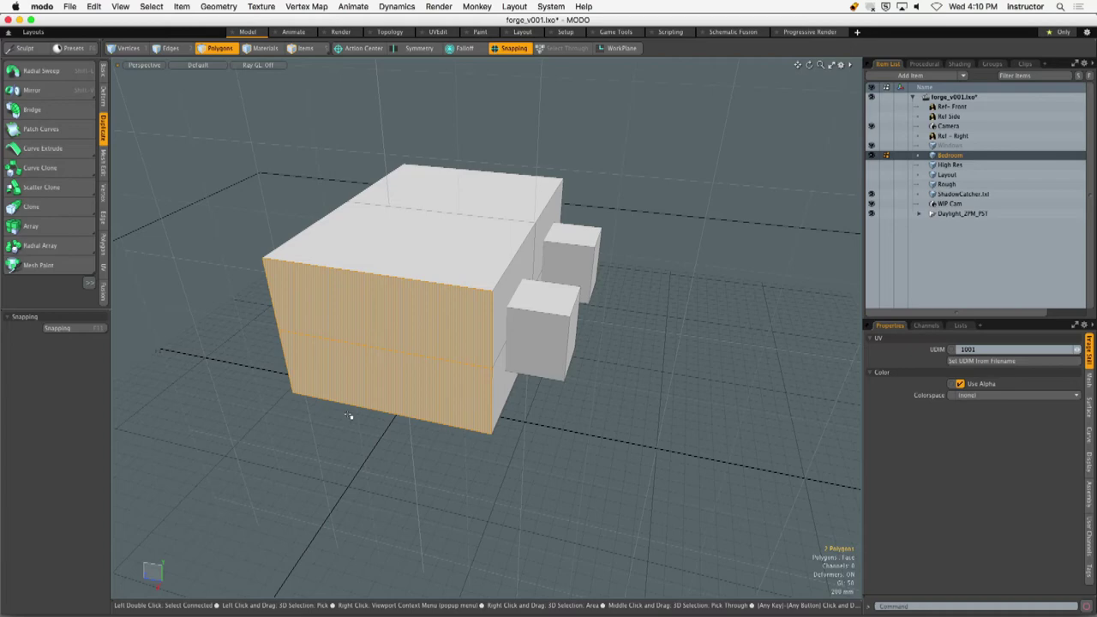
key(2)
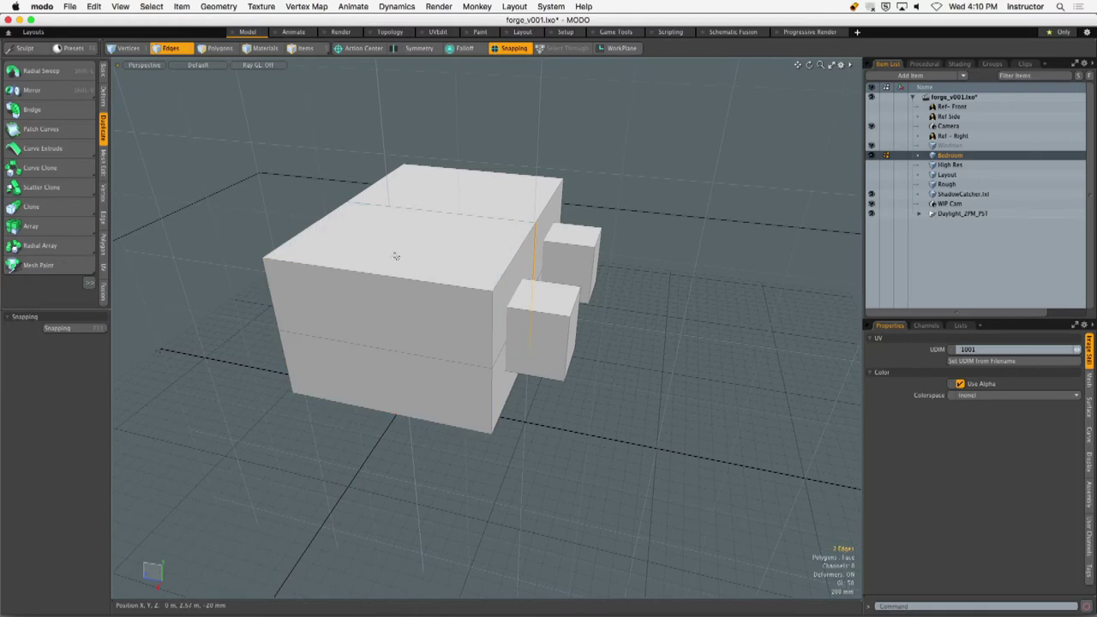
click(396, 304)
click(376, 430)
click(374, 410)
alt+drag(450, 274, 438, 293)
key(alt+3)
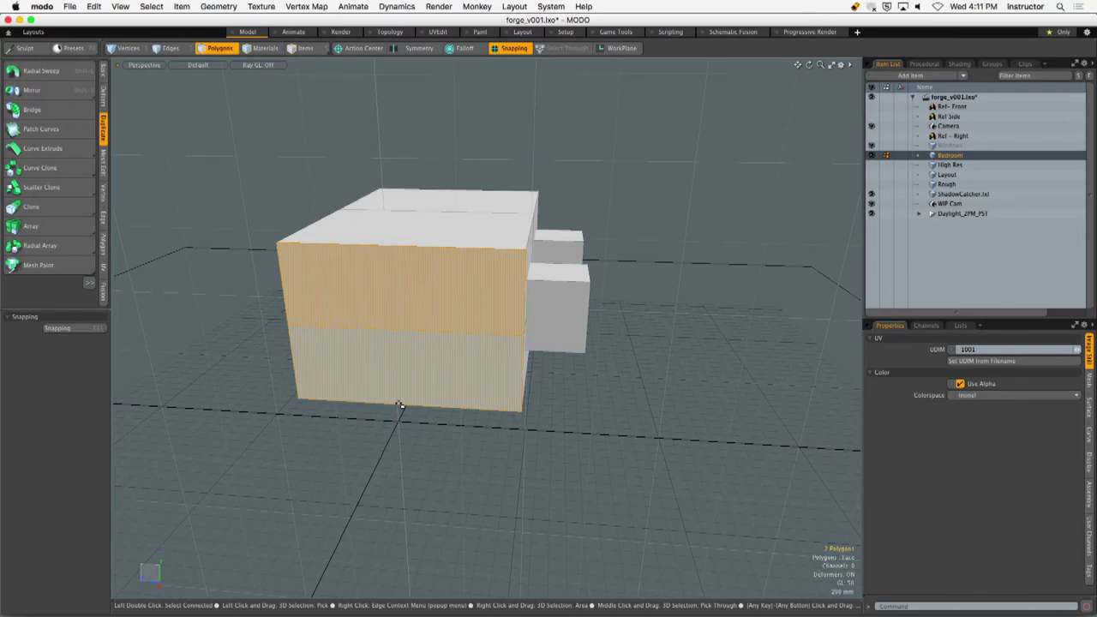
click(647, 140)
Select the whole window block on the long wall nearest the end wall, then copy and paste it in place.
alt+drag(647, 140, 651, 266)
alt+drag(651, 266, 475, 314)
double_click(577, 301)
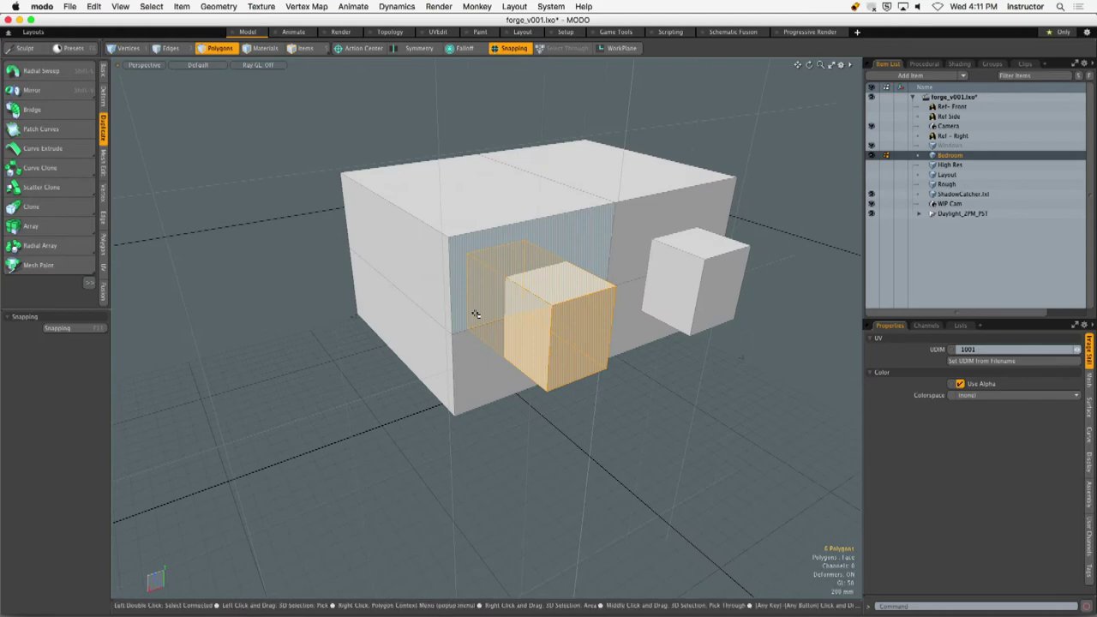
alt+drag(657, 296, 610, 291)
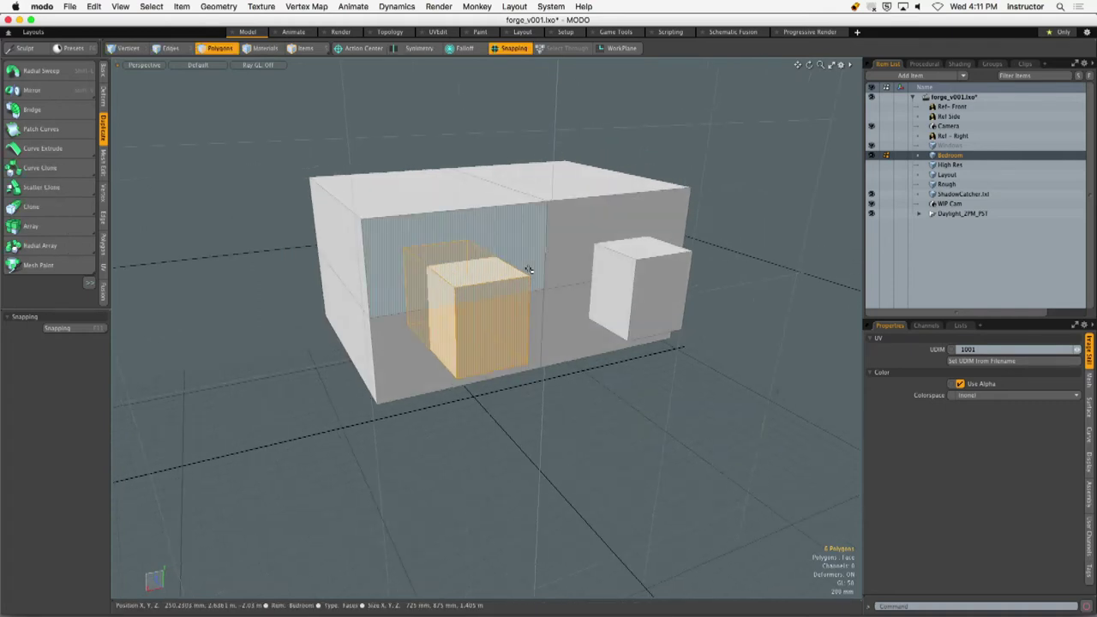
alt+drag(528, 270, 426, 286)
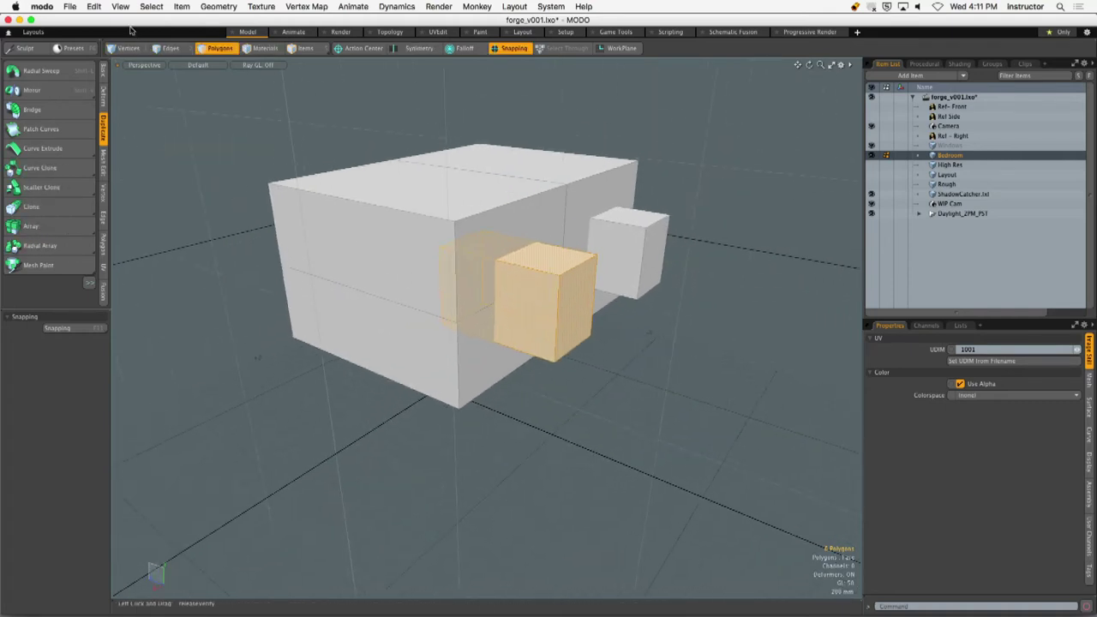
click(95, 6)
click(95, 6)
click(94, 6)
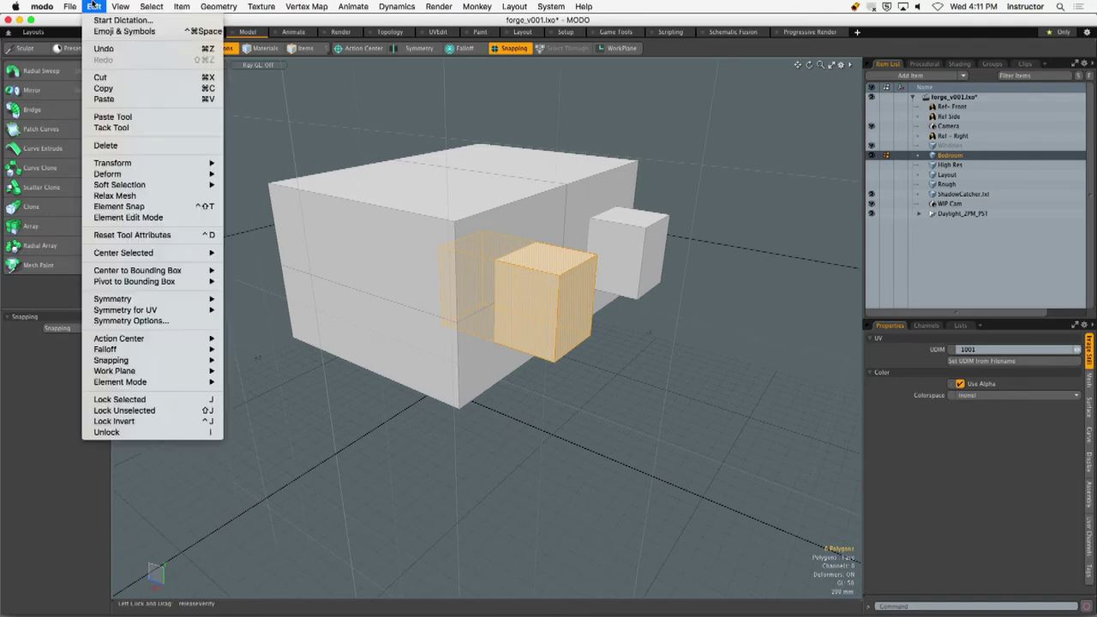
click(104, 98)
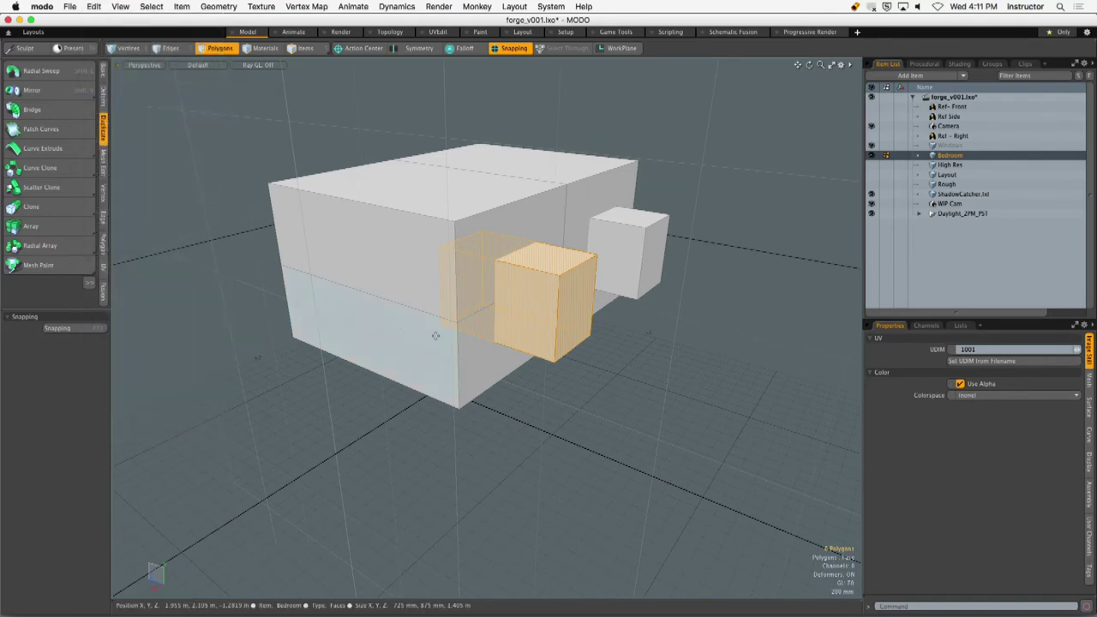
Rotate the pasted window block -90° about Y, turn snapping off, and move it about 953 mm in X and 1.17 m in Z.
key(e)
drag(438, 292, 508, 319)
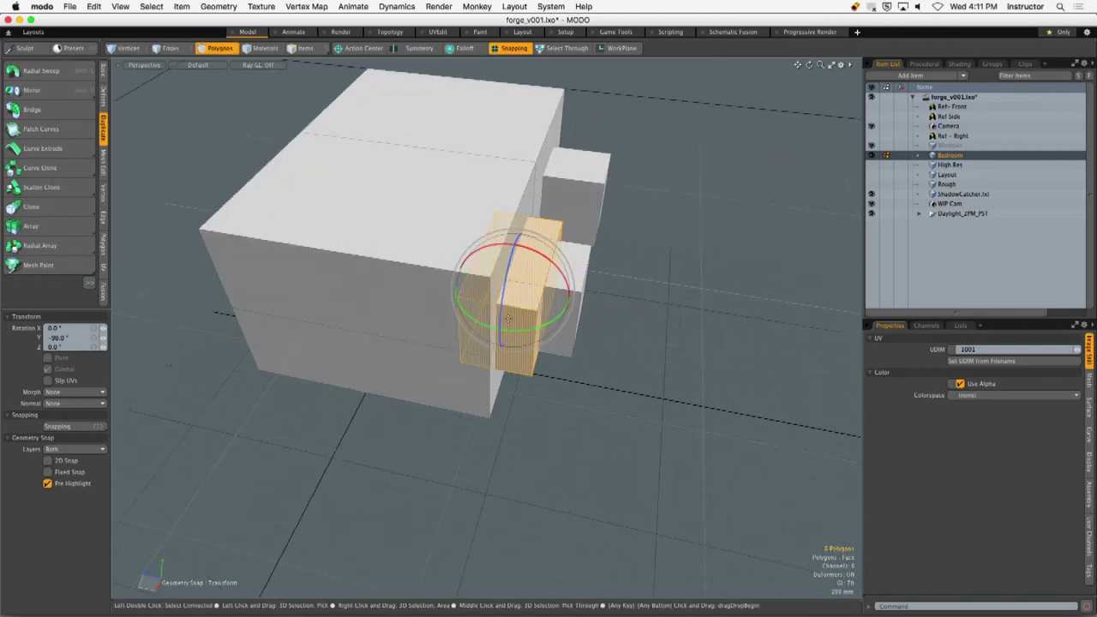
key(w)
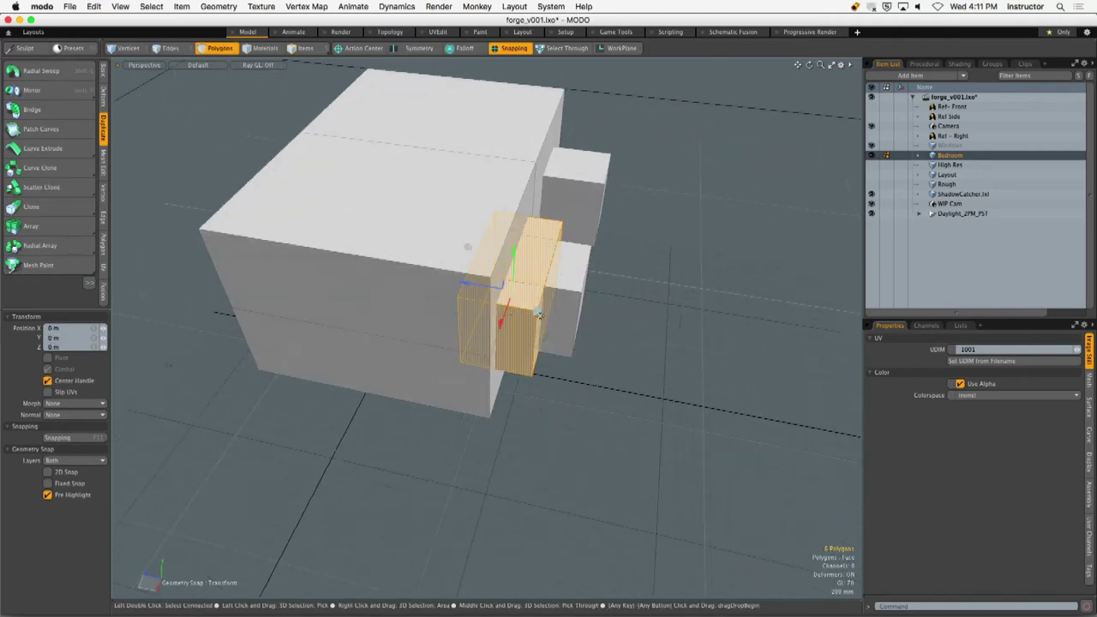
click(519, 53)
drag(458, 313, 450, 278)
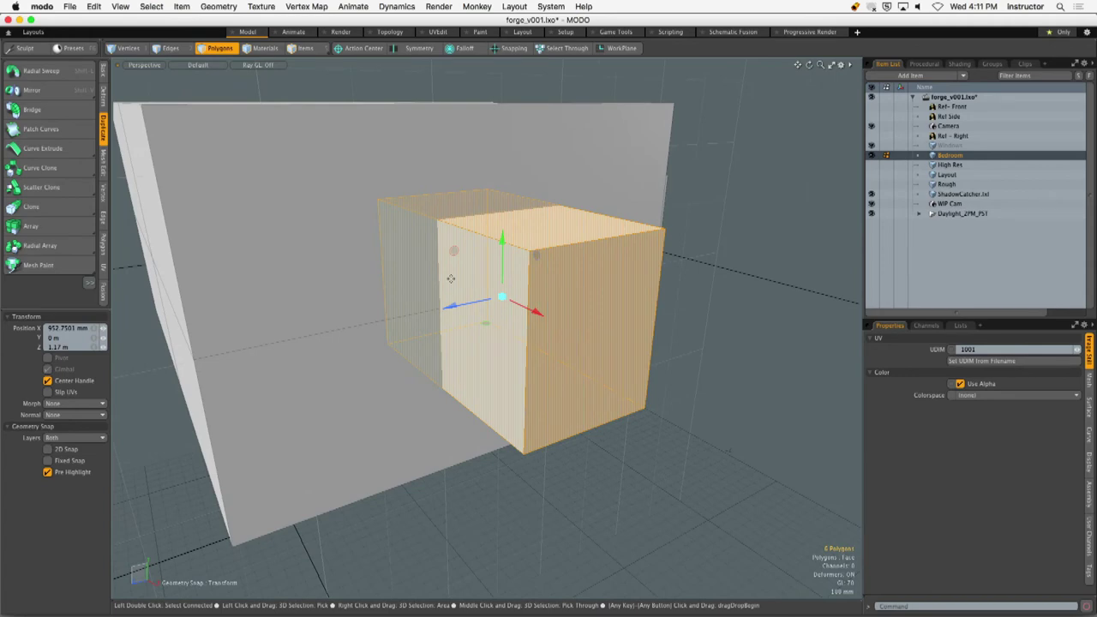
Try moving the window block lower on the end wall freehand, then undo that move and drop the tool.
ctrl+alt+drag(349, 255, 251, 257)
drag(318, 226, 328, 304)
key(q)
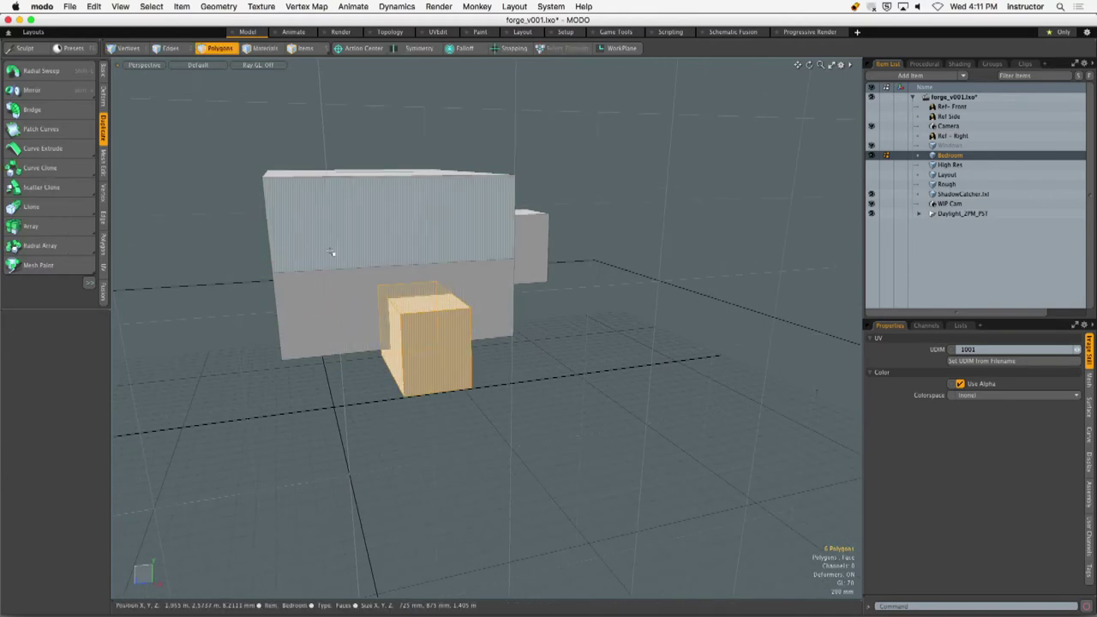
key(super+z)
key(q)
Select and clear the end wall's two polygons, then select the whole window block on that wall.
click(330, 244)
drag(332, 246, 259, 313)
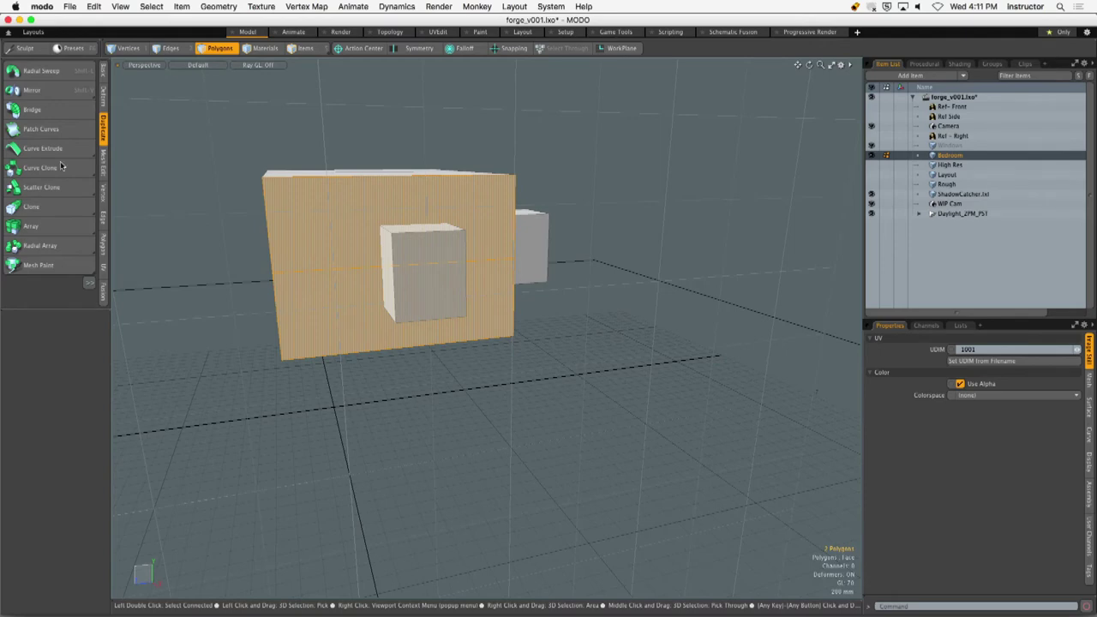
click(103, 83)
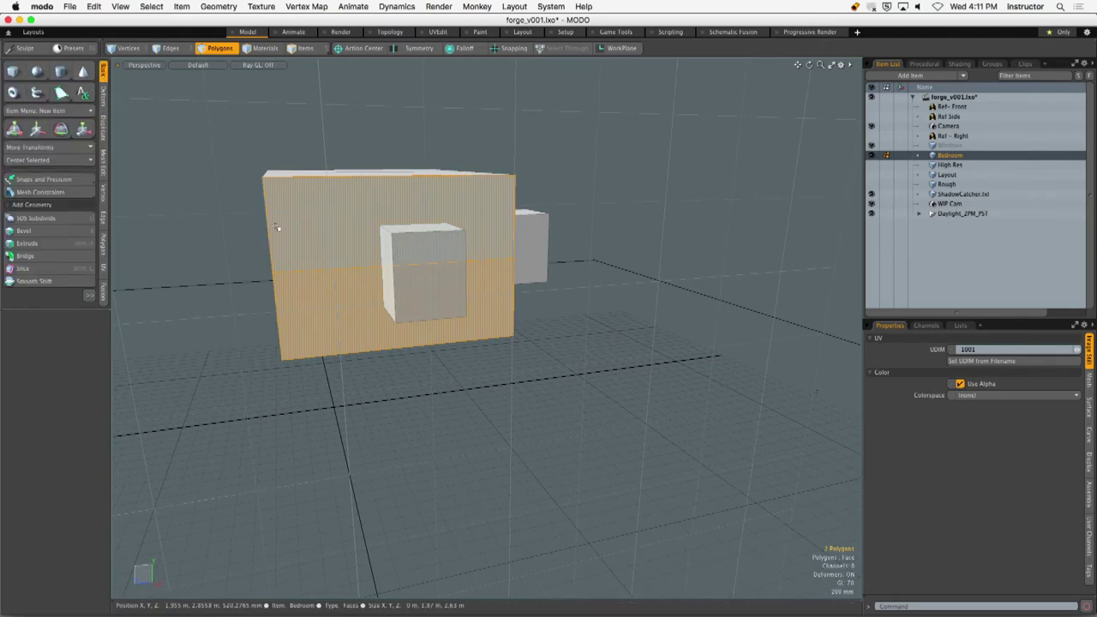
click(643, 264)
scroll(468, 253, up, 3)
alt+drag(468, 253, 488, 256)
double_click(426, 281)
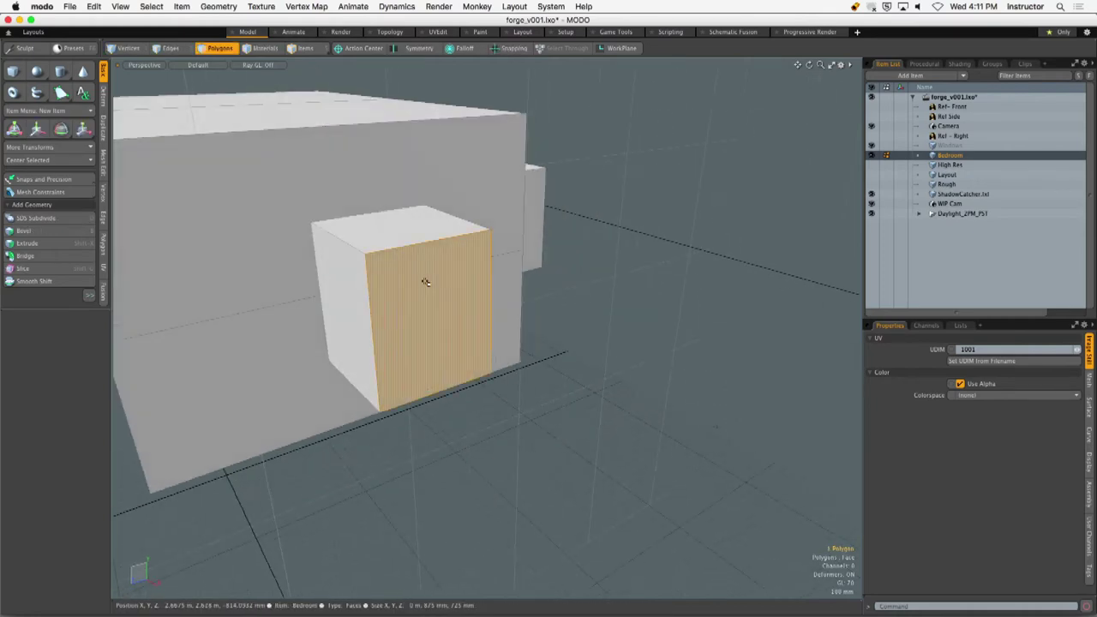
alt+drag(428, 281, 538, 272)
alt+drag(424, 268, 424, 210)
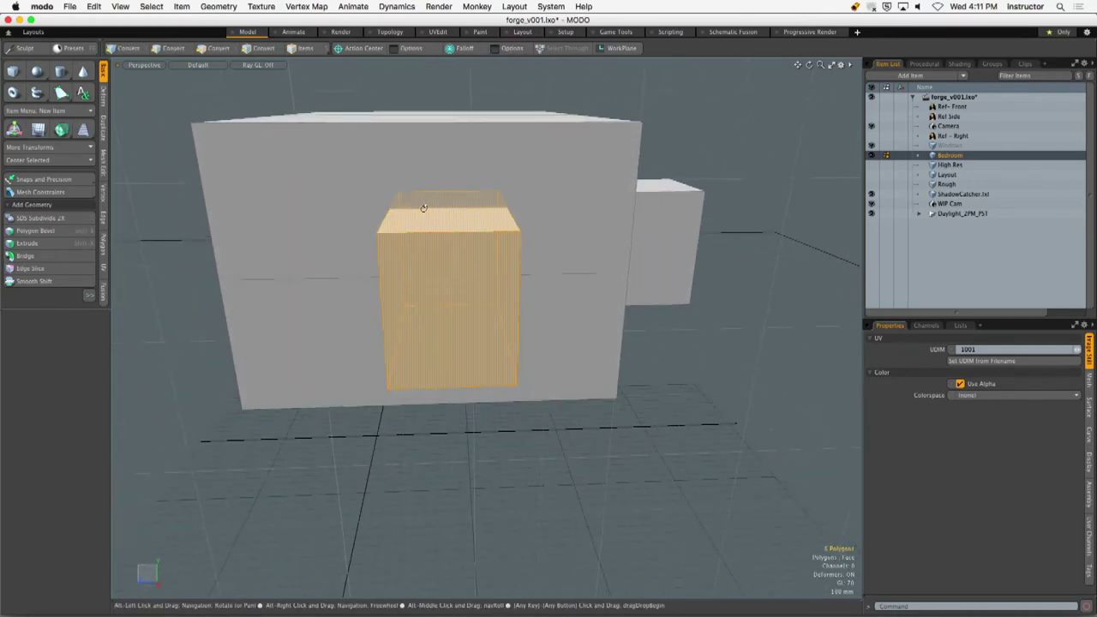
Turn on snapping and enable the Edge Center snap type.
click(511, 49)
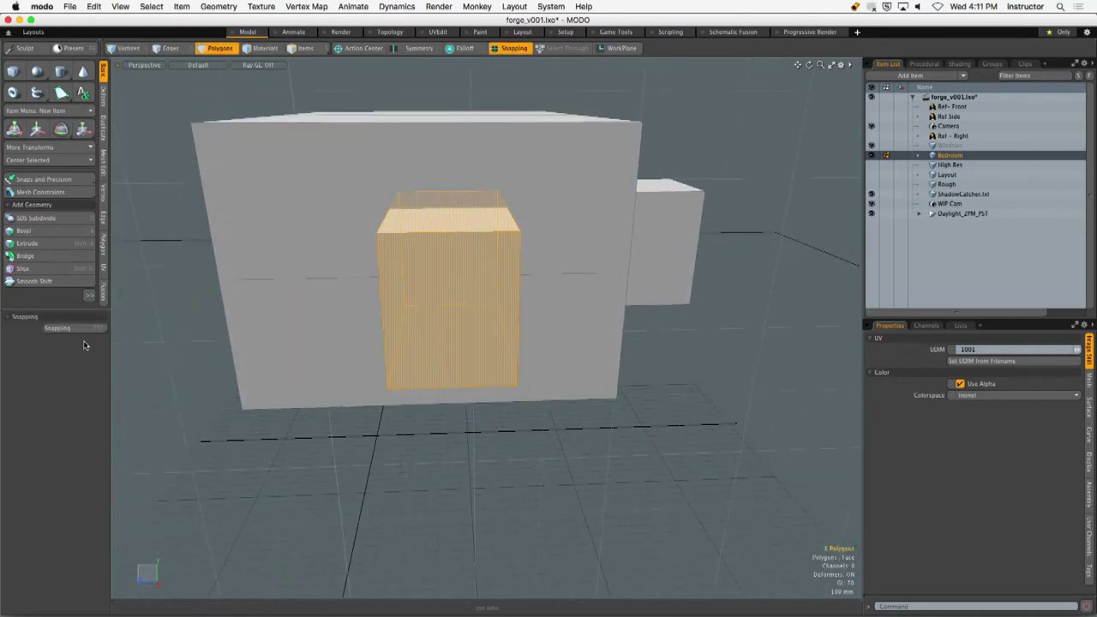
click(73, 332)
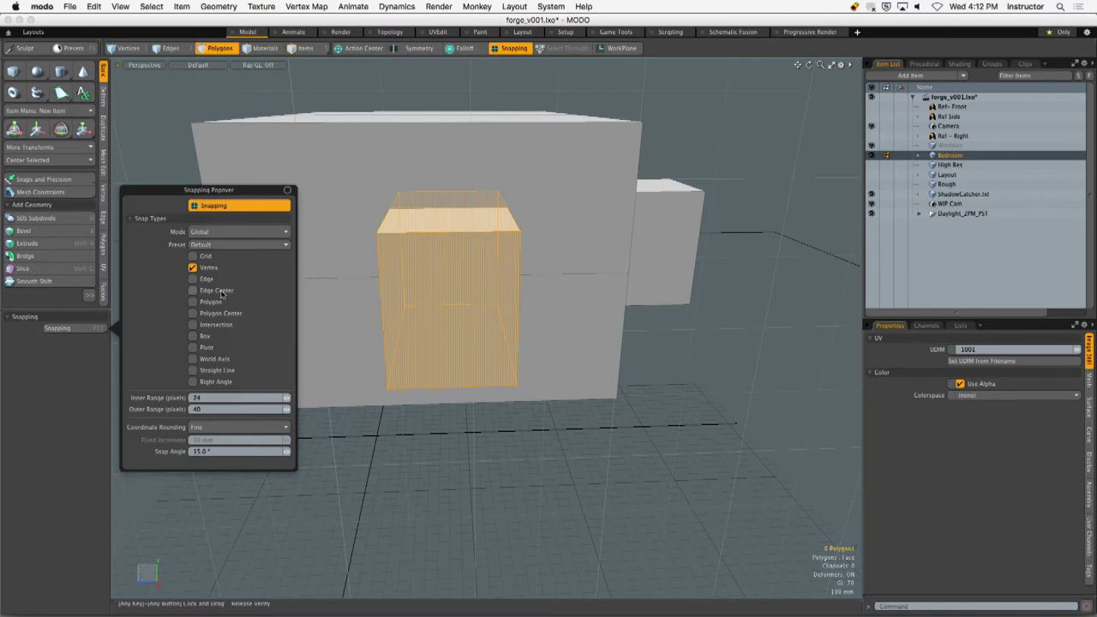
click(221, 291)
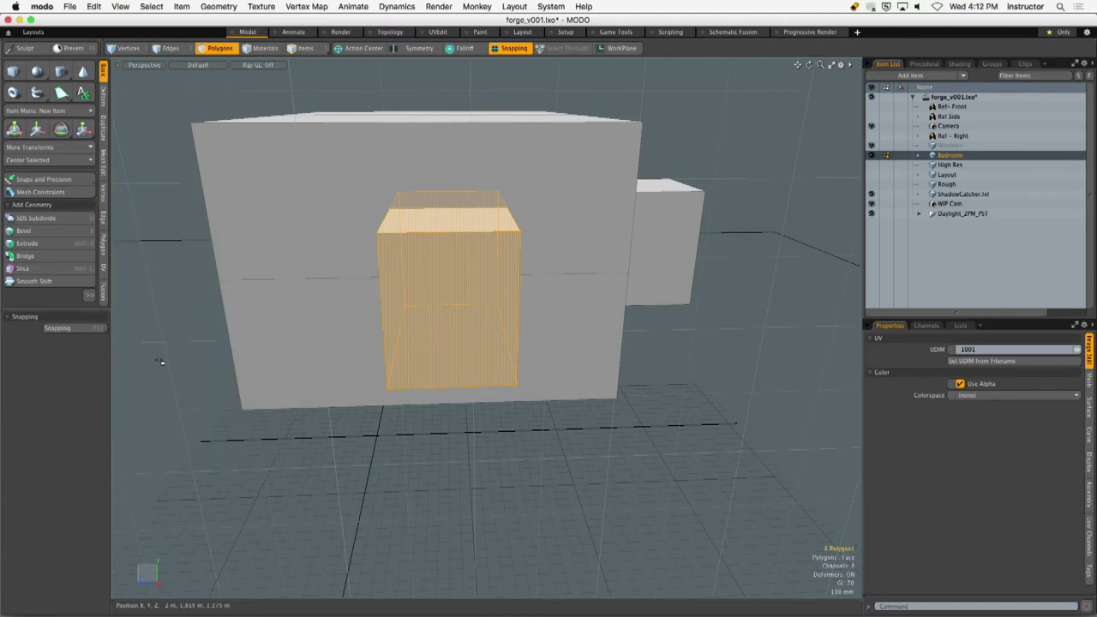
Activate the Move tool on the window block and snap its handle to the centre of the block's upper outer edge.
mouse_move(424, 267)
alt+shift+mouse_down()
mouse_move(403, 286)
mouse_move(433, 278)
alt+shift+mouse_up()
alt+drag(432, 279, 472, 269)
key(w)
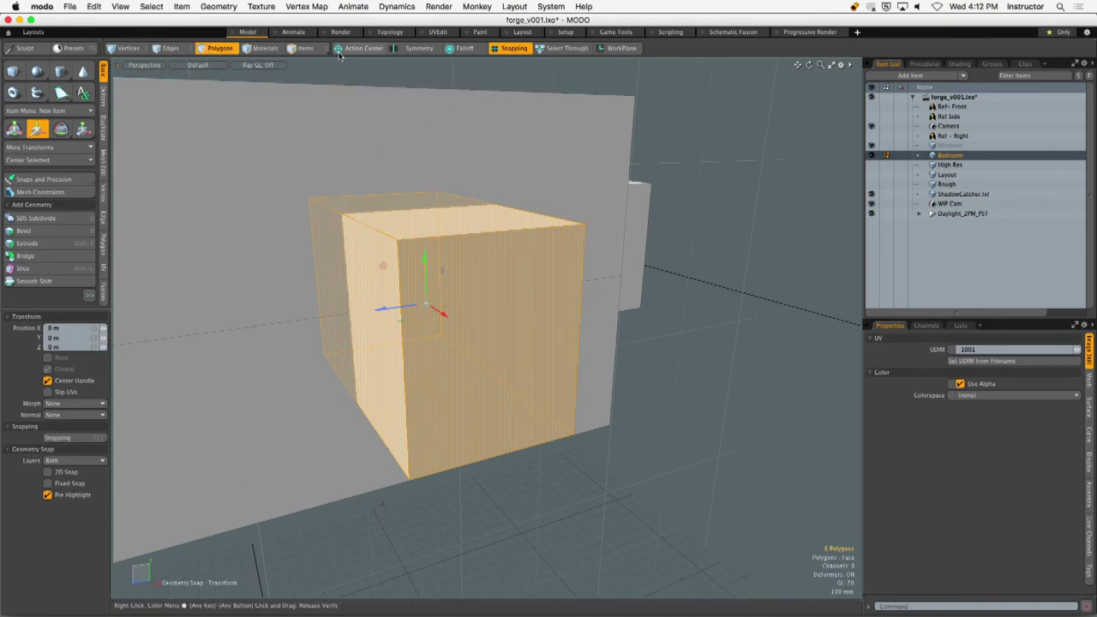
alt+drag(478, 304, 446, 310)
click(530, 339)
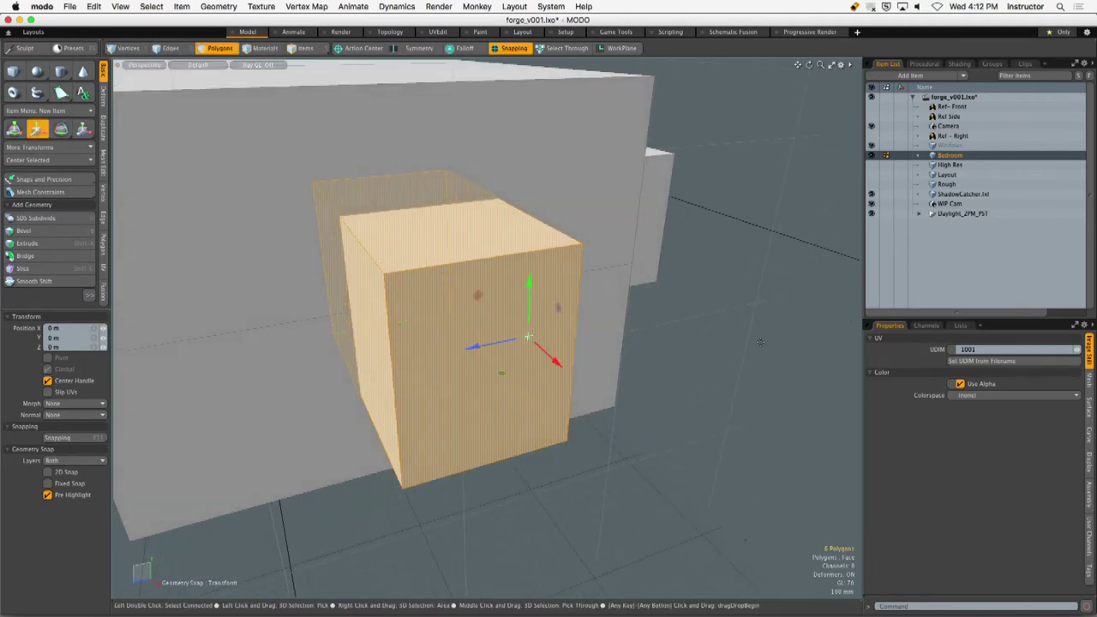
click(769, 348)
click(688, 462)
click(737, 360)
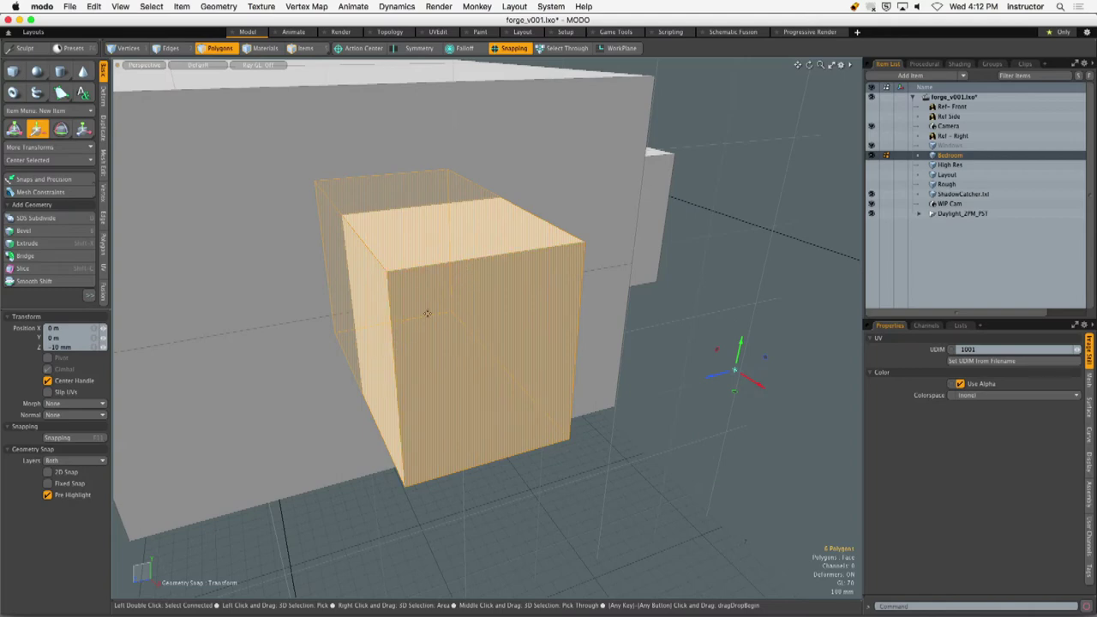
click(495, 255)
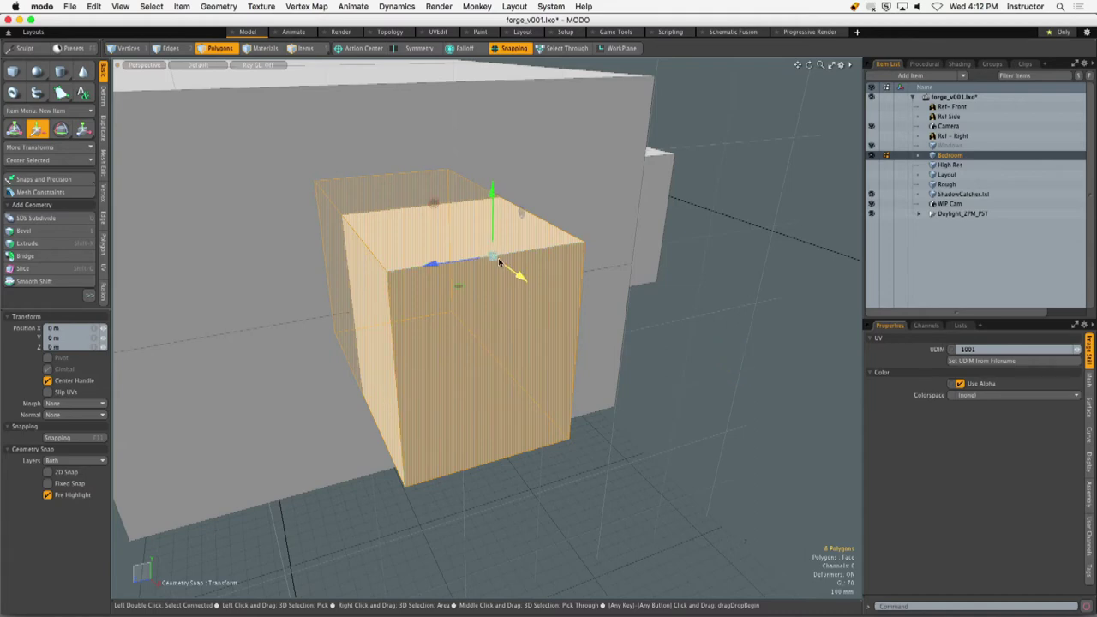
Centre the window block across the end wall along Z, snapping to the centre of the wall's upper edge.
alt+drag(507, 282, 446, 221)
scroll(463, 282, down, 4)
scroll(447, 292, up, 2)
alt+drag(472, 318, 438, 347)
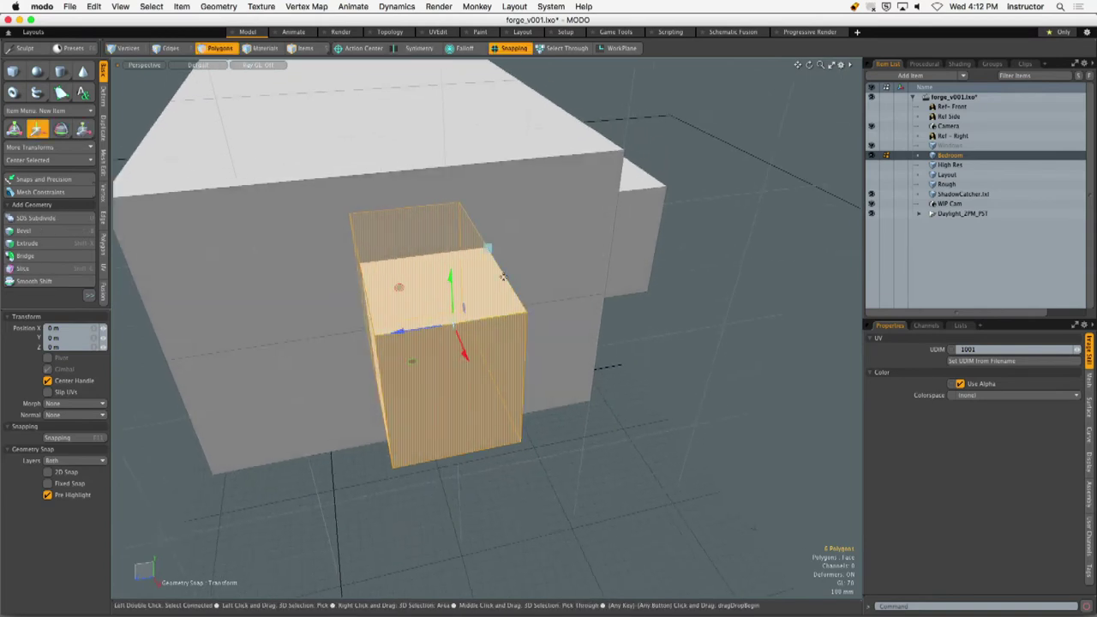
drag(420, 328, 305, 195)
alt+drag(538, 453, 233, 399)
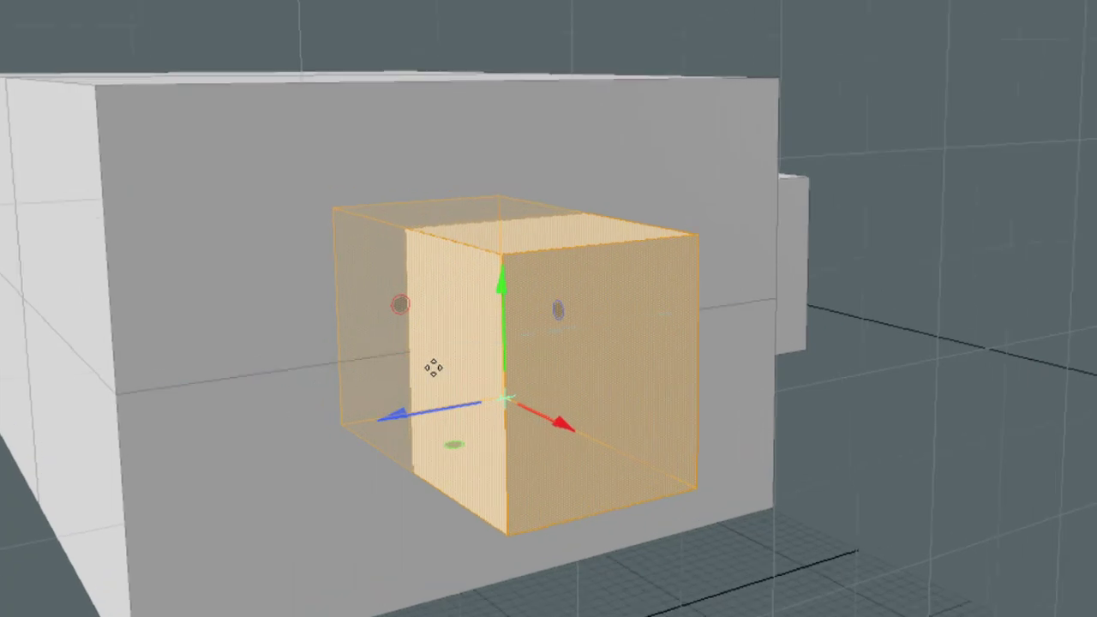
Move the window block about -5 mm in Y to align its vertical edge centre with the wall's mid-height, then clear the selection.
drag(392, 381, 378, 541)
drag(508, 570, 619, 400)
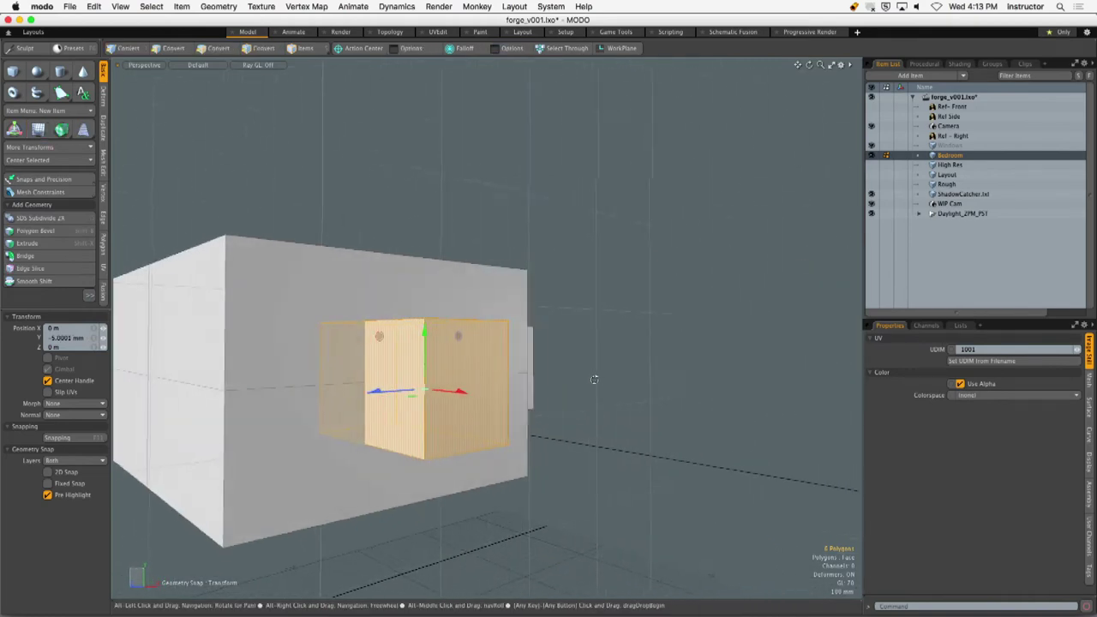
key(Escape)
key(Escape)
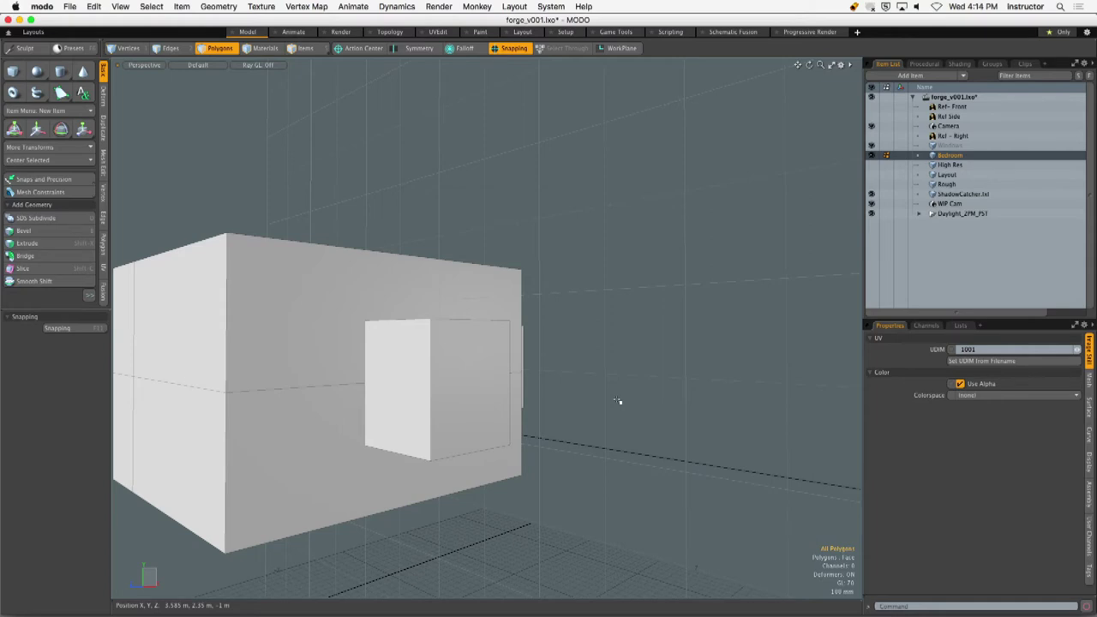
Turn snapping off, isolate the end-wall window block, select its inner end face, and unhide the rest of the bedroom.
key(x)
alt+drag(617, 399, 368, 340)
double_click(400, 349)
scroll(401, 348, down, 3)
key(shift+h)
click(485, 297)
alt+drag(485, 296, 420, 306)
key(u)
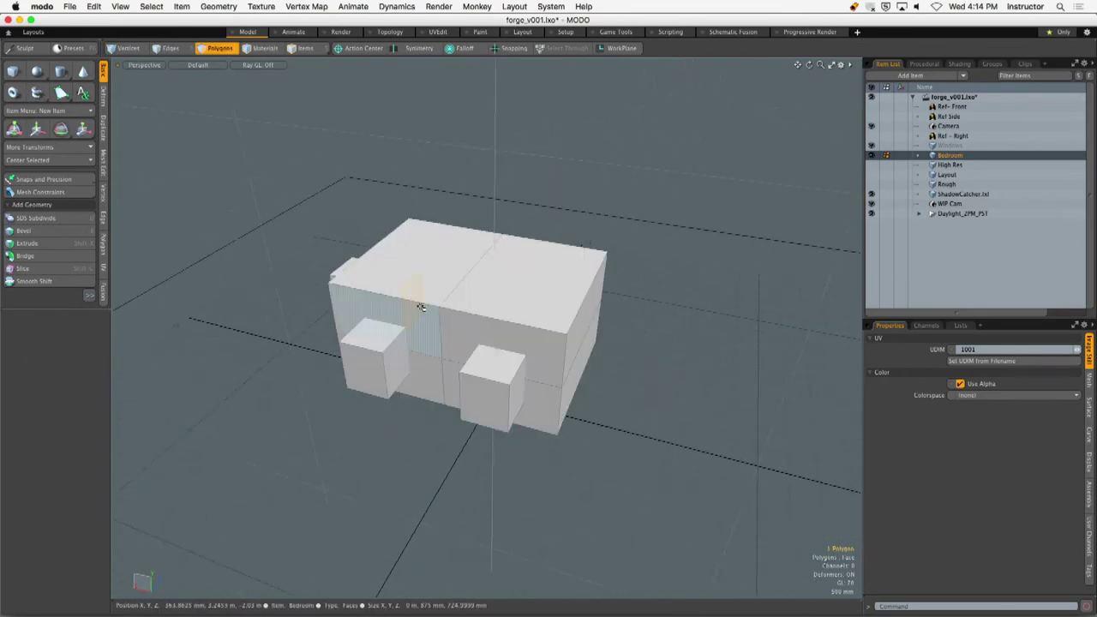
Move the selected inner face along X out through the opposite end wall, then clear the selection.
key(w)
drag(377, 295, 630, 359)
key(q)
click(619, 294)
alt+drag(619, 294, 469, 306)
scroll(496, 303, up, 3)
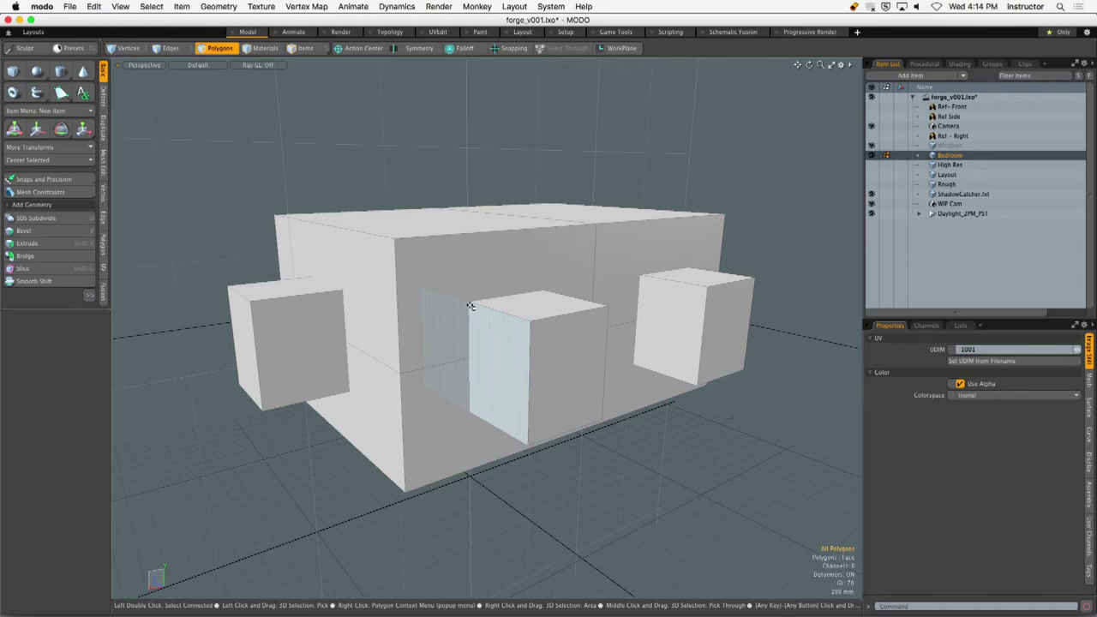
Examine the windowless long wall, selecting the two stacked polygons on one half of it, then clear the selection.
alt+drag(217, 263, 557, 304)
double_click(607, 367)
click(474, 394)
shift+click(483, 351)
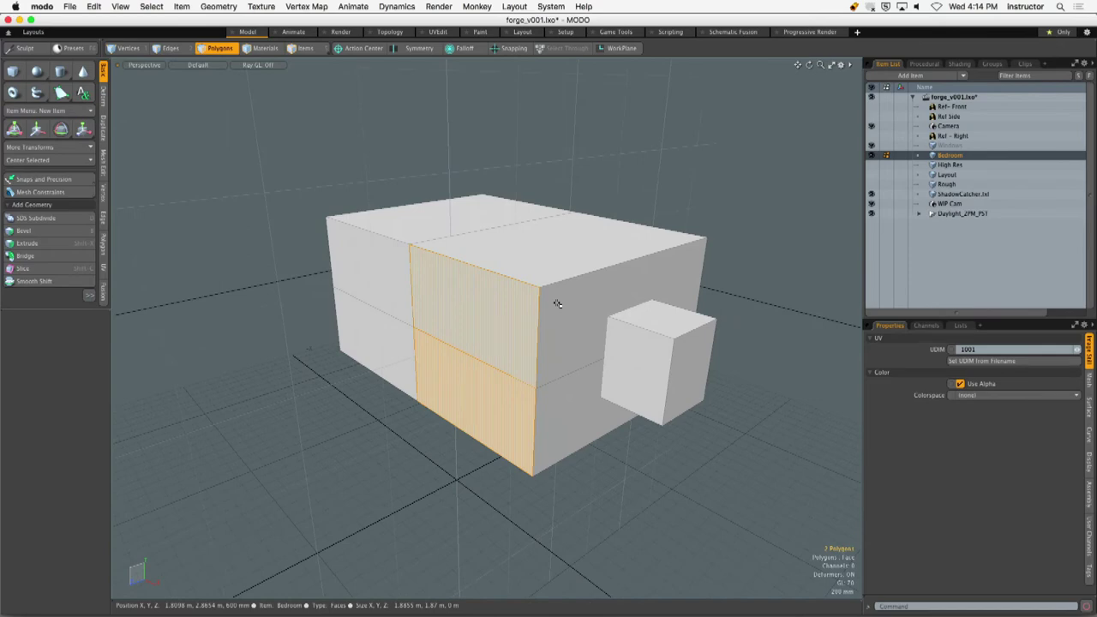
click(677, 199)
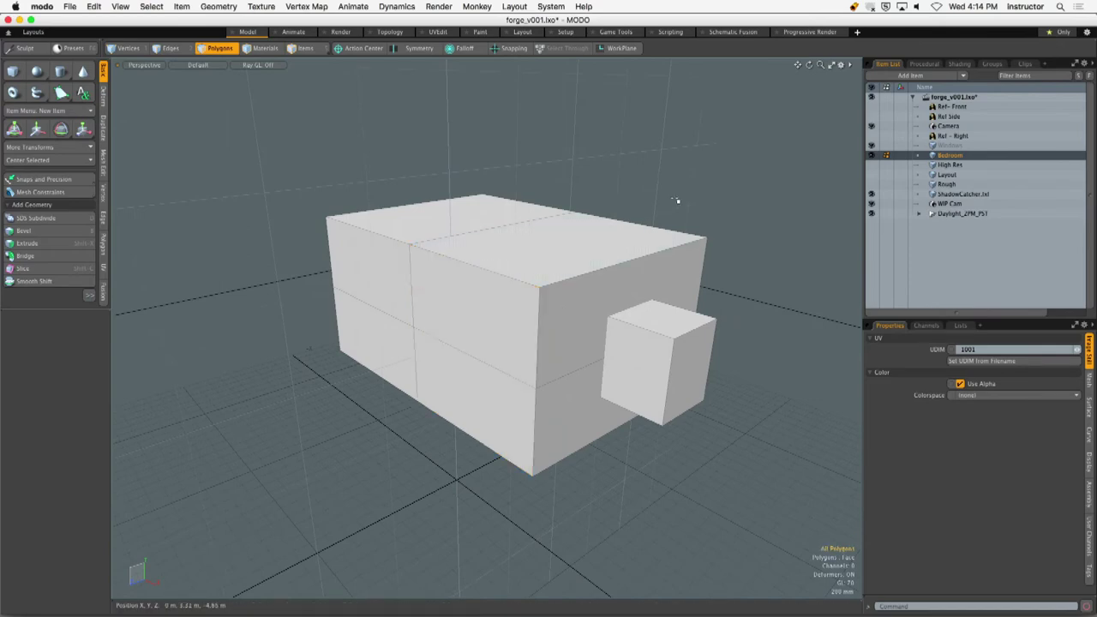
Select the long end-to-end window block and both long-wall window blocks, then cut them from the Bedroom mesh.
double_click(645, 352)
alt+drag(645, 352, 351, 318)
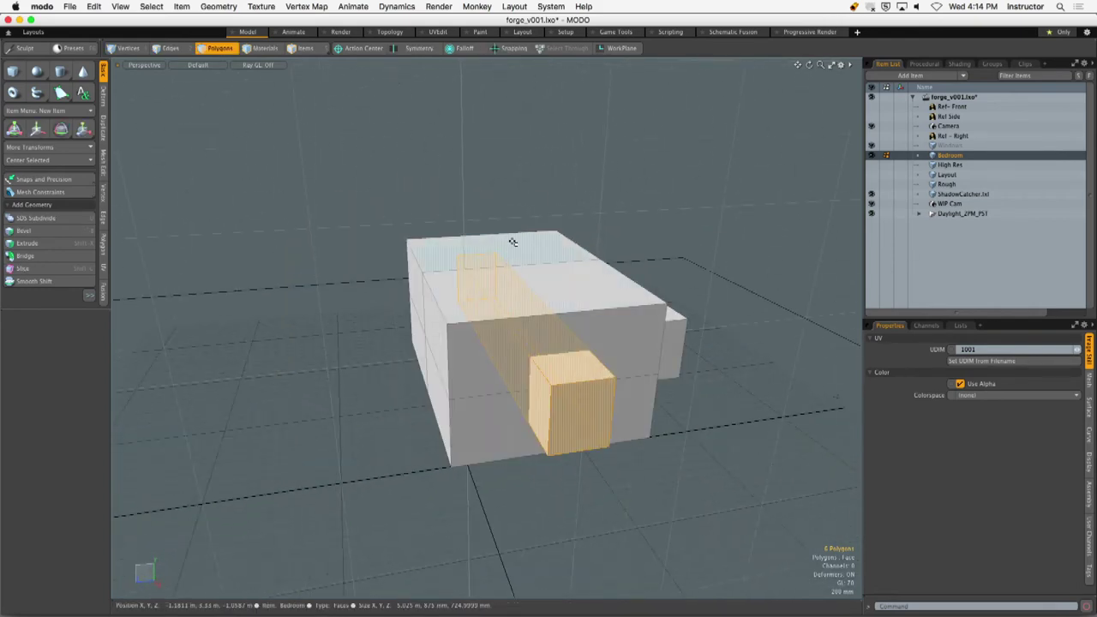
alt+drag(509, 246, 578, 338)
shift+click(578, 338)
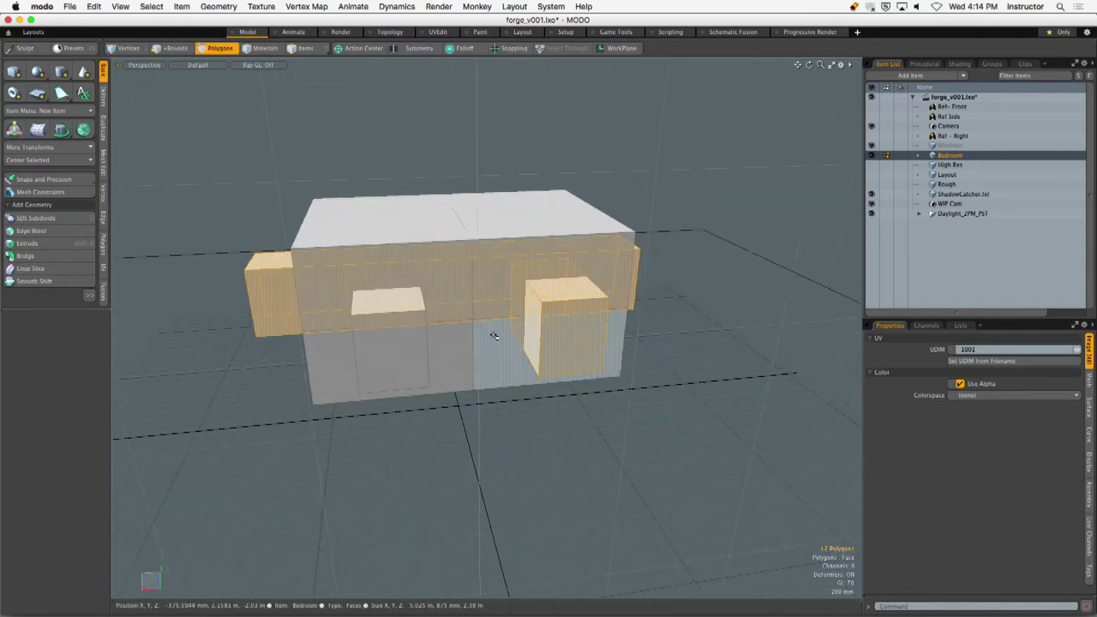
shift+click(399, 340)
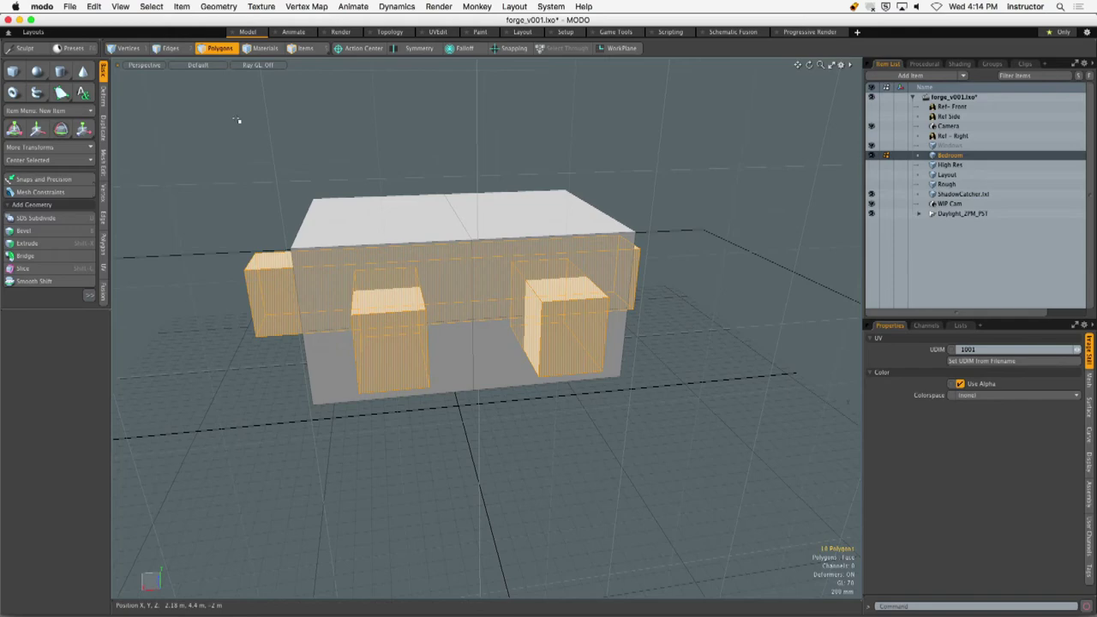
click(94, 6)
click(111, 79)
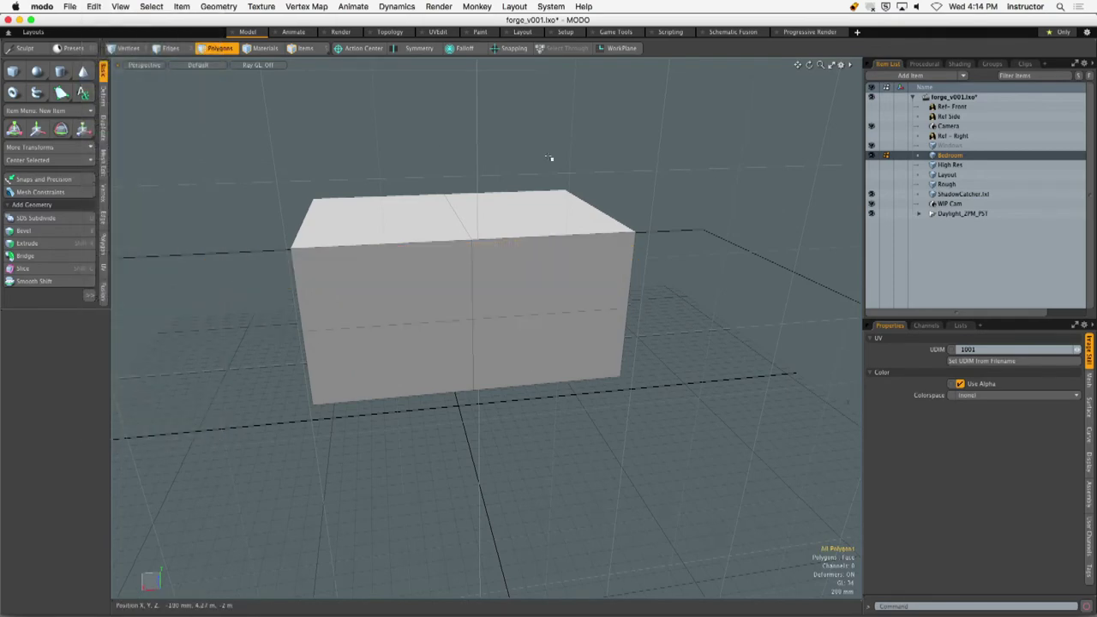
Make the Windows mesh active and paste the cut window blocks into it.
click(931, 146)
click(93, 6)
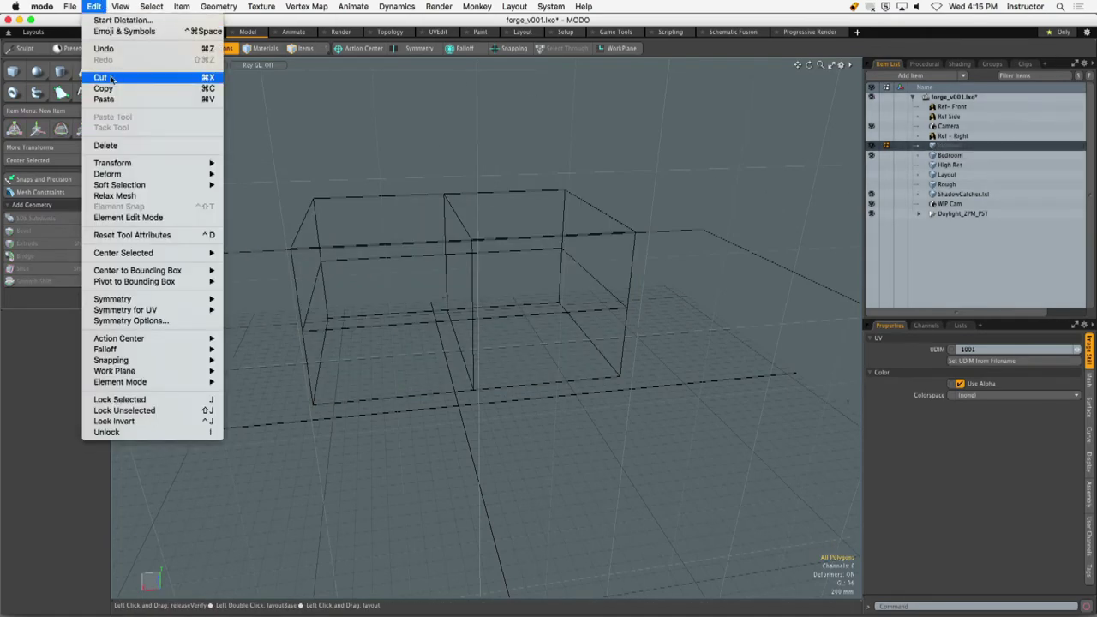
click(98, 95)
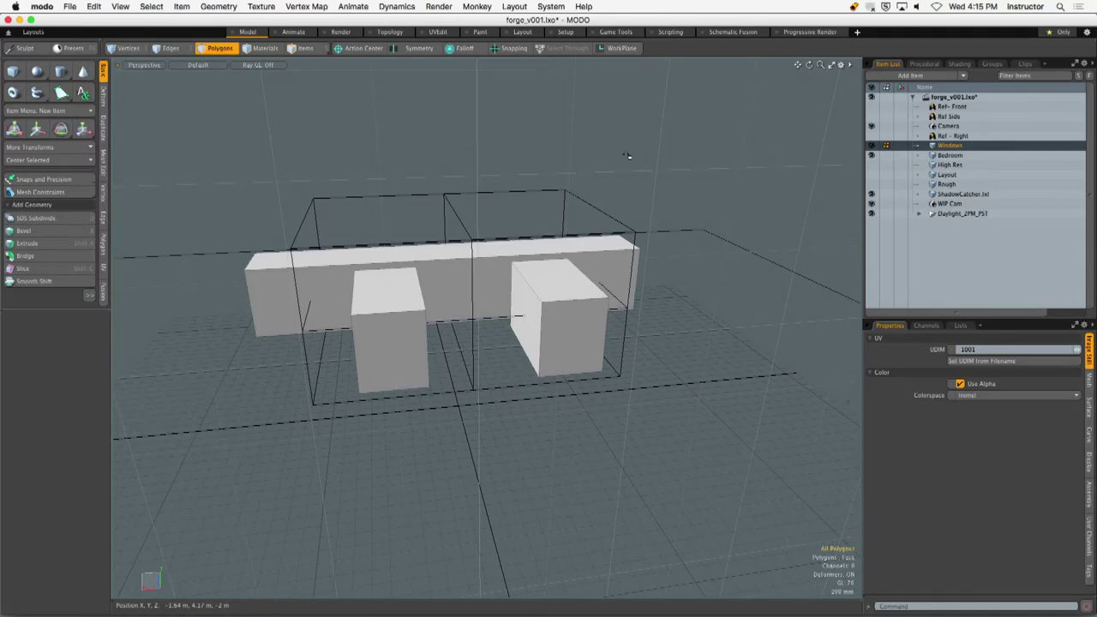
Make the Bedroom mesh active and remove its horizontal and vertical centre edge loops.
click(945, 156)
alt+drag(523, 210, 475, 312)
scroll(557, 209, up, 3)
key(2)
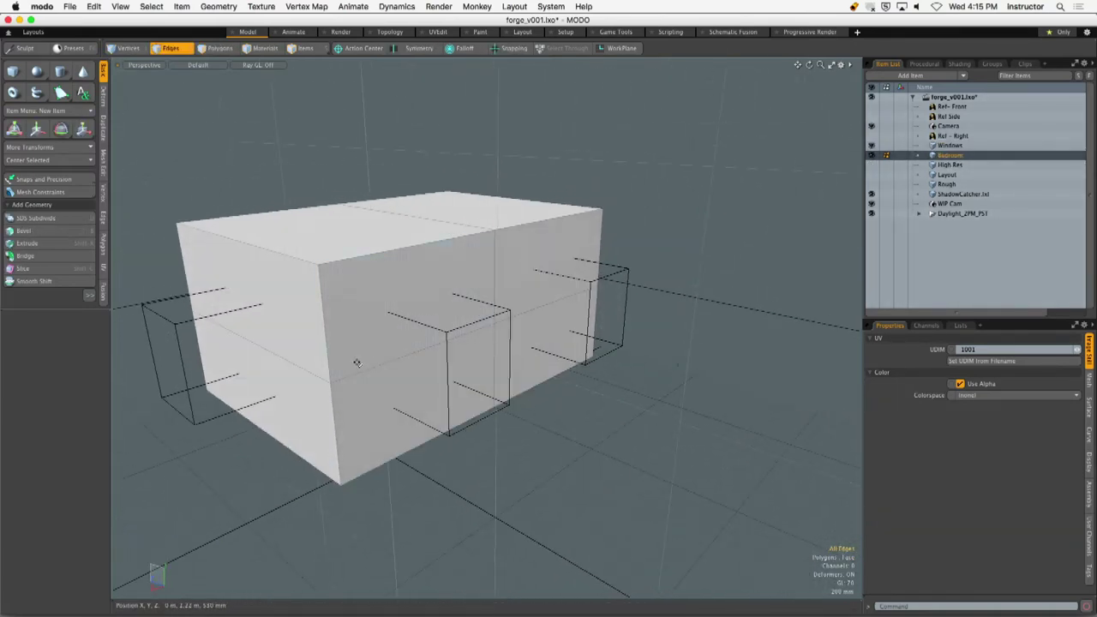
double_click(403, 356)
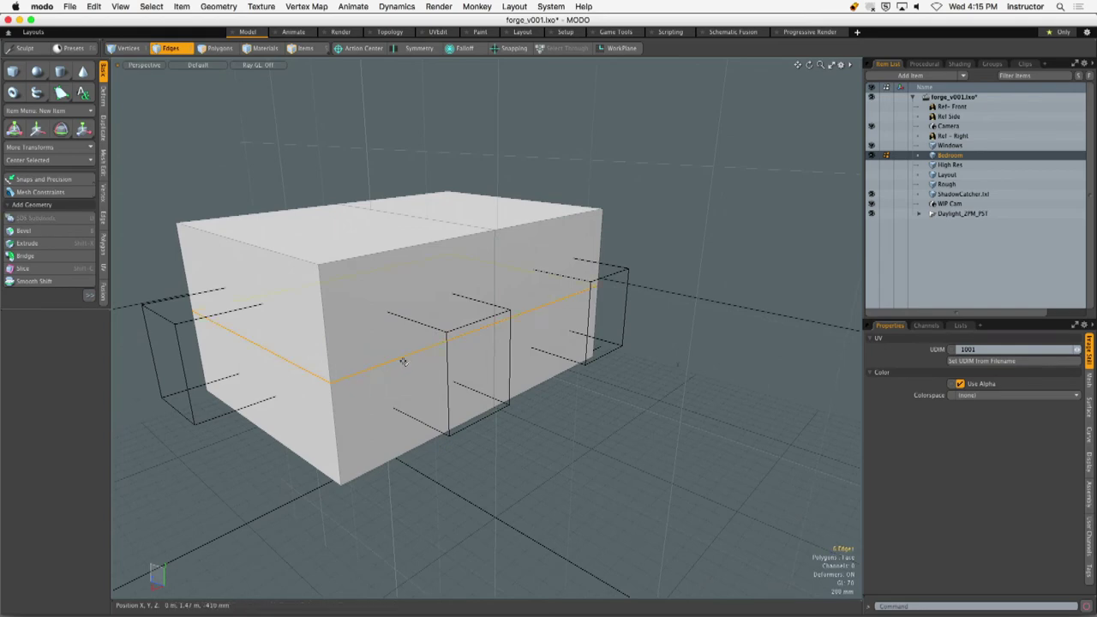
shift+double_click(493, 275)
key(BackSpace)
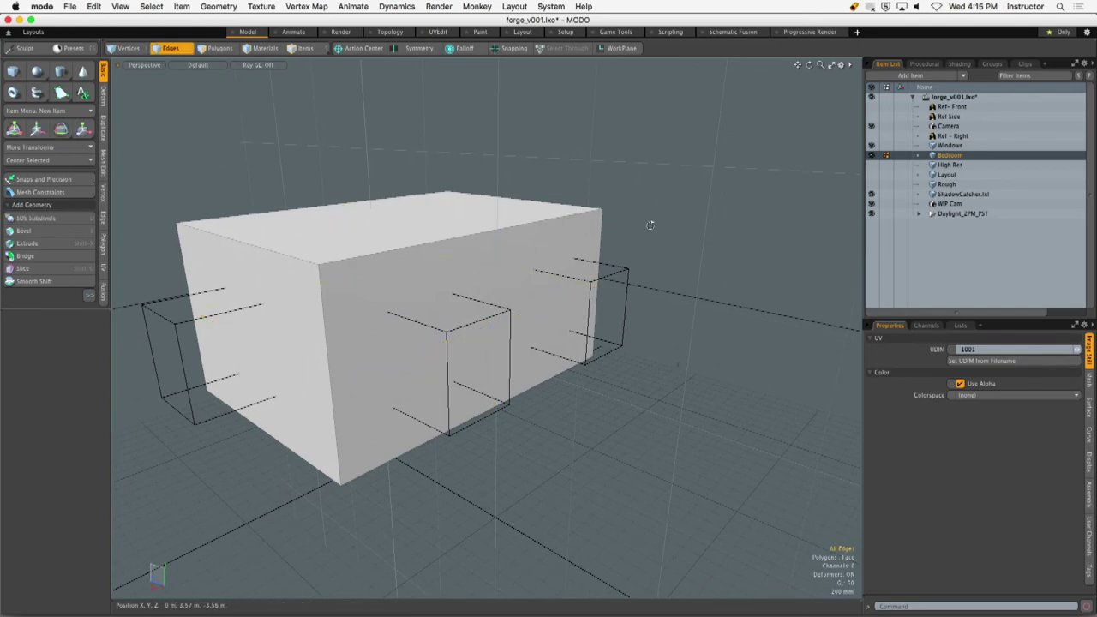
alt+drag(651, 224, 538, 232)
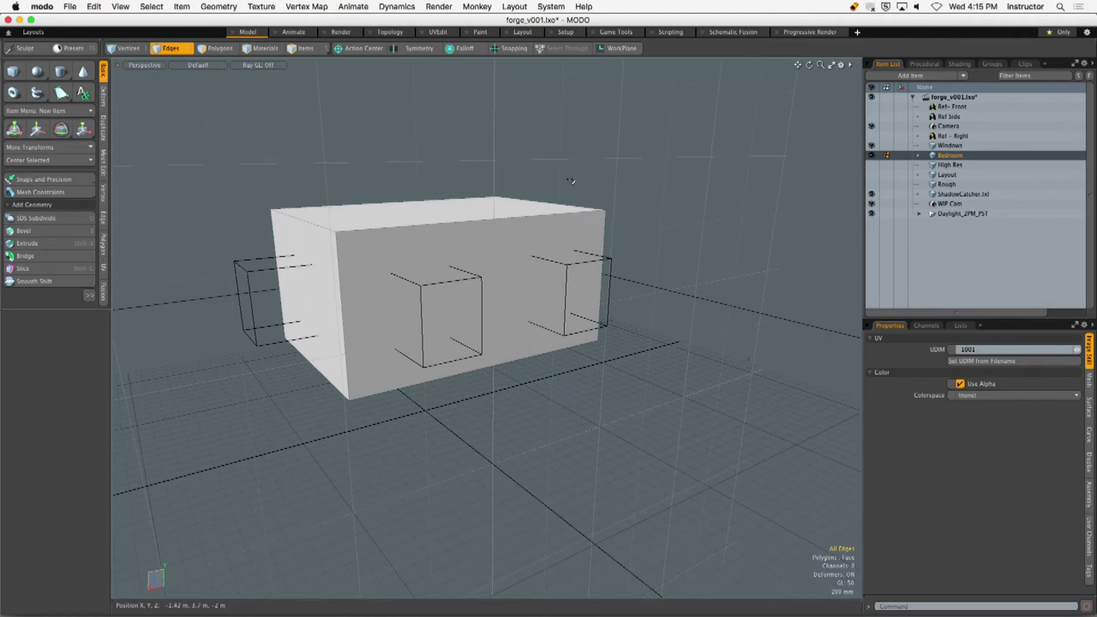
alt+drag(571, 179, 394, 253)
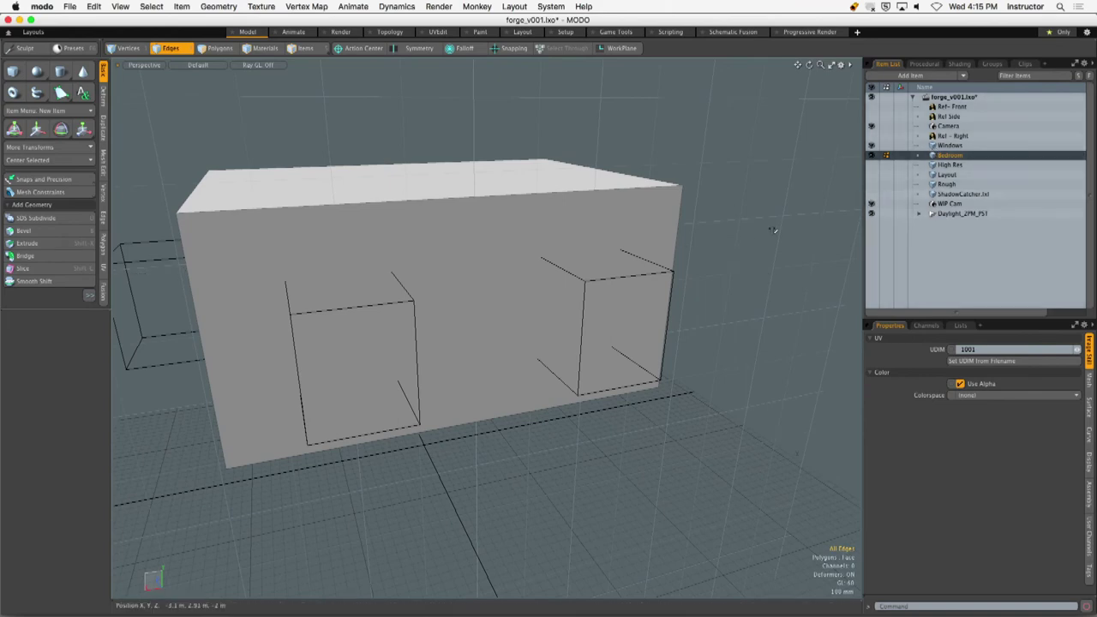
alt+drag(711, 257, 628, 250)
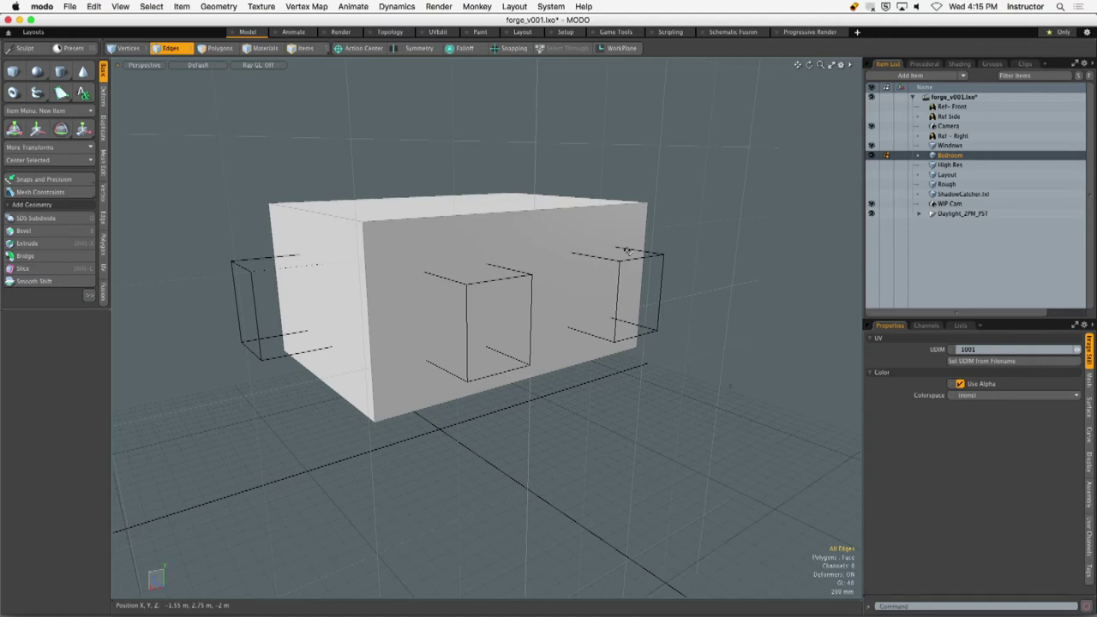
alt+drag(277, 179, 465, 214)
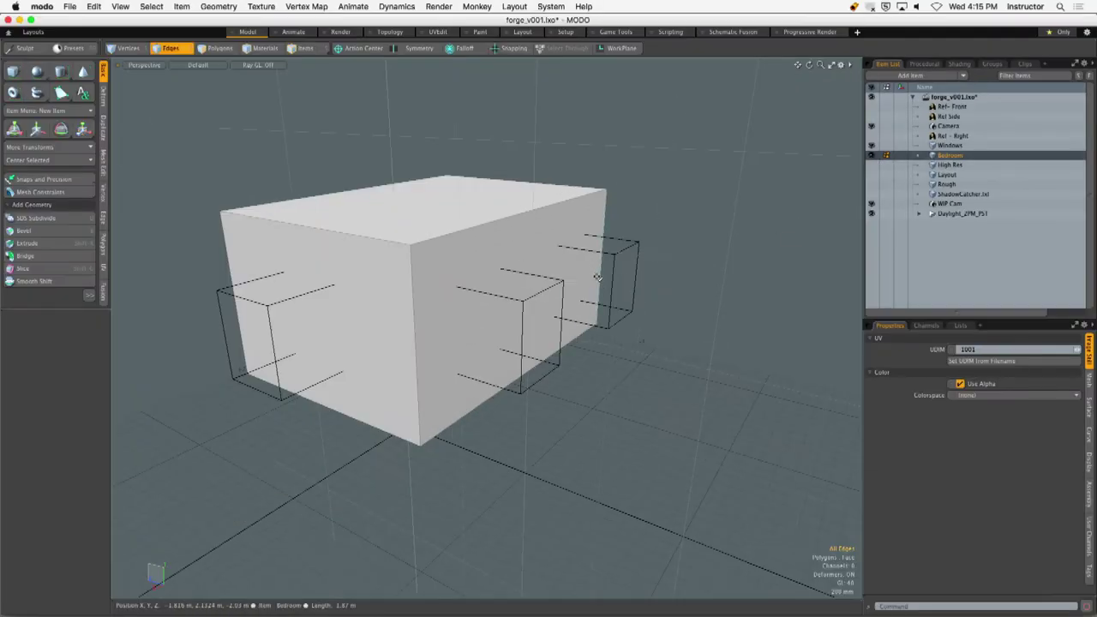
alt+drag(603, 287, 548, 292)
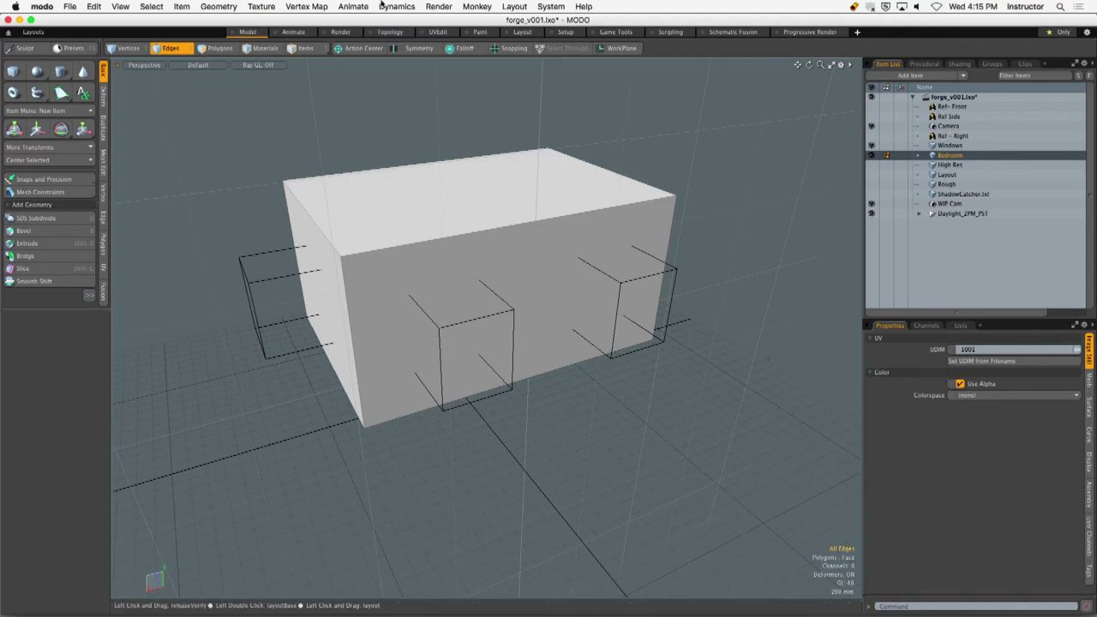
Cut the window outlines into the Bedroom walls with Solid Drill, using the Slice operation and Background as the drive mesh.
click(225, 7)
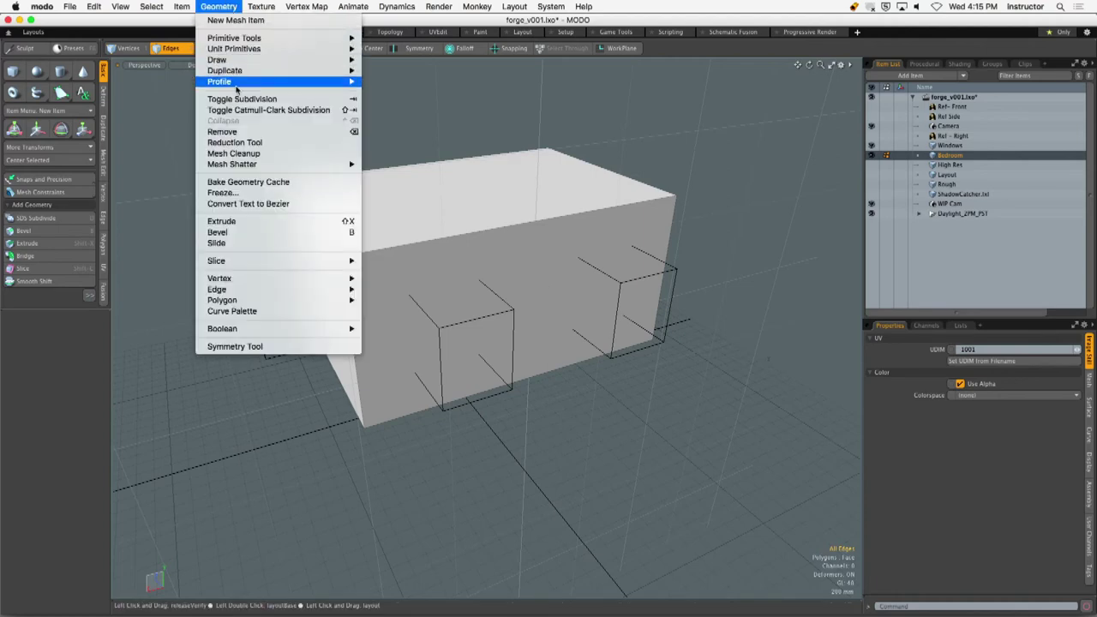
mouse_move(261, 330)
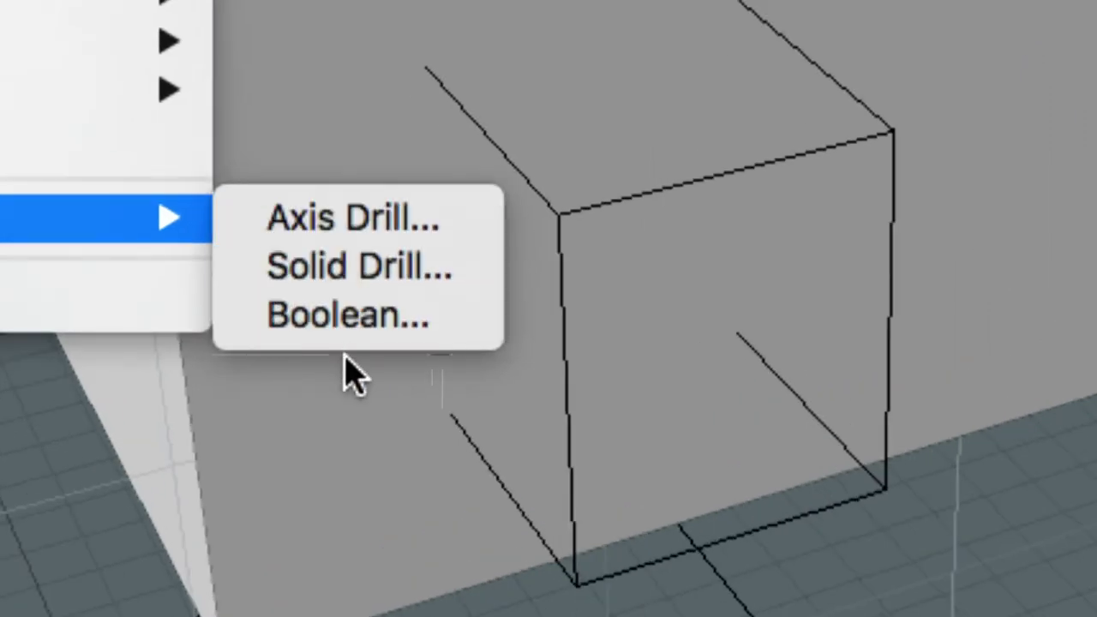
click(387, 279)
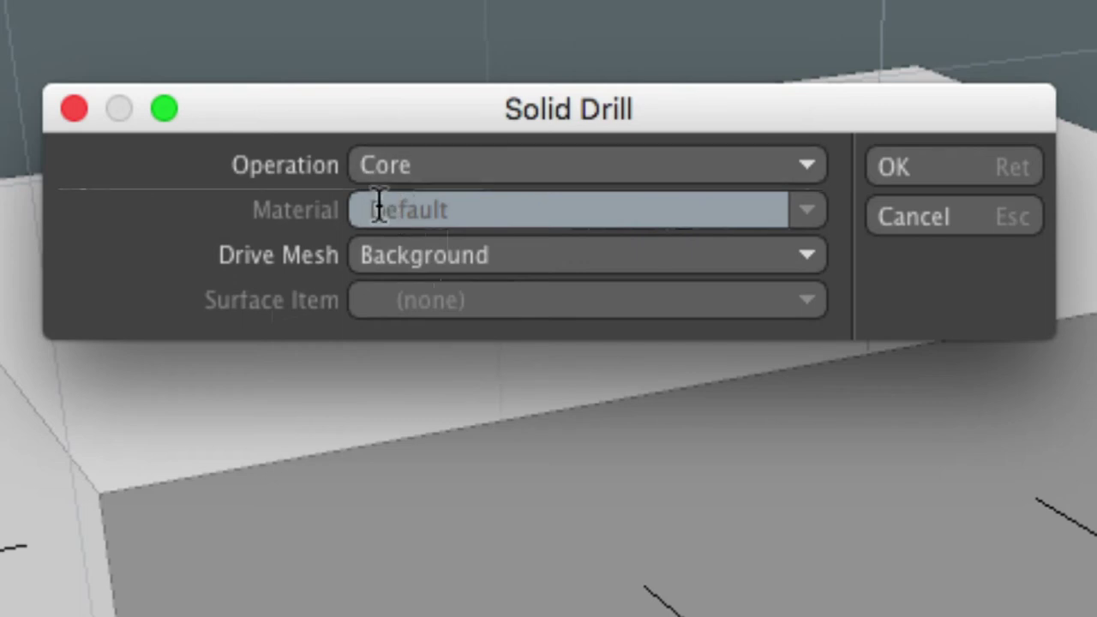
click(438, 168)
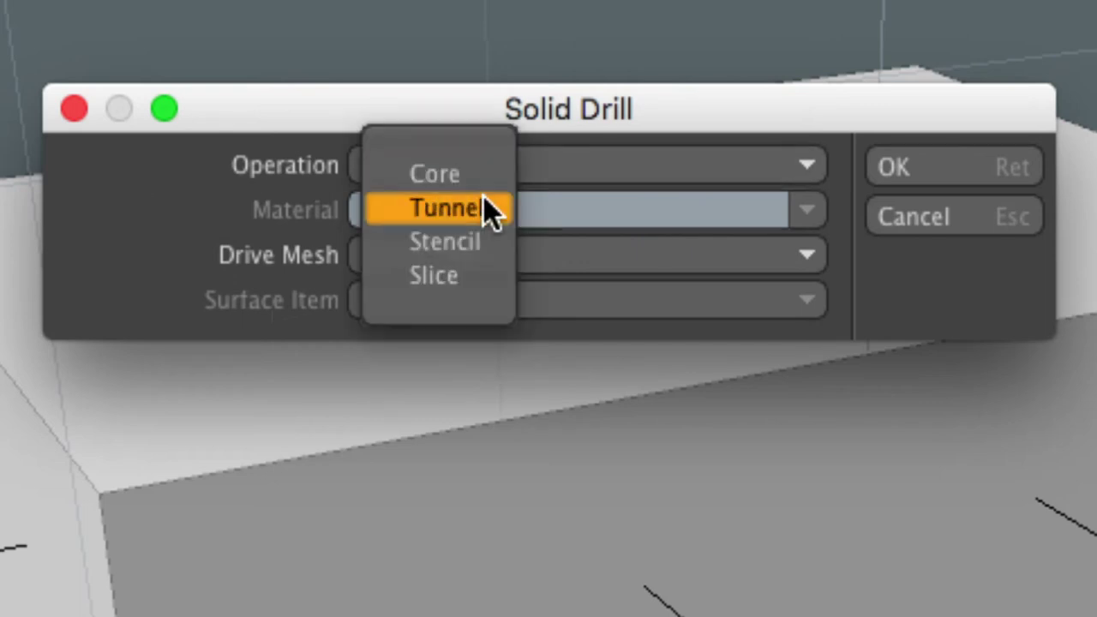
click(466, 279)
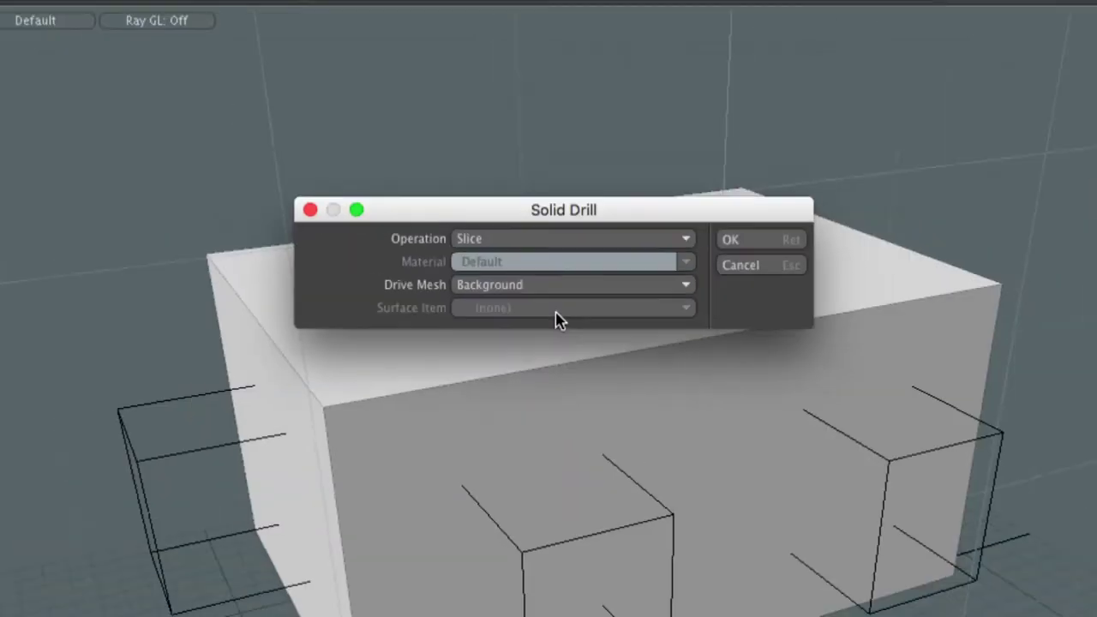
key(2)
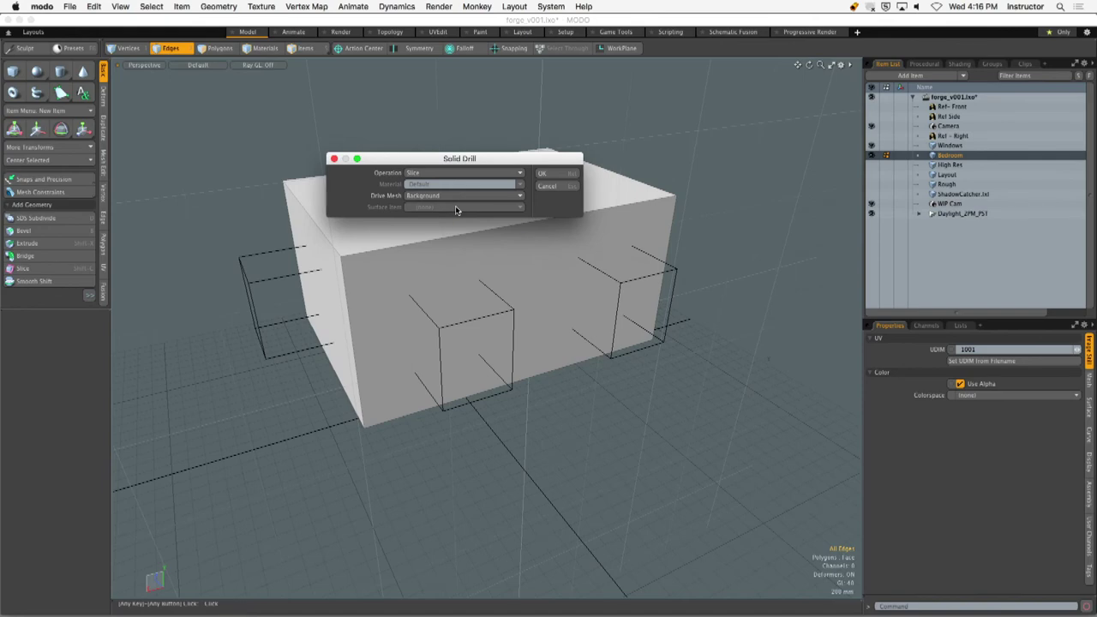
click(552, 174)
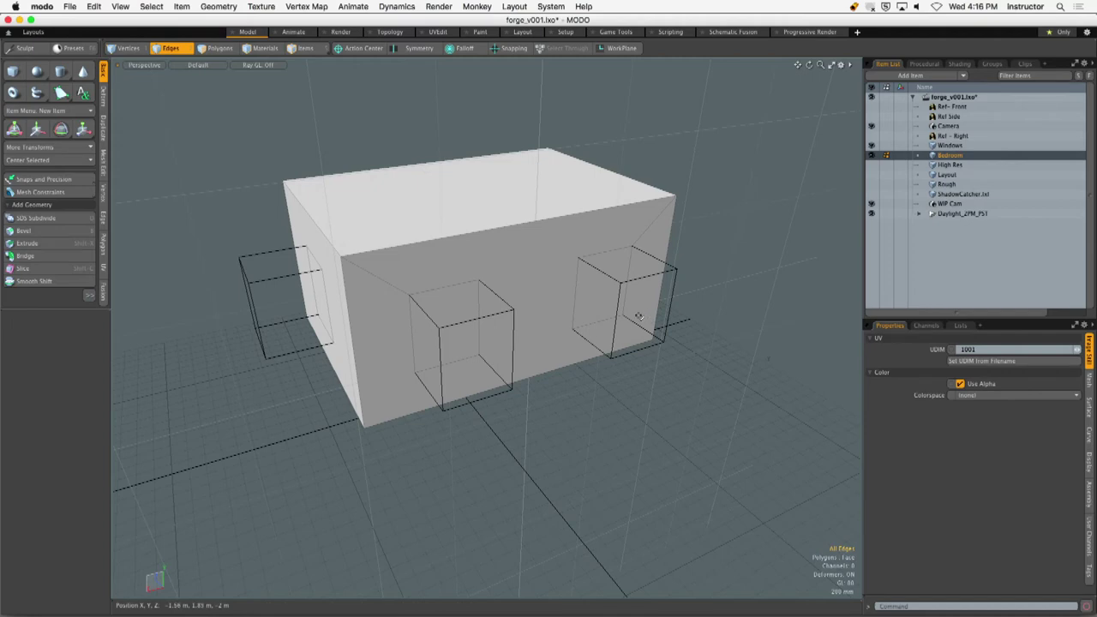
Hide the Windows mesh and inspect the window outlines sliced into the bedroom walls.
alt+drag(639, 317, 514, 334)
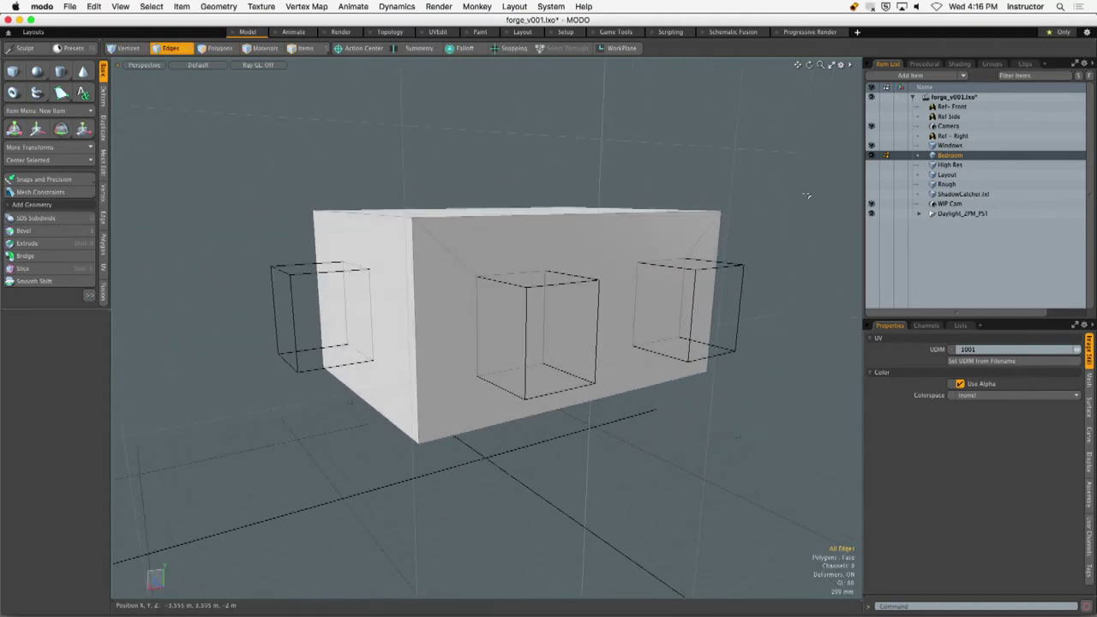
click(870, 144)
alt+drag(573, 309, 539, 314)
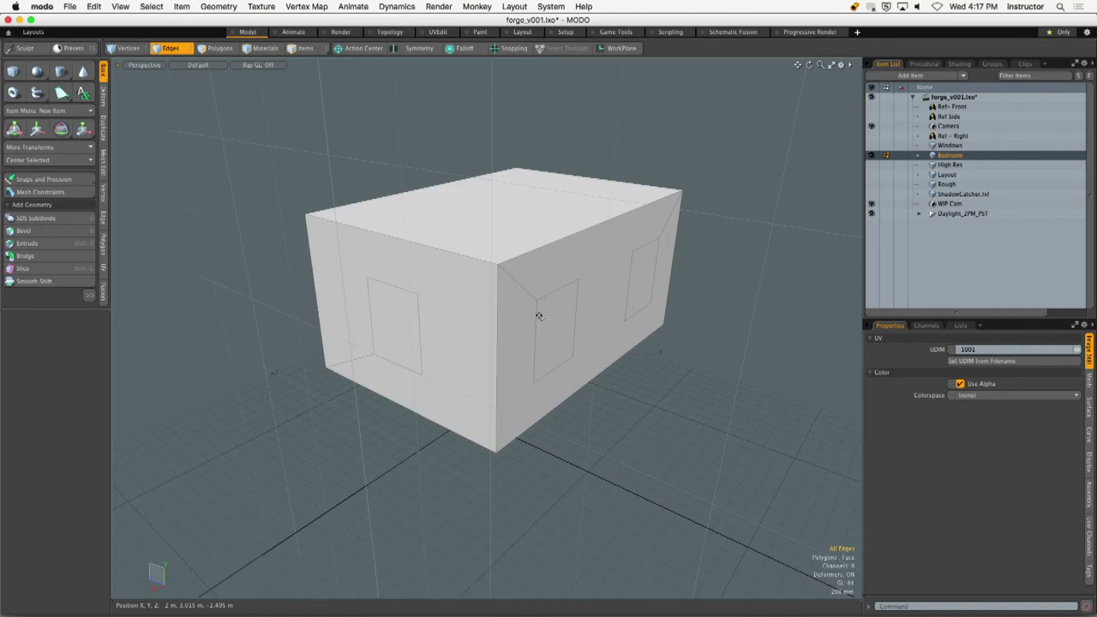
alt+drag(568, 247, 459, 223)
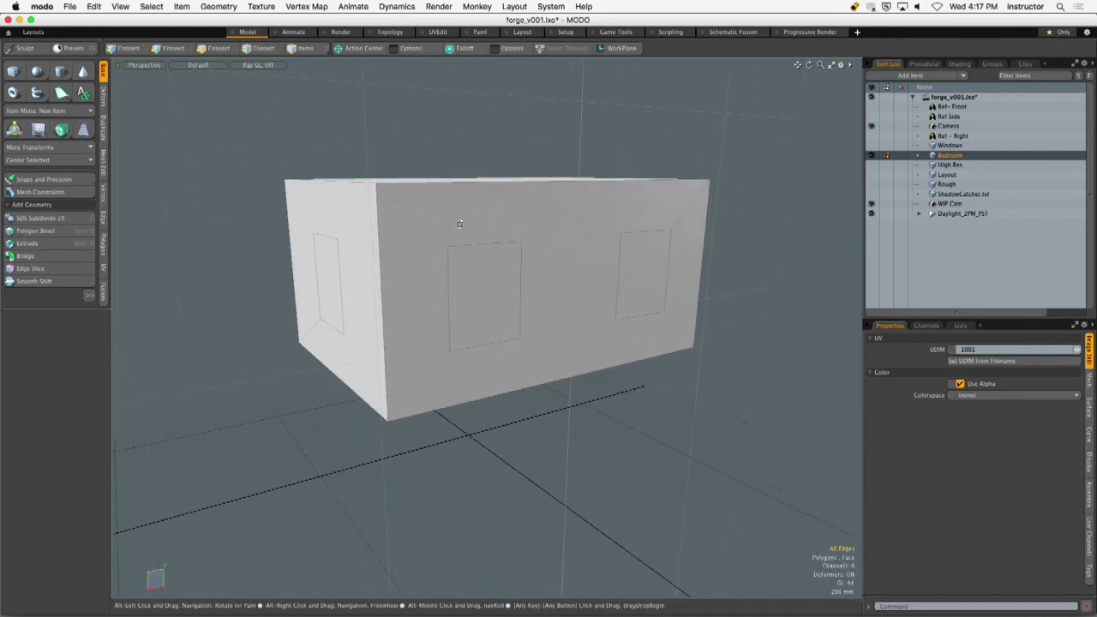
Point out with red annotation arrows the diagonal edges that join the window outlines to the wall corners.
key(ctrl+alt+a)
drag(492, 125, 432, 219)
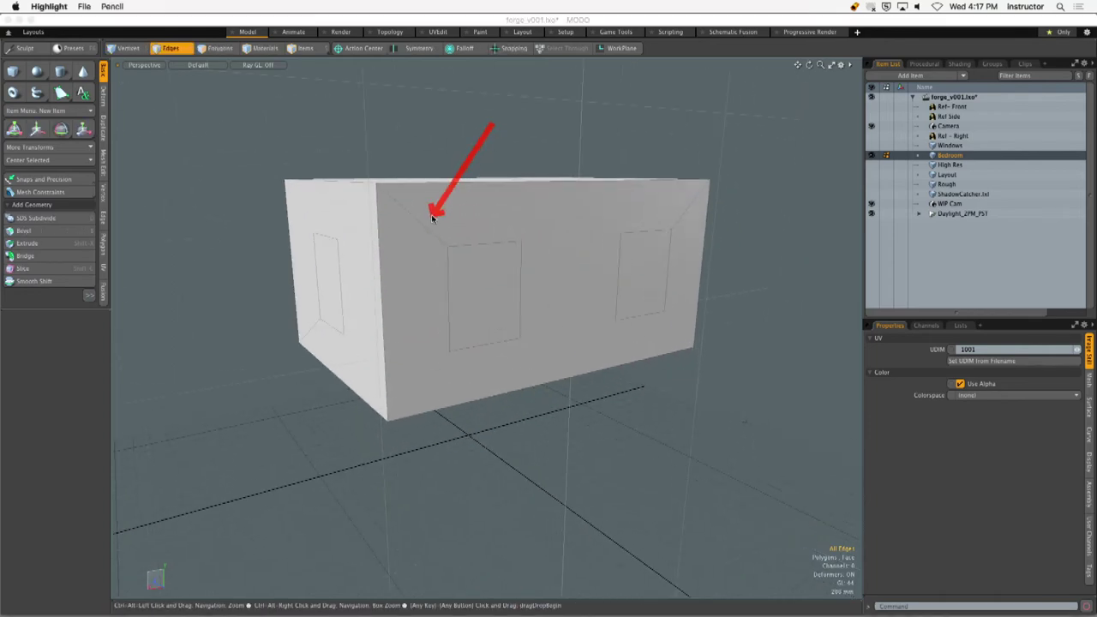
drag(393, 326, 420, 229)
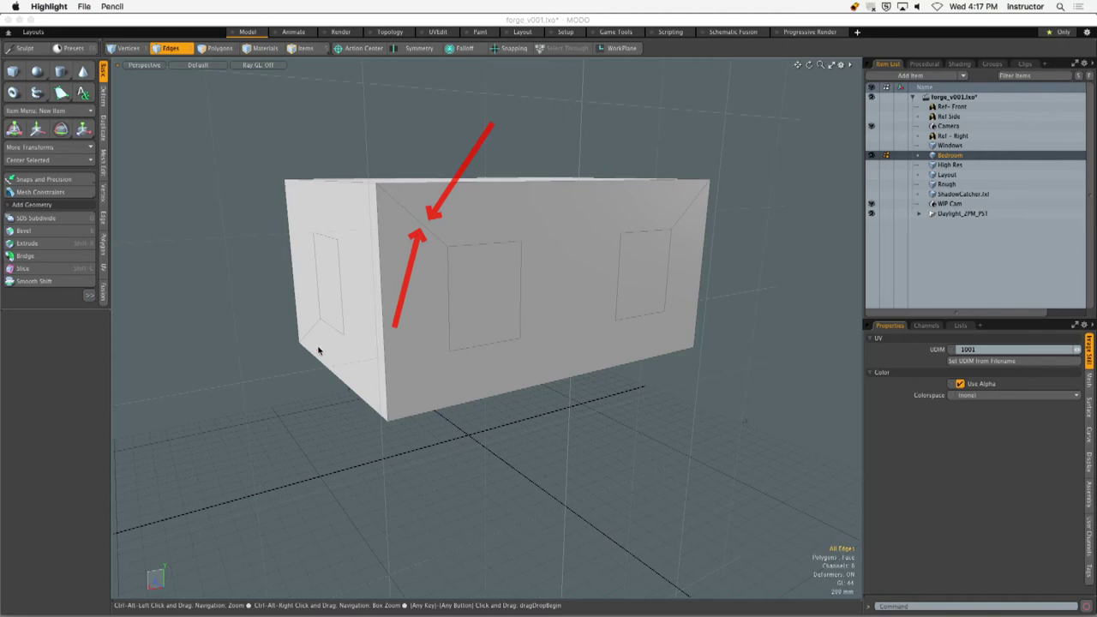
drag(318, 350, 312, 340)
mouse_move(602, 144)
mouse_down()
mouse_move(658, 186)
mouse_move(669, 211)
mouse_up()
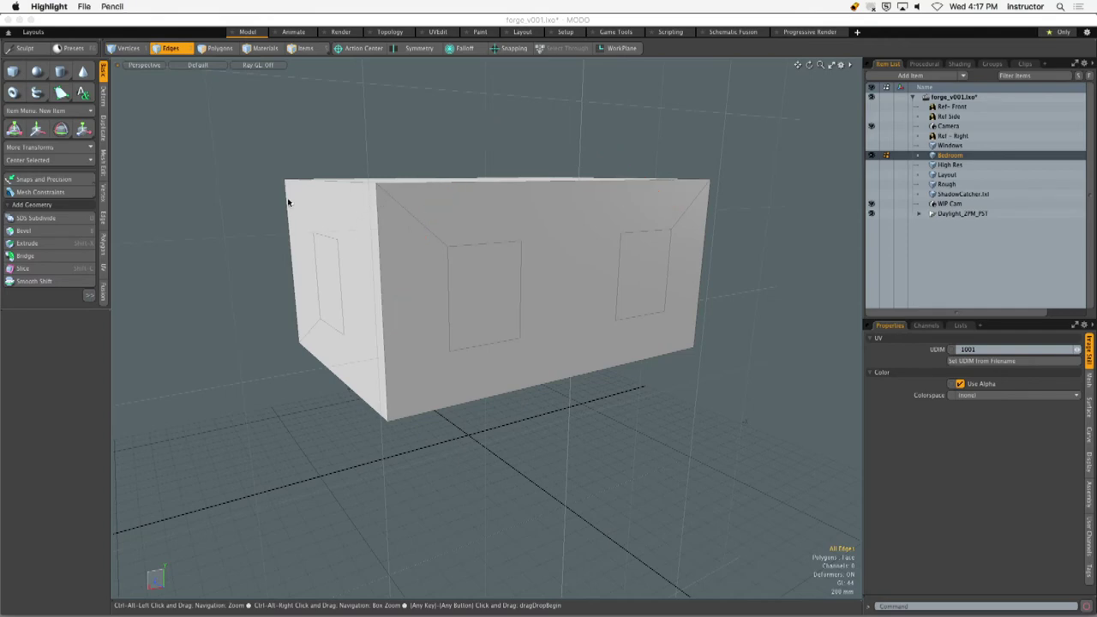
Examine the diagonal edge from the near wall corner to the window outline by selecting it, then clear the selection.
click(421, 227)
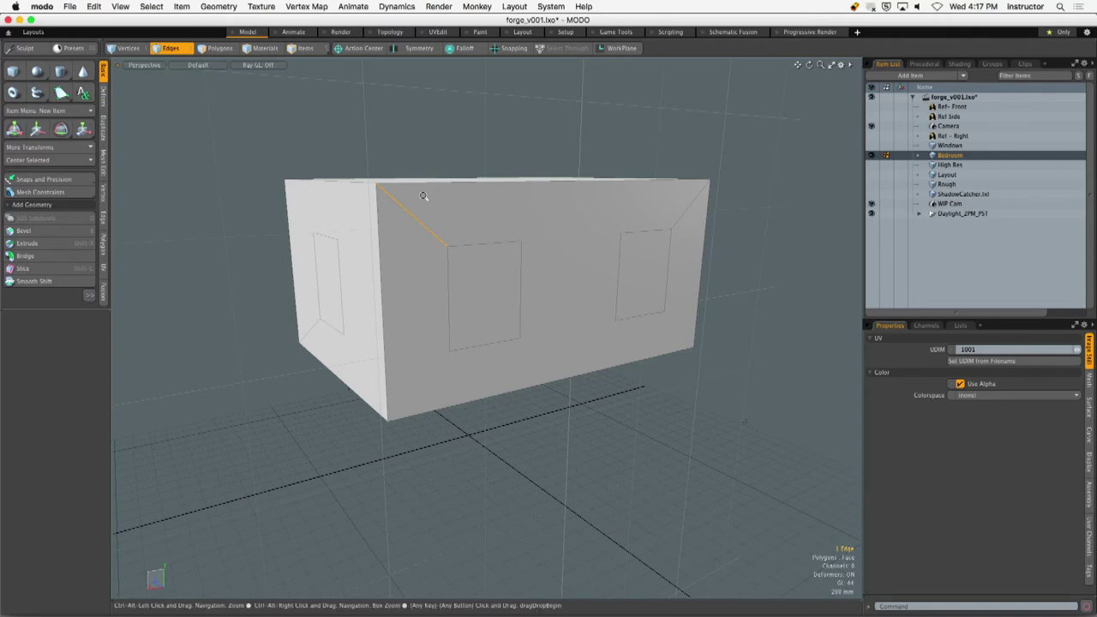
ctrl+alt+drag(423, 196, 480, 198)
alt+drag(479, 199, 431, 225)
click(436, 147)
alt+drag(436, 147, 441, 211)
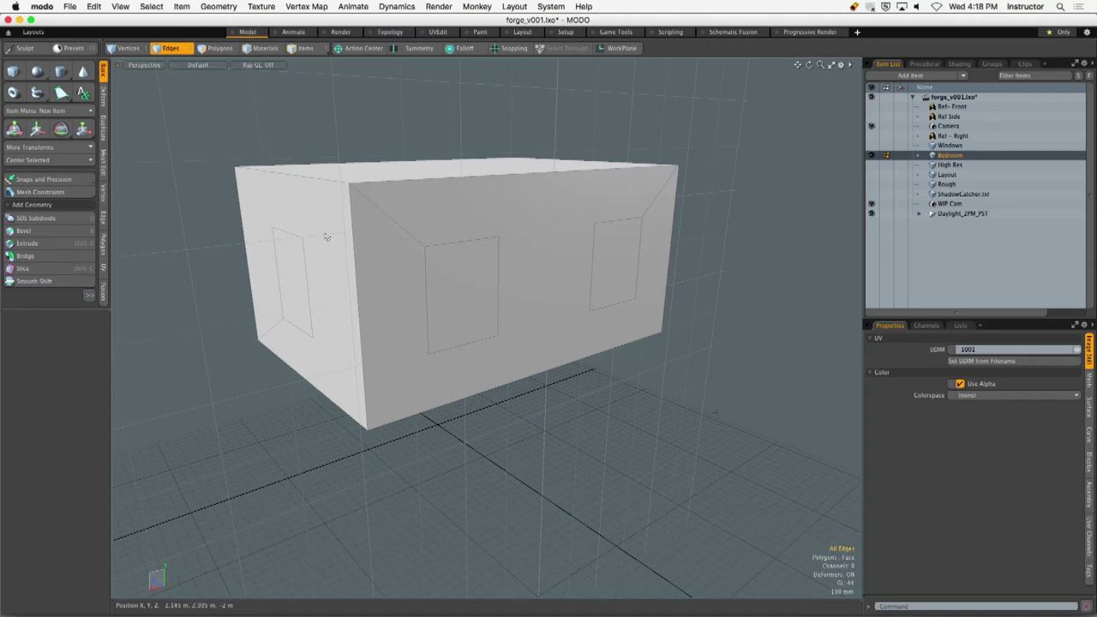
Sketch red annotation lines extending the windows' upper and lower edges horizontally across the end wall and long wall.
ctrl+drag(303, 240, 351, 258)
ctrl+click(427, 248)
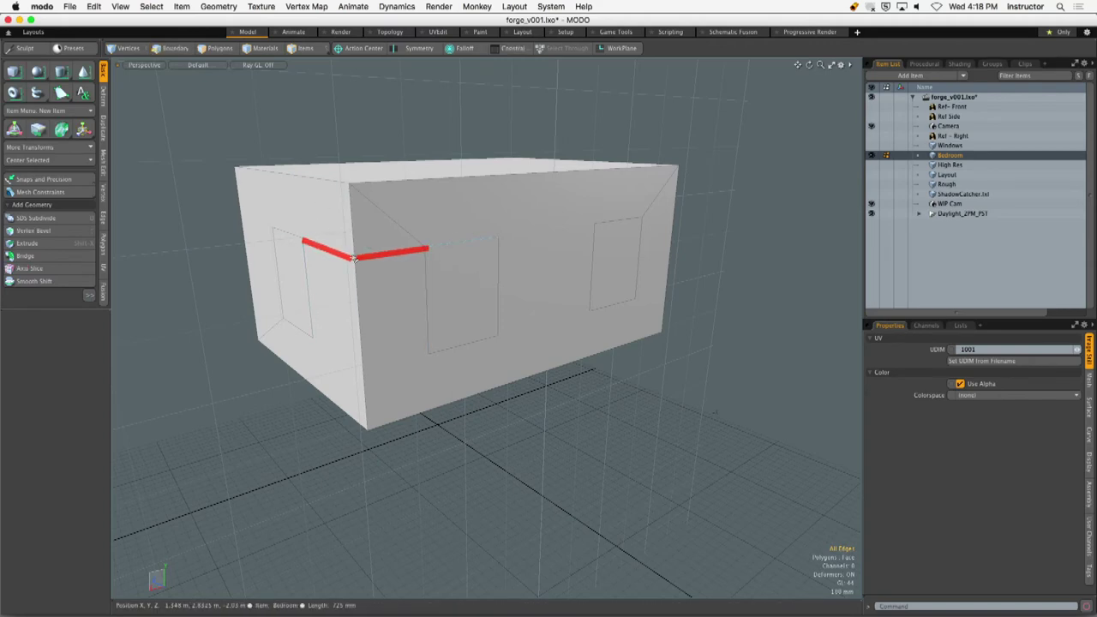
ctrl+drag(311, 336, 362, 365)
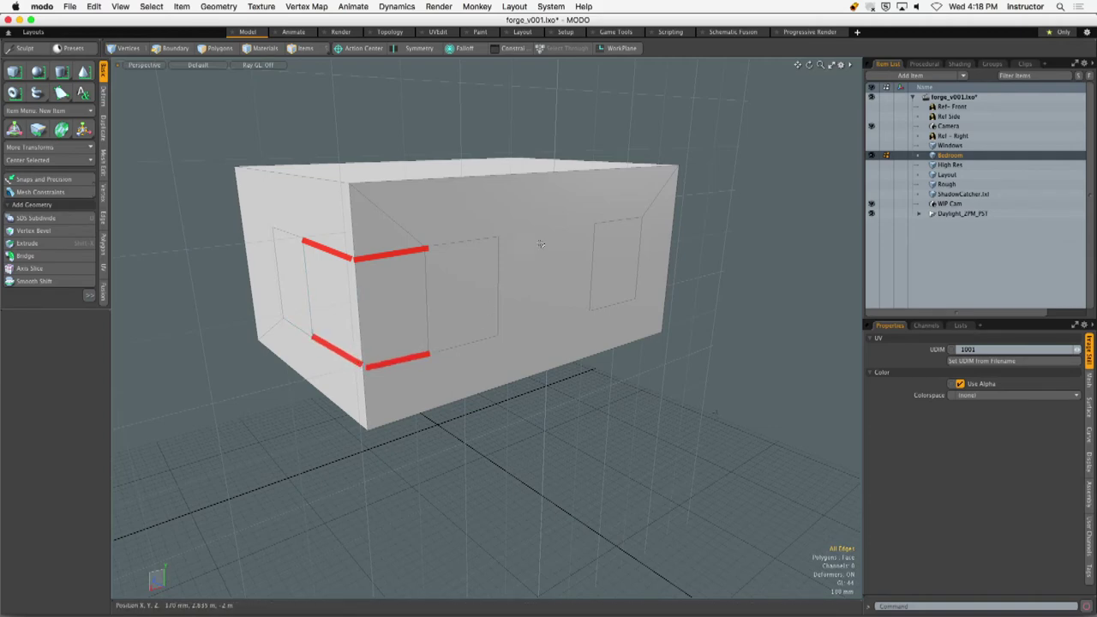
shift+click(504, 235)
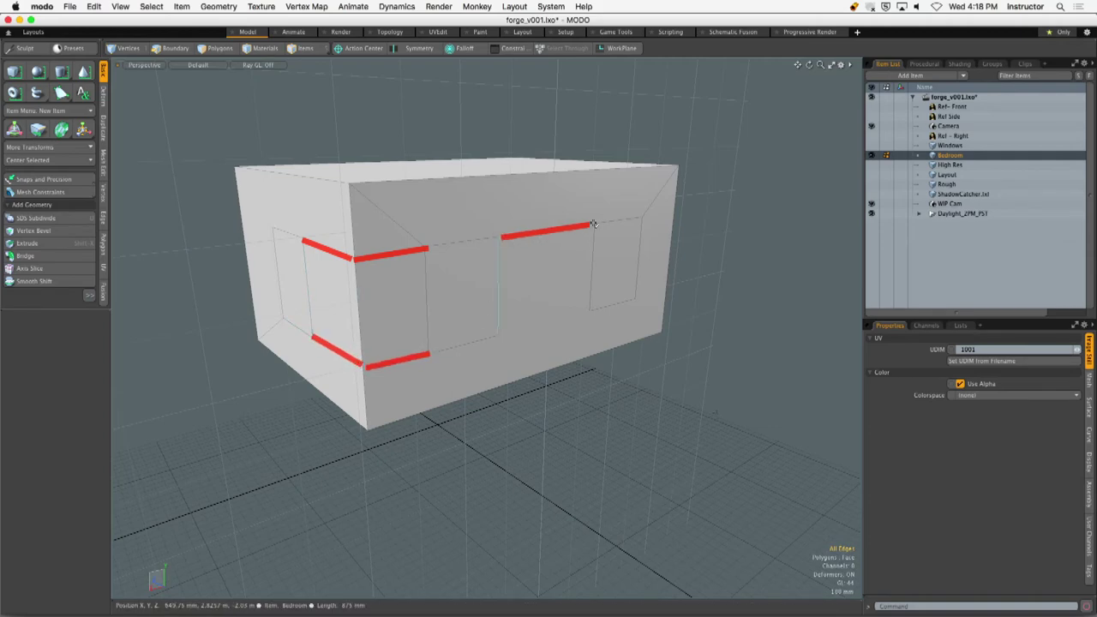
shift+click(518, 329)
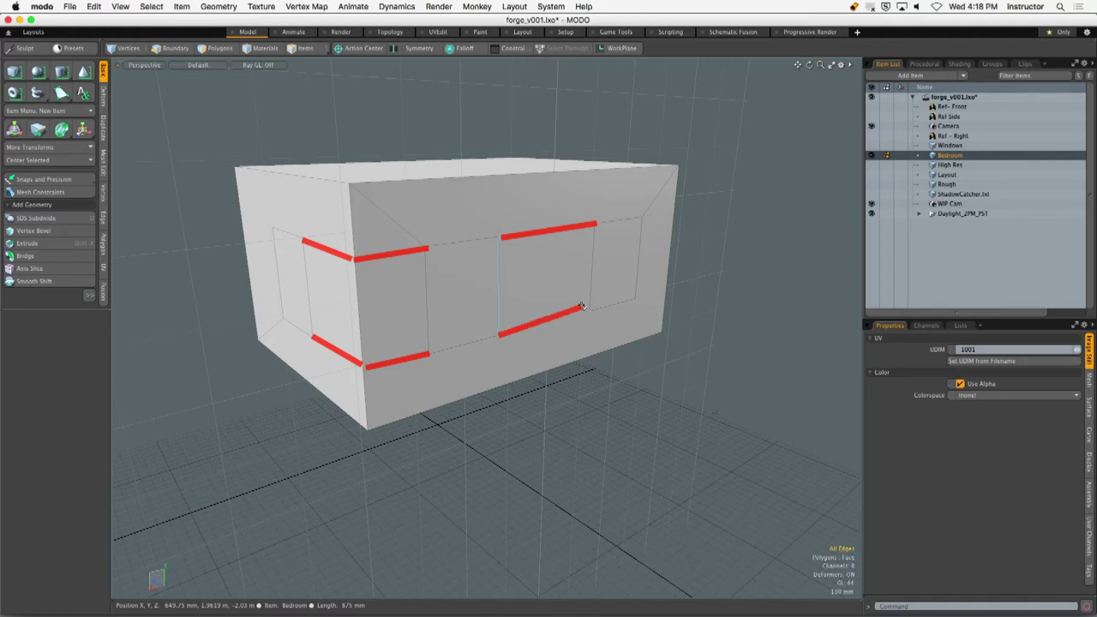
shift+click(652, 216)
shift+click(653, 297)
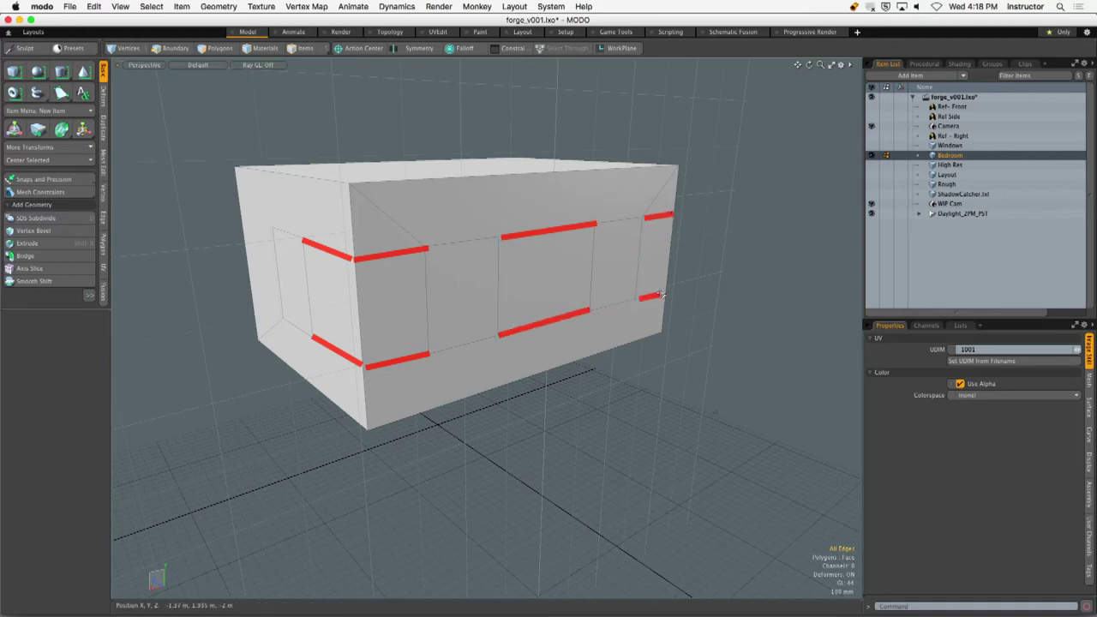
Sketch red annotation lines extending the windows' sides vertically to the long wall's lower and upper edges, and clear all annotations.
shift+click(590, 325)
shift+click(591, 343)
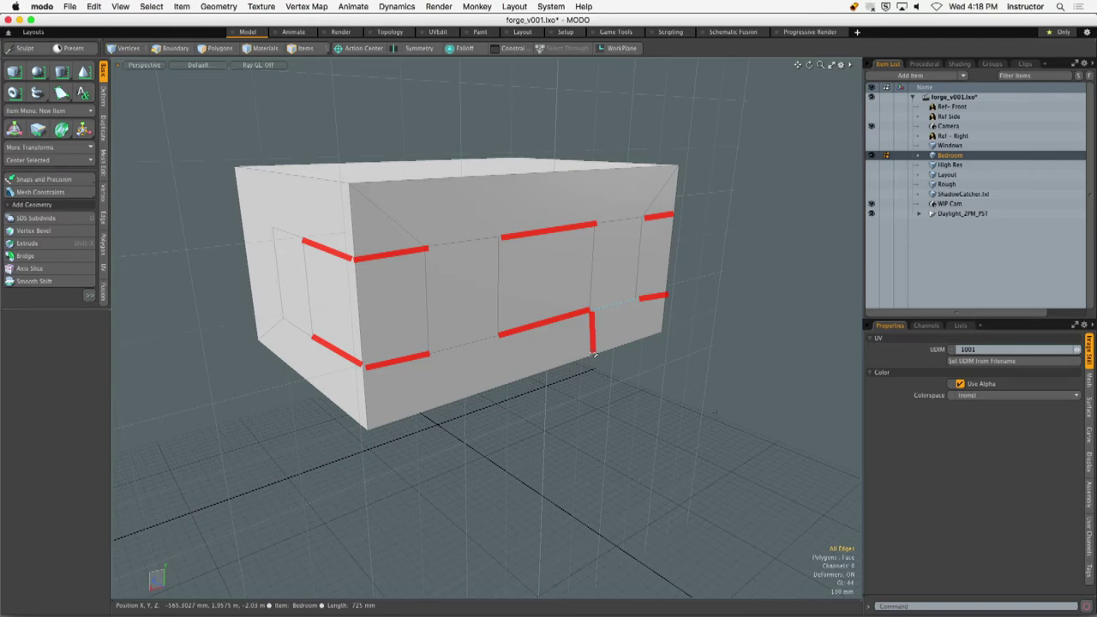
shift+click(638, 315)
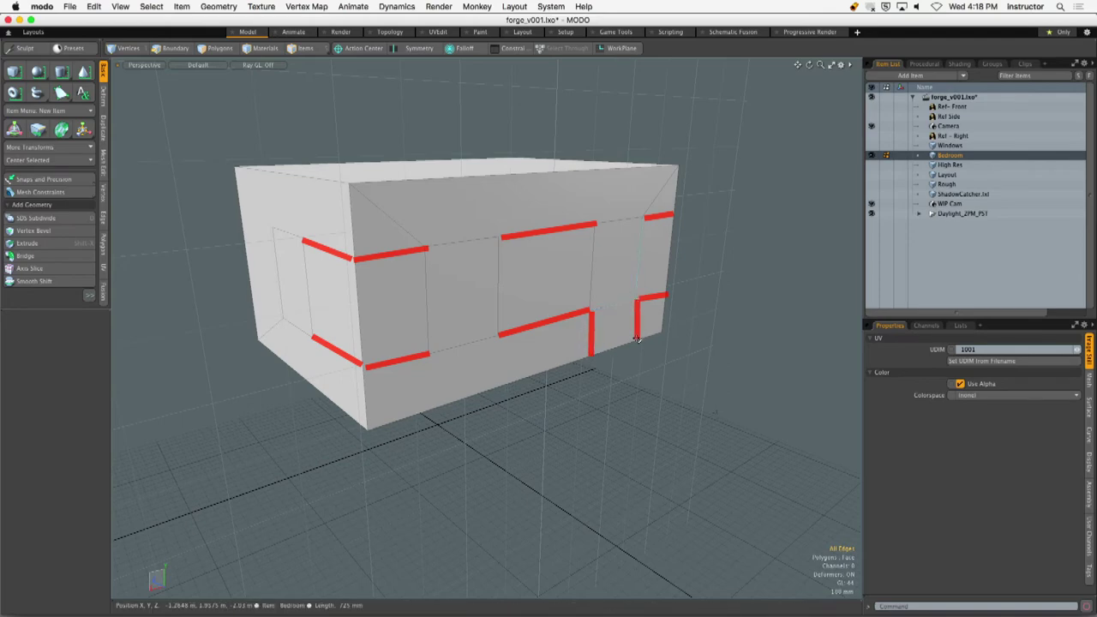
shift+click(499, 369)
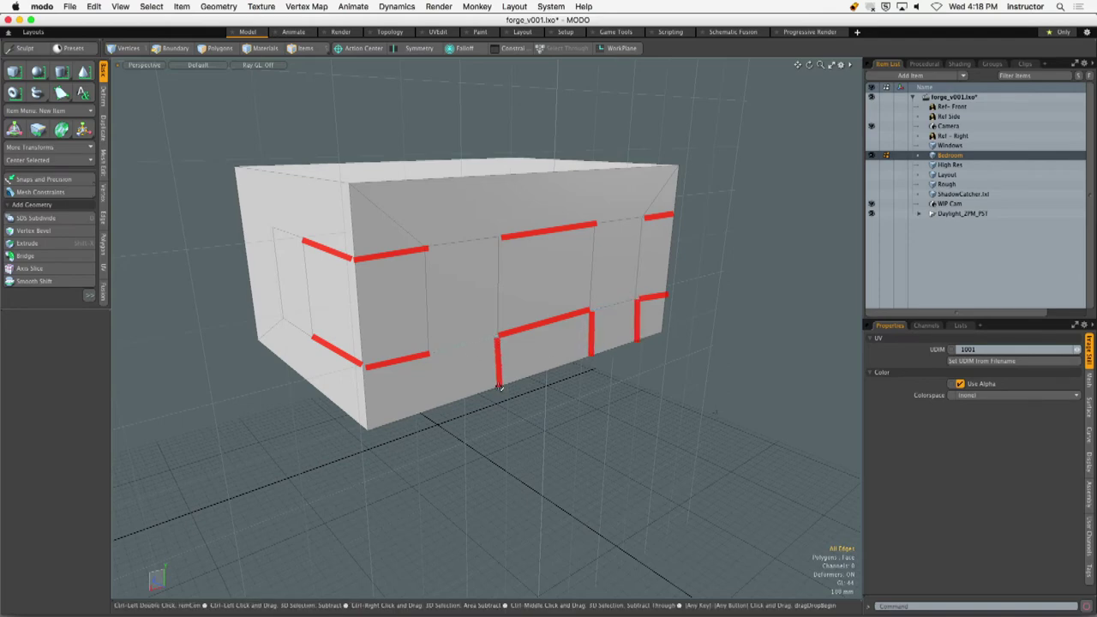
shift+click(431, 380)
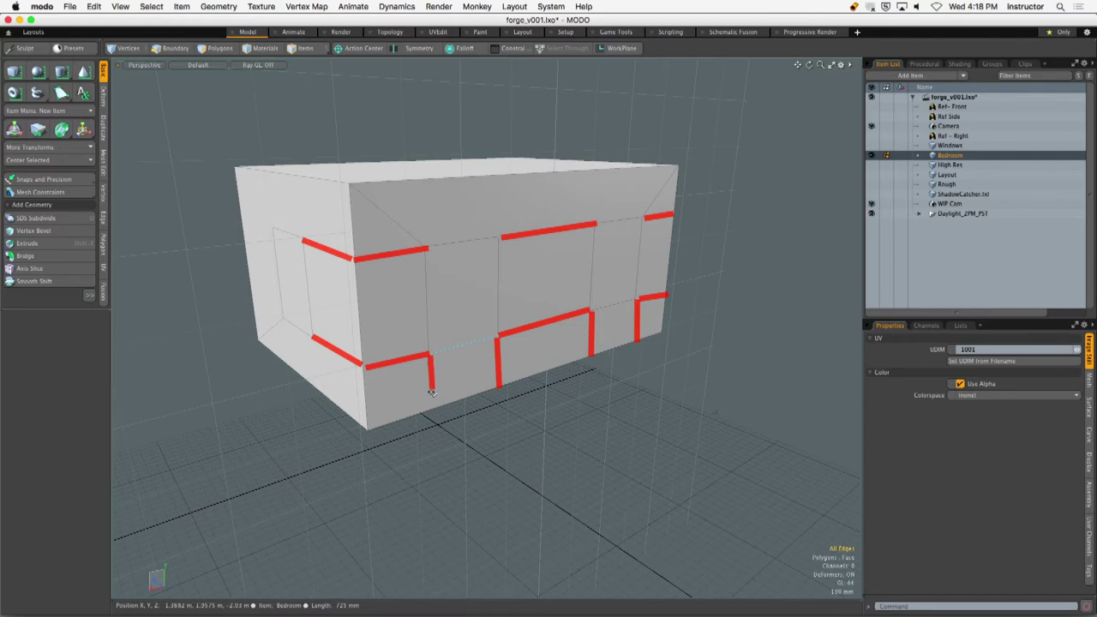
shift+click(420, 206)
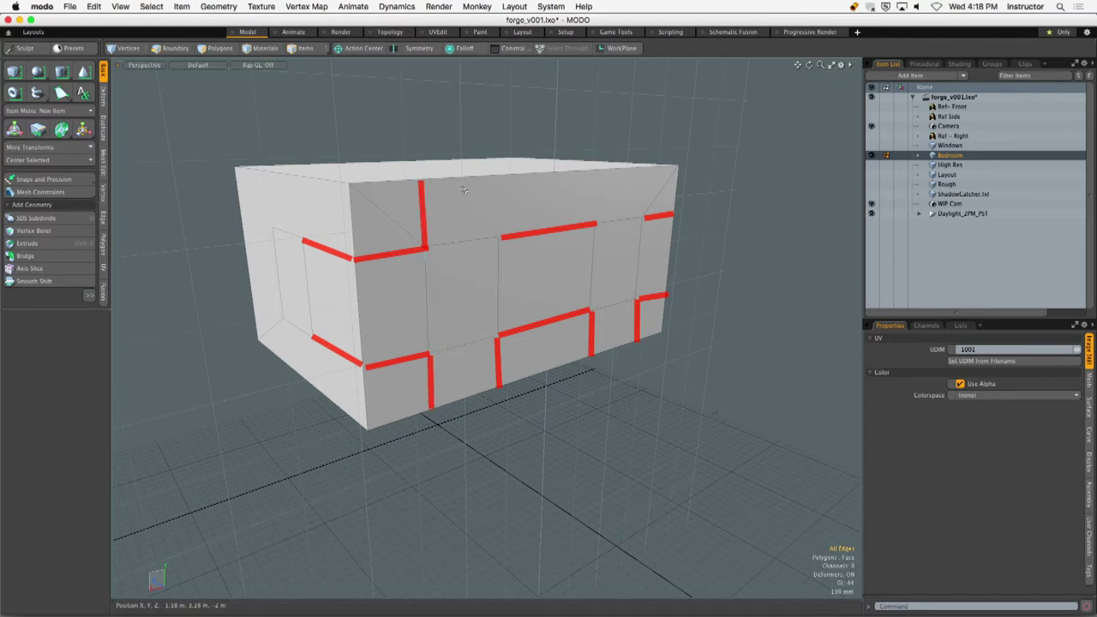
shift+click(496, 201)
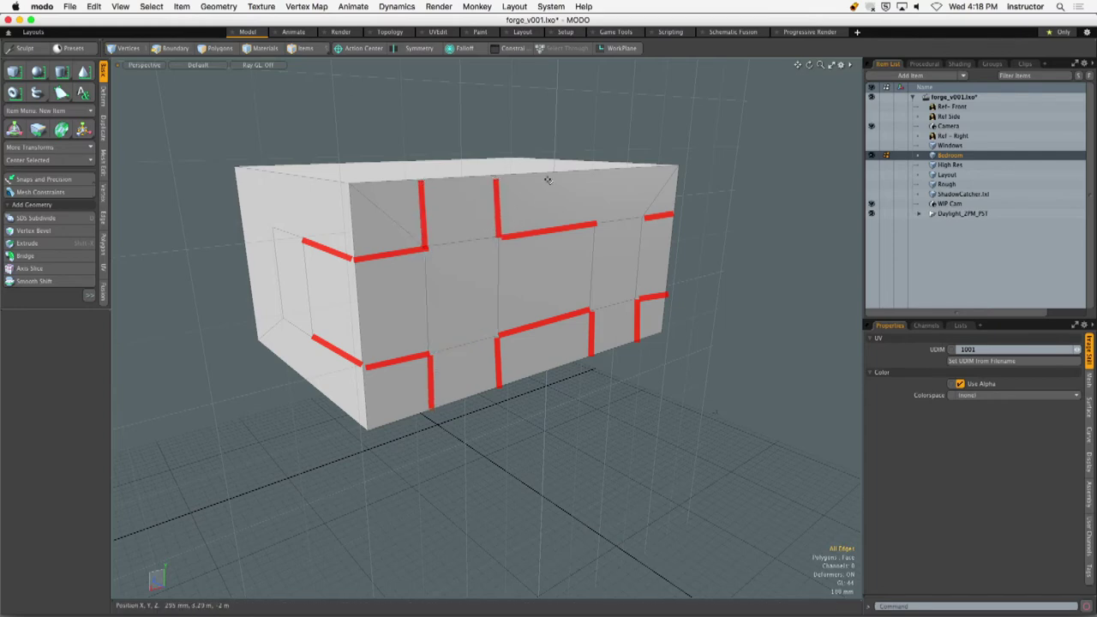
shift+click(591, 201)
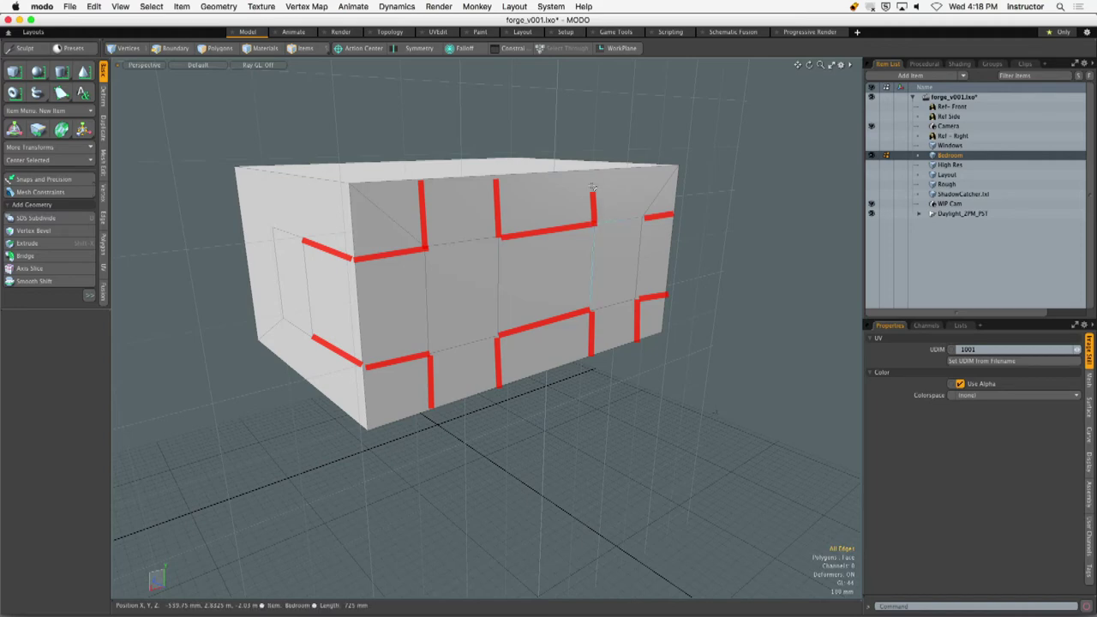
shift+click(641, 176)
key(2)
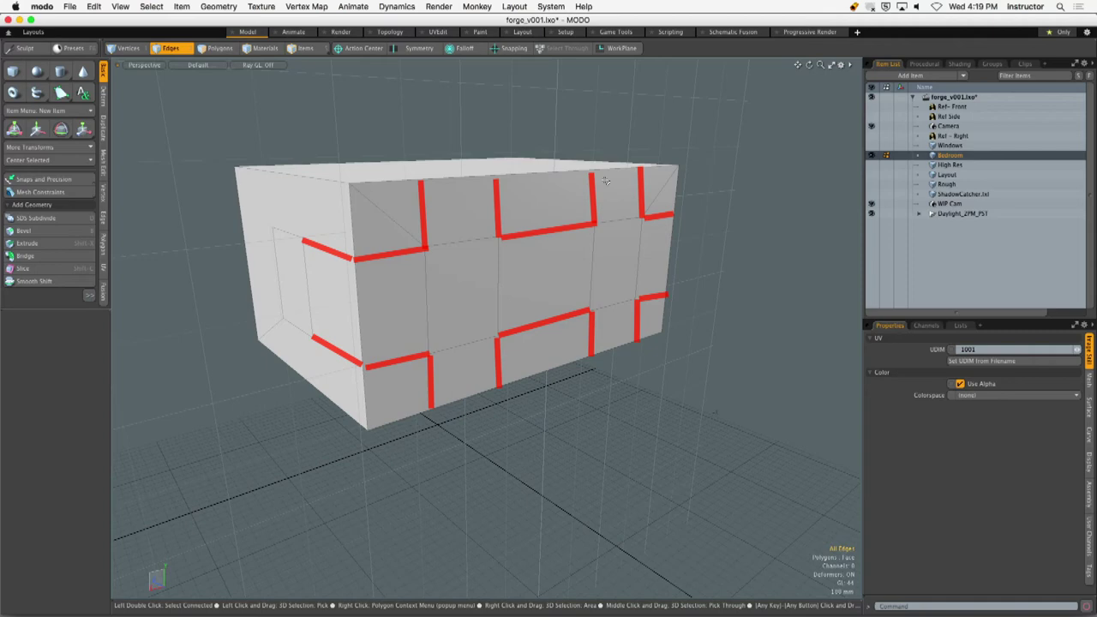
key(Delete)
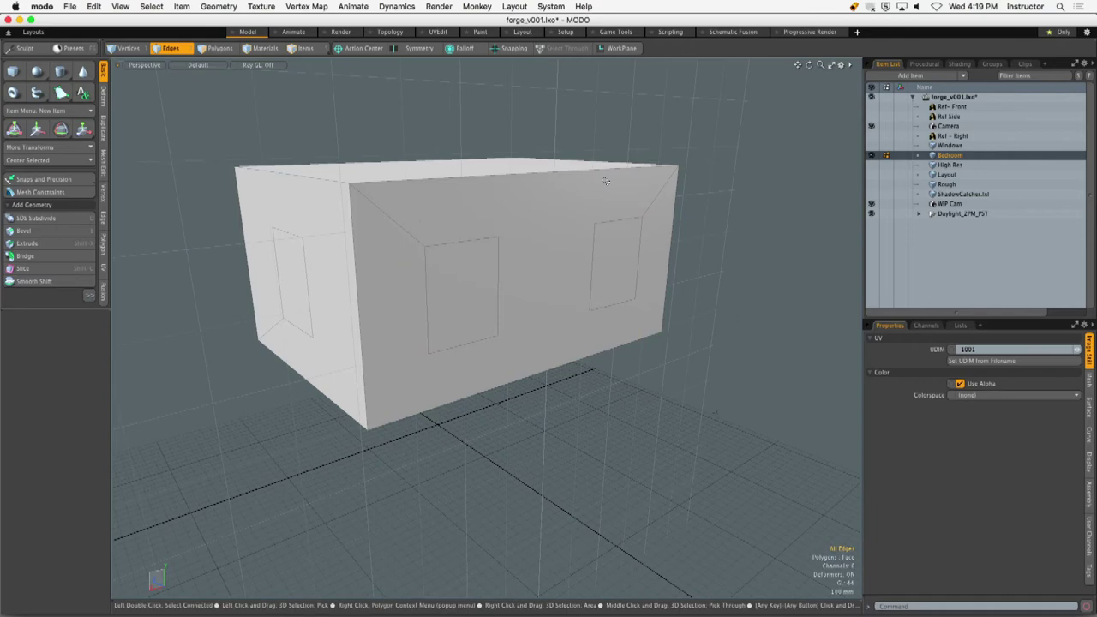
Select the four bedroom wall polygons that surround the window outlines, leaving the window polygons unselected.
alt+drag(455, 206, 441, 230)
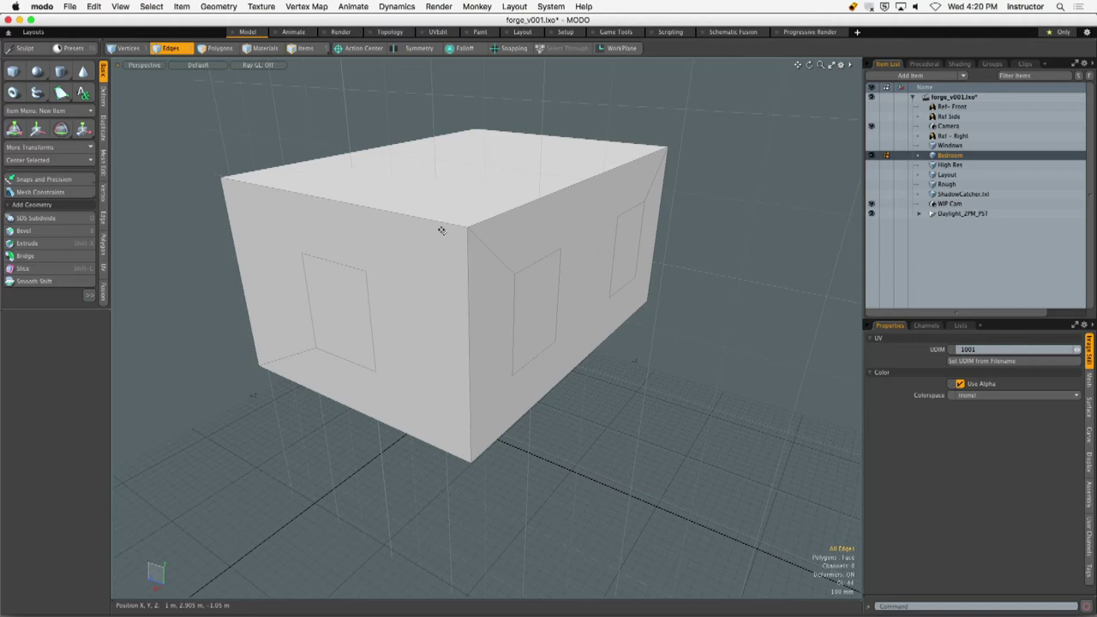
key(3)
click(432, 255)
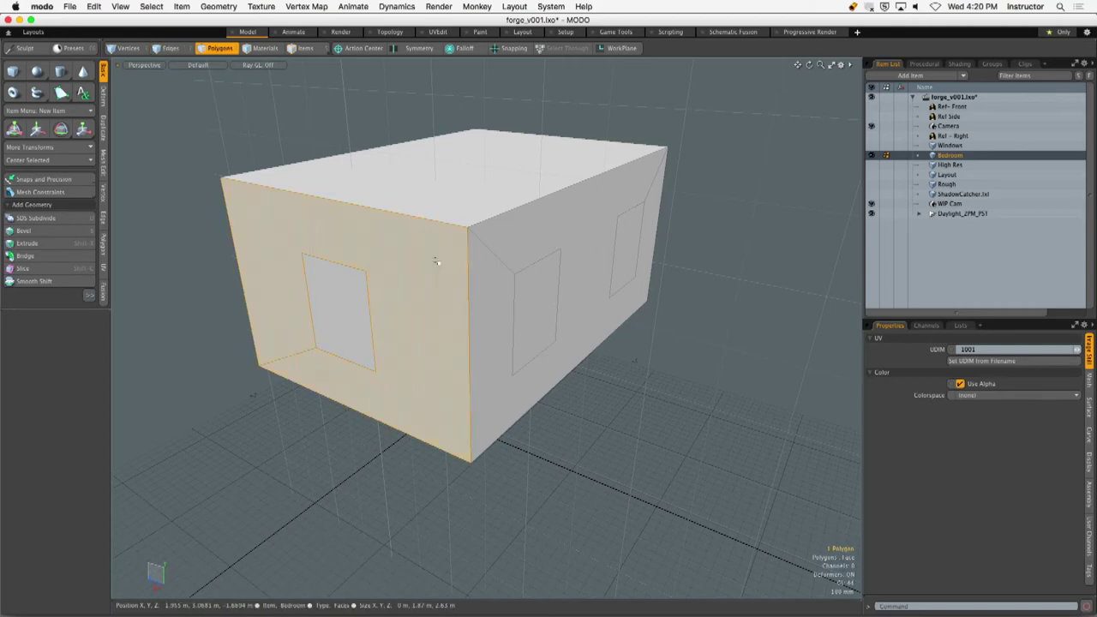
alt+drag(551, 229, 546, 289)
shift+click(566, 307)
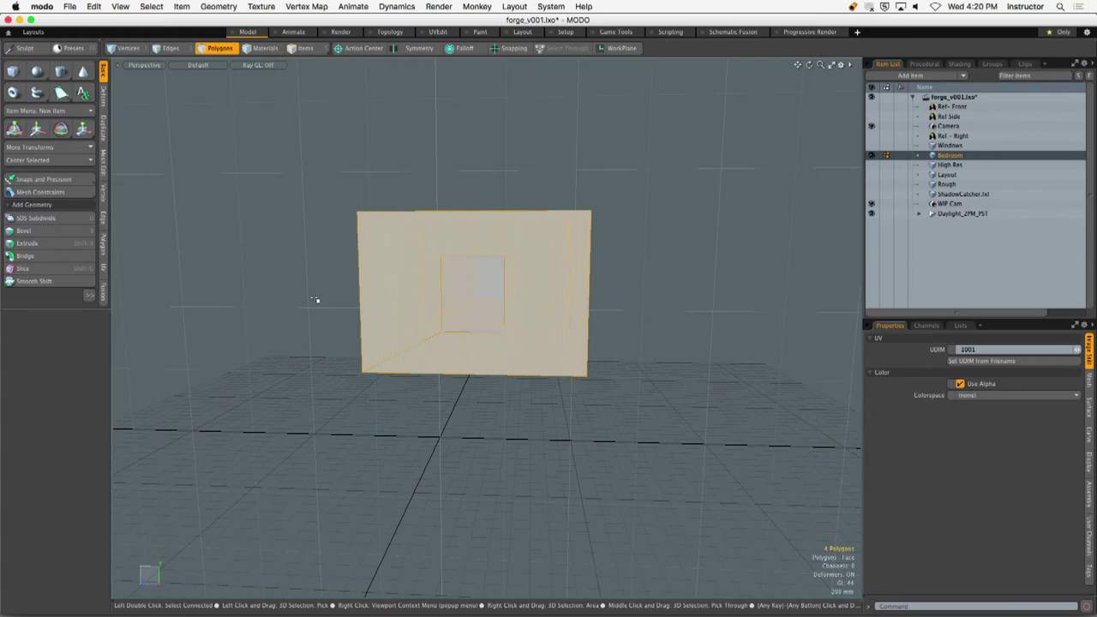
alt+drag(649, 269, 460, 254)
Switch to the Back view of the long wall with two windows and display the mesh vertices.
key(ctrl+space)
click(508, 293)
alt+shift+drag(480, 293, 625, 318)
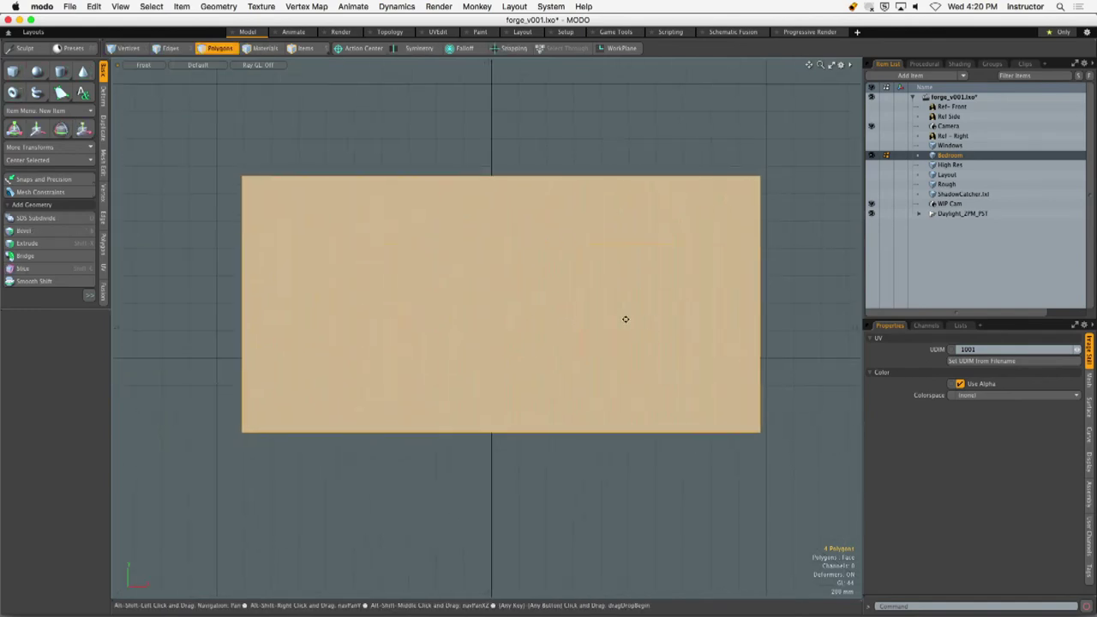
key(ctrl+space)
click(543, 345)
alt+shift+drag(542, 333, 587, 355)
ctrl+alt+drag(440, 259, 480, 266)
key(o)
click(500, 326)
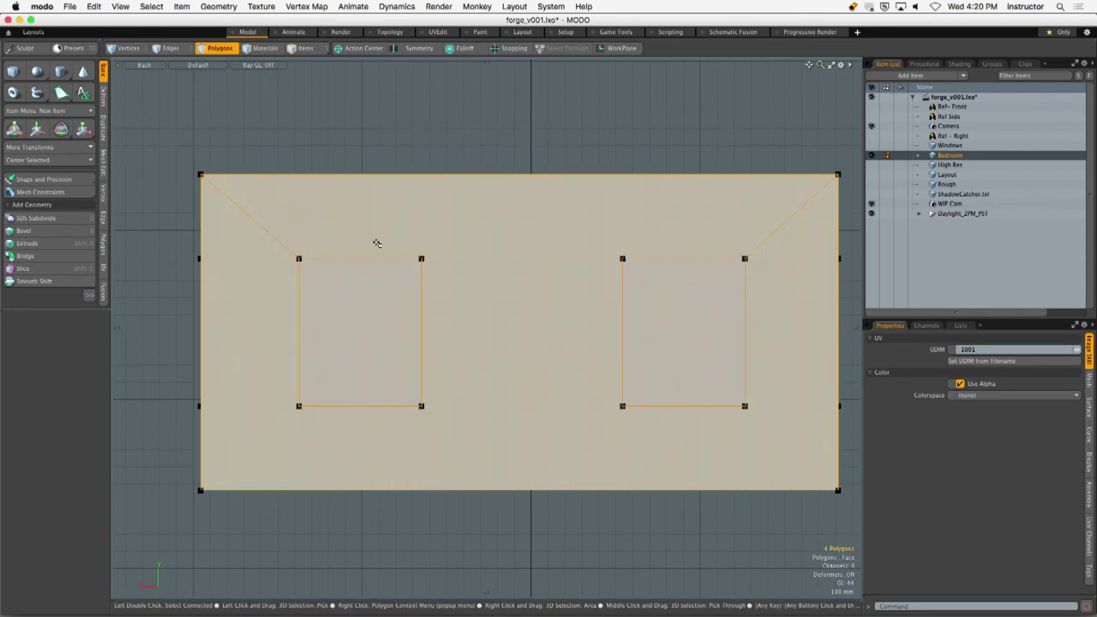
Try a freehand slanted slice through the selected walls between the two windows, and clear the polygon selection.
key(shift+c)
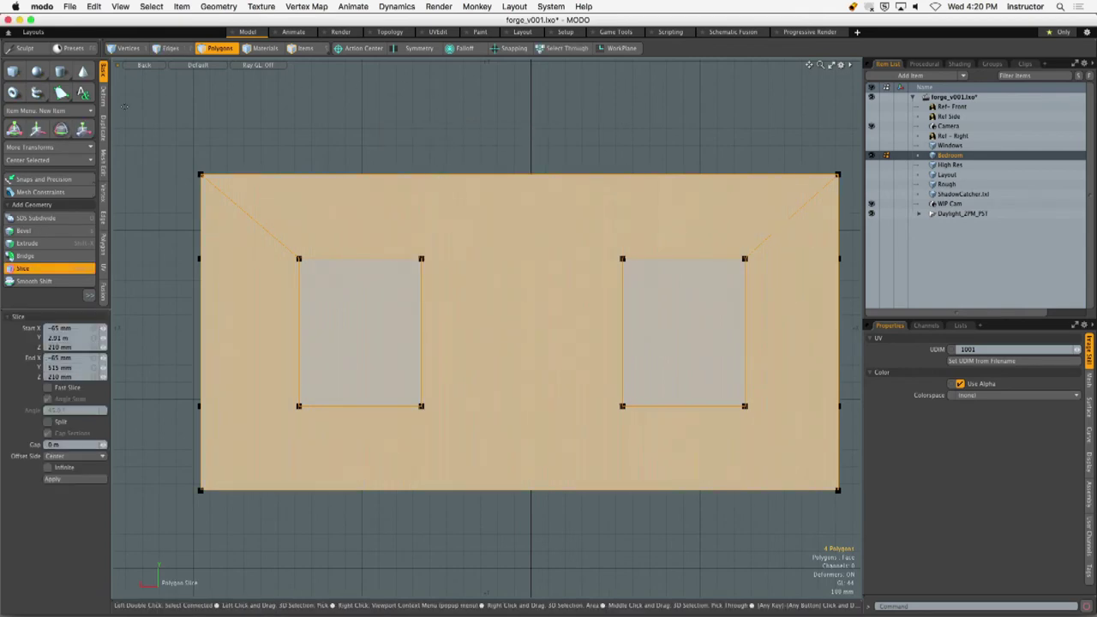
click(102, 159)
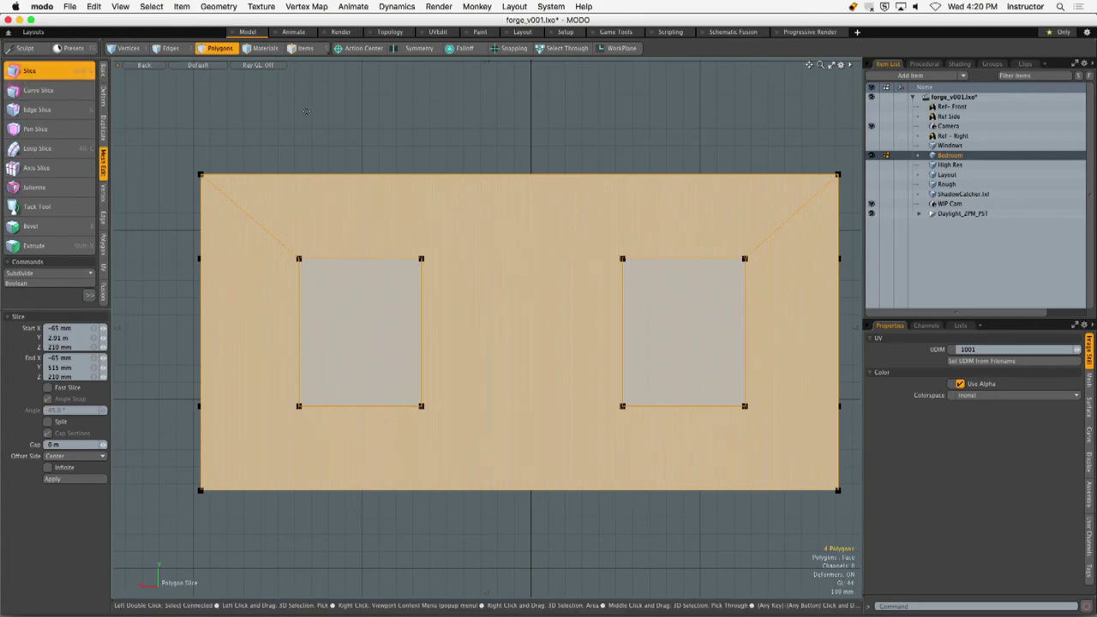
ctrl+alt+drag(326, 111, 101, 79)
mouse_move(125, 42)
ctrl+alt+mouse_down()
mouse_move(56, 75)
mouse_move(1, 264)
ctrl+alt+mouse_up()
key(Escape)
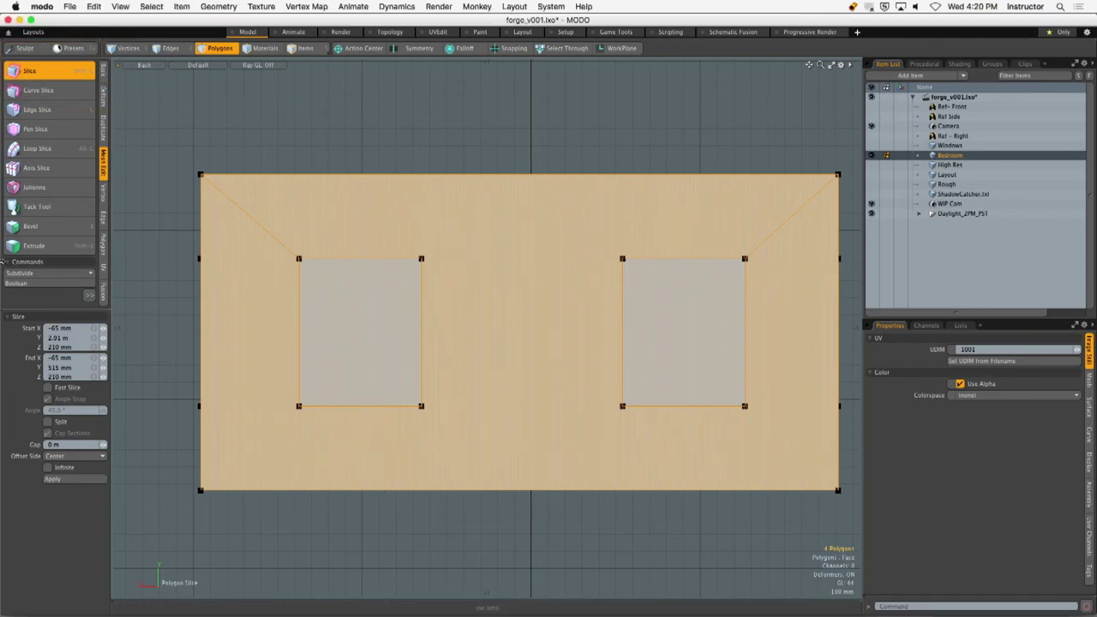
mouse_move(445, 99)
mouse_down()
mouse_move(475, 146)
mouse_move(519, 347)
mouse_move(531, 526)
mouse_up()
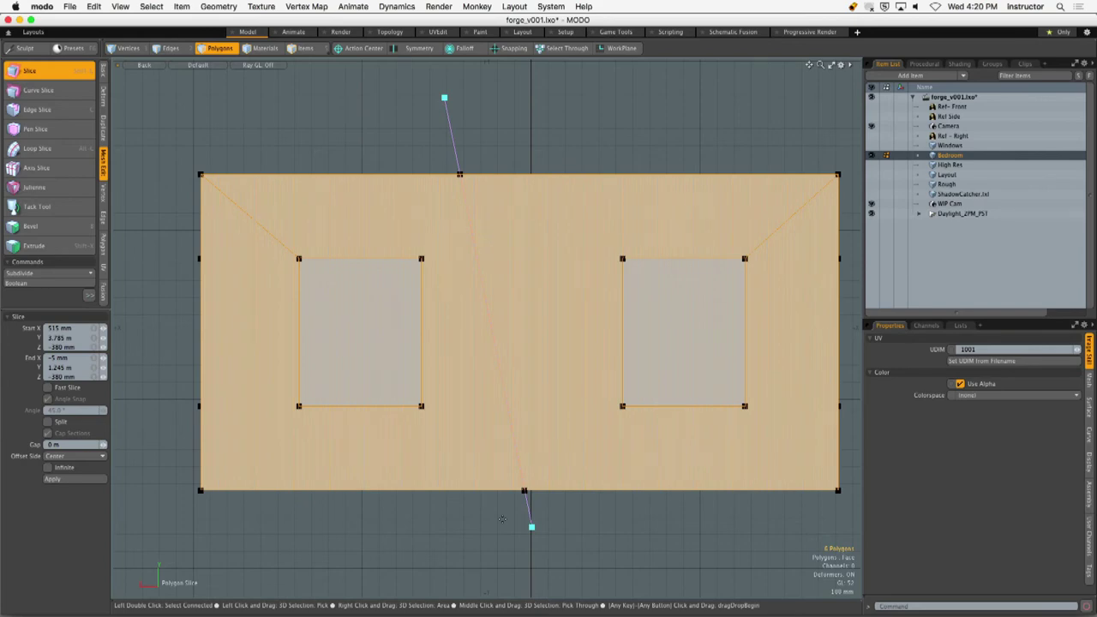
key(space)
click(573, 160)
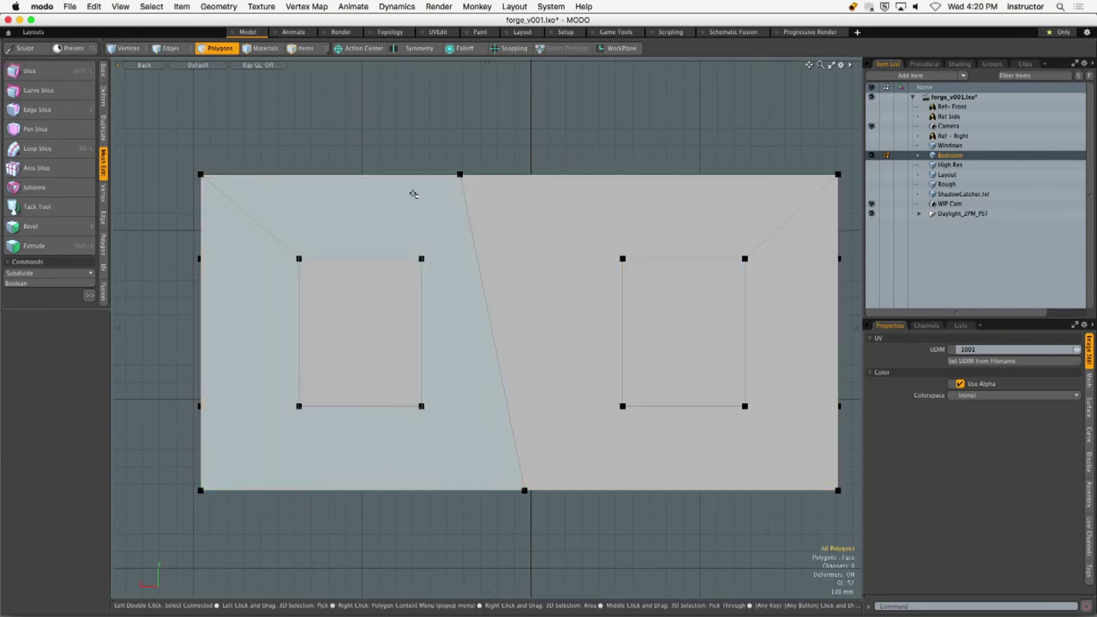
Point out the slanted sliced edge between the windows with red annotation arrows, and clear them.
key(2)
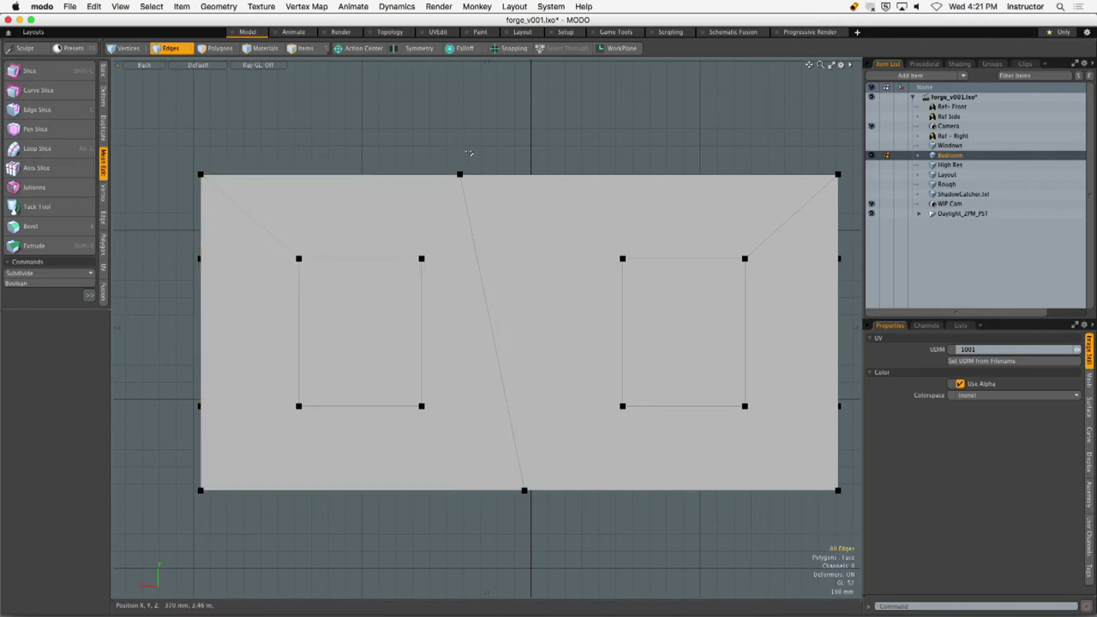
drag(591, 199, 505, 281)
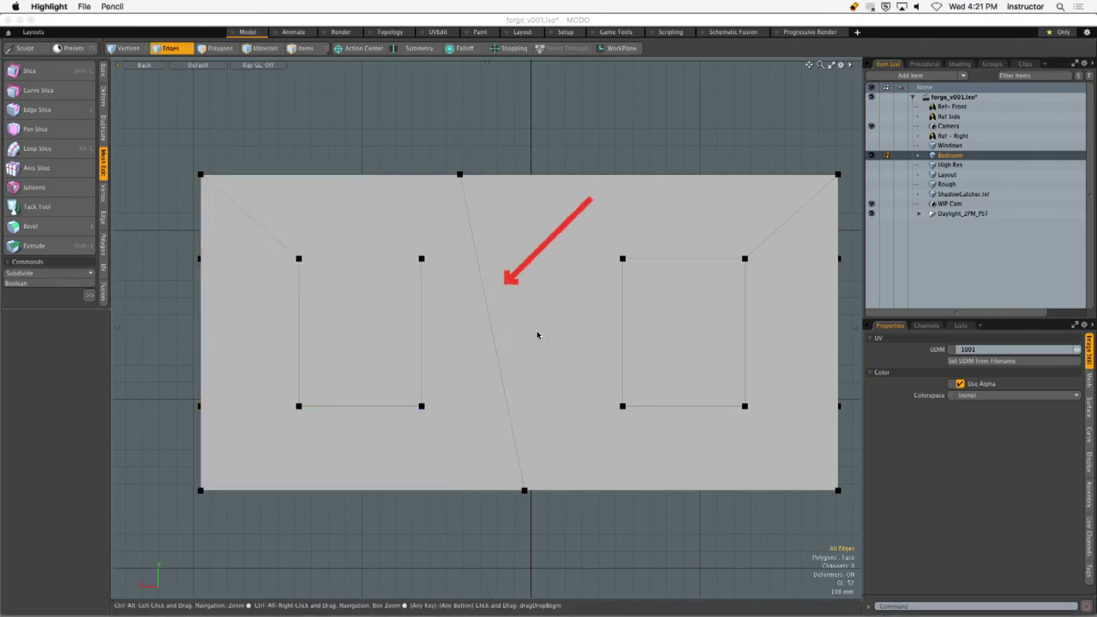
drag(597, 249, 522, 340)
drag(585, 390, 512, 420)
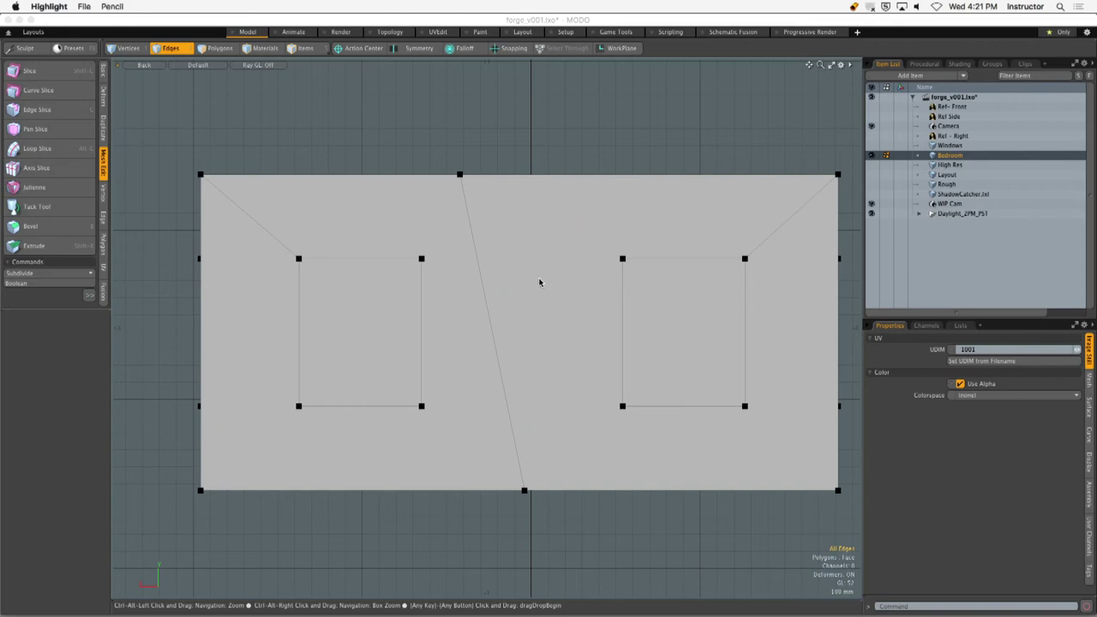
Select the slanted edge, and undo back past the freehand slice to the selected wall polygons.
click(489, 293)
key(super+z)
key(super+z)
key(super+z)
key(super+z)
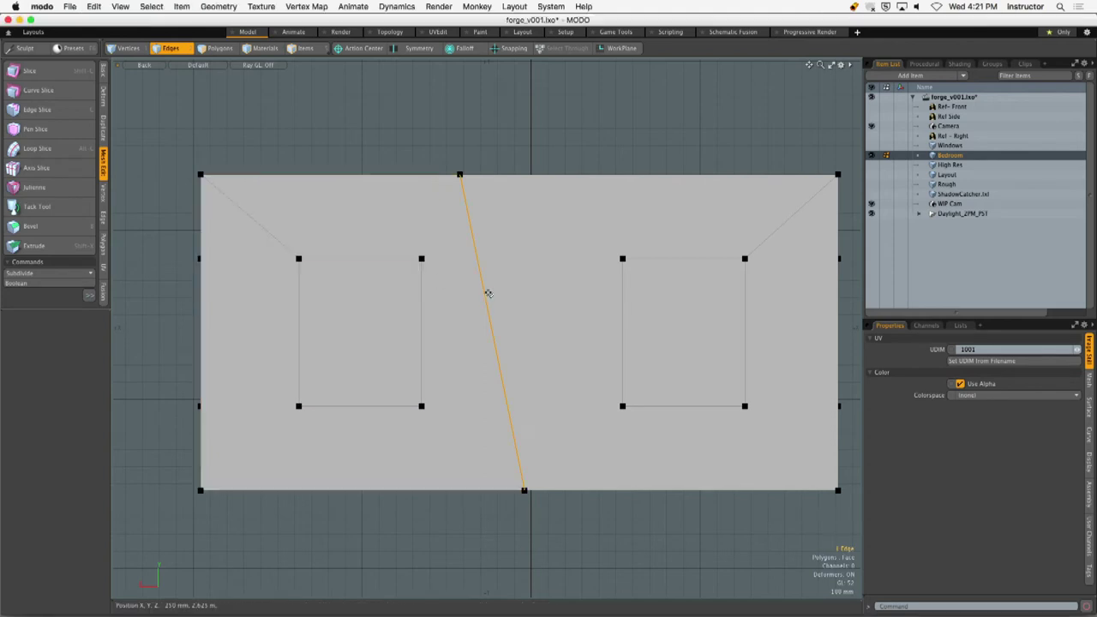
key(super+a)
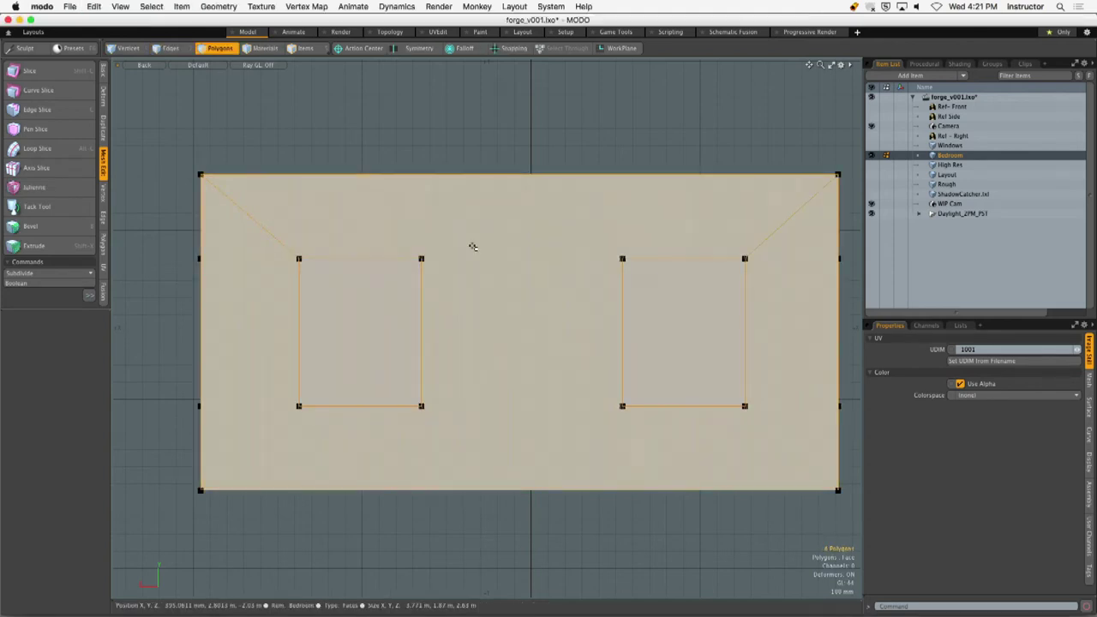
Turn on snapping and check the Vertex and Edge Center snap types.
mouse_move(453, 277)
alt+mouse_down()
mouse_move(500, 245)
mouse_move(531, 288)
mouse_move(291, 276)
mouse_move(446, 277)
mouse_move(551, 360)
mouse_move(531, 306)
mouse_move(460, 360)
mouse_move(472, 257)
mouse_move(495, 234)
mouse_move(471, 196)
alt+mouse_up()
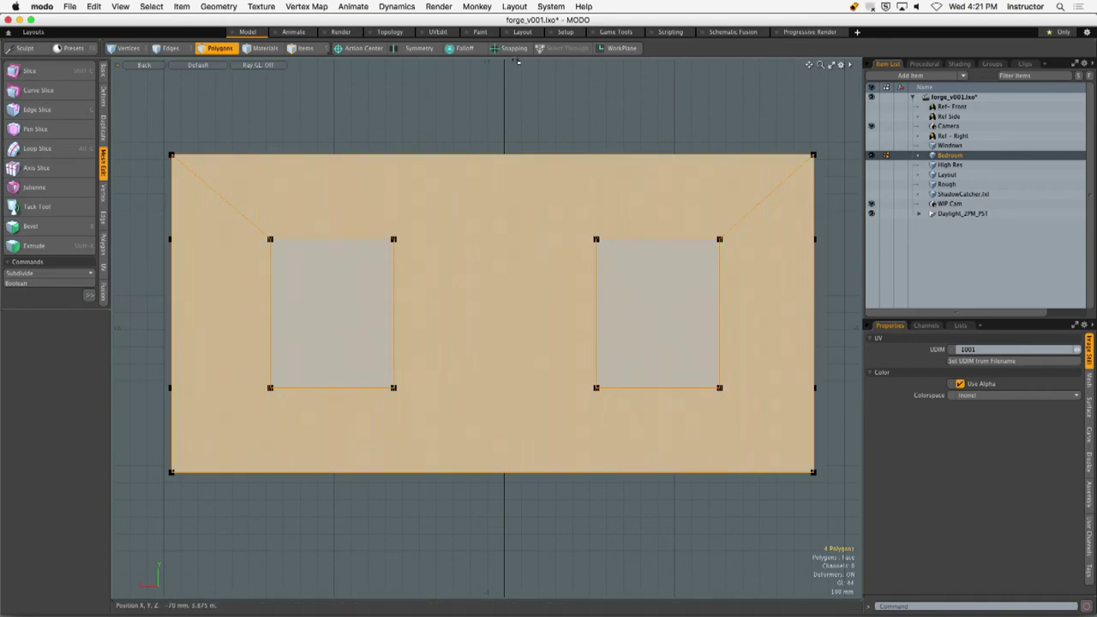
key(x)
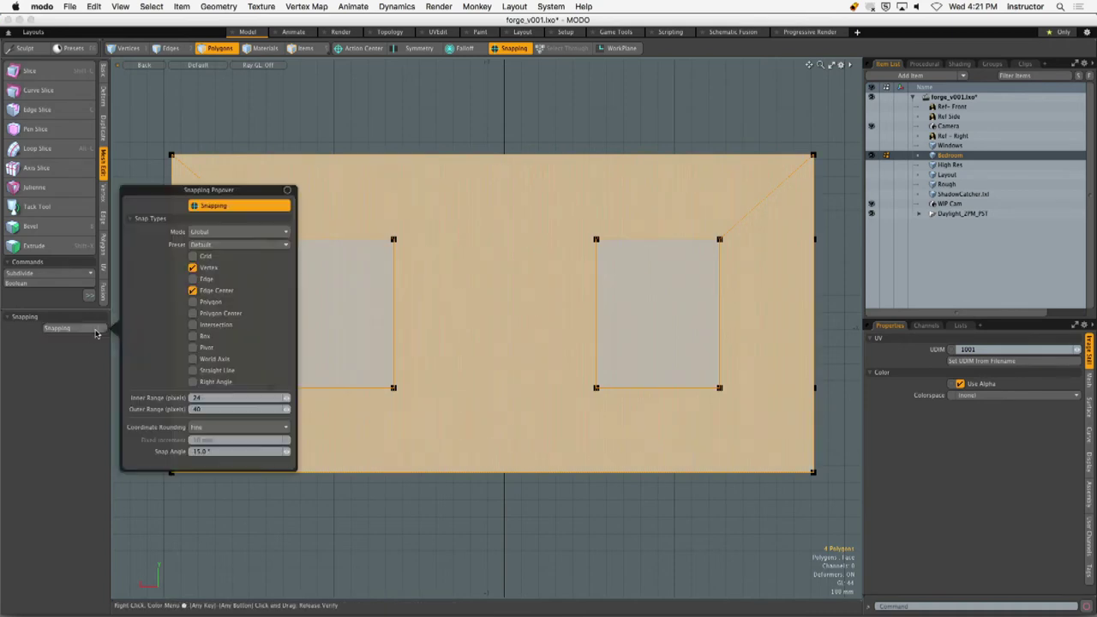
click(90, 330)
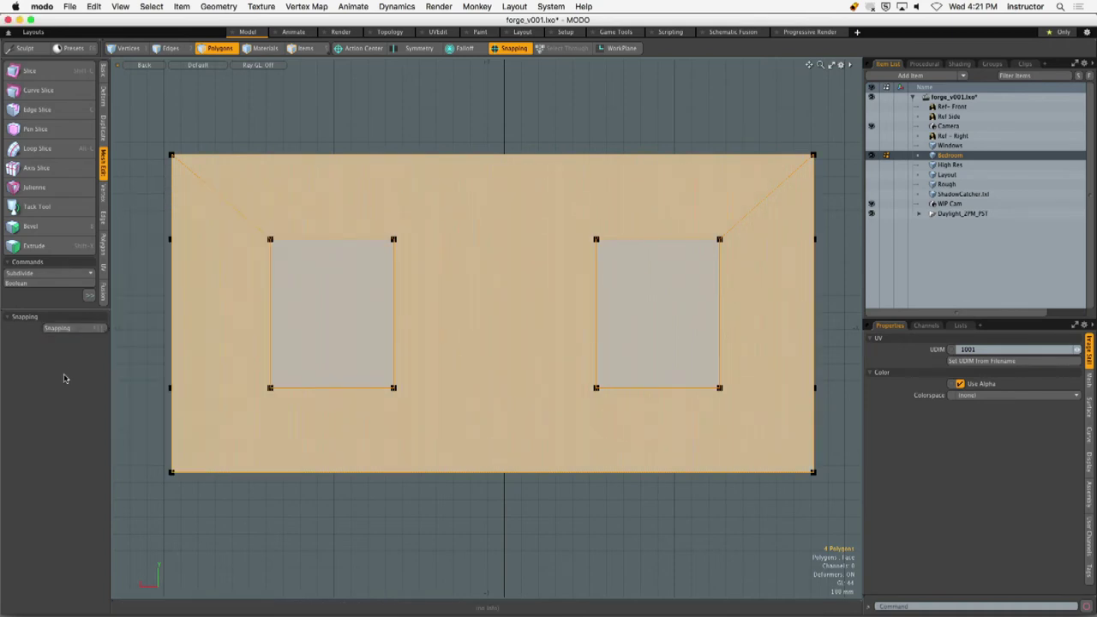
Slice the selected walls horizontally along the windows' upper edges, snapping to the window corners and extending the cut past both wall ends.
click(49, 76)
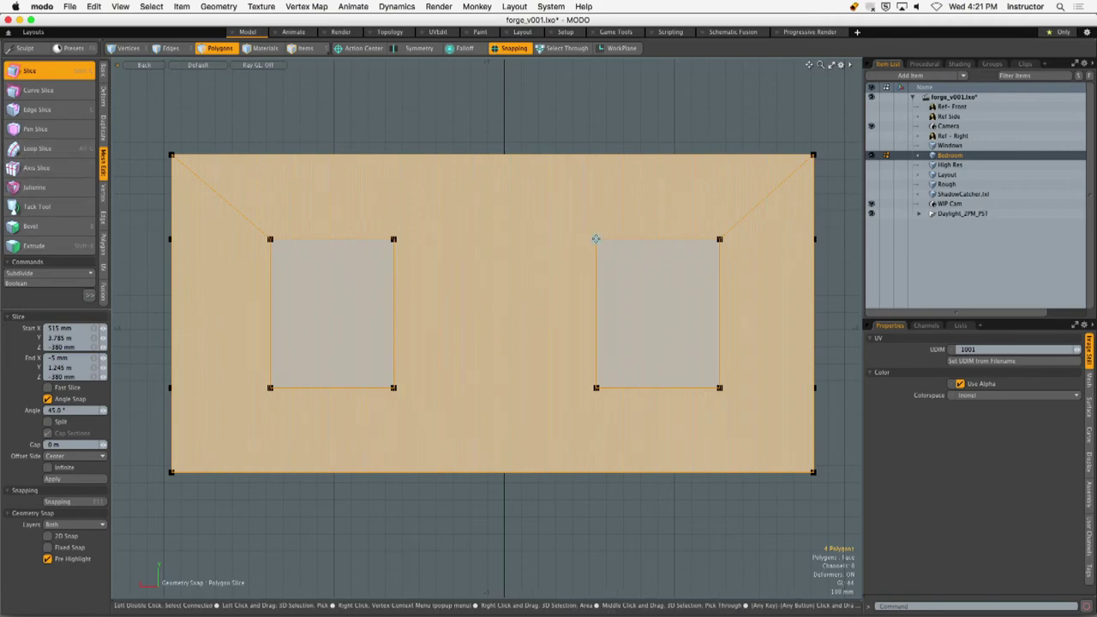
drag(597, 239, 394, 239)
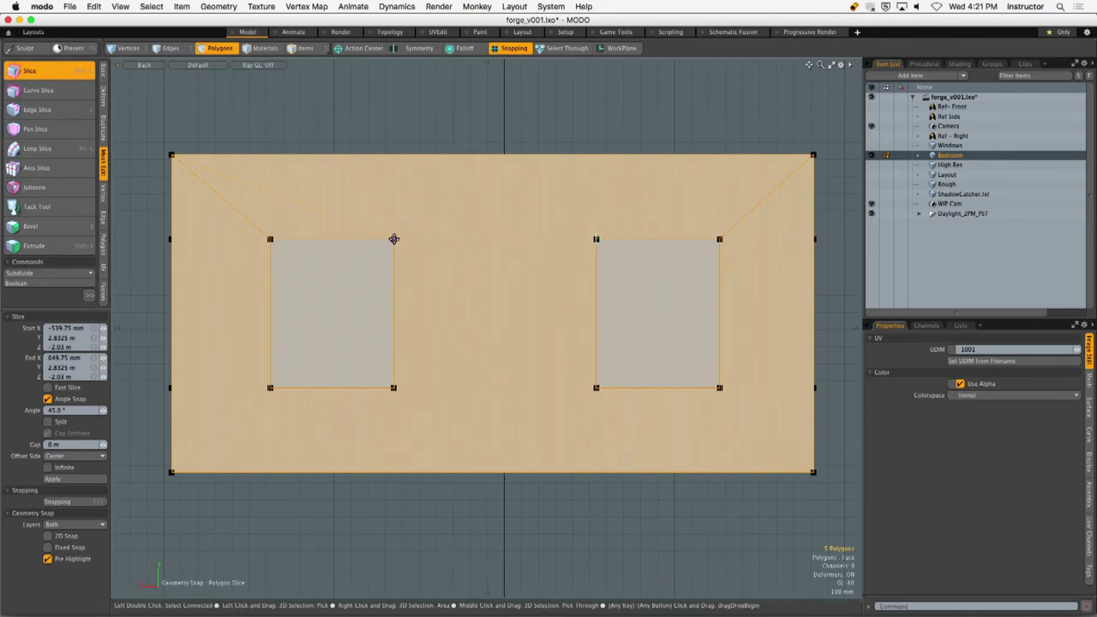
drag(292, 234, 134, 239)
drag(611, 248, 849, 238)
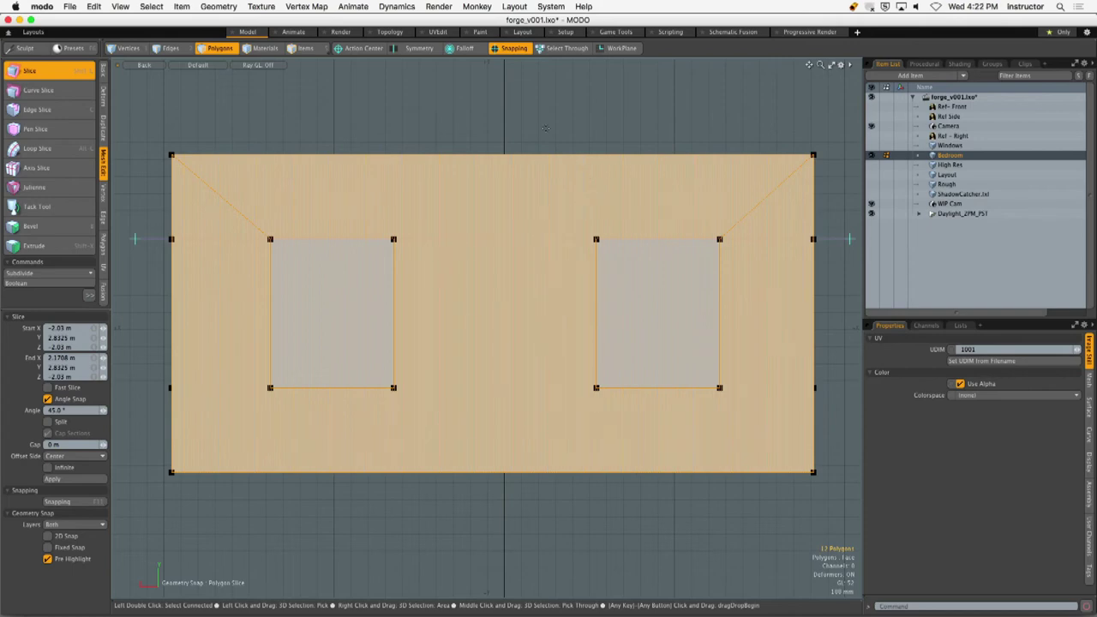
scroll(525, 128, down, 4)
key(q)
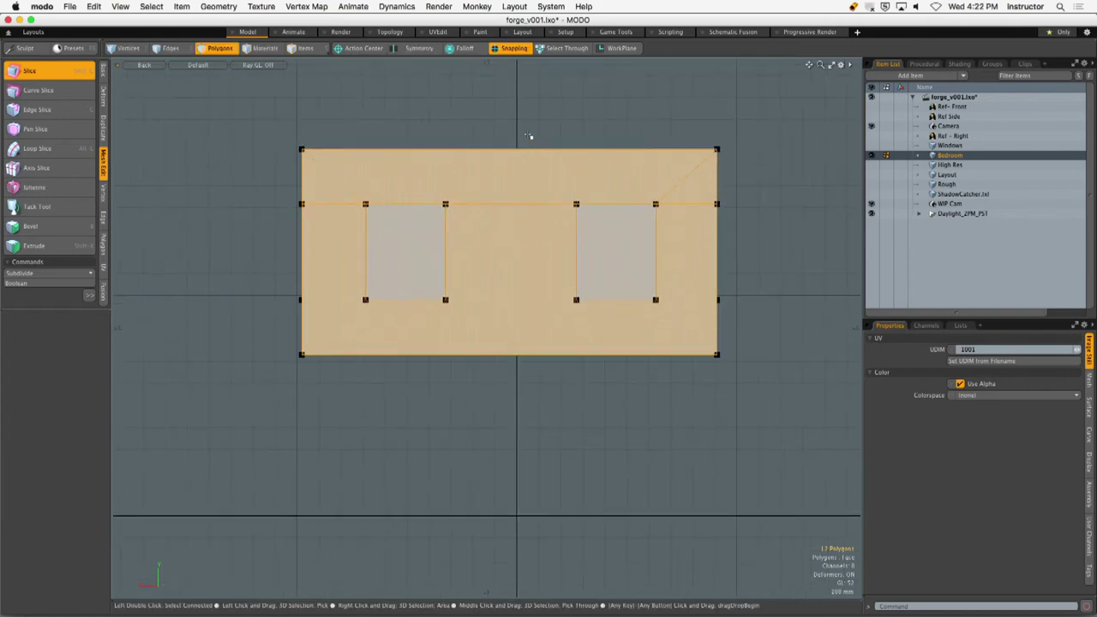
Clear the polygon selection and return to the Perspective view of the bedroom.
key(Escape)
alt+drag(491, 169, 479, 183)
key(ctrl+space)
click(511, 160)
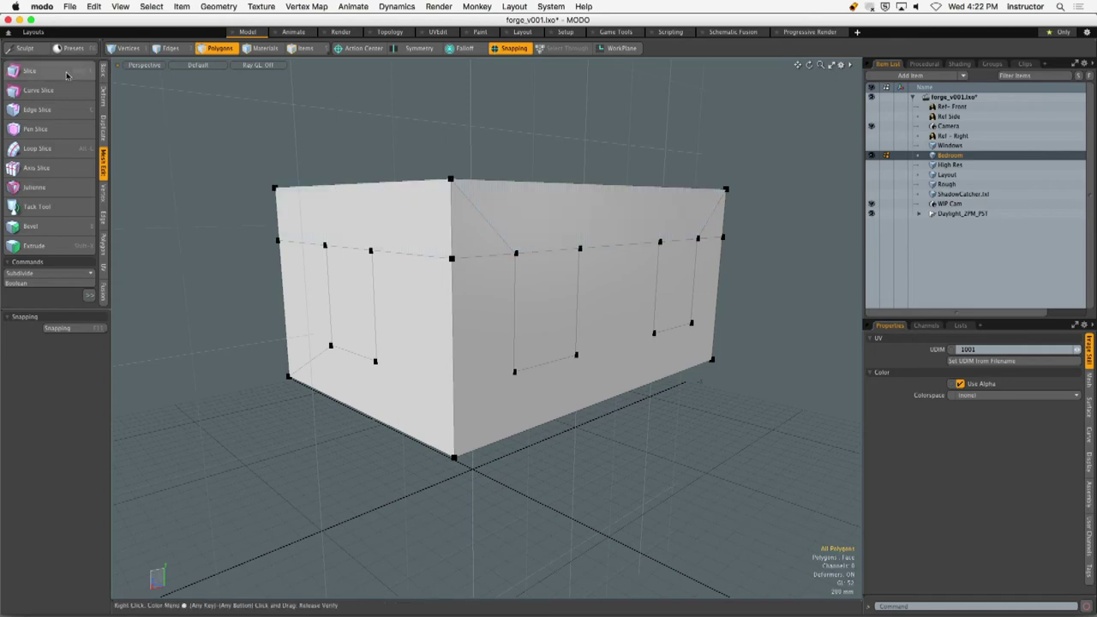
Try a freehand slanted slice through the whole bedroom mesh in the Perspective view, adjusting its start point.
click(30, 70)
alt+drag(560, 188, 474, 203)
drag(315, 108, 431, 350)
scroll(448, 360, down, 3)
drag(396, 173, 426, 201)
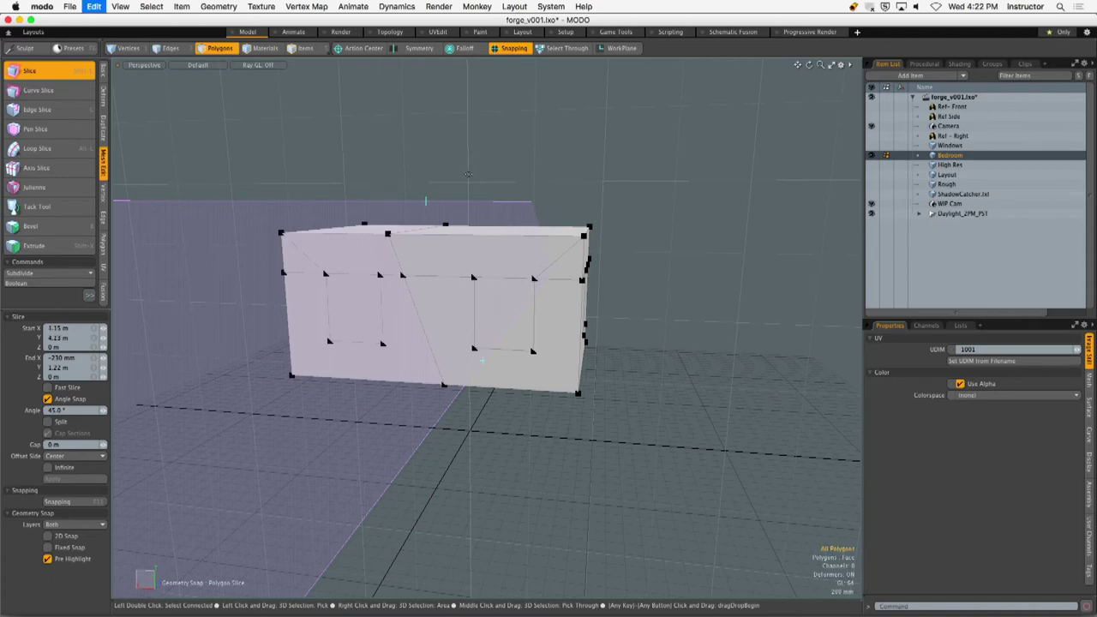
key(space)
Discard the slanted slice and examine the wall polygons around the bedroom's window openings from several sides.
alt+drag(436, 191, 428, 249)
alt+drag(429, 248, 397, 288)
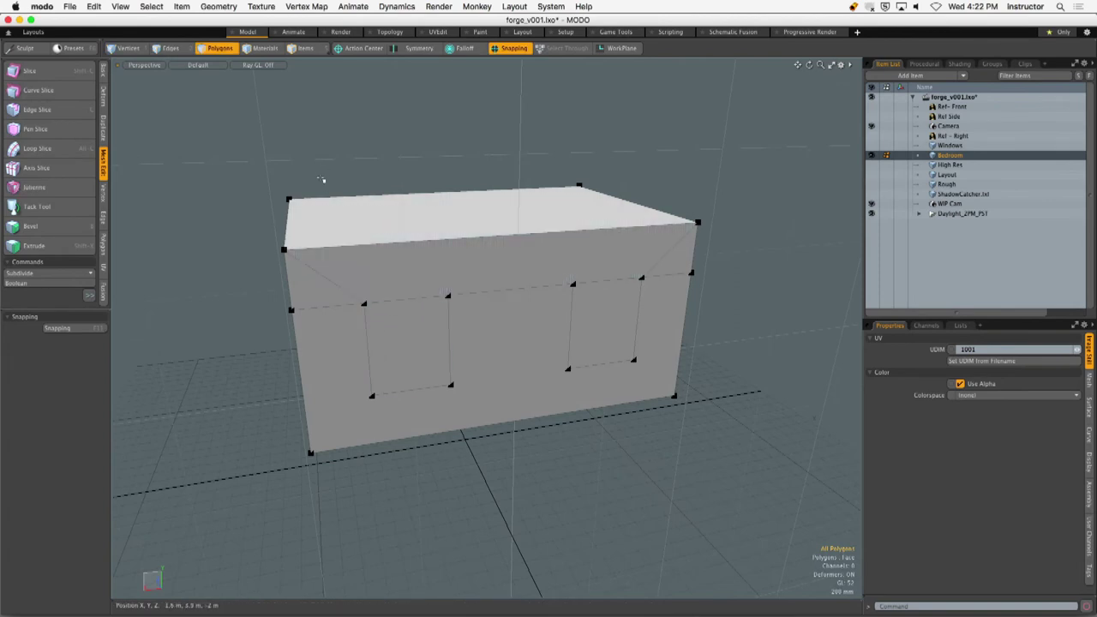
click(334, 319)
alt+drag(308, 311, 473, 320)
shift+click(357, 350)
shift+click(303, 336)
click(304, 315)
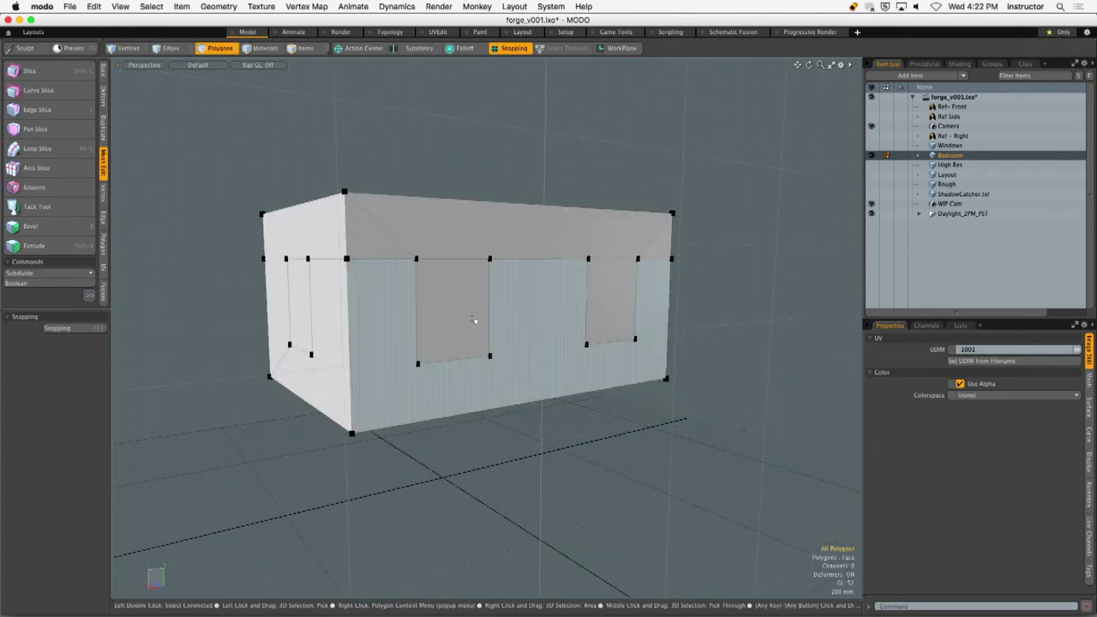
In the Back view, slice the whole bedroom horizontally along the windows' lower edges, snapping to their corners and extending the cut past both wall ends.
alt+drag(475, 316, 507, 343)
key(ctrl+space)
click(405, 347)
alt+shift+drag(507, 343, 499, 324)
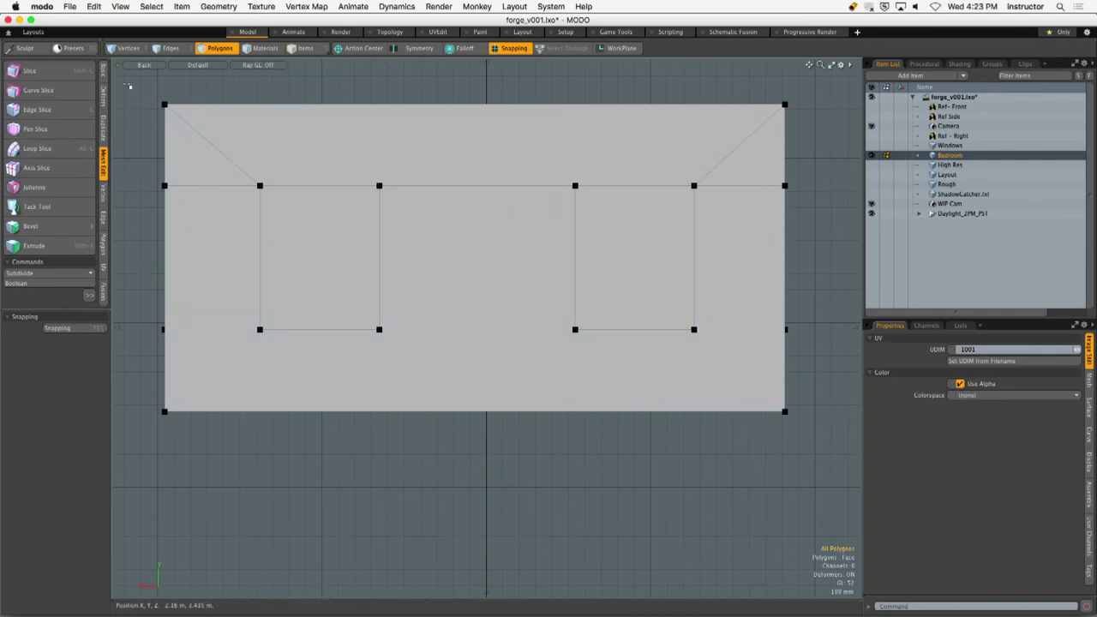
click(58, 76)
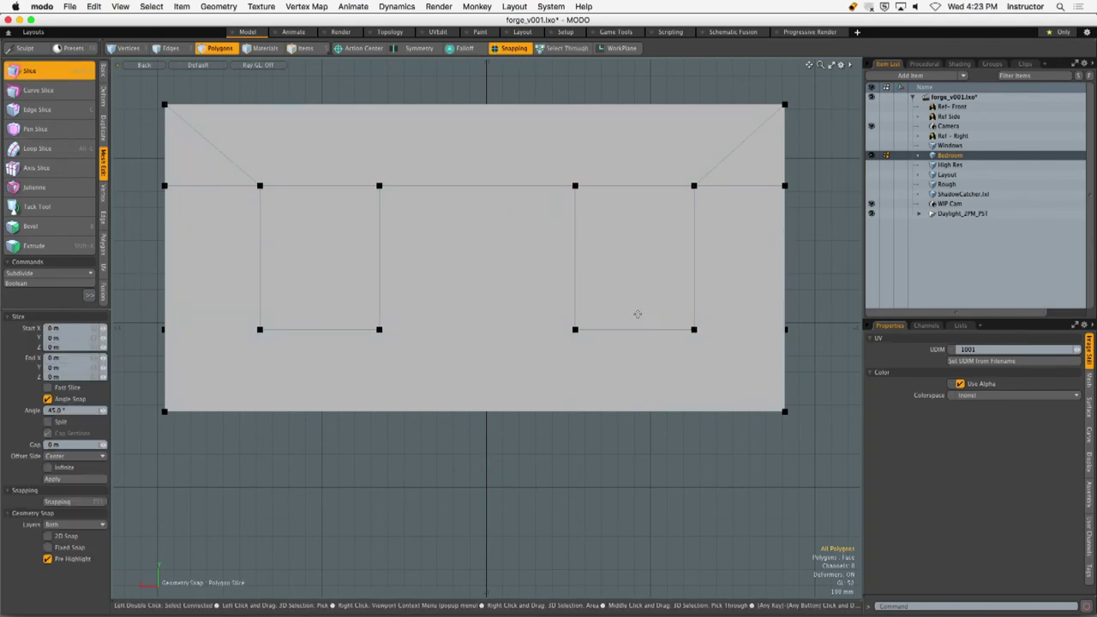
drag(575, 330, 385, 339)
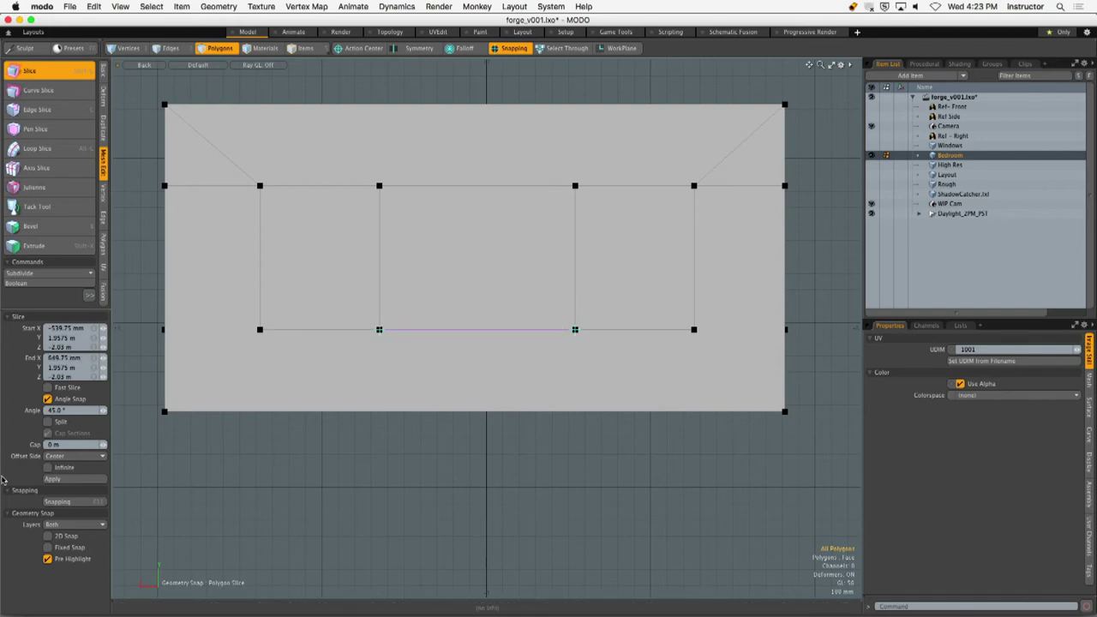
drag(575, 330, 840, 329)
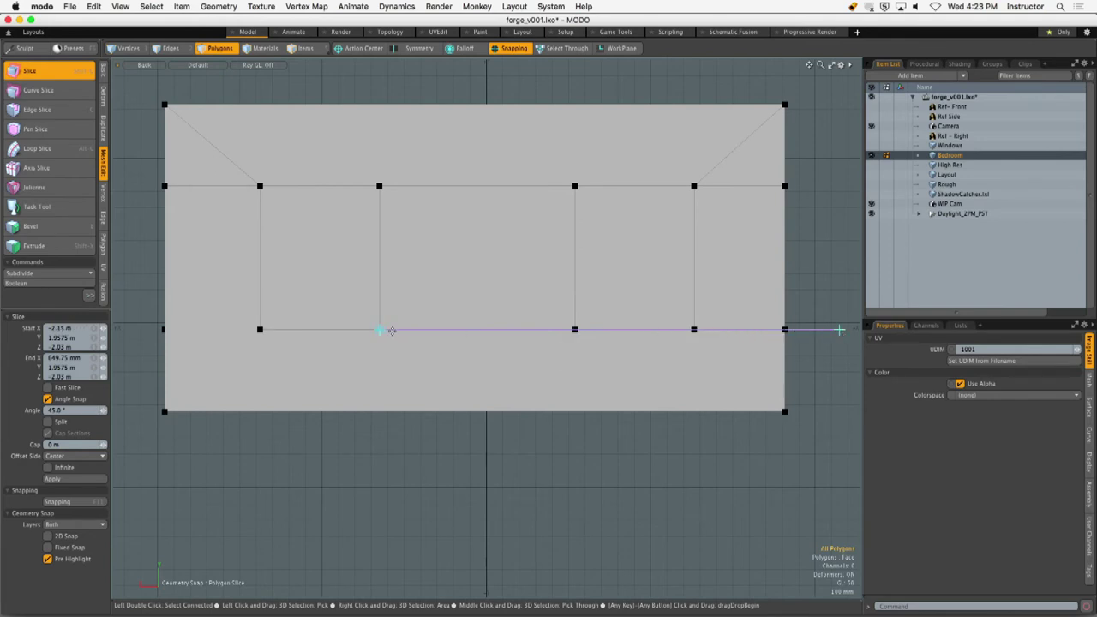
key(space)
Inspect the lower window cut on the bedroom walls in the Perspective view, then undo that horizontal slice.
key(ctrl+space)
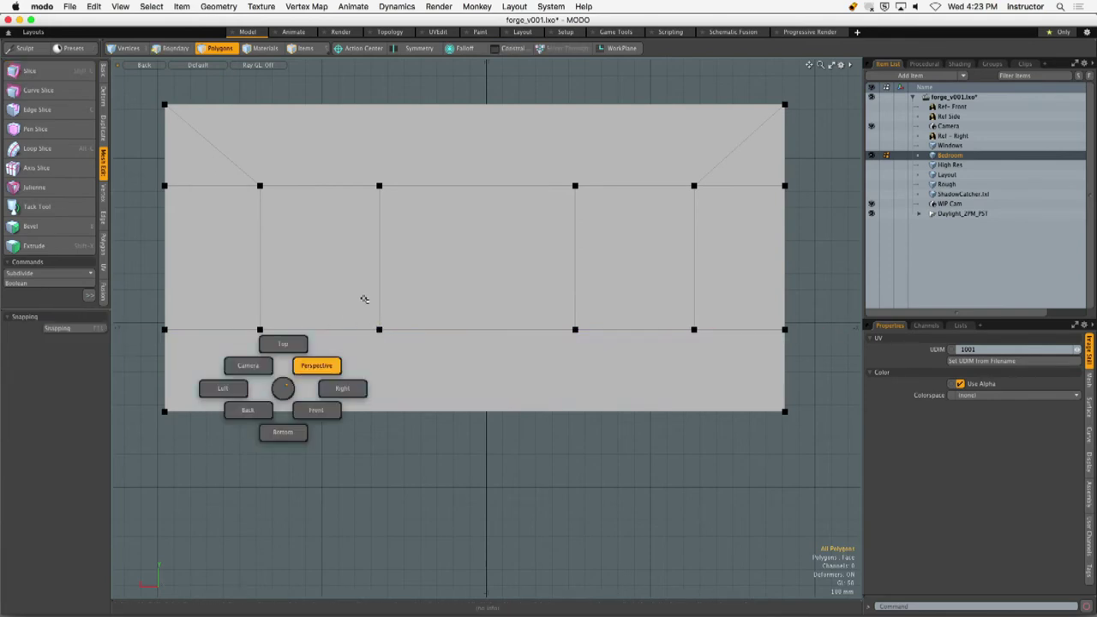
click(364, 299)
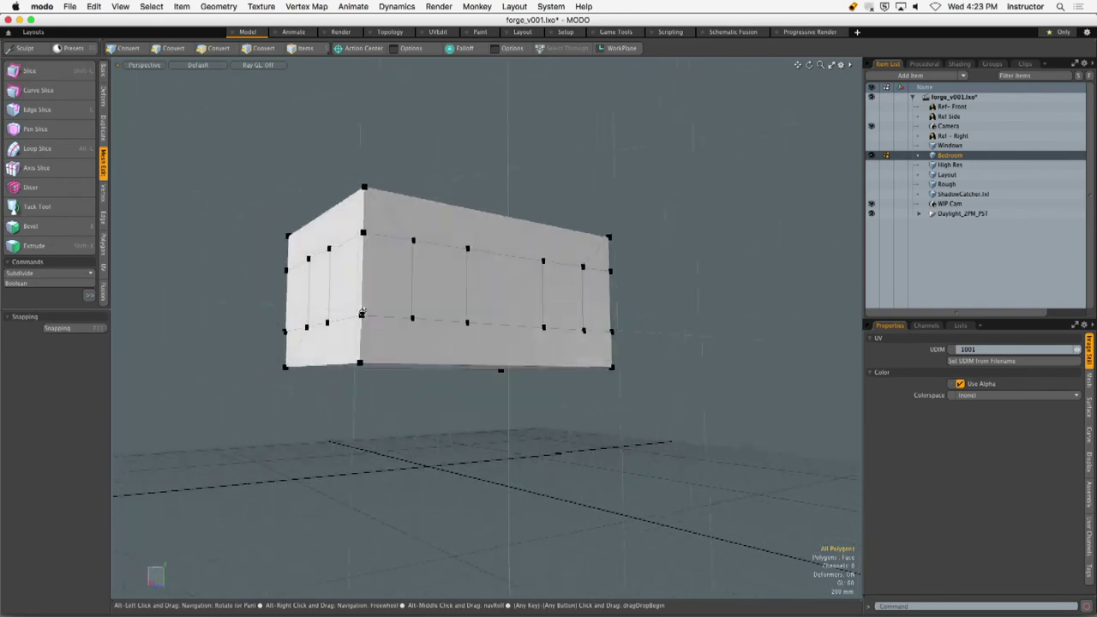
alt+drag(362, 312, 485, 332)
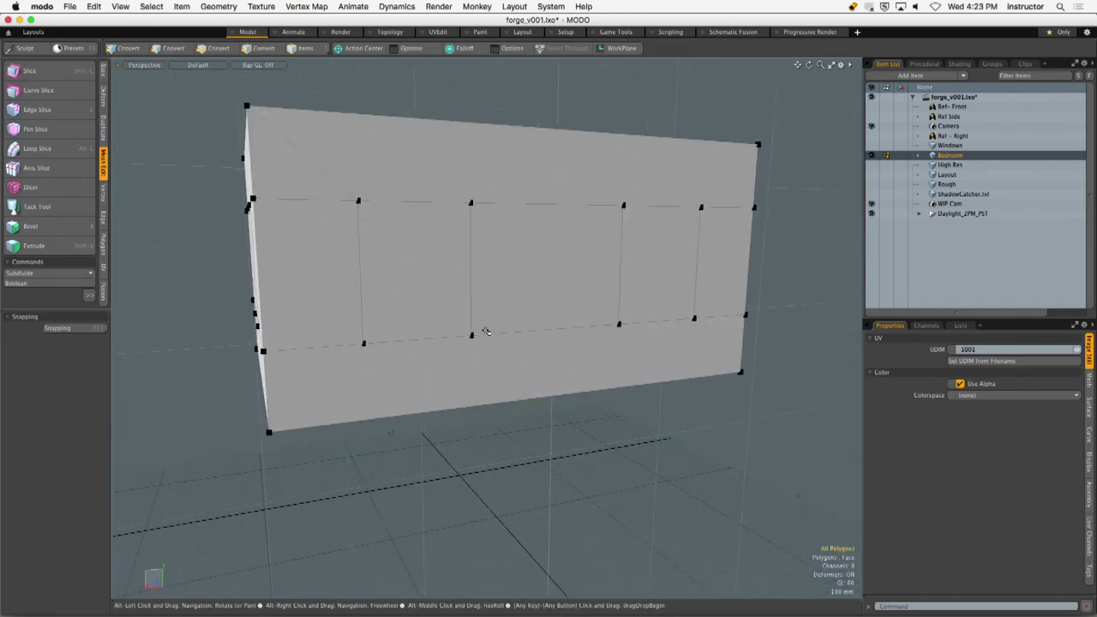
key(super+z)
key(super+z)
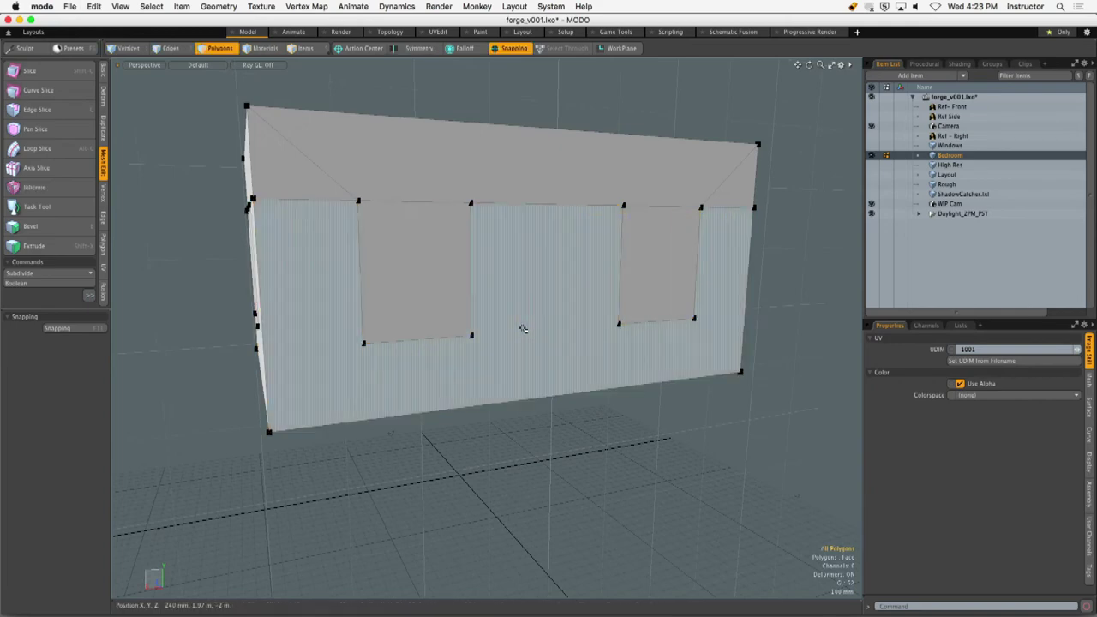
Slice the Bedroom mesh's back wall with a short slanted cut from about X 390 mm, Y 3.565 m to X 130 mm, Y 2.63 m.
double_click(523, 329)
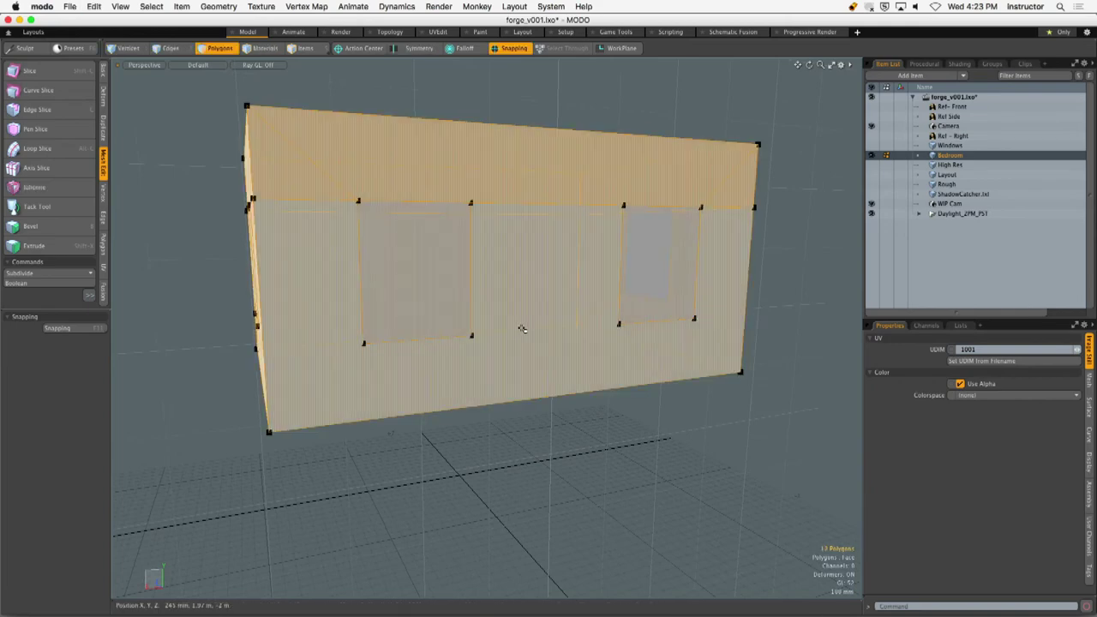
click(523, 109)
alt+drag(523, 110, 476, 187)
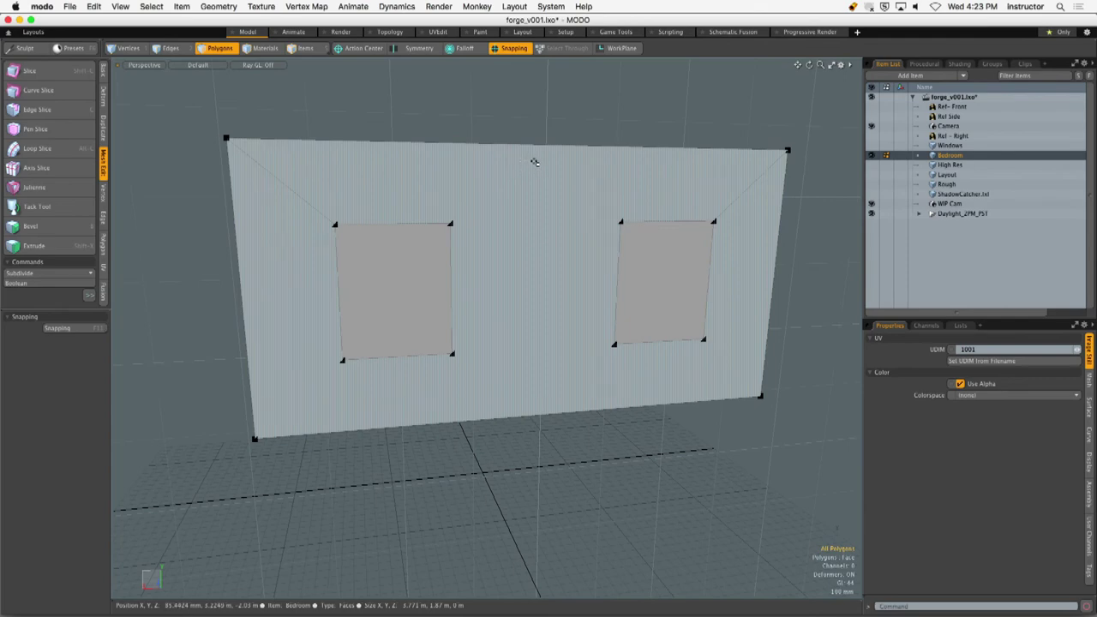
key(ctrl+space)
click(419, 316)
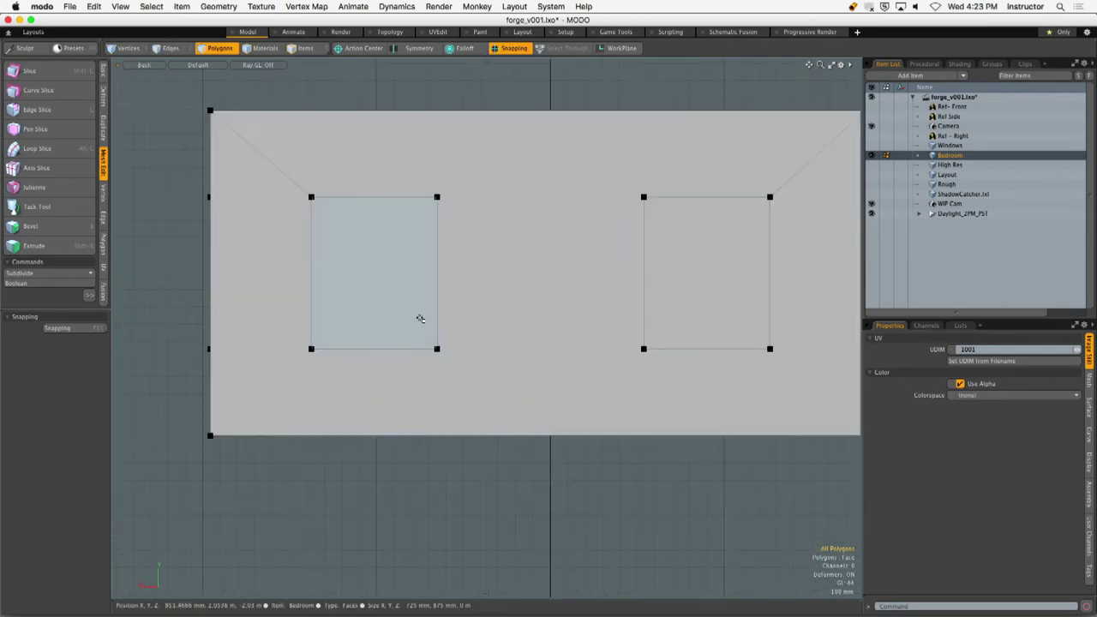
alt+drag(493, 264, 463, 294)
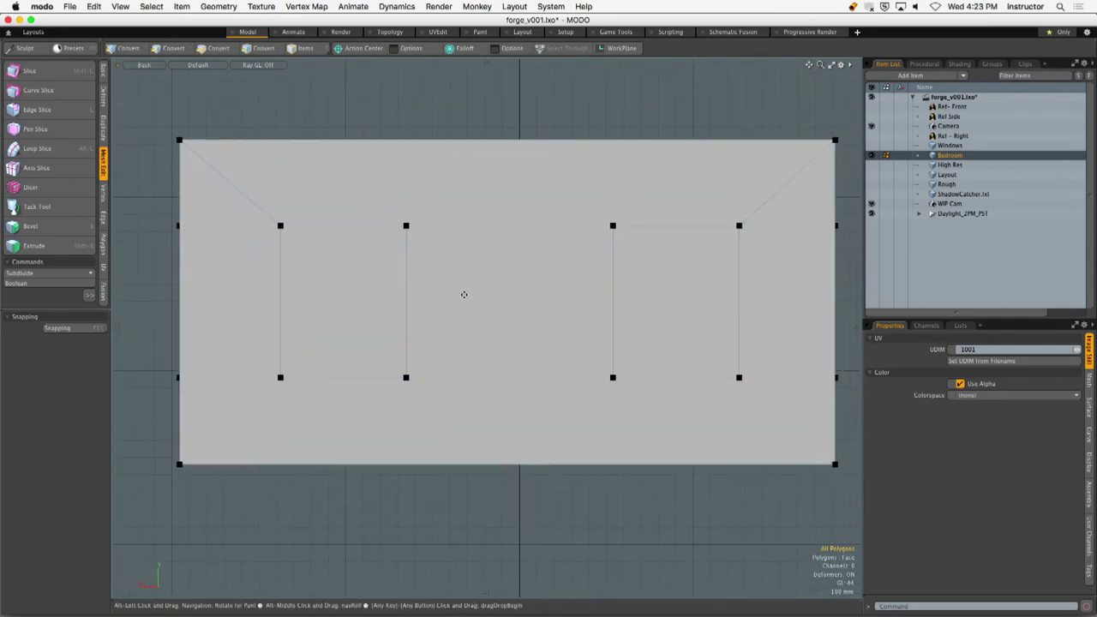
click(30, 70)
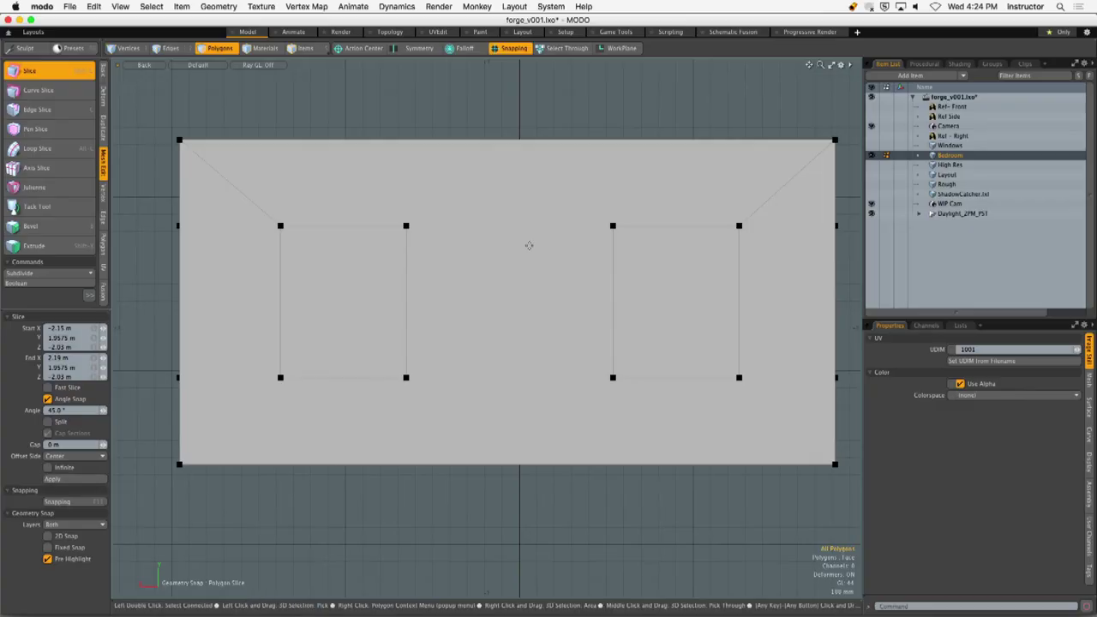
drag(451, 98, 496, 261)
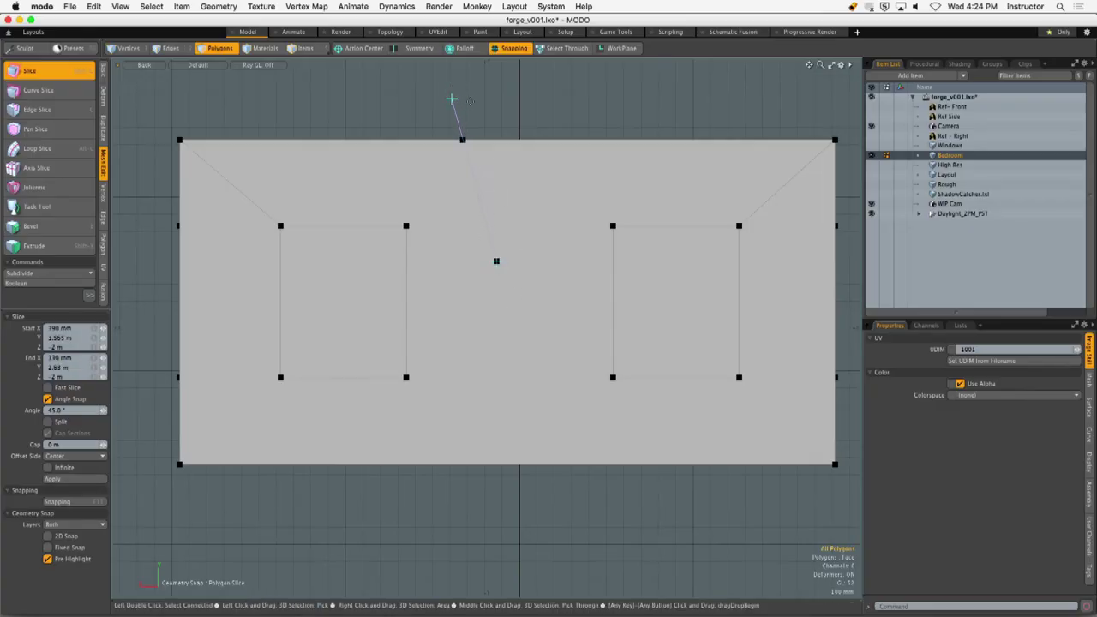
drag(540, 76, 454, 101)
drag(564, 243, 509, 261)
key(Escape)
Examine in perspective how far the short slice reaches across the front and back walls, checking the vertex at its end.
key(ctrl+space)
click(543, 215)
alt+drag(544, 215, 463, 249)
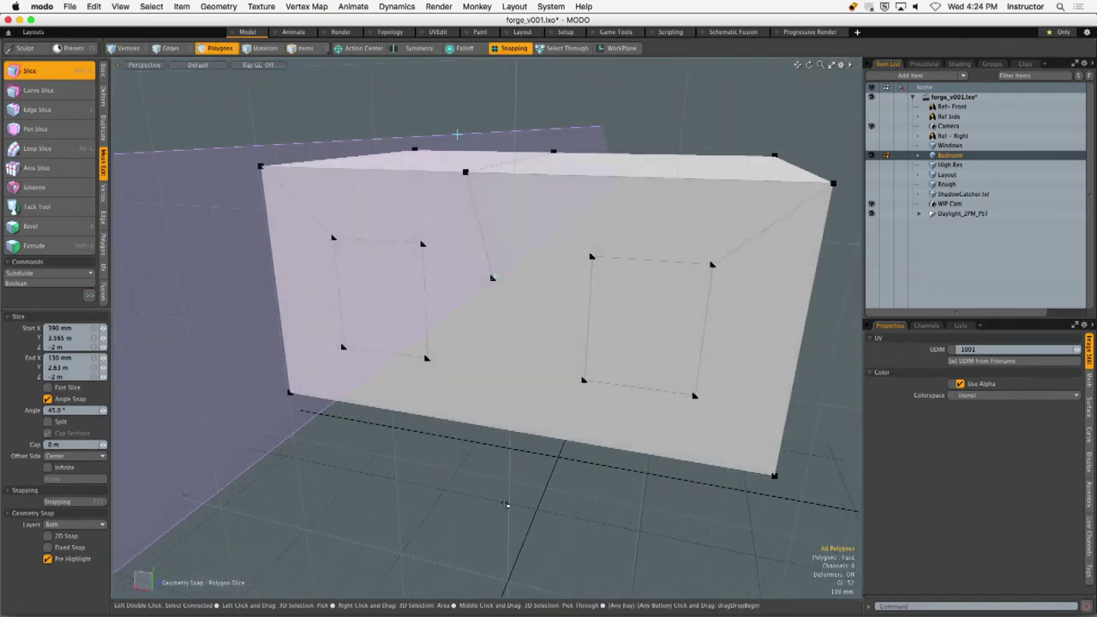
key(space)
alt+drag(472, 463, 380, 400)
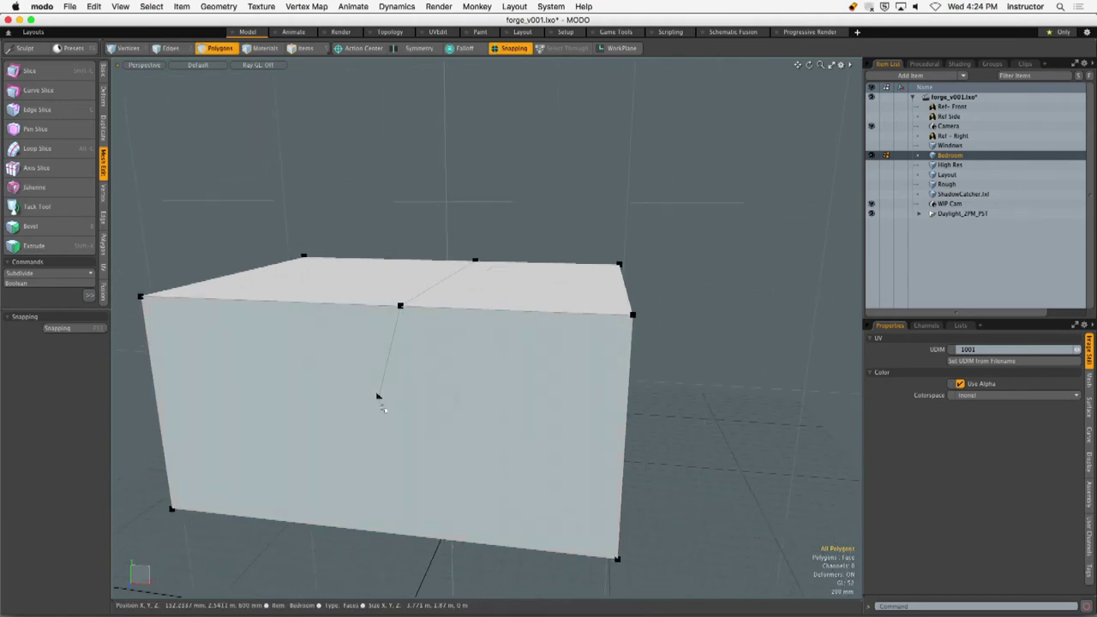
key(2)
key(1)
click(379, 395)
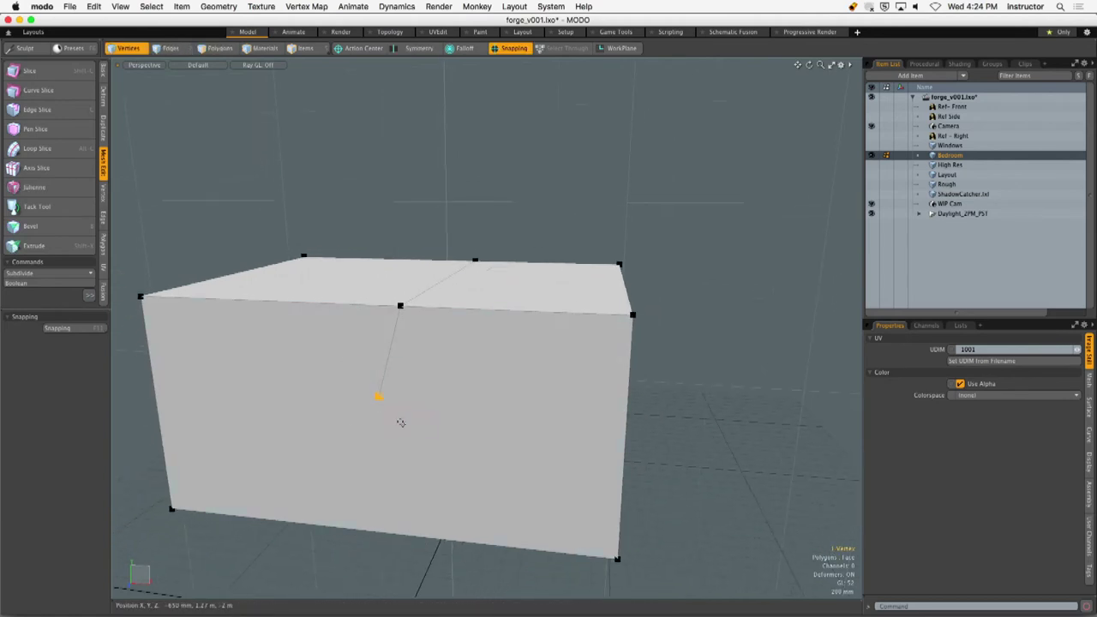
key(2)
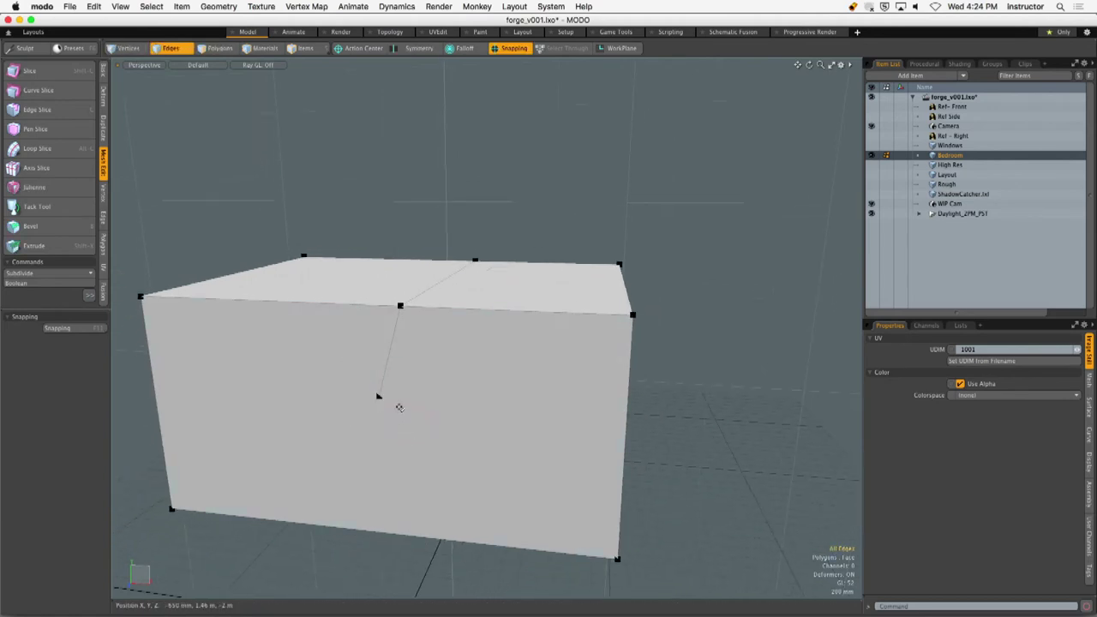
Undo the short slanted slice across the Bedroom mesh.
key(super+z)
key(super+z)
key(super+z)
key(super+z)
key(super+z)
alt+drag(573, 403, 463, 385)
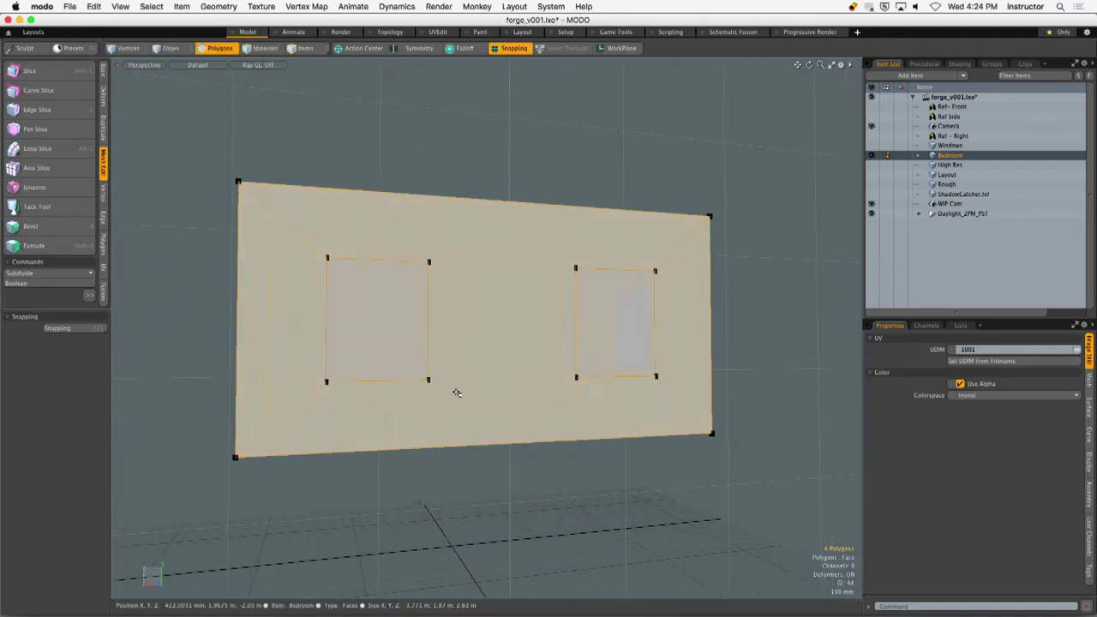
alt+drag(473, 433, 502, 466)
Activate the Slice tool on the selected wall polygons in the Back view and enable its Infinite option.
key(ctrl+space)
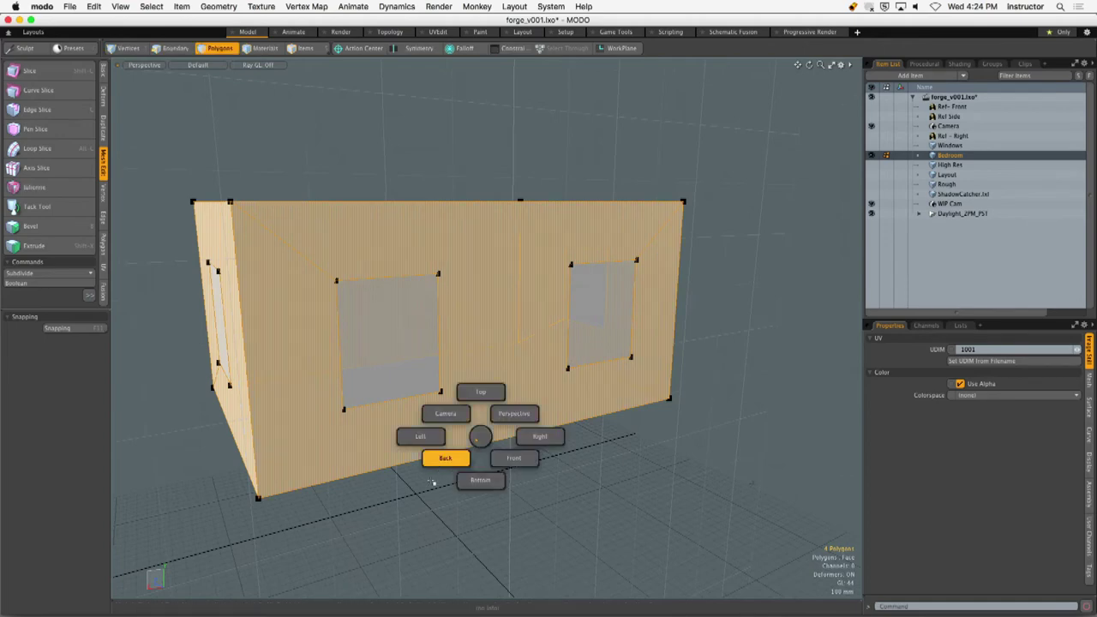
click(446, 459)
alt+shift+drag(462, 436, 508, 440)
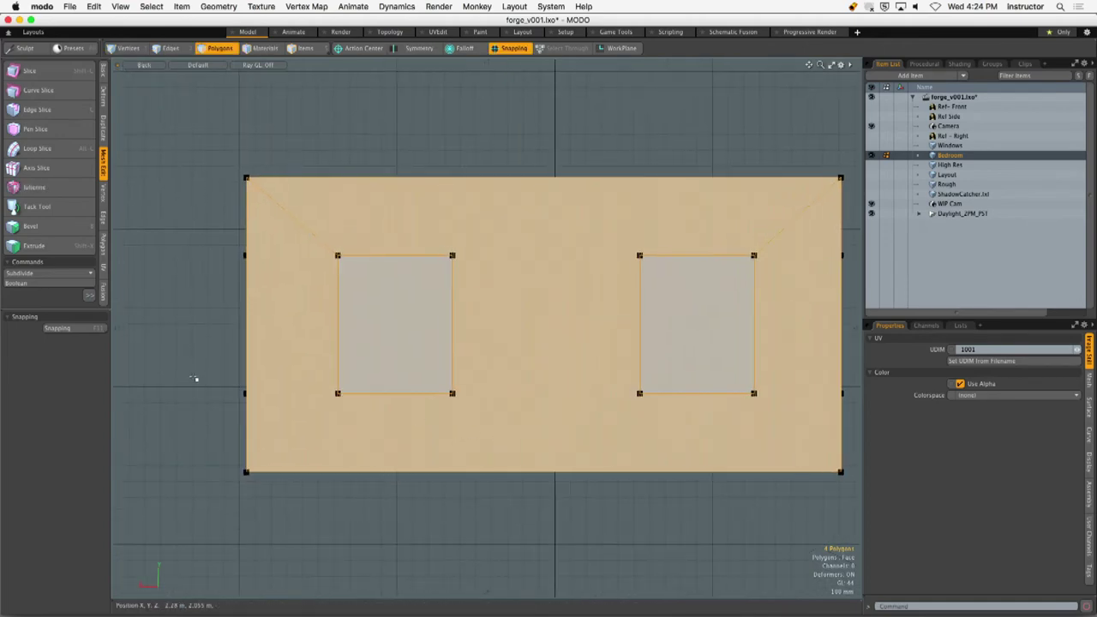
click(34, 70)
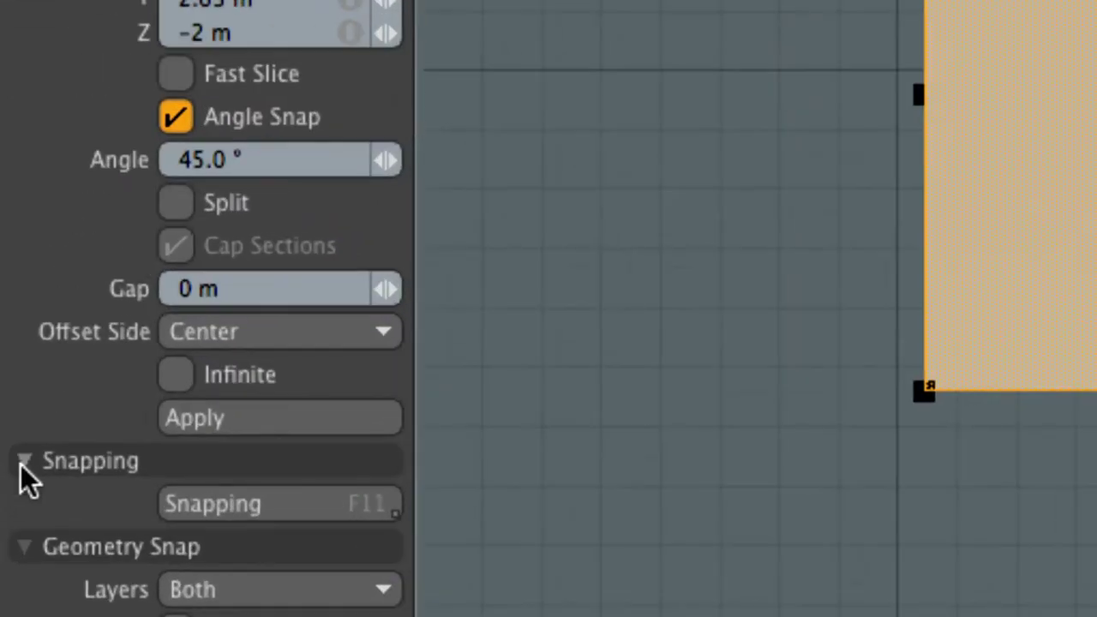
click(176, 375)
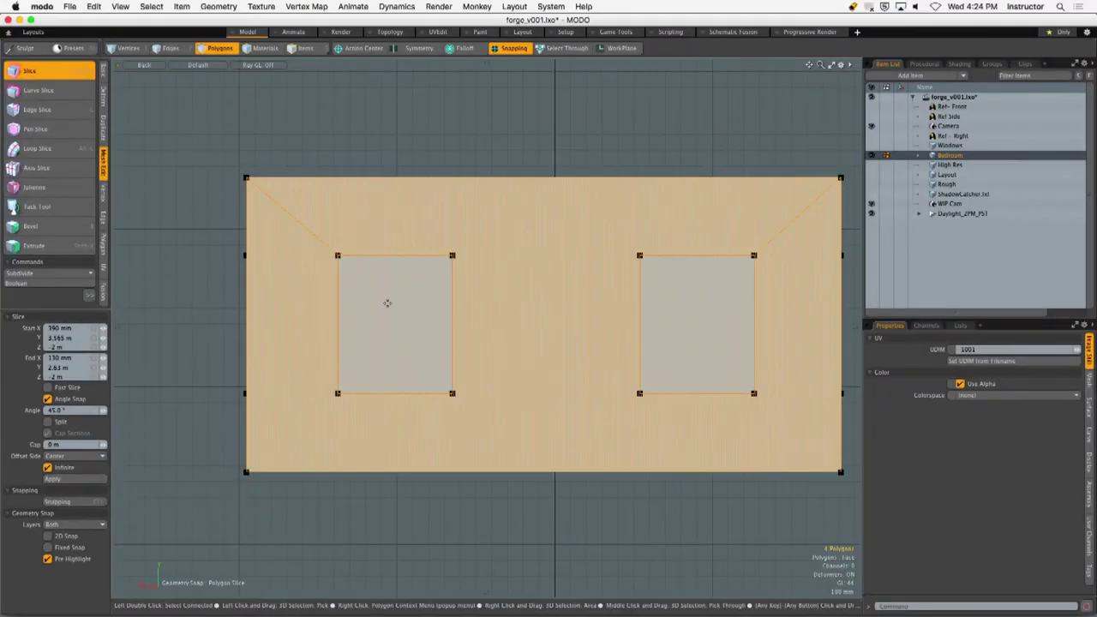
scroll(526, 264, up, 3)
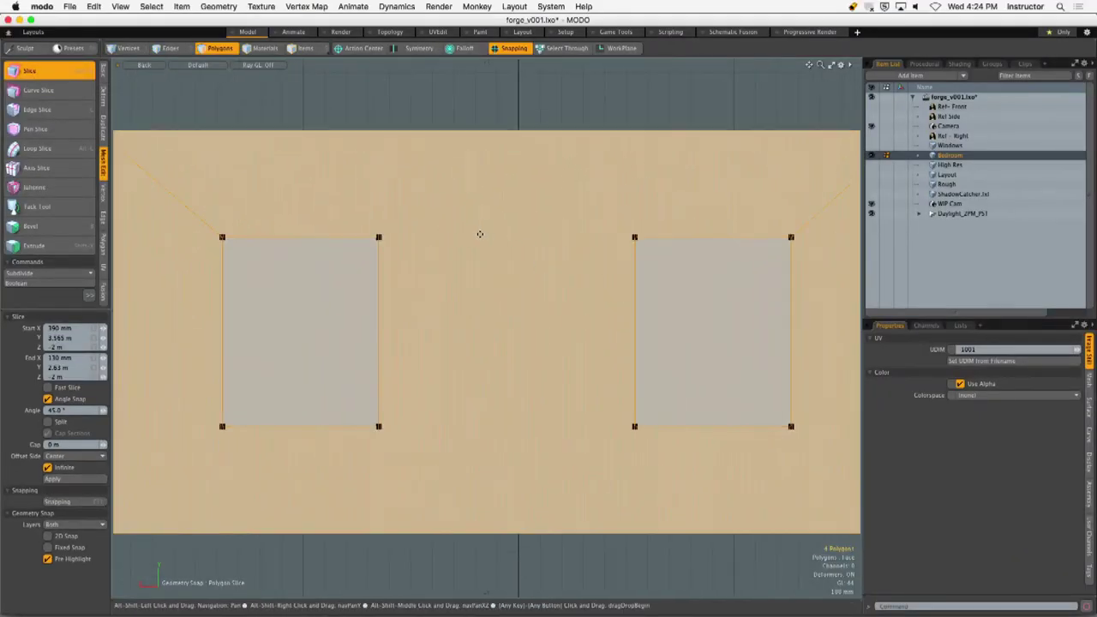
Try a slanted infinite slice between the windows, from about X 365 mm, Y 3.06 m to X 280 mm, Y 2.705 m, and undo it.
mouse_move(449, 192)
mouse_down()
mouse_move(473, 227)
mouse_move(456, 274)
mouse_move(468, 264)
mouse_up()
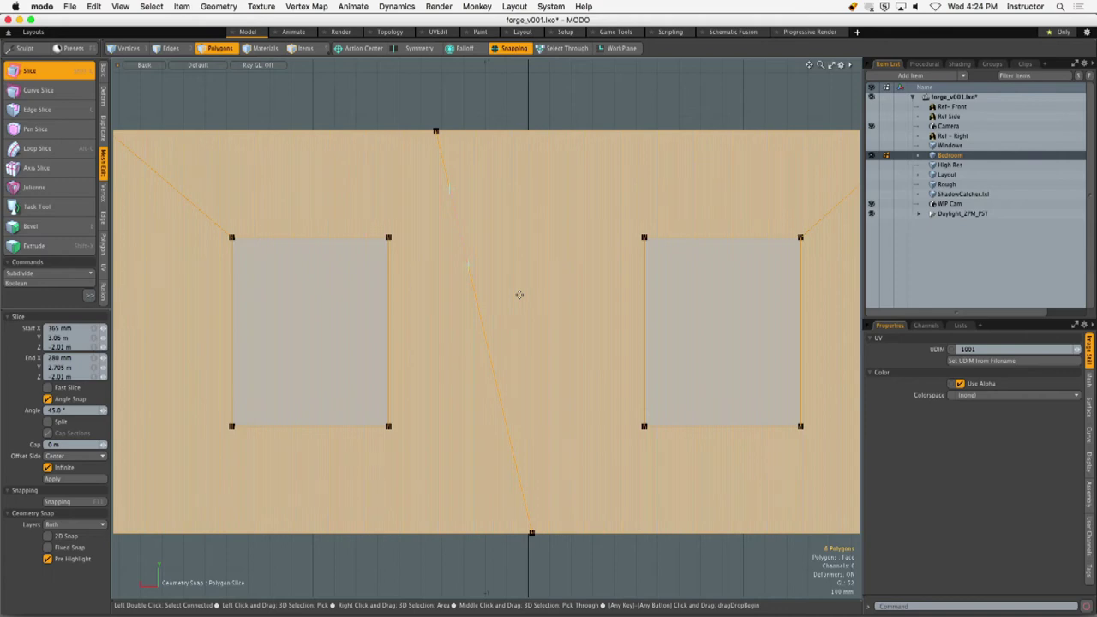
key(super+z)
key(space)
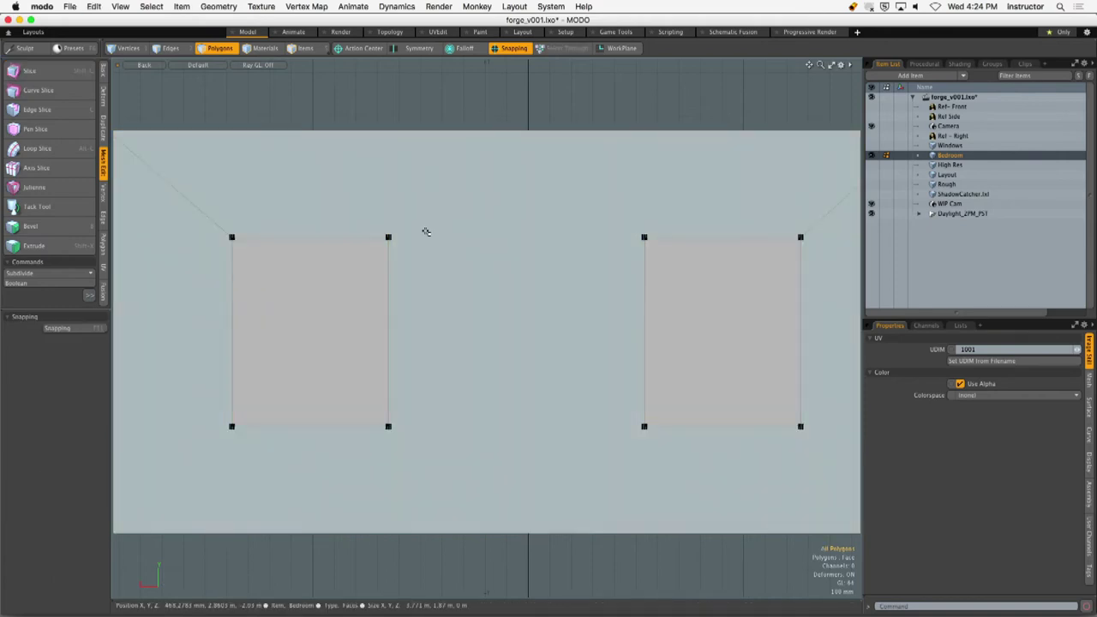
Cut the unselected mesh with an infinite slice from about X 400 mm, Y 3.14 m to X 240 mm, Y 2.65 m, and undo it.
click(76, 72)
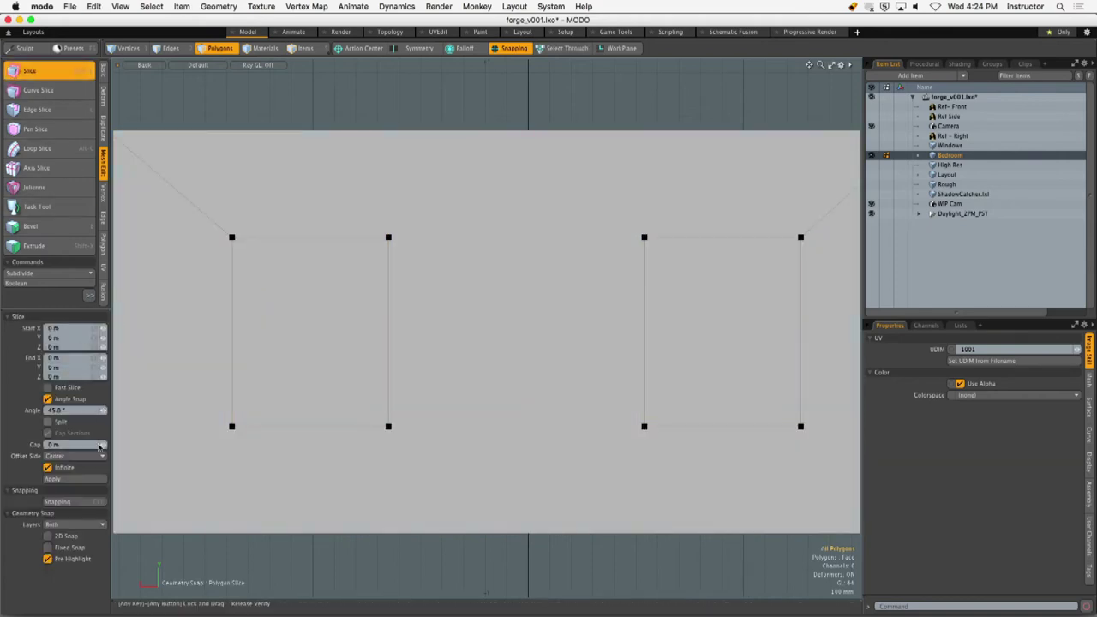
drag(441, 172, 482, 304)
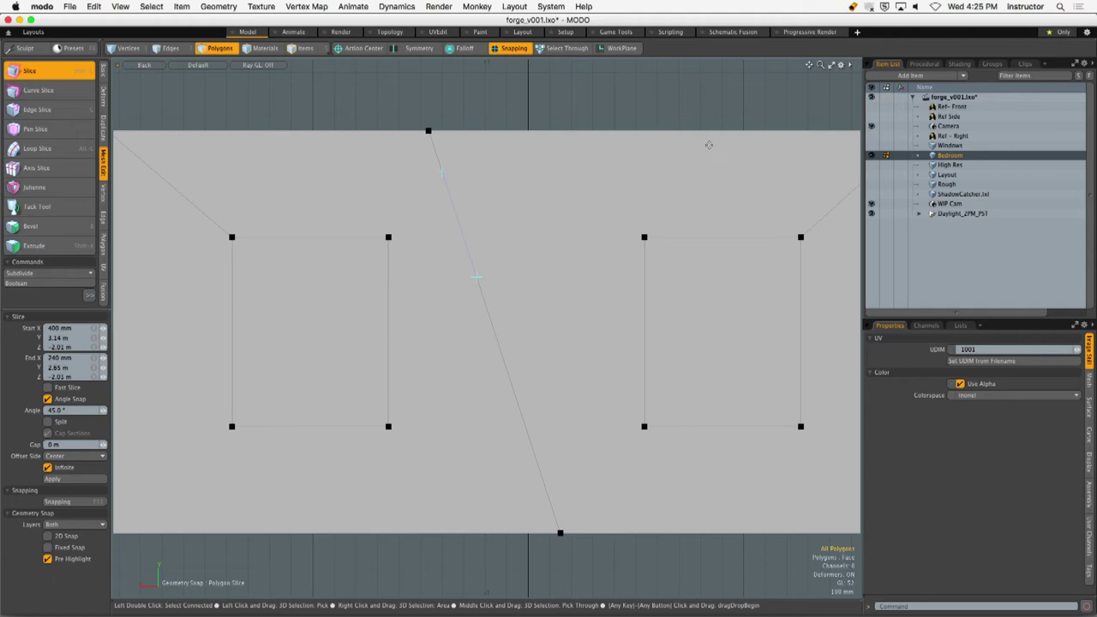
drag(579, 152, 458, 165)
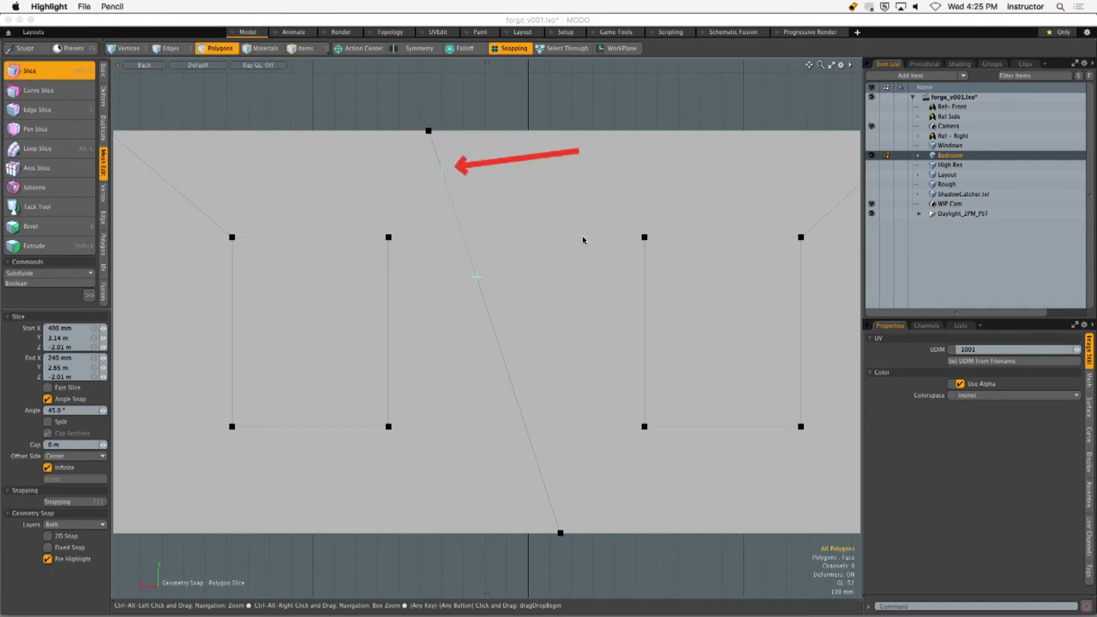
drag(583, 240, 485, 268)
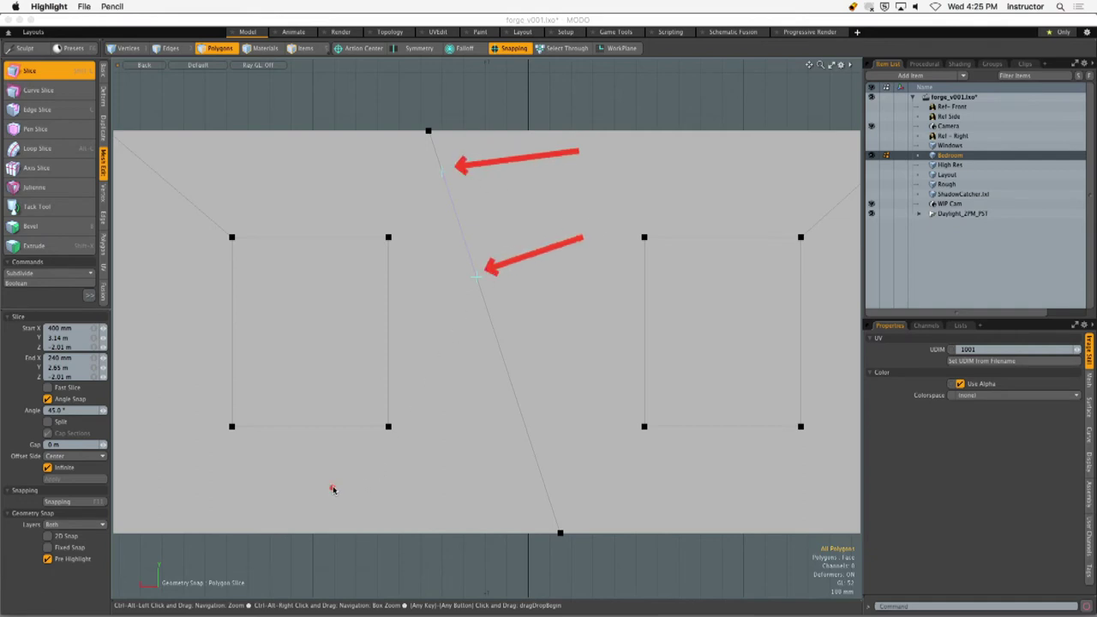
drag(334, 488, 517, 452)
drag(465, 381, 518, 451)
drag(531, 495, 550, 553)
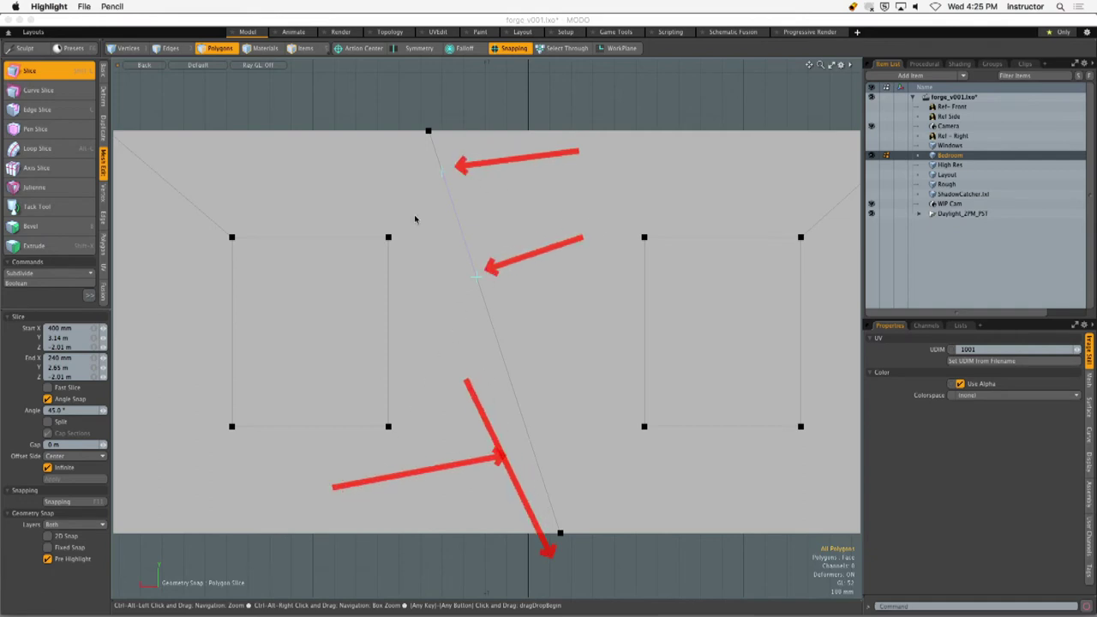
drag(419, 163, 352, 48)
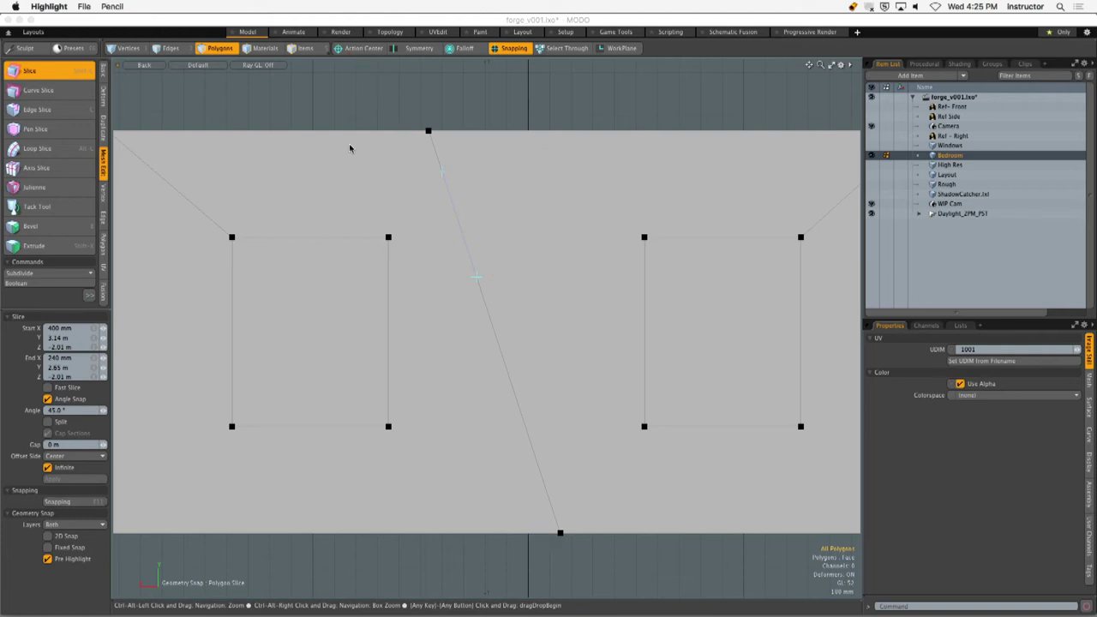
click(350, 148)
key(super+z)
Try an infinite slice starting from a window's inner upper corner on the back wall, and undo it.
alt+shift+drag(509, 277, 494, 223)
ctrl+alt+drag(503, 218, 521, 218)
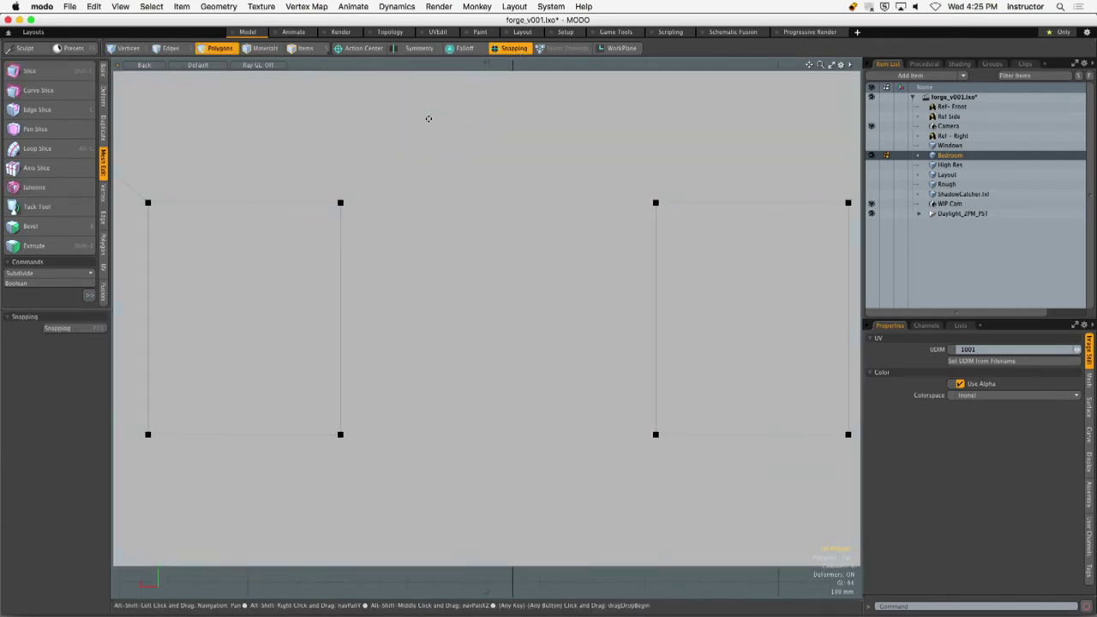
click(29, 70)
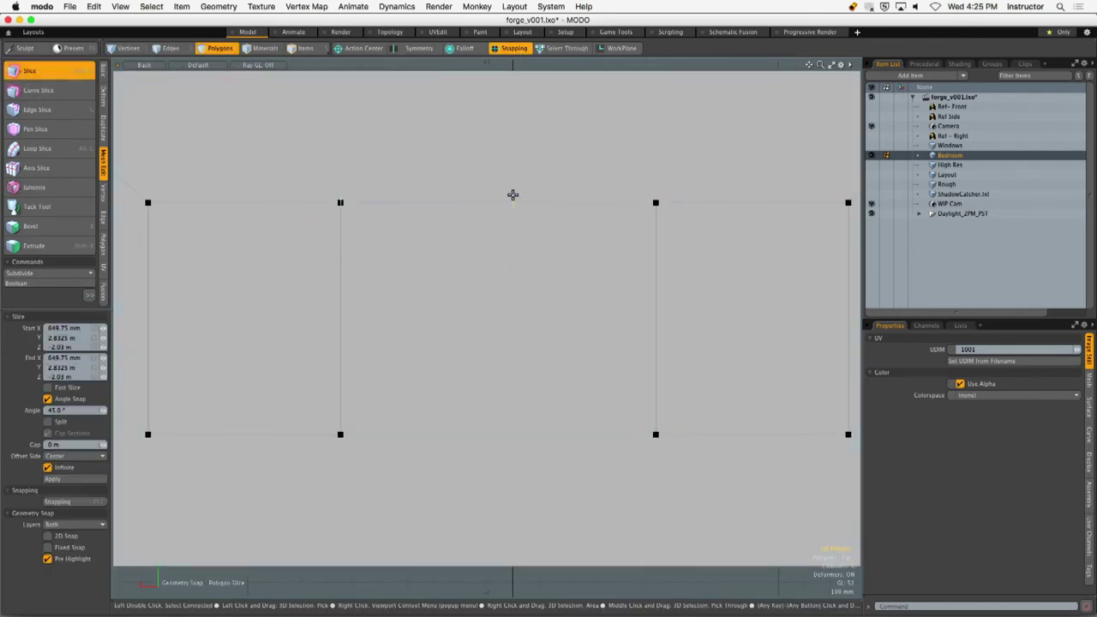
drag(512, 196, 657, 203)
ctrl+alt+drag(615, 279, 557, 280)
key(super+z)
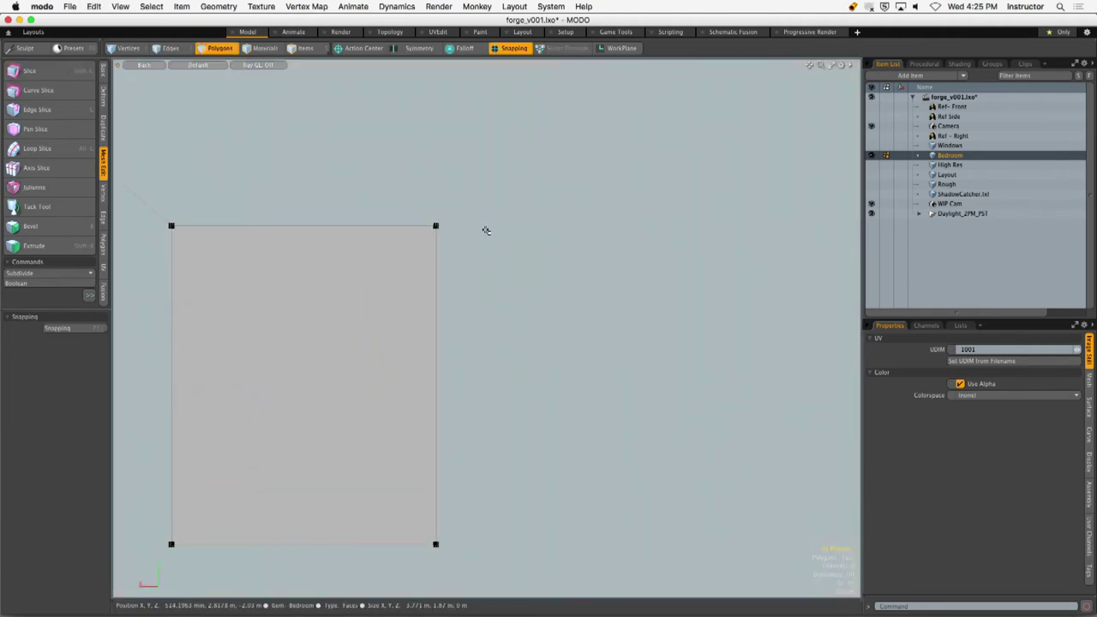
Slice horizontally across the back wall along the windows' top and bottom edges, snapping to the window corner vertices.
key(shift+c)
drag(437, 225, 526, 220)
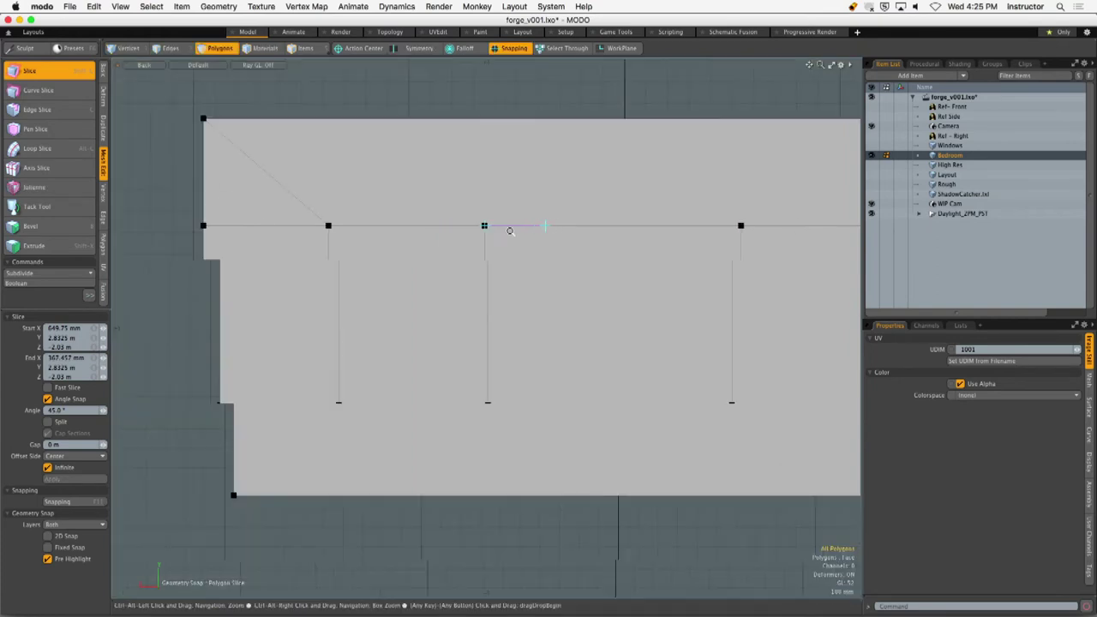
ctrl+alt+drag(510, 230, 488, 247)
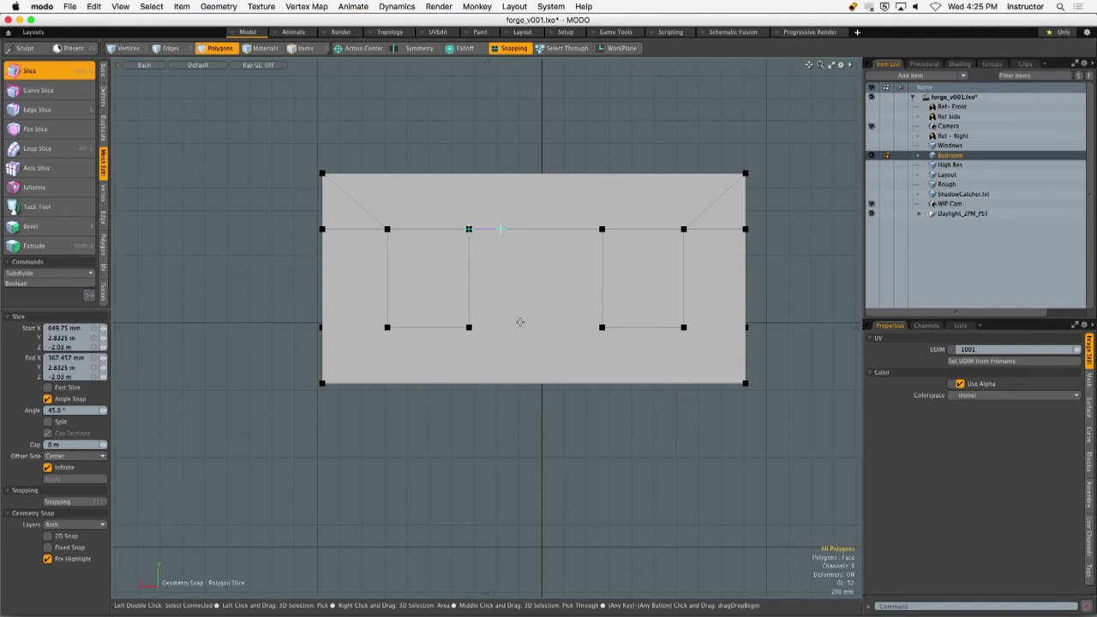
drag(469, 328, 504, 327)
Add four vertical infinite slices on the back wall, one through each side edge of both windows.
shift+drag(684, 228, 684, 212)
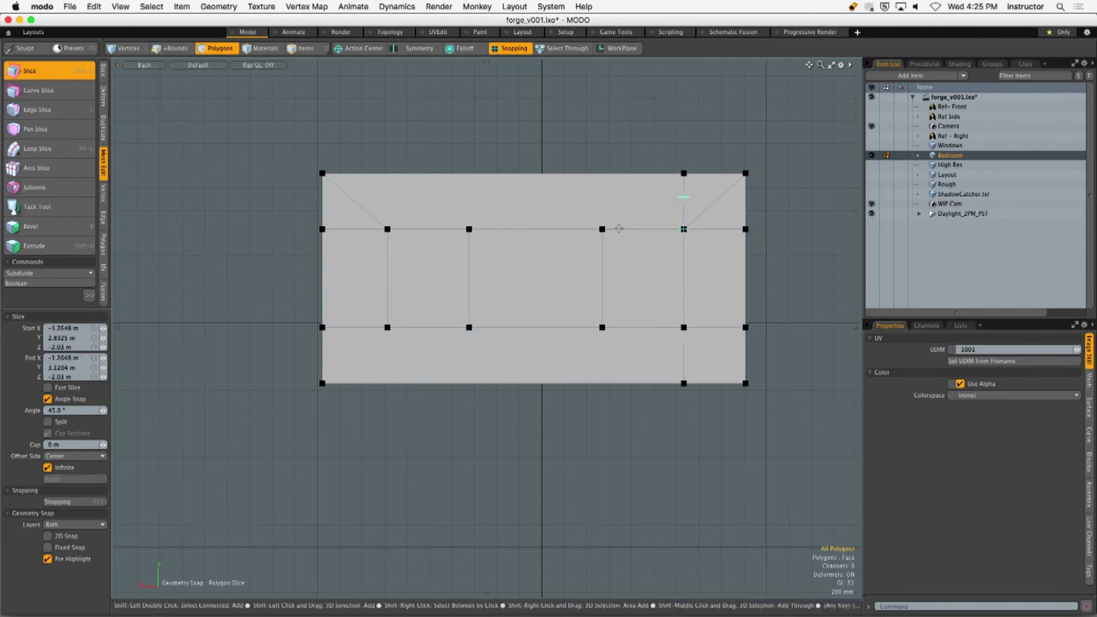
shift+drag(602, 229, 604, 212)
shift+drag(468, 229, 467, 214)
shift+drag(386, 229, 385, 221)
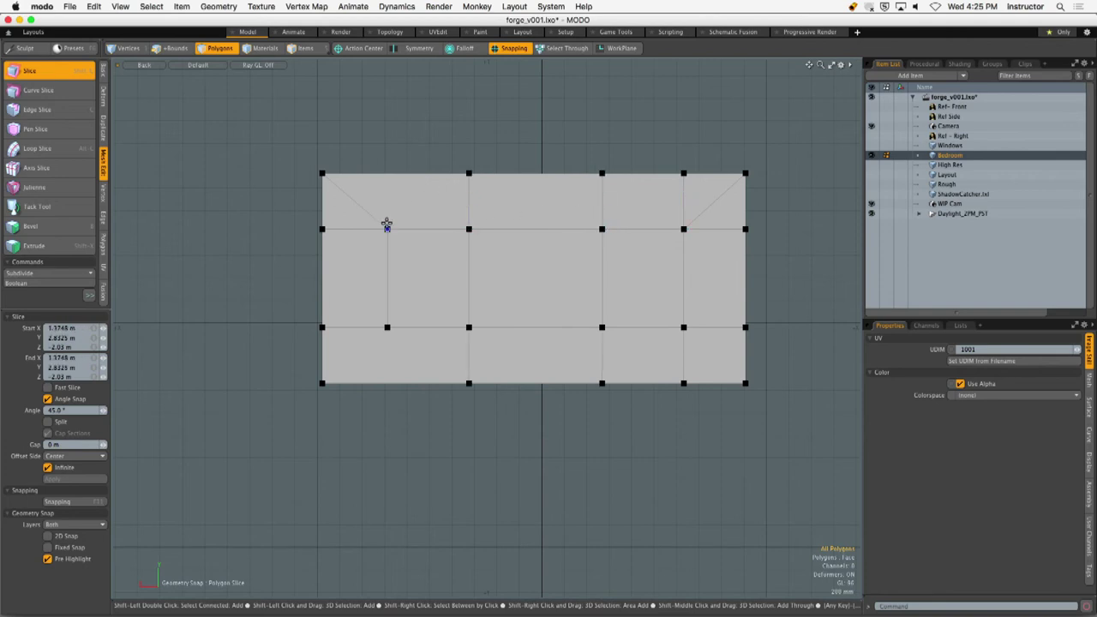
key(space)
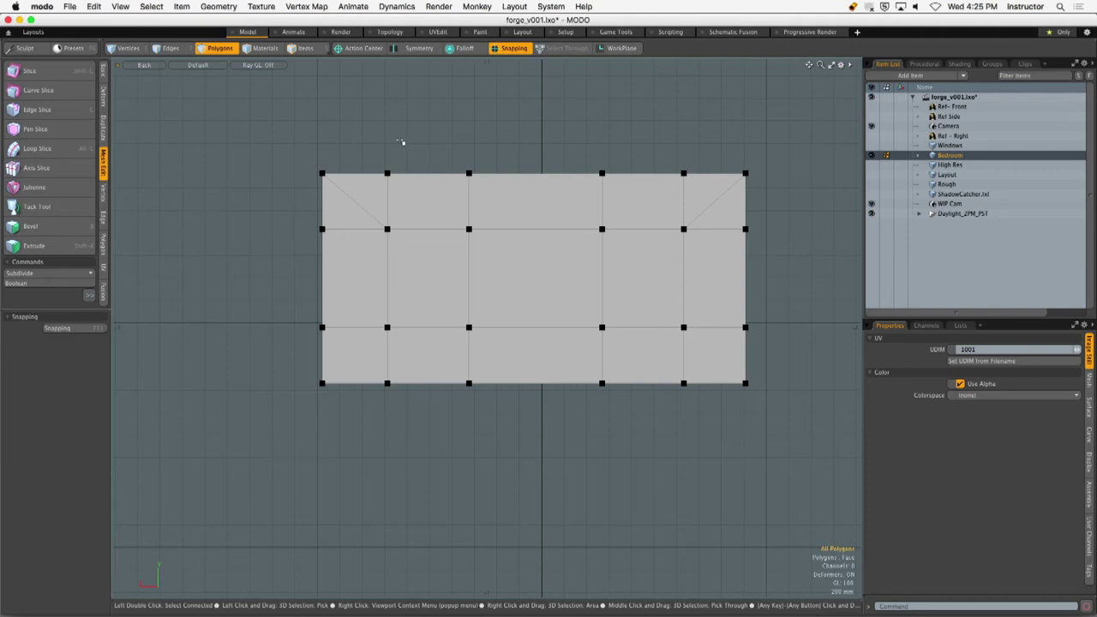
Try an infinite slice on the unselected mesh from the side window's upper corner, and undo it.
alt+drag(386, 237, 409, 237)
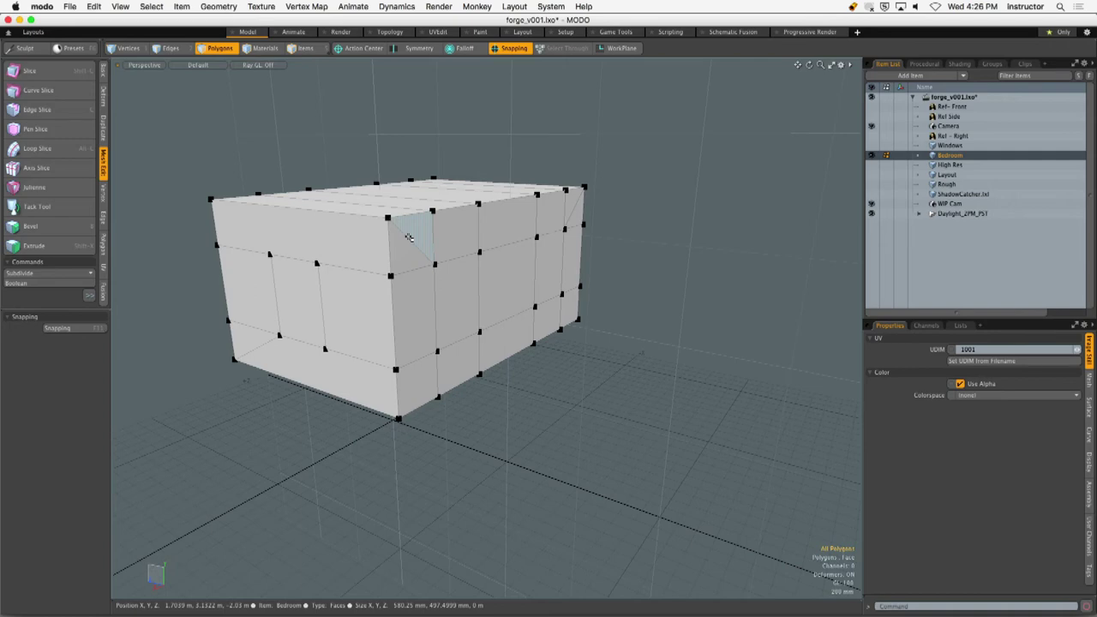
key(ctrl+space)
click(416, 233)
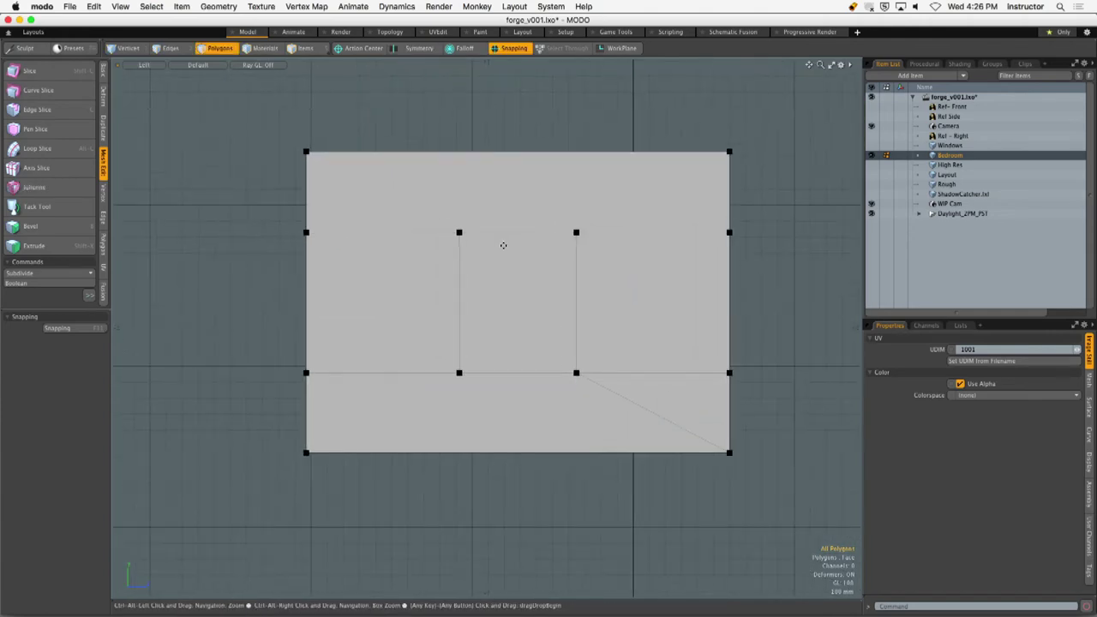
key(shift+c)
drag(442, 226, 446, 206)
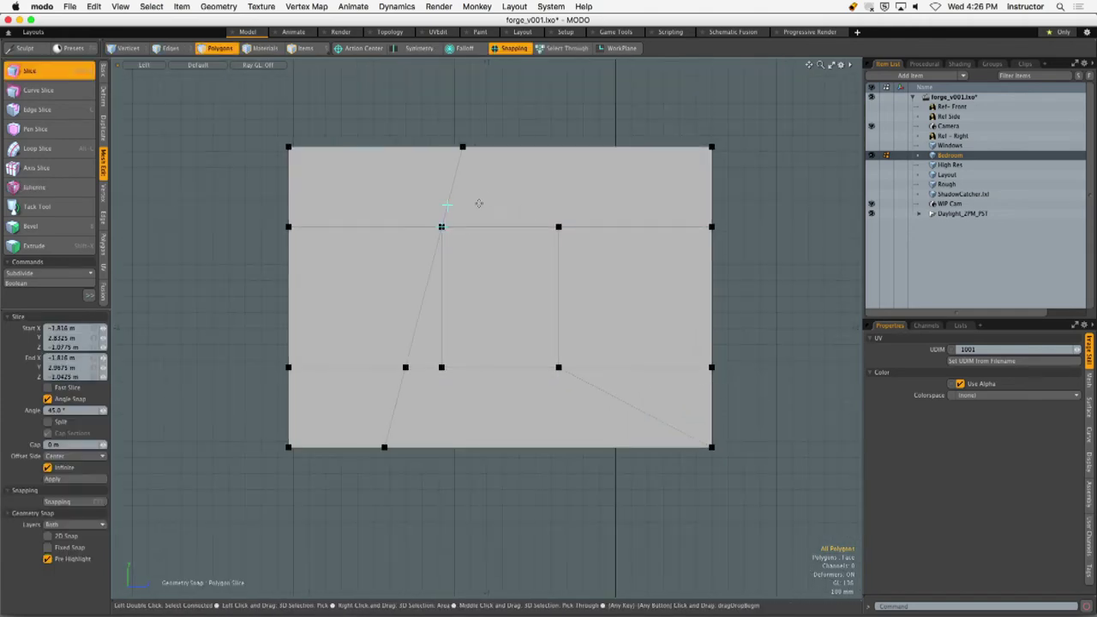
key(space)
Select the polygon strips above and below the window on the side wall.
click(465, 204)
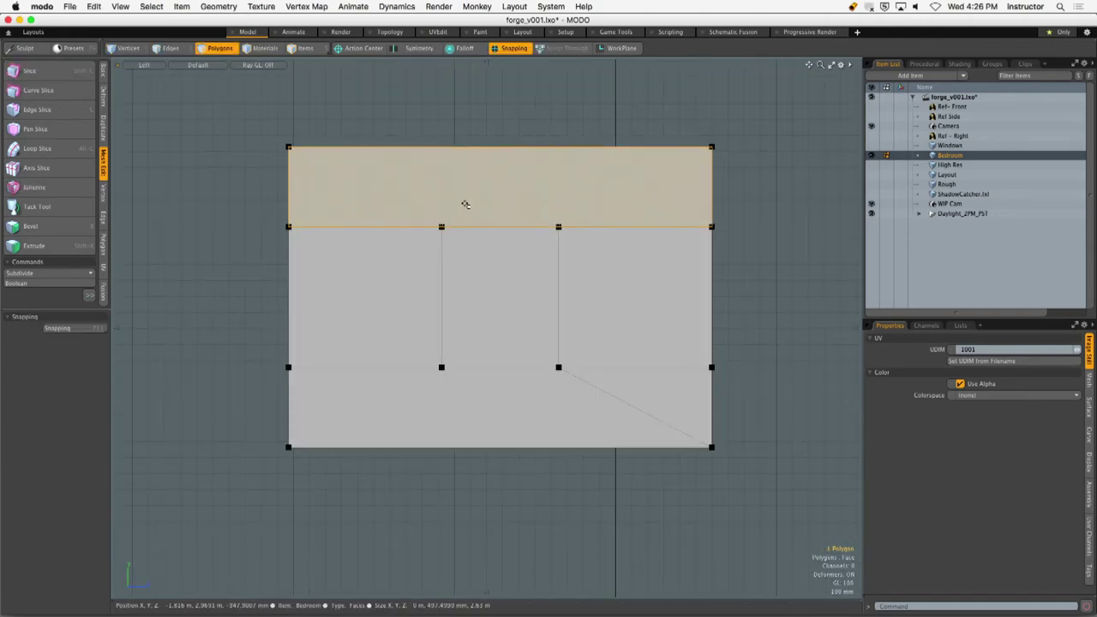
mouse_move(465, 204)
ctrl+alt+mouse_down()
mouse_move(465, 283)
mouse_move(466, 204)
ctrl+alt+mouse_up()
shift+click(465, 396)
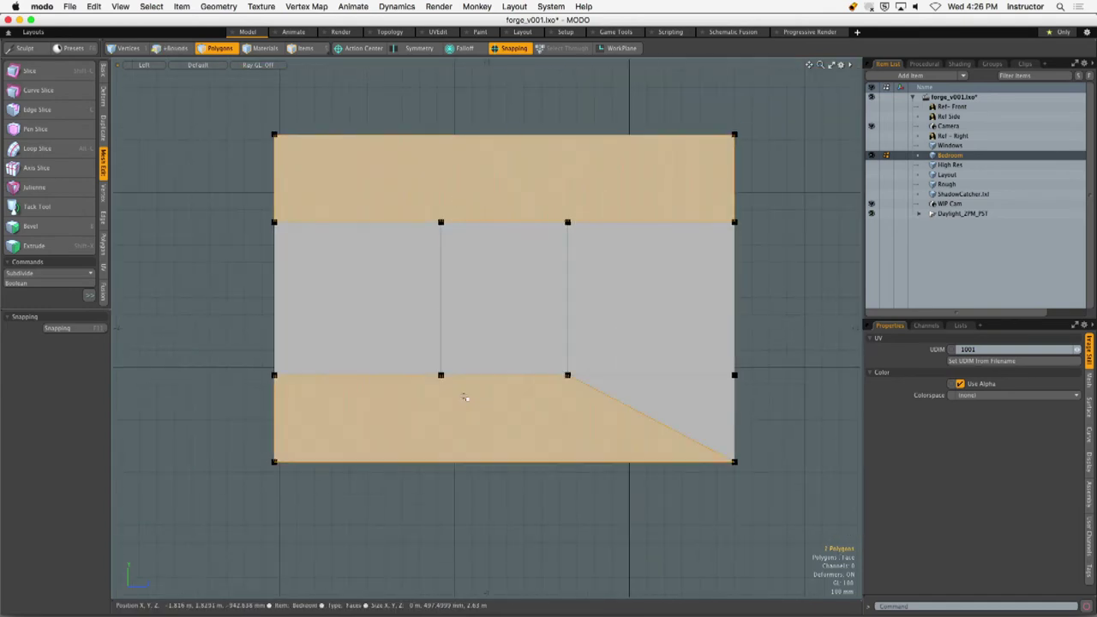
key(2)
click(441, 324)
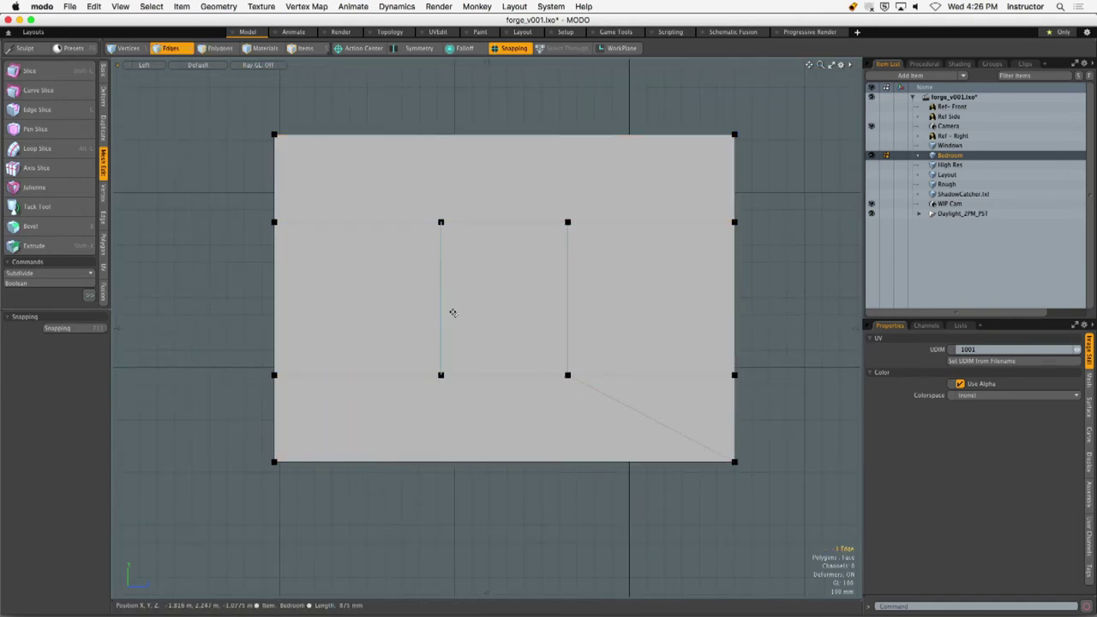
key(3)
click(433, 196)
shift+click(477, 384)
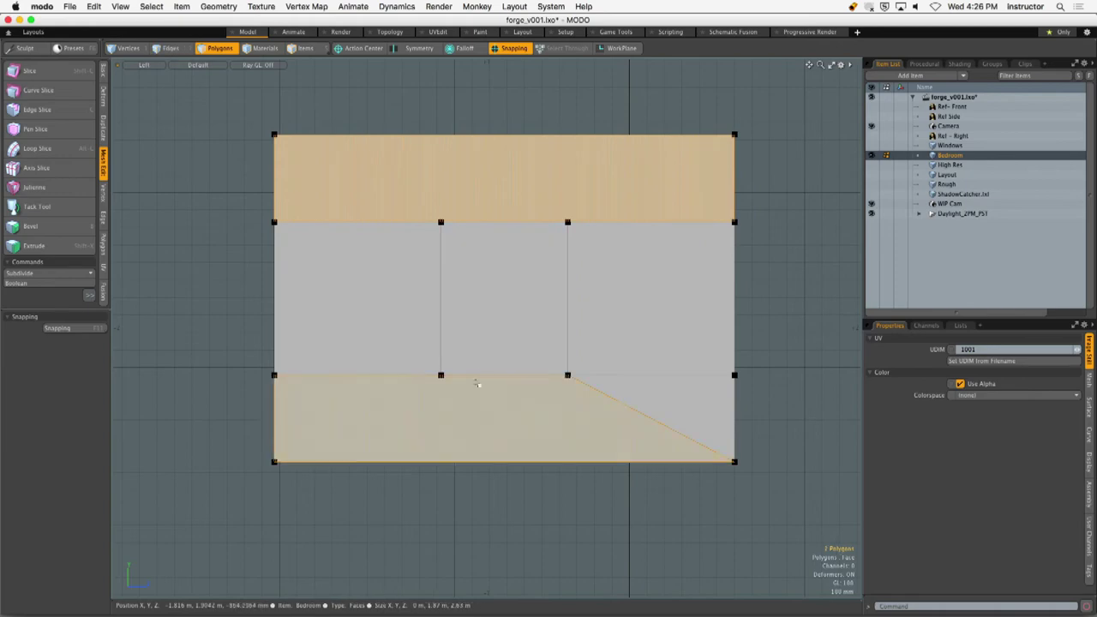
Extend the selection to the ceiling, the floor and the matching upper and lower strips on the opposite side wall.
key(ctrl+space)
click(549, 325)
mouse_move(605, 260)
alt+mouse_down()
mouse_move(550, 289)
mouse_move(505, 224)
mouse_move(550, 250)
mouse_move(318, 261)
alt+mouse_up()
mouse_move(319, 261)
alt+mouse_down()
mouse_move(385, 269)
mouse_move(419, 291)
alt+mouse_up()
shift+click(419, 297)
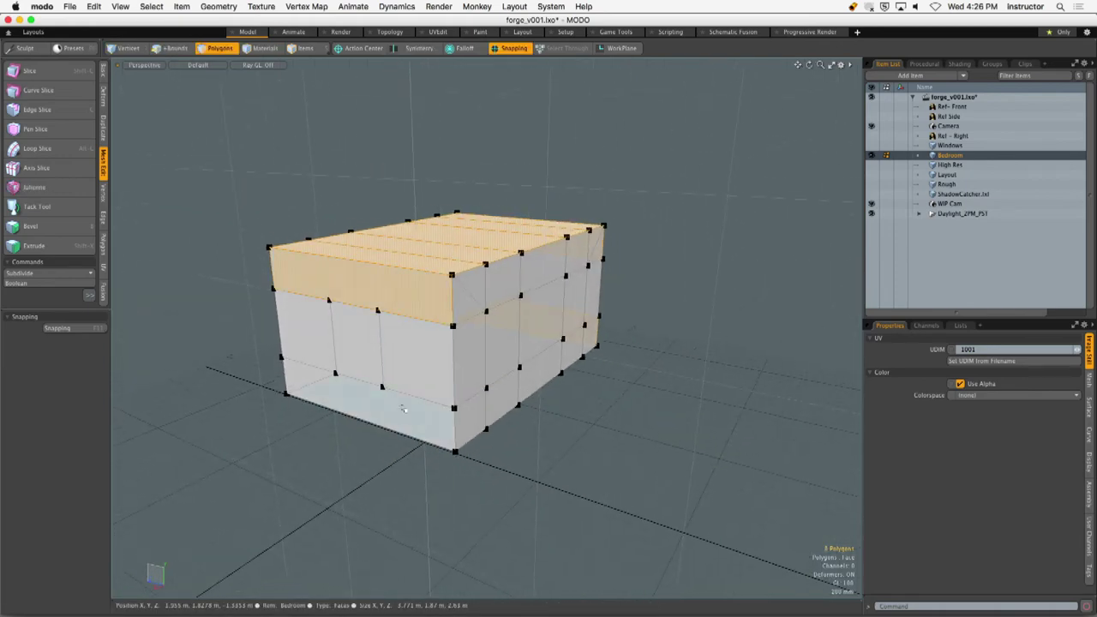
alt+drag(402, 409, 445, 295)
Cut two vertical infinite slices through the selected polygons, one along each side edge of the side wall's window.
key(ctrl+space)
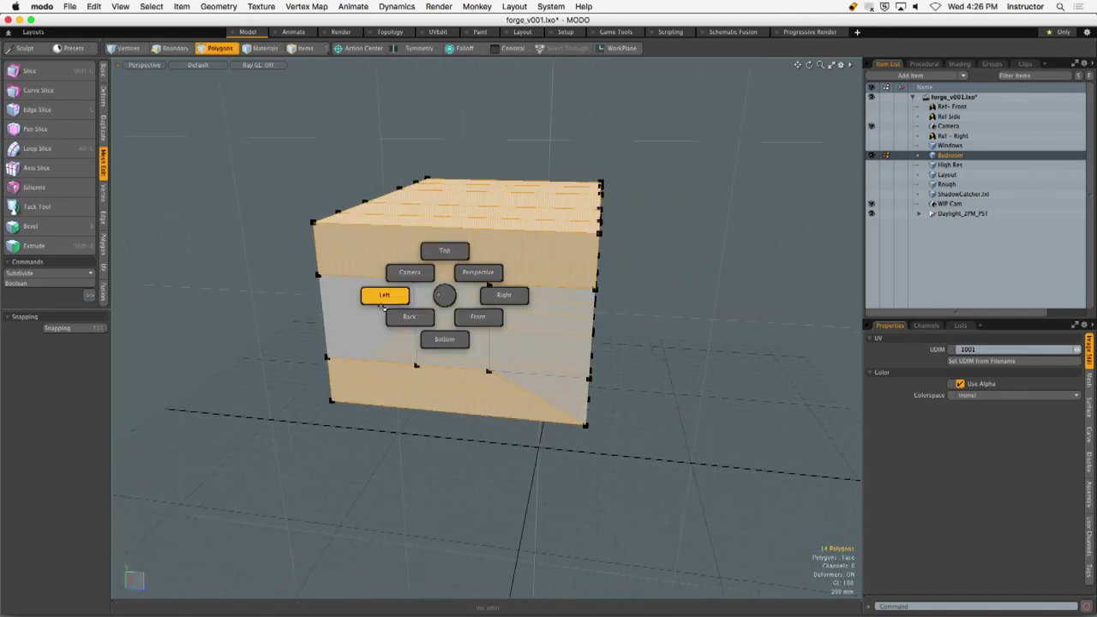
click(382, 304)
scroll(462, 293, up, 3)
key(shift+c)
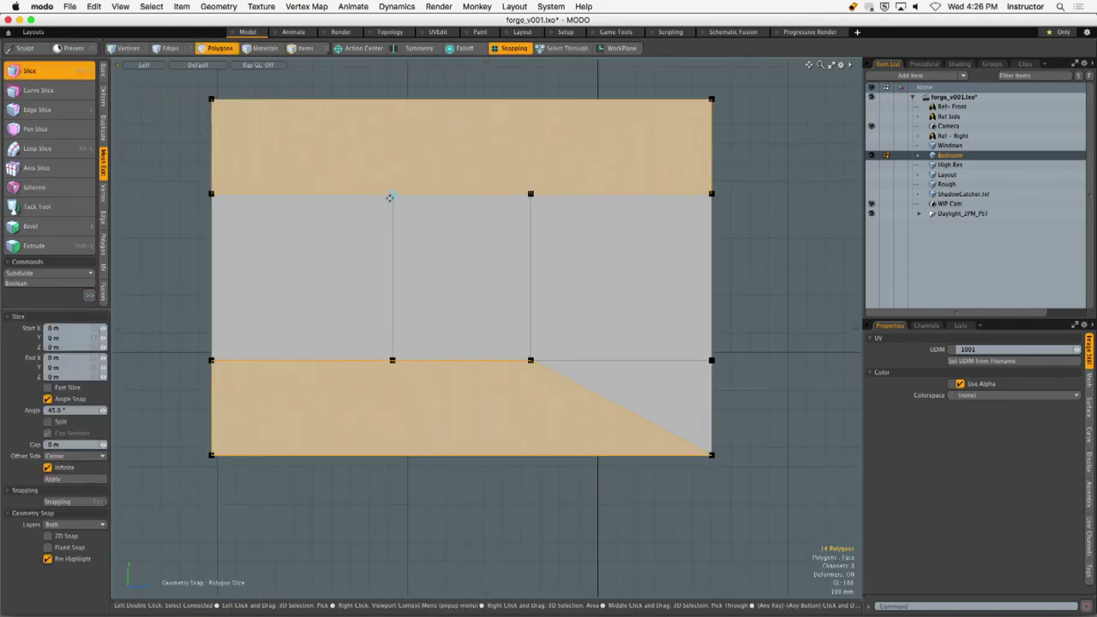
click(390, 197)
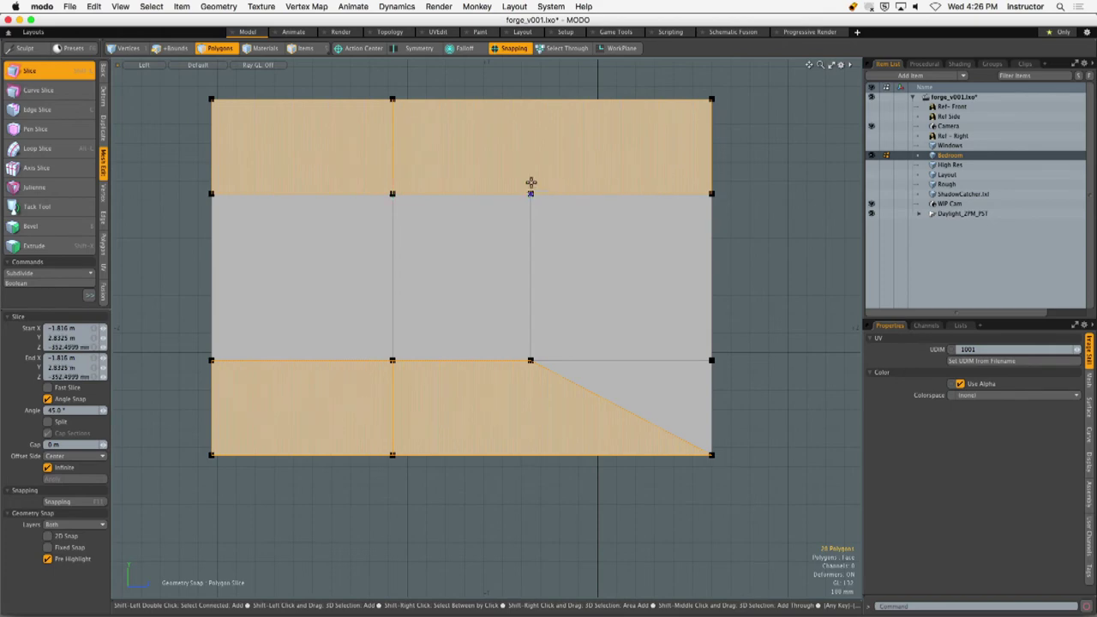
click(531, 182)
key(space)
mouse_move(558, 163)
alt+mouse_down()
mouse_move(594, 162)
mouse_move(576, 166)
alt+mouse_up()
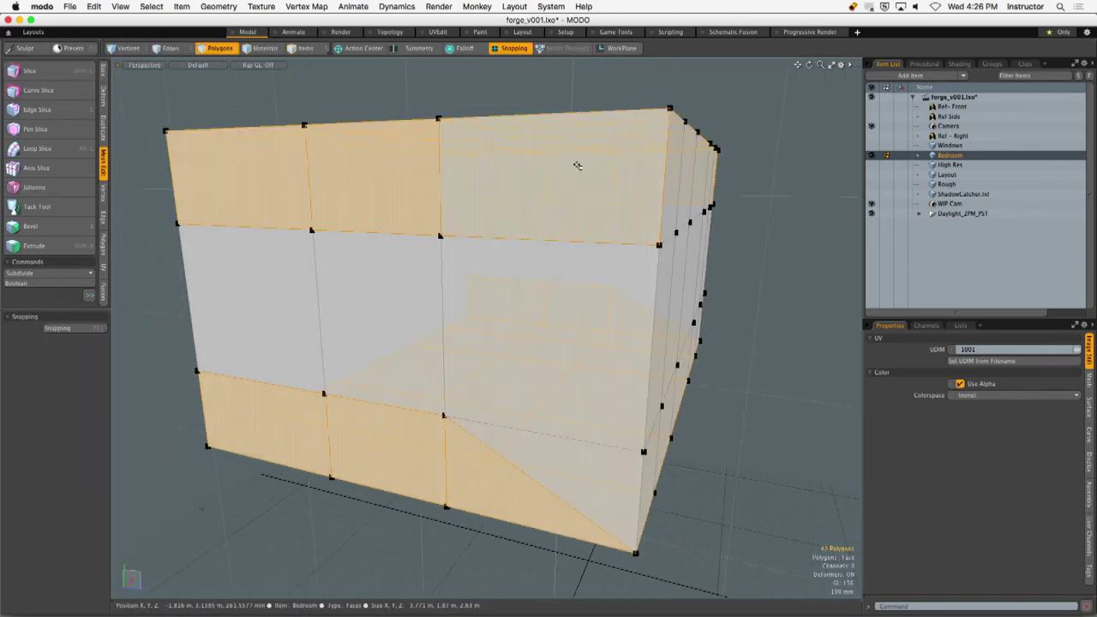
Preview the room mesh as a subdivision surface to check its topology, and switch it back to faces.
key(1)
scroll(529, 128, down, 3)
alt+drag(529, 127, 506, 208)
key(Tab)
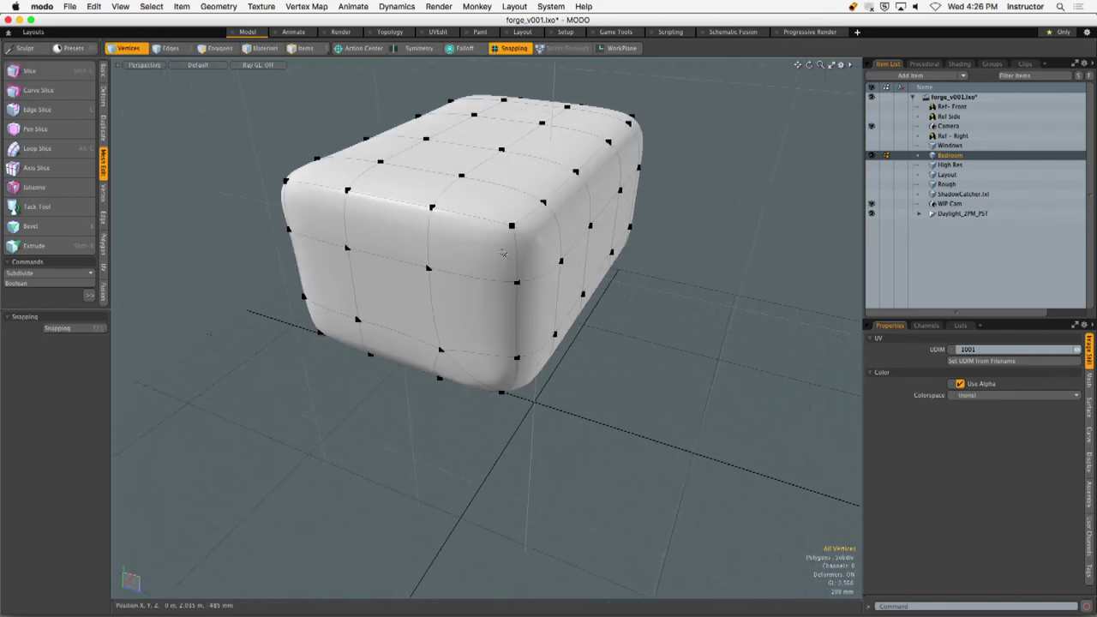
key(Tab)
Remove the stray diagonal edges at the back wall's upper corners and the side wall's lower corner.
alt+drag(499, 250, 456, 269)
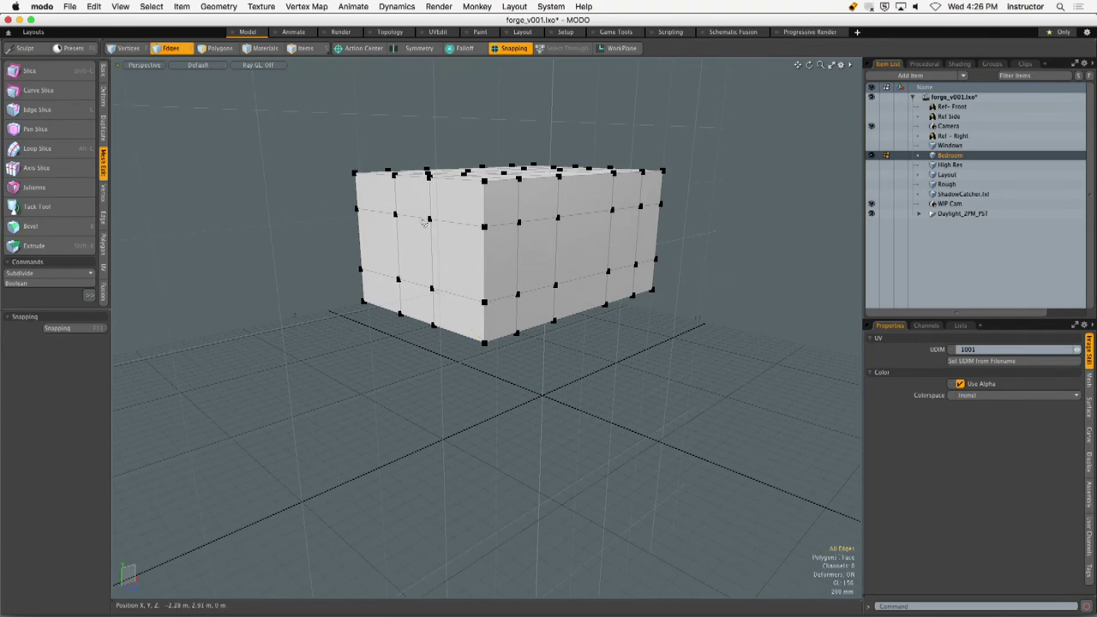
alt+drag(363, 178, 341, 222)
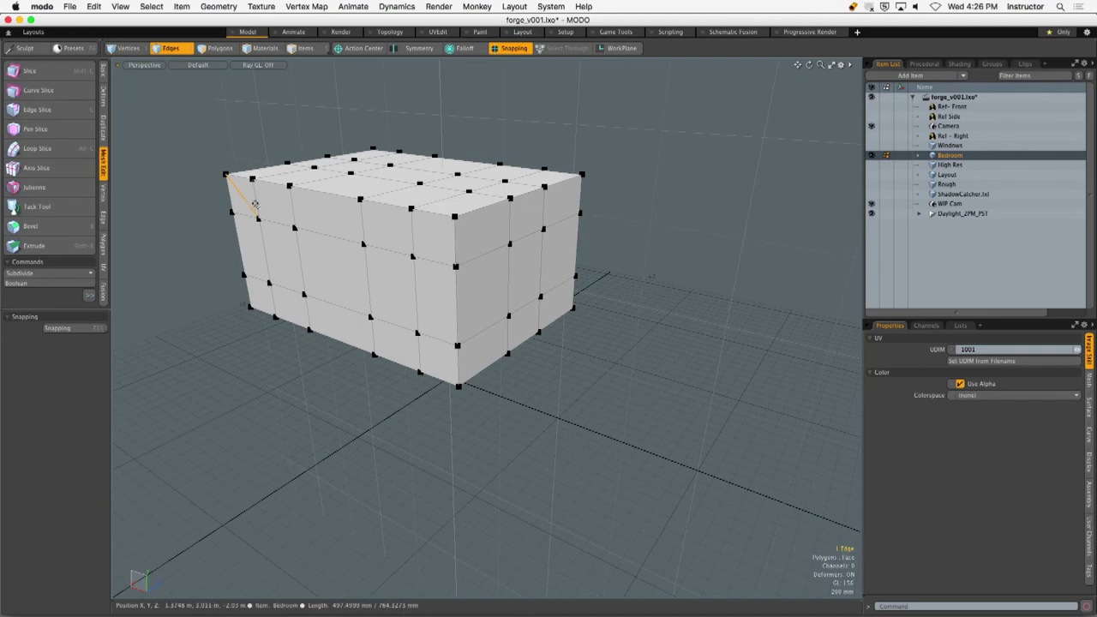
alt+drag(602, 221, 364, 227)
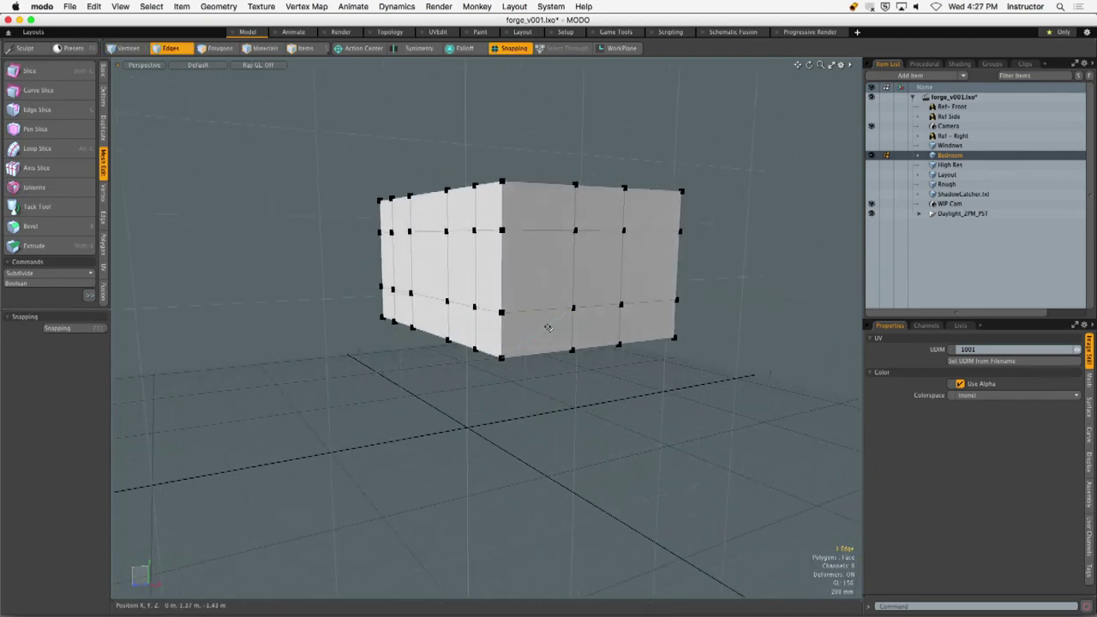
alt+drag(607, 245, 452, 296)
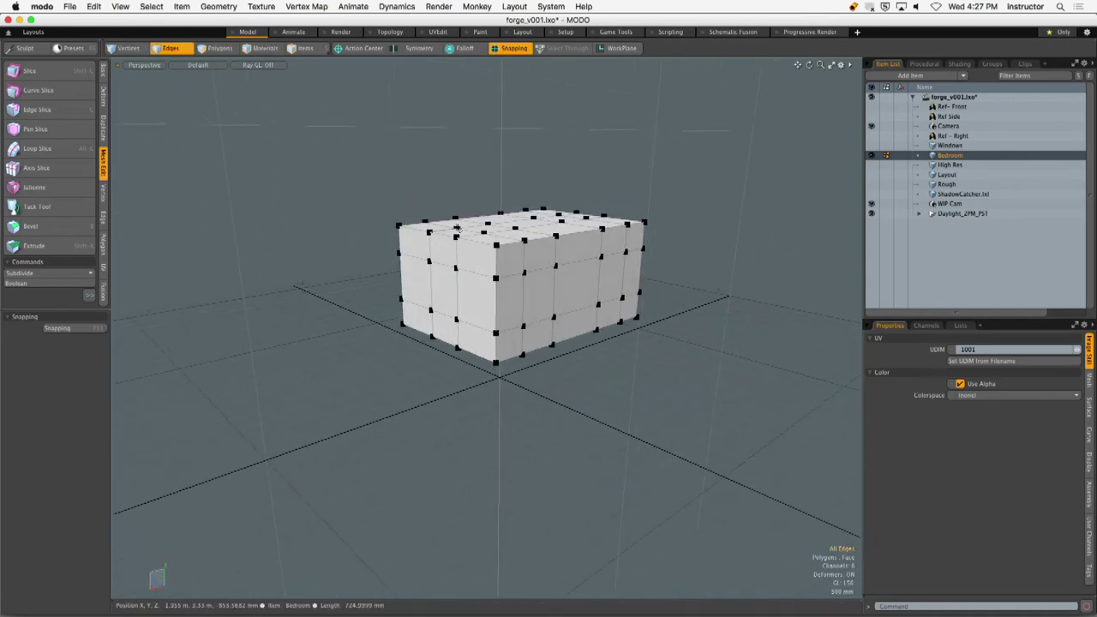
Select the four window polygons on the back and side walls and delete them to open the window holes.
alt+drag(457, 300, 478, 274)
key(3)
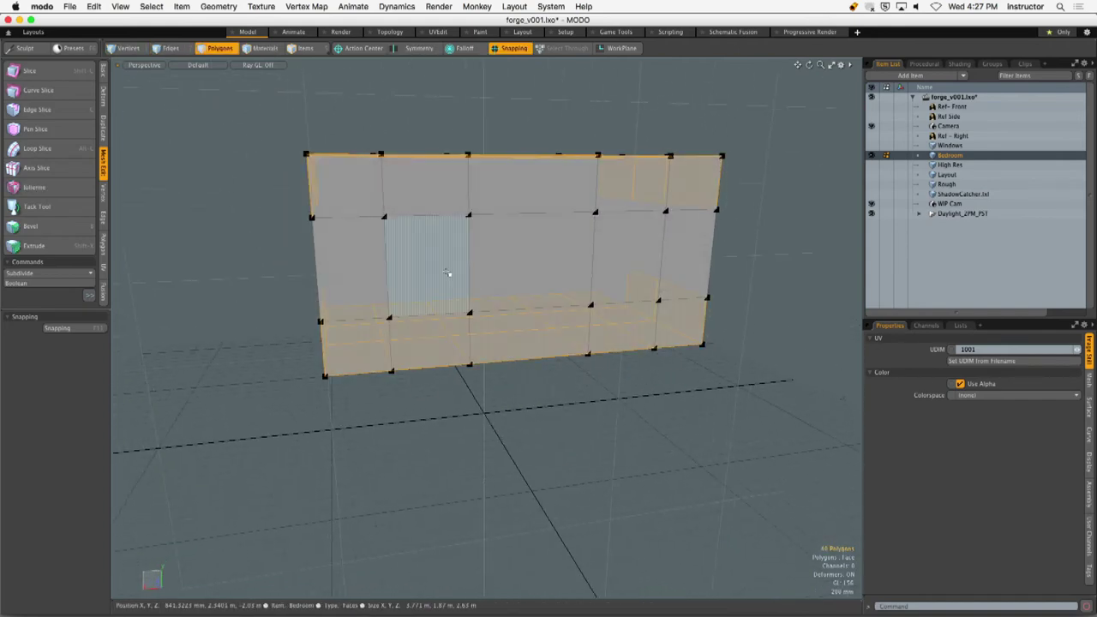
click(448, 269)
shift+click(642, 252)
alt+drag(642, 252, 543, 277)
shift+click(641, 269)
shift+click(431, 291)
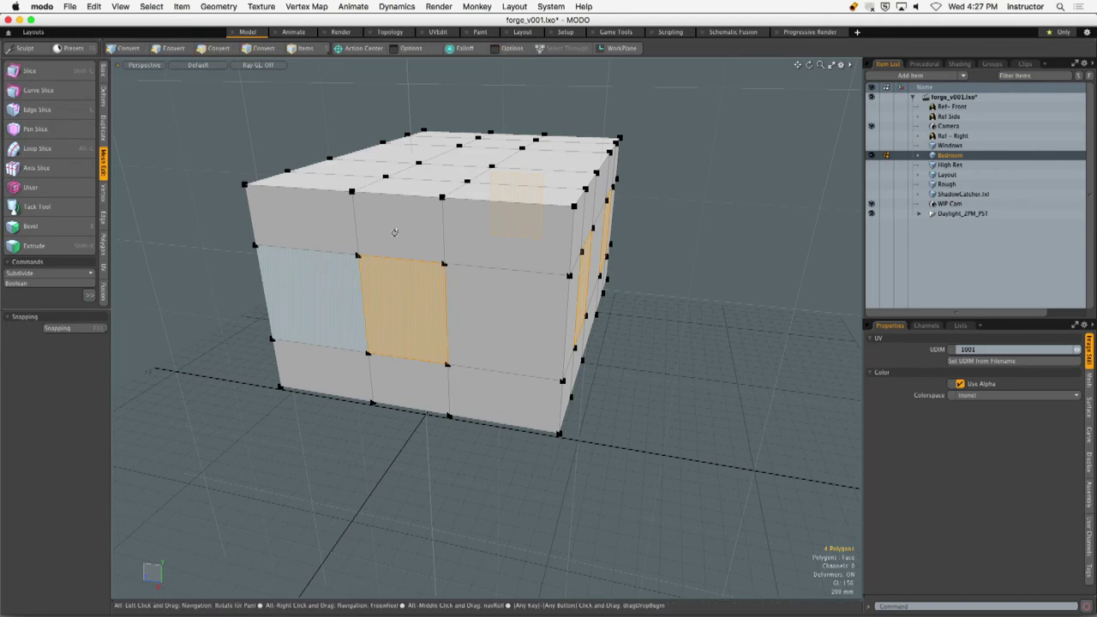
alt+drag(362, 238, 285, 267)
scroll(406, 274, down, 3)
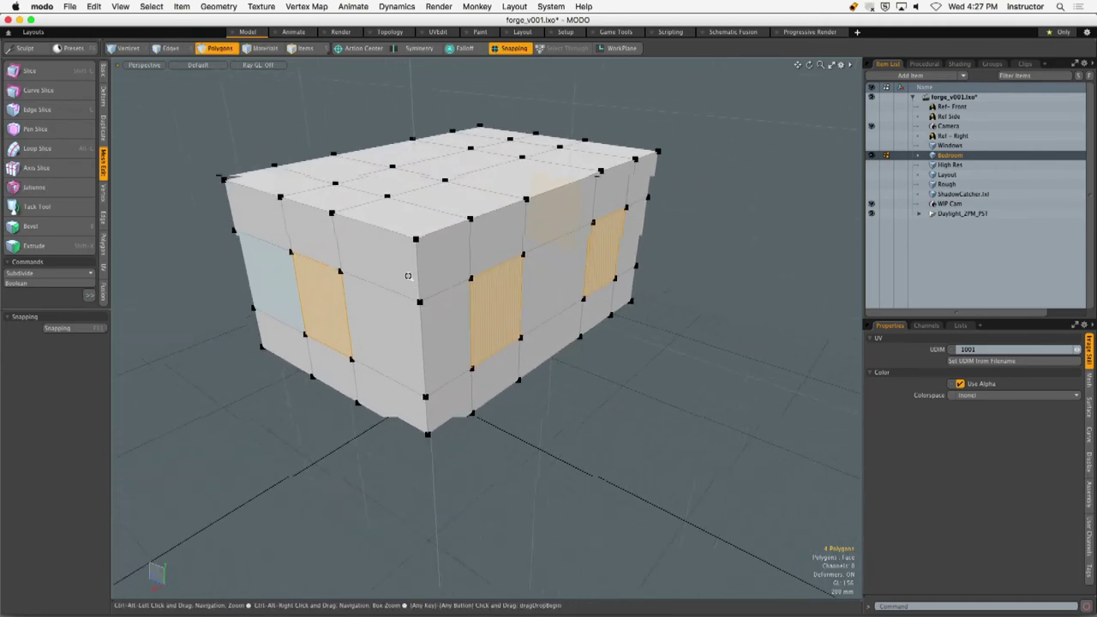
alt+drag(406, 274, 385, 245)
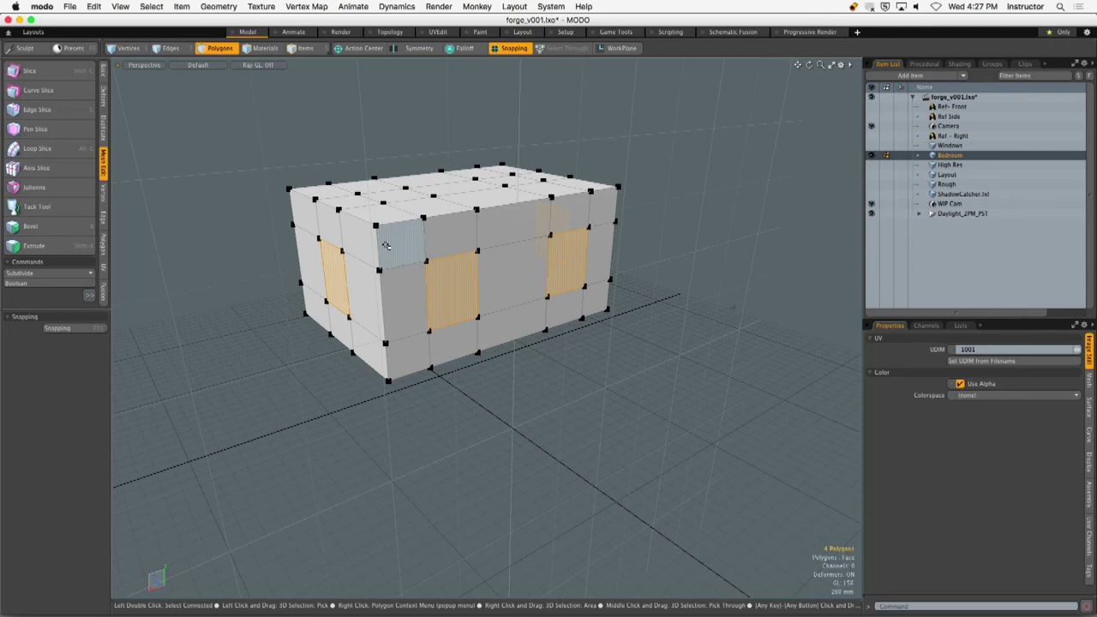
key(Delete)
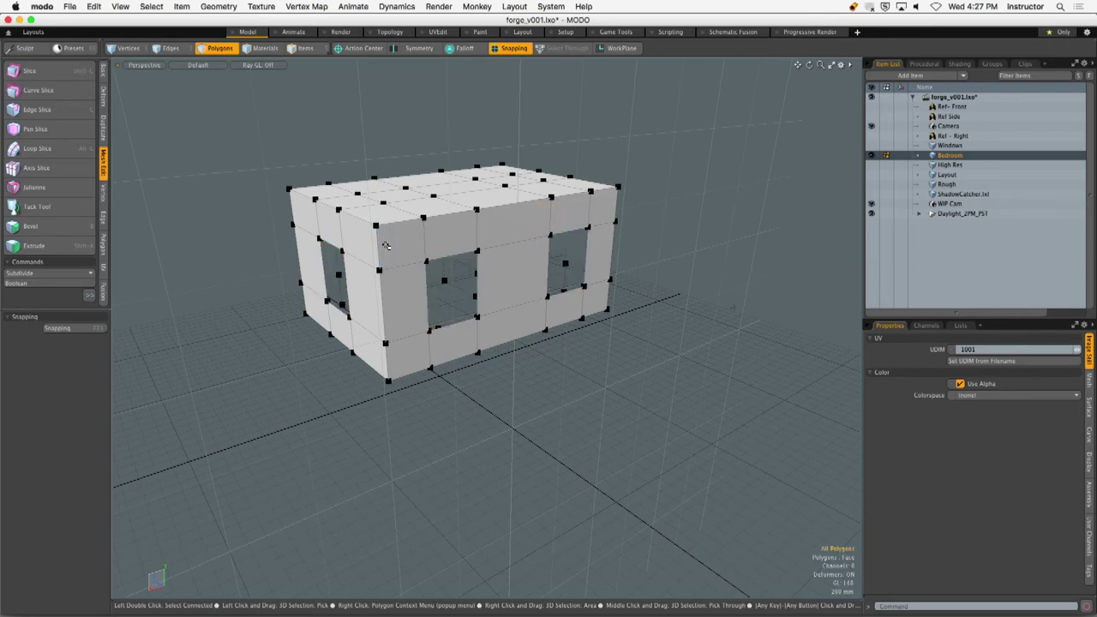
Select all ceiling and floor polygons and delete them, keeping only the walls.
scroll(408, 217, up, 3)
alt+drag(408, 218, 475, 212)
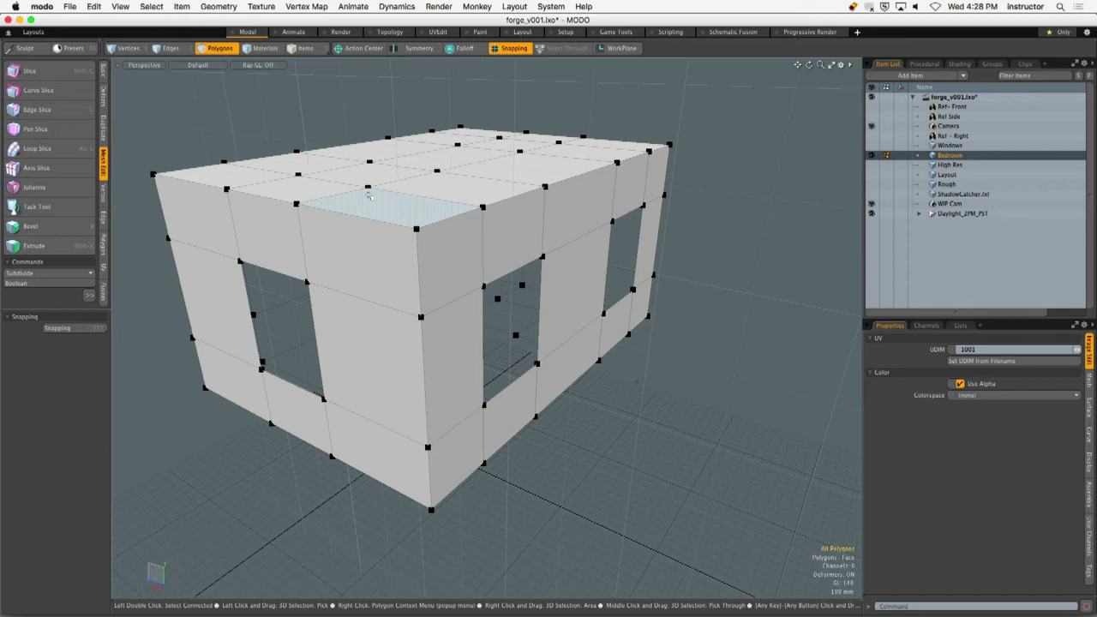
drag(245, 171, 498, 137)
mouse_move(591, 150)
mouse_down()
mouse_move(407, 190)
mouse_move(481, 144)
mouse_move(429, 172)
mouse_up()
click(724, 128)
alt+drag(591, 257, 609, 122)
mouse_move(289, 347)
shift+mouse_down()
mouse_move(322, 346)
mouse_move(455, 417)
mouse_move(424, 495)
mouse_move(411, 463)
mouse_move(150, 353)
shift+mouse_up()
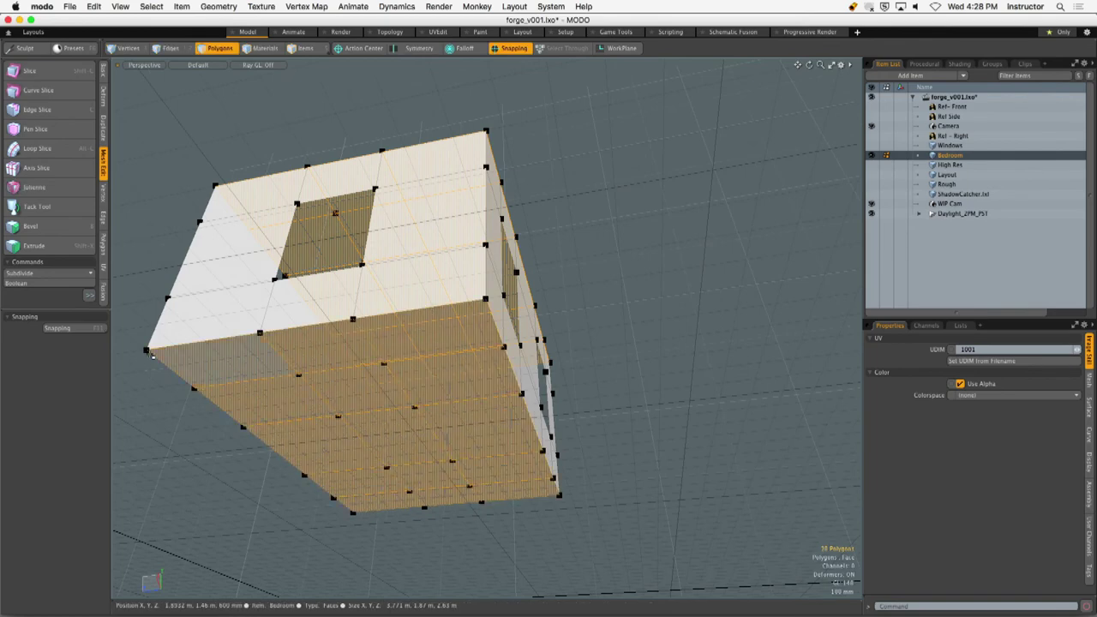
key(Delete)
alt+drag(429, 166, 386, 307)
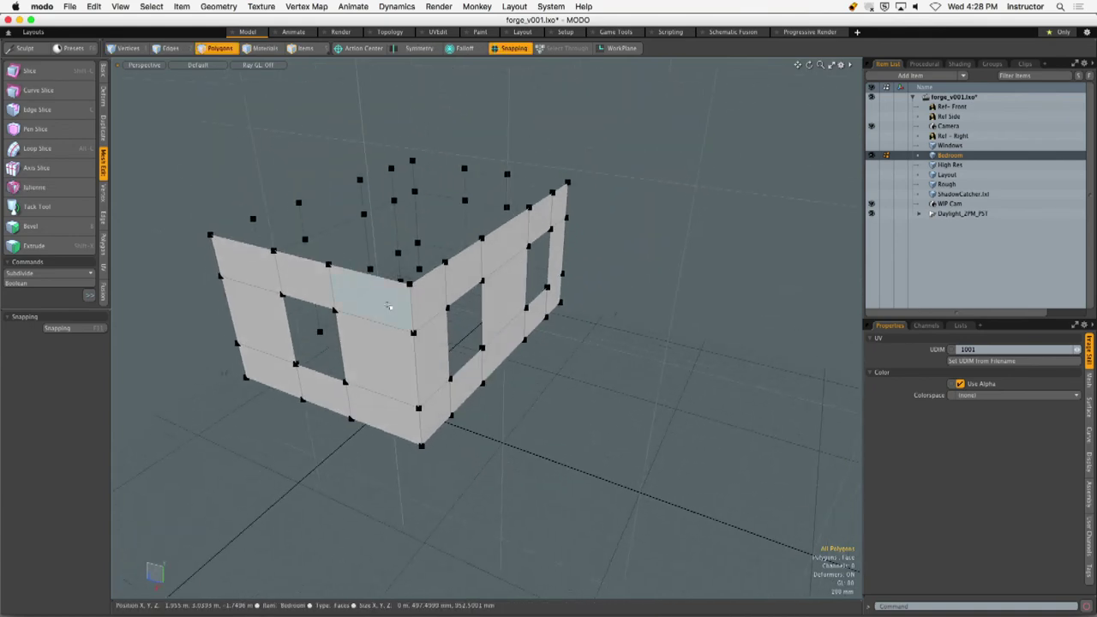
Hide the grid and the work plane in the 3D viewport.
key(o)
click(470, 267)
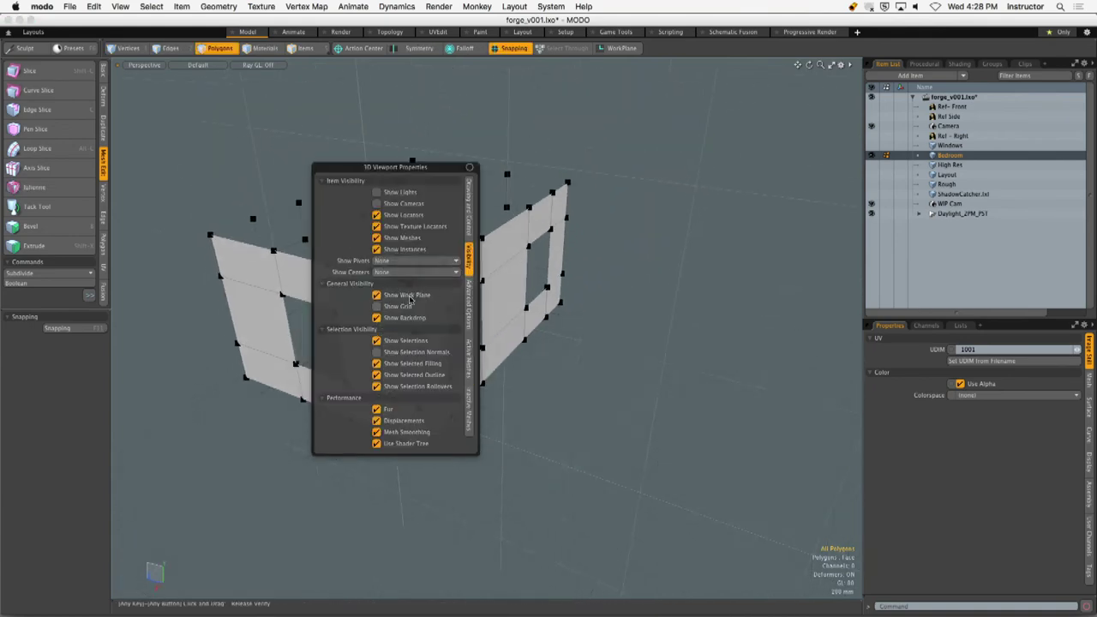
alt+drag(573, 280, 551, 257)
alt+drag(443, 189, 374, 281)
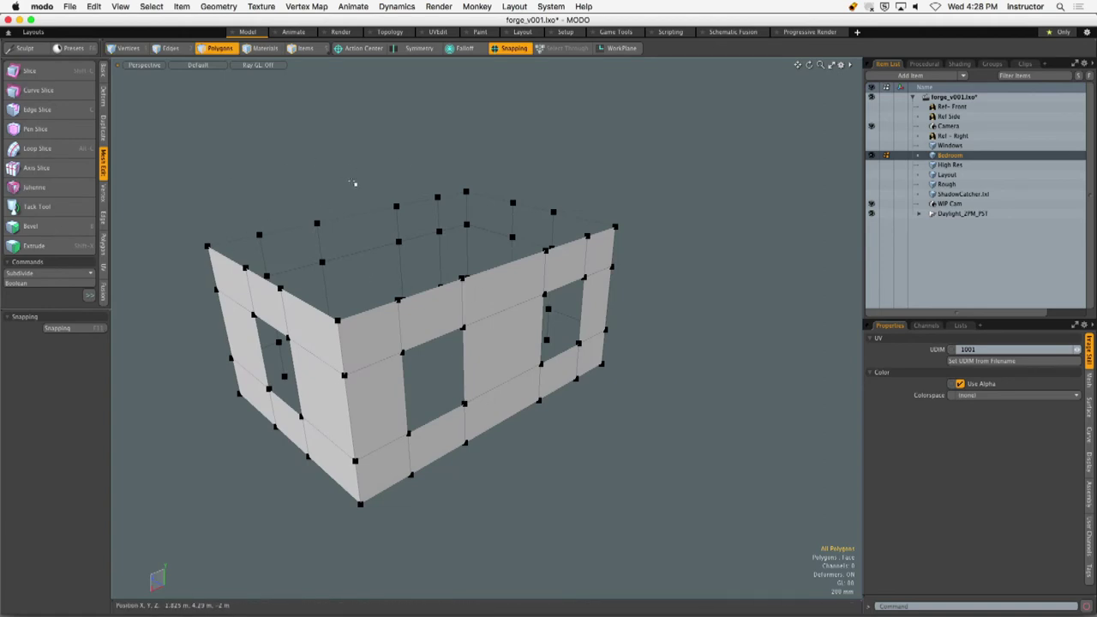
ctrl+alt+drag(355, 183, 501, 244)
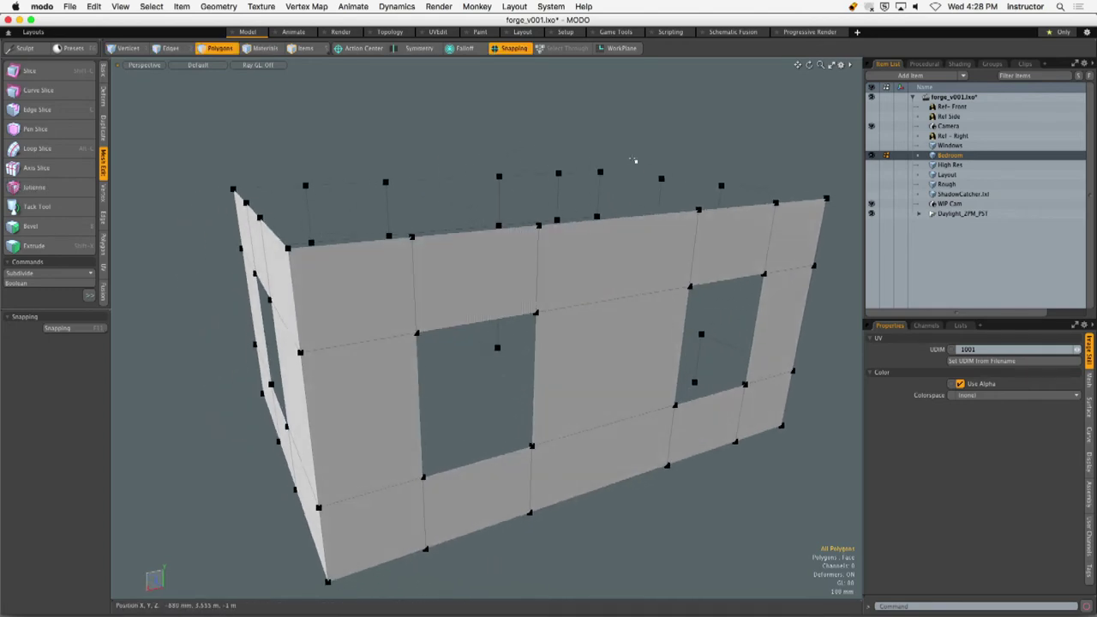
Select all the connected wall polygons and thicken them with an offset of -70 mm.
alt+drag(436, 253, 497, 268)
double_click(499, 267)
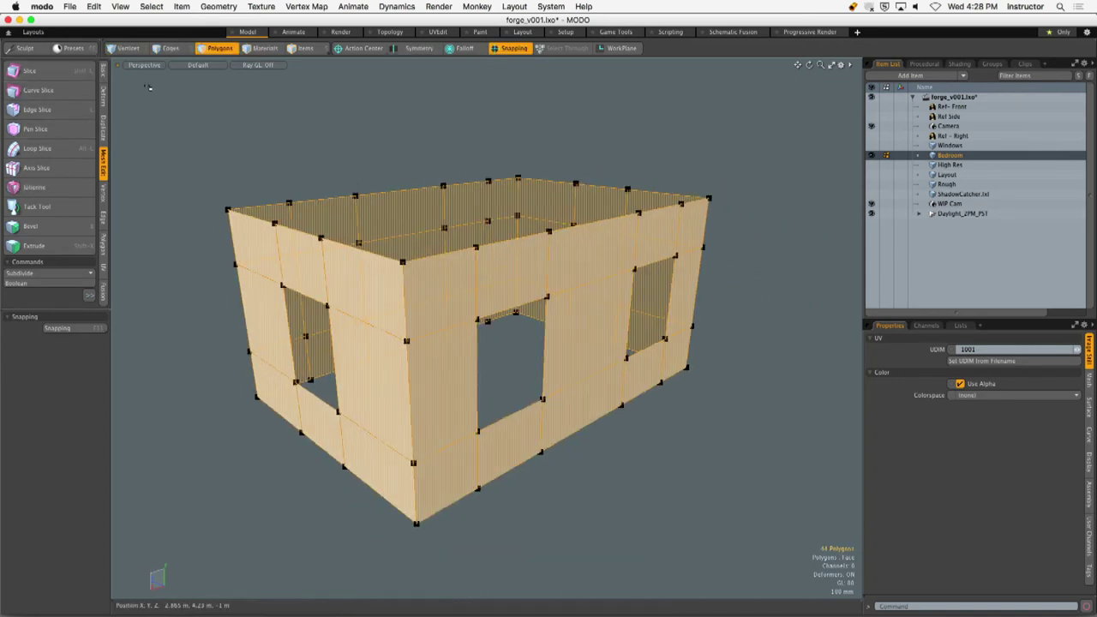
click(103, 70)
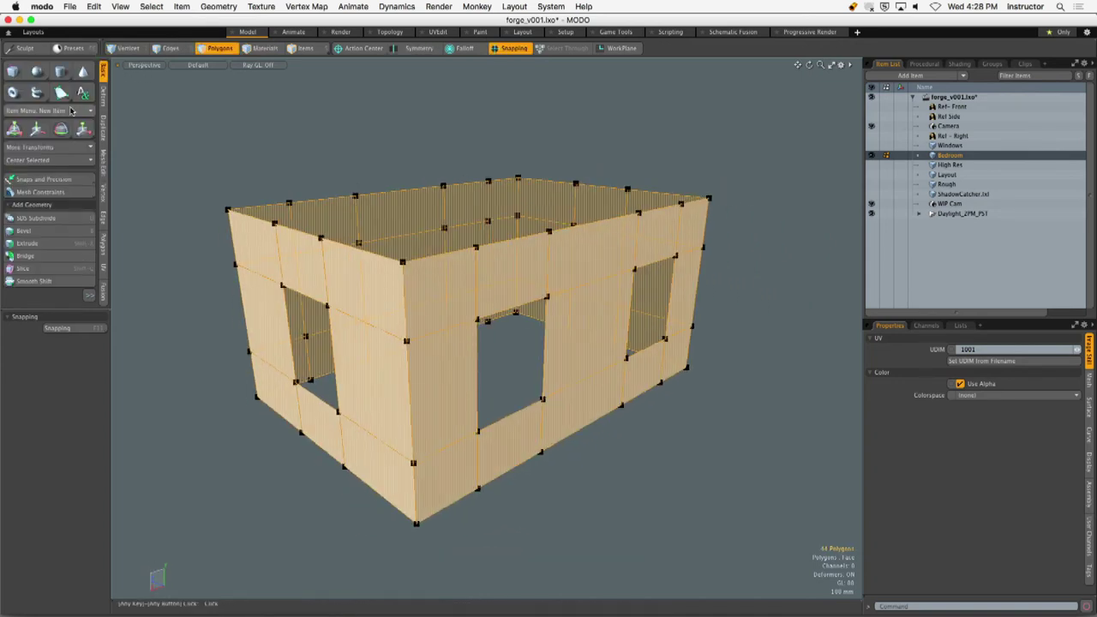
key(ctrl)
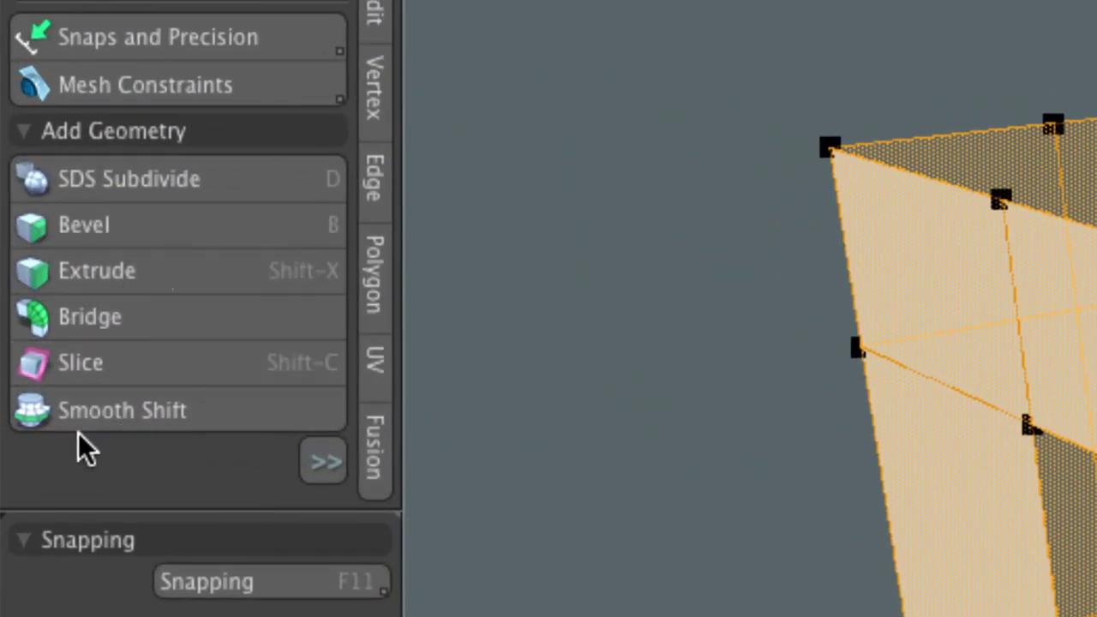
drag(221, 512, 232, 593)
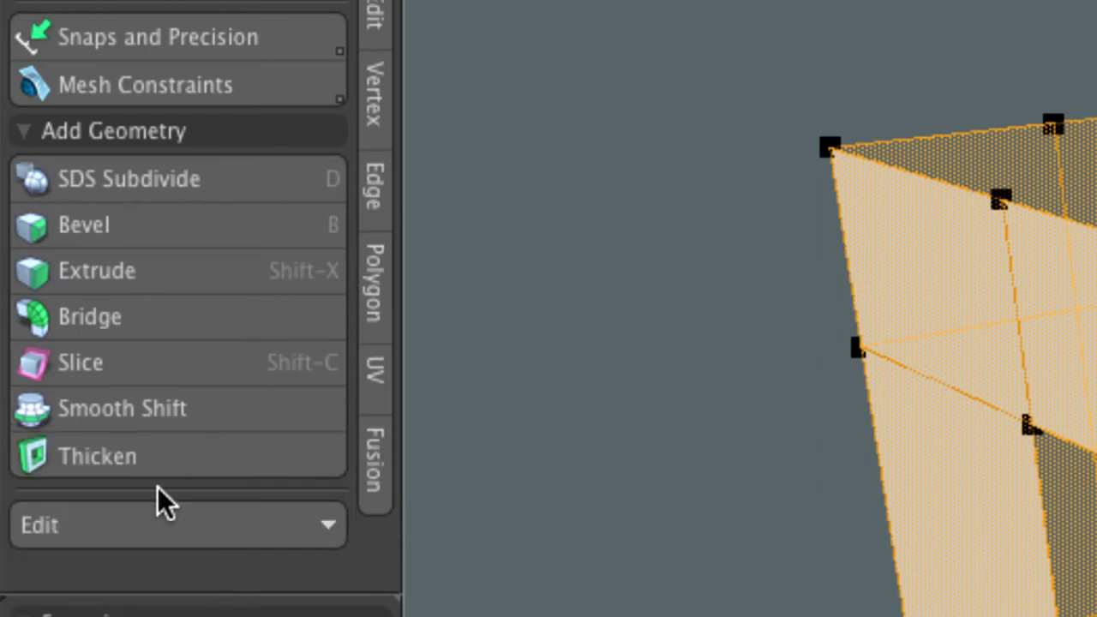
click(107, 463)
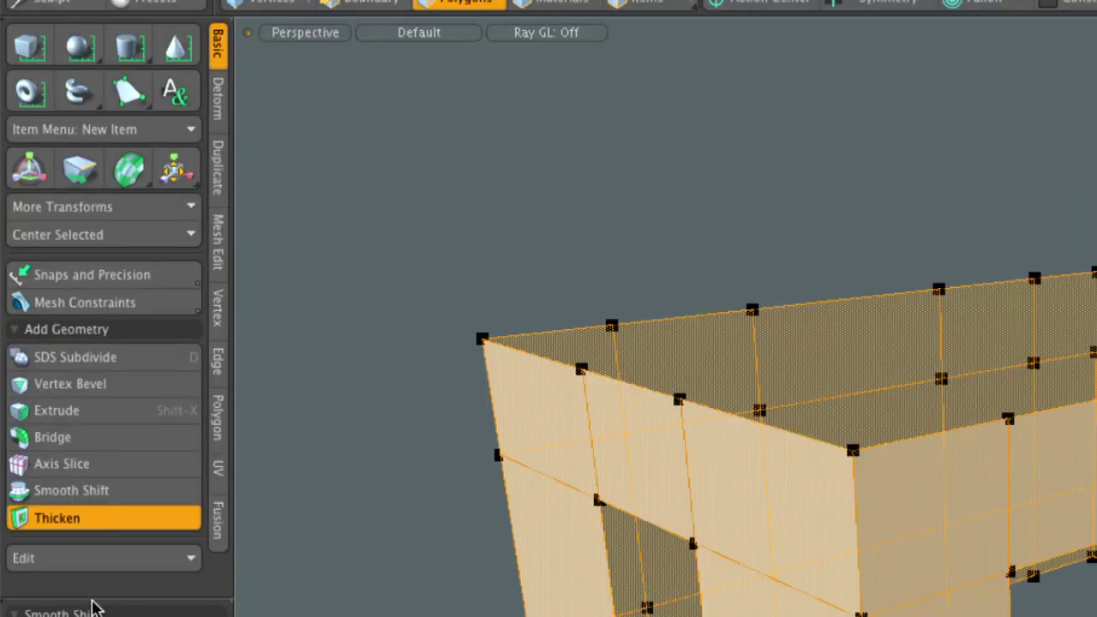
key(x)
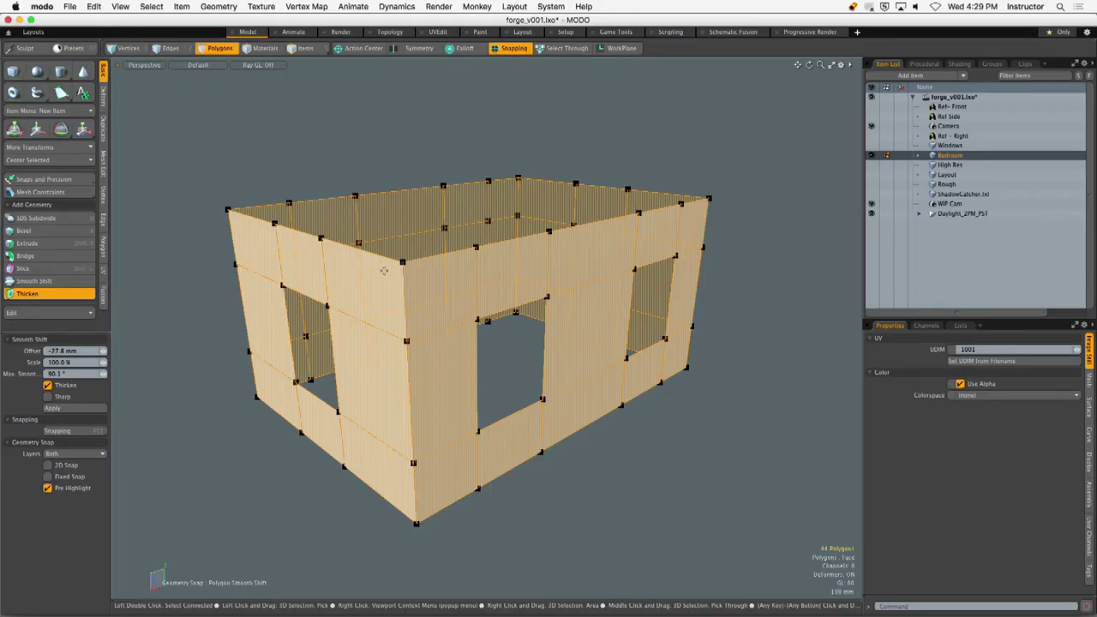
click(383, 271)
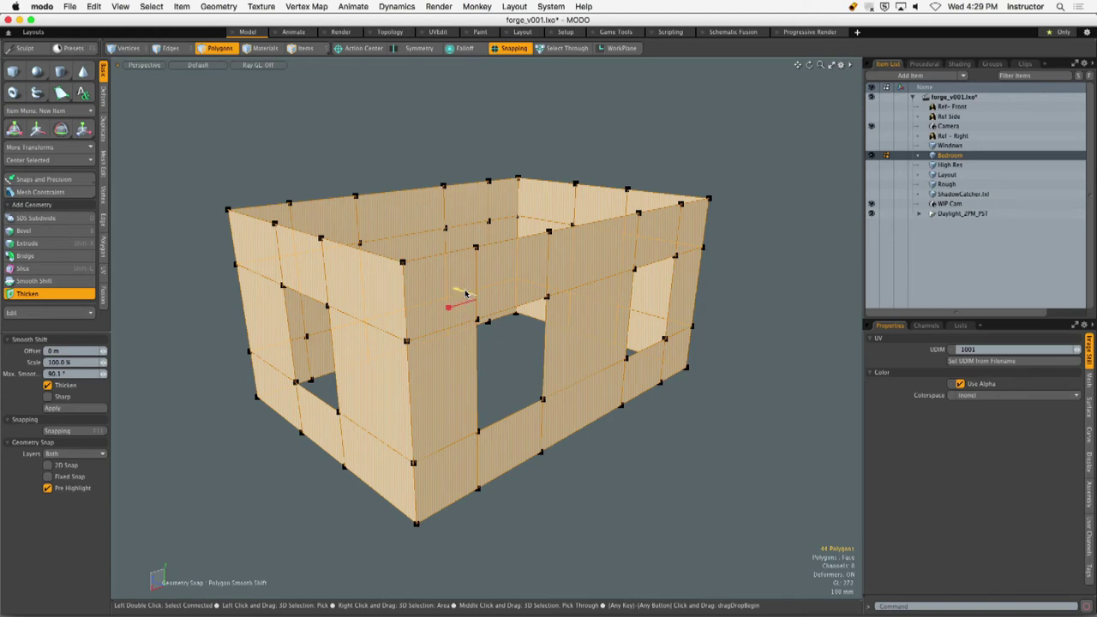
drag(467, 294, 469, 297)
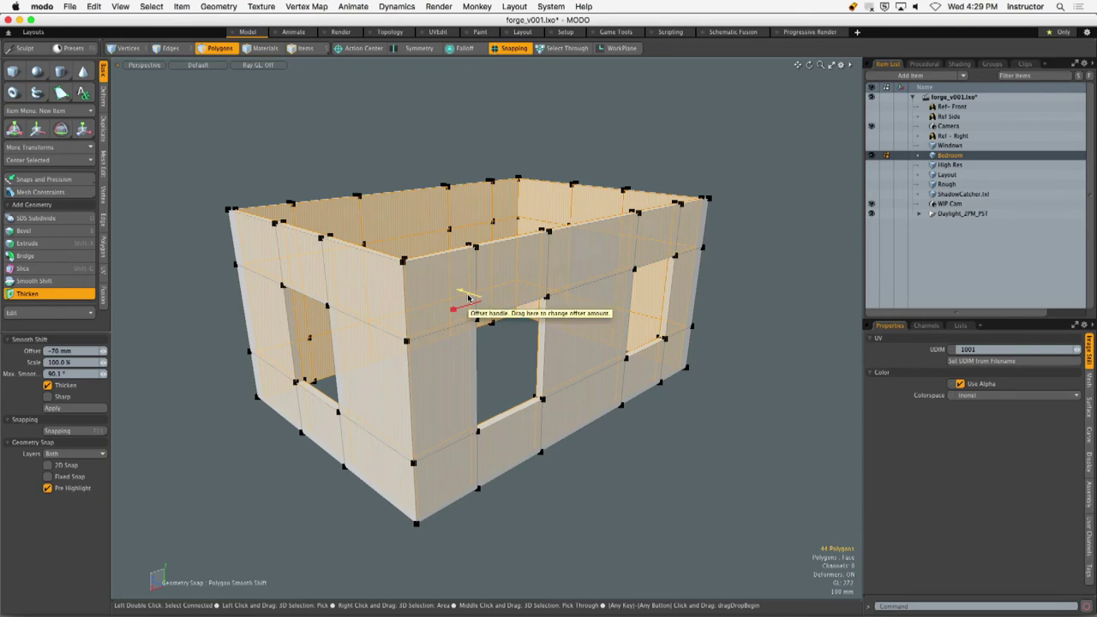
Turn on Sharp for the wall thickening to even out the corners, then finish the operation and clear the selection.
alt+drag(464, 287, 522, 362)
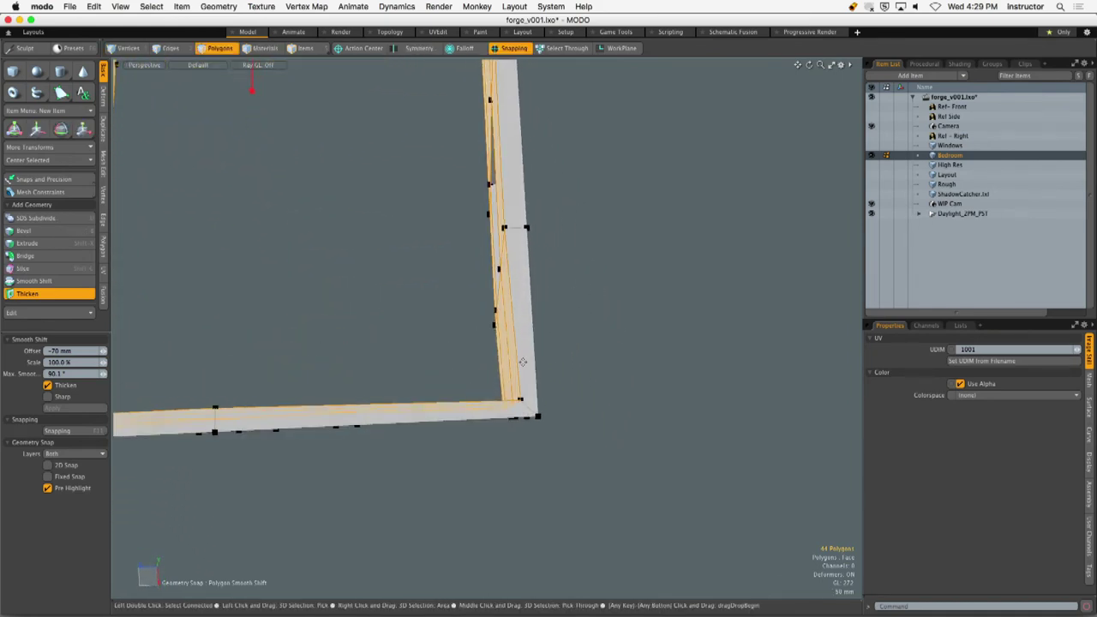
key(ctrl+space)
alt+shift+drag(540, 309, 591, 257)
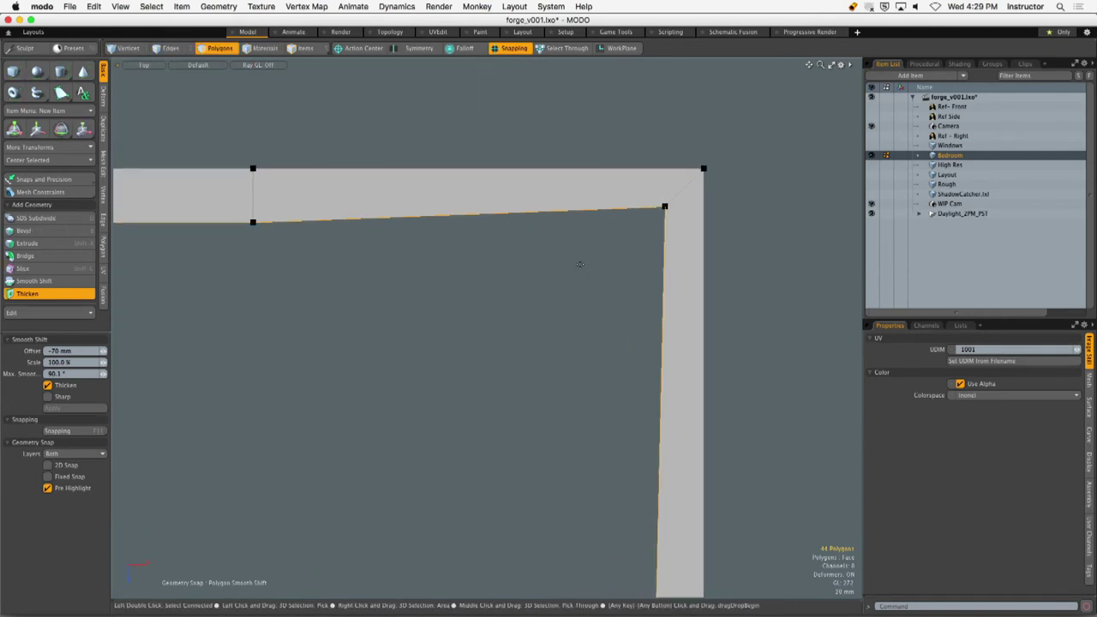
ctrl+drag(142, 225, 620, 223)
mouse_move(619, 222)
ctrl+right_down()
mouse_move(665, 206)
mouse_move(668, 229)
ctrl+right_up()
mouse_move(558, 320)
alt+mouse_down()
mouse_move(609, 296)
mouse_move(544, 314)
mouse_move(509, 370)
mouse_move(490, 287)
mouse_move(505, 328)
mouse_move(556, 323)
alt+mouse_up()
scroll(556, 323, up, 2)
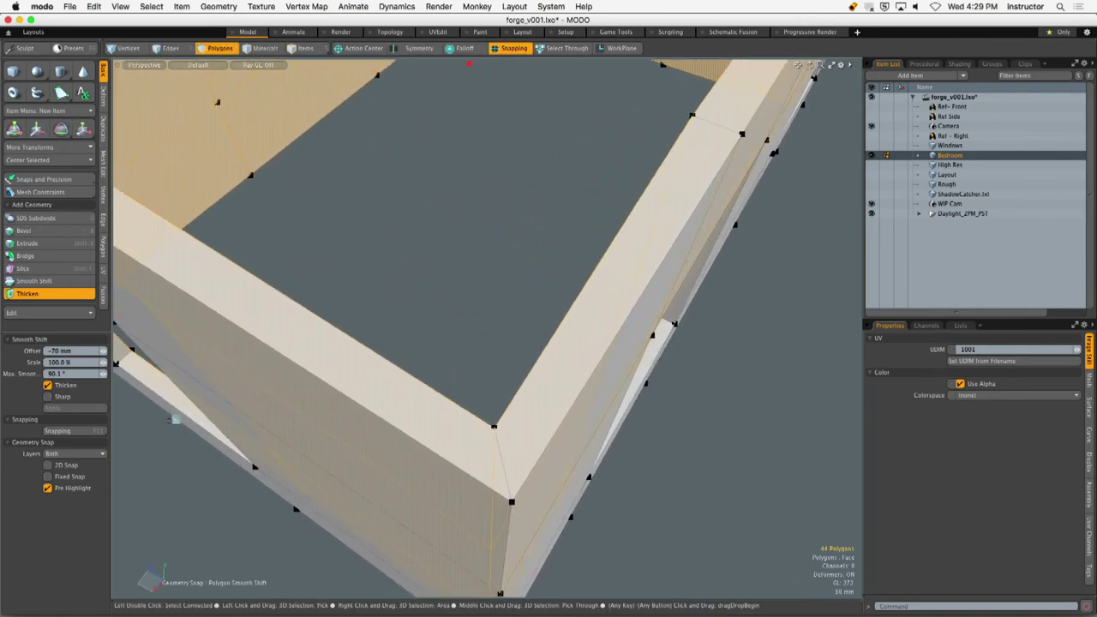
click(62, 397)
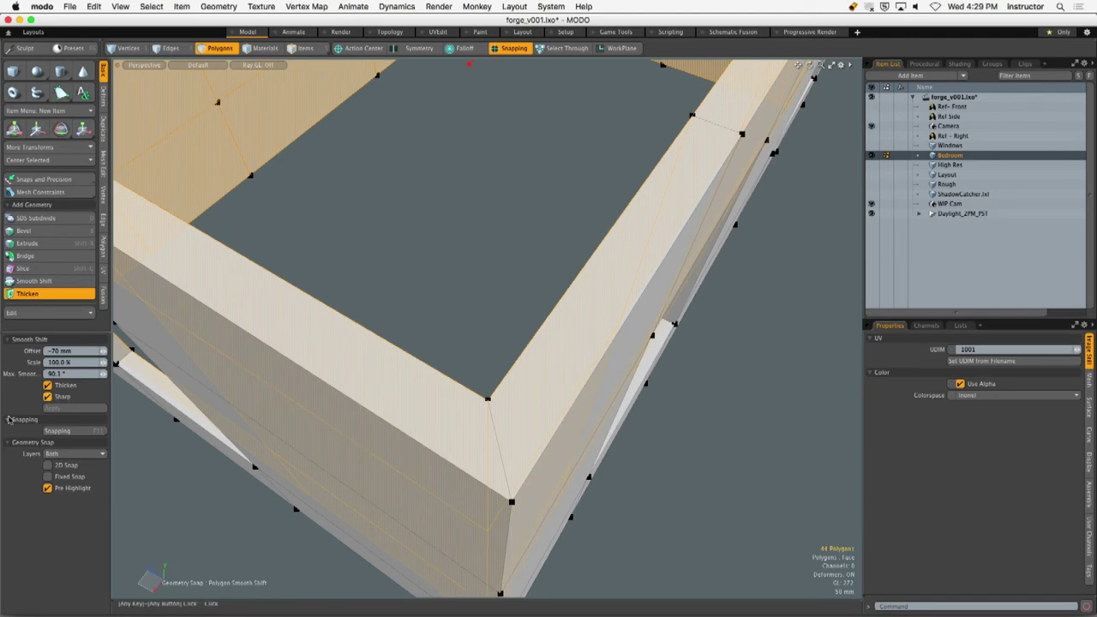
scroll(588, 236, down, 5)
alt+drag(511, 303, 314, 54)
key(space)
click(502, 358)
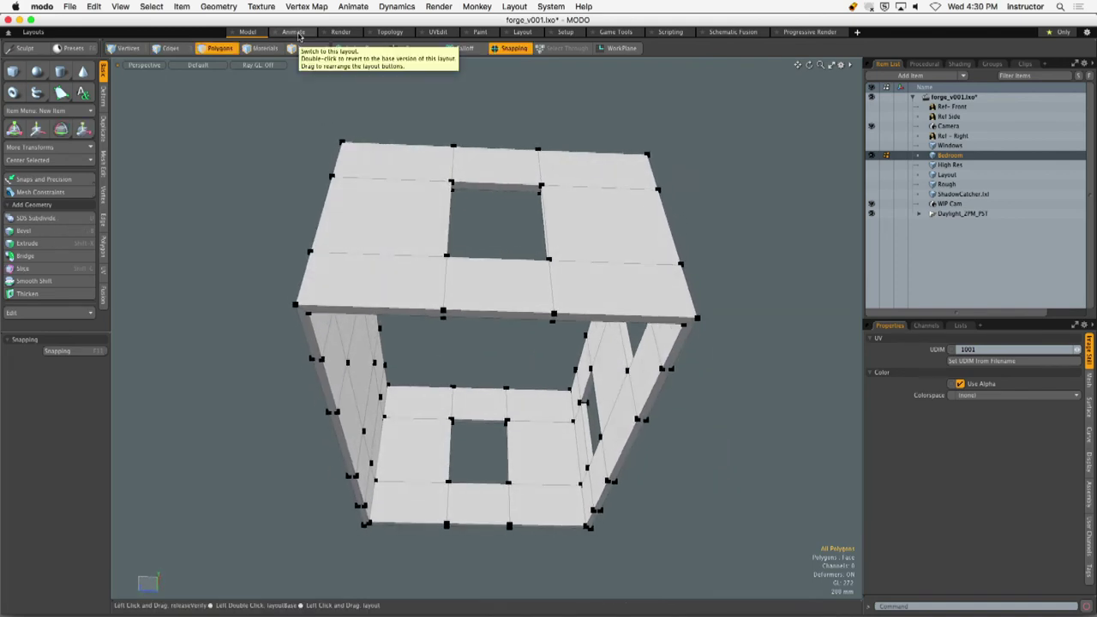
Examine the thickened walls and the inner faces of the window openings from outside and inside the room.
alt+drag(617, 189, 612, 308)
scroll(553, 289, up, 4)
double_click(595, 360)
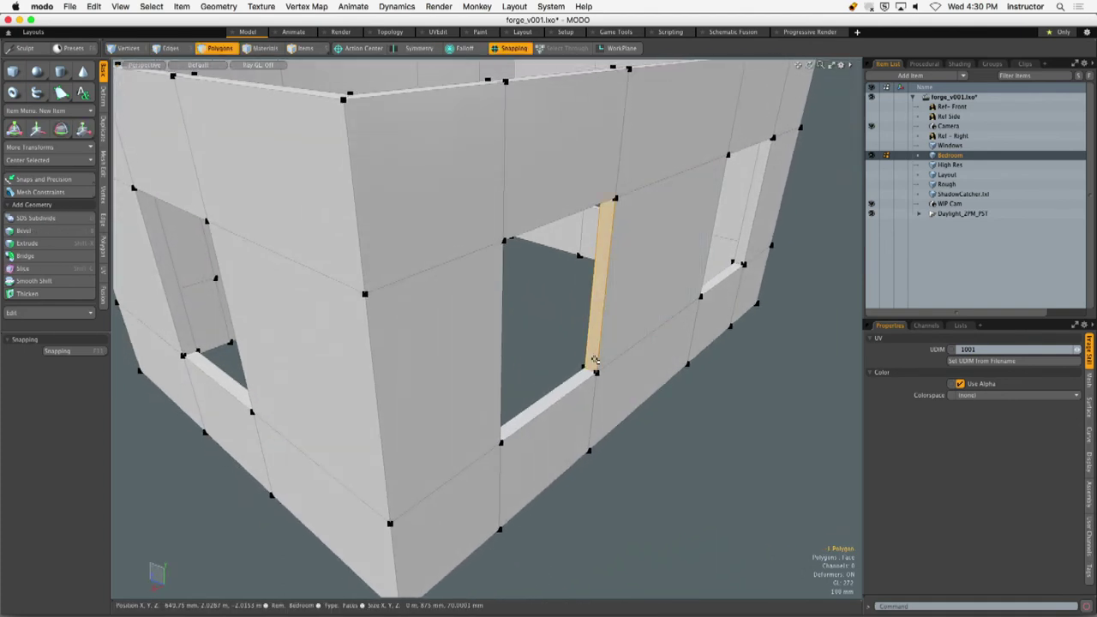
click(663, 440)
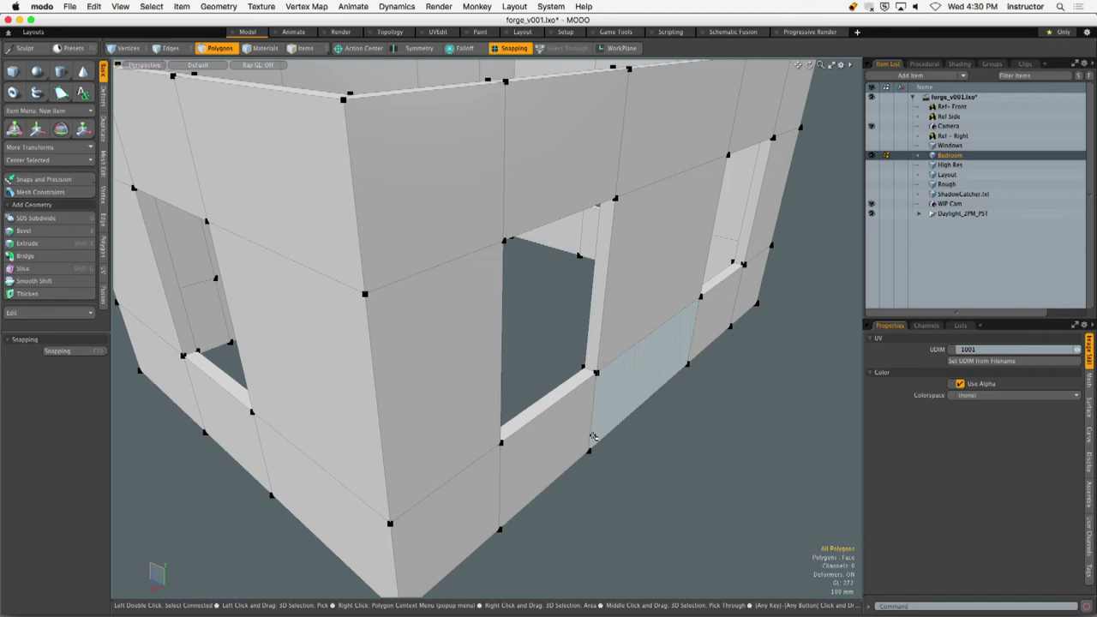
scroll(438, 309, down, 5)
alt+drag(440, 328, 401, 365)
scroll(529, 334, up, 5)
scroll(421, 362, down, 3)
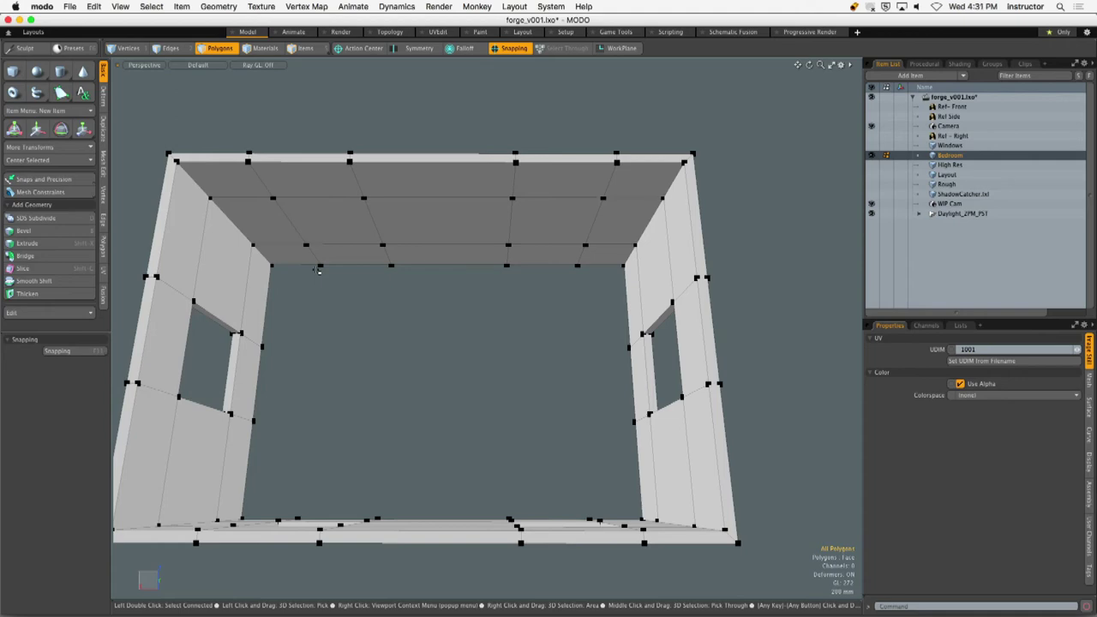
Create a floor polygon from the inner bottom edge loop of the walls and flip it to face into the room.
key(2)
click(295, 266)
double_click(295, 266)
mouse_move(295, 266)
alt+mouse_down()
mouse_move(345, 271)
mouse_move(375, 123)
mouse_move(302, 257)
alt+mouse_up()
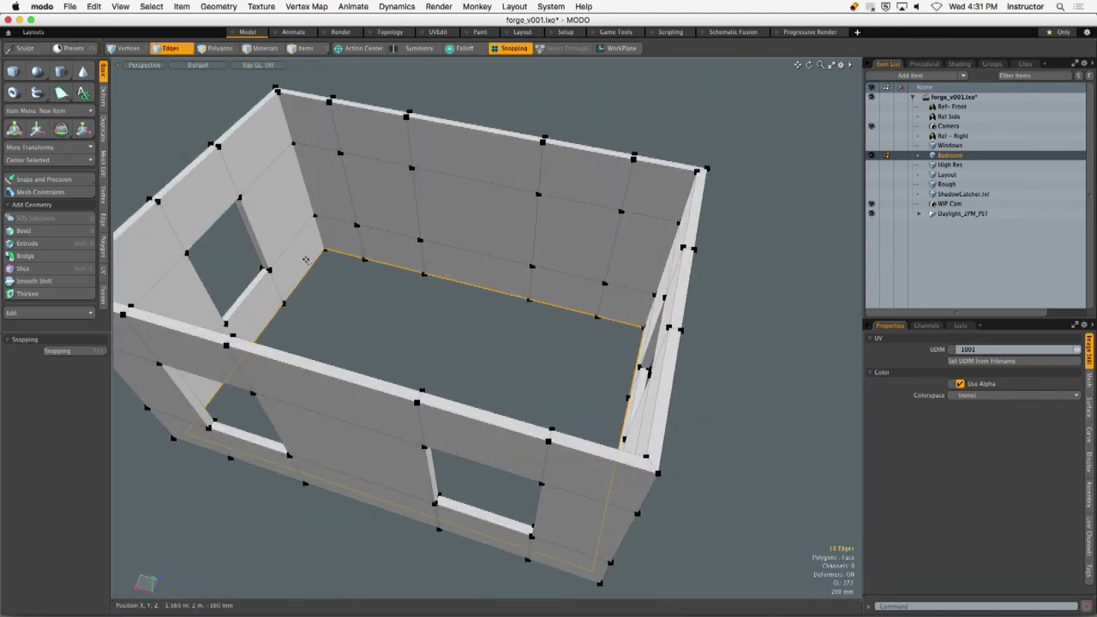
mouse_move(412, 367)
alt+mouse_down()
mouse_move(400, 380)
mouse_move(454, 206)
mouse_move(401, 360)
alt+mouse_up()
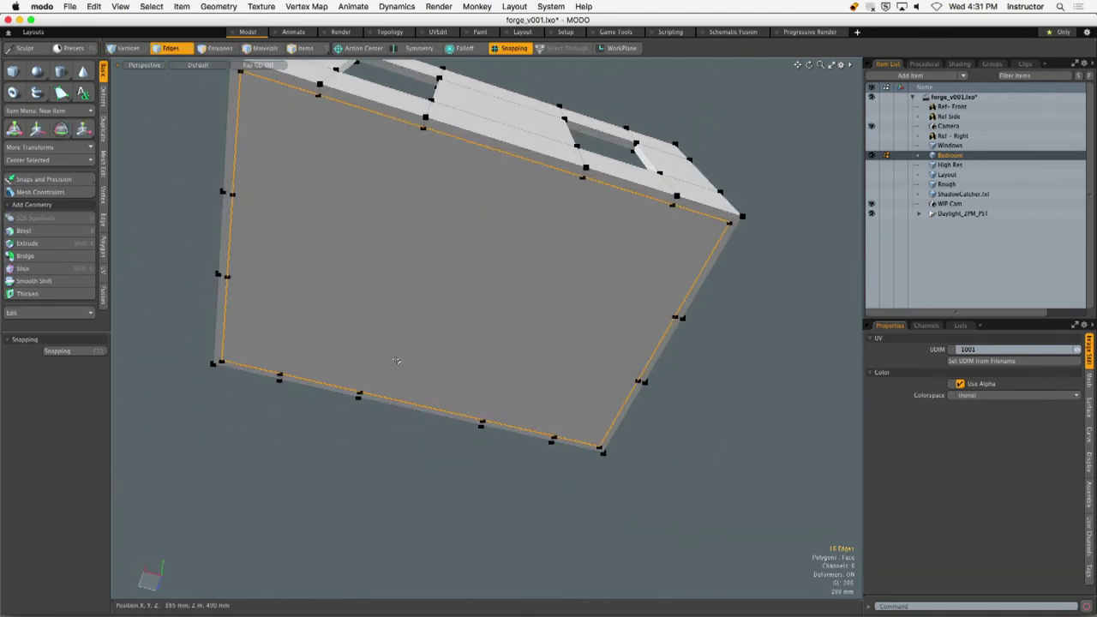
key(3)
alt+drag(418, 243, 409, 322)
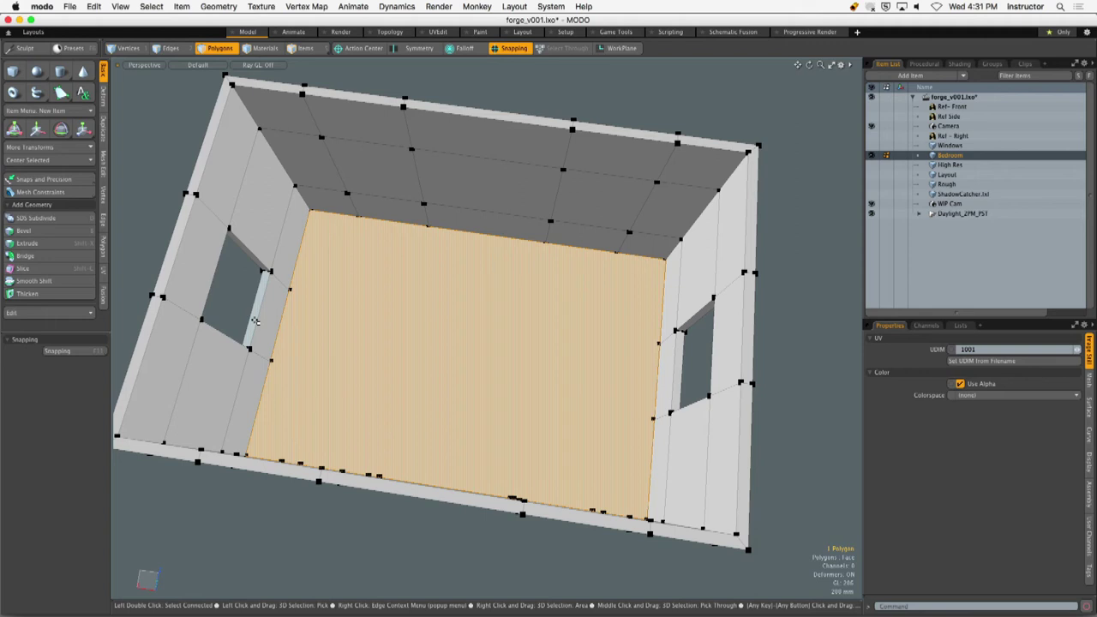
alt+drag(255, 321, 437, 244)
click(191, 228)
key(1)
alt+drag(372, 221, 427, 221)
ctrl+drag(377, 161, 375, 417)
drag(453, 163, 455, 429)
drag(579, 161, 580, 428)
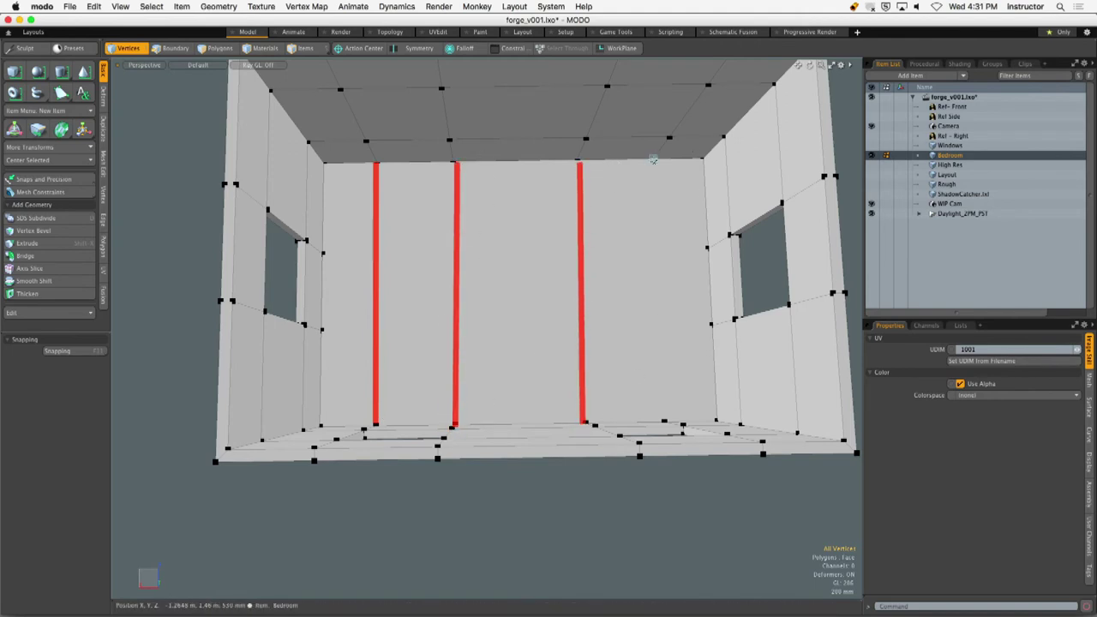
drag(652, 161, 664, 422)
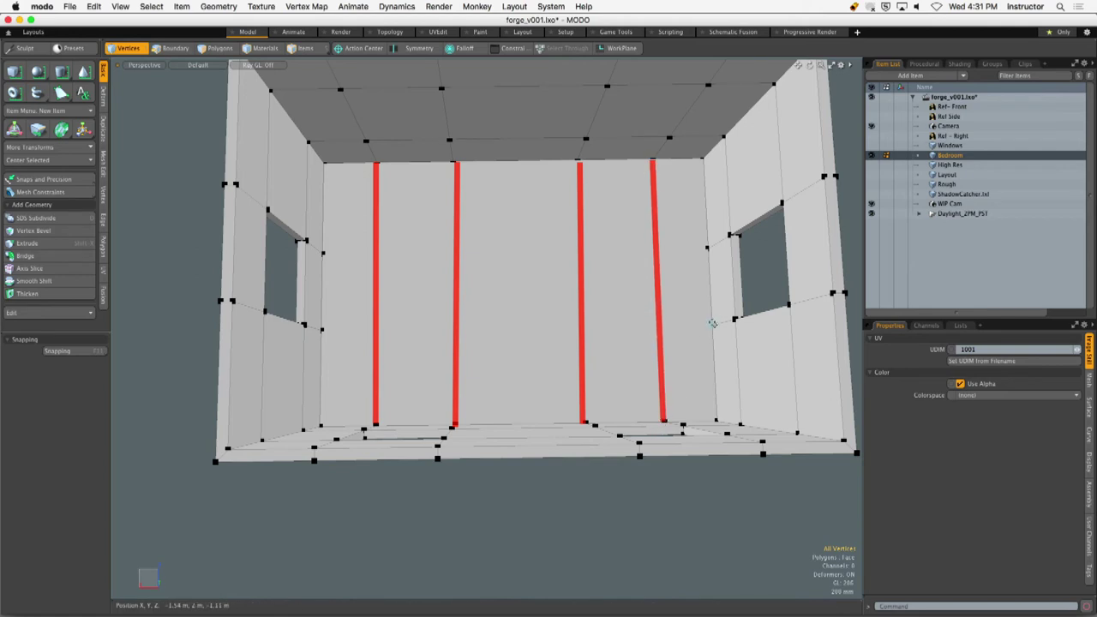
drag(710, 324, 322, 329)
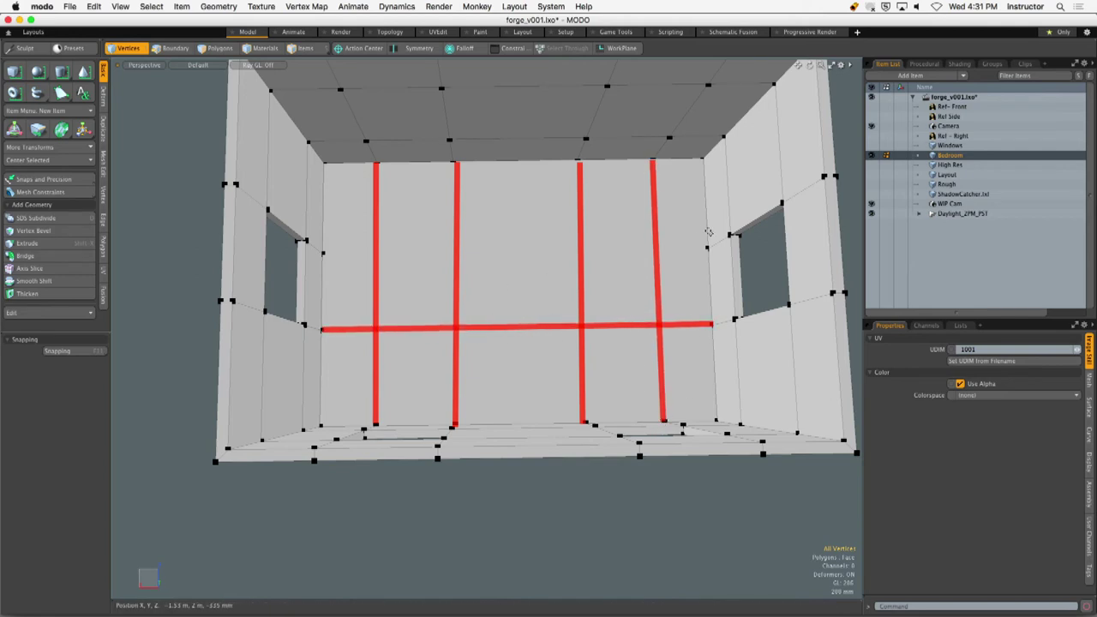
drag(710, 247, 302, 245)
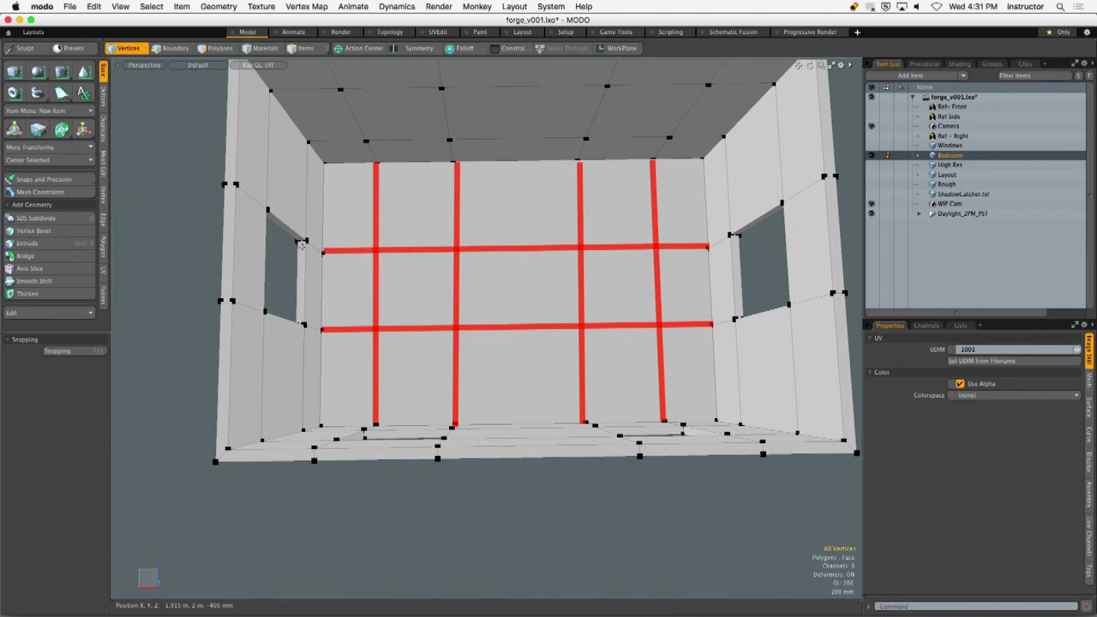
key(x)
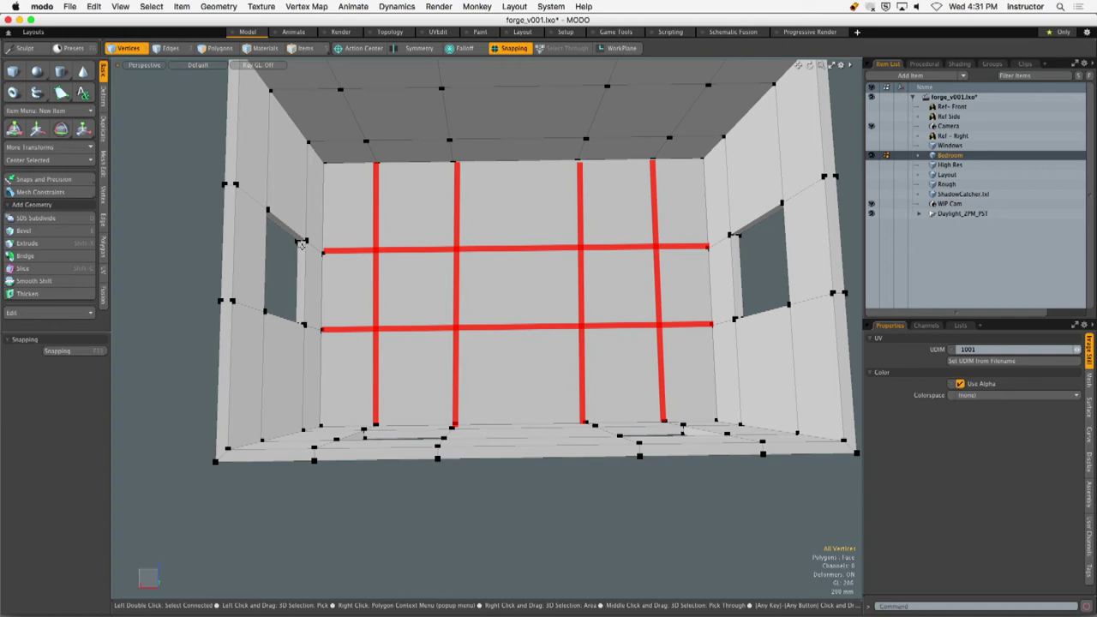
key(BackSpace)
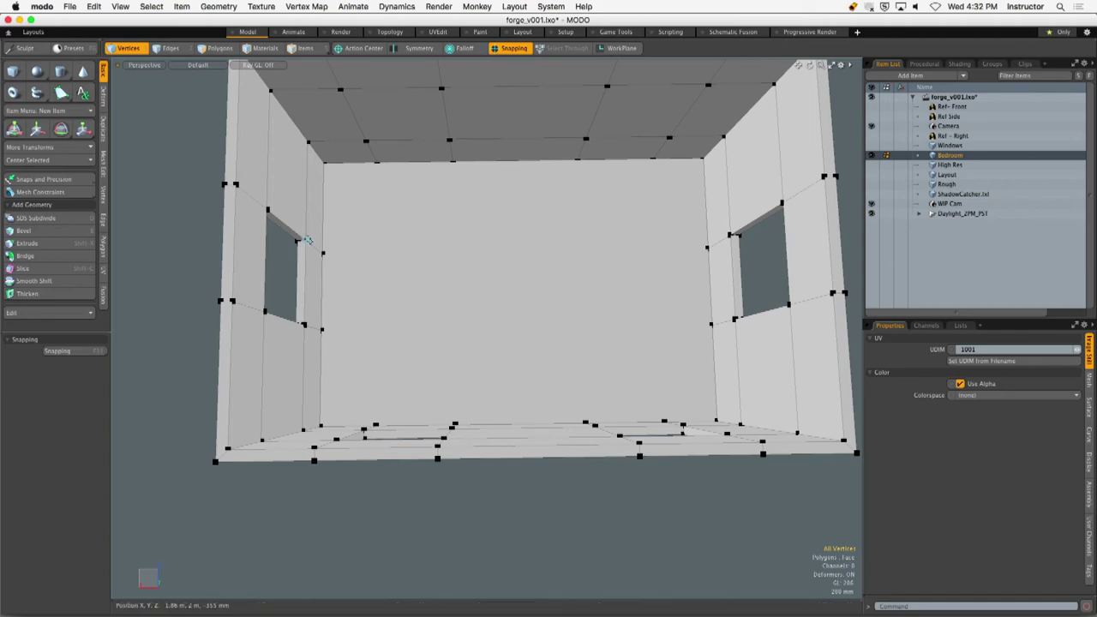
Edge Slice the floor polygon with four cuts between the two long walls, joining the opposing vertices.
alt+drag(571, 281, 493, 307)
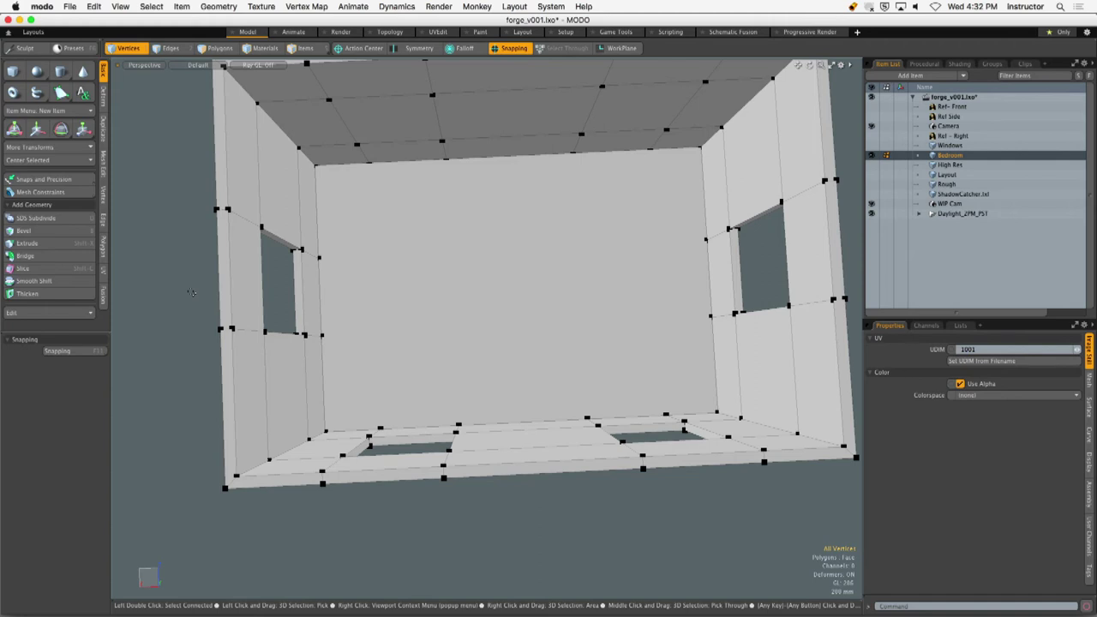
click(103, 159)
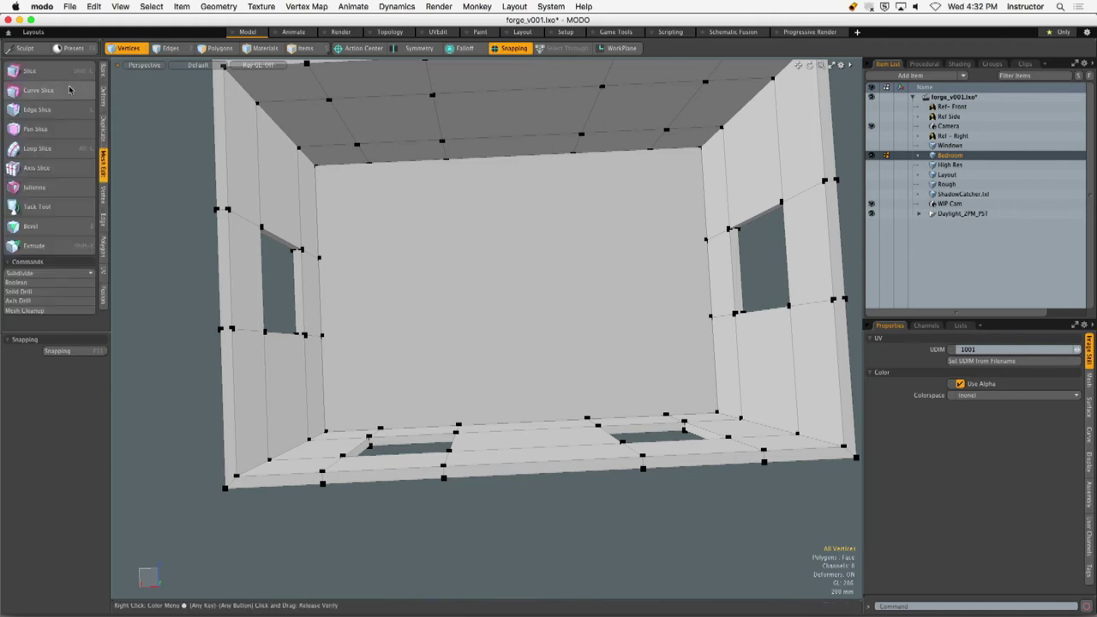
click(37, 110)
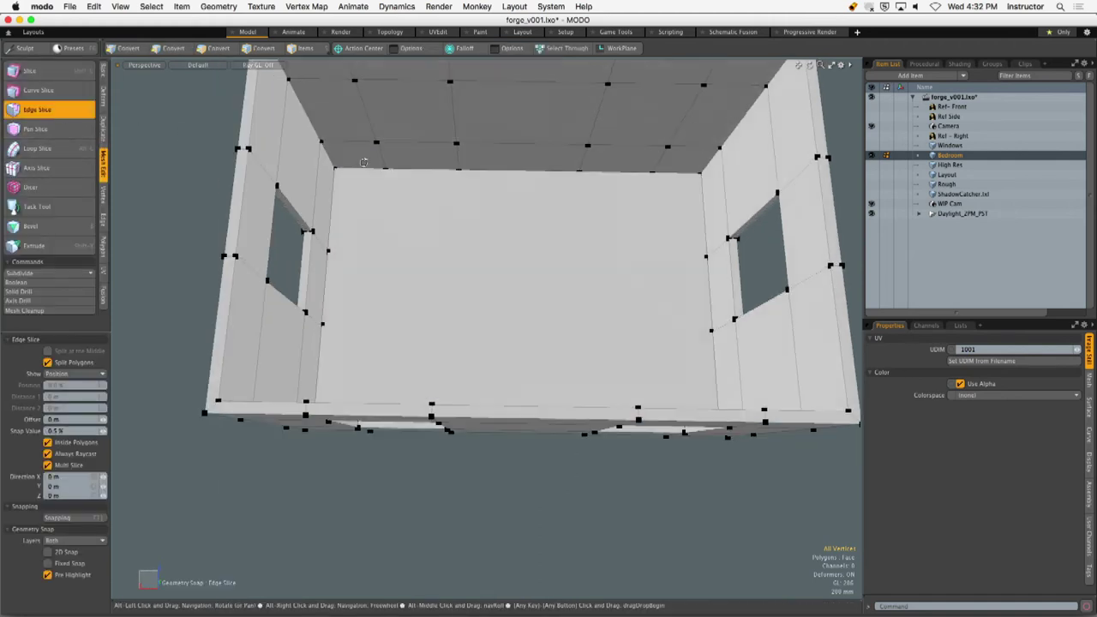
alt+drag(384, 169, 412, 423)
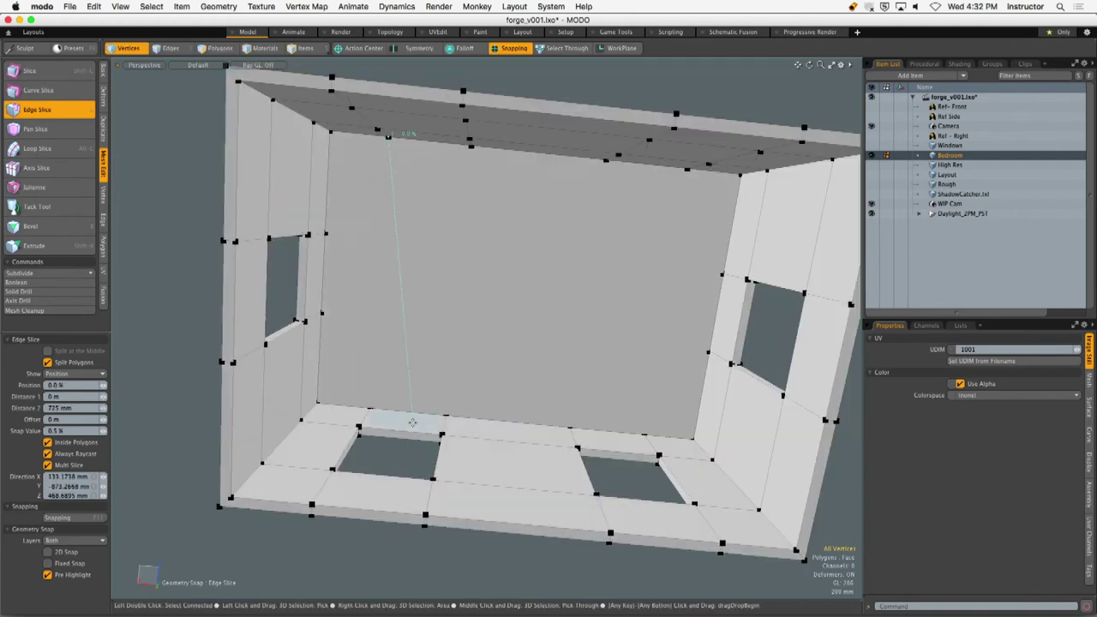
click(406, 413)
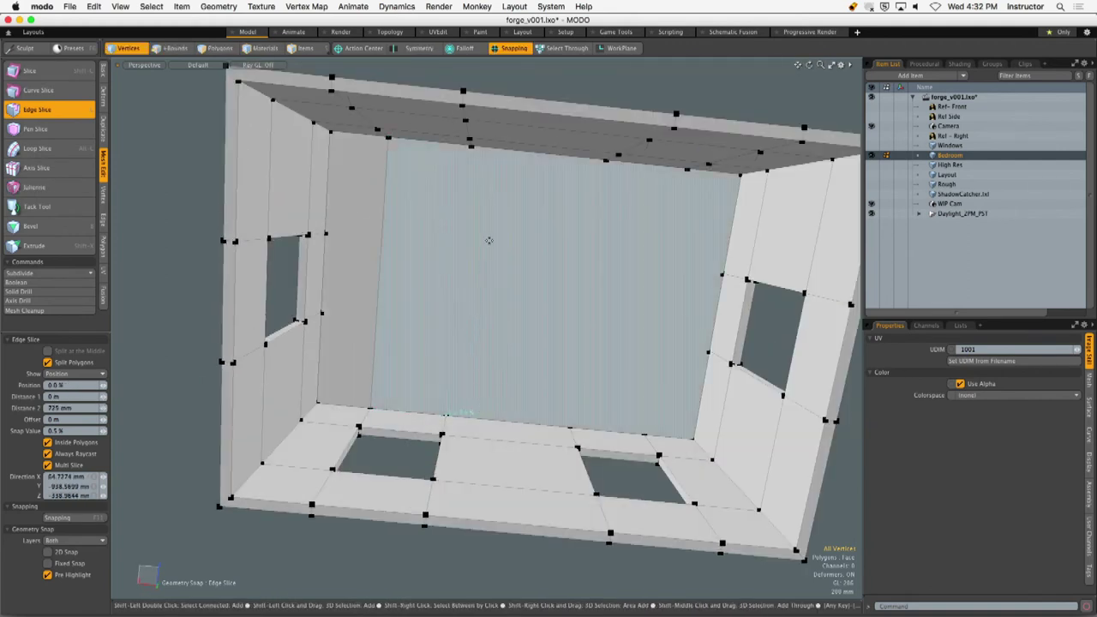
drag(458, 145, 477, 147)
drag(582, 162, 636, 167)
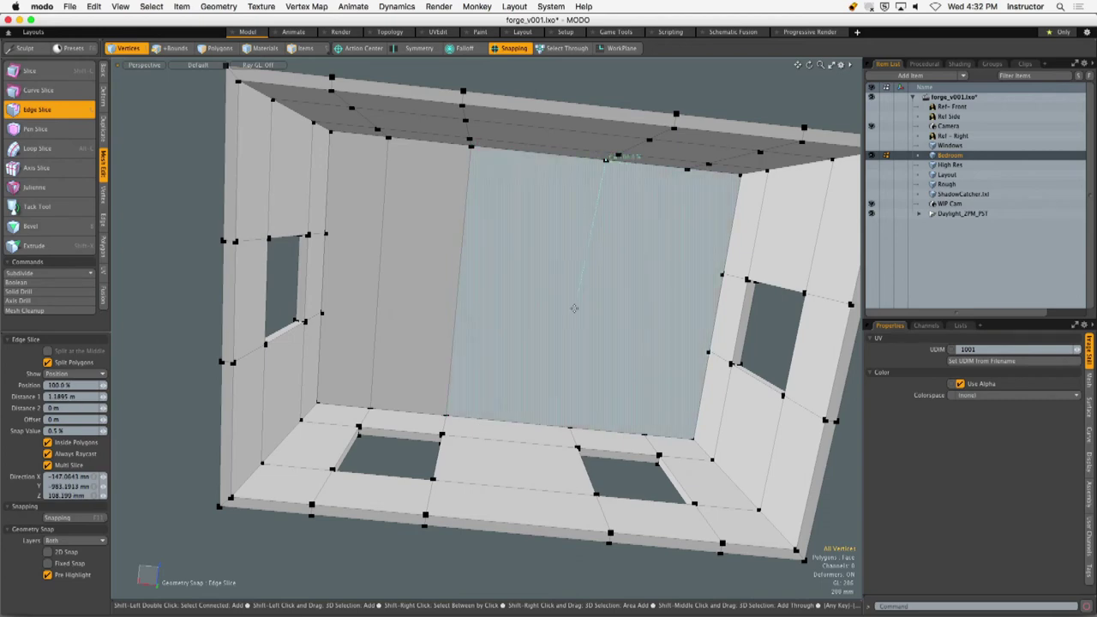
click(538, 429)
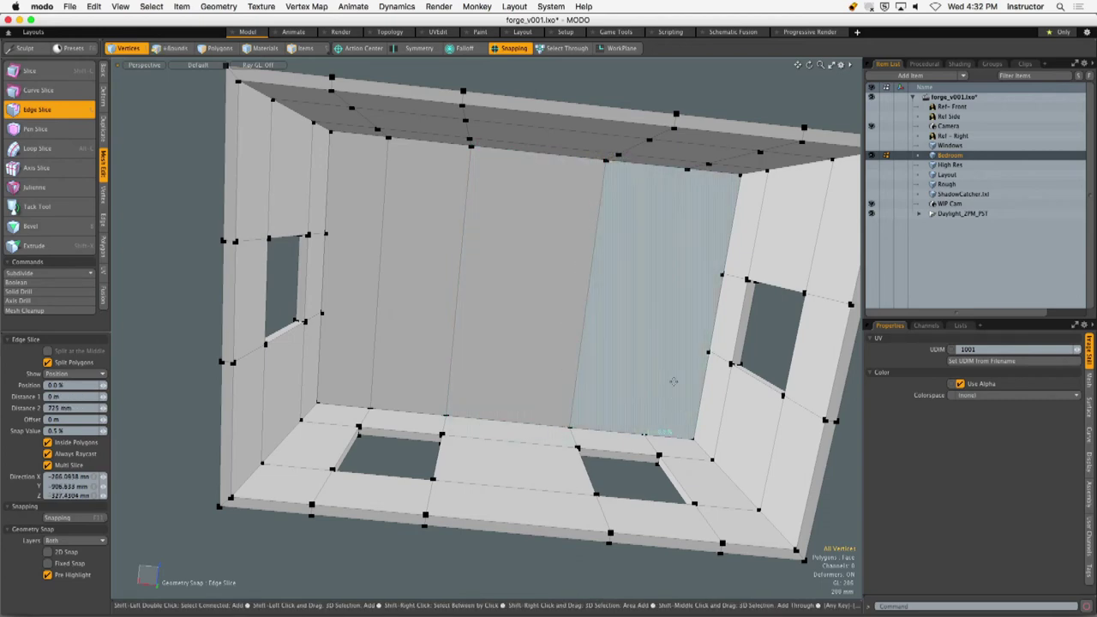
Edge Slice two lengthwise cuts across the floor between the short walls' opposing vertices and finish slicing.
alt+drag(678, 257, 388, 284)
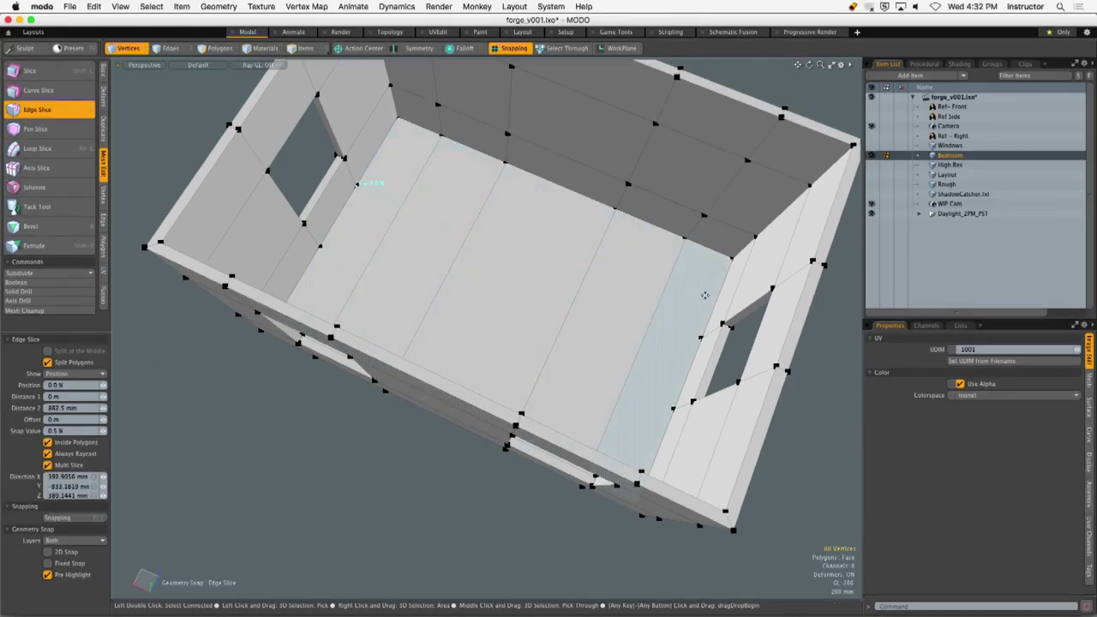
click(728, 333)
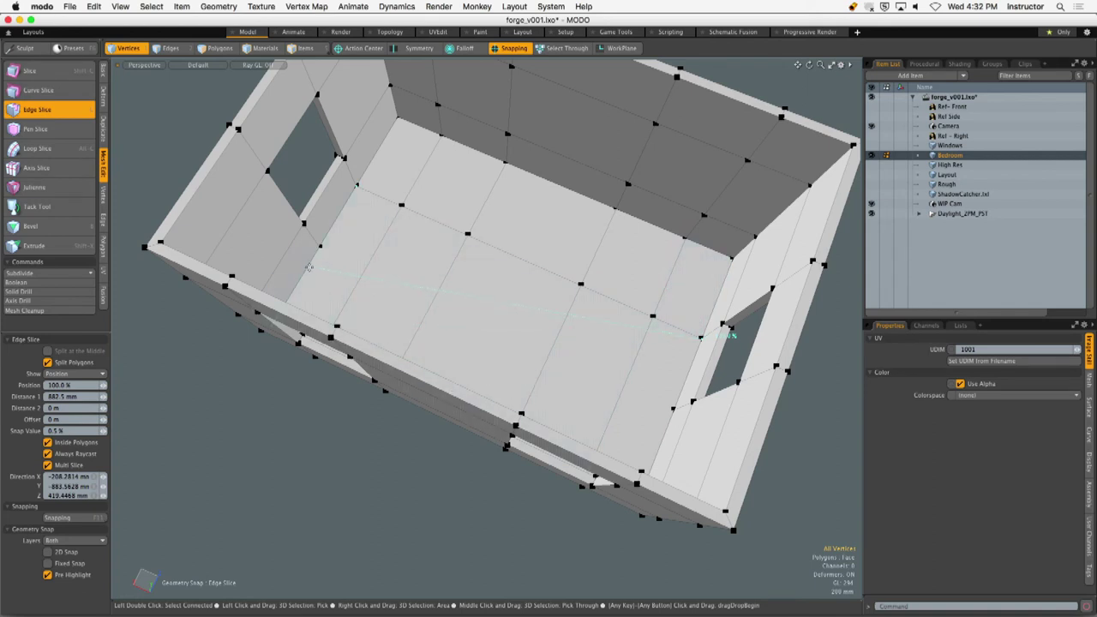
click(319, 246)
click(669, 423)
key(space)
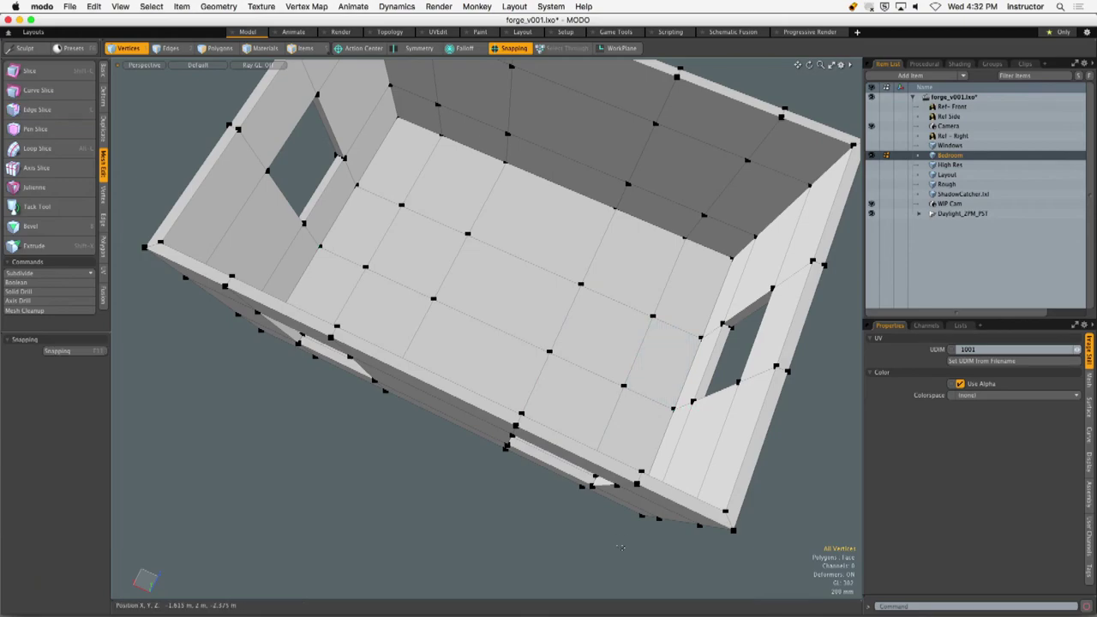
Undo the floor's Edge Slice cuts and delete the single floor polygon inside the walls.
alt+drag(621, 547, 673, 466)
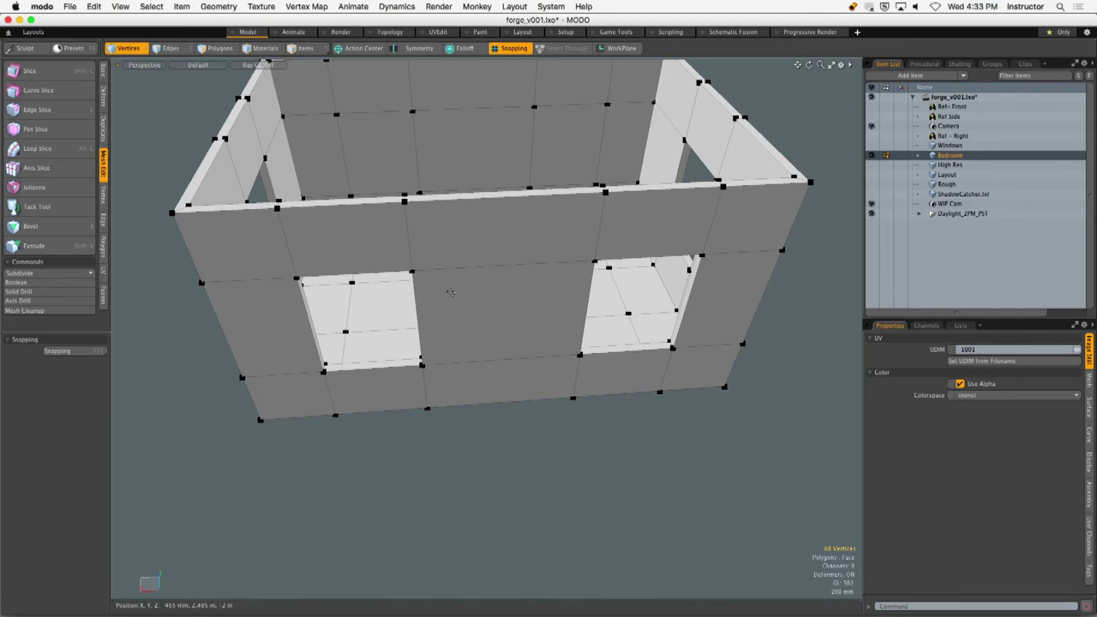
key(c)
alt+drag(450, 203, 449, 238)
key(super+z)
key(super+z)
key(3)
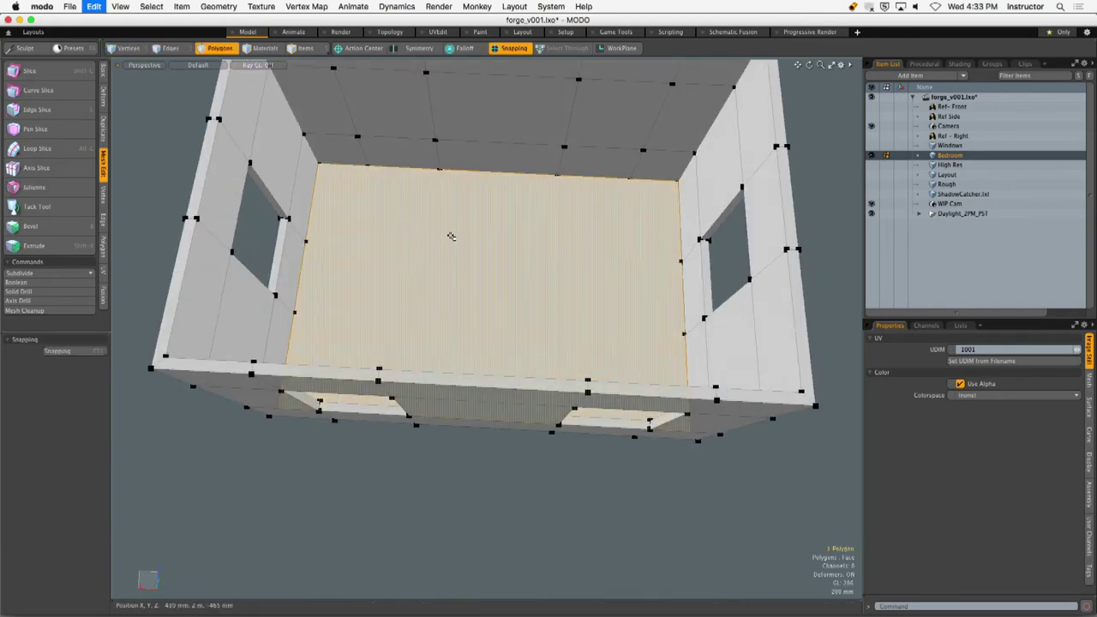
click(451, 237)
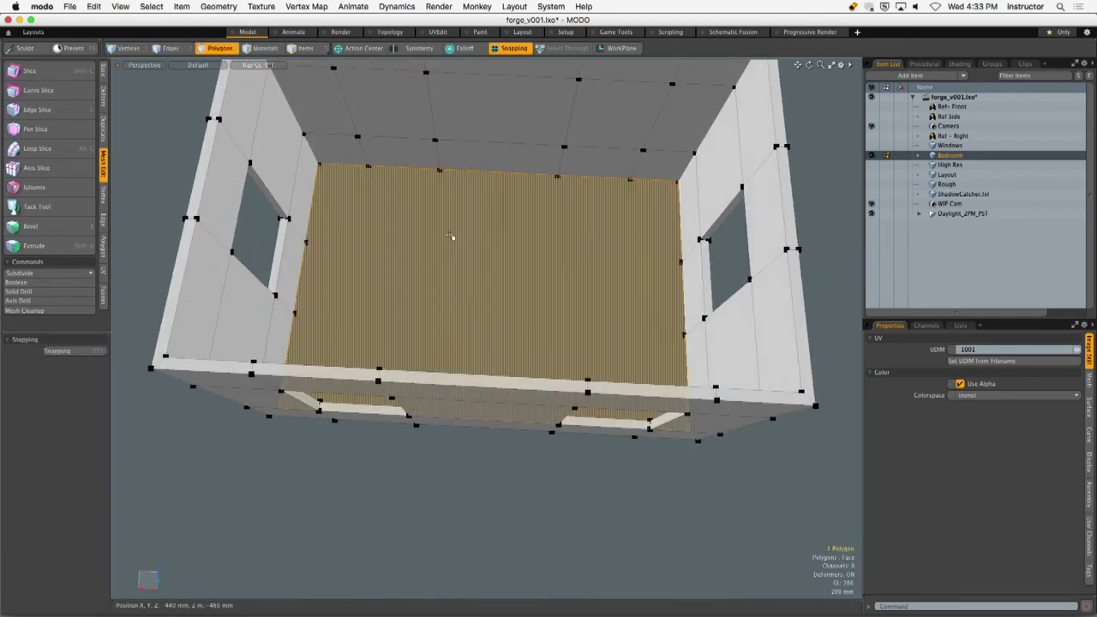
key(Delete)
Try bridging two adjacent inner bottom edges of one long wall to the two matching edges of the opposite wall, and undo it.
key(2)
alt+drag(448, 238, 497, 307)
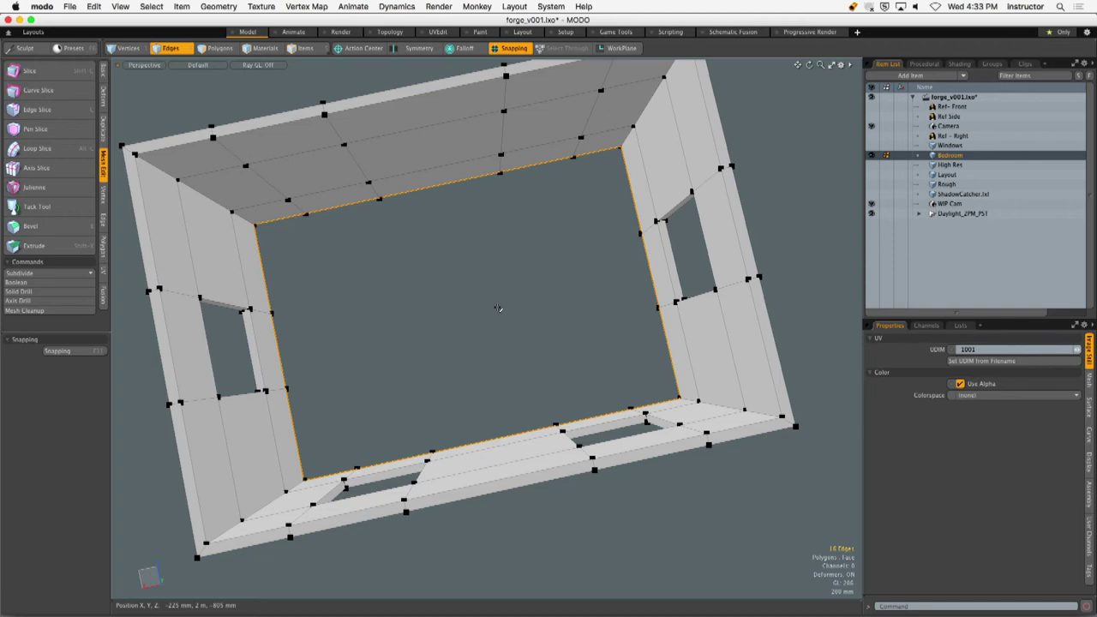
click(364, 203)
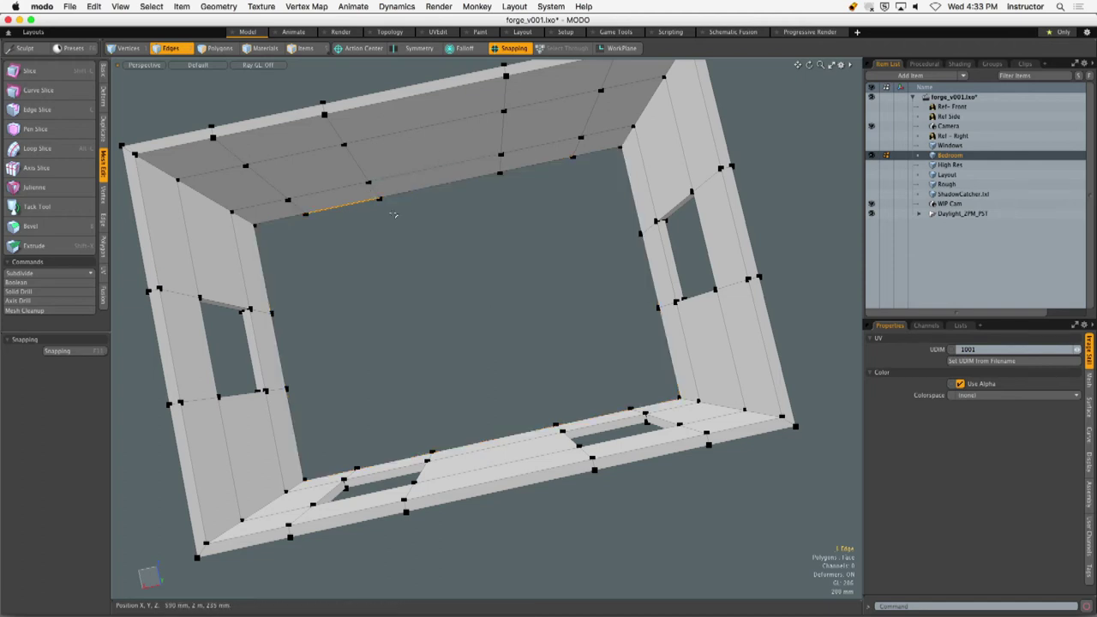
shift+click(434, 189)
alt+drag(466, 330, 377, 399)
shift+click(372, 421)
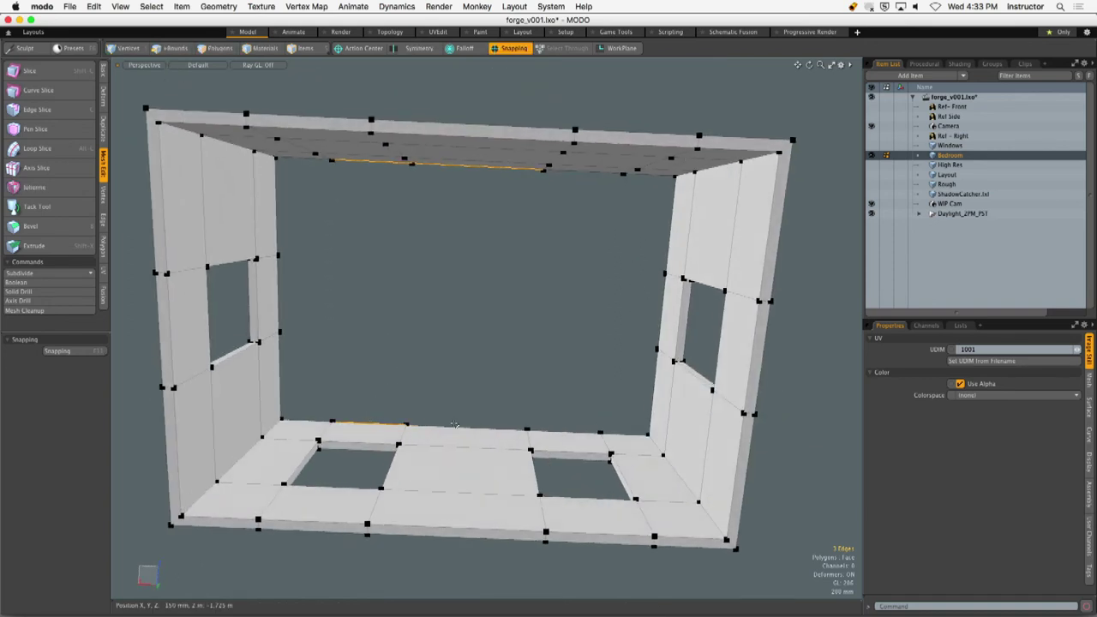
shift+click(454, 427)
alt+drag(463, 420, 500, 362)
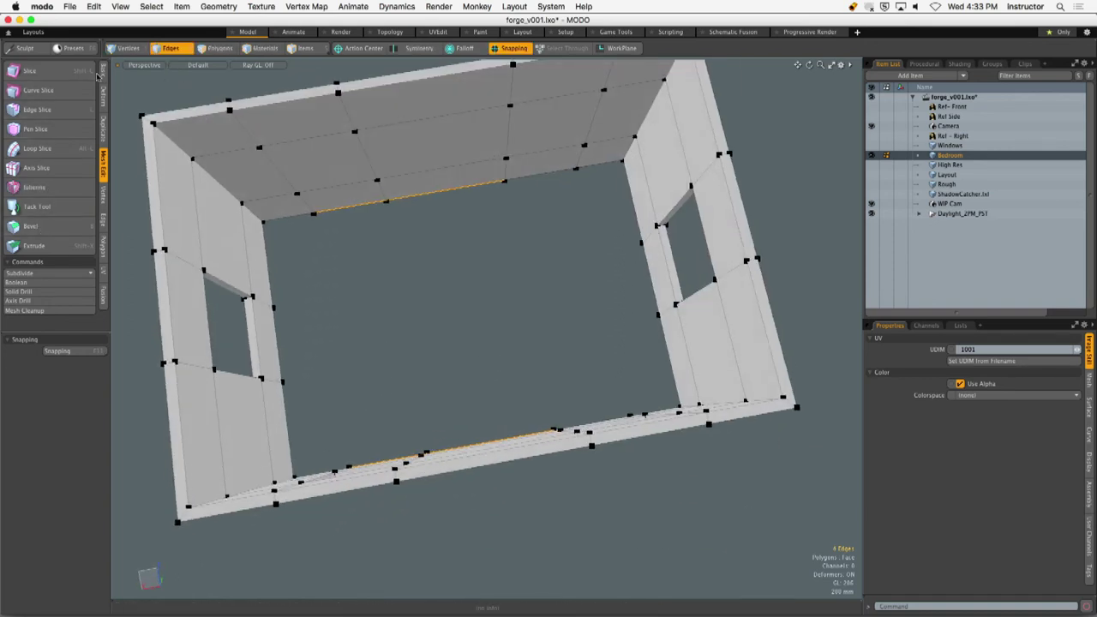
click(104, 72)
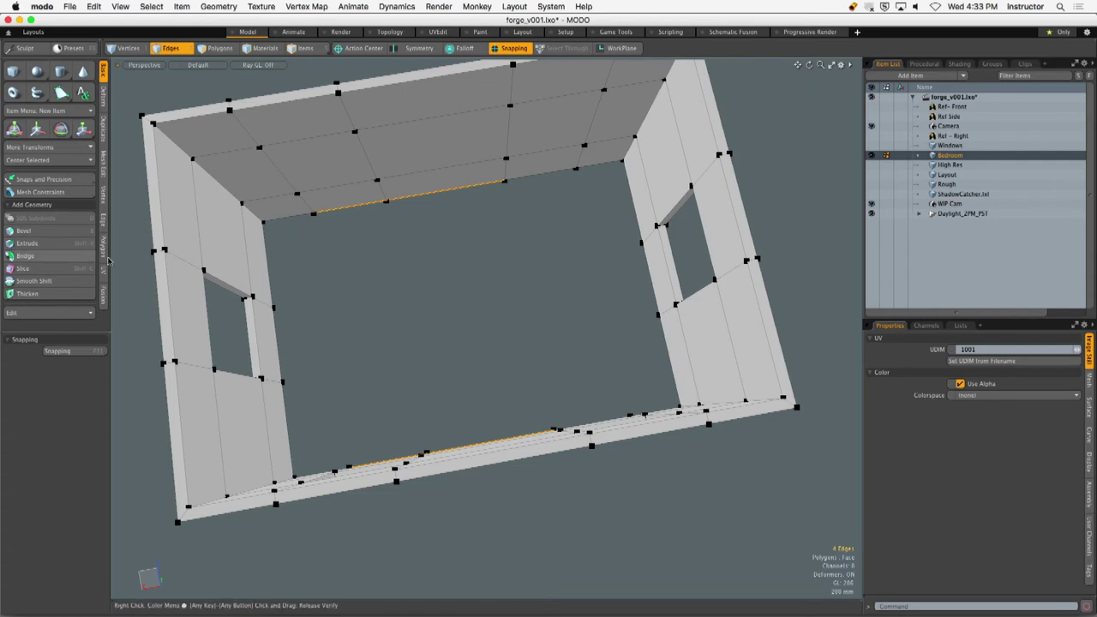
drag(277, 245, 109, 256)
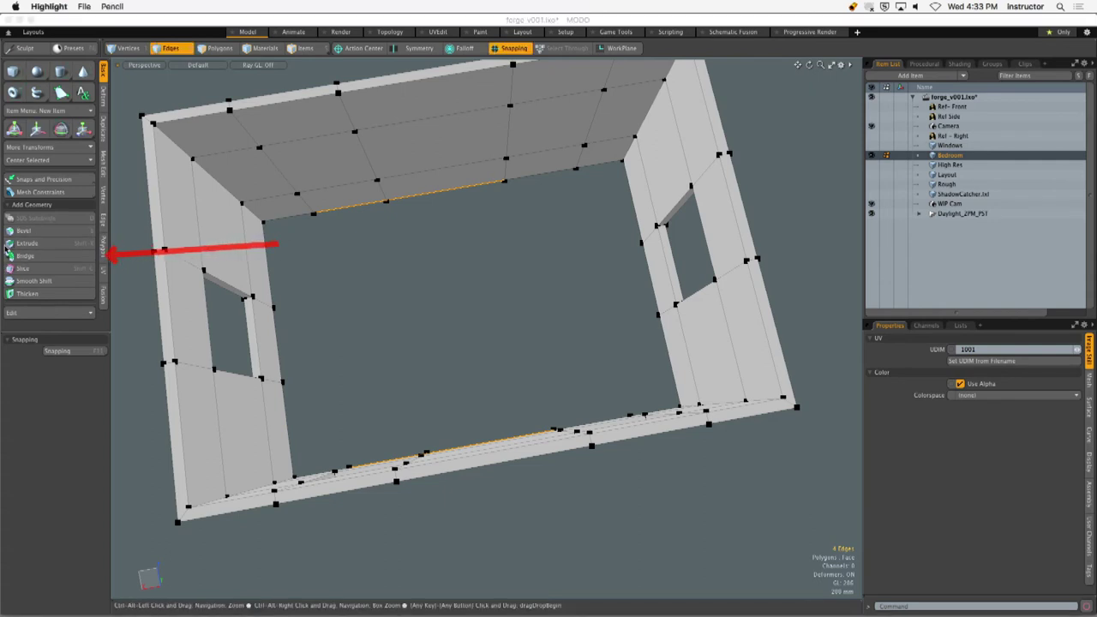
mouse_move(6, 249)
mouse_down()
mouse_move(34, 266)
mouse_move(108, 271)
mouse_up()
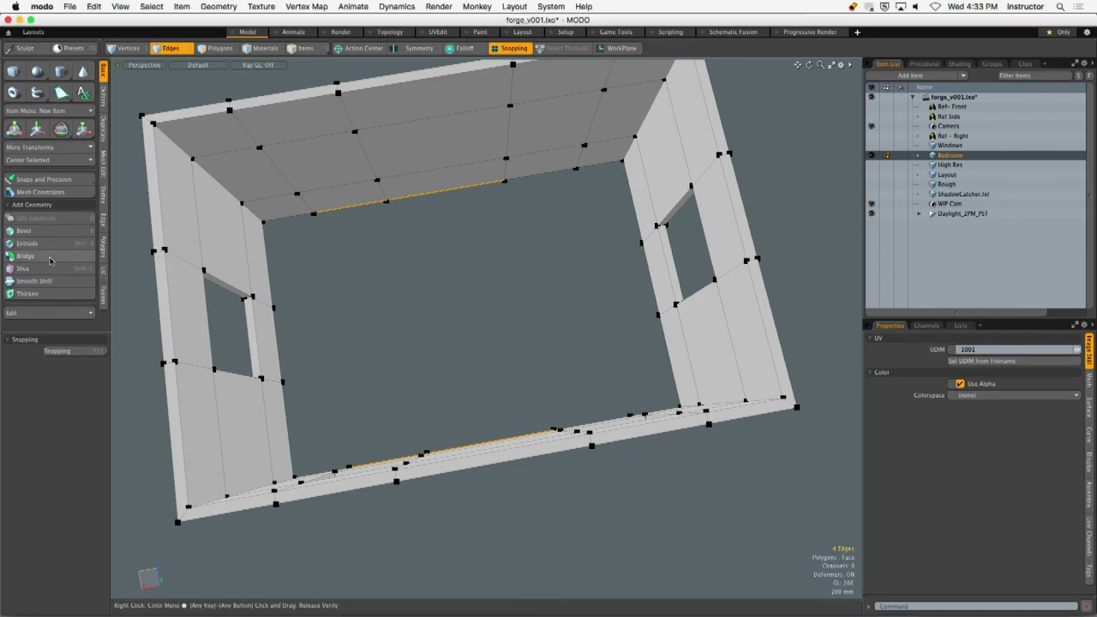
click(25, 255)
alt+drag(465, 322, 441, 178)
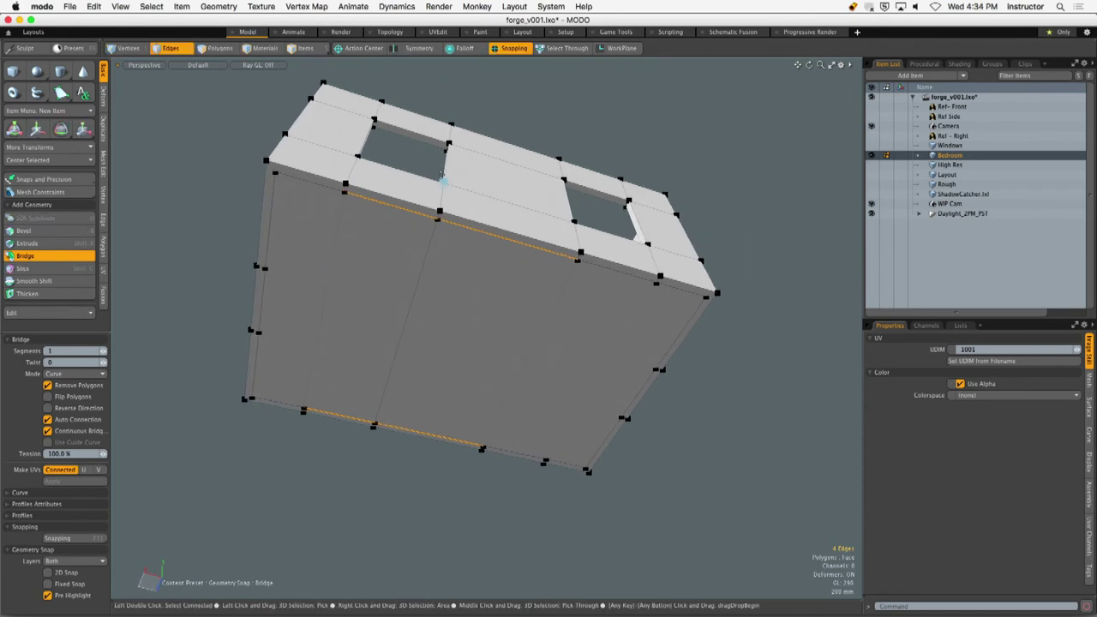
key(super+z)
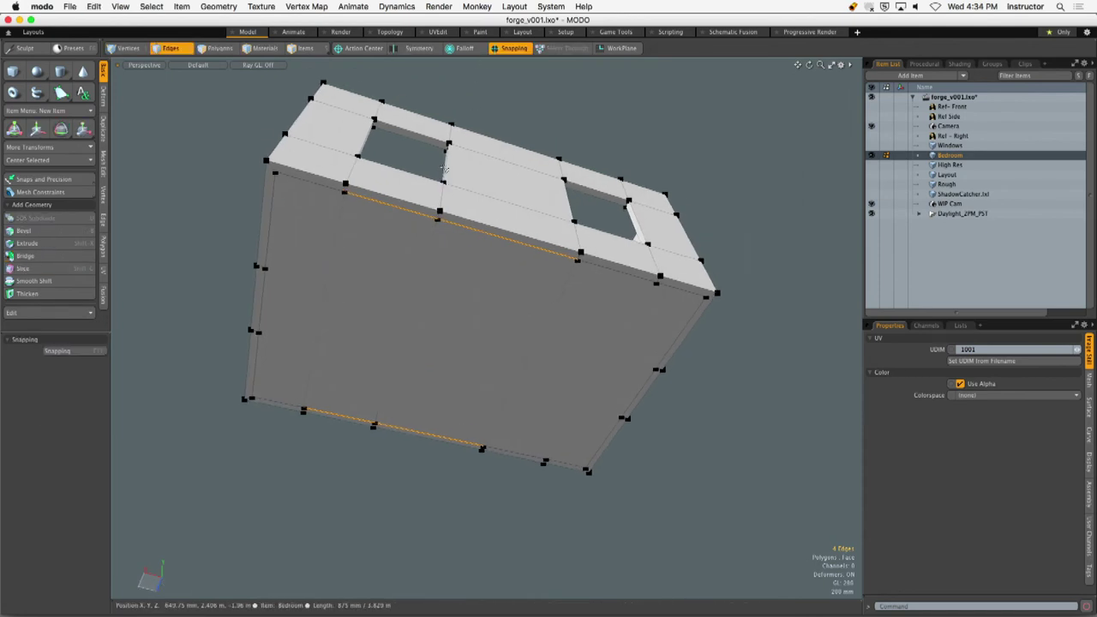
key(super+z)
Delete the large polygon covering the underside of the room.
key(3)
click(420, 288)
key(Delete)
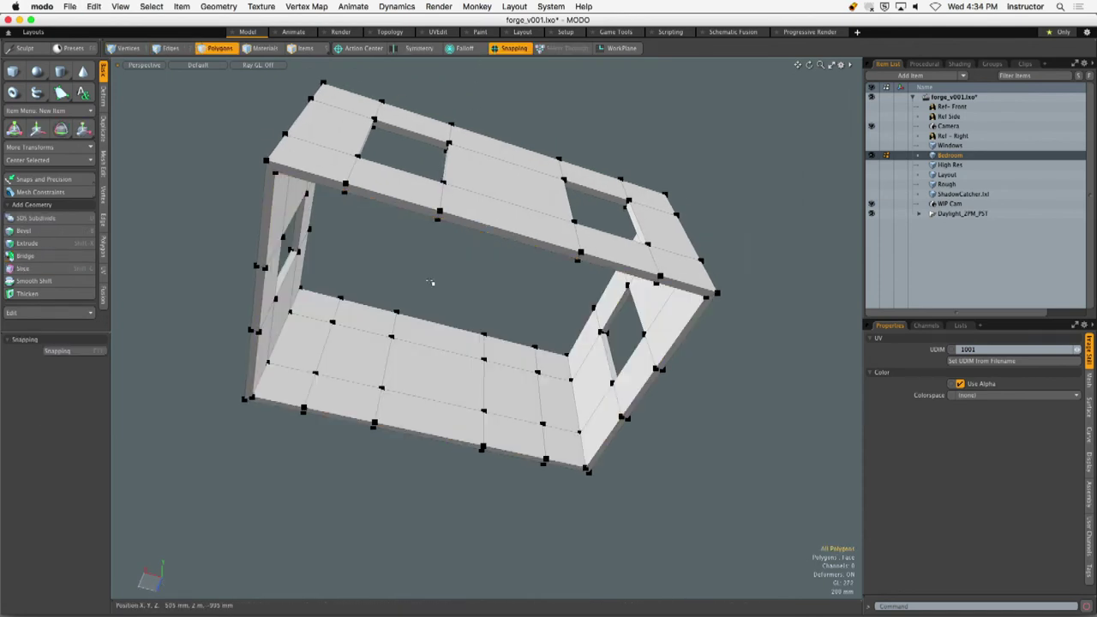
Select the full inner bottom edge loop of the walls and try Bridge on it.
alt+drag(474, 110, 433, 371)
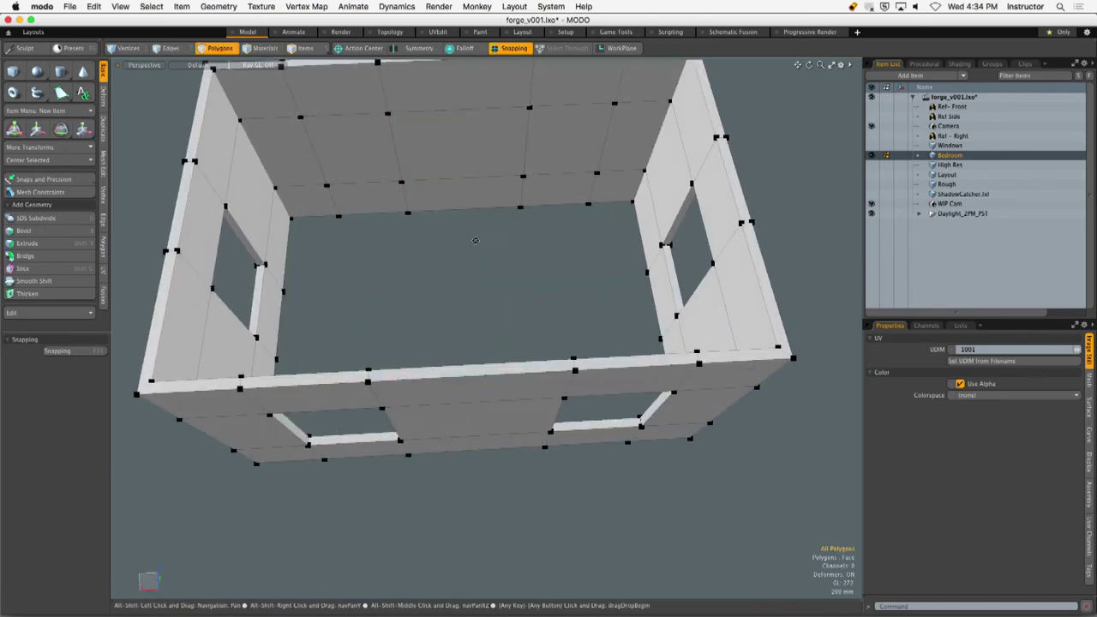
alt+drag(463, 184, 514, 74)
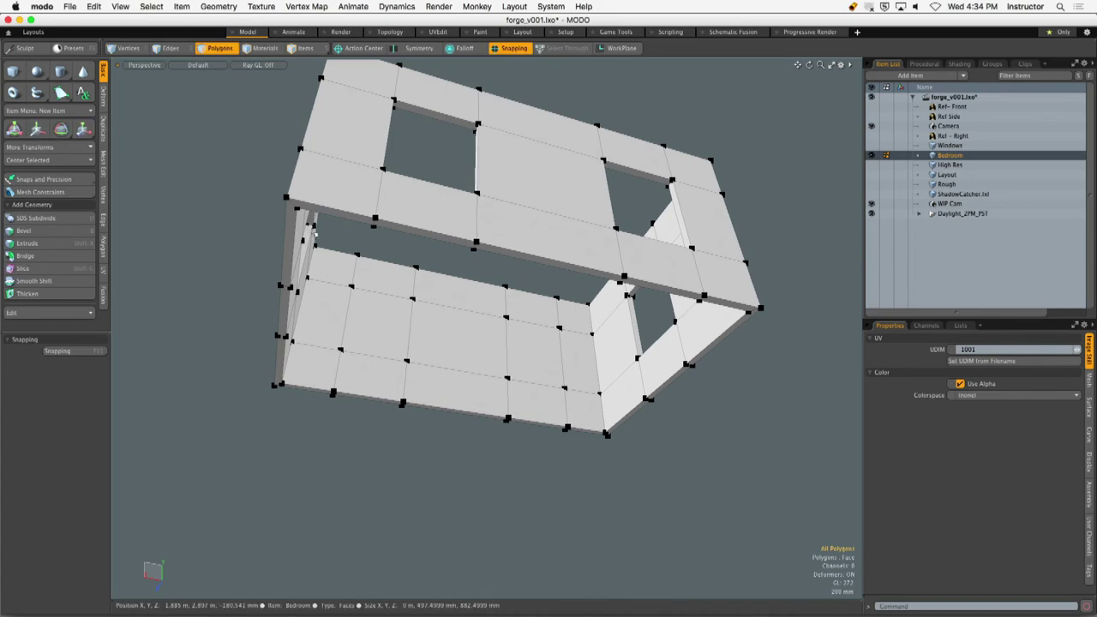
key(2)
double_click(297, 229)
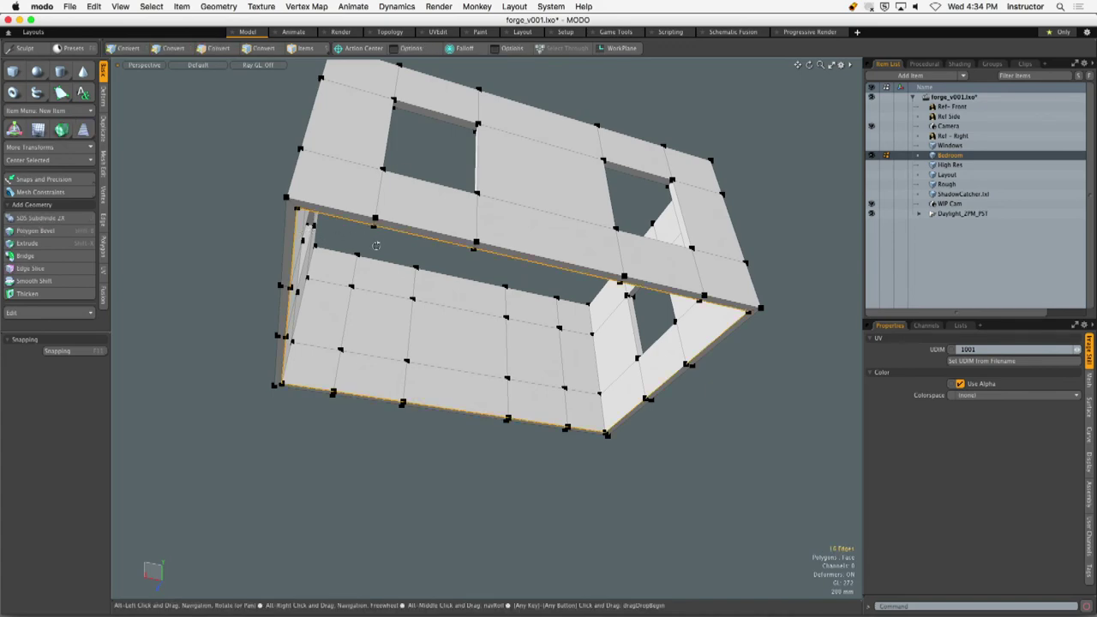
alt+drag(372, 246, 446, 282)
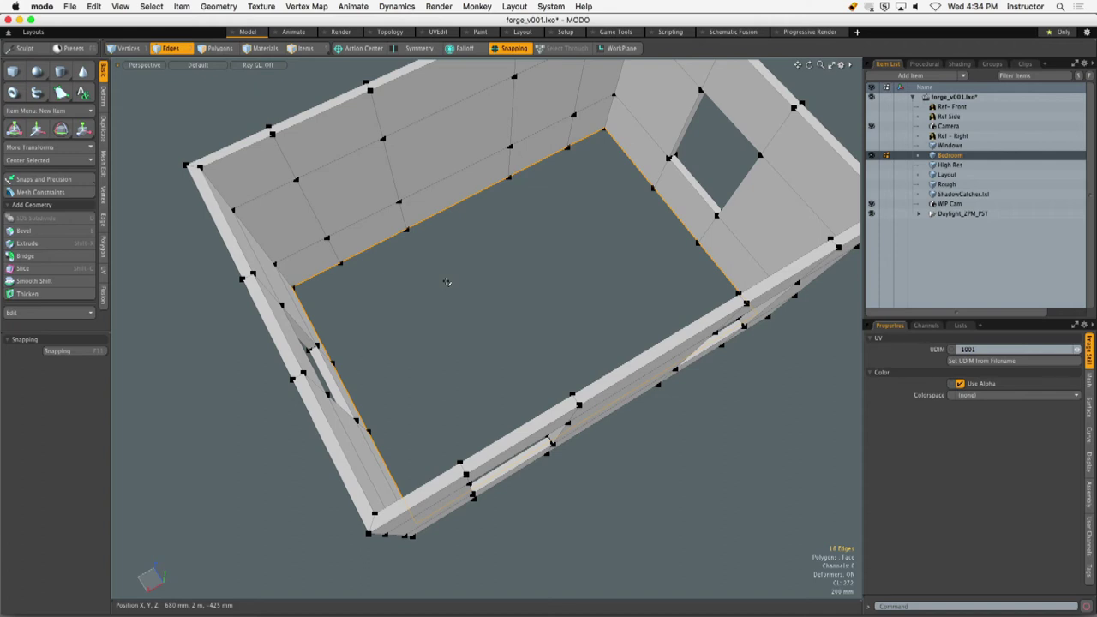
click(51, 256)
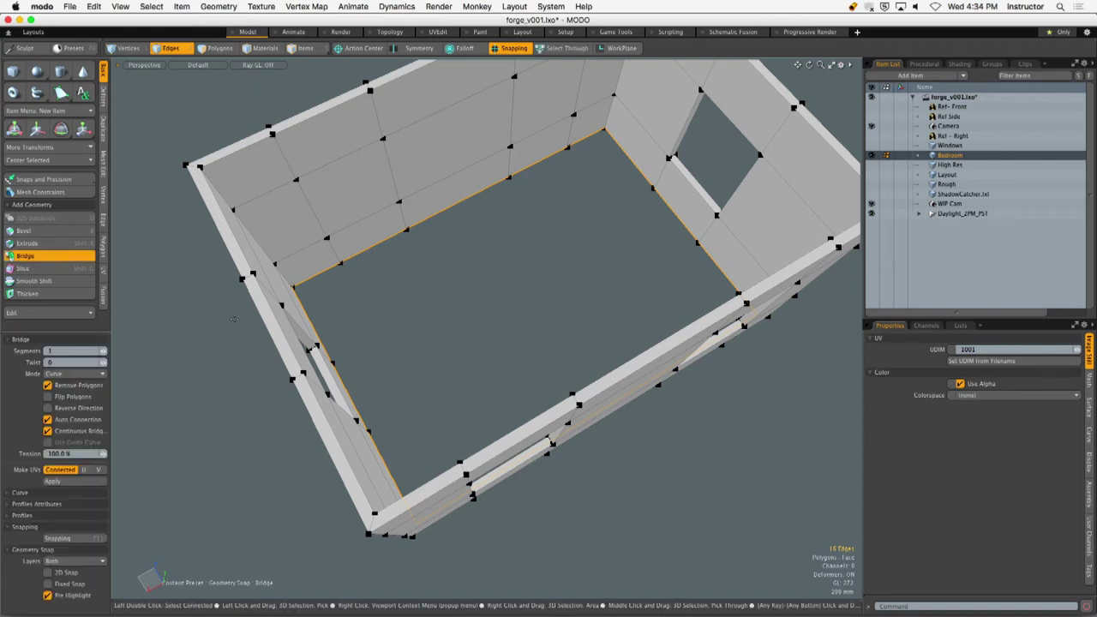
alt+drag(234, 318, 392, 328)
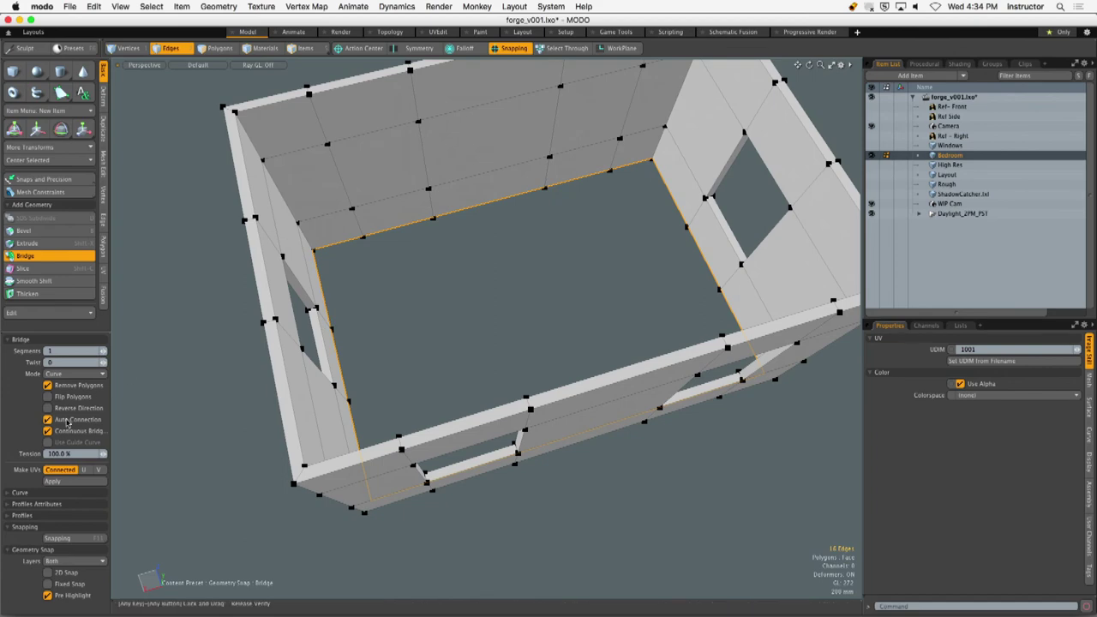
Try Bridge on the loop with Auto Connection and Continuous Bridges turned off, restore both options, and retry before dropping the tool.
click(67, 420)
click(73, 431)
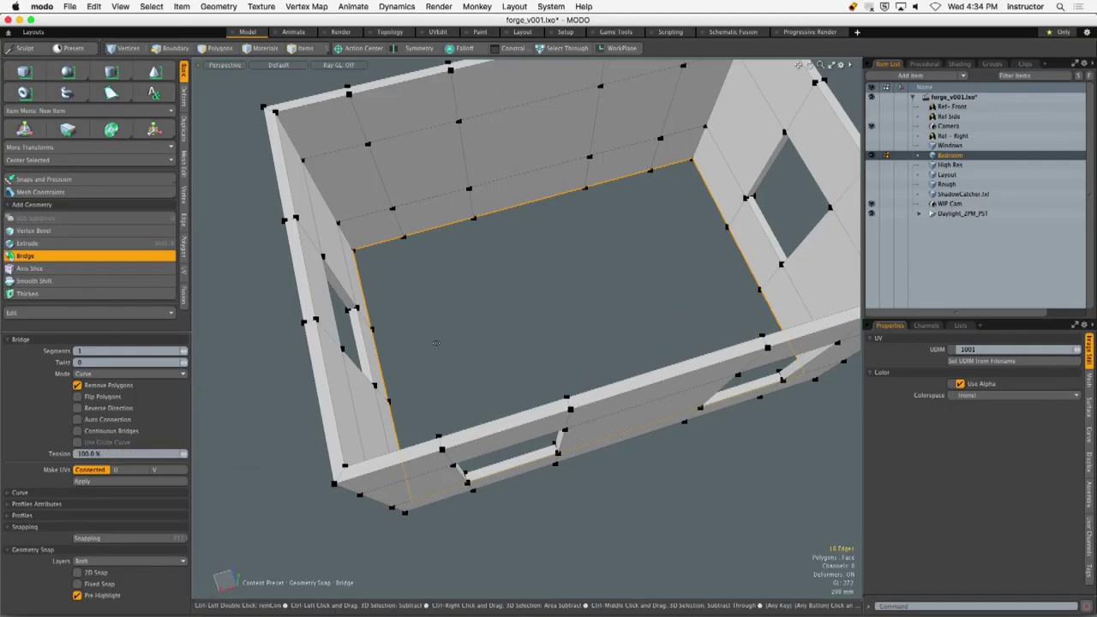
alt+drag(463, 335, 527, 392)
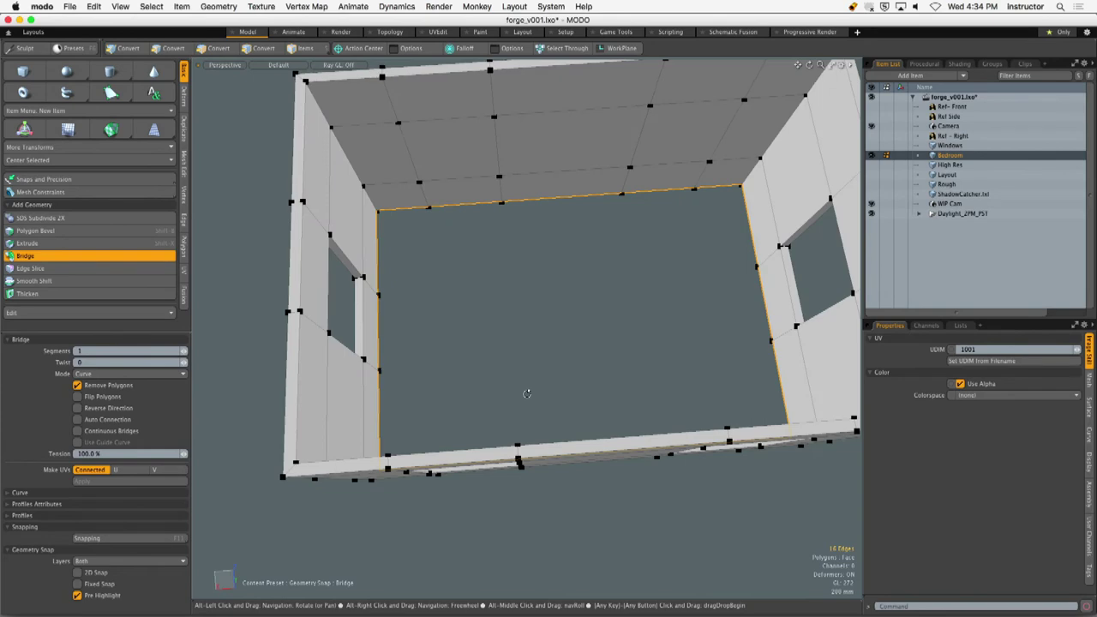
click(77, 419)
click(77, 430)
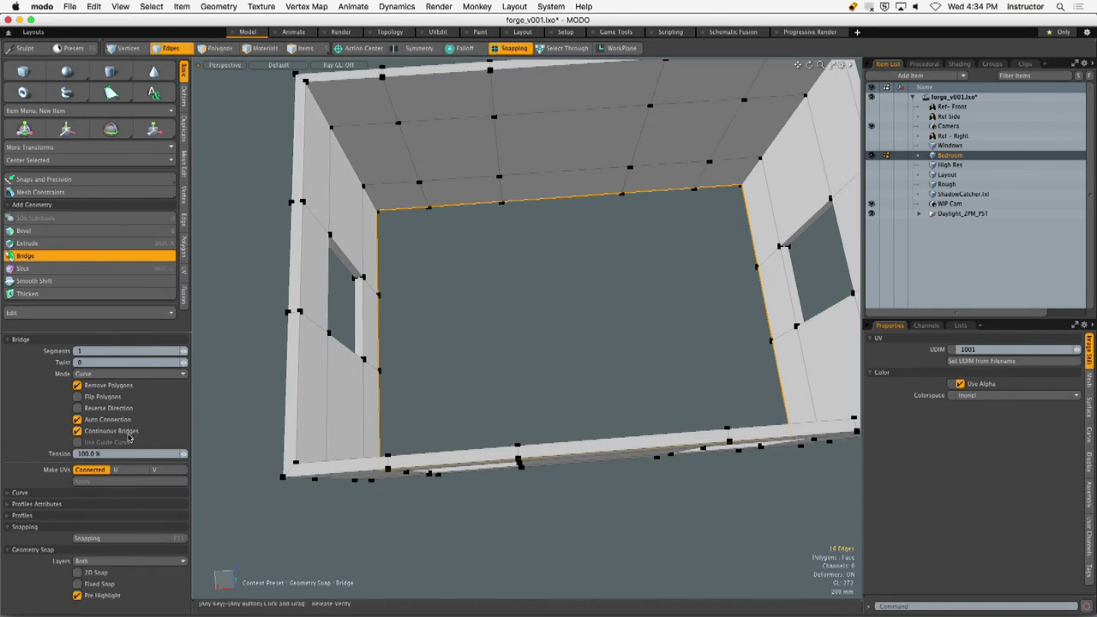
mouse_move(508, 325)
alt+mouse_down()
mouse_move(506, 183)
mouse_move(505, 338)
alt+mouse_up()
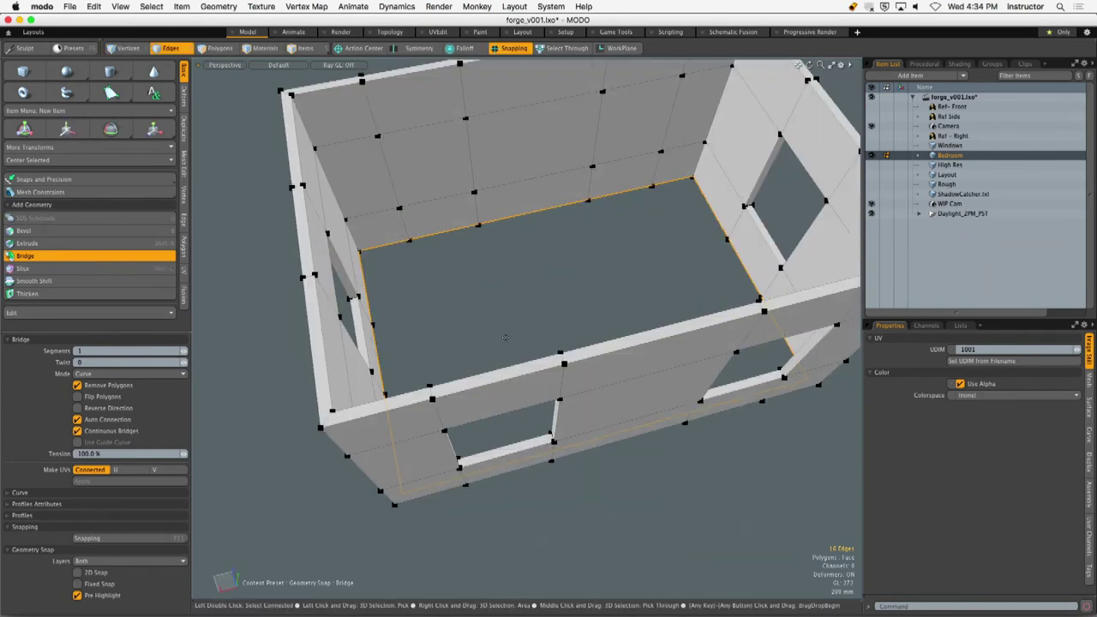
key(space)
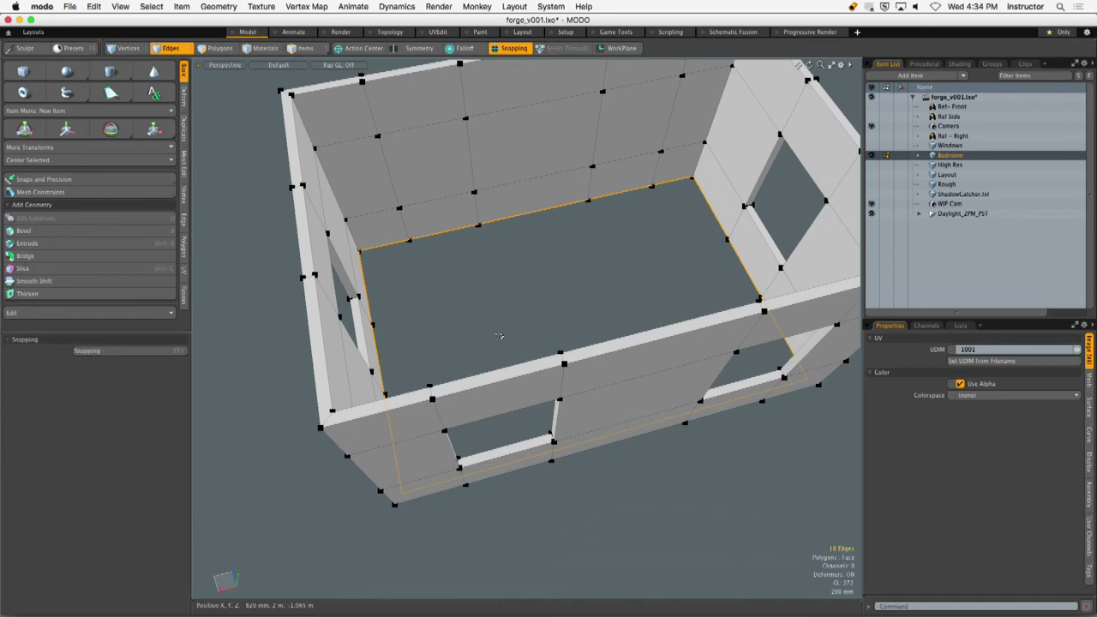
click(115, 256)
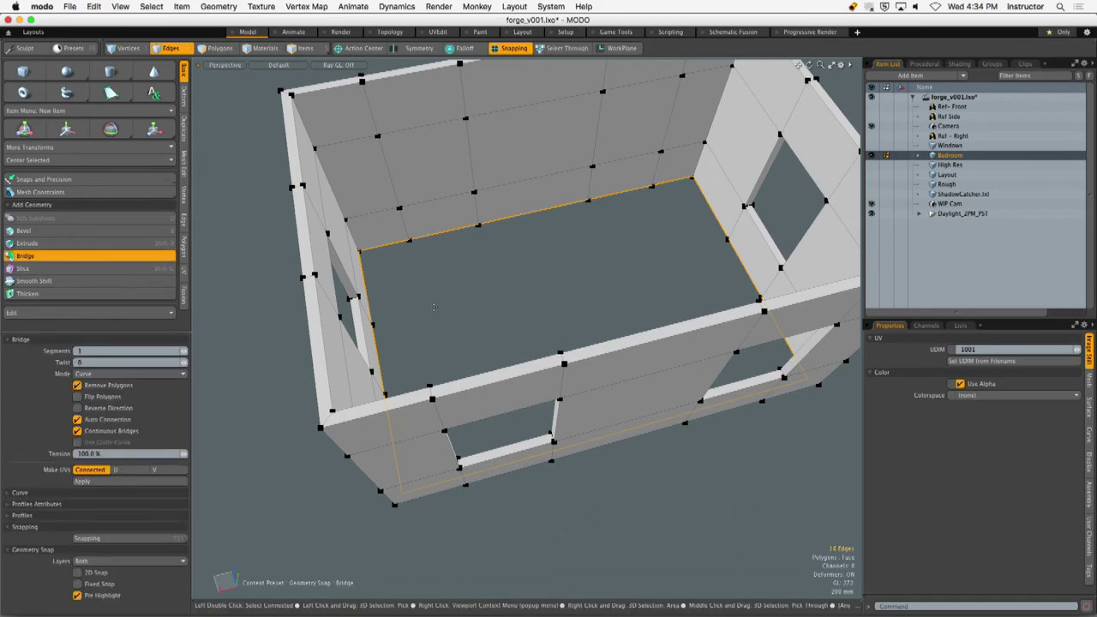
alt+drag(436, 307, 387, 347)
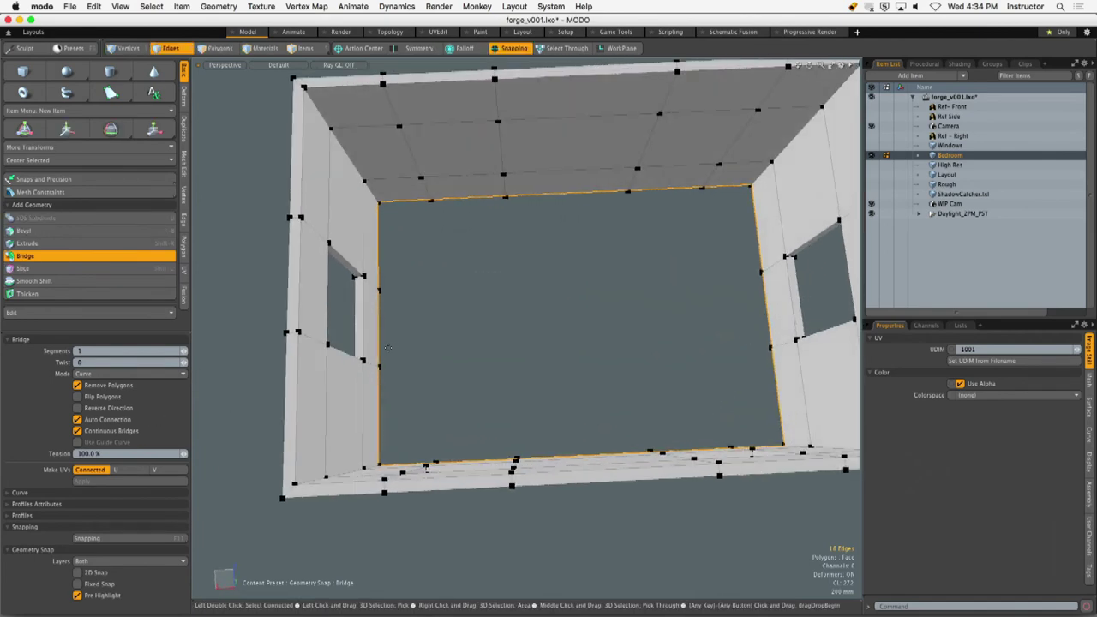
key(space)
Deselect the short walls' inner bottom edges and bridge the remaining edges between the two long walls.
alt+drag(416, 286, 431, 237)
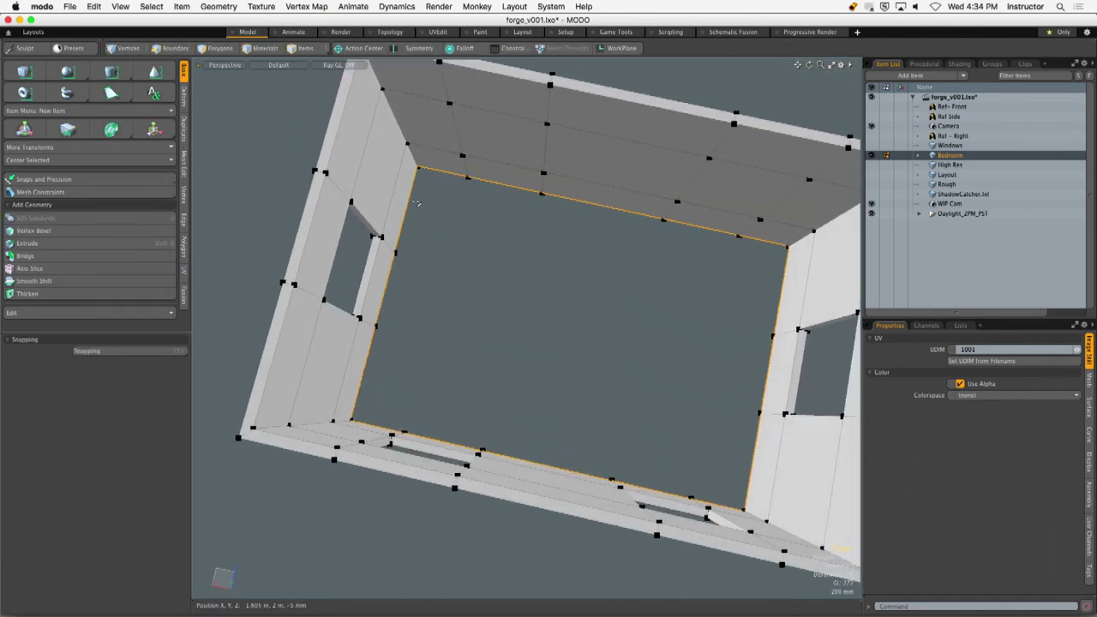
alt+drag(415, 275, 405, 315)
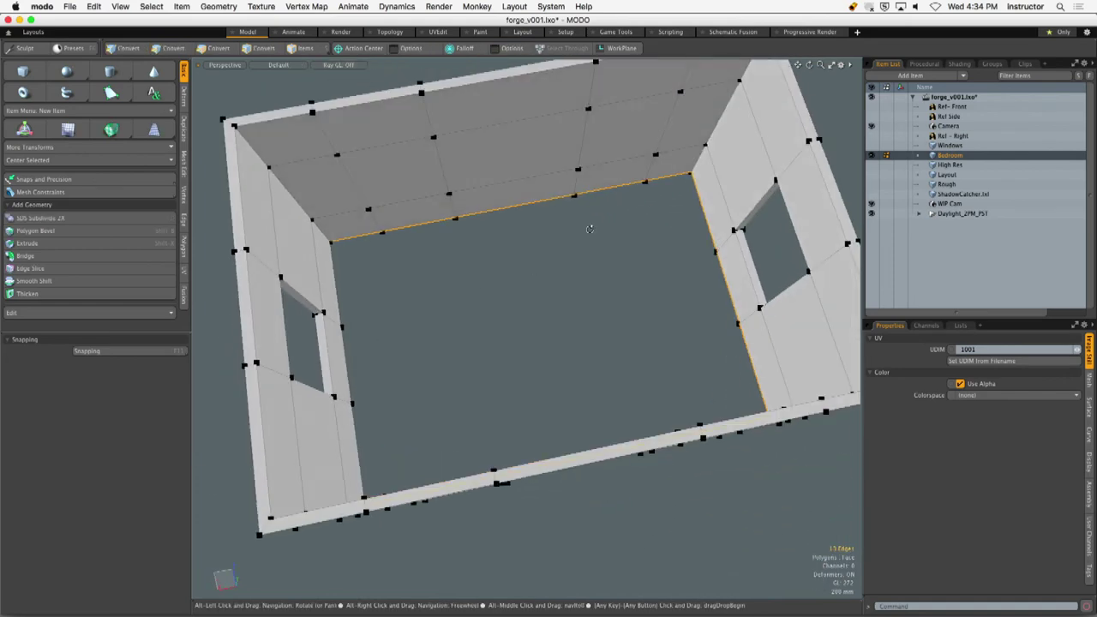
mouse_move(704, 202)
ctrl+mouse_down()
mouse_move(753, 342)
mouse_move(707, 337)
ctrl+mouse_up()
click(34, 255)
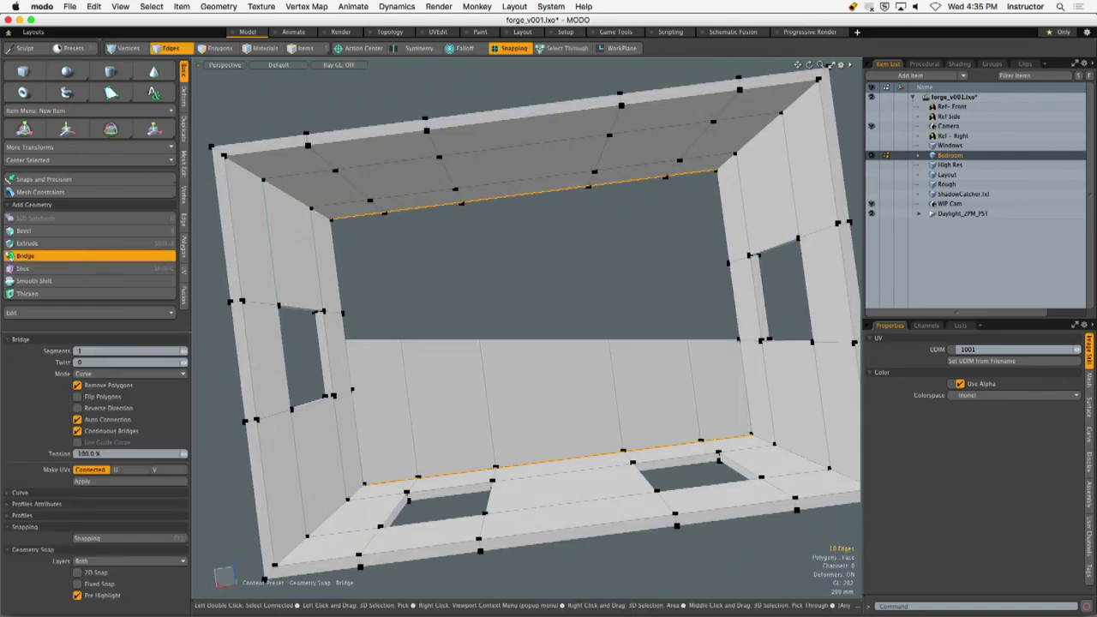
alt+drag(506, 343, 461, 347)
key(space)
alt+drag(506, 319, 487, 314)
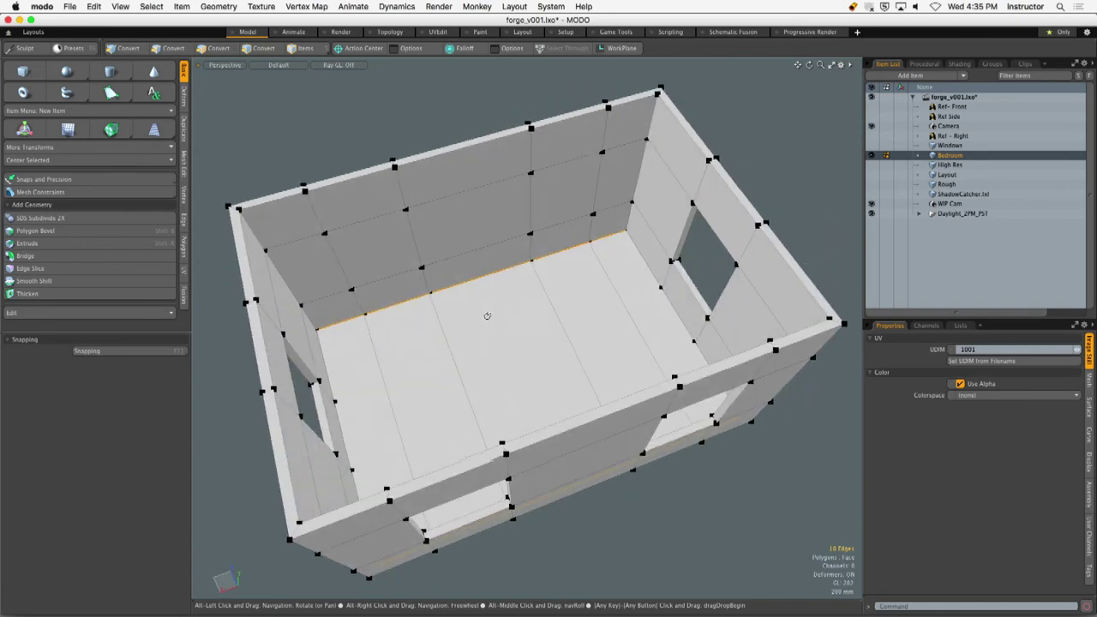
alt+drag(502, 385, 377, 374)
Select the loop of polygons along the underside of the wall thickness and delete it.
key(3)
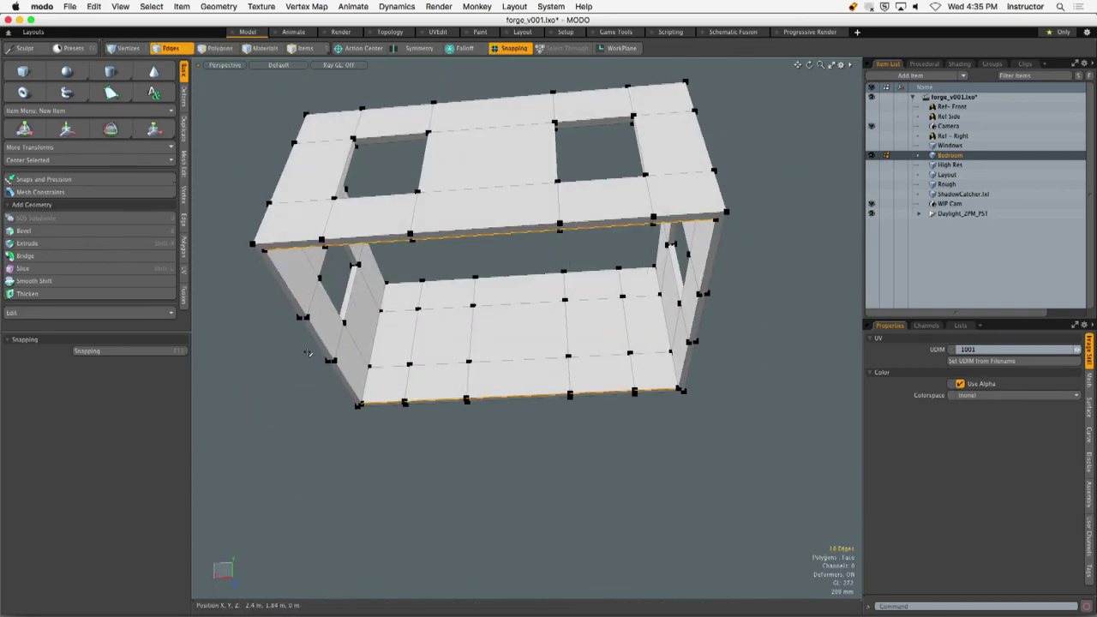
click(265, 255)
shift+click(266, 248)
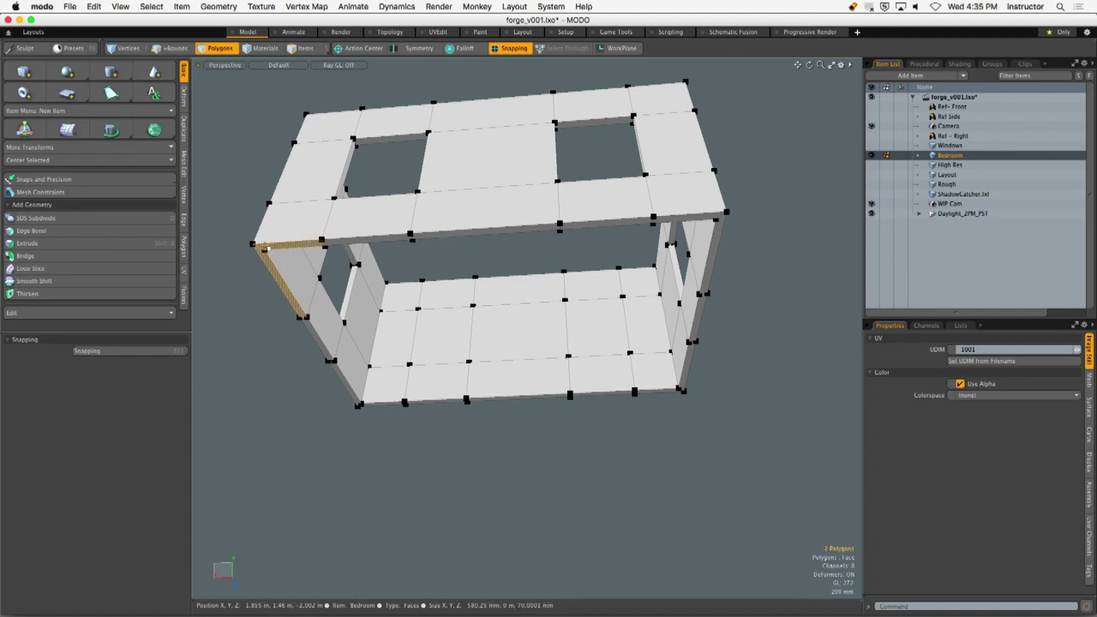
key(l)
key(Delete)
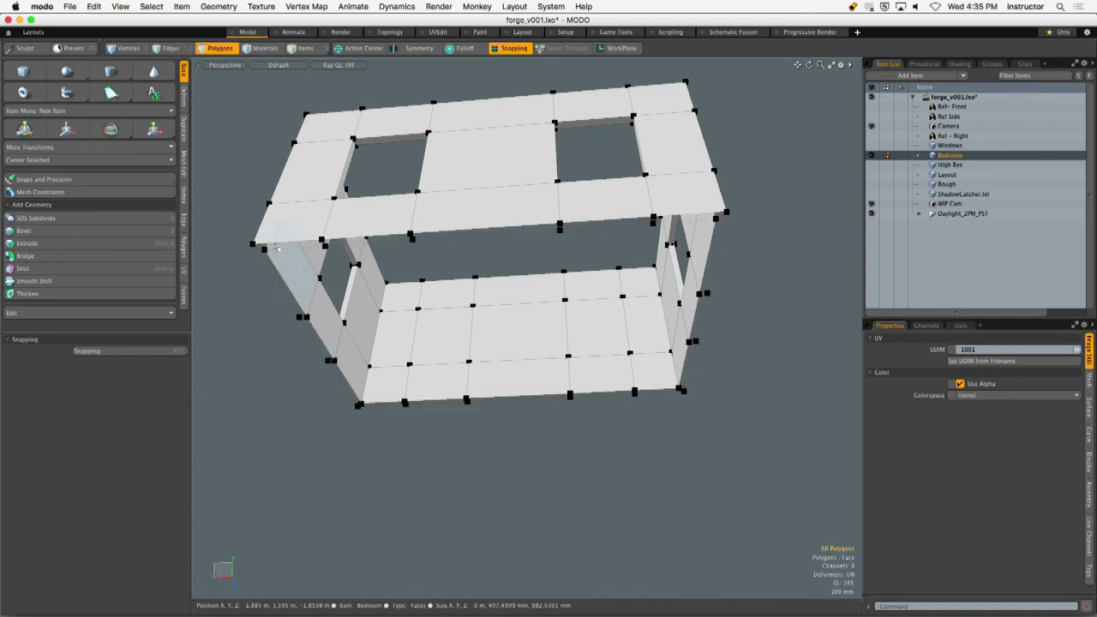
Select the full inner bottom edge loop of the walls and try Bridge on it with Flip Polygons enabled.
key(2)
alt+drag(330, 299, 441, 257)
click(76, 257)
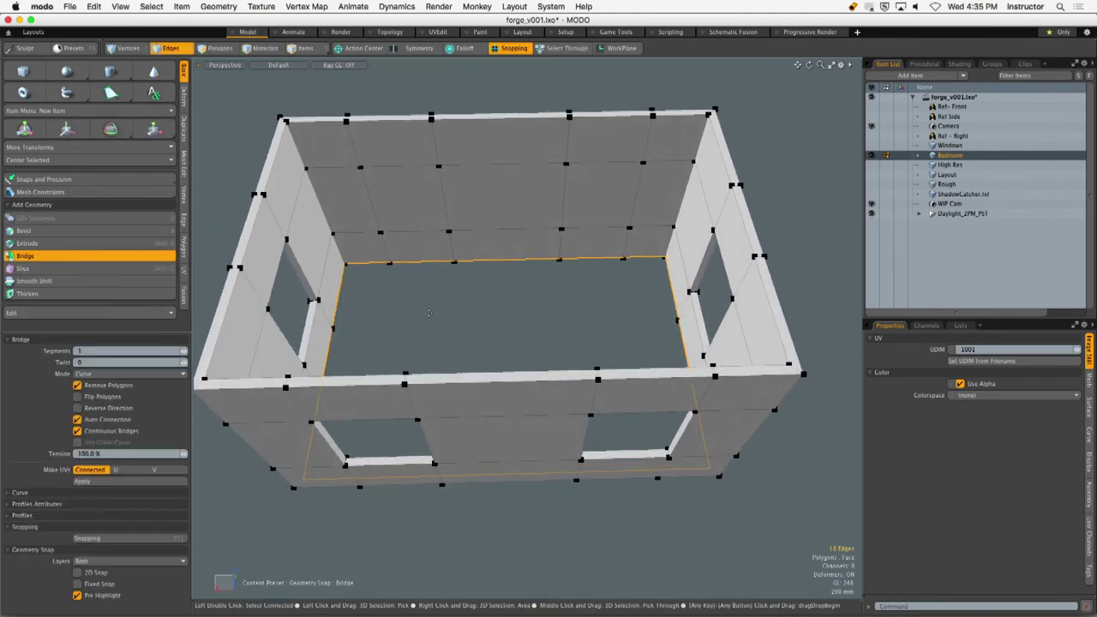
alt+drag(438, 313, 404, 141)
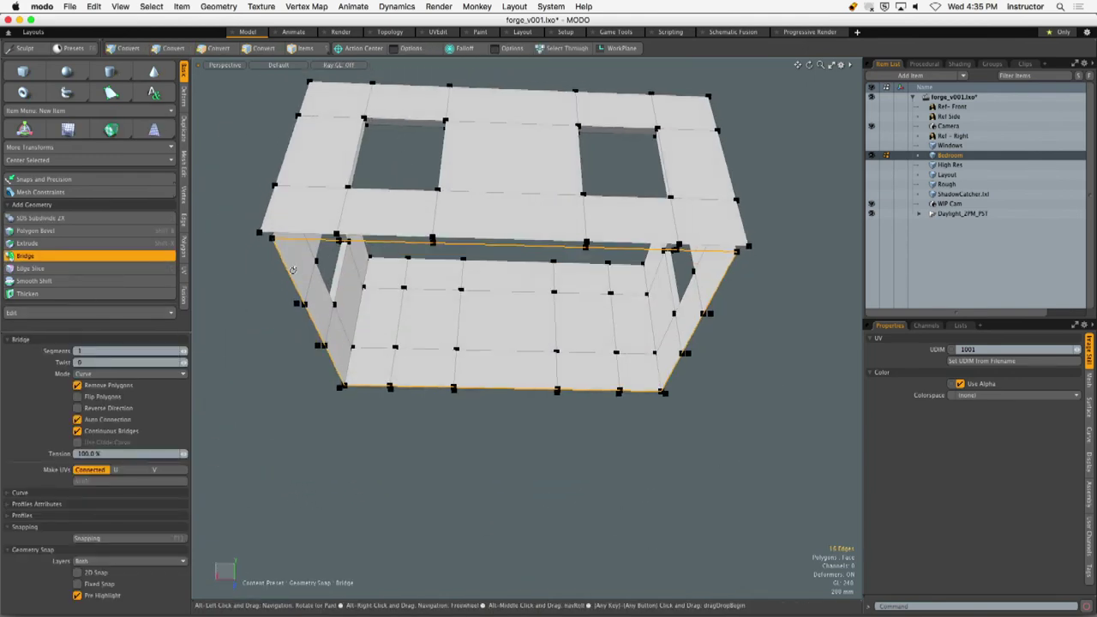
click(120, 397)
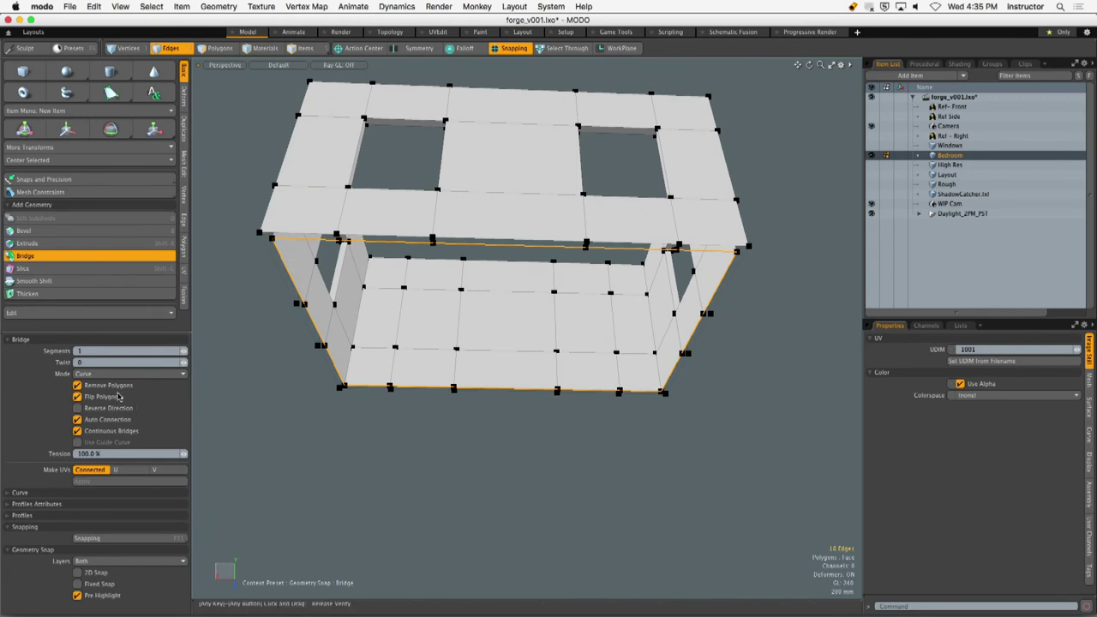
alt+drag(416, 331, 370, 462)
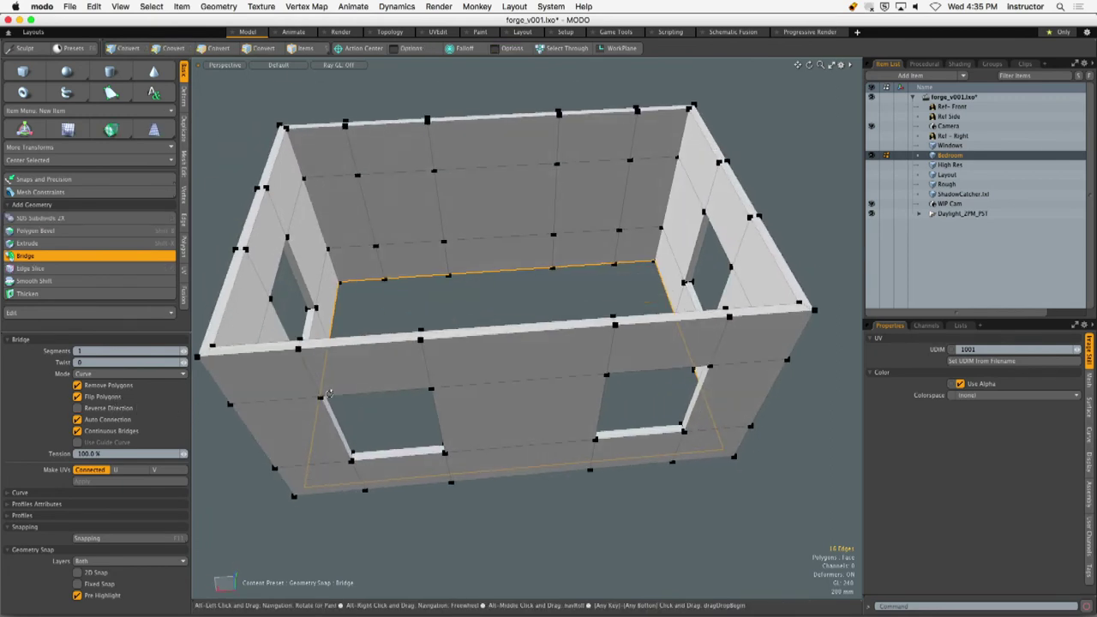
click(171, 374)
click(54, 408)
alt+drag(407, 274, 387, 335)
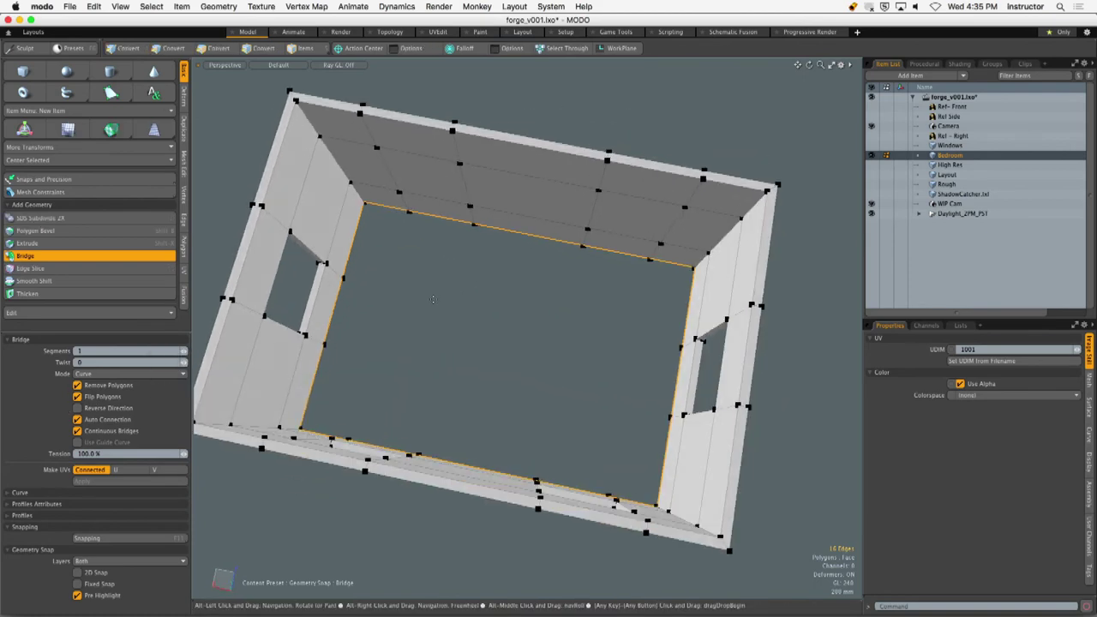
Deselect the short walls' inner bottom edges and bridge the remaining long-wall edges to form the floor.
key(q)
ctrl+click(309, 388)
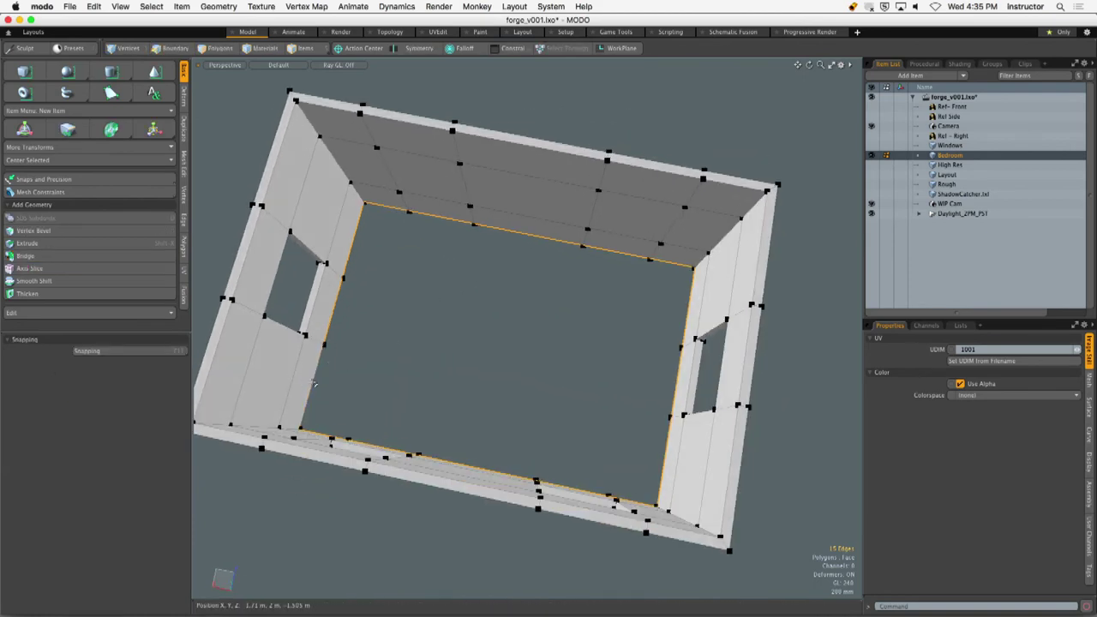
ctrl+click(331, 328)
alt+drag(355, 259, 630, 241)
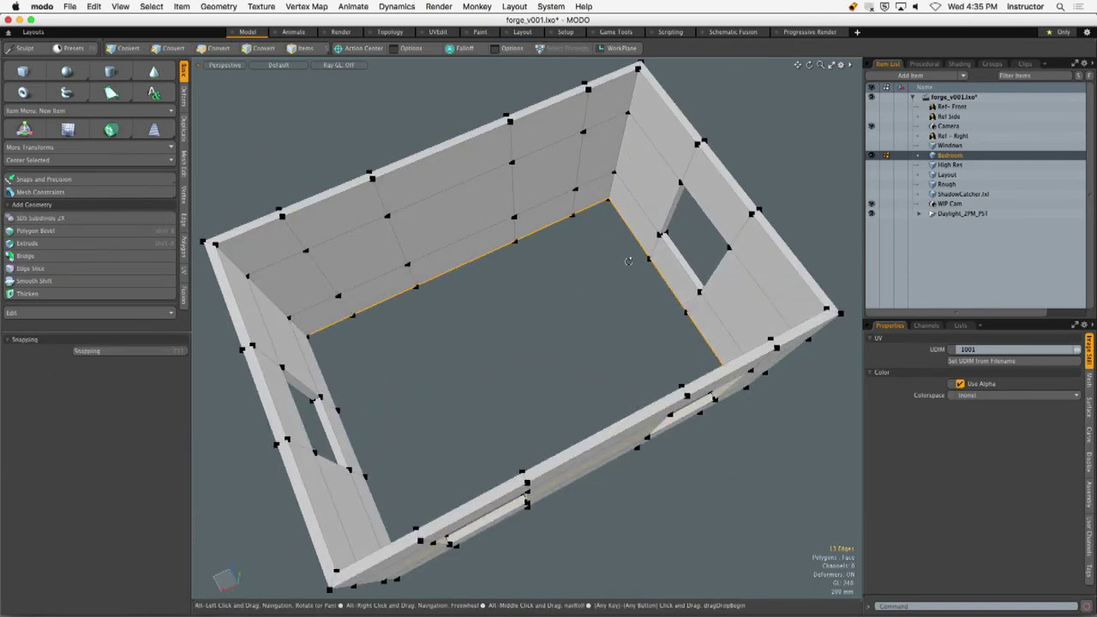
alt+drag(701, 334, 612, 334)
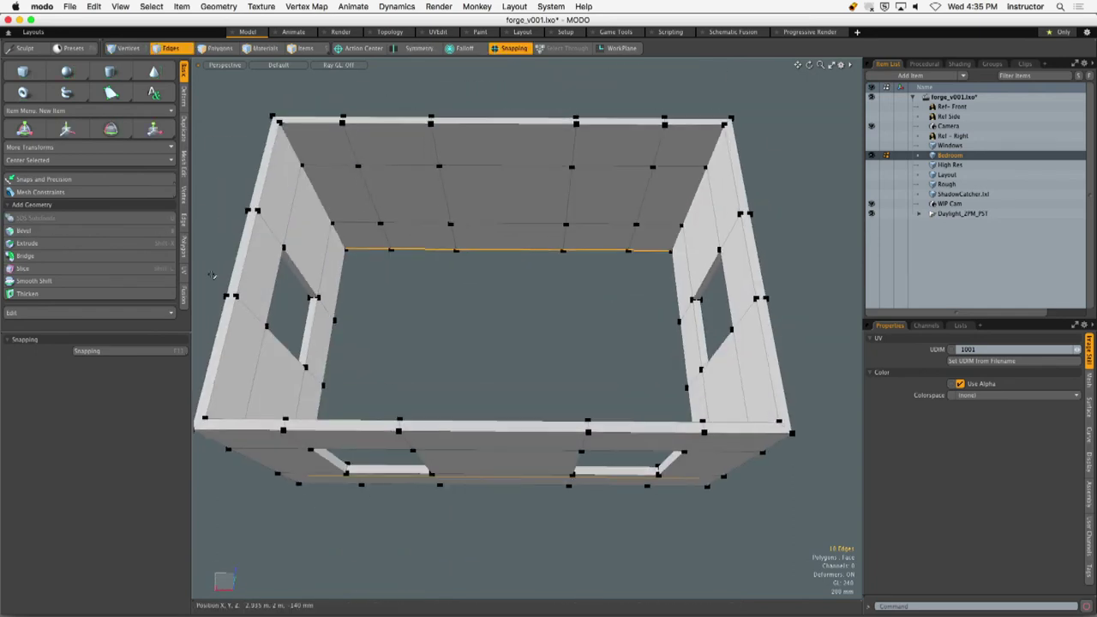
click(86, 255)
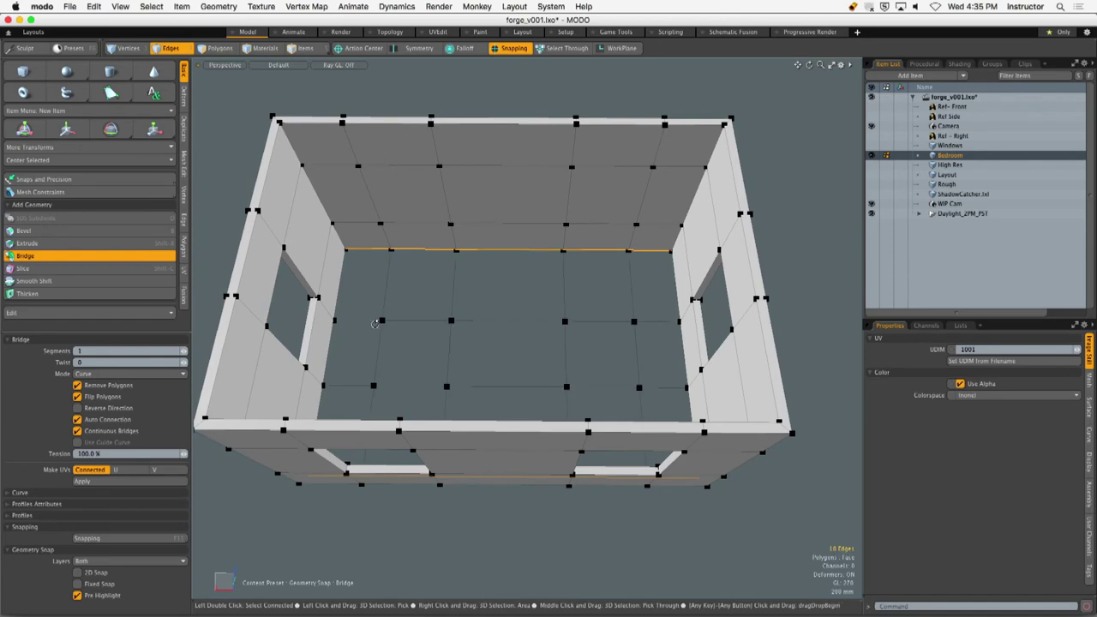
Turn off Flip Polygons and Continuous Bridges for the floor bridge, and drop the tool and the edge selection.
alt+drag(375, 324, 356, 100)
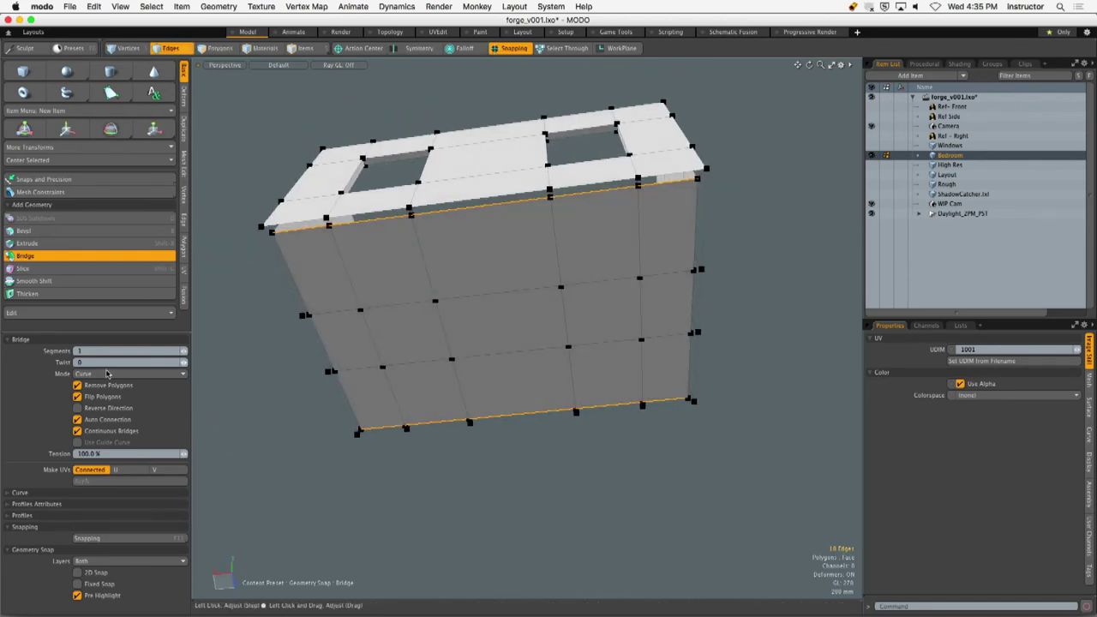
click(77, 397)
alt+drag(356, 317, 248, 401)
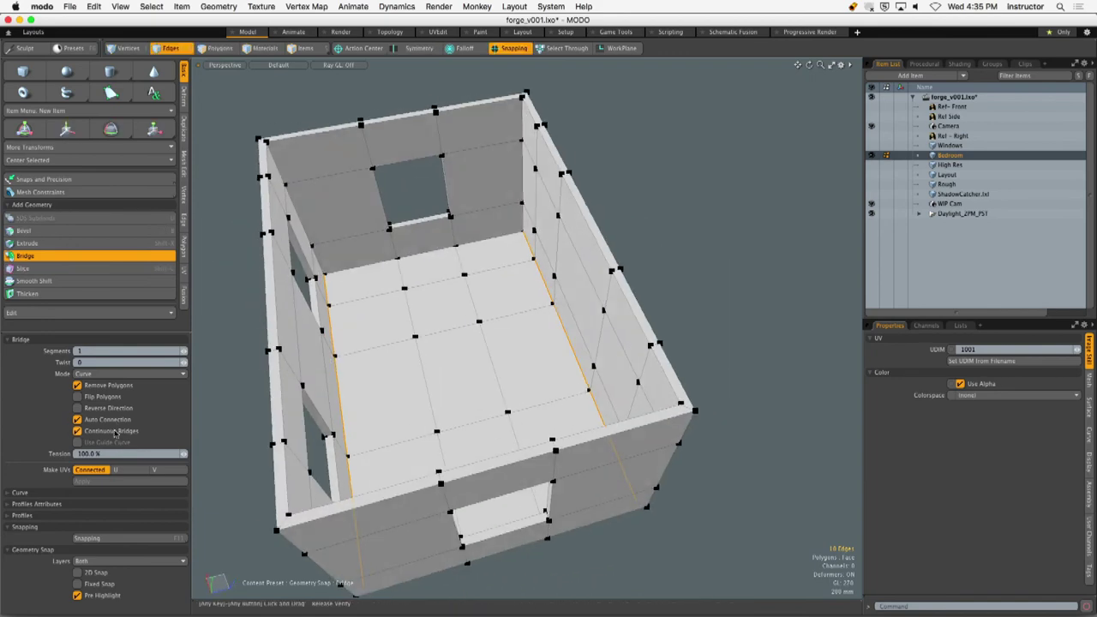
click(123, 420)
alt+drag(368, 368, 594, 357)
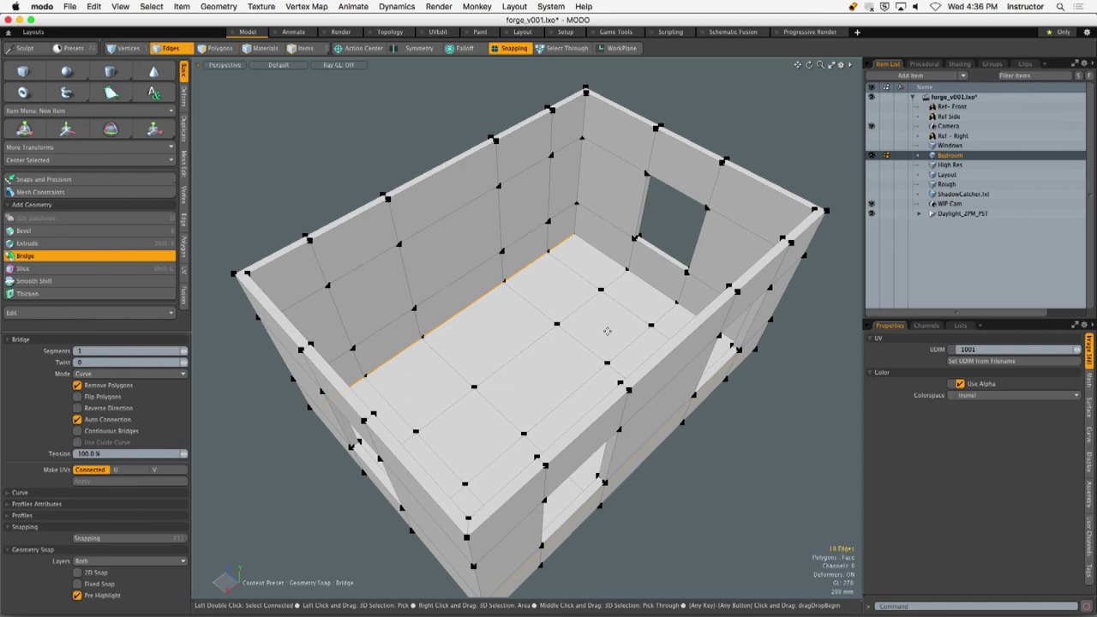
key(Escape)
key(Escape)
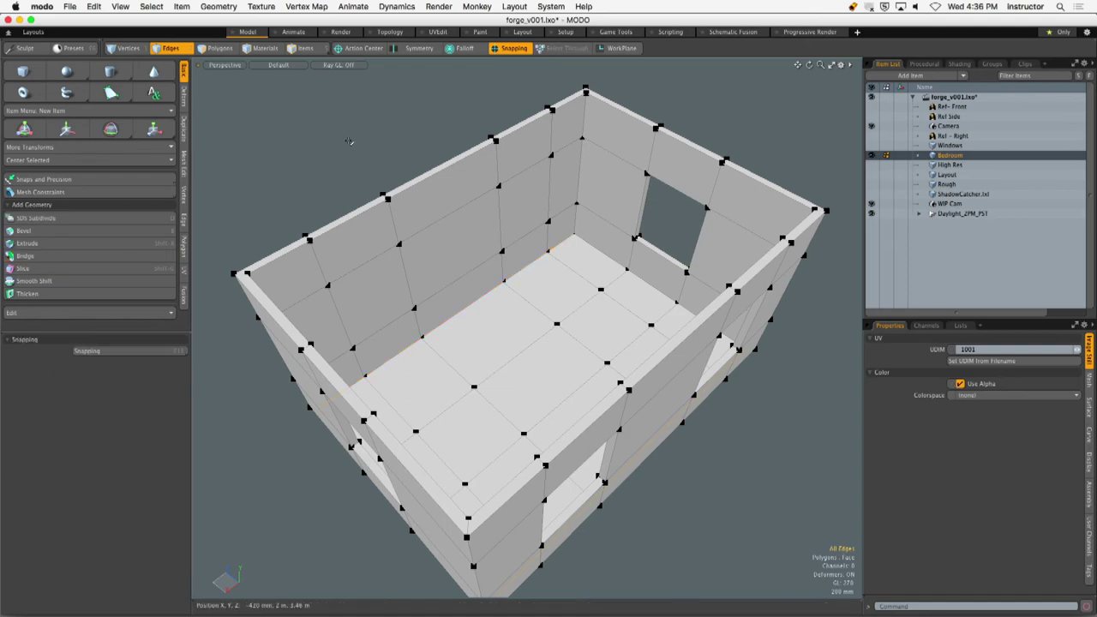
Select the loop of polygons along the top of the wall thickness and delete it.
alt+drag(488, 274, 524, 311)
scroll(531, 330, down, 3)
alt+drag(543, 348, 420, 236)
key(3)
click(398, 211)
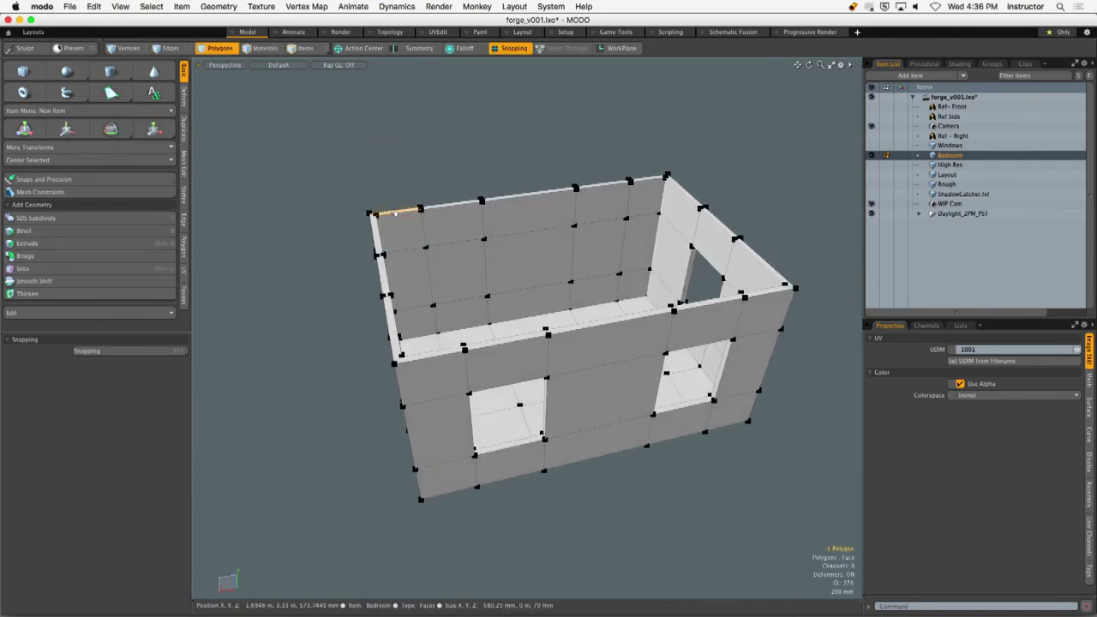
shift+click(375, 227)
key(l)
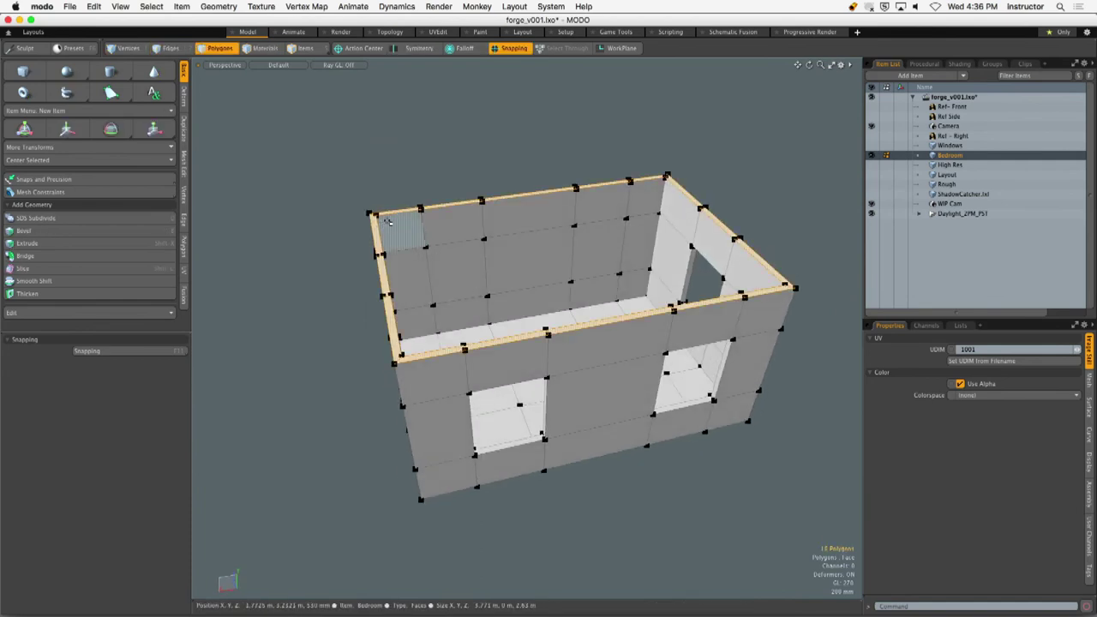
key(Delete)
Try Bridge on the full inner top edge loop of the walls and turn snapping off.
key(2)
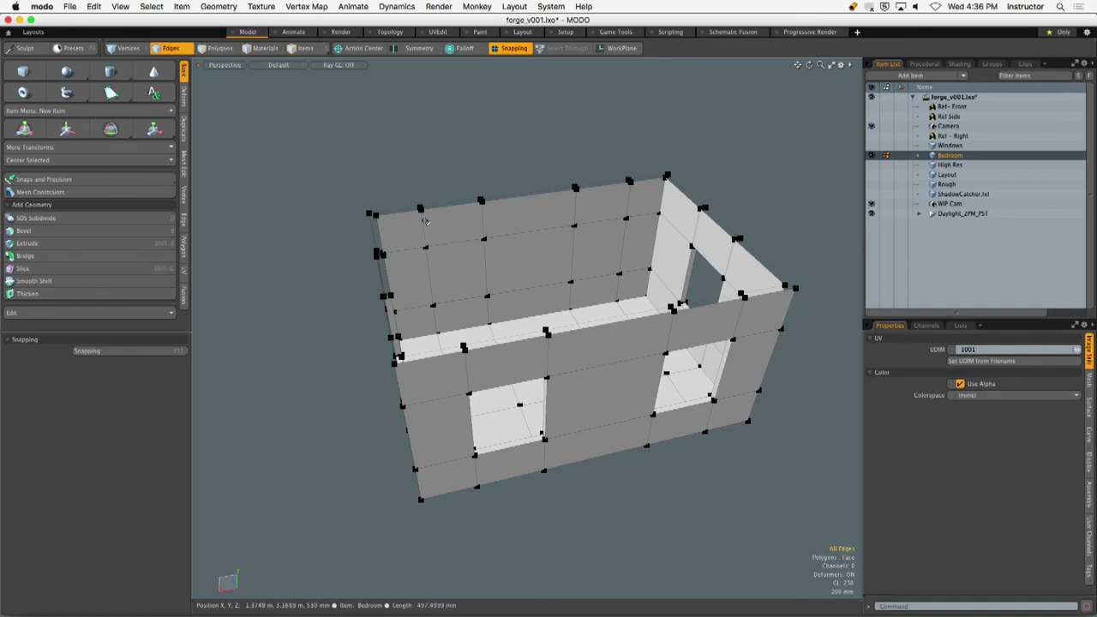
double_click(408, 213)
alt+drag(407, 213, 377, 197)
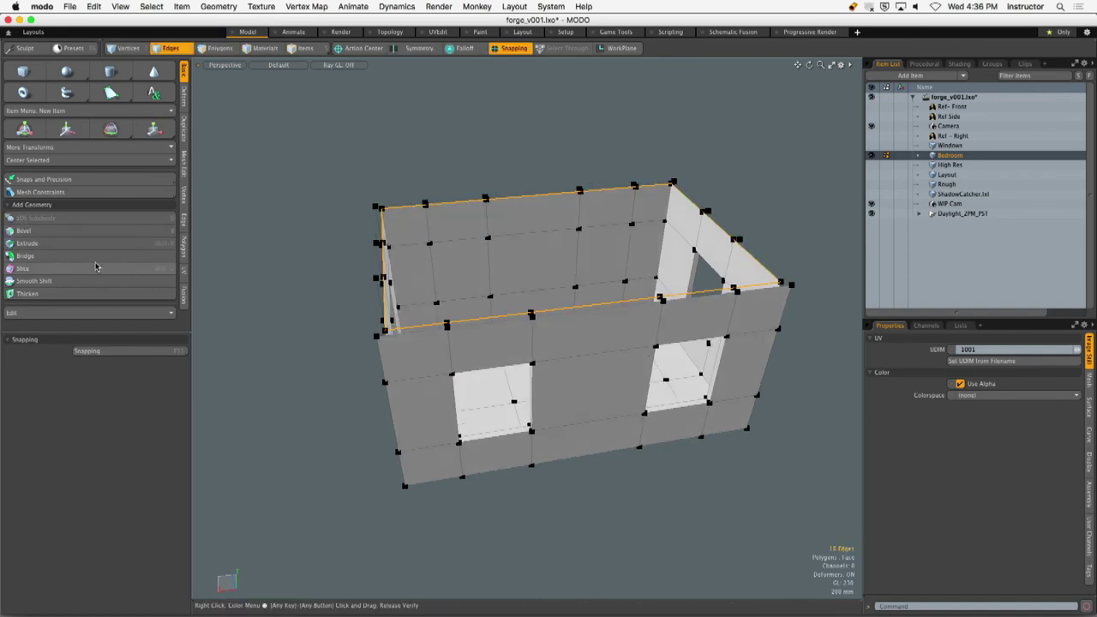
click(103, 257)
alt+drag(429, 245, 477, 215)
key(x)
key(space)
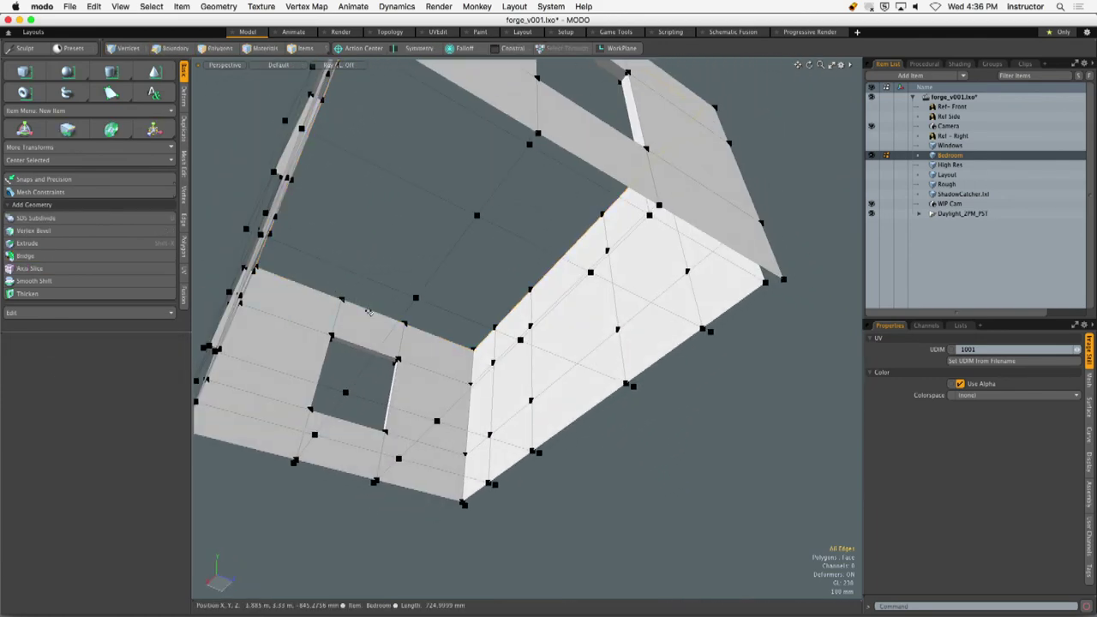
Bridge the inner top edges of the two long walls to form the ceiling and clear the edge selection.
alt+drag(428, 326, 625, 285)
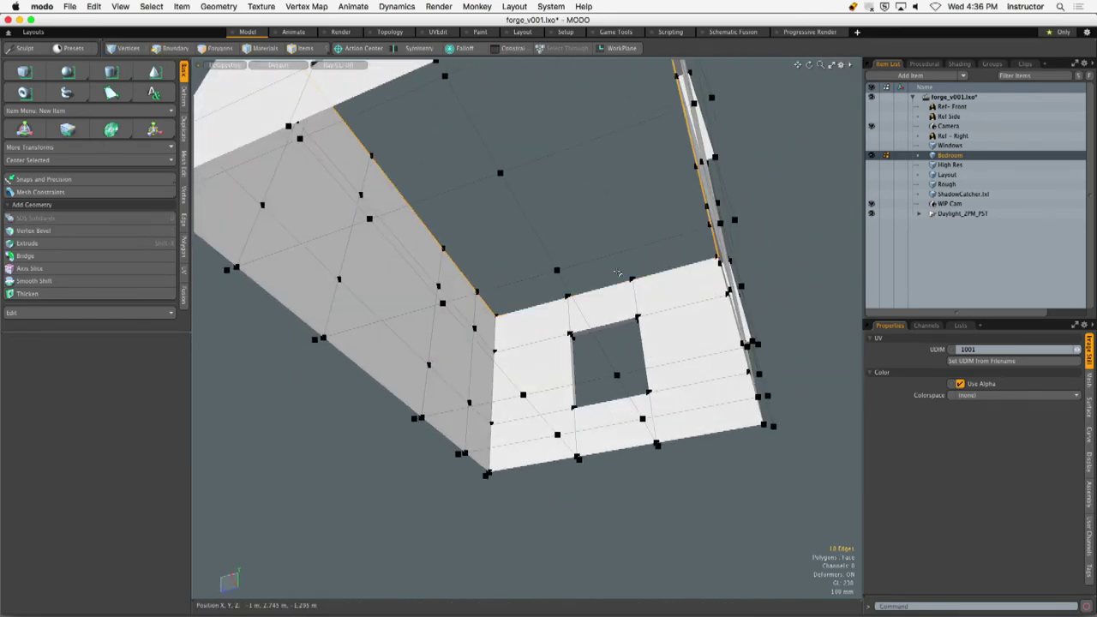
key(2)
click(137, 257)
click(524, 288)
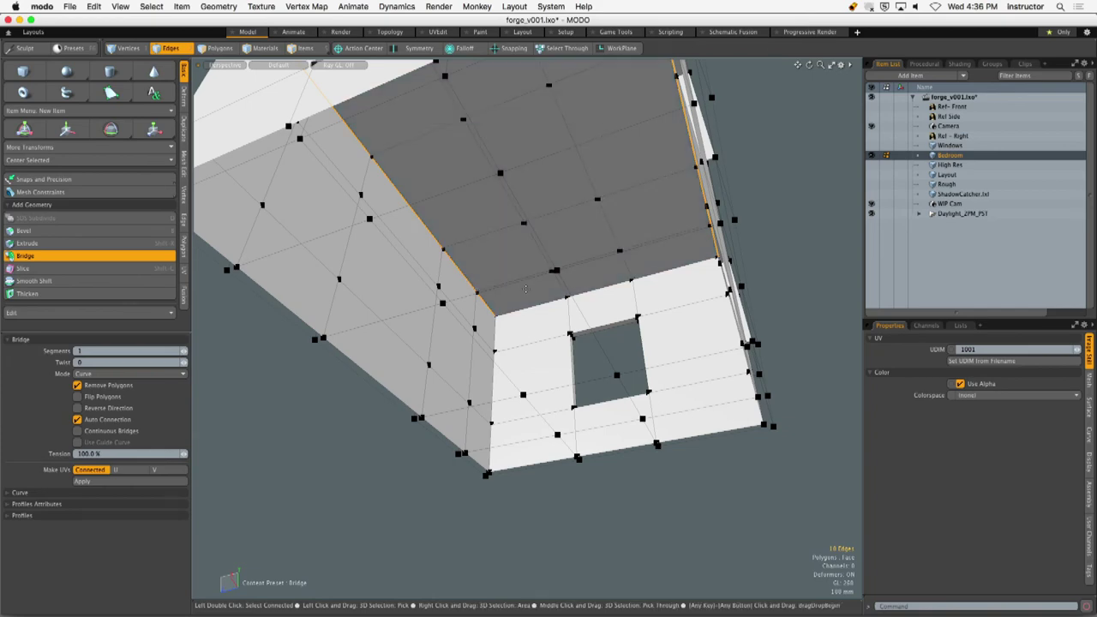
alt+drag(524, 288, 505, 321)
key(space)
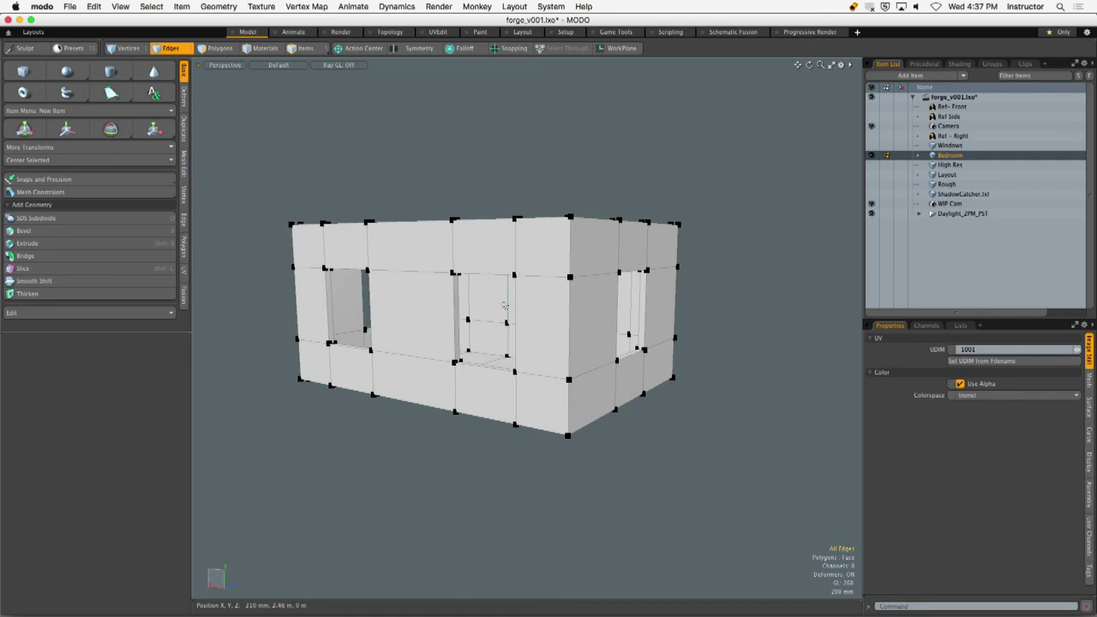
alt+drag(505, 307, 576, 362)
key(2)
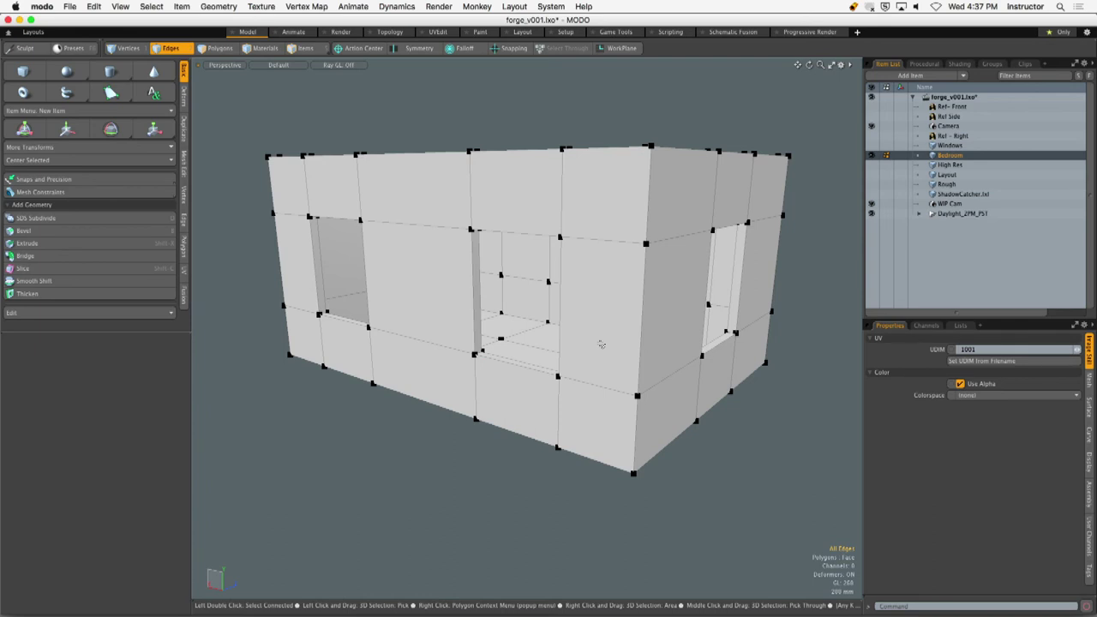
Make the Rough mesh active, hide the Bedroom mesh and bring the gable's timber beams into view.
click(943, 185)
alt+drag(742, 229, 597, 294)
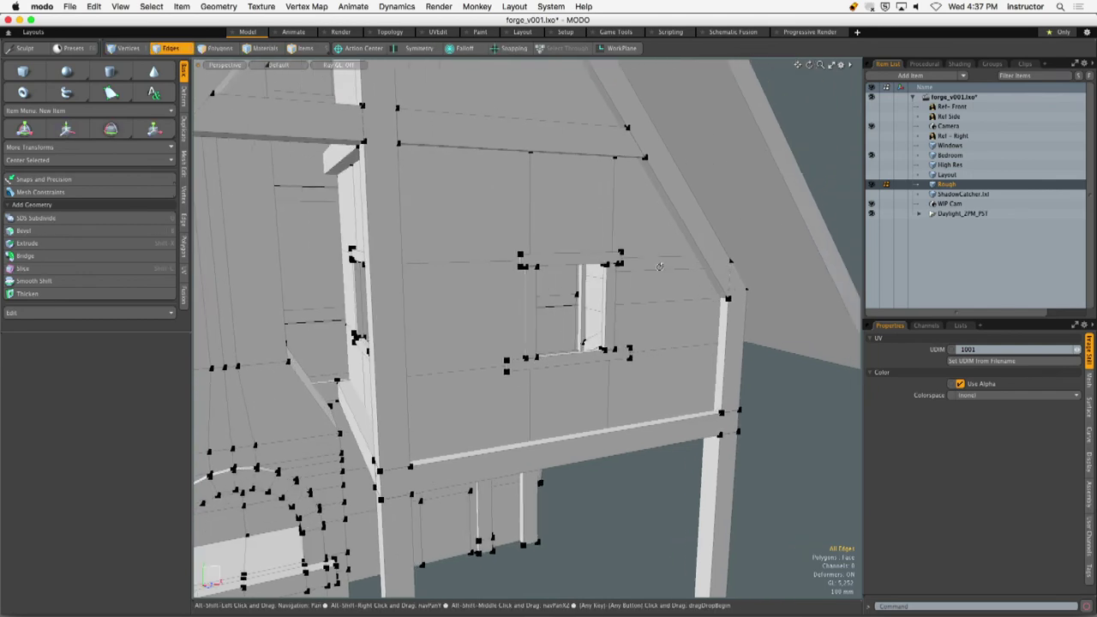
click(871, 155)
alt+drag(538, 226, 553, 242)
alt+drag(488, 177, 459, 191)
alt+drag(643, 211, 607, 205)
alt+shift+drag(607, 206, 515, 183)
Select the whole vertical post and the horizontal beam beneath it in the Rough mesh, and hide all other polygons.
key(3)
click(544, 193)
shift+click(590, 212)
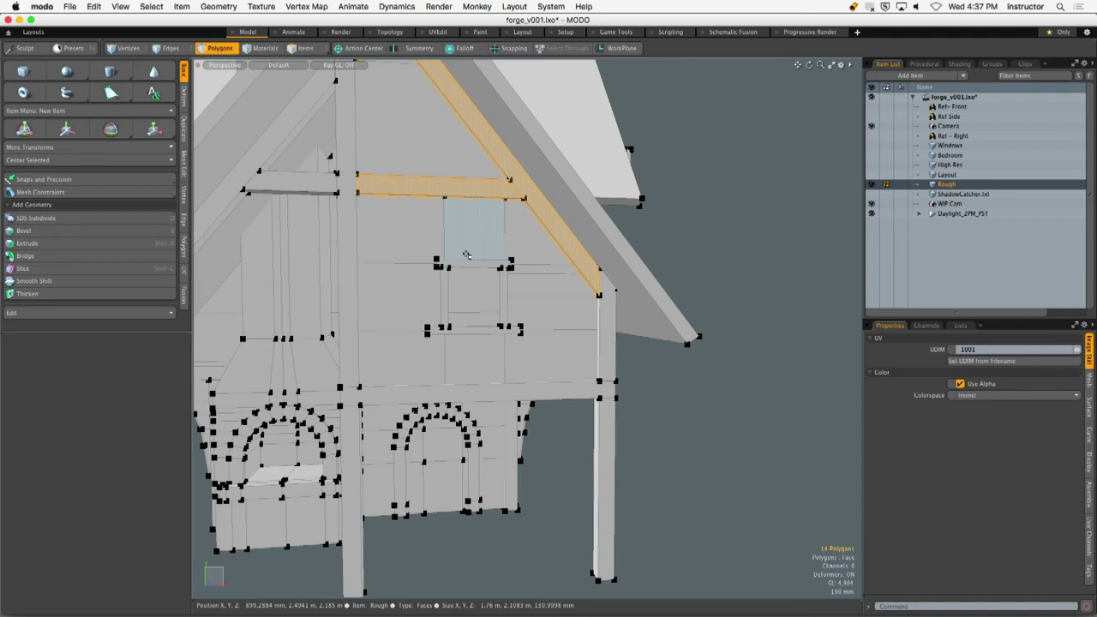
alt+drag(442, 181, 475, 215)
double_click(475, 215)
shift+double_click(508, 259)
alt+drag(534, 270, 535, 258)
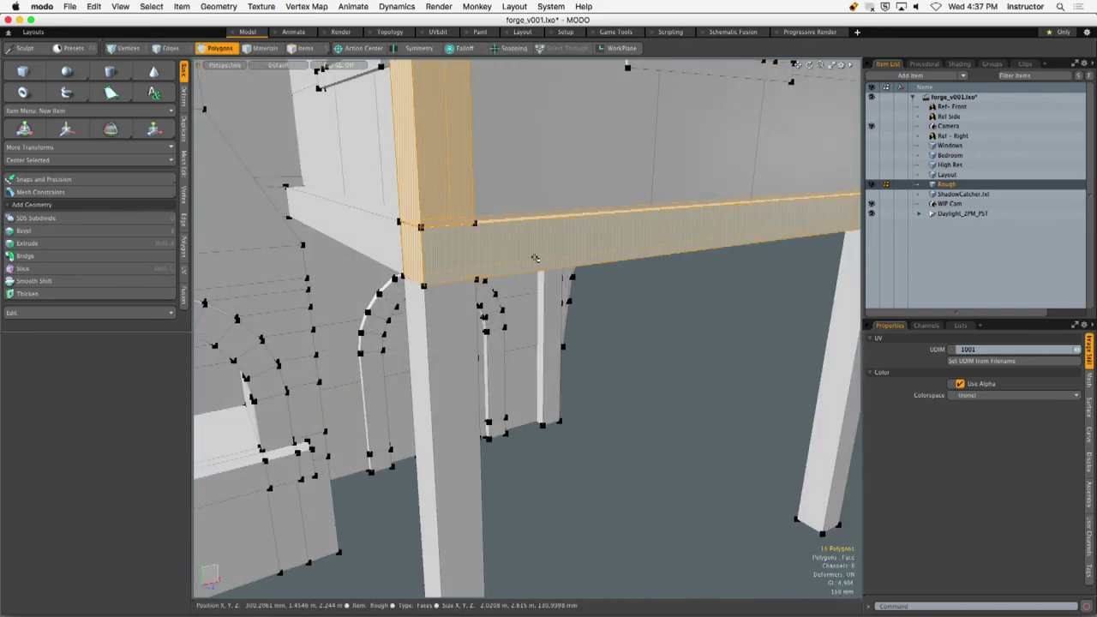
key(shift+h)
Examine the corner vertices where the post's lower end meets the beam, up close and in the Front view.
click(575, 289)
ctrl+alt+drag(575, 289, 613, 289)
alt+drag(613, 290, 412, 201)
click(377, 190)
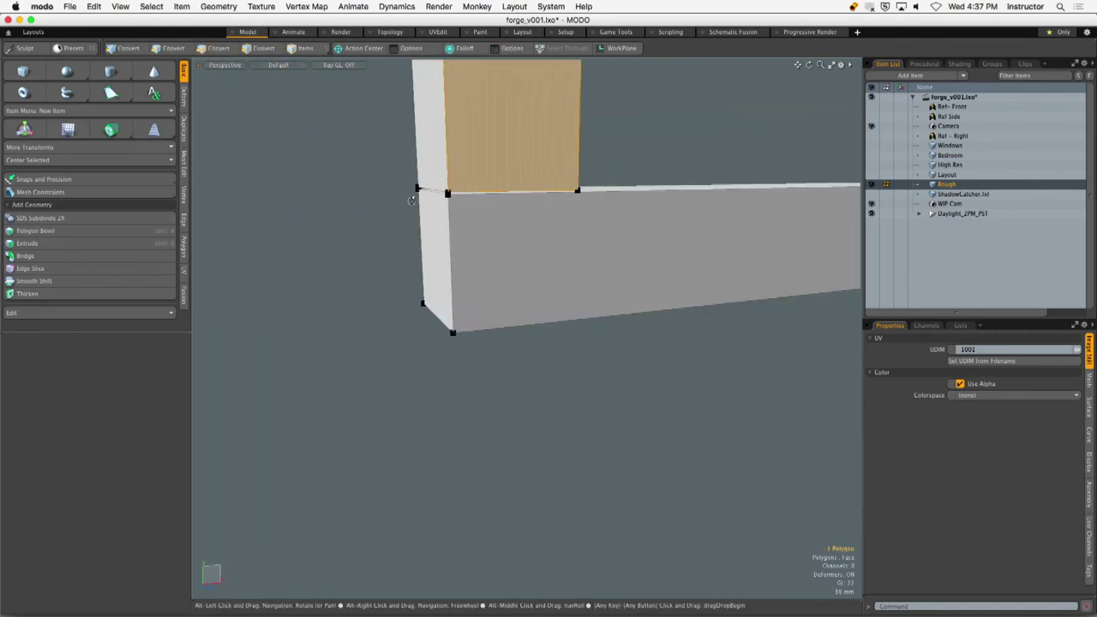
key(1)
key(shift+a)
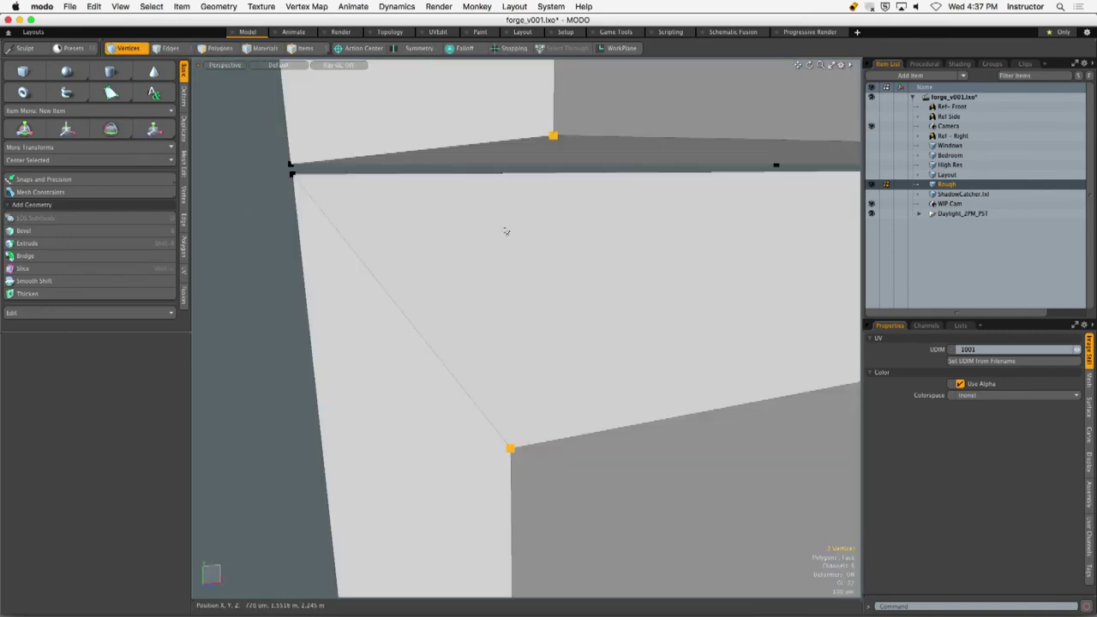
alt+drag(506, 230, 358, 271)
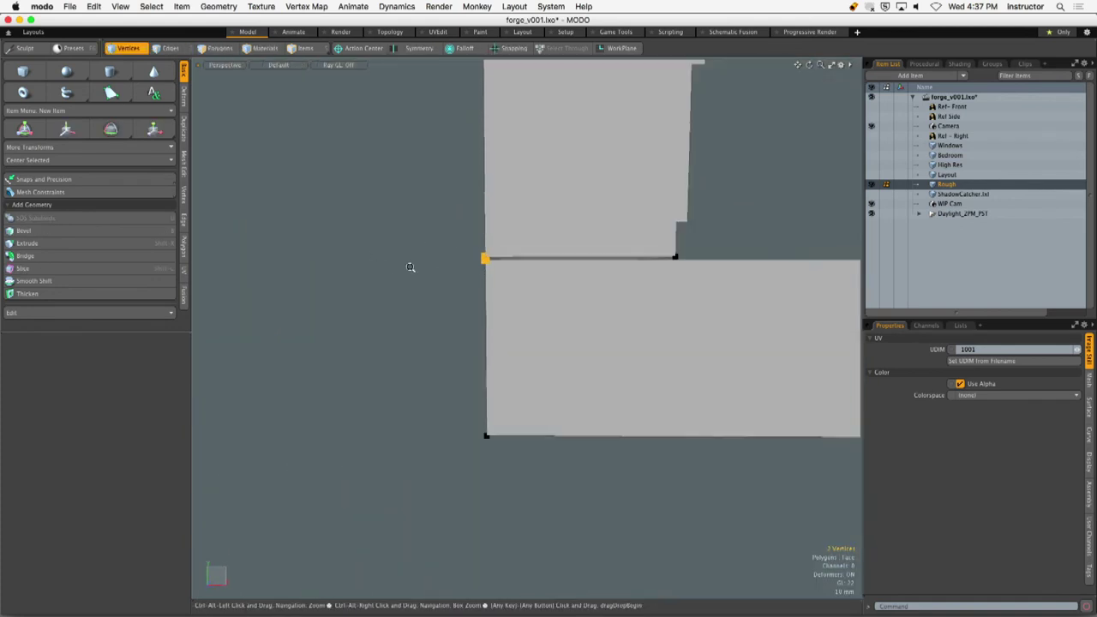
alt+shift+drag(514, 271, 480, 272)
click(583, 206)
alt+drag(583, 206, 570, 305)
key(ctrl+space)
click(514, 277)
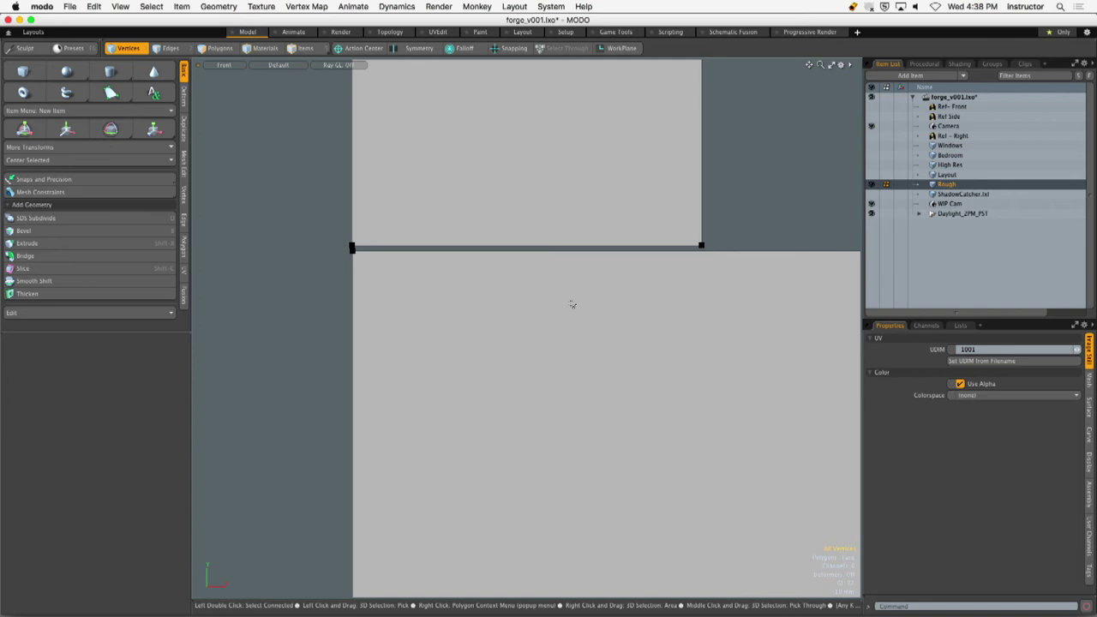
Select the post's front face and the beam's upper face in turn to inspect how the two pieces meet.
key(space)
key(space)
click(497, 189)
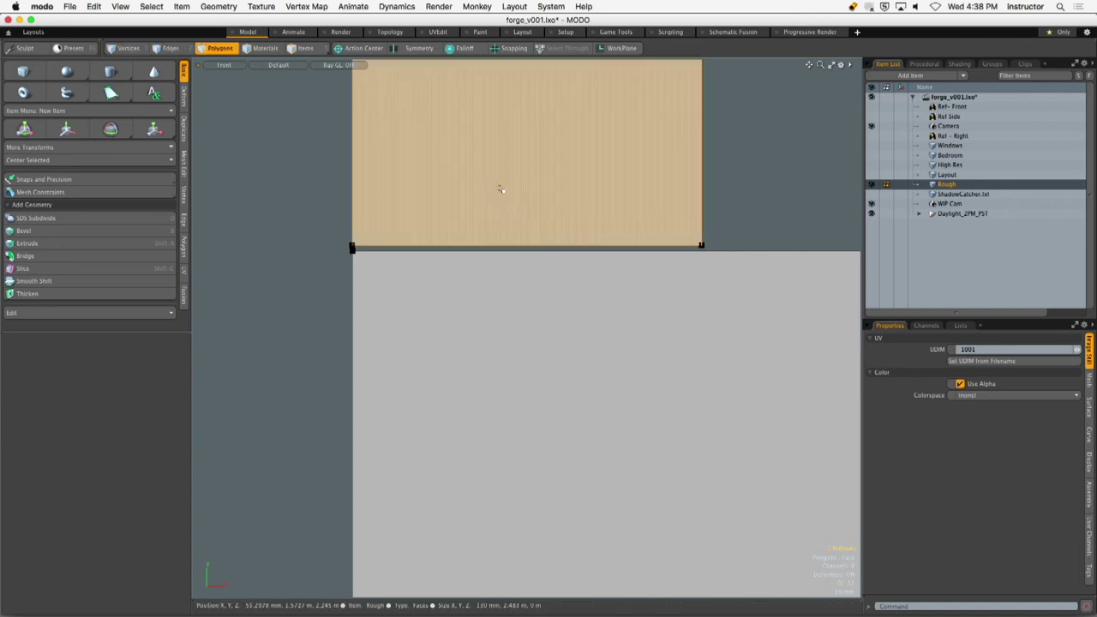
ctrl+alt+drag(499, 186, 558, 328)
click(590, 300)
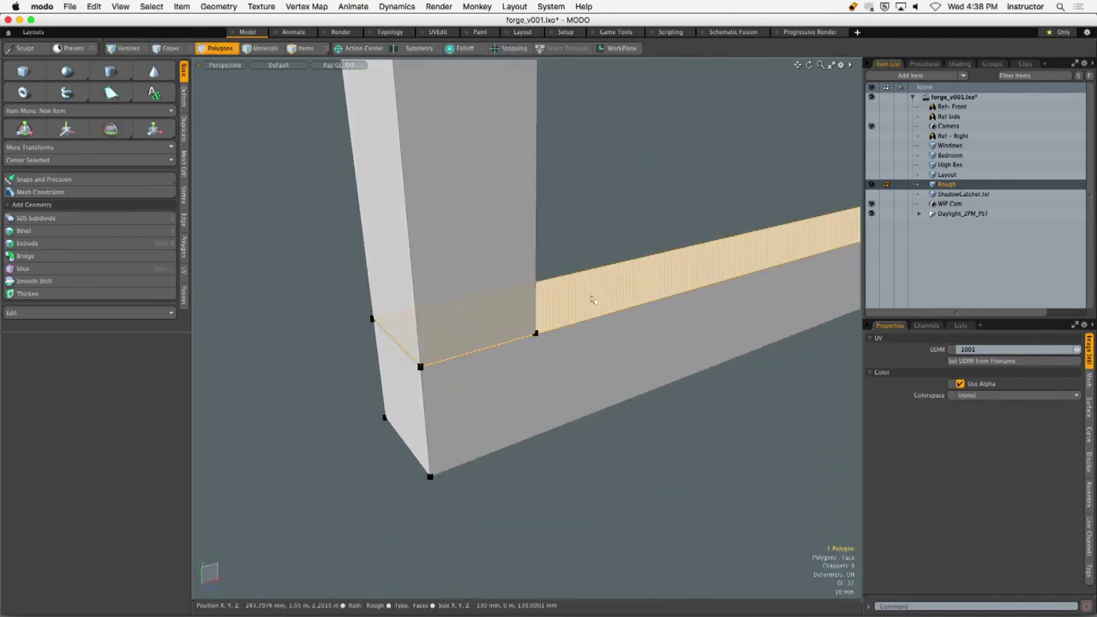
ctrl+alt+drag(614, 300, 434, 318)
click(590, 282)
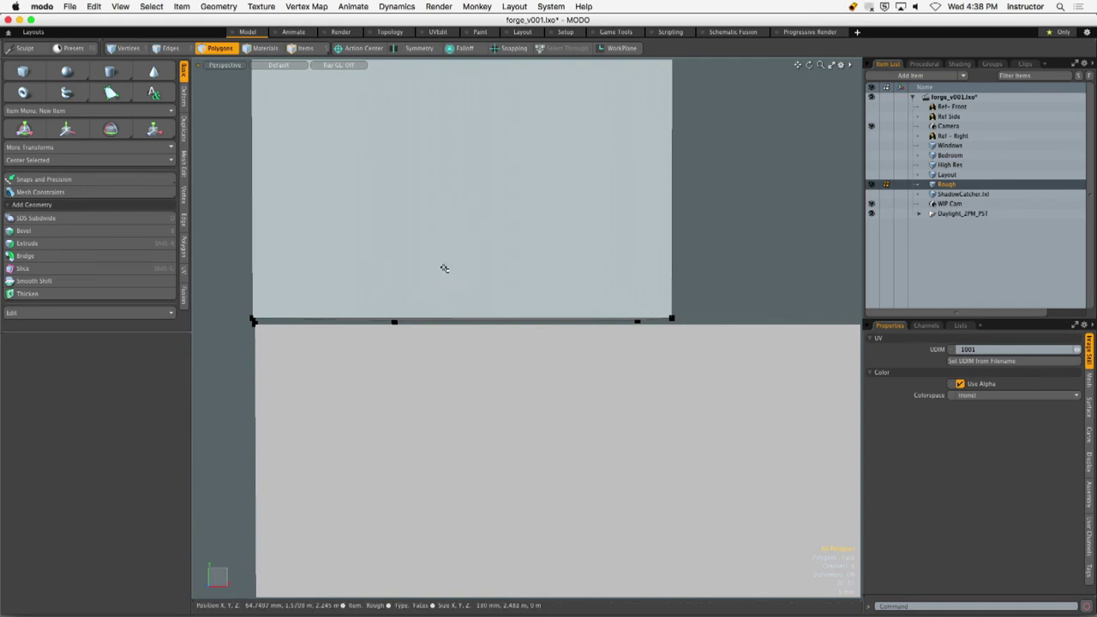
Switch to the Front view at the post's lower end, turn on snapping and check that its snap type is Vertex.
alt+drag(443, 267, 462, 318)
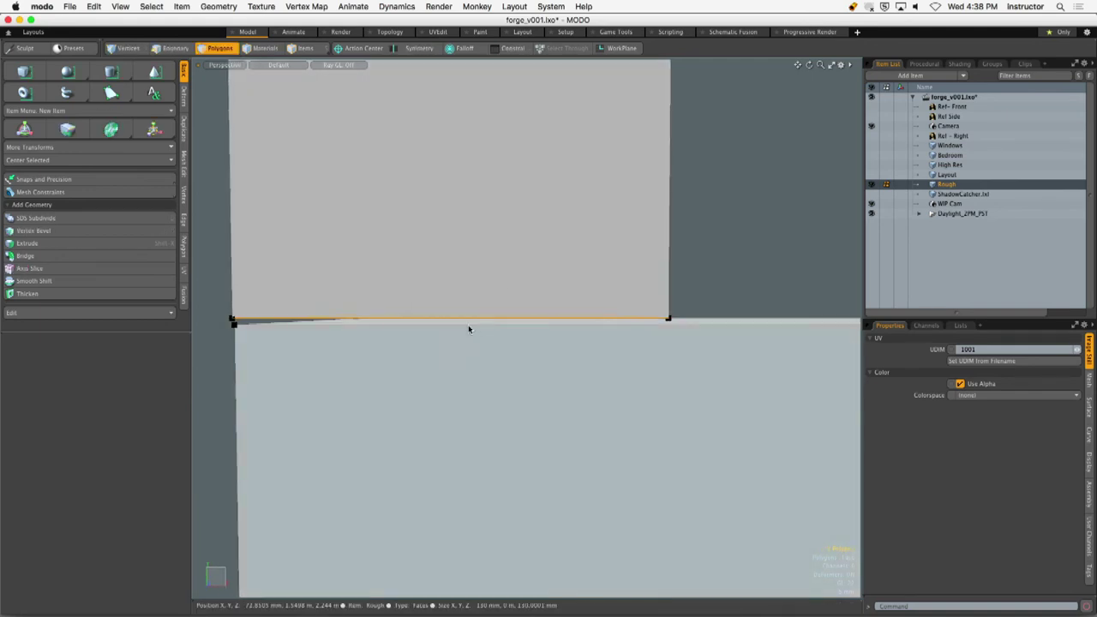
key(ctrl+space)
click(443, 348)
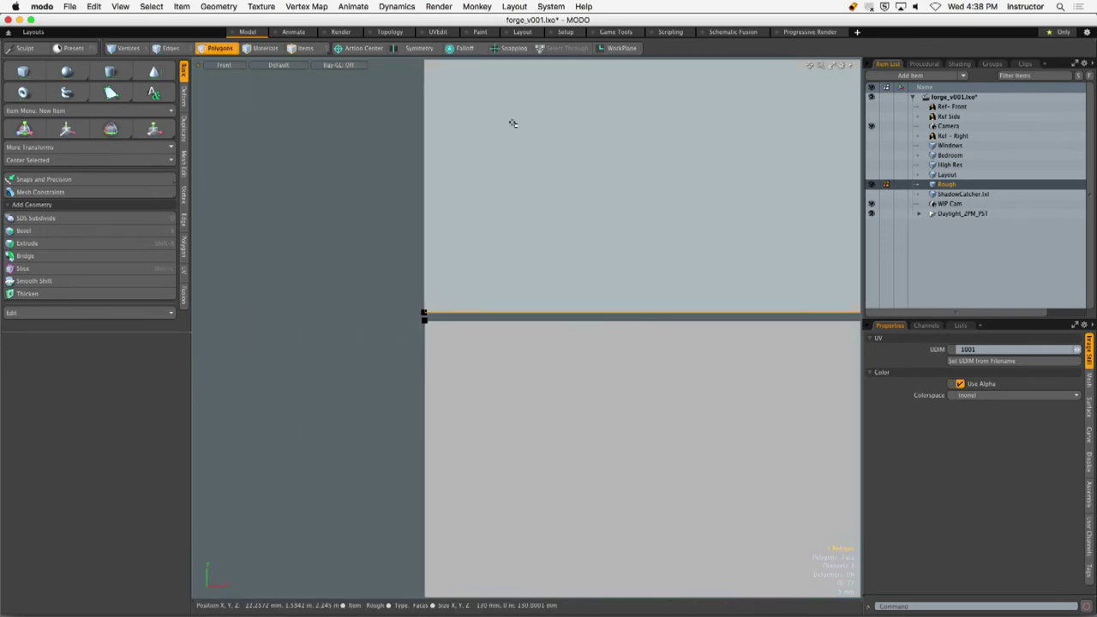
click(514, 48)
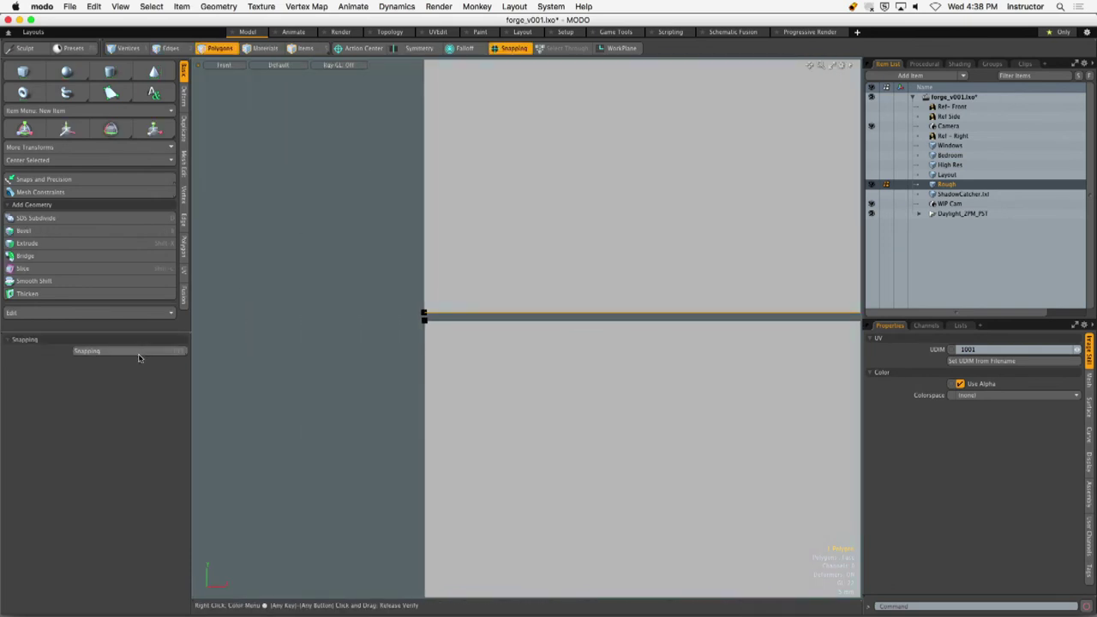
click(148, 353)
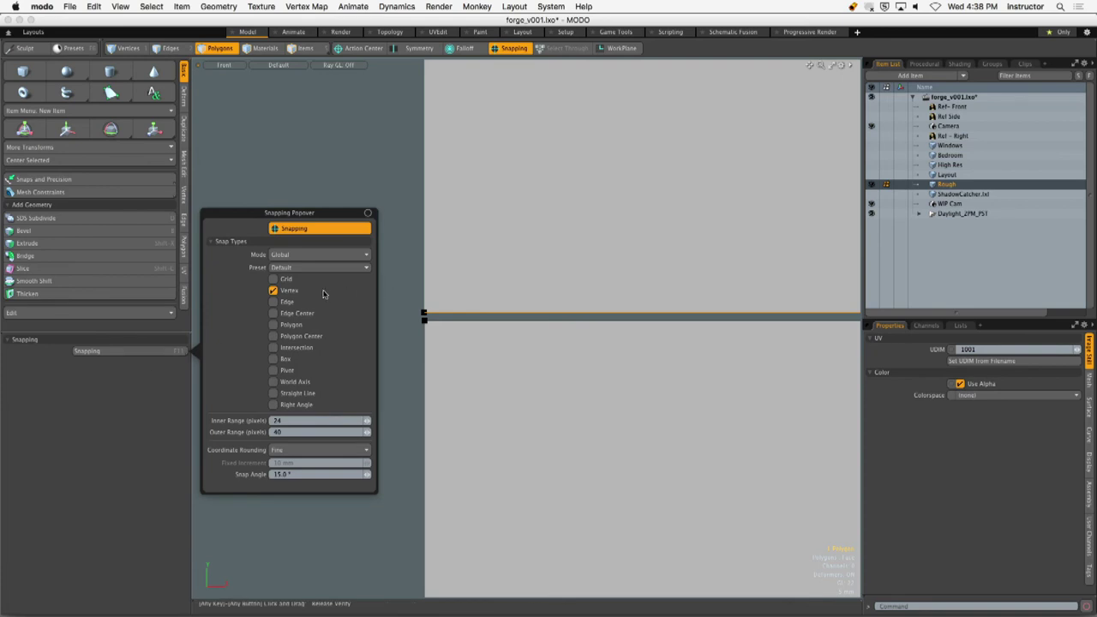
click(128, 438)
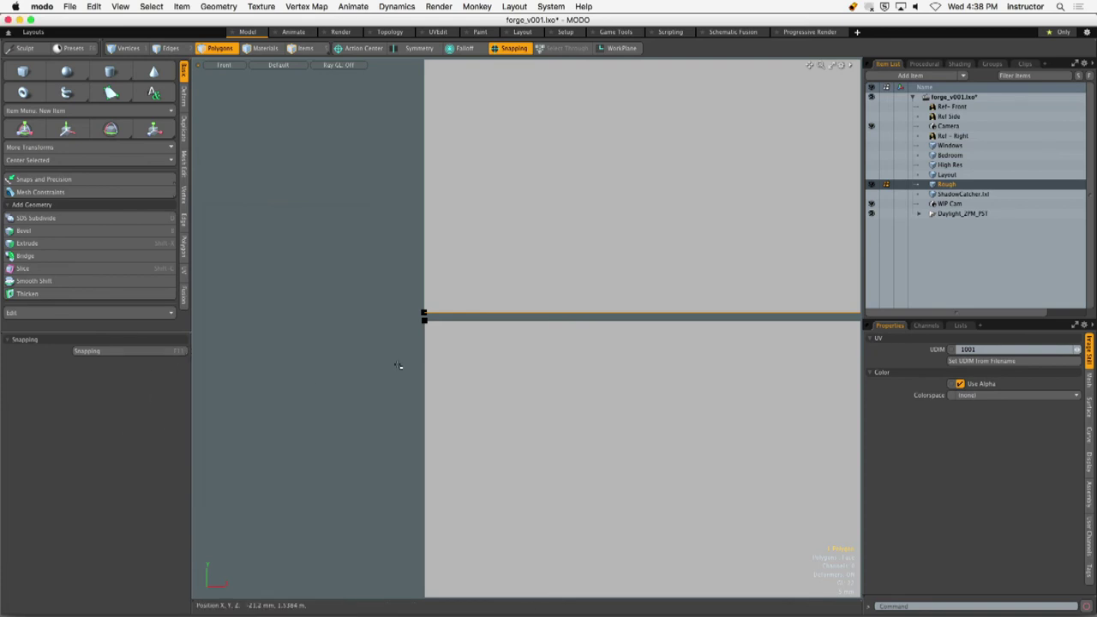
Move the post's bottom face vertically in the Front view, snapping it onto the beam's upper corner vertex.
ctrl+alt+drag(660, 325, 531, 257)
mouse_move(530, 257)
ctrl+alt+mouse_down()
mouse_move(555, 252)
mouse_move(520, 262)
ctrl+alt+mouse_up()
alt+shift+drag(519, 261, 492, 269)
key(w)
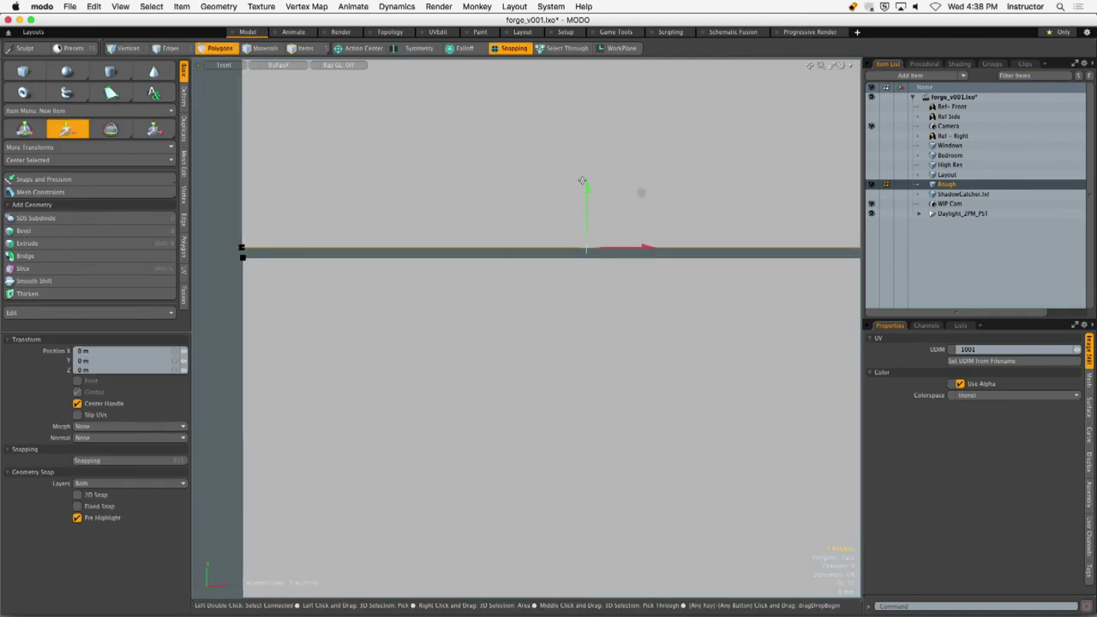
drag(371, 248, 206, 137)
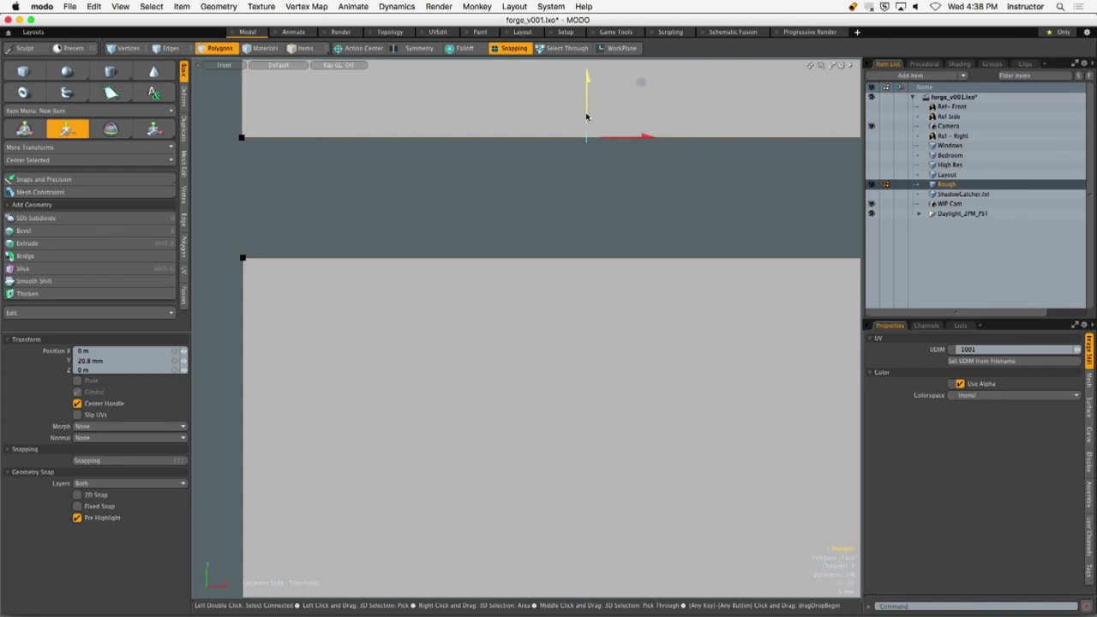
drag(593, 125, 588, 163)
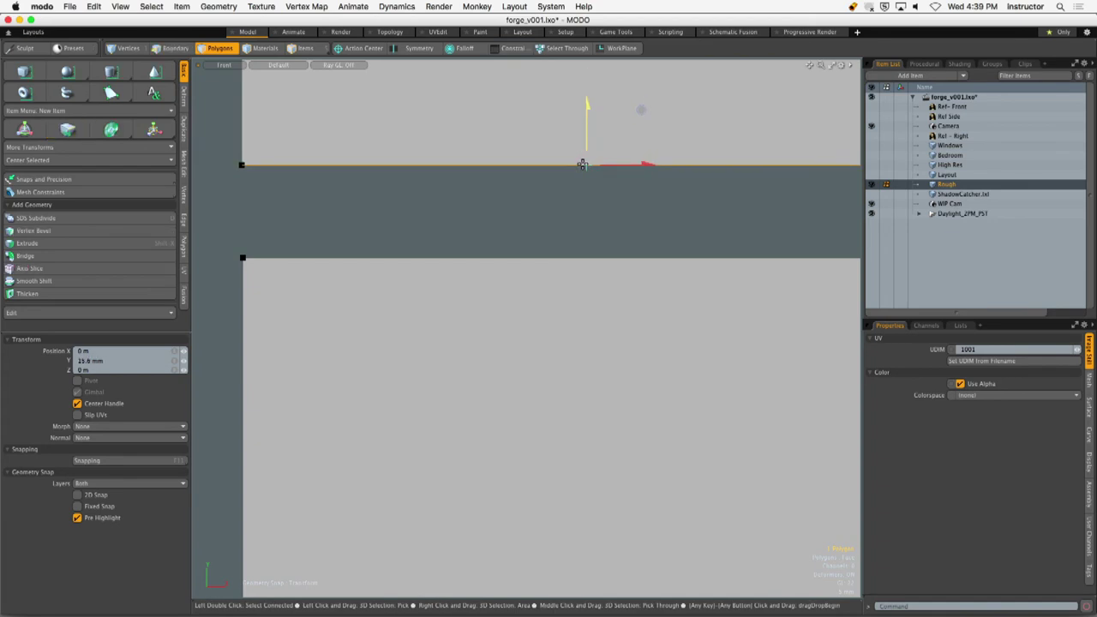
key(x)
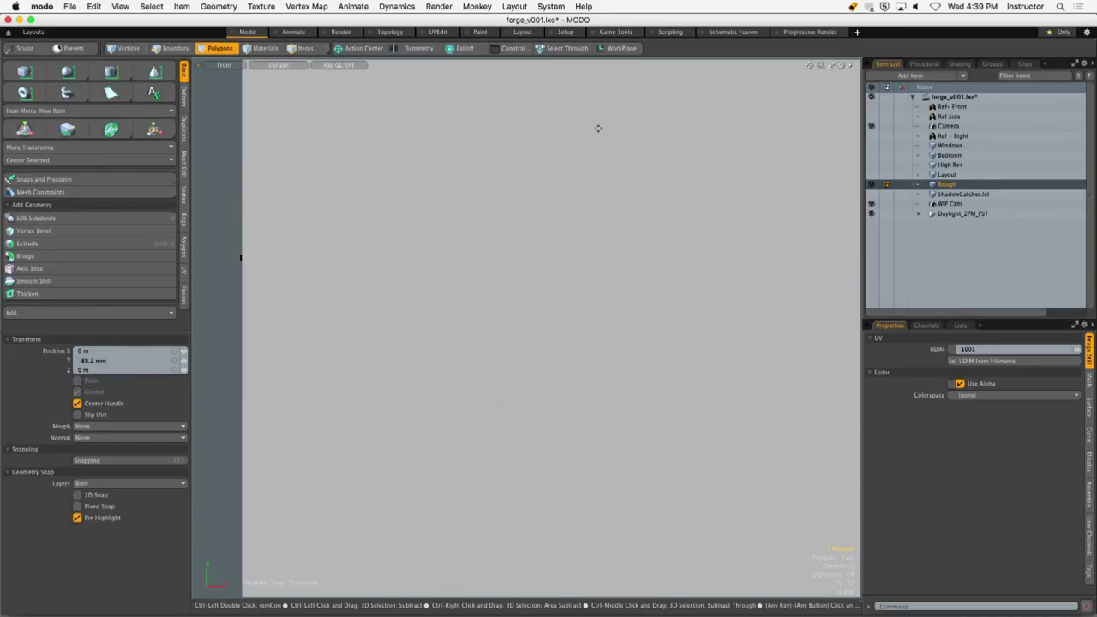
key(super+z)
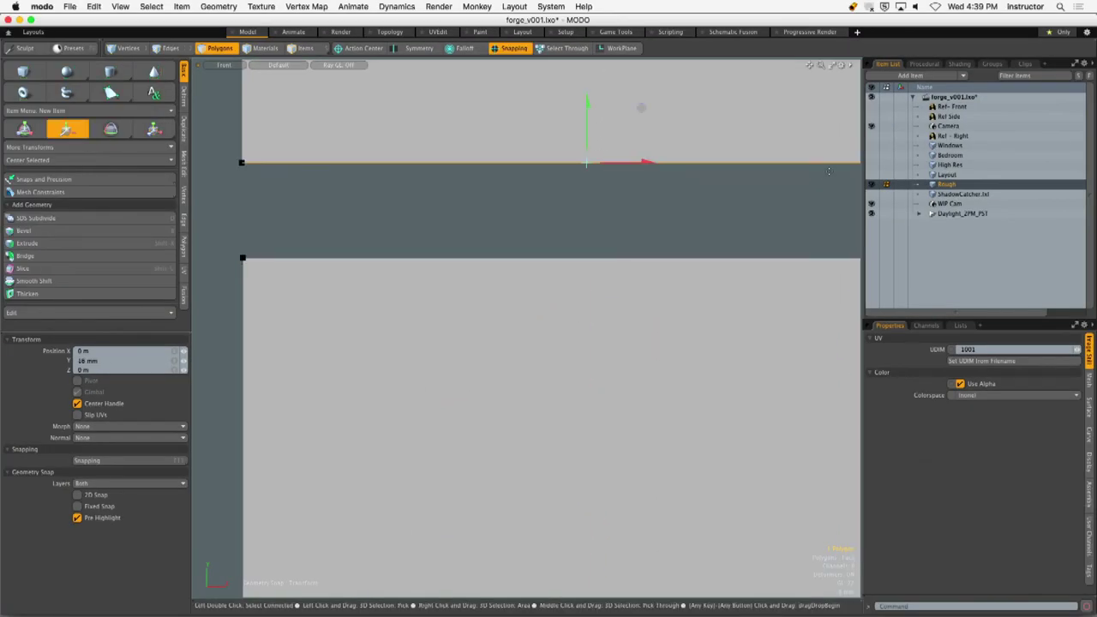
drag(505, 163, 235, 246)
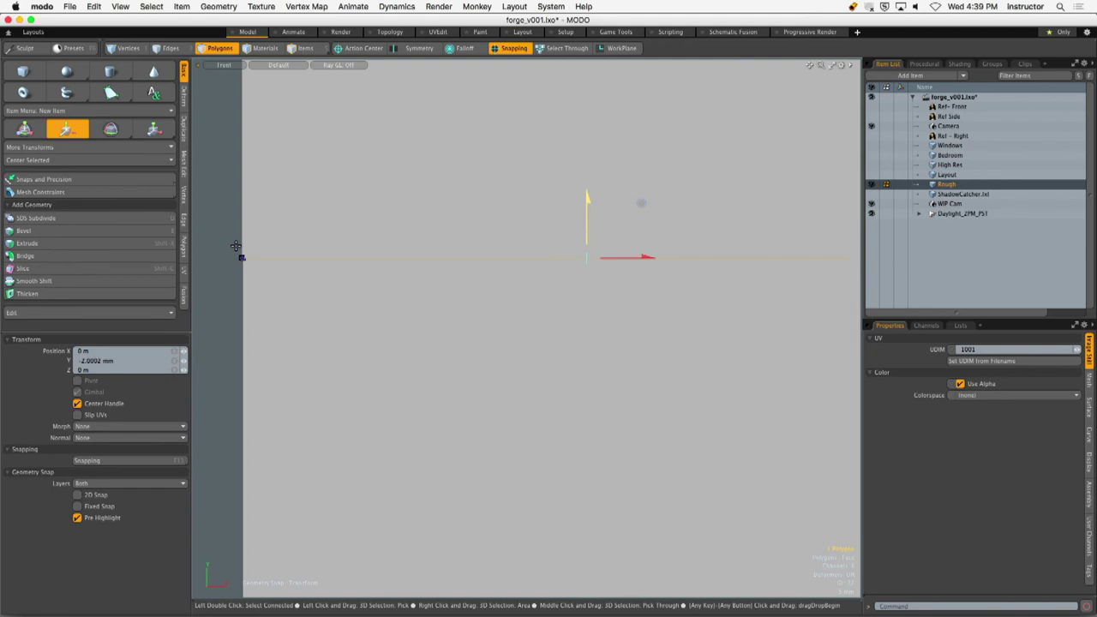
click(586, 224)
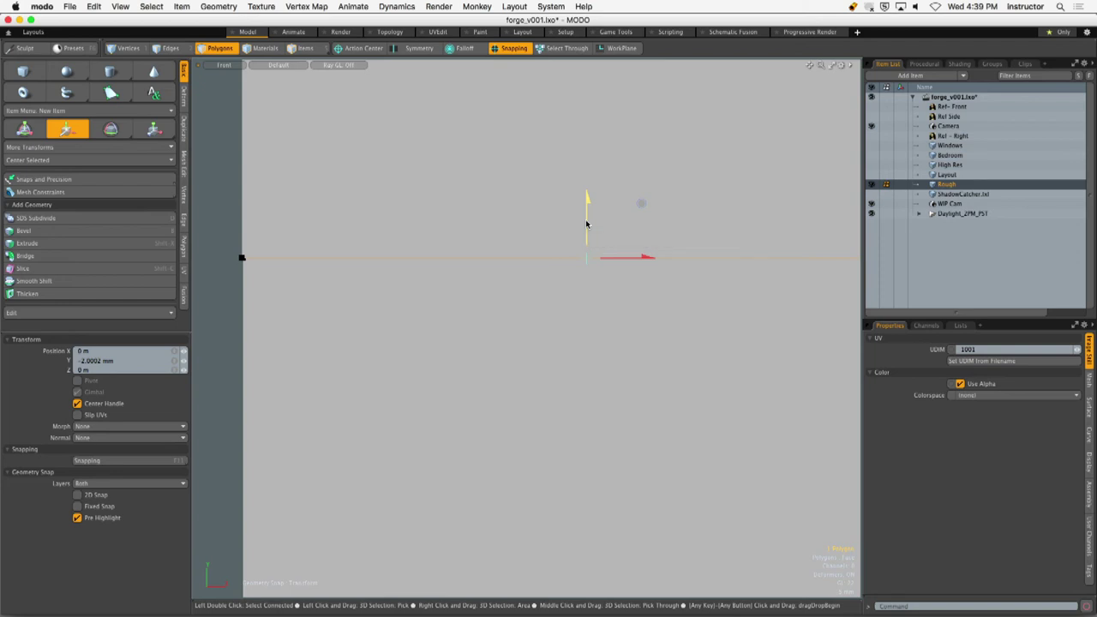
key(q)
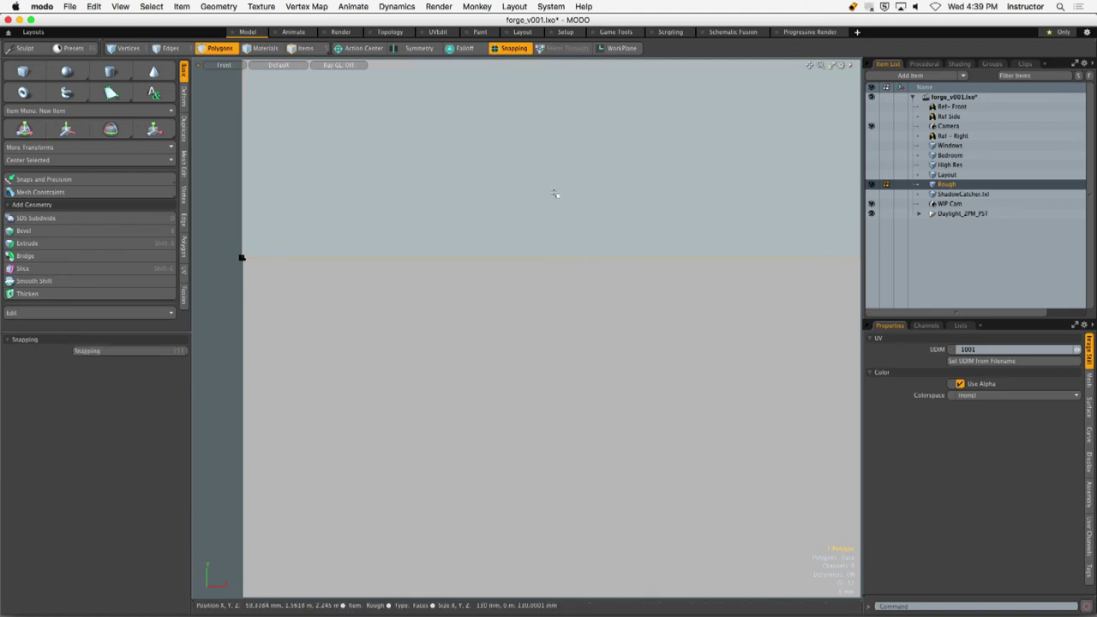
Select the post's front face and frame its lower corner against the beam in the Right view.
ctrl+alt+drag(593, 208, 458, 208)
alt+drag(457, 208, 303, 308)
ctrl+alt+drag(558, 251, 499, 257)
alt+drag(636, 193, 505, 338)
click(495, 297)
key(KP_Decimal)
key(ctrl+space)
click(589, 342)
alt+drag(605, 341, 484, 323)
ctrl+alt+drag(527, 323, 497, 323)
key(ctrl+space)
click(444, 237)
alt+drag(444, 237, 541, 318)
click(384, 296)
key(ctrl+space)
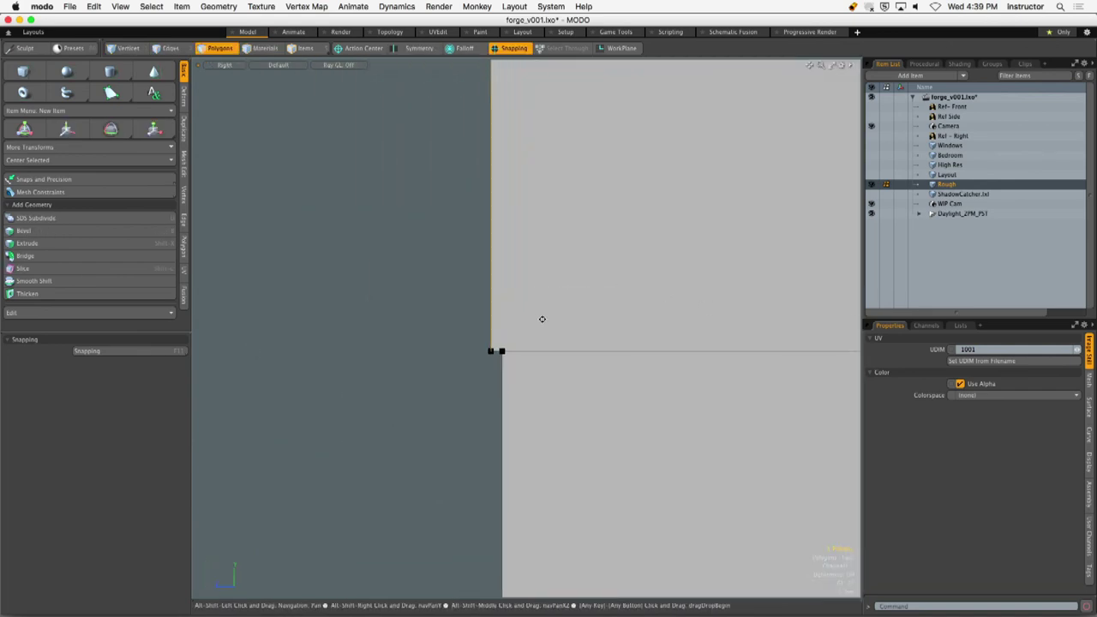
Move the post's front face along Z, snapping it flush with the beam's front corner vertex.
key(w)
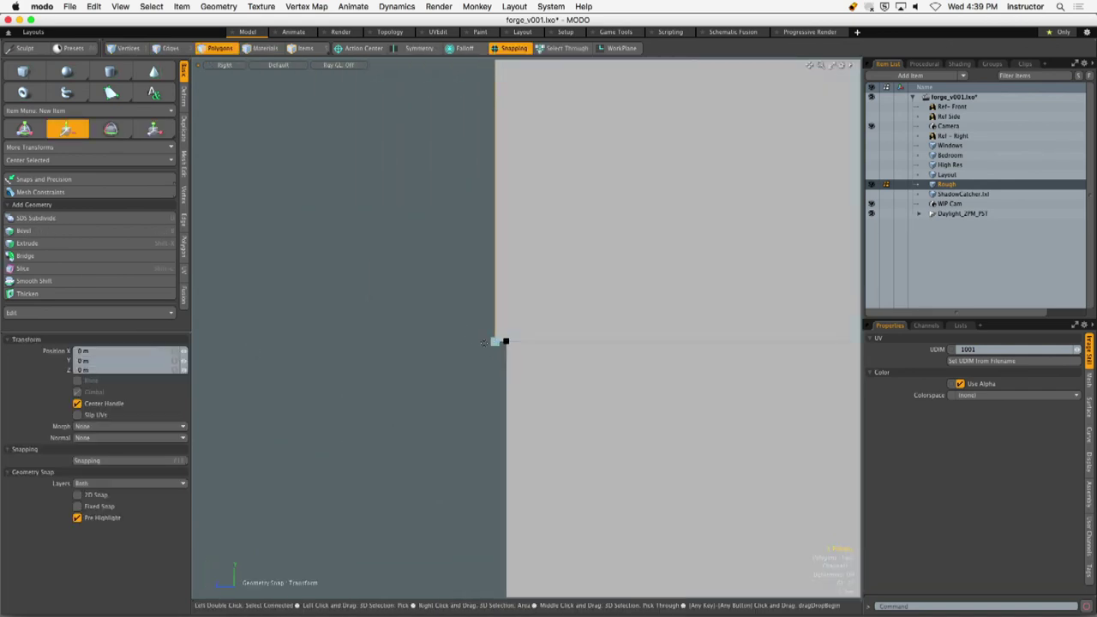
ctrl+alt+drag(500, 347, 563, 337)
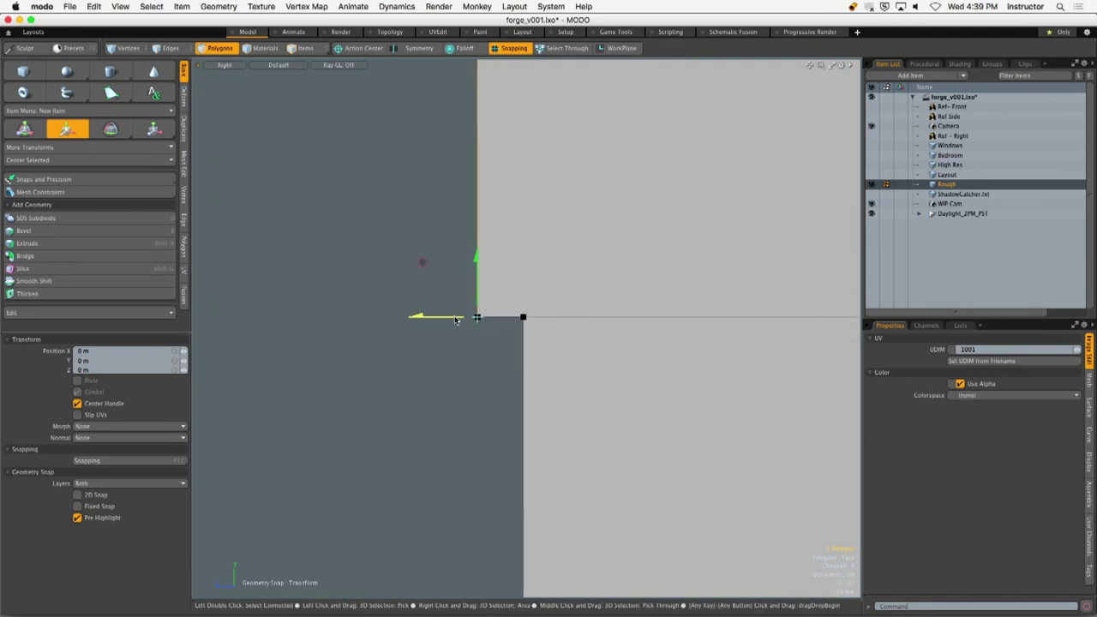
drag(459, 318, 512, 318)
scroll(443, 326, up, 1)
scroll(443, 326, down, 8)
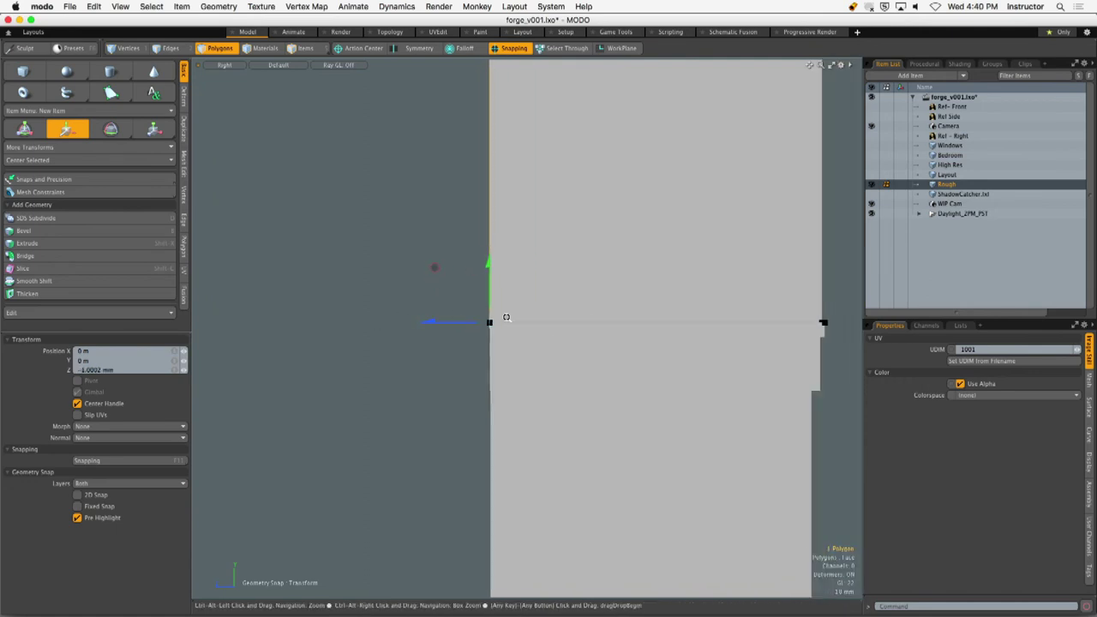
key(q)
Select the whole post and the whole beam in turn in the Perspective view to inspect them as separate pieces.
key(ctrl+space)
click(520, 245)
alt+drag(529, 232, 437, 299)
click(437, 299)
alt+shift+drag(518, 320, 472, 283)
click(476, 272)
double_click(475, 272)
click(472, 324)
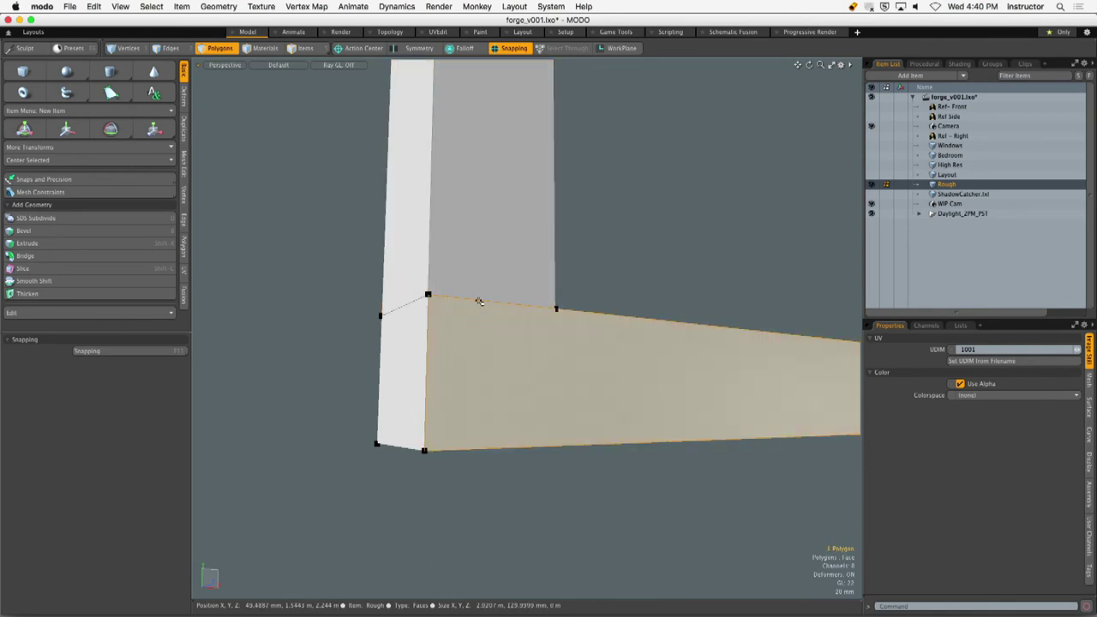
double_click(468, 279)
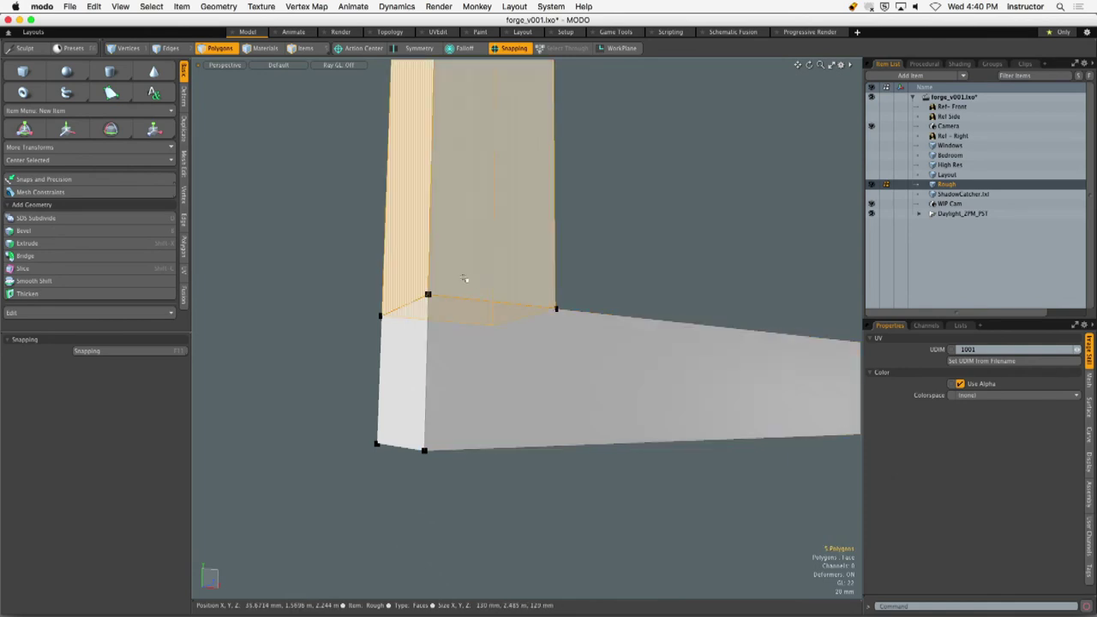
click(496, 362)
key(l)
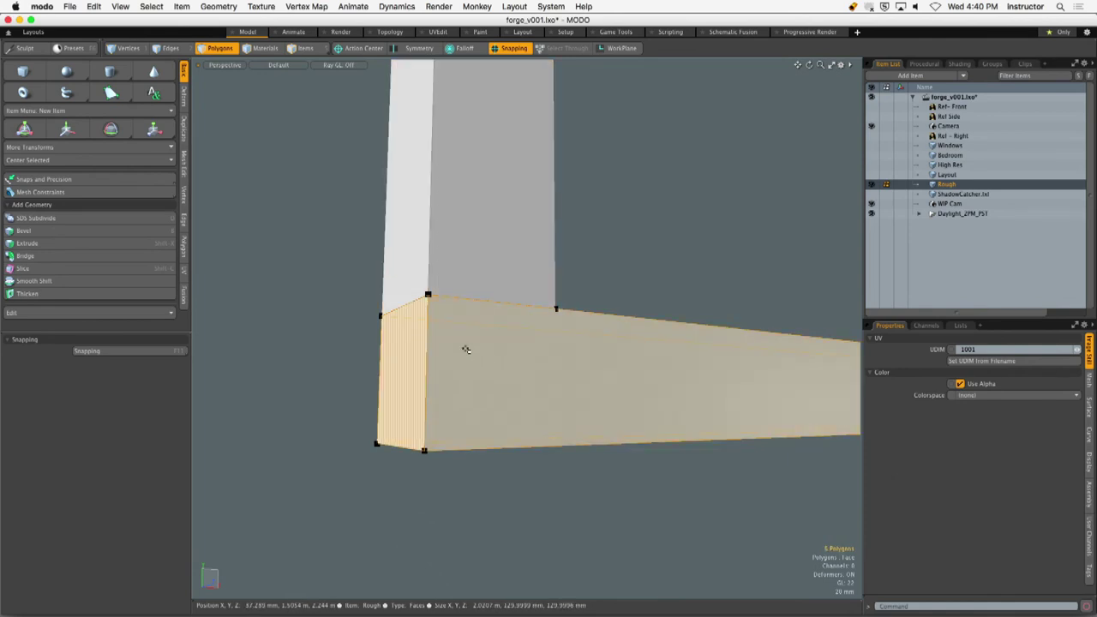
shift+click(465, 349)
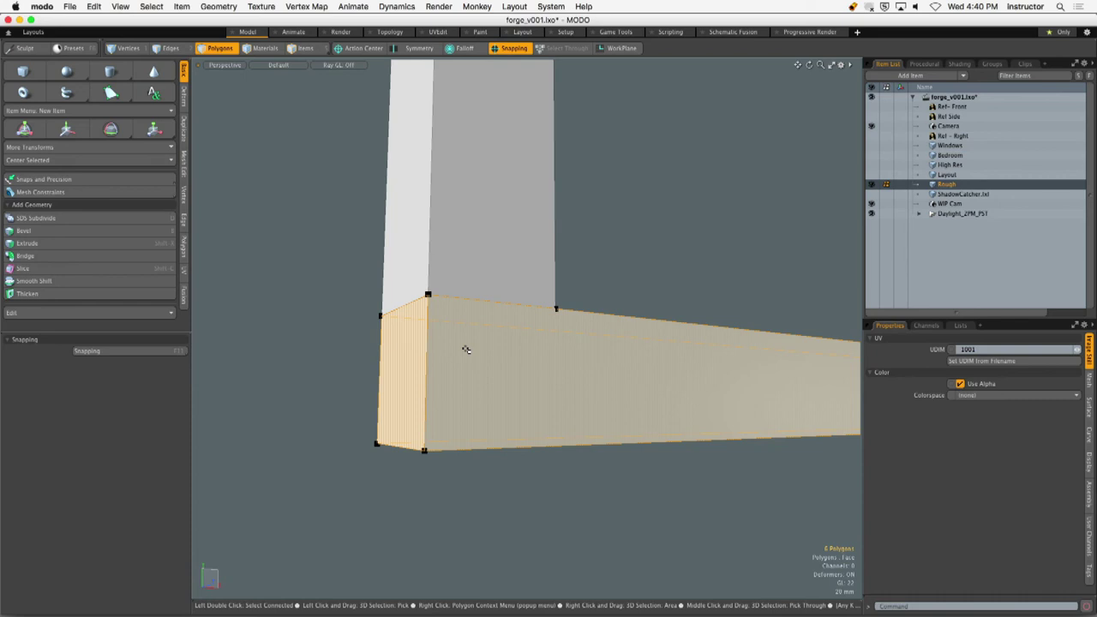
Bevel all edges of the vertical post with the Round edge shape, round level 0 and a value of about 6.15 mm.
click(434, 228)
alt+drag(433, 228, 379, 172)
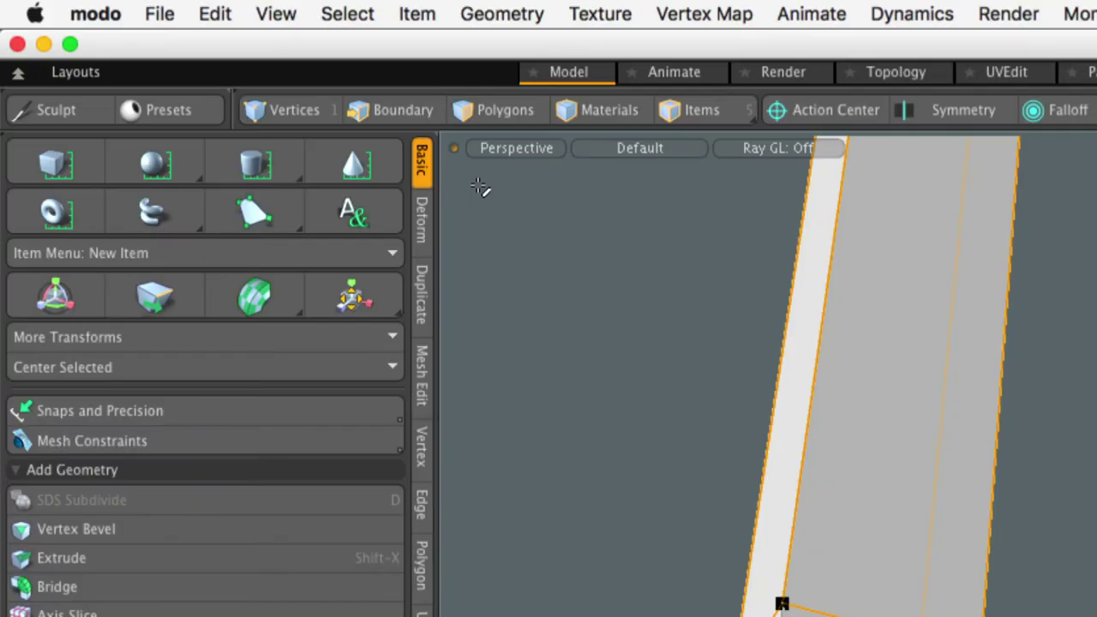
alt+drag(311, 235, 443, 354)
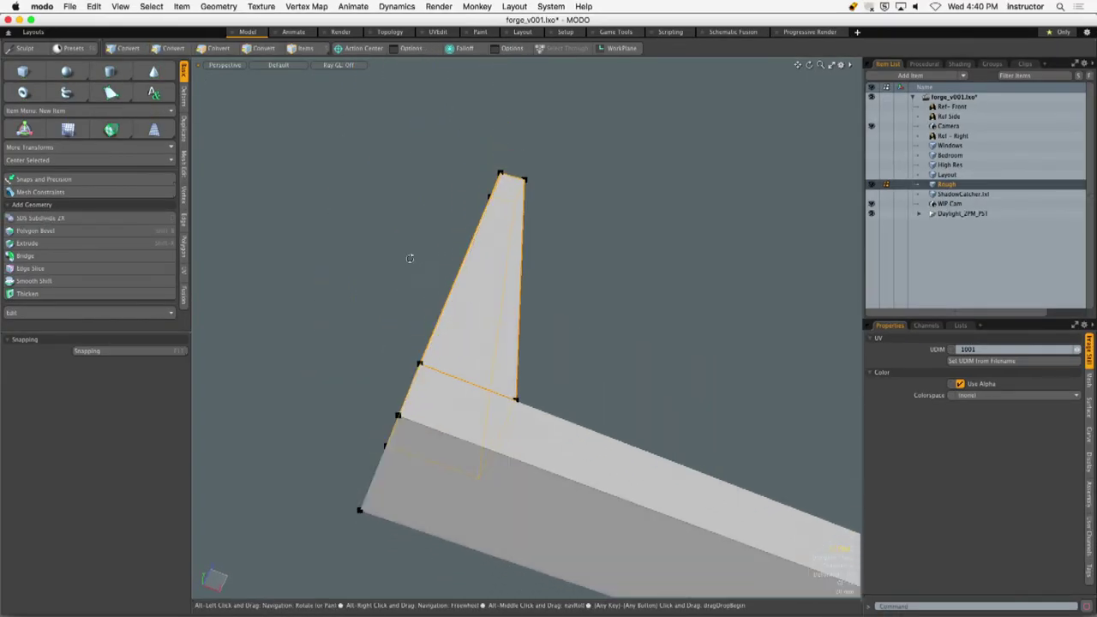
key(b)
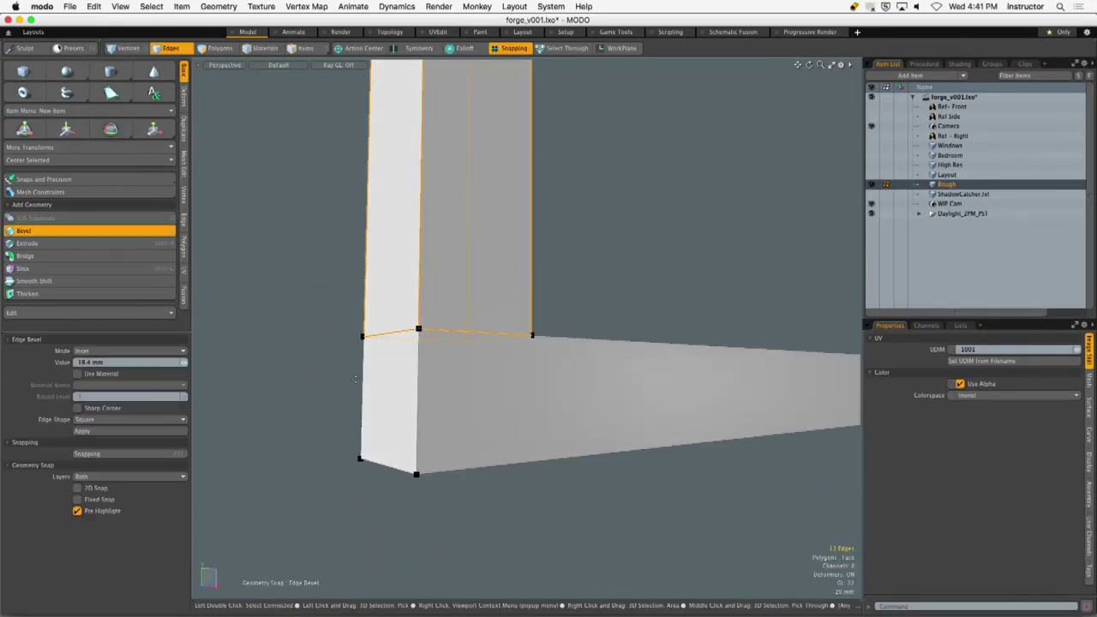
click(103, 420)
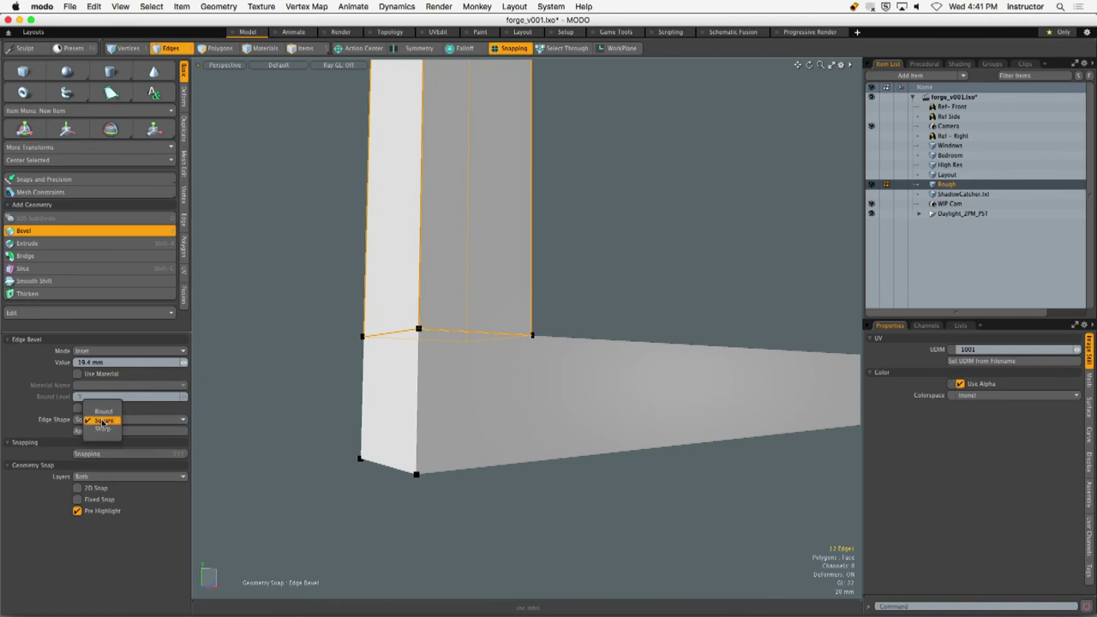
click(103, 411)
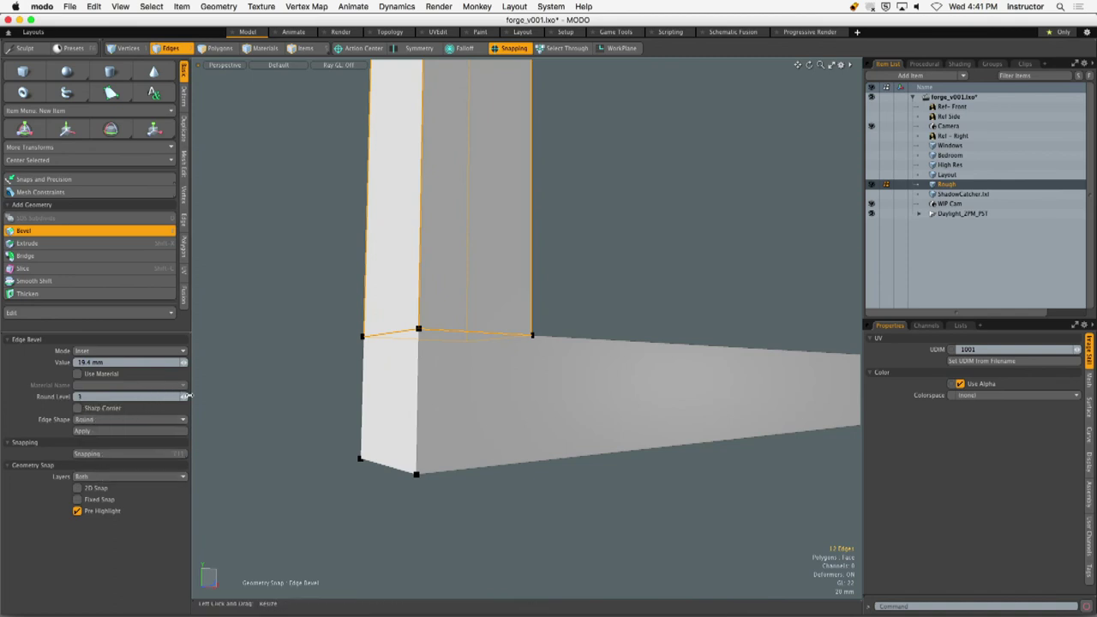
drag(188, 396, 94, 396)
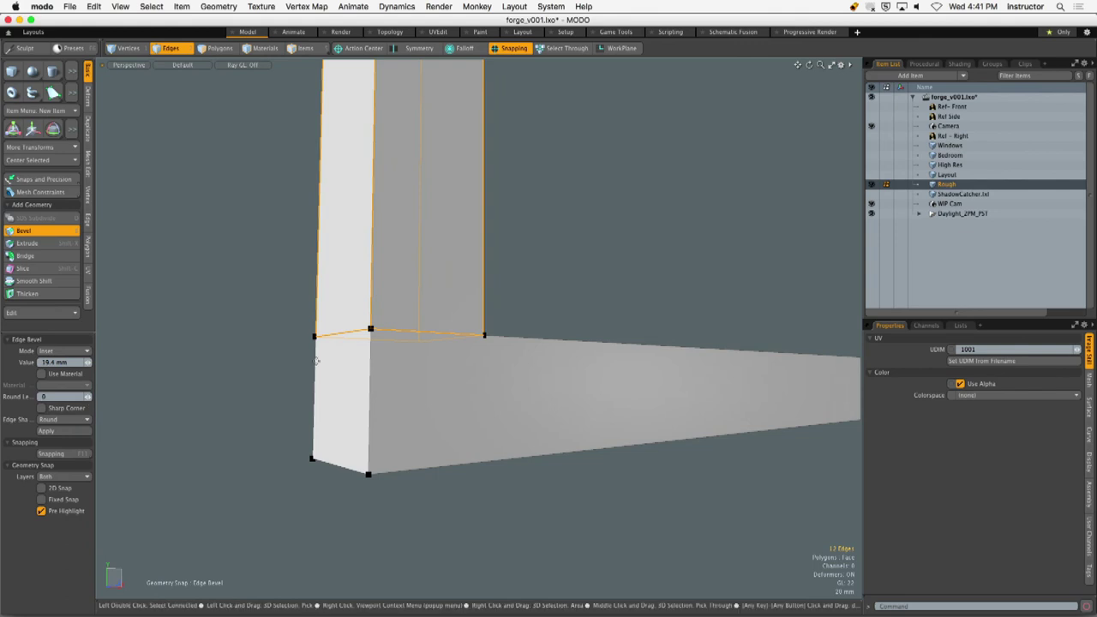
alt+shift+drag(407, 327, 305, 309)
scroll(400, 315, up, 3)
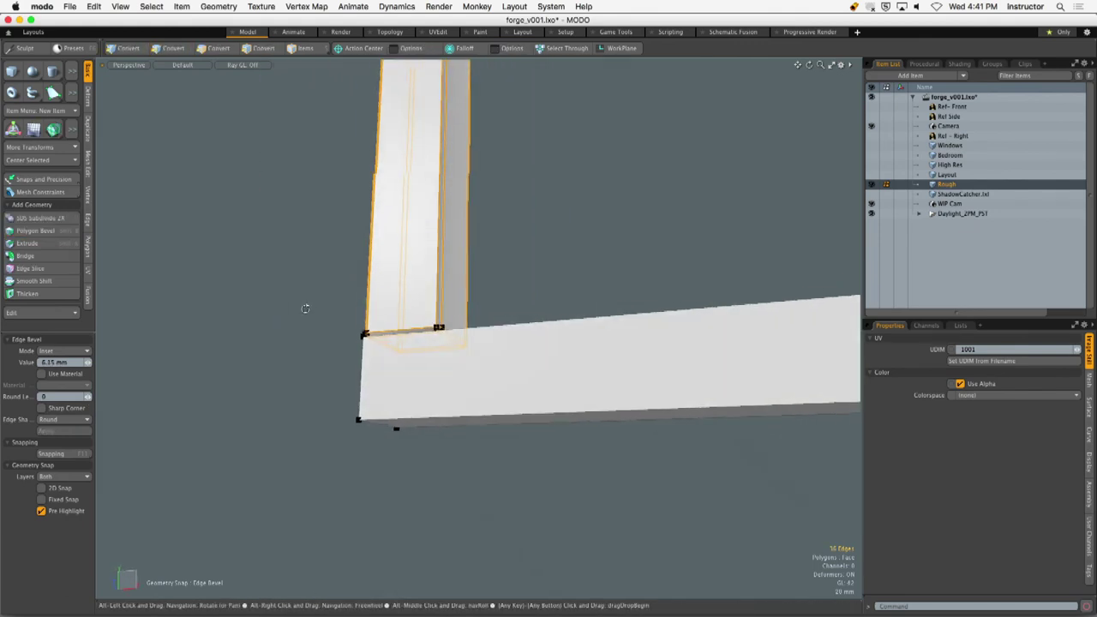
key(Escape)
key(Escape)
Examine the joint between the bevelled post and the beam from several angles and distances.
scroll(396, 313, down, 1)
alt+shift+drag(396, 313, 424, 412)
scroll(423, 412, down, 1)
alt+shift+drag(354, 363, 345, 431)
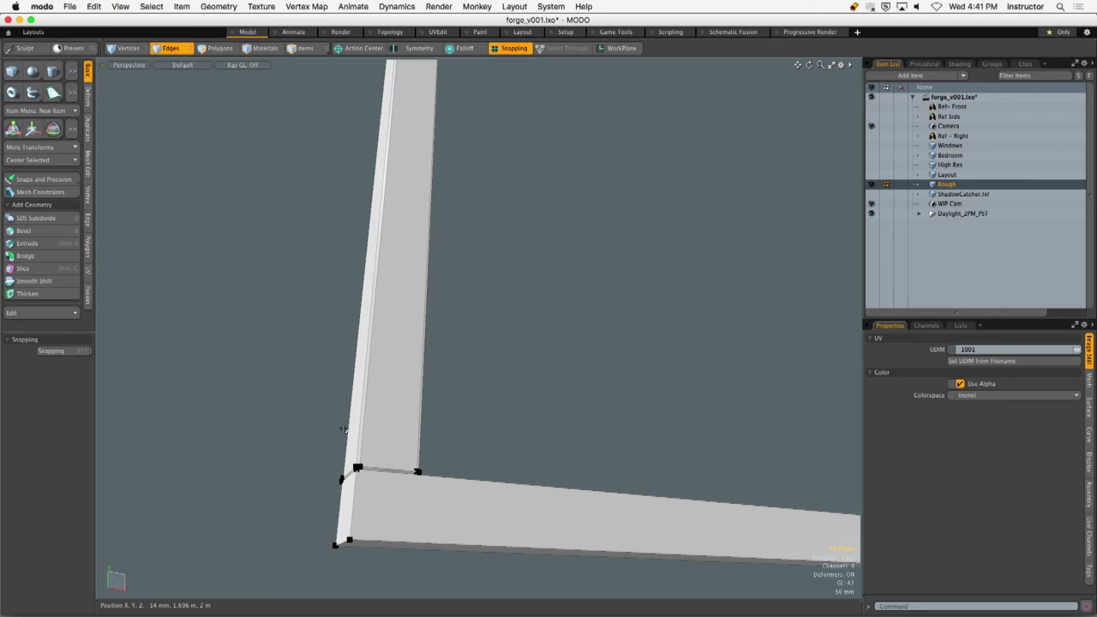
alt+shift+drag(400, 396, 542, 300)
alt+shift+drag(467, 322, 504, 365)
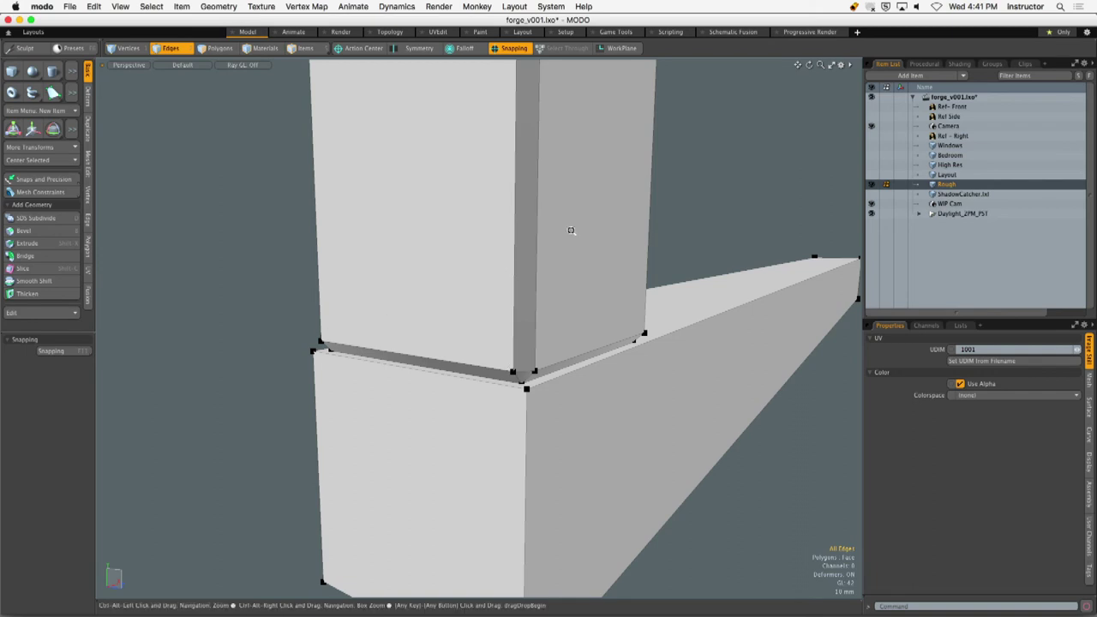
ctrl+alt+drag(638, 204, 501, 326)
alt+drag(501, 326, 436, 304)
alt+shift+drag(437, 304, 449, 330)
Unhide the whole building, select the gable's central post and the crossbeam pieces on both sides, and hide all other polygons.
key(u)
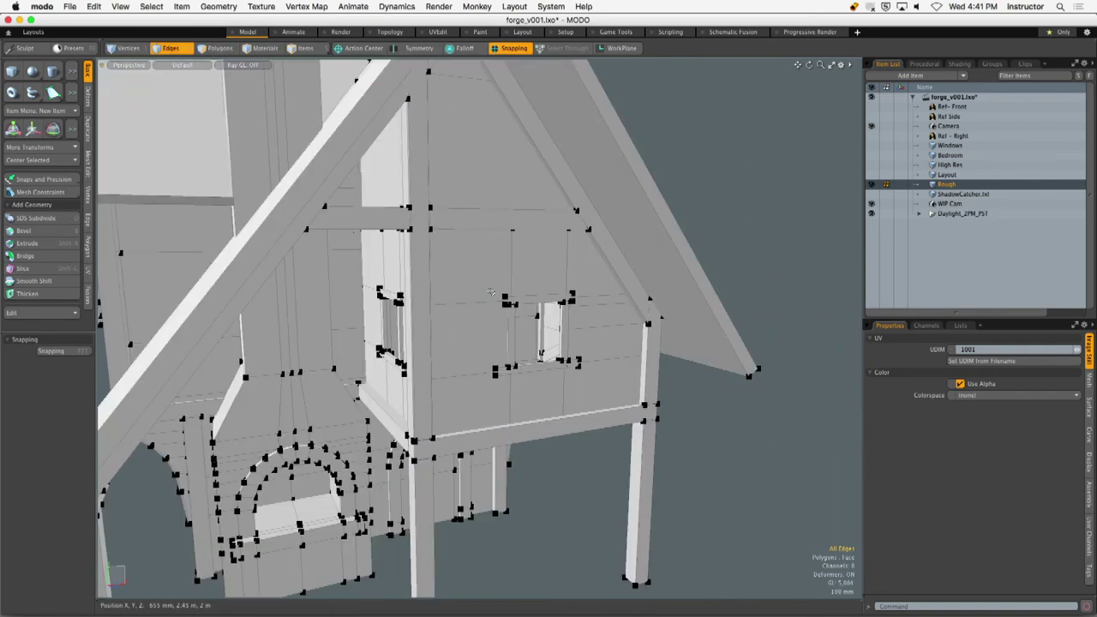
alt+drag(491, 293, 450, 235)
key(3)
click(424, 234)
double_click(424, 234)
shift+double_click(394, 236)
shift+double_click(435, 232)
ctrl+alt+drag(450, 234, 465, 235)
key(shift+h)
key(Escape)
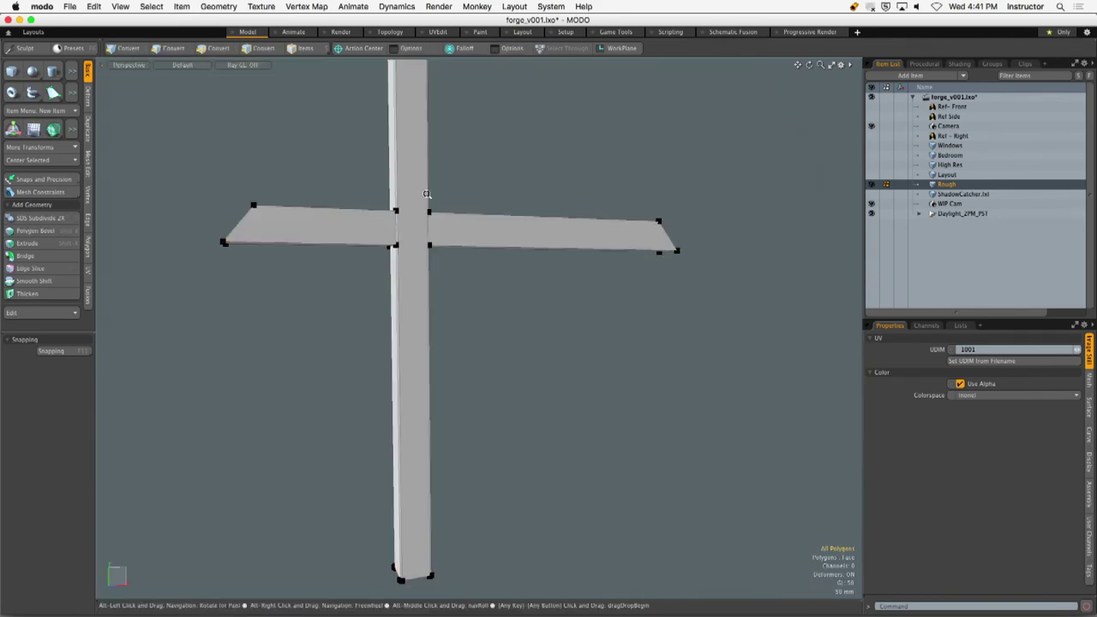
Examine how the two crossbeam pieces meet the sides of the gable's central post.
ctrl+alt+drag(426, 196, 467, 197)
alt+shift+drag(467, 196, 431, 321)
alt+drag(439, 319, 458, 264)
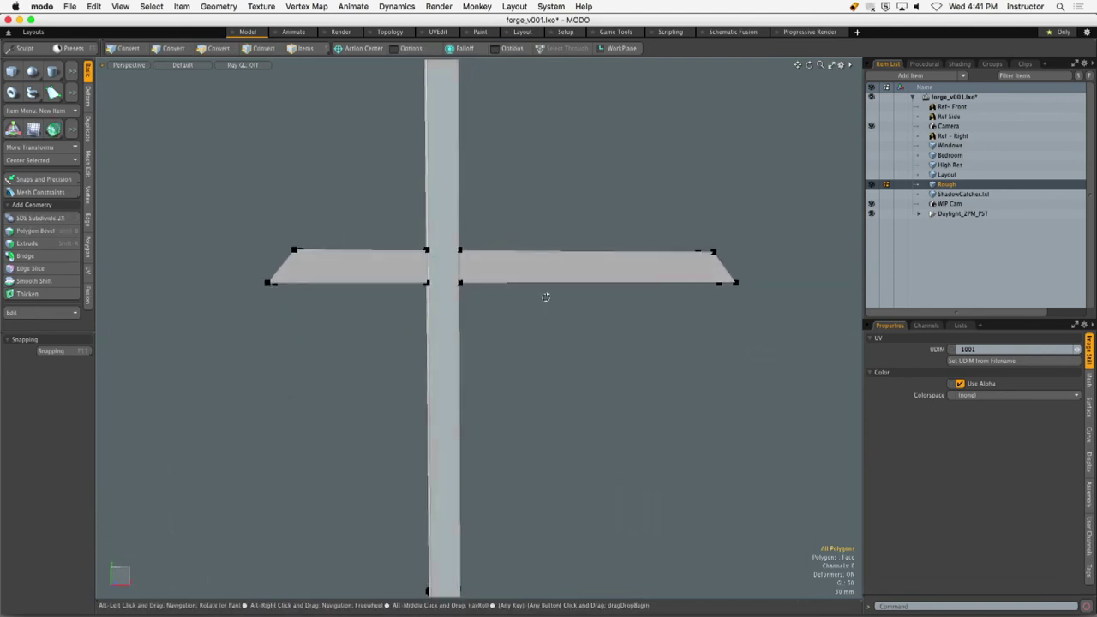
alt+drag(544, 299, 541, 229)
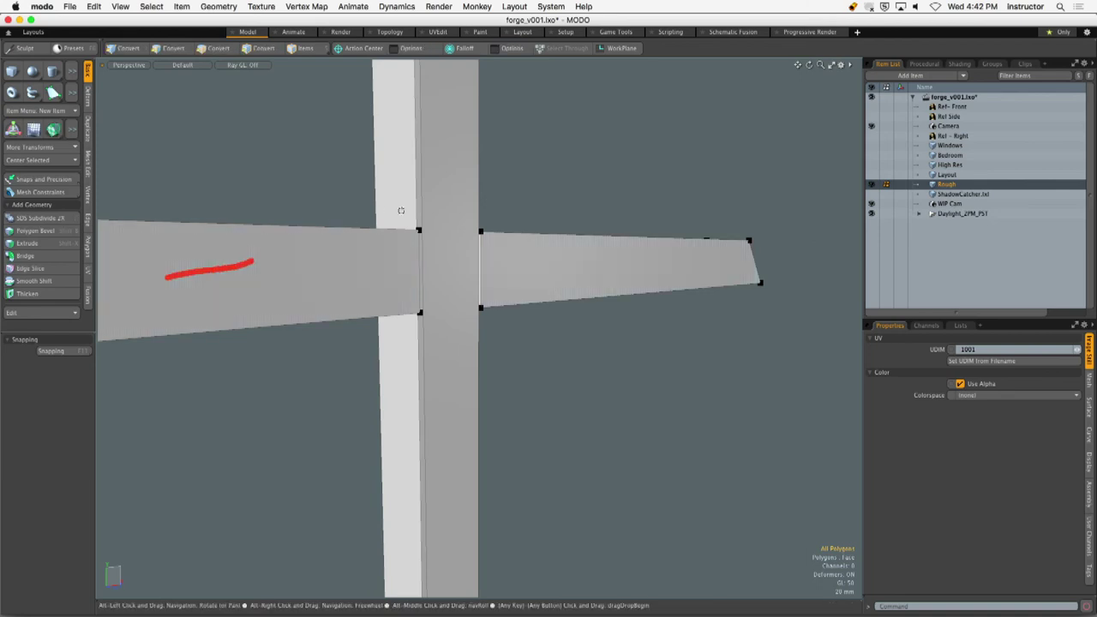
click(345, 245)
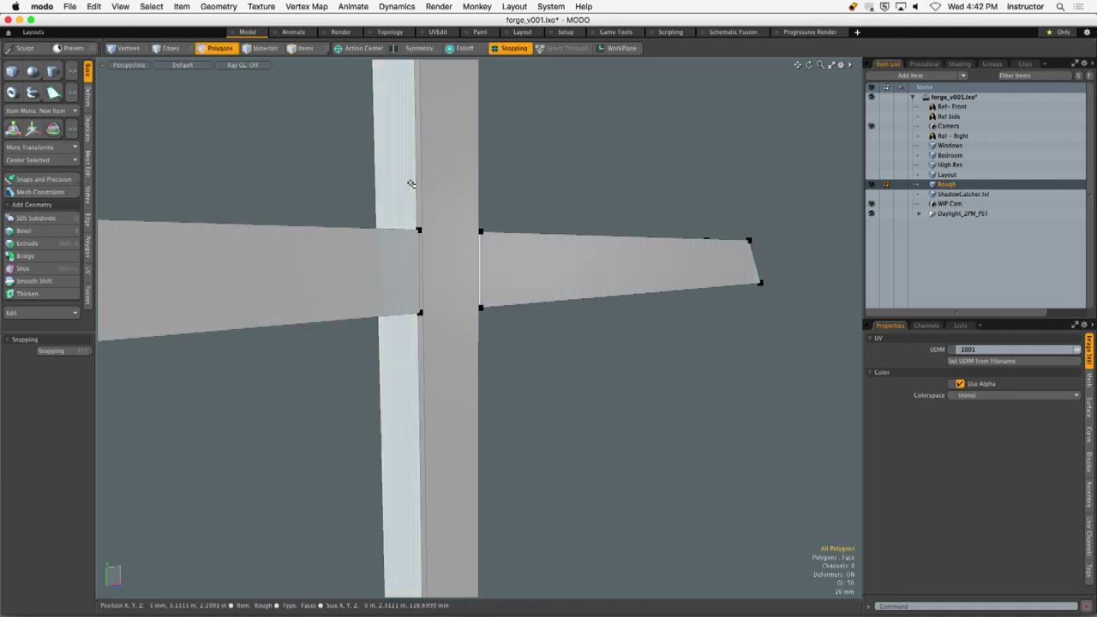
Inspect the central post and both crossbeam pieces as separate connected pieces, selecting them and clearing the selection again.
alt+drag(409, 181, 439, 268)
double_click(439, 268)
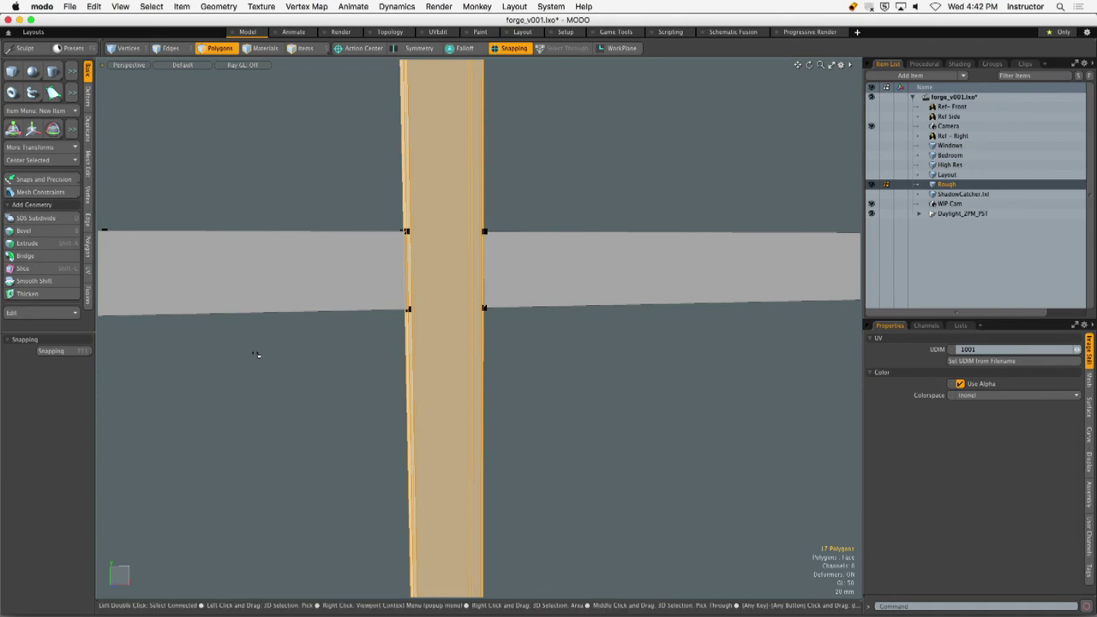
click(282, 196)
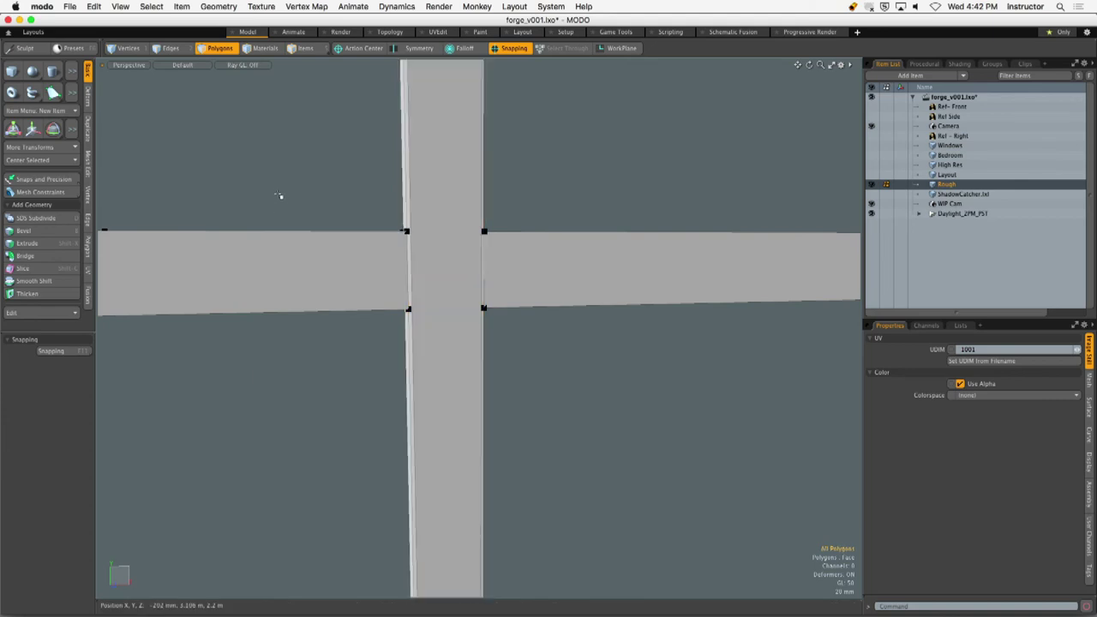
mouse_move(282, 196)
alt+mouse_down()
mouse_move(343, 221)
mouse_move(389, 262)
mouse_move(443, 267)
mouse_move(331, 321)
mouse_move(386, 306)
mouse_move(390, 399)
alt+mouse_up()
double_click(389, 263)
shift+double_click(443, 271)
click(332, 322)
key(x)
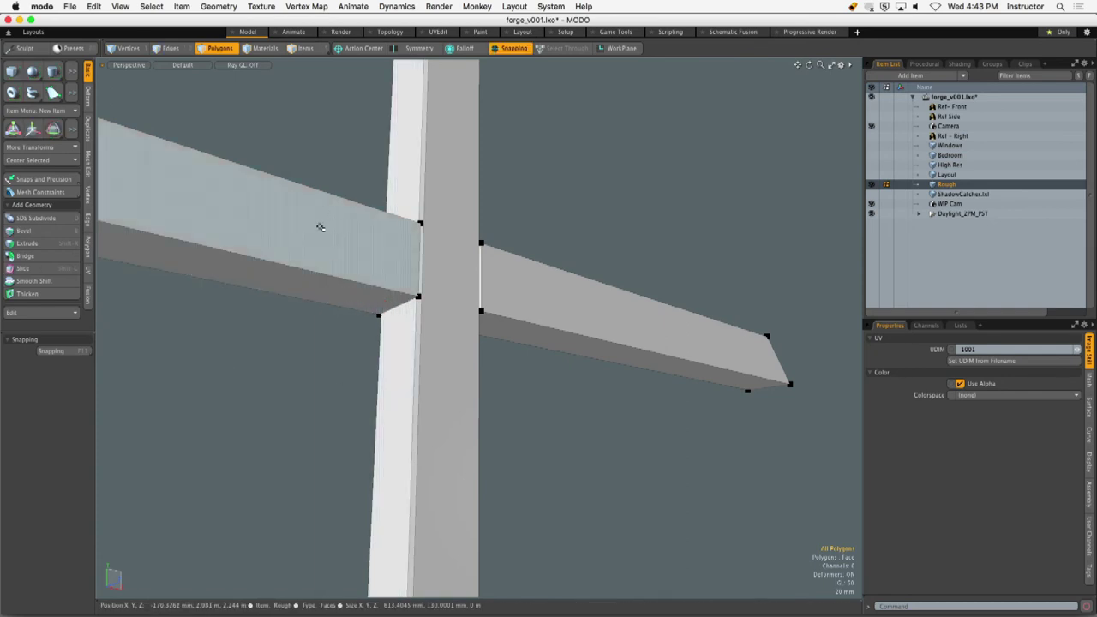
drag(280, 211, 419, 249)
drag(271, 244, 427, 277)
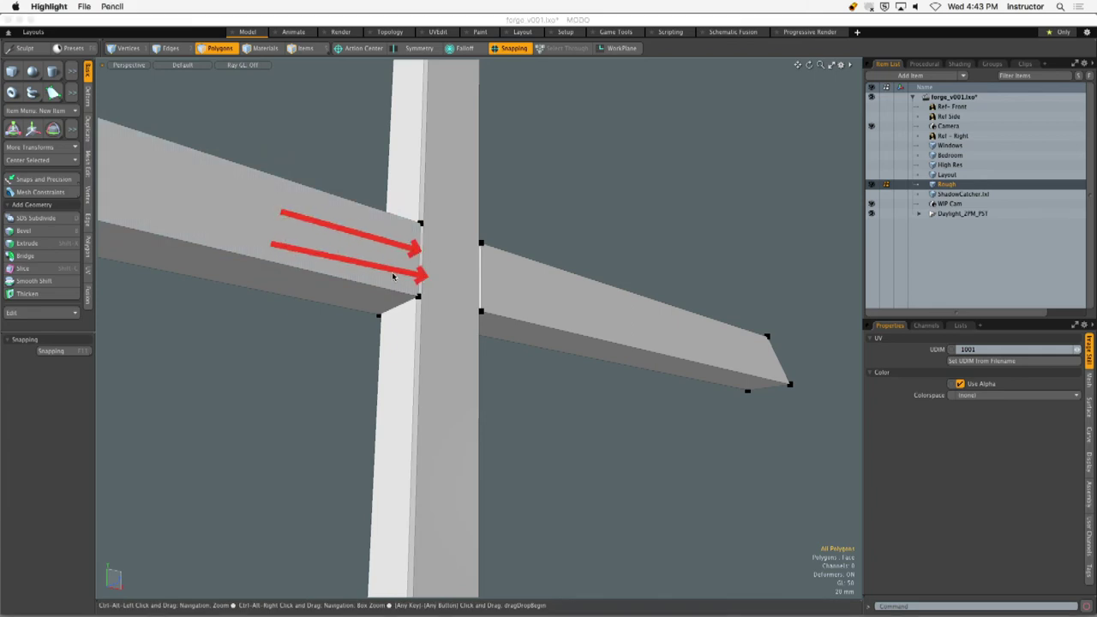
mouse_move(152, 208)
mouse_down()
mouse_move(191, 202)
mouse_move(351, 258)
mouse_up()
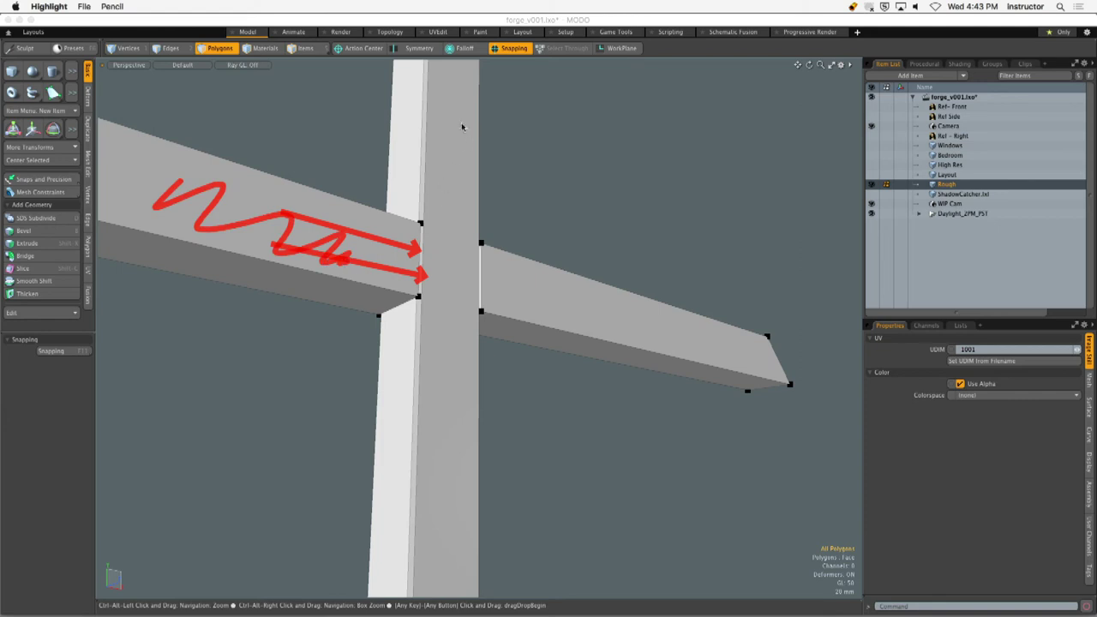
drag(443, 102, 448, 252)
drag(481, 121, 469, 288)
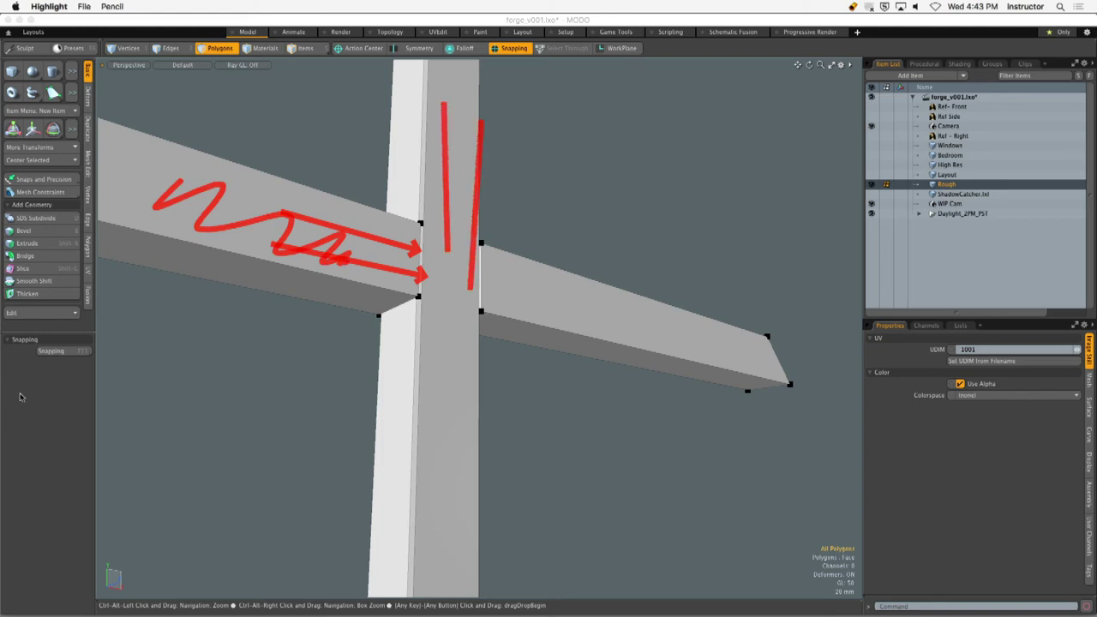
key(Escape)
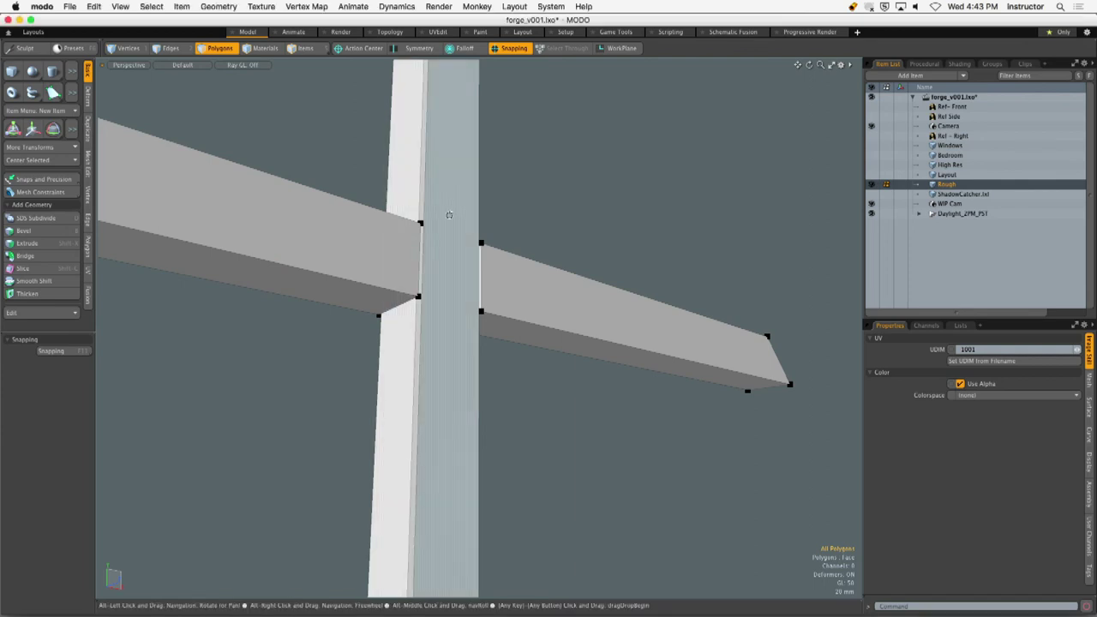
Examine the crossing of the post and crossbeam from above and the front, with the whole central post selected.
alt+drag(446, 257, 460, 274)
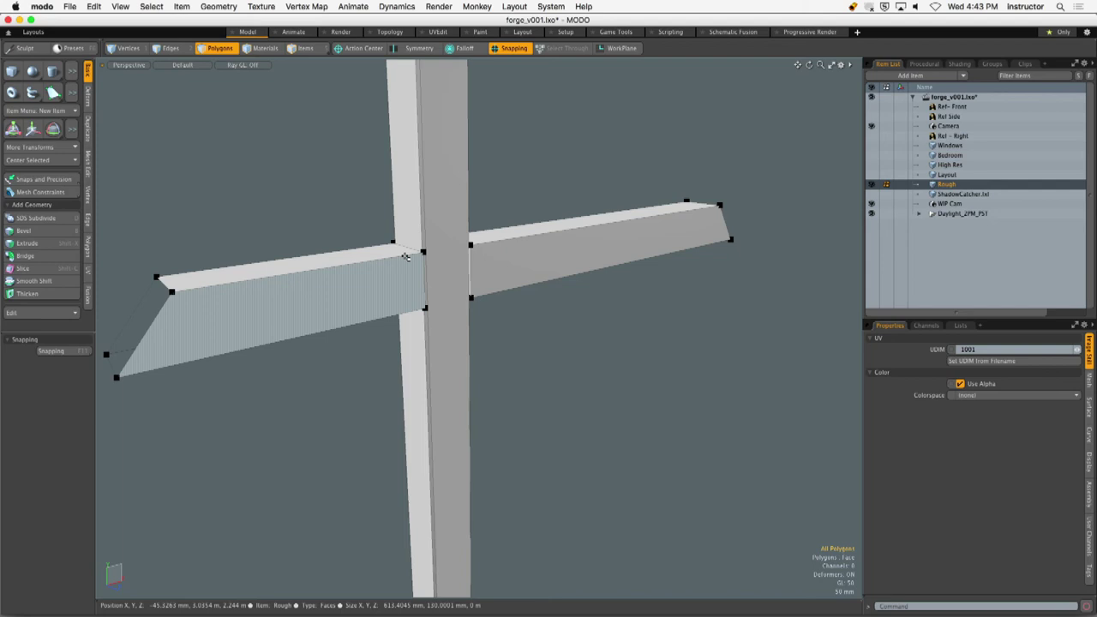
alt+drag(399, 198, 414, 168)
alt+shift+drag(414, 168, 340, 259)
click(370, 265)
double_click(447, 276)
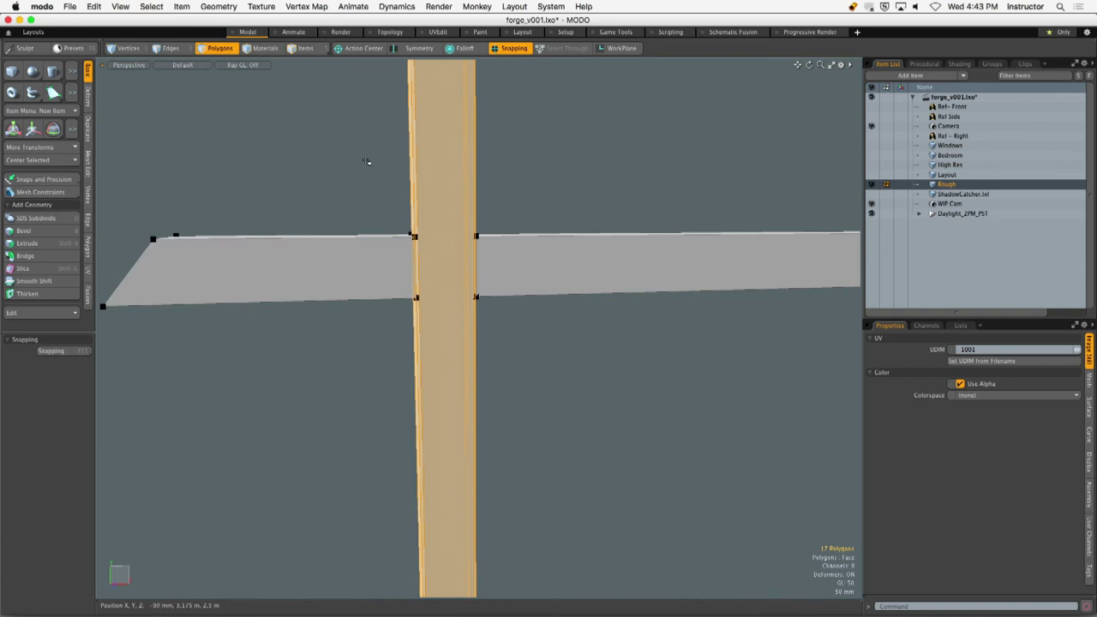
drag(350, 97, 357, 221)
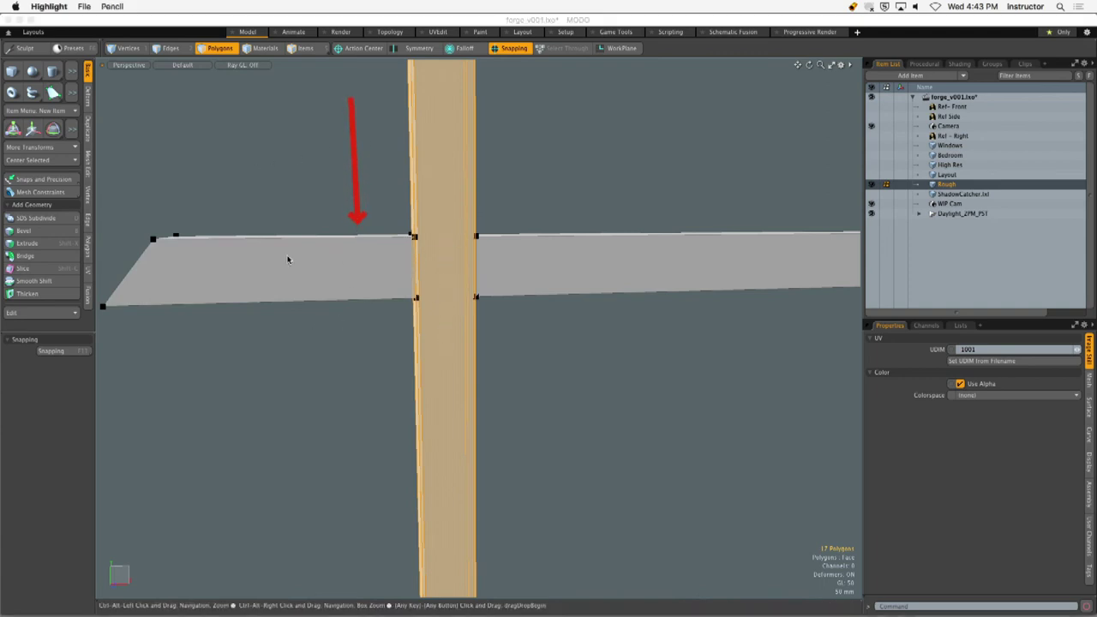
drag(443, 326, 444, 535)
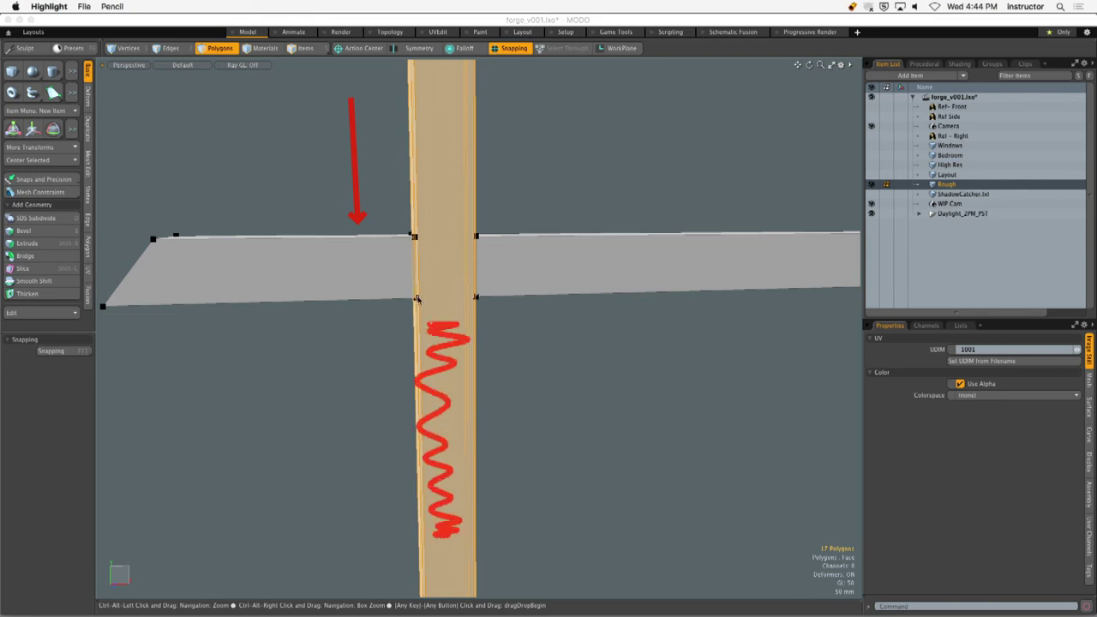
drag(410, 296, 479, 297)
drag(402, 235, 485, 234)
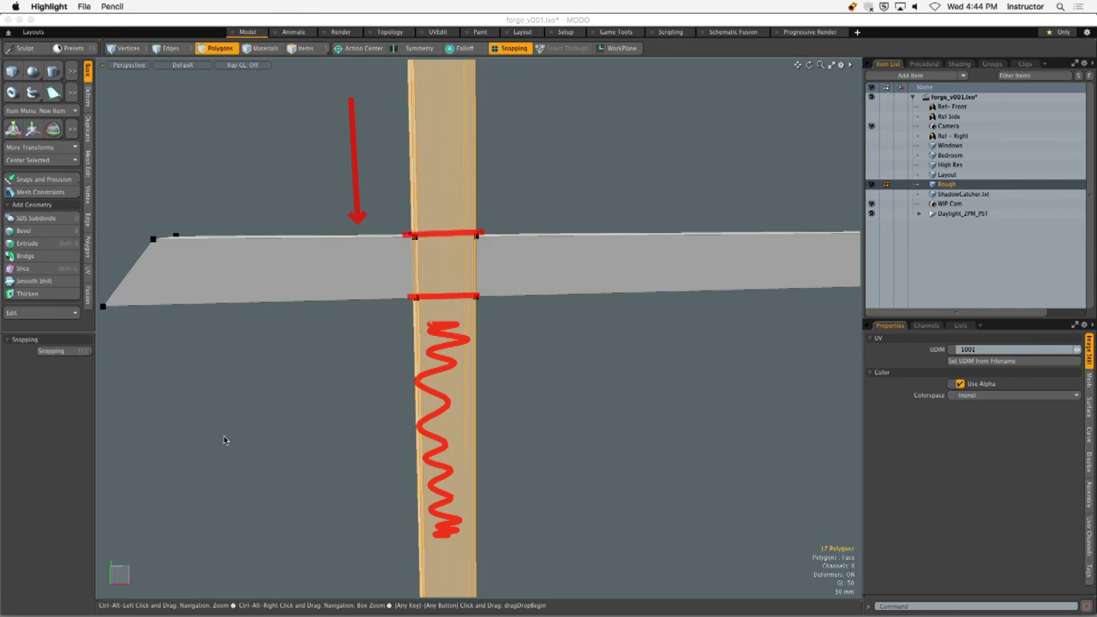
key(Escape)
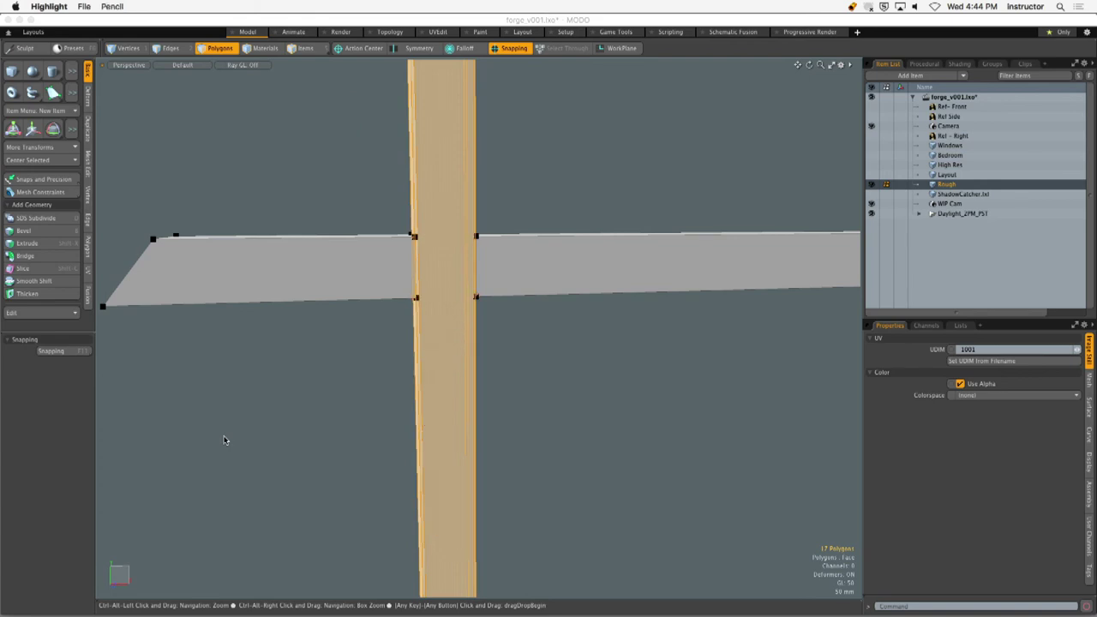
alt+drag(490, 226, 343, 335)
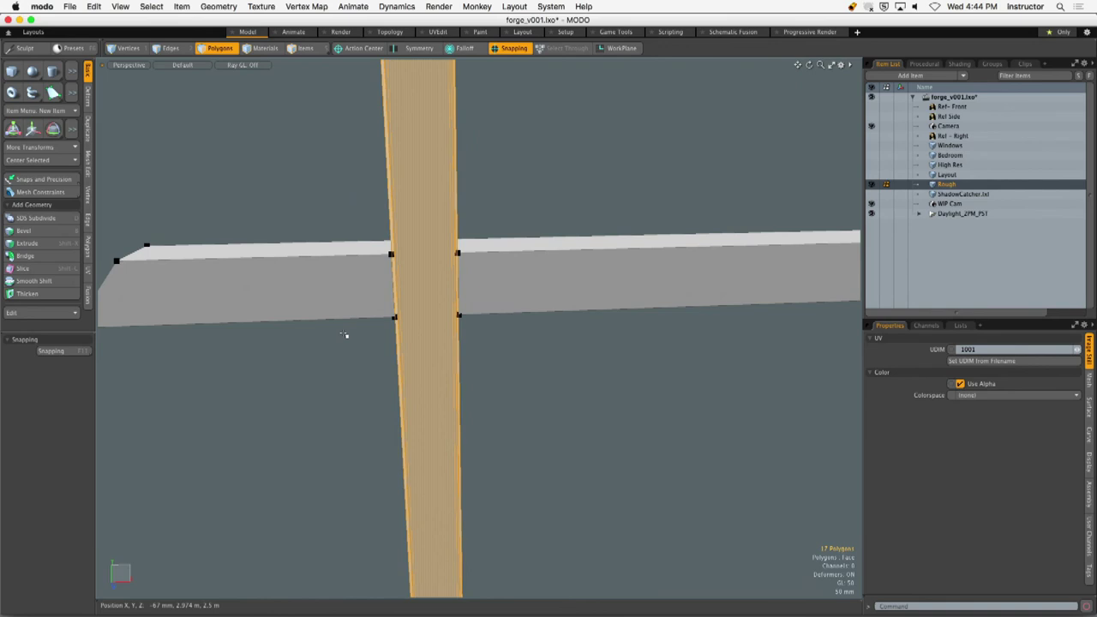
click(555, 238)
alt+drag(470, 231, 508, 205)
click(521, 207)
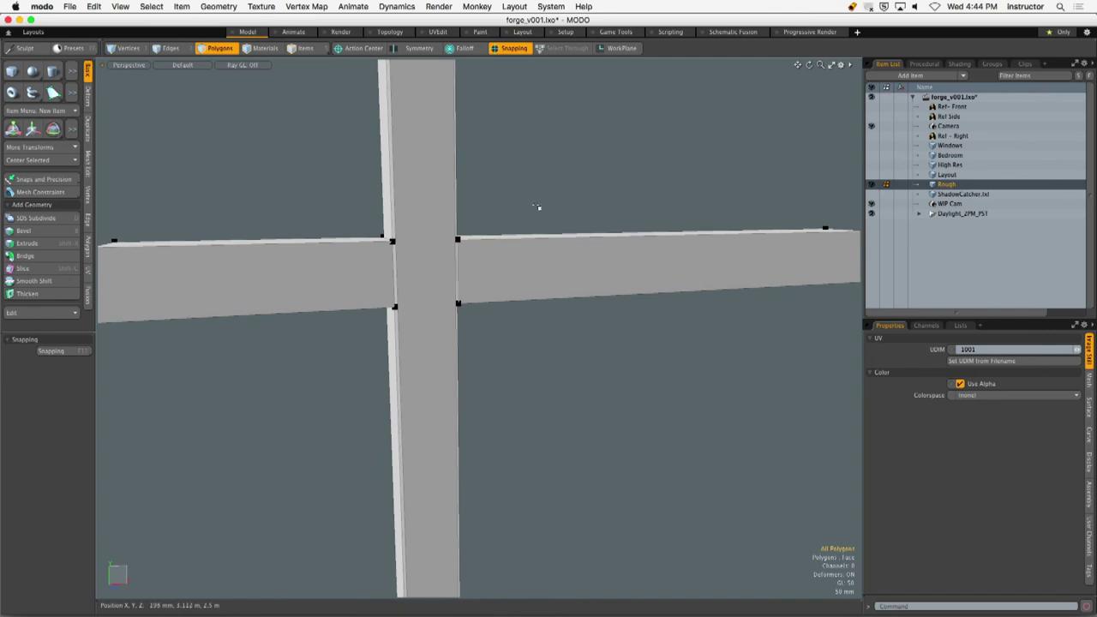
In the front view, slice the central post horizontally with snapping, level with the crossbeam's upper and lower edges.
key(ctrl+space)
alt+shift+drag(476, 252, 565, 275)
scroll(492, 255, up, 6)
click(488, 274)
double_click(461, 304)
scroll(461, 310, down, 3)
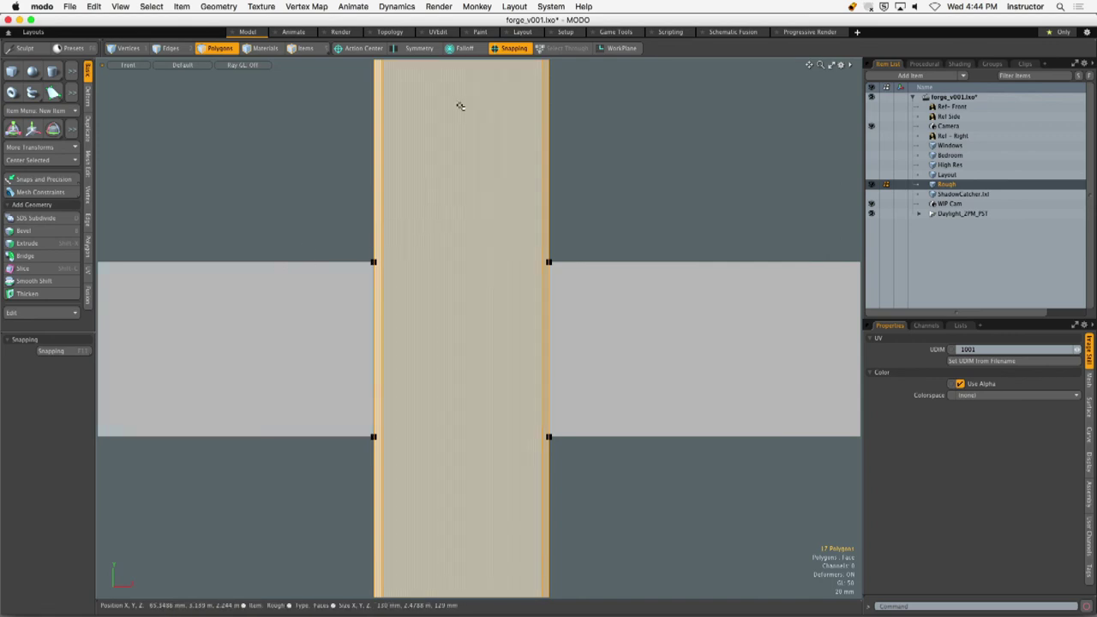
click(56, 348)
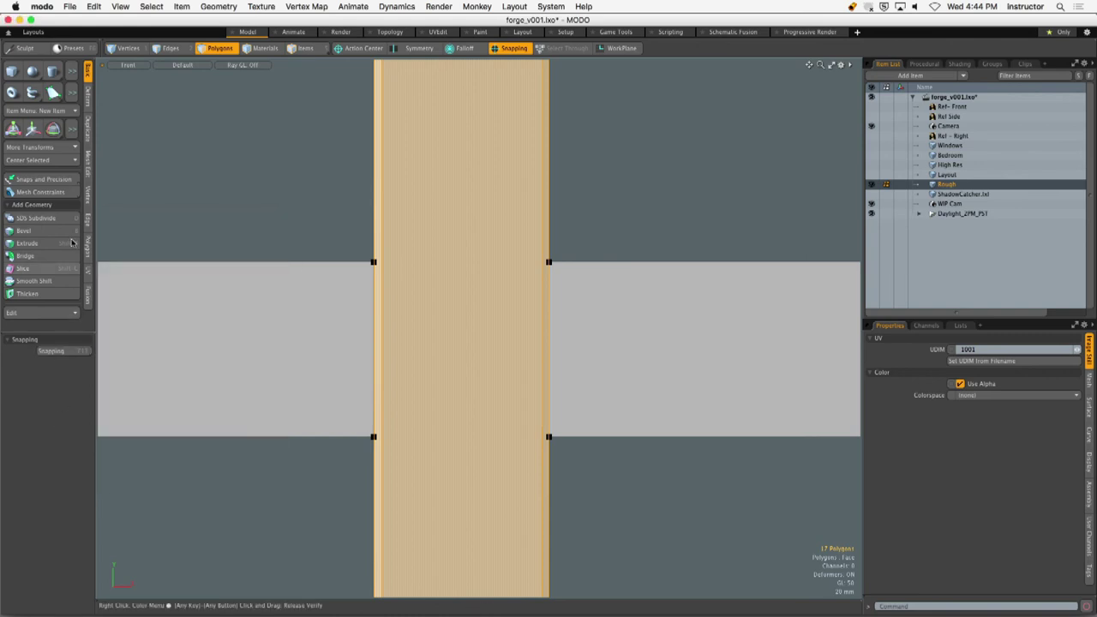
click(23, 269)
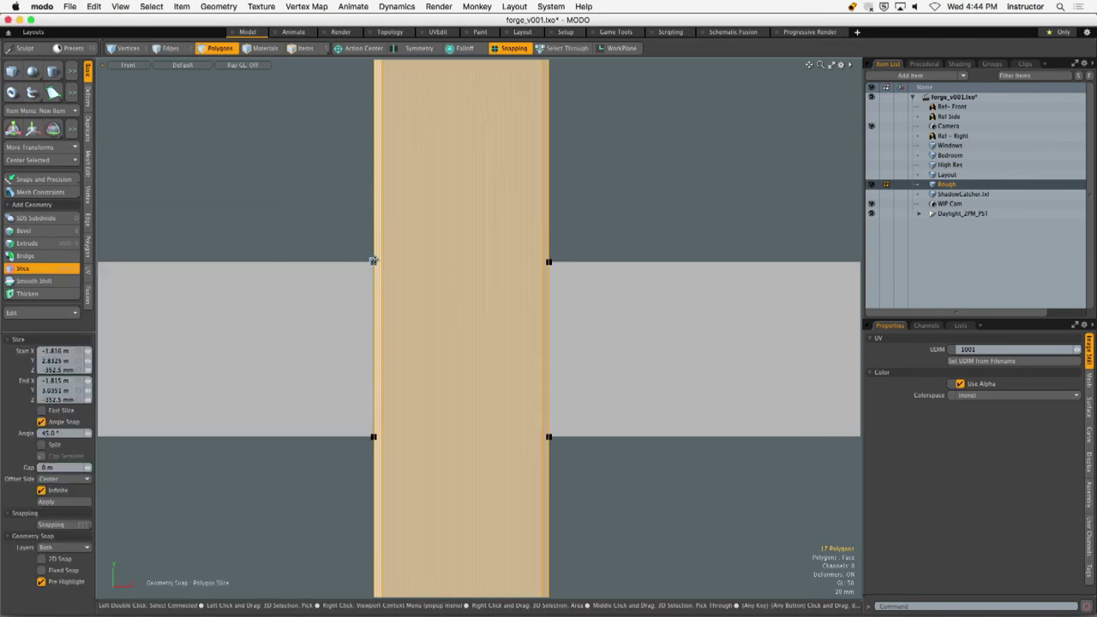
drag(373, 261, 385, 260)
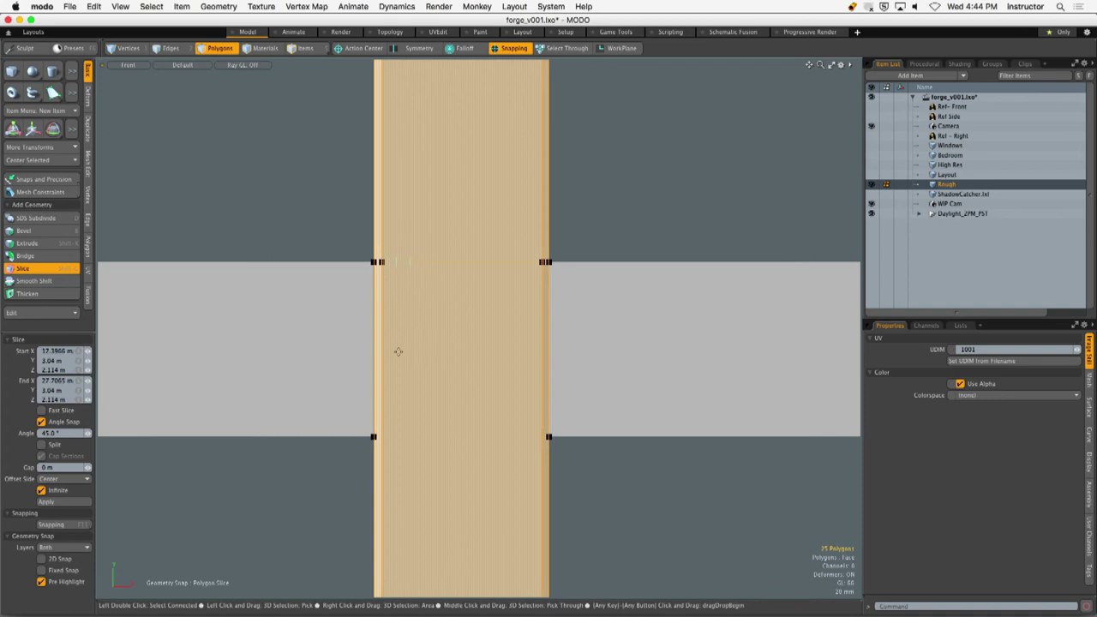
drag(375, 437, 385, 436)
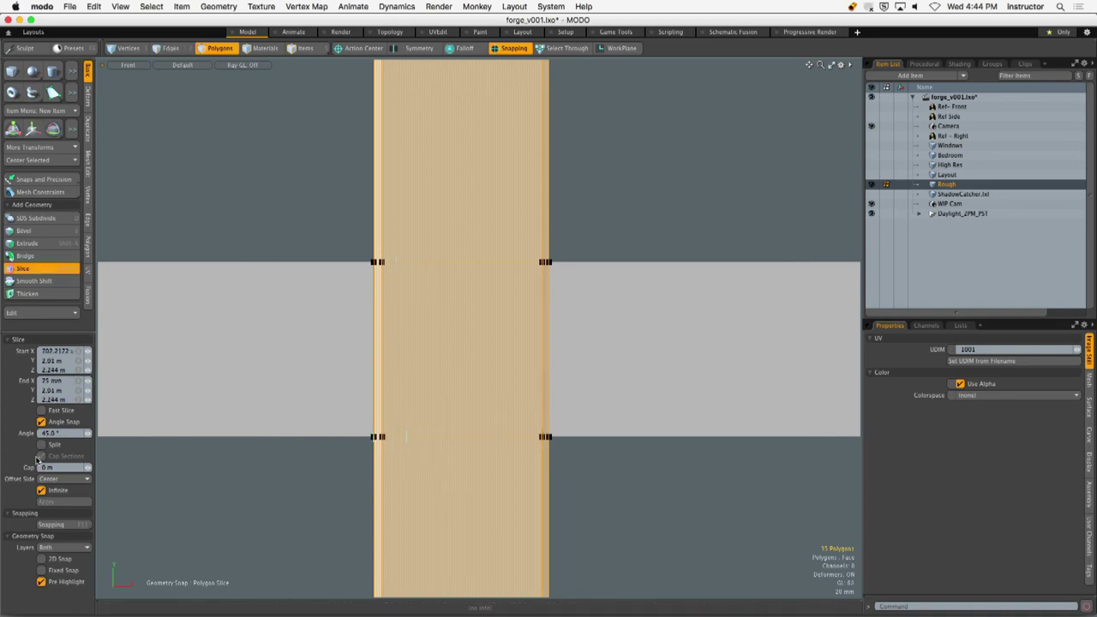
key(space)
Delete the section of the central post between the two slices, leaving an opening between the crossbeam pieces.
key(ctrl+space)
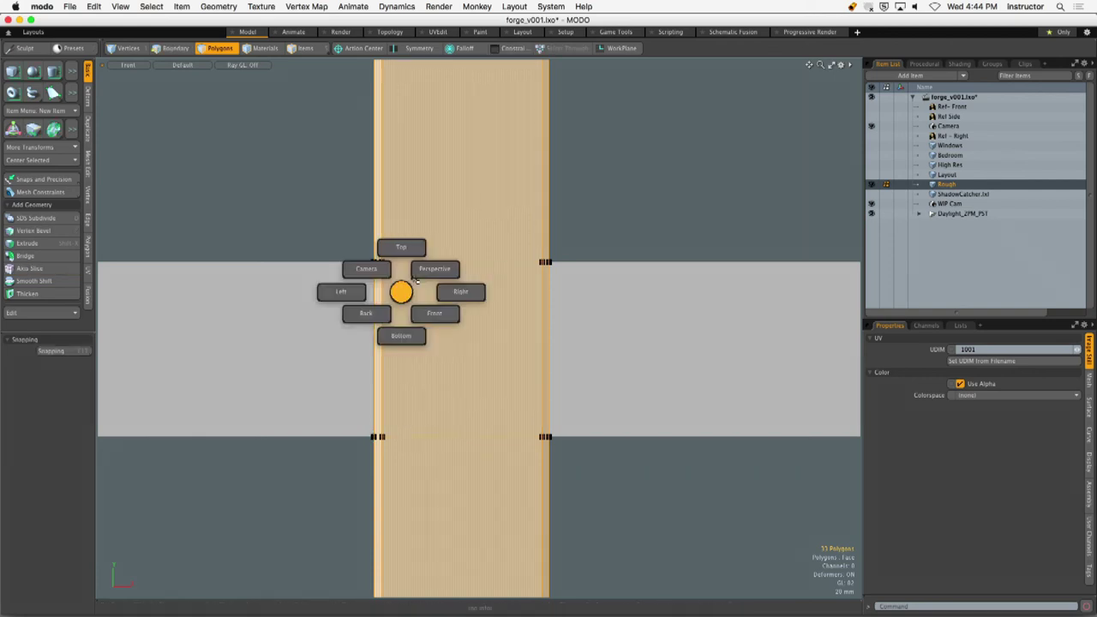
click(436, 269)
key(1)
key(space)
key(space)
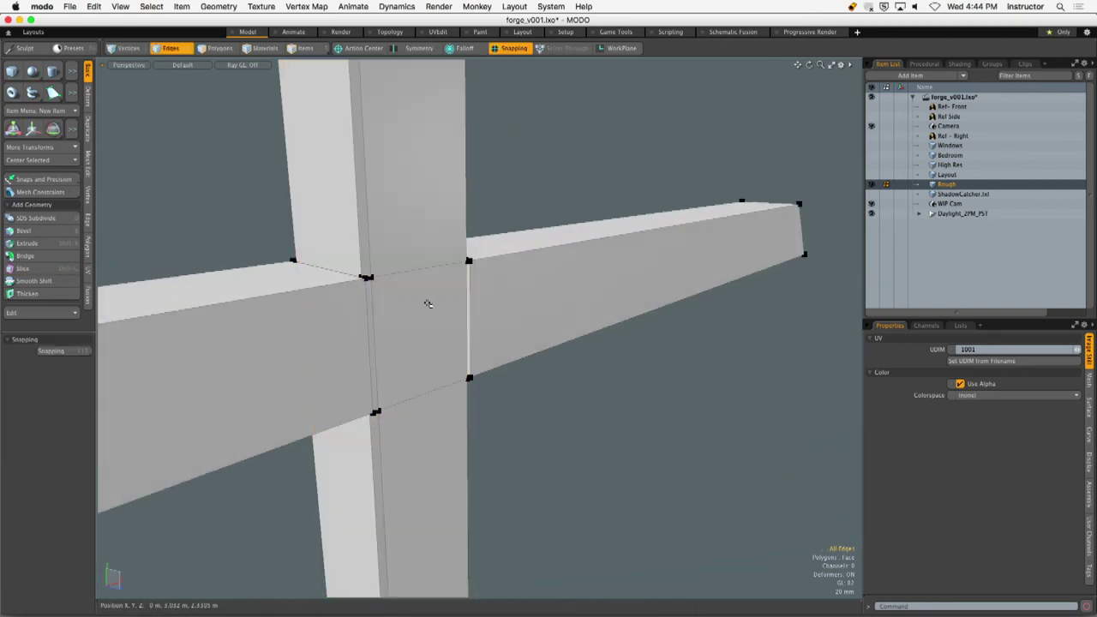
key(shift+h)
click(496, 213)
alt+drag(471, 301, 457, 342)
key(Delete)
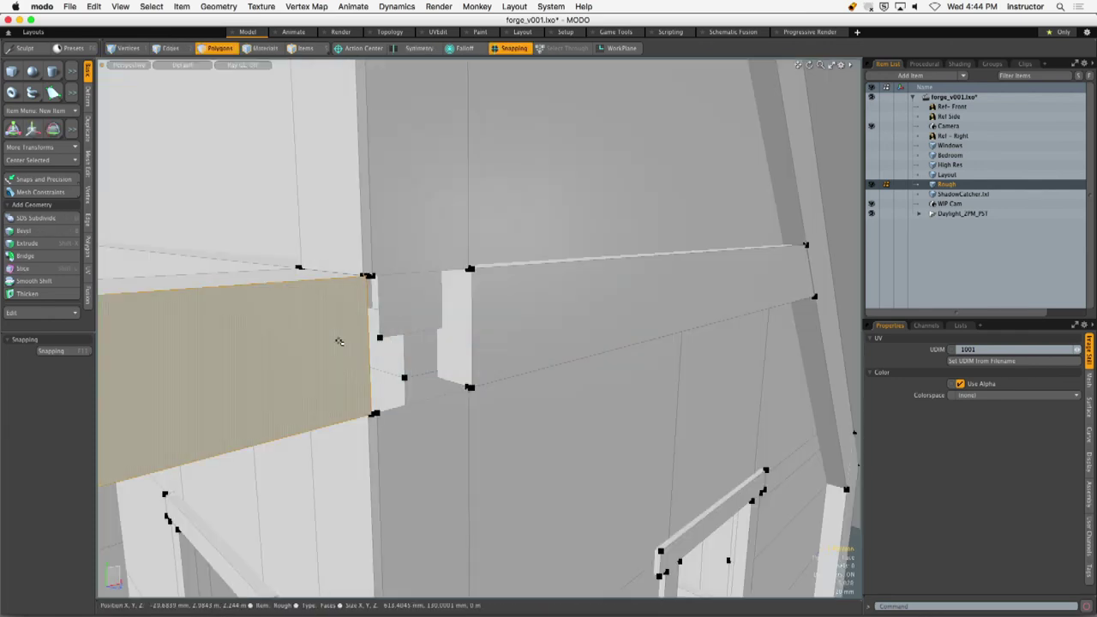
Select both crossbeam pieces and the upper and lower post pieces, and hide all other polygons.
click(338, 343)
shift+click(388, 245)
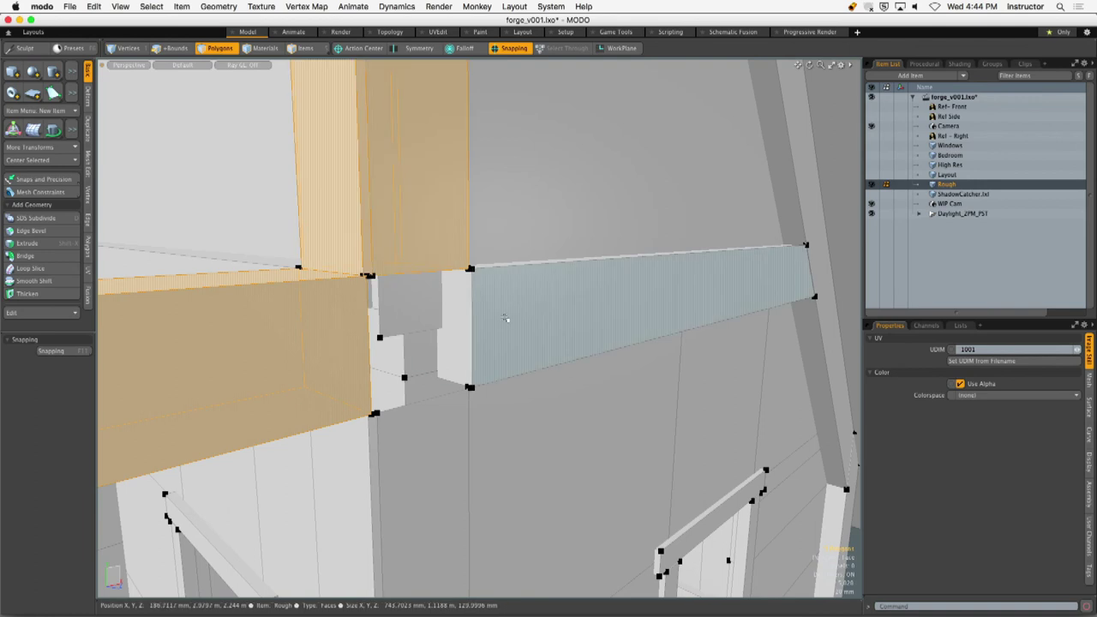
shift+click(505, 317)
shift+click(436, 420)
key(shift+h)
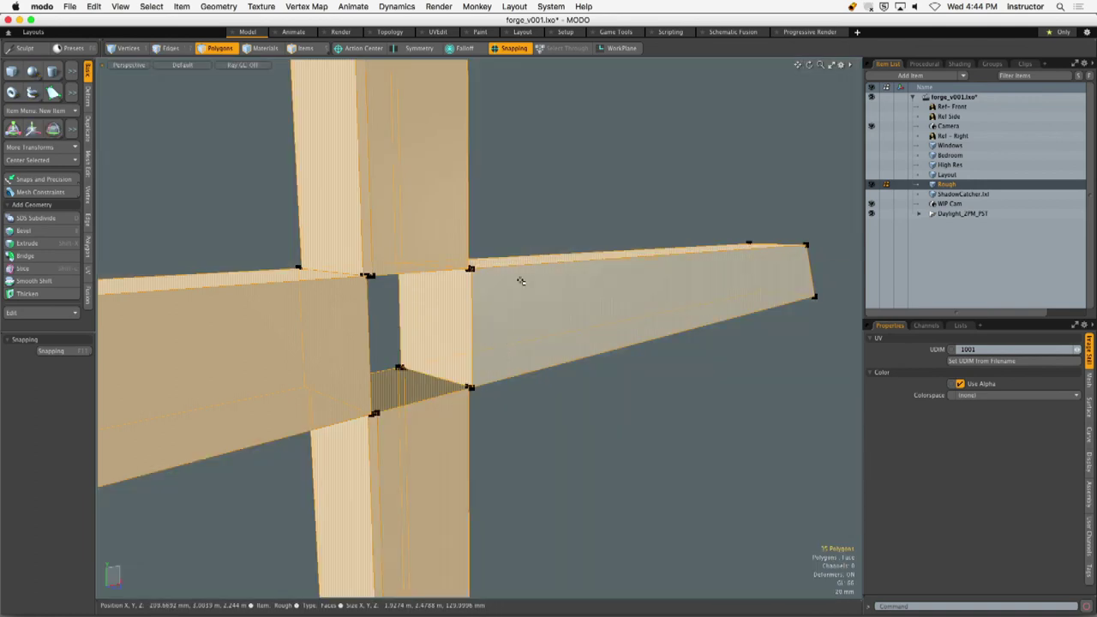
Delete the end-cap polygons of both crossbeam pieces that face each other across the opening.
key(Escape)
alt+drag(519, 279, 522, 383)
click(428, 337)
shift+click(478, 354)
key(Delete)
Bridge the open border edges of the two crossbeam pieces across the gap with one segment.
key(2)
double_click(390, 381)
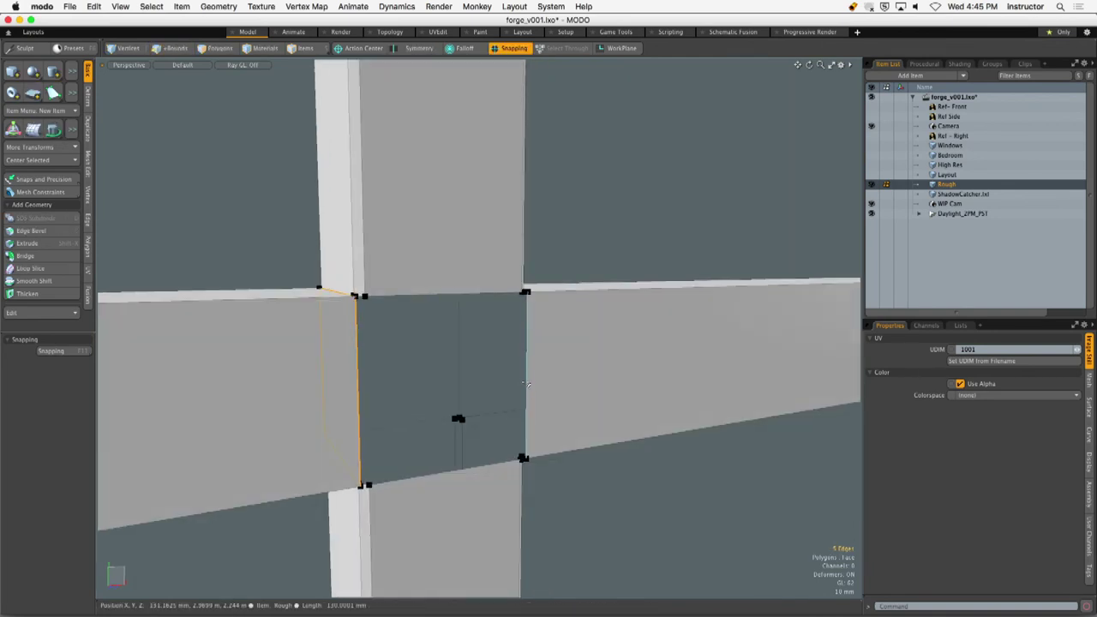
shift+double_click(522, 383)
click(44, 255)
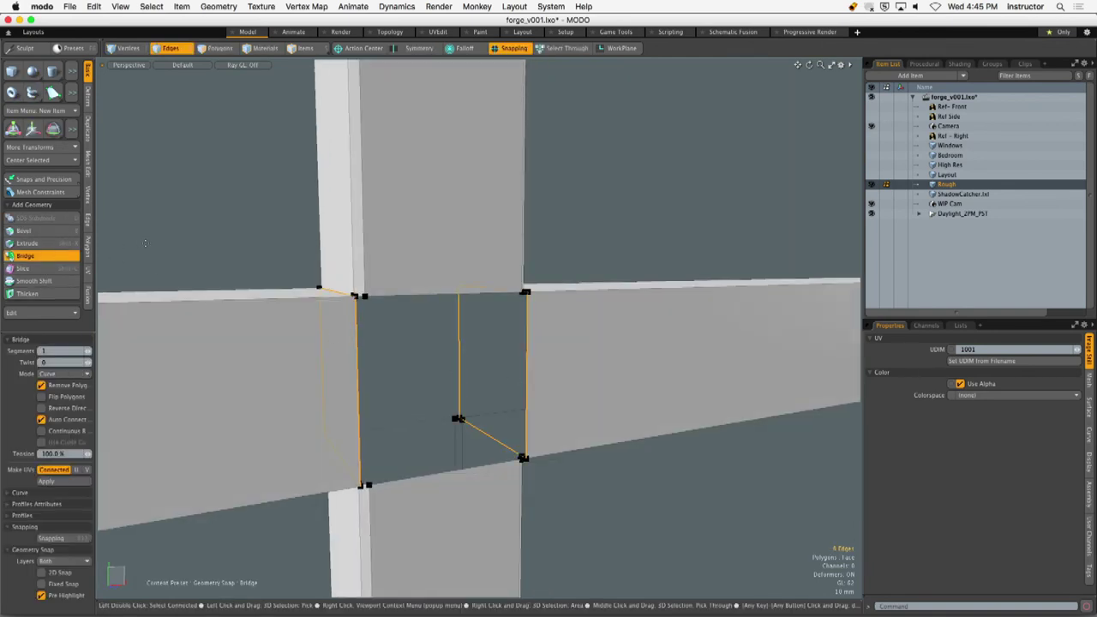
key(space)
Remove the two vertical edge loops at the ends of the bridged section to make the crossbeam one continuous piece.
click(361, 349)
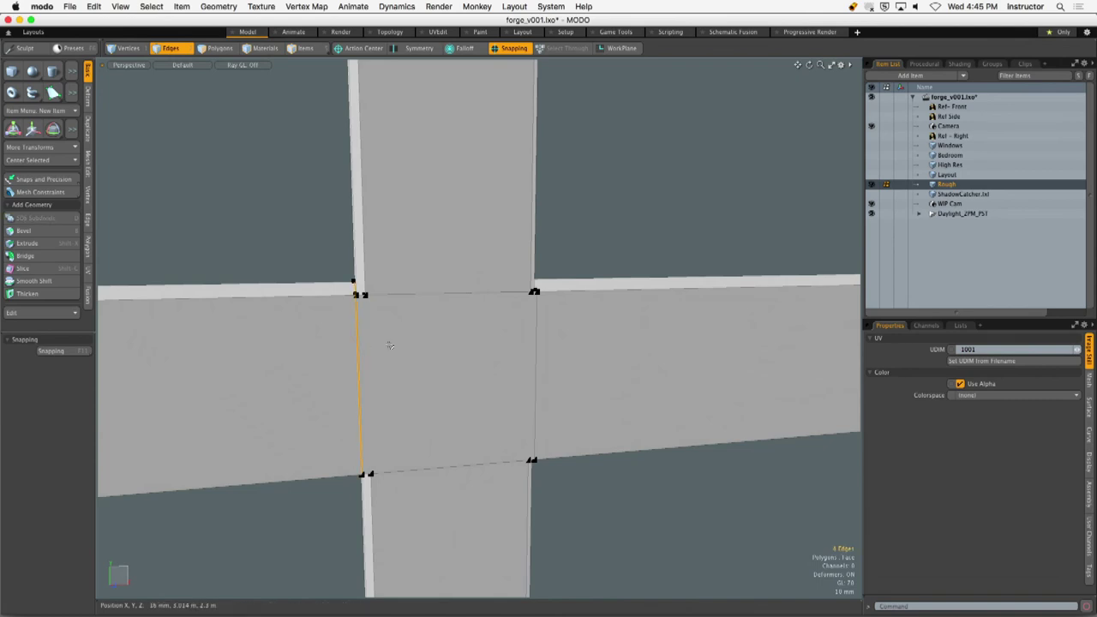
shift+click(536, 342)
key(BackSpace)
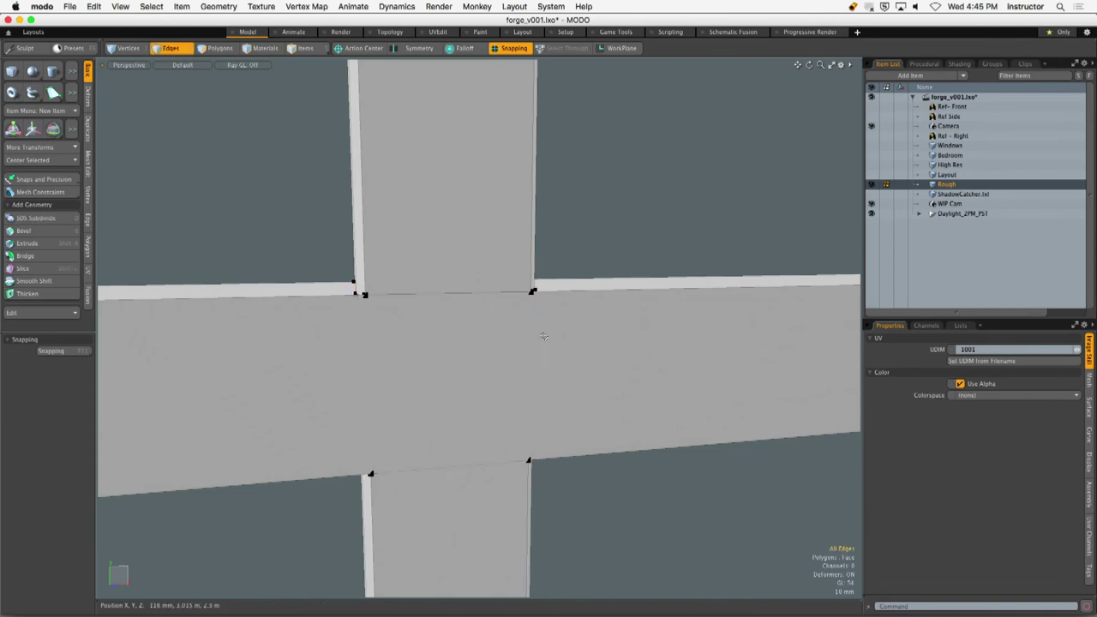
alt+drag(577, 219, 514, 309)
middle_drag(514, 291, 472, 315)
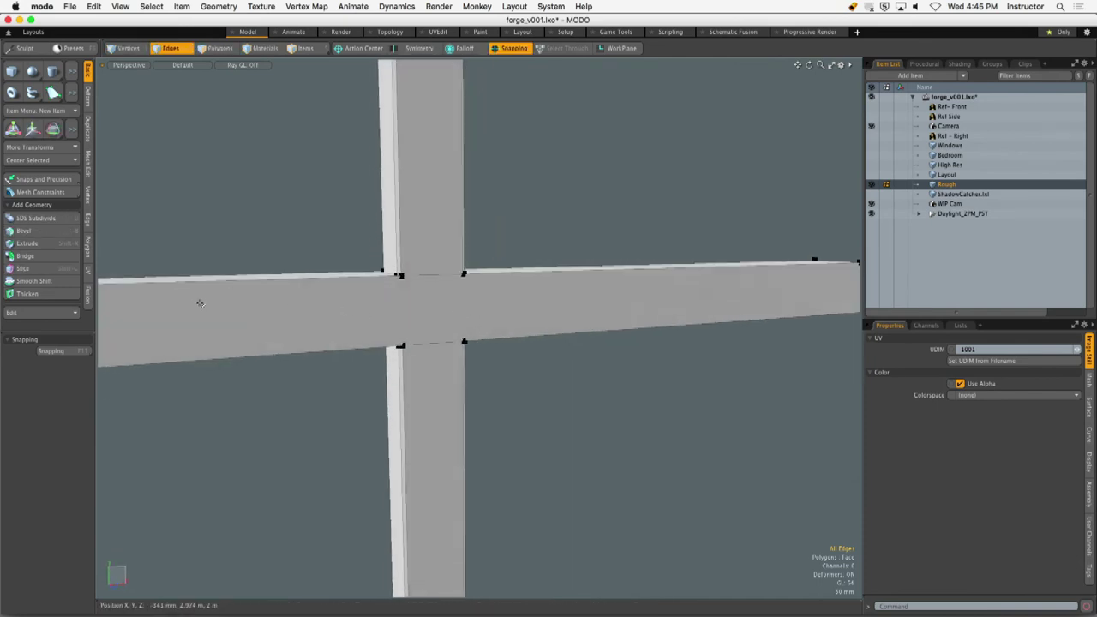
key(ctrl+shift+h)
mouse_move(137, 305)
mouse_down()
mouse_move(778, 297)
mouse_move(840, 278)
mouse_up()
drag(154, 332, 793, 297)
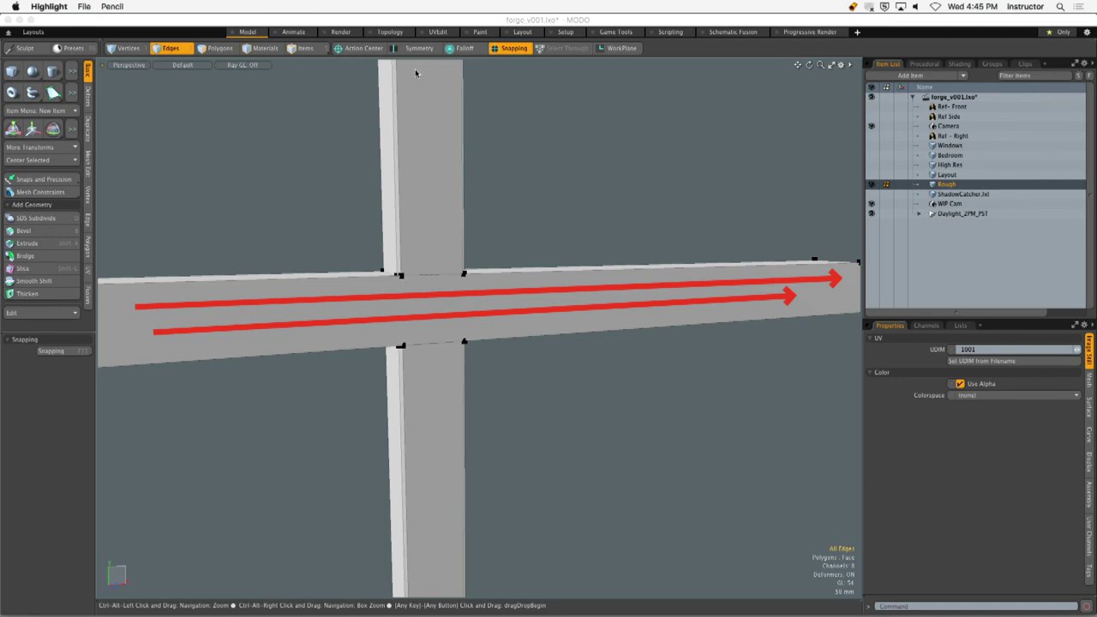
drag(415, 83, 419, 257)
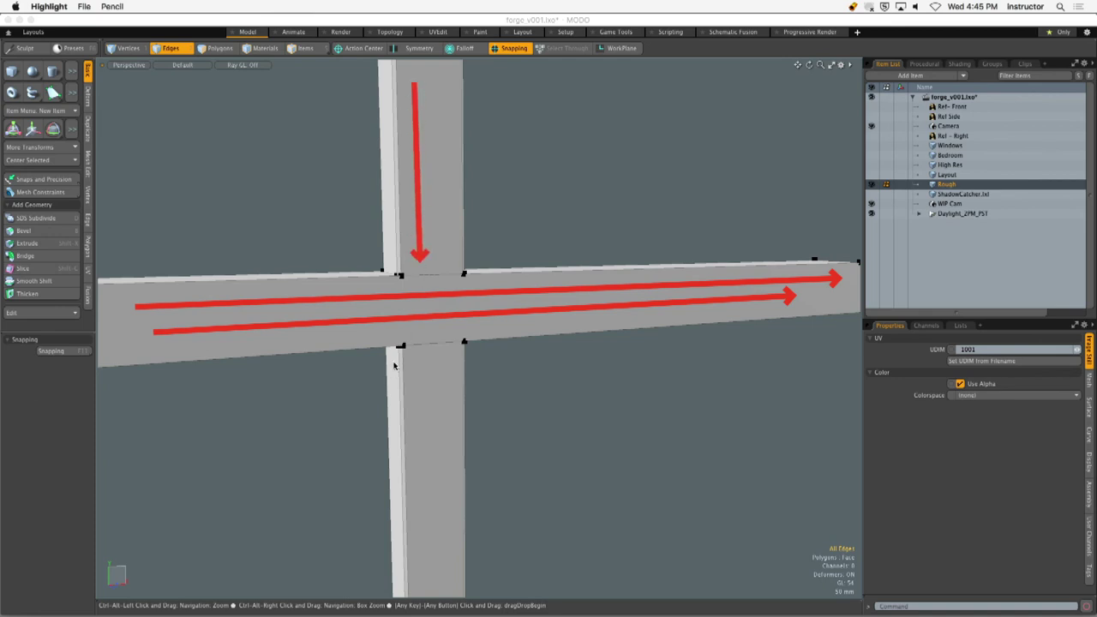
mouse_move(159, 298)
mouse_down()
mouse_move(291, 319)
mouse_move(429, 300)
mouse_move(691, 303)
mouse_move(786, 277)
mouse_up()
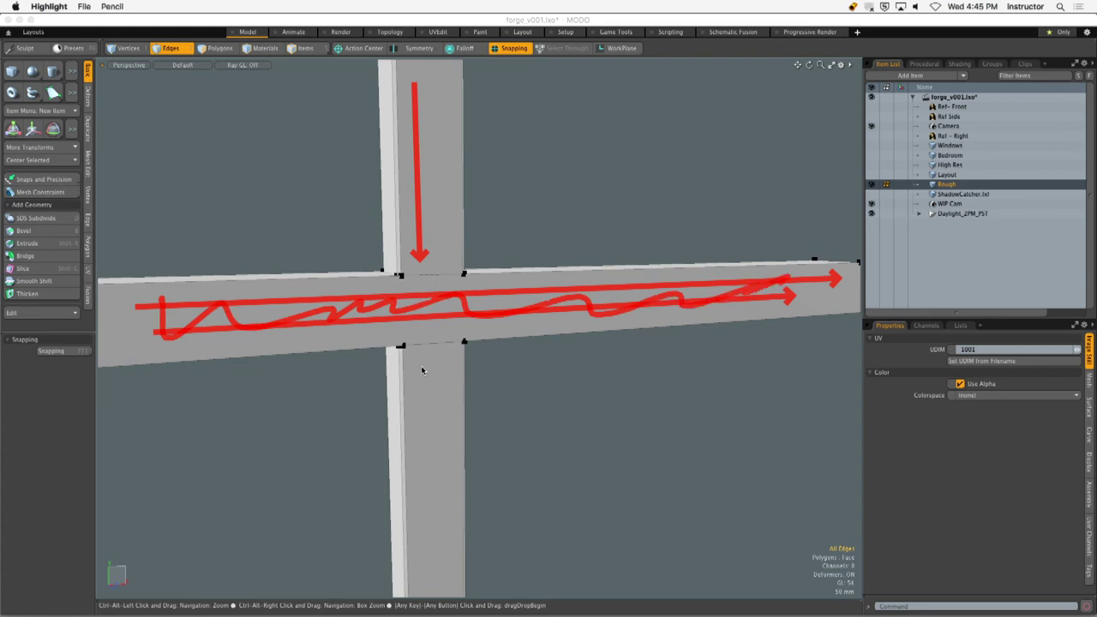
drag(426, 358, 438, 561)
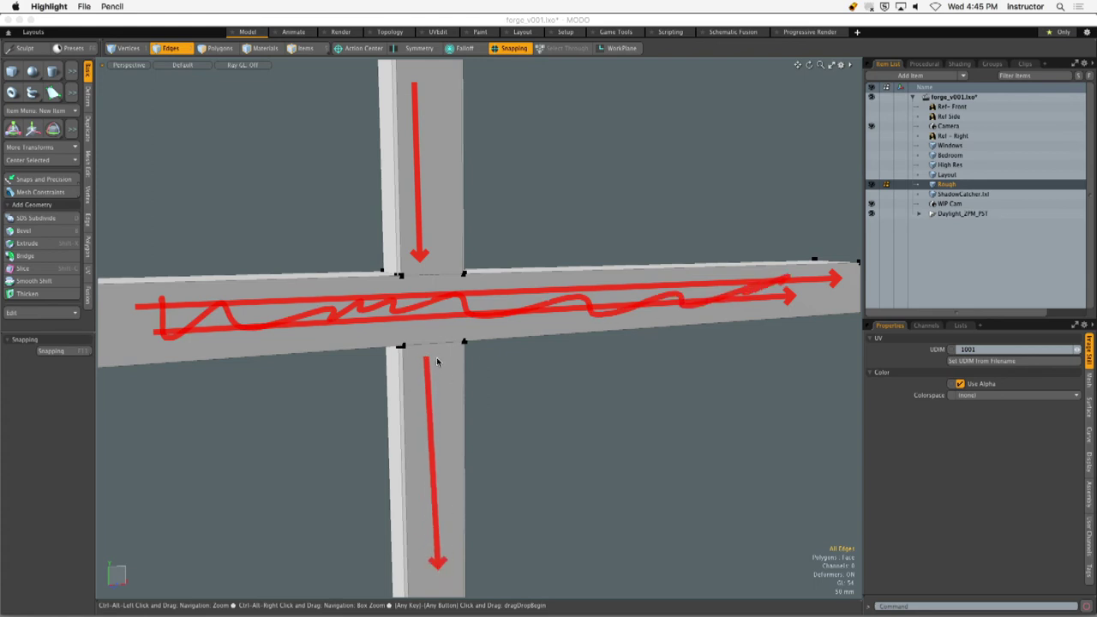
drag(436, 360, 438, 562)
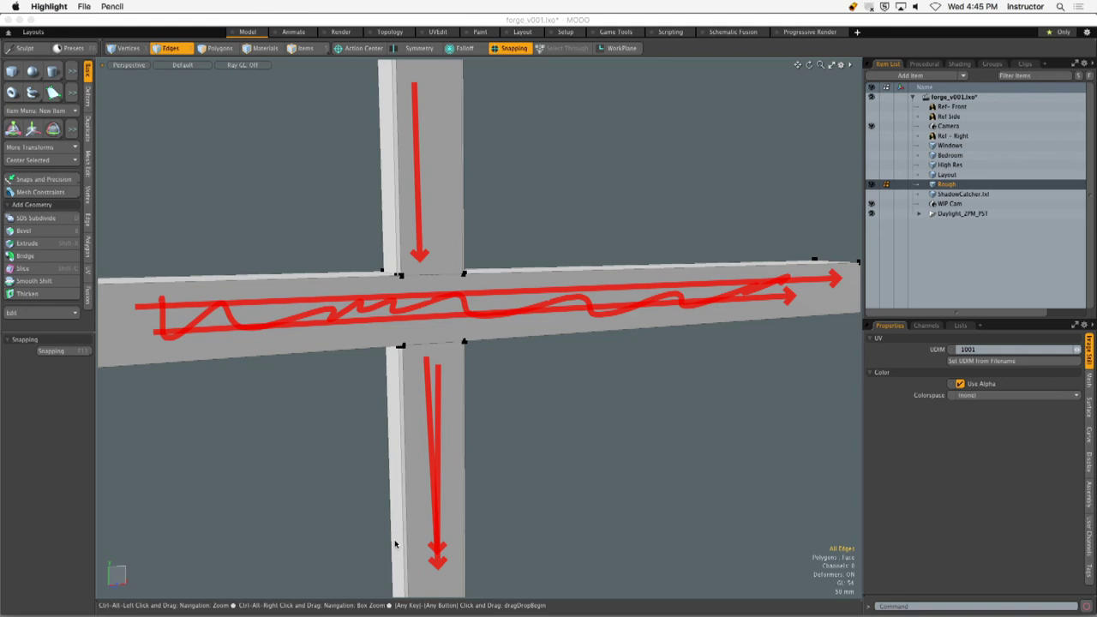
Unhide all polygons, select the crossbeam and the sloping gable beam it meets, and hide everything else.
key(Delete)
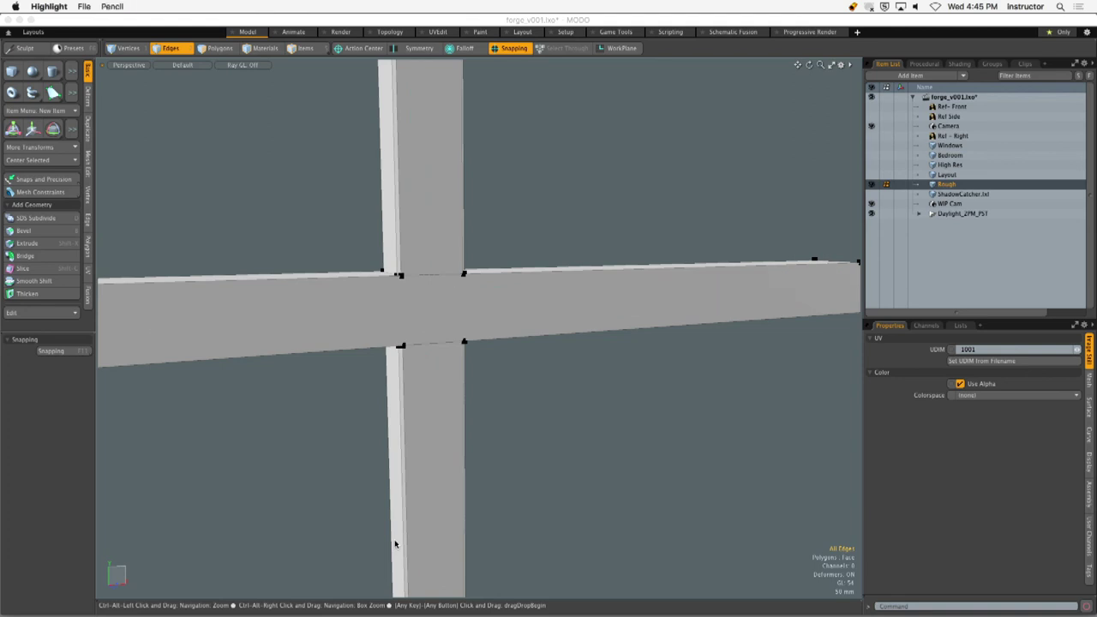
alt+drag(426, 265, 461, 272)
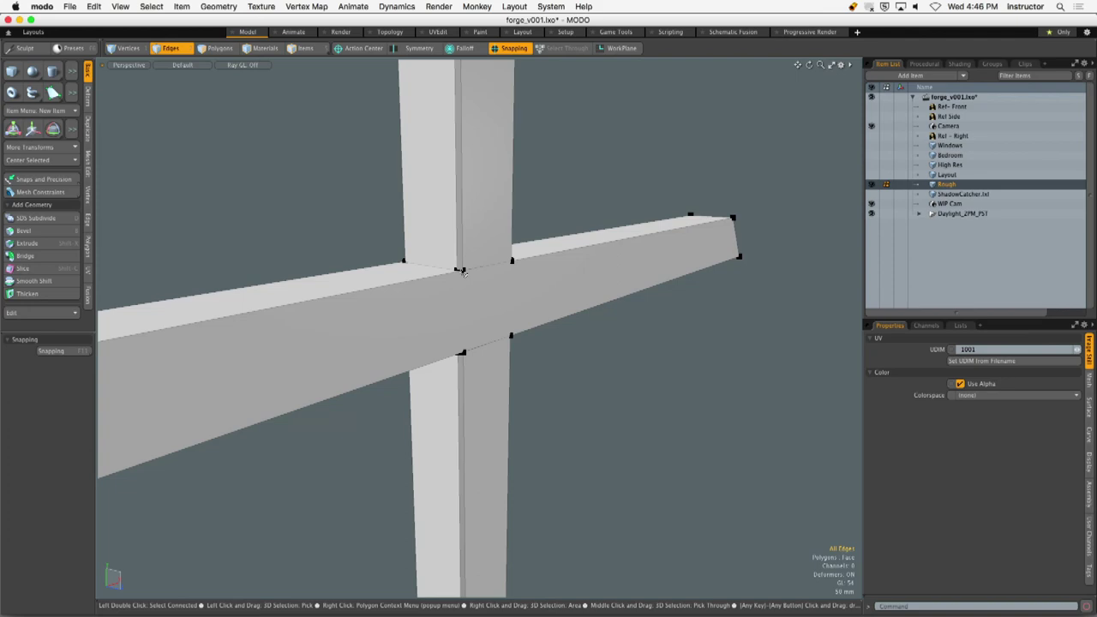
key(u)
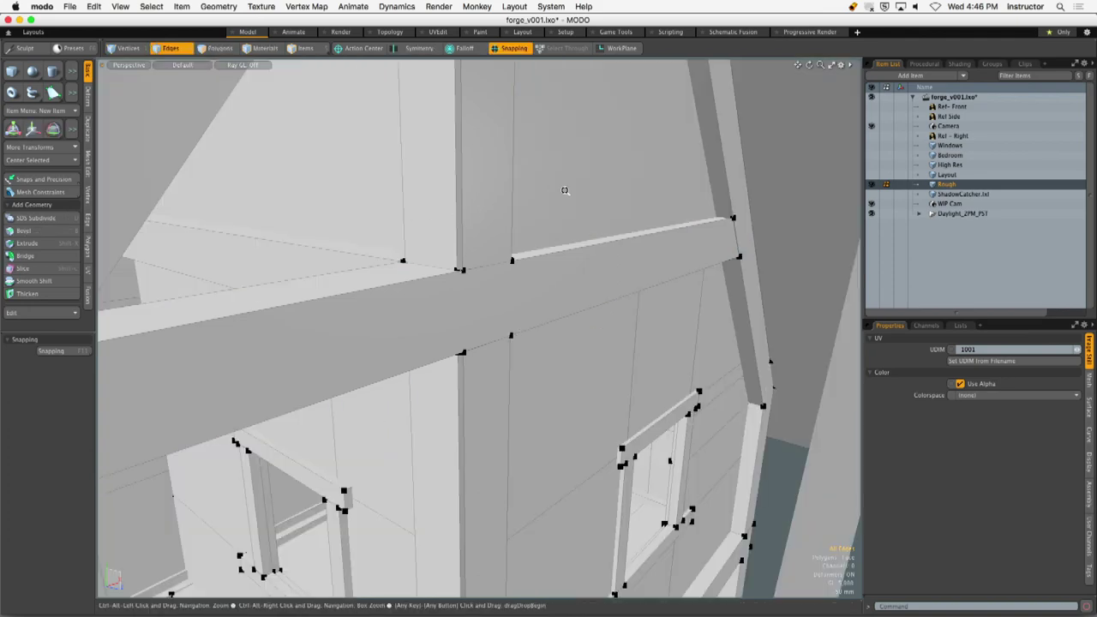
alt+drag(566, 191, 352, 210)
scroll(627, 228, up, 3)
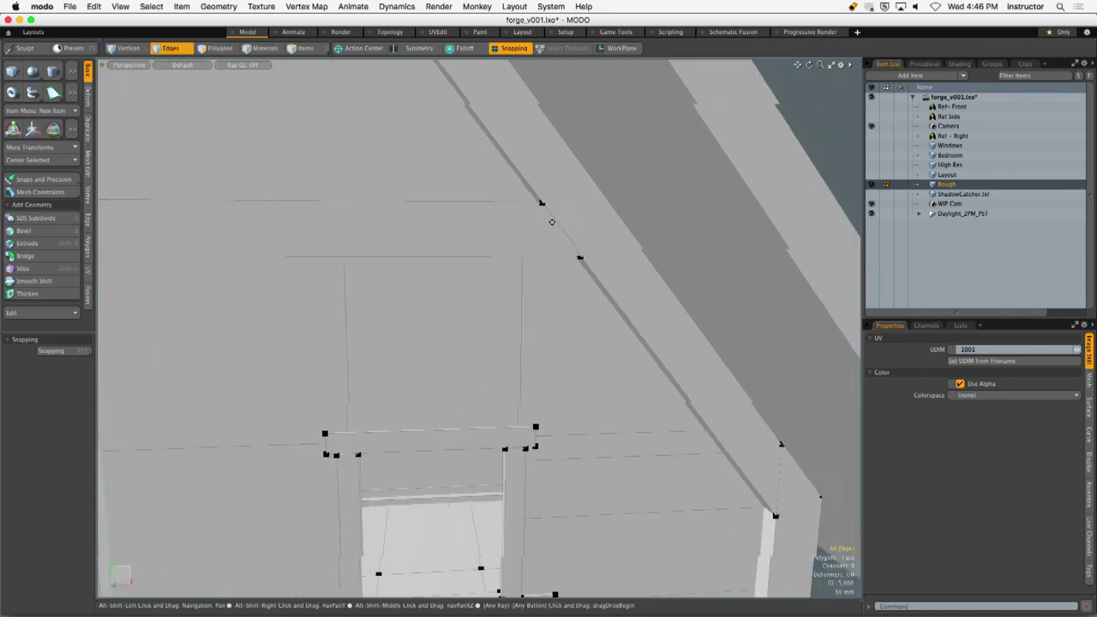
scroll(553, 224, down, 2)
alt+drag(553, 224, 595, 232)
key(3)
double_click(545, 233)
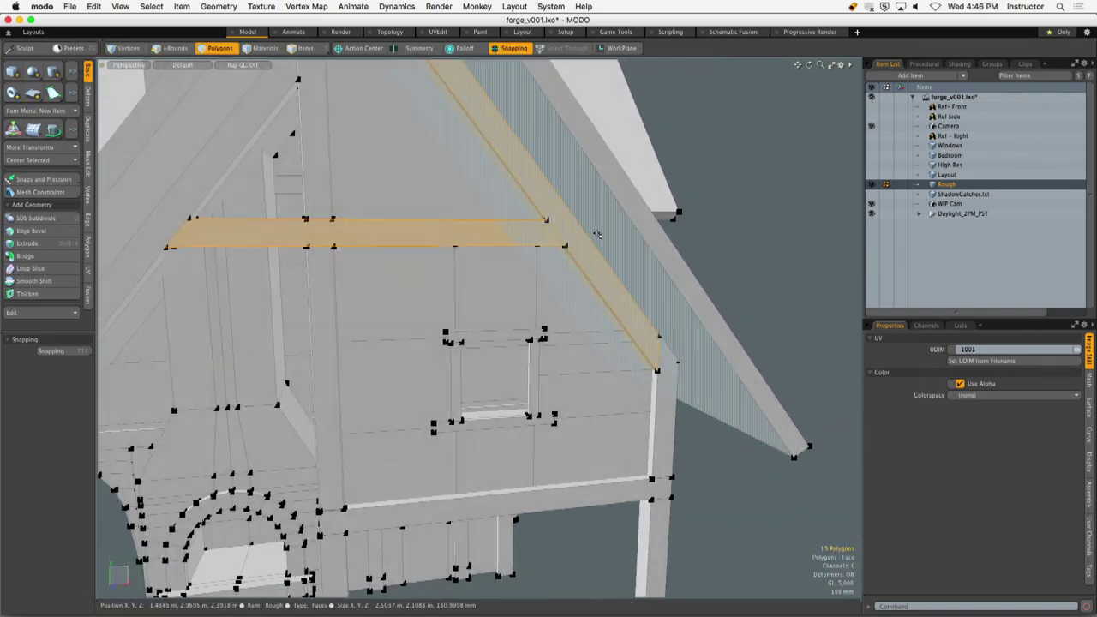
key(shift+h)
Slice the sloping beam horizontally in line with the crossbeam's upper and lower edges, snapping each cut to the crossbeam's corner points.
ctrl+alt+drag(619, 196, 553, 245)
click(554, 245)
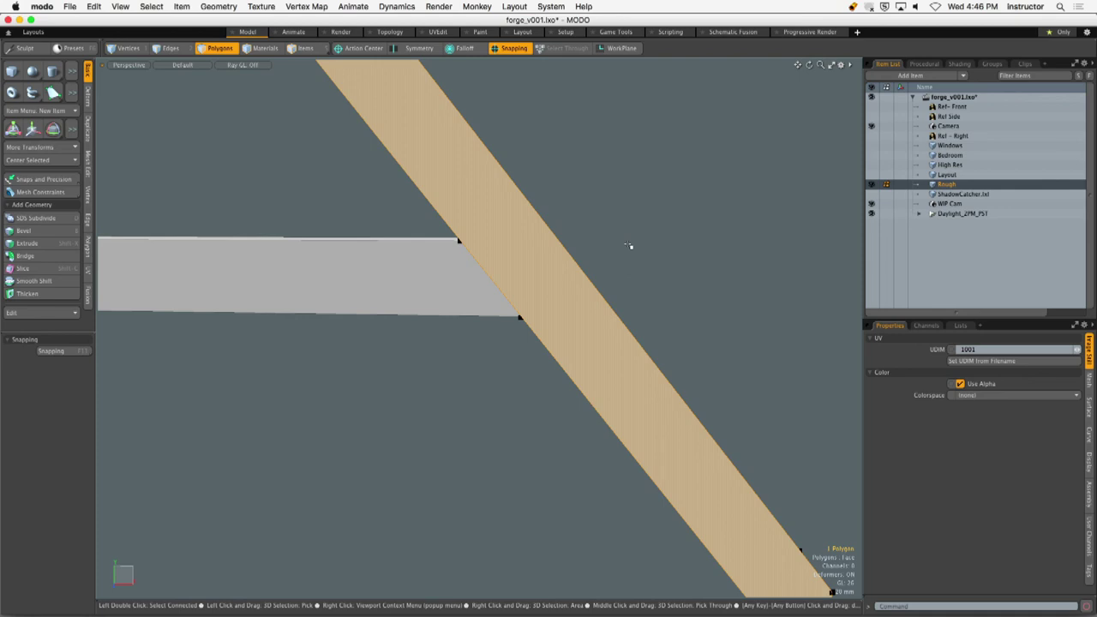
alt+drag(482, 234, 506, 325)
scroll(483, 259, up, 4)
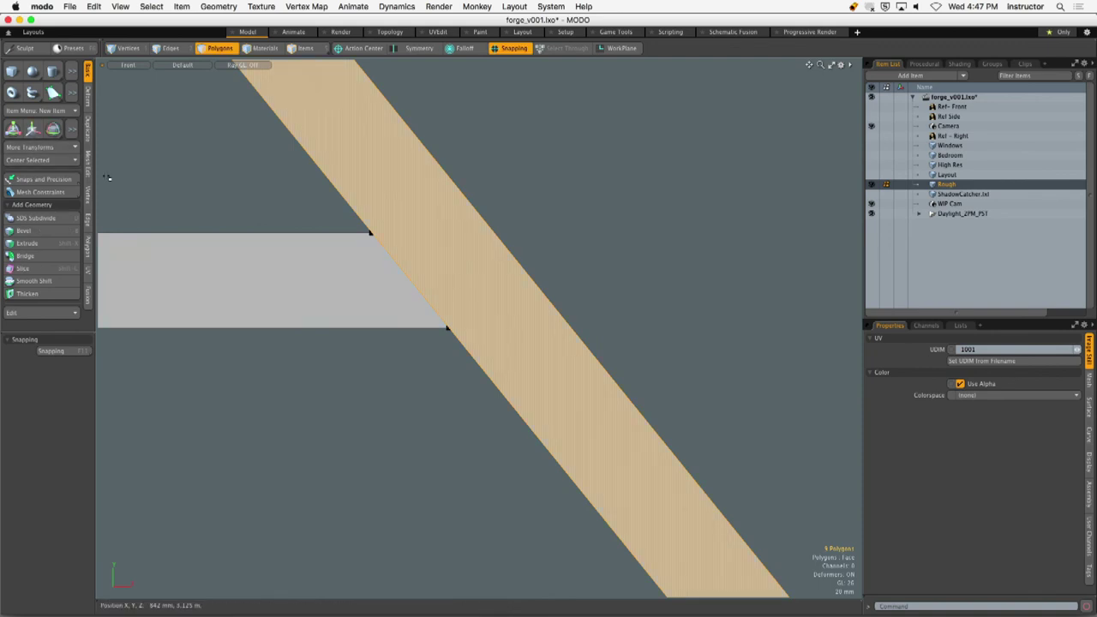
click(87, 161)
click(30, 70)
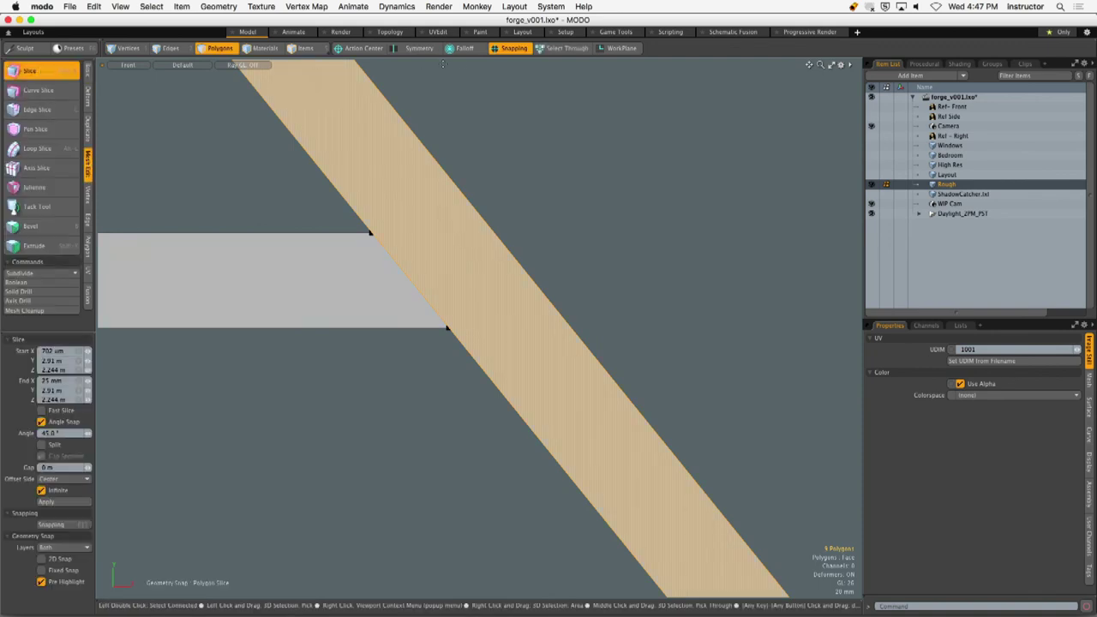
ctrl+click(368, 233)
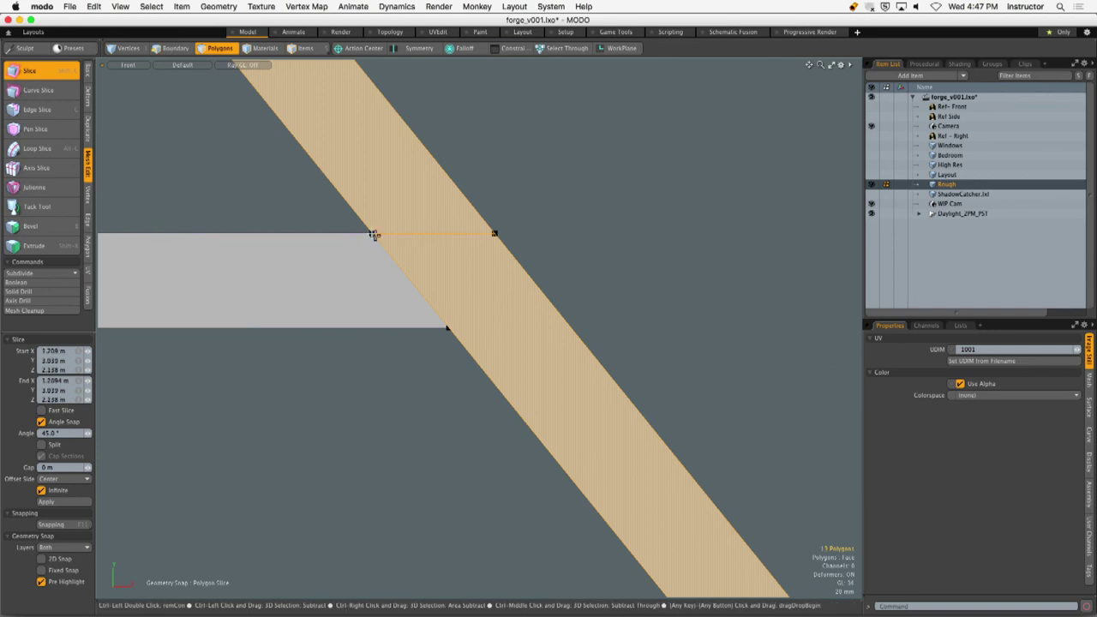
ctrl+drag(374, 235, 180, 231)
key(x)
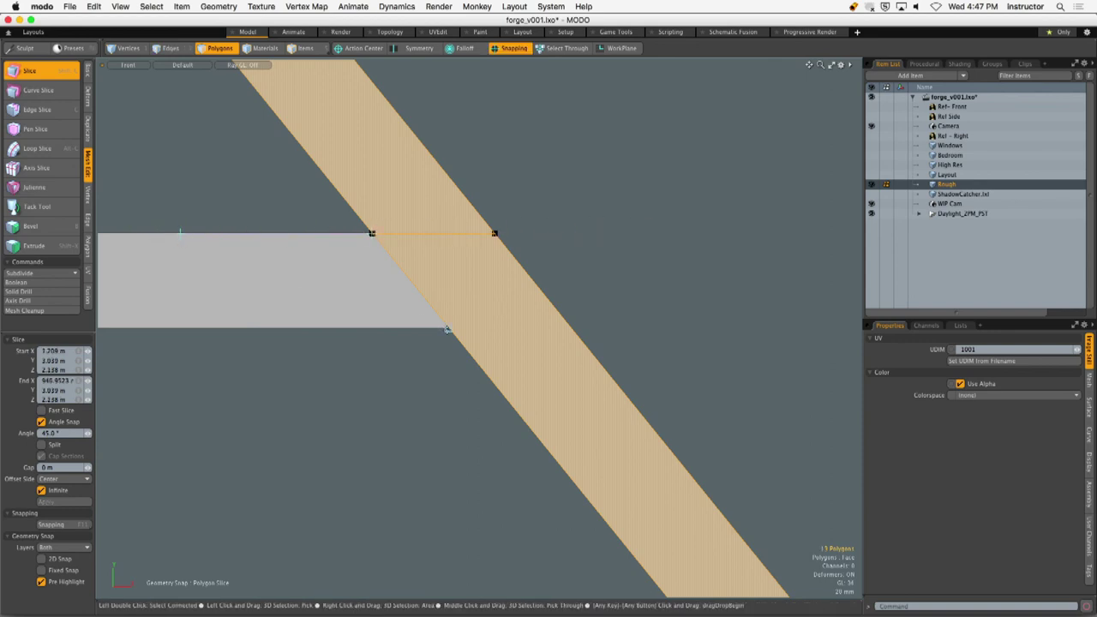
shift+click(447, 328)
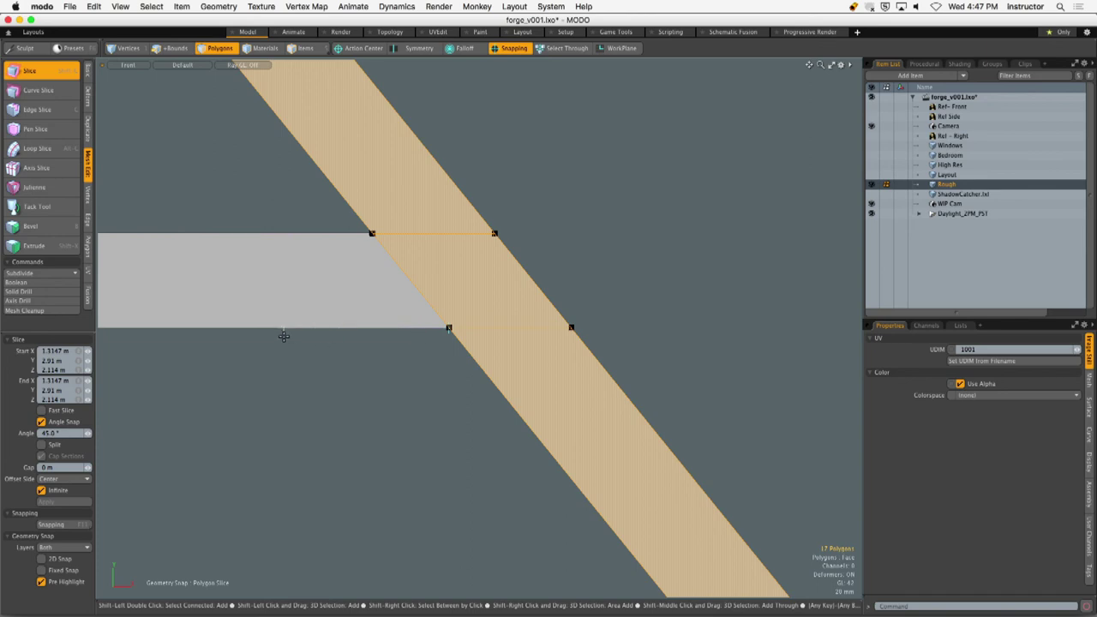
shift+drag(283, 336, 245, 335)
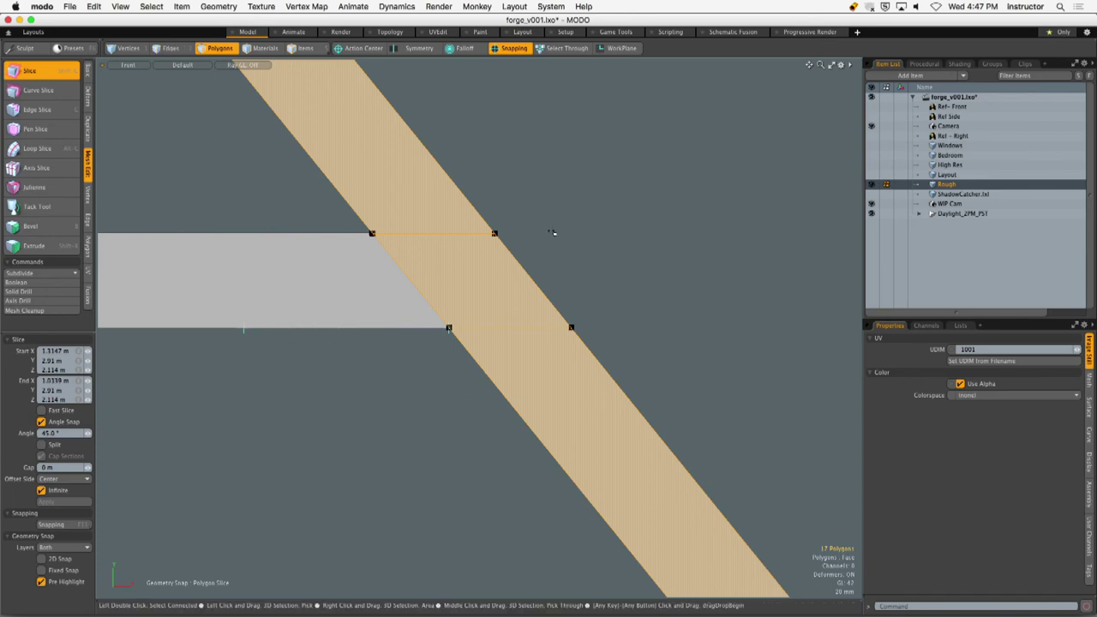
key(Escape)
key(Escape)
Isolate the sloping beam and delete the polygons of its middle section between the two slices.
alt+right_drag(520, 252, 640, 242)
alt+drag(639, 242, 457, 313)
click(530, 290)
double_click(530, 291)
key(shift+h)
click(683, 240)
click(514, 296)
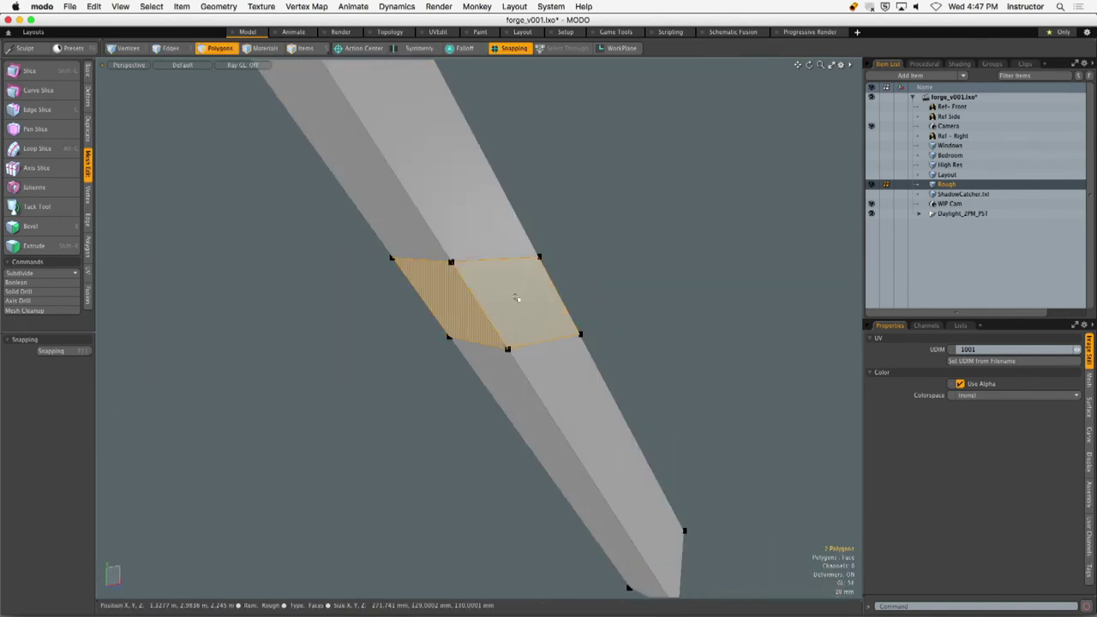
key(Delete)
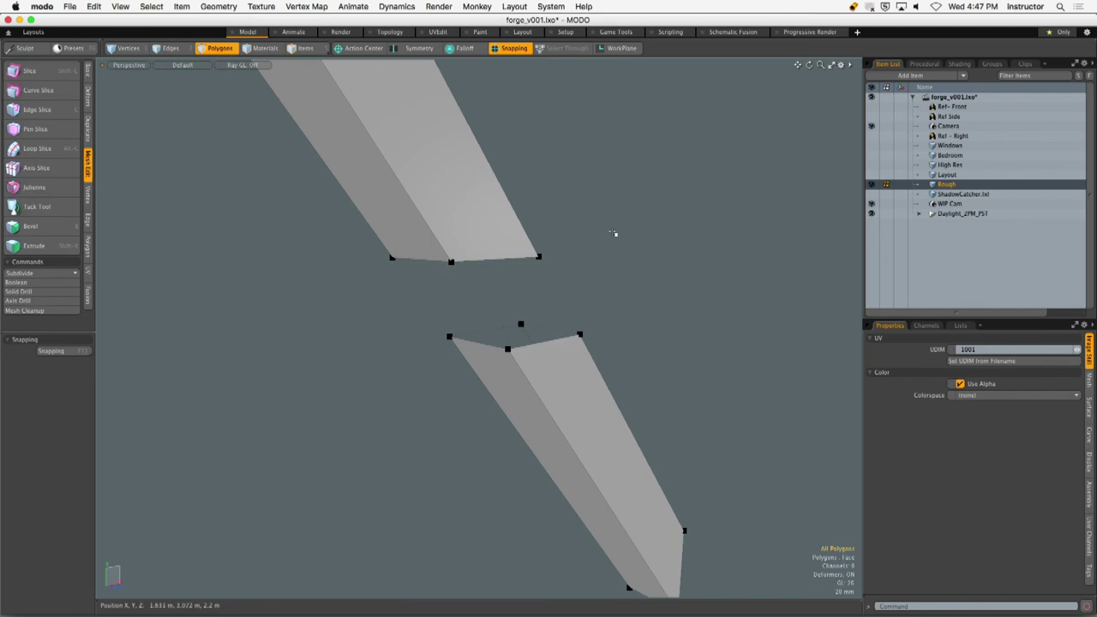
Unhide everything, select the crossbeam and the upper and lower sloping beam pieces, and hide all other polygons.
key(u)
click(429, 296)
double_click(428, 295)
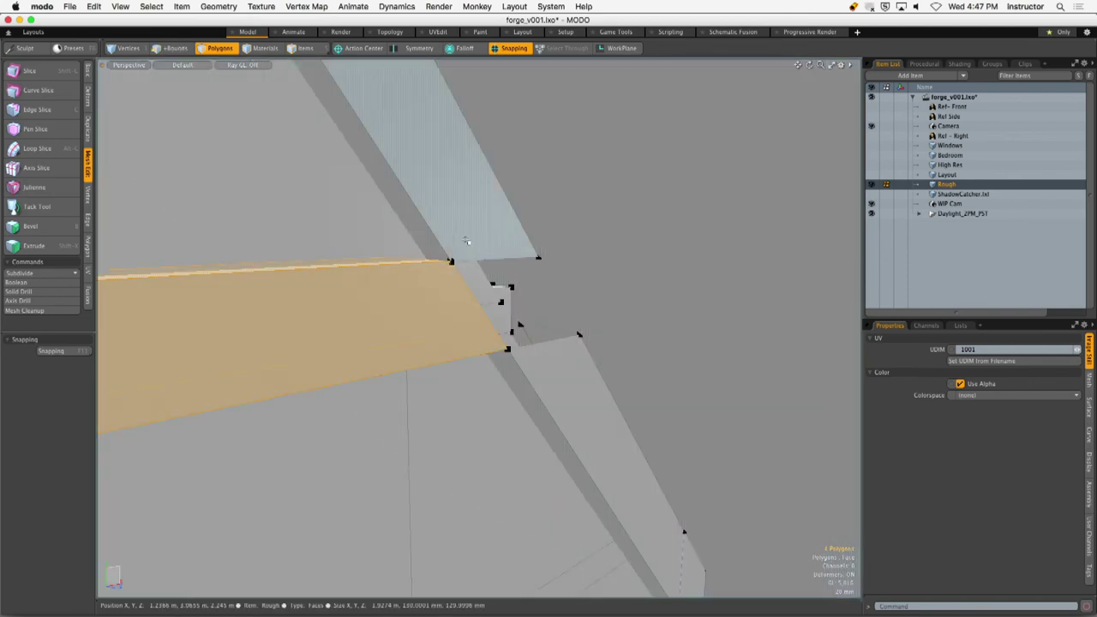
shift+double_click(467, 242)
shift+double_click(567, 365)
key(shift+h)
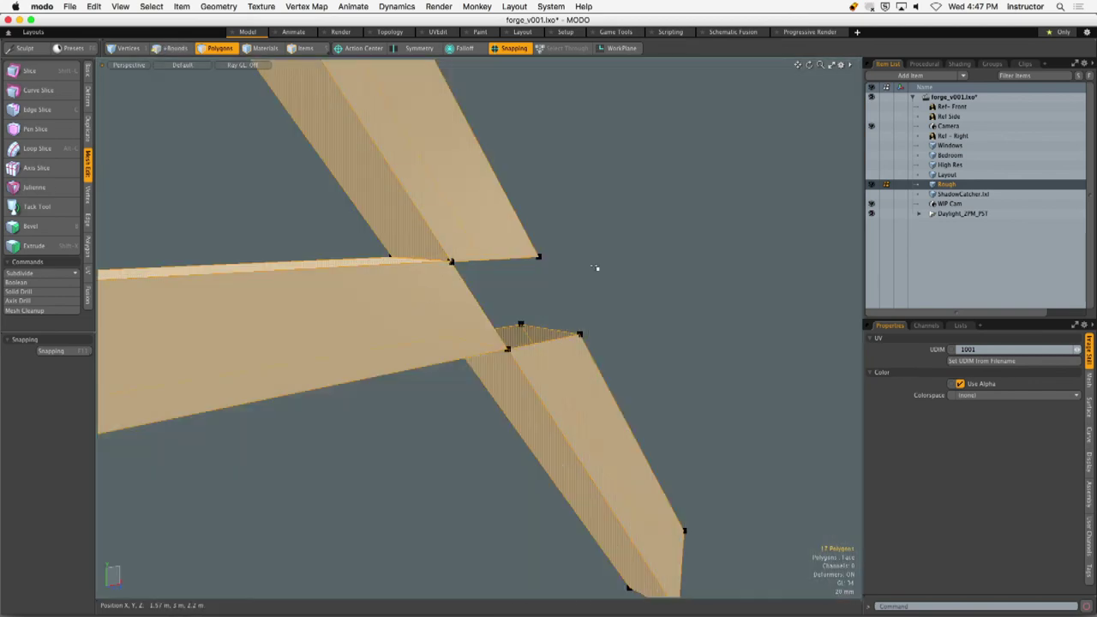
click(596, 268)
Move the crossbeam's angled end edge loop outward along X by about 640 mm, past the sloping beam pieces.
alt+drag(594, 269, 239, 283)
key(2)
double_click(515, 296)
key(w)
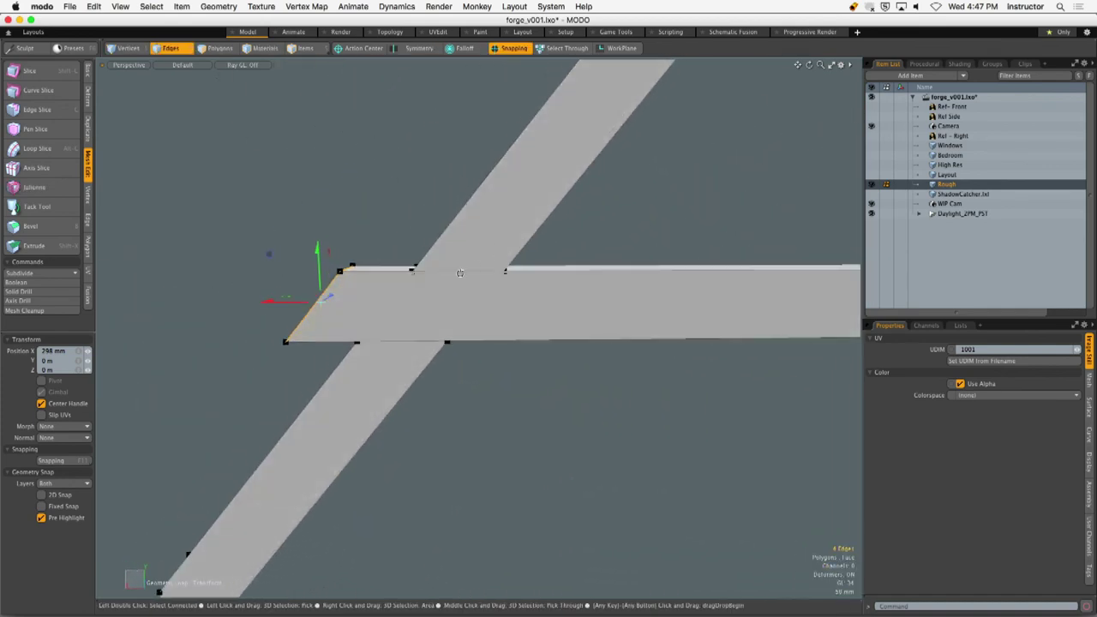
alt+drag(460, 273, 714, 280)
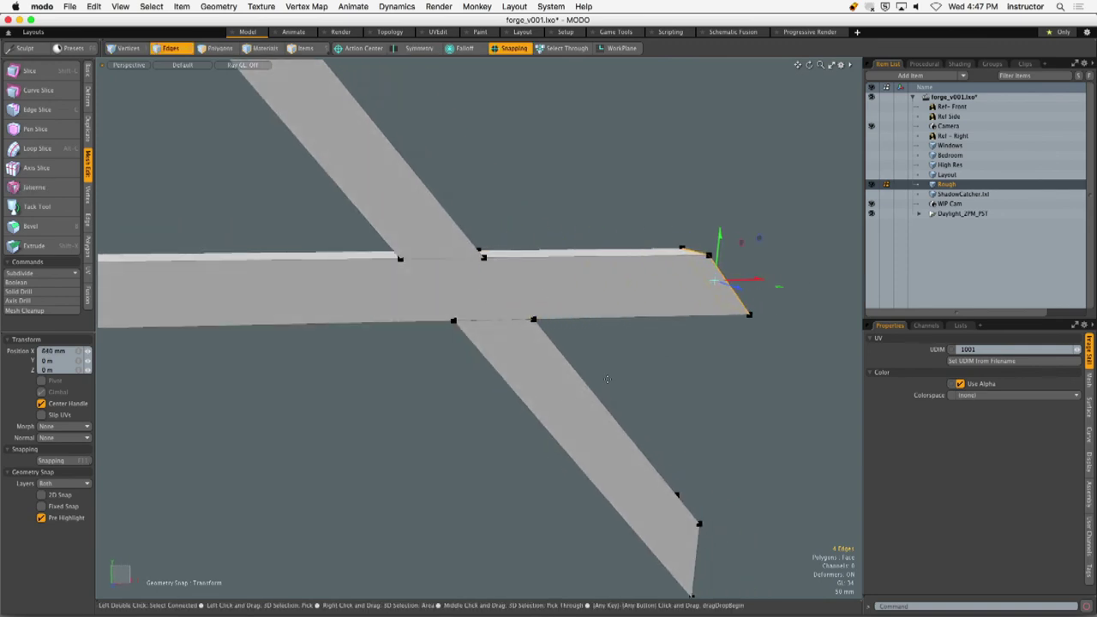
alt+drag(600, 306, 594, 296)
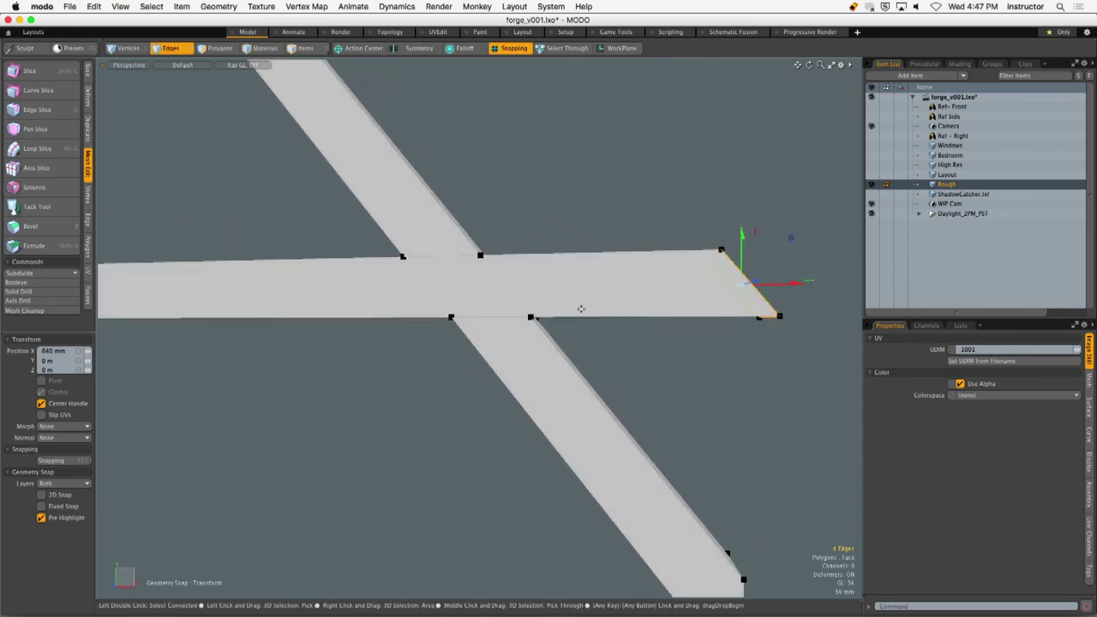
Scale the crossbeam's end edge loop flat along X to square off the end, and drop the selection.
key(r)
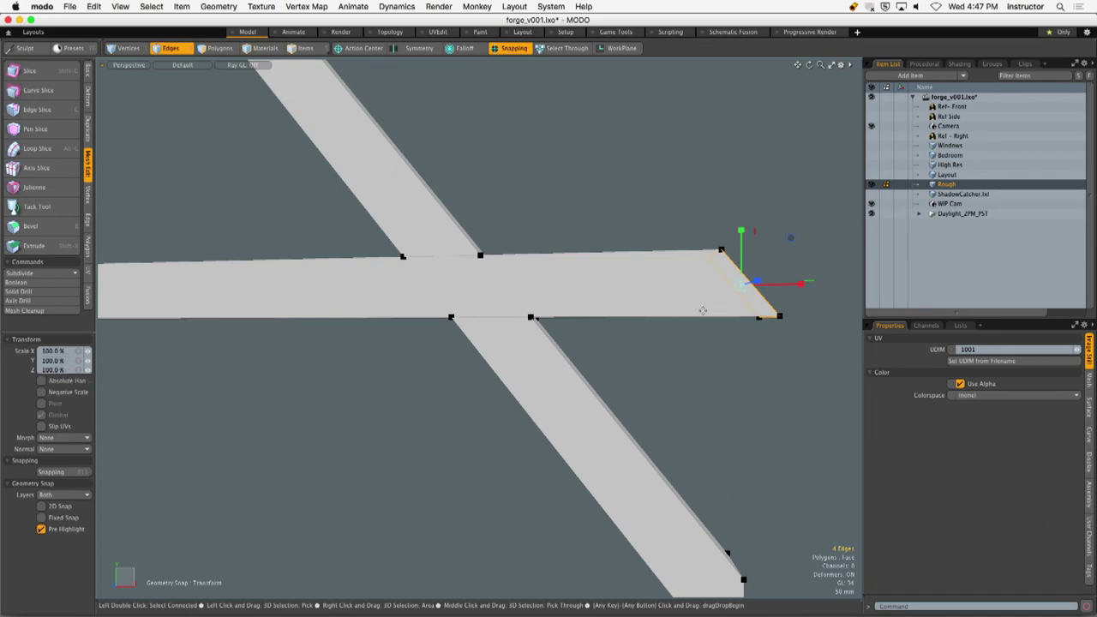
drag(805, 284, 500, 296)
key(q)
click(681, 241)
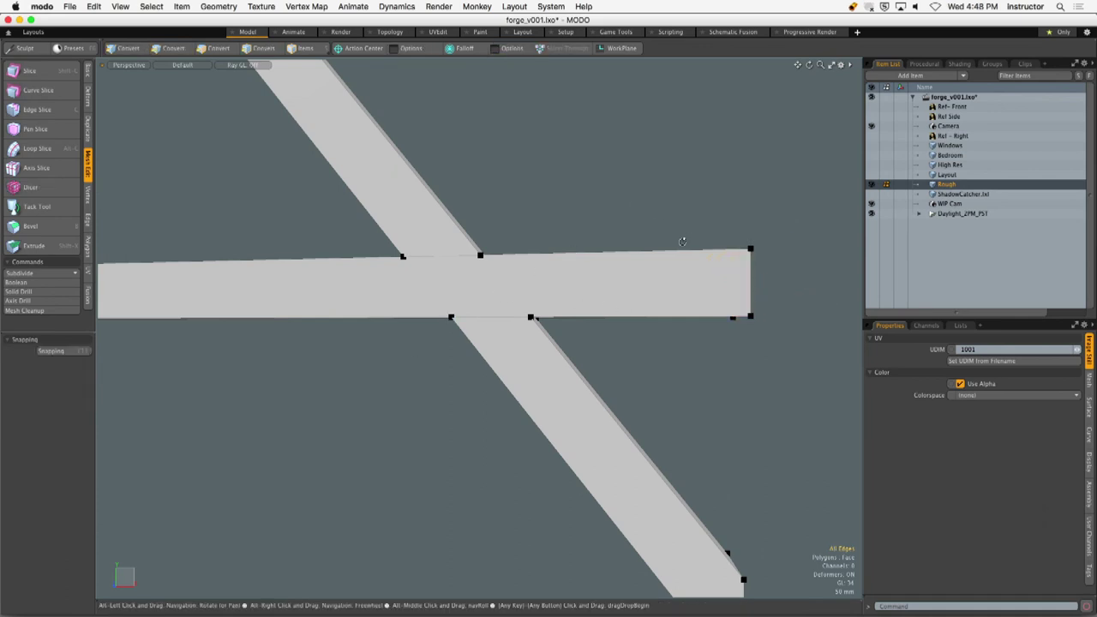
Examine how the sloping beam's edges line up across the crossbeam between the corner points of its upper and lower pieces.
alt+drag(681, 241, 536, 254)
key(3)
double_click(567, 265)
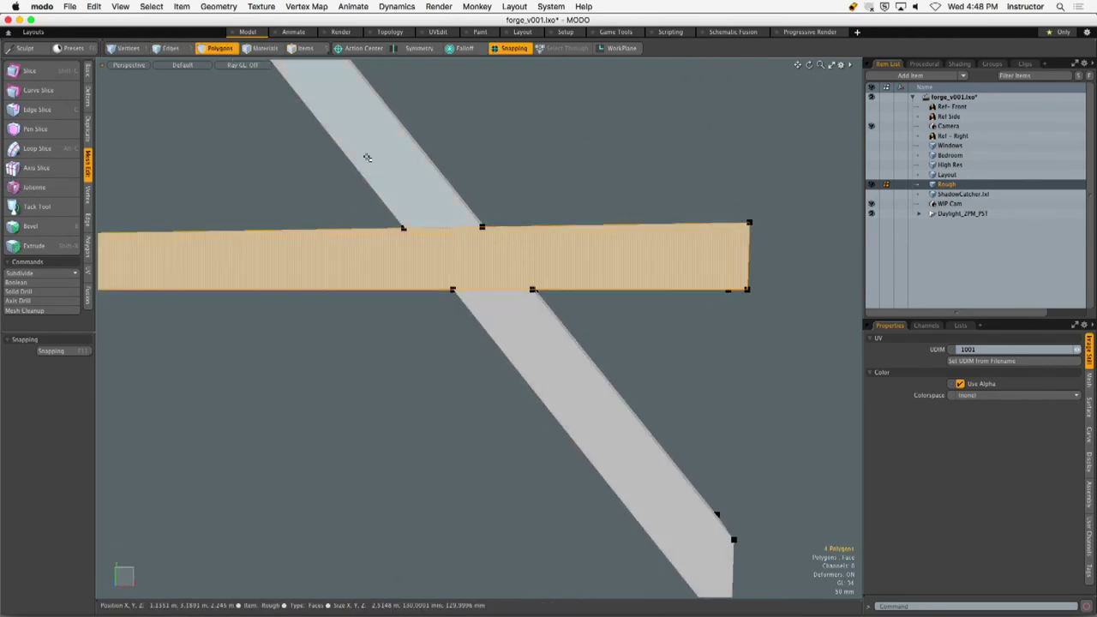
shift+double_click(368, 156)
click(547, 195)
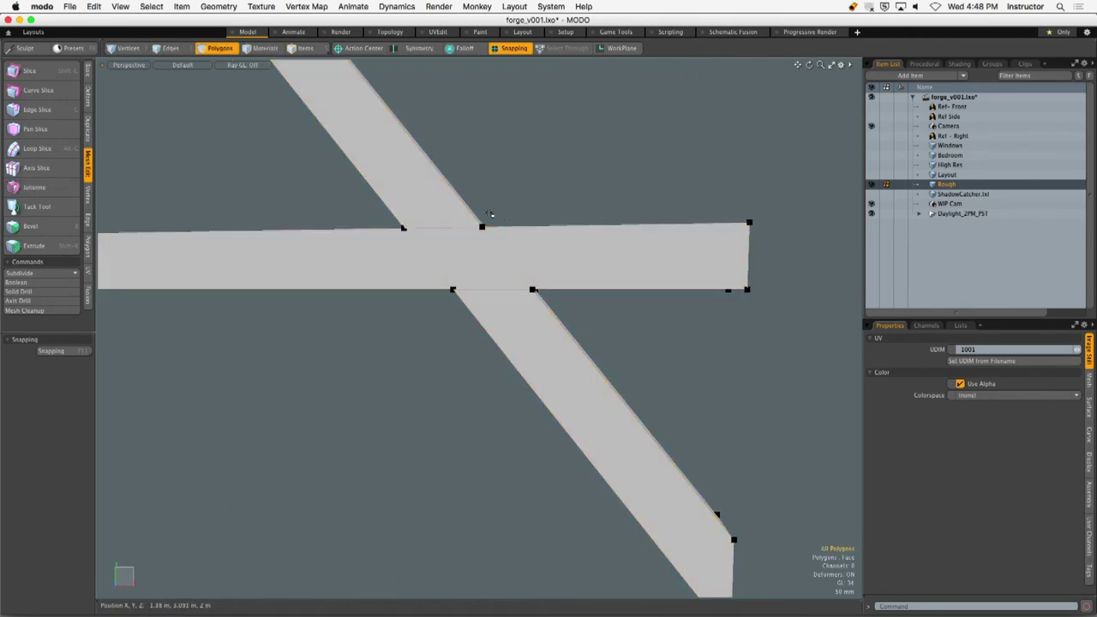
ctrl+drag(350, 130, 649, 454)
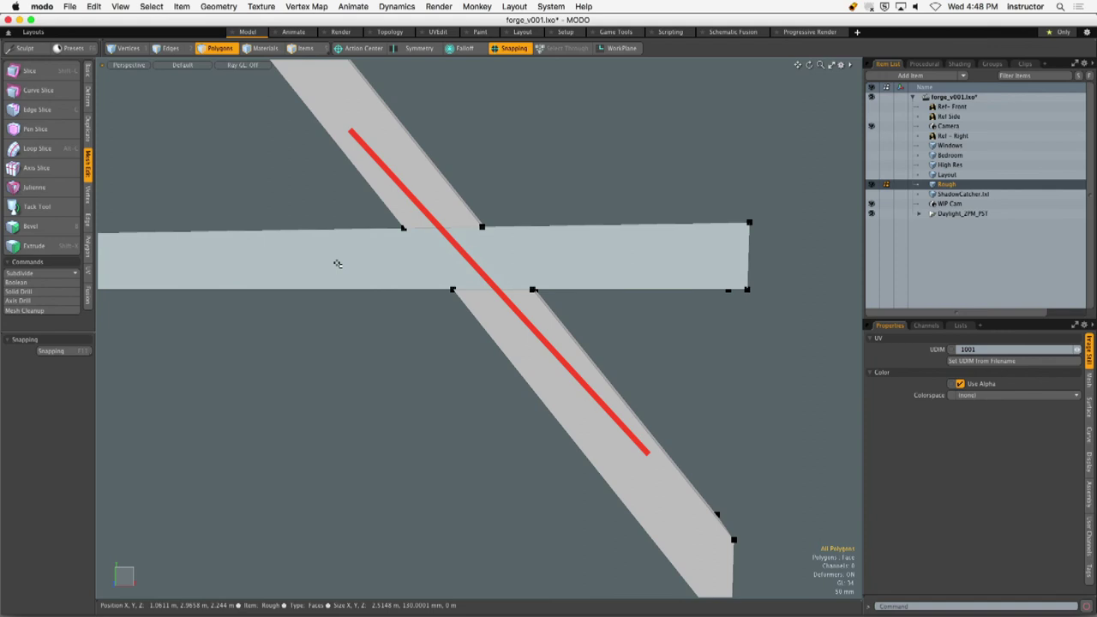
alt+drag(489, 245, 512, 265)
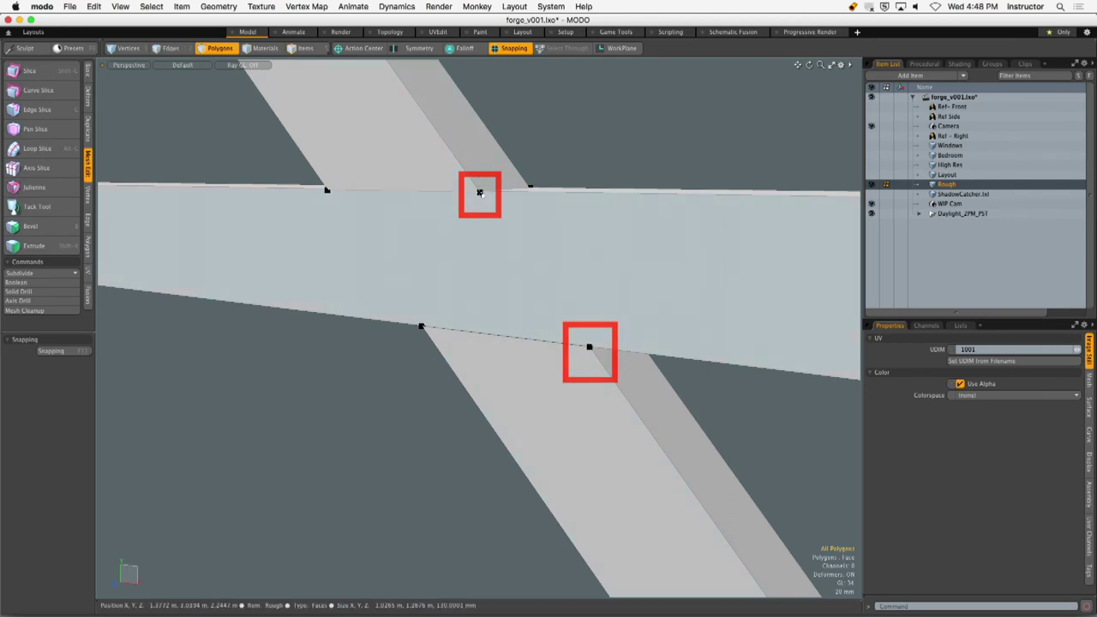
ctrl+drag(480, 193, 594, 346)
key(x)
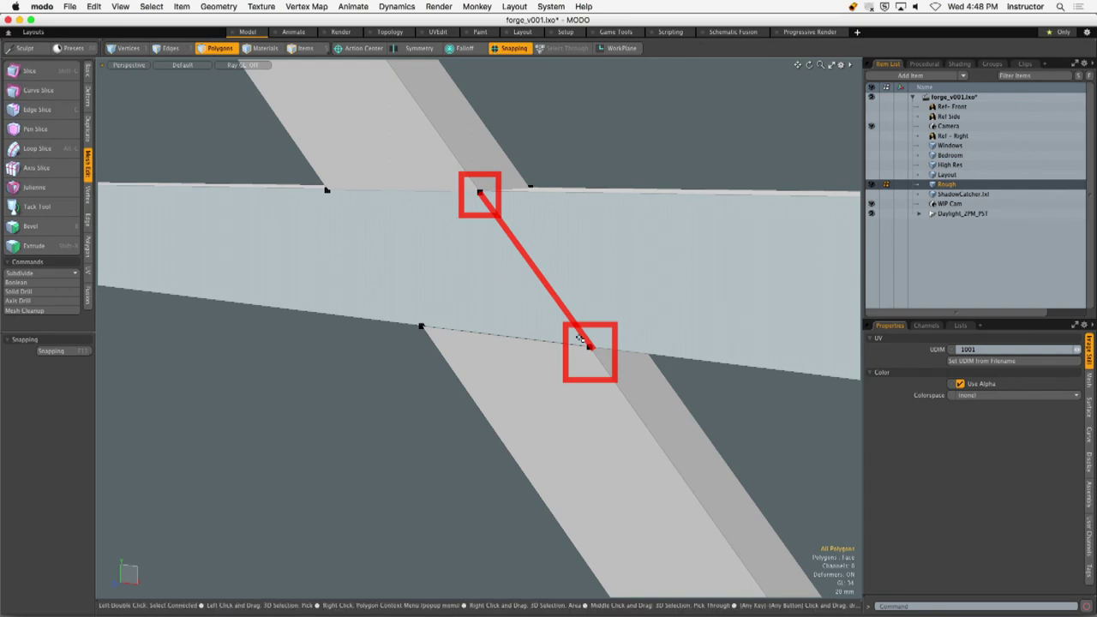
alt+drag(579, 338, 475, 243)
Try to slice only the crossbeam's front face diagonally between the sloping beam's outer corner points, and undo the slice.
click(551, 242)
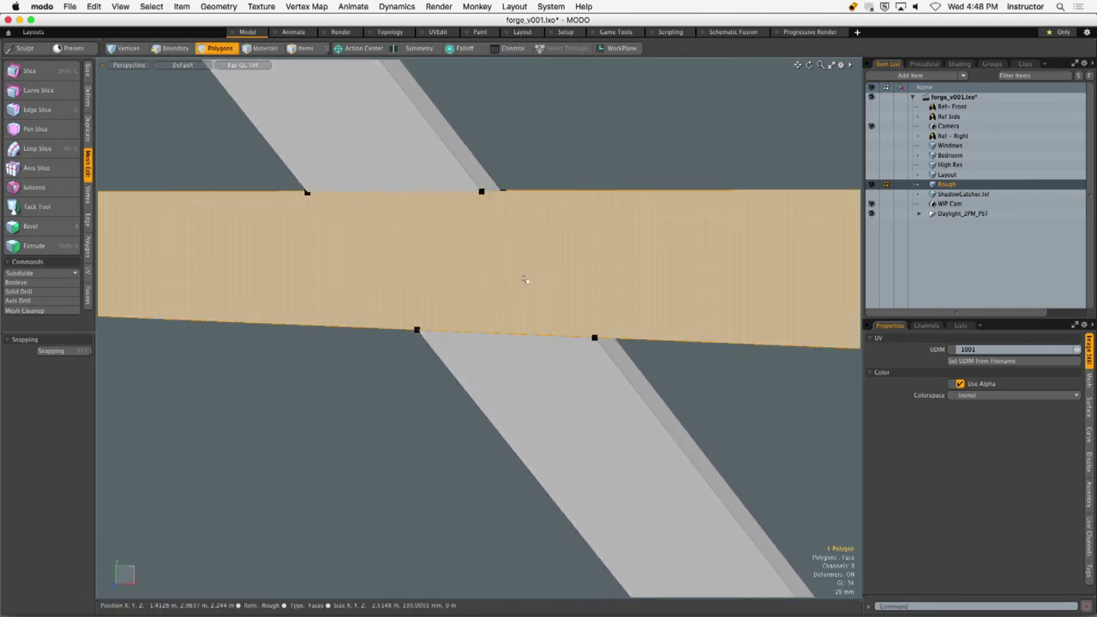
key(KP_2)
alt+drag(516, 276, 443, 267)
ctrl+alt+drag(443, 268, 485, 267)
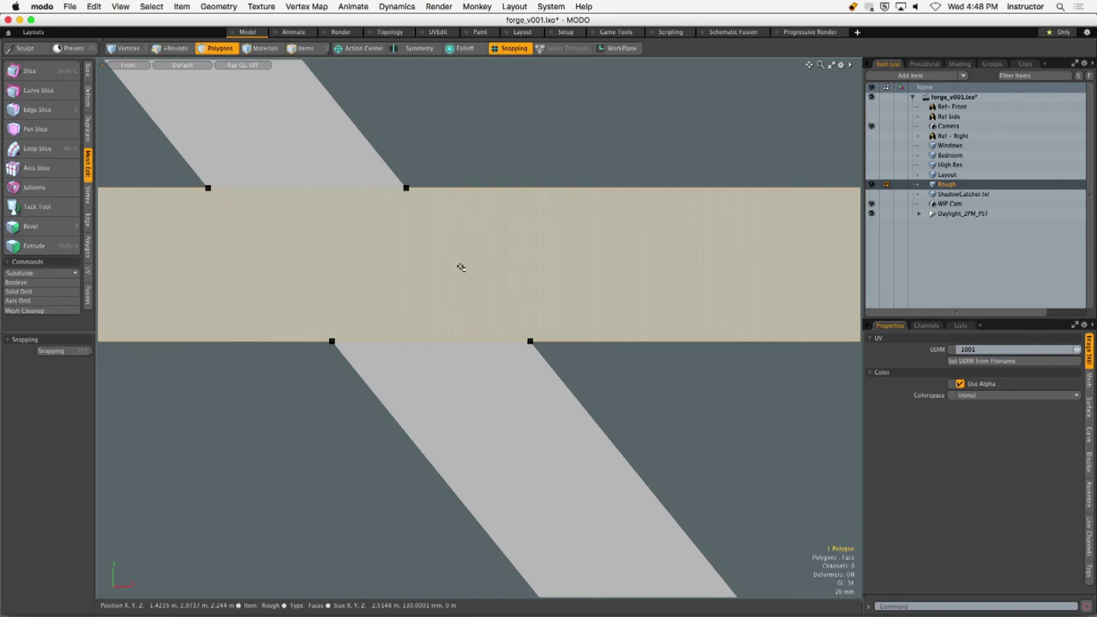
key(shift+c)
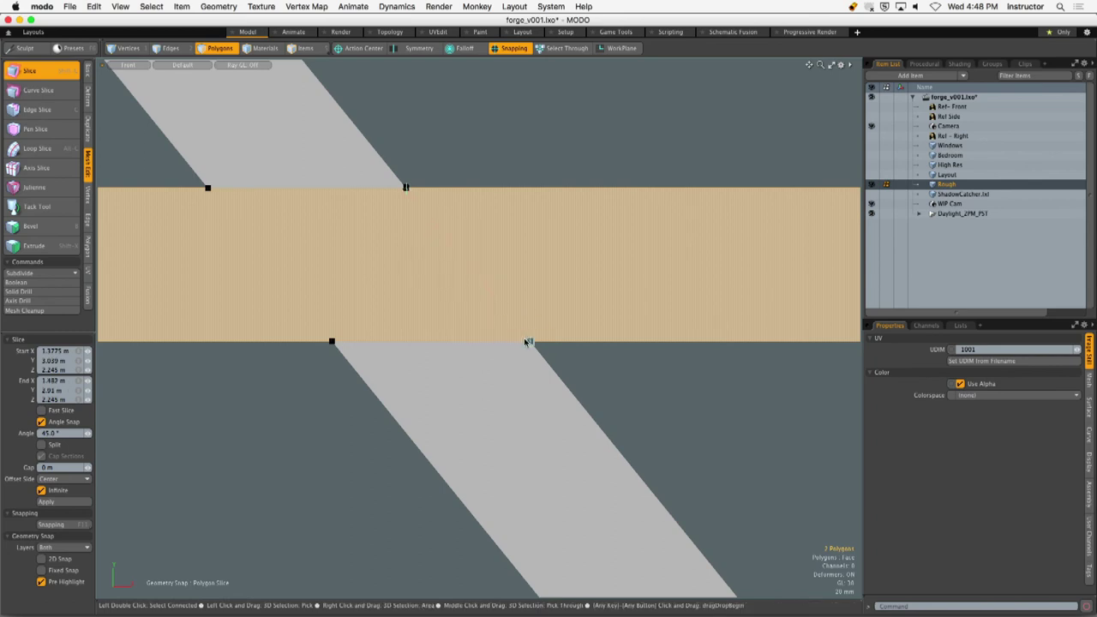
key(KP_Decimal)
alt+drag(642, 328, 653, 274)
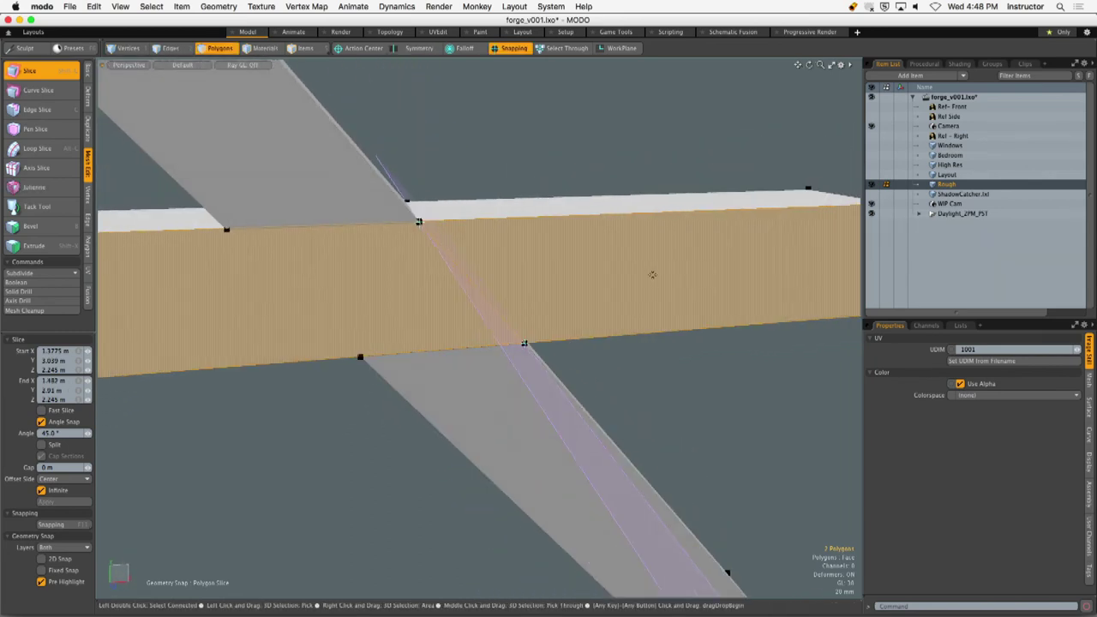
key(super+z)
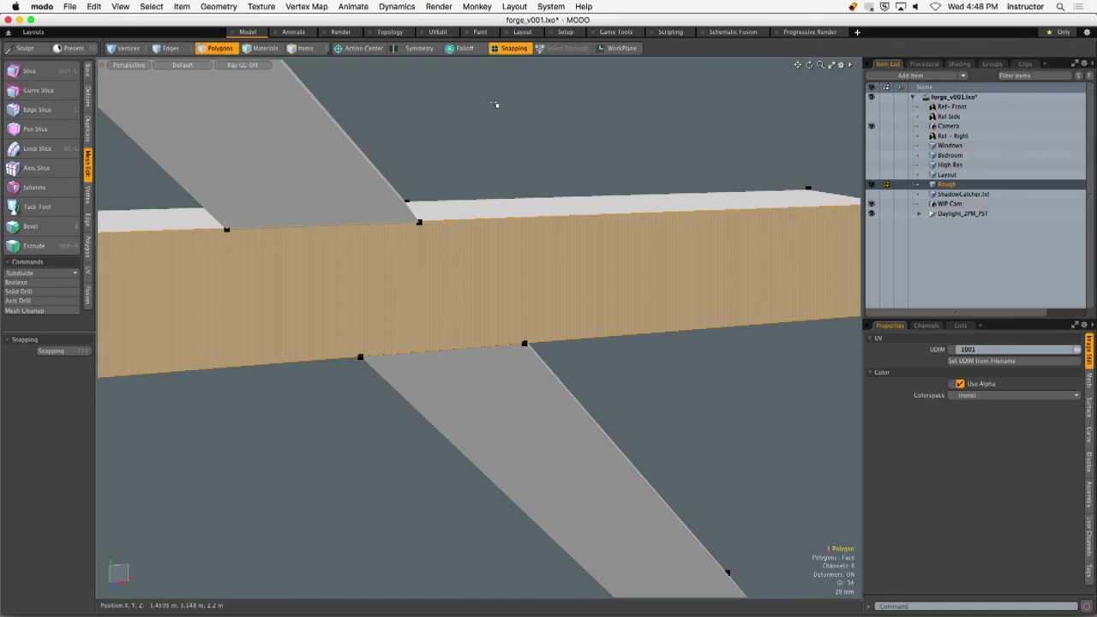
Slice the whole crossbeam diagonally along both edges of the sloping beam in Front view, snapping the cuts to its corner points.
alt+drag(519, 266, 468, 257)
key(ctrl+space)
click(531, 319)
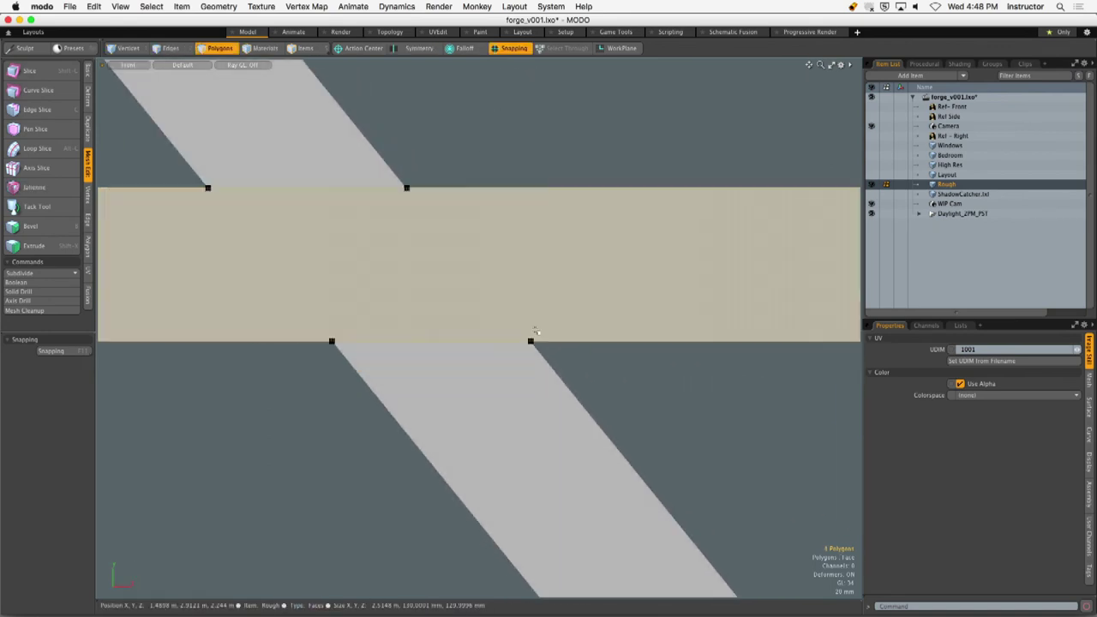
key(shift+c)
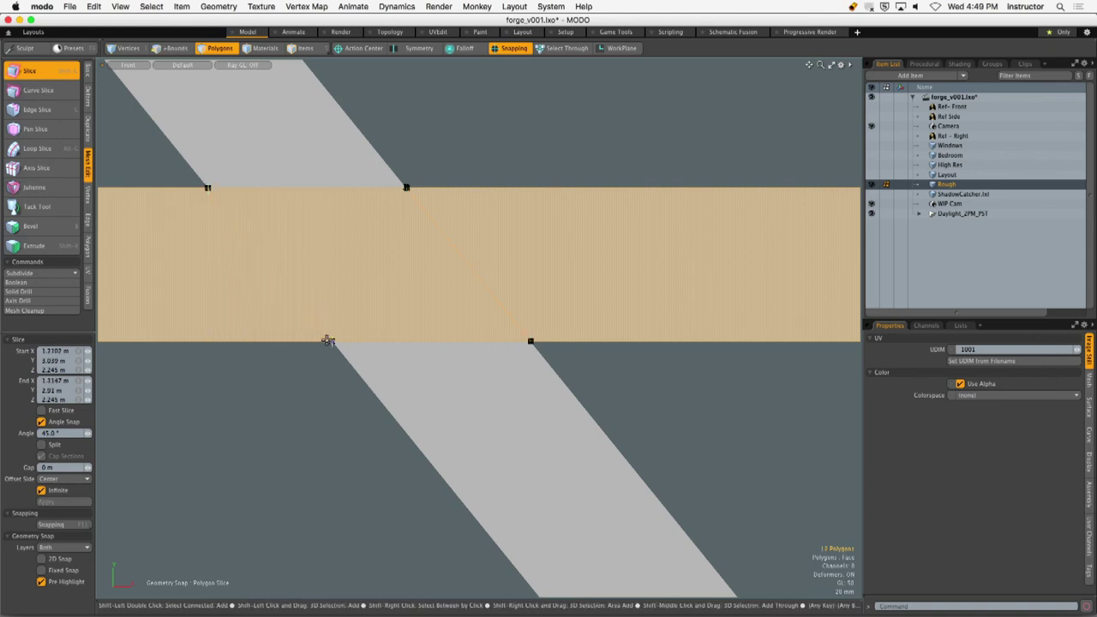
key(q)
click(323, 382)
Delete the polygons of the crossbeam's end section that extends beyond the outer edge of the sloping beam.
key(ctrl+space)
click(470, 223)
alt+drag(470, 225, 503, 290)
click(479, 333)
shift+click(503, 290)
key(l)
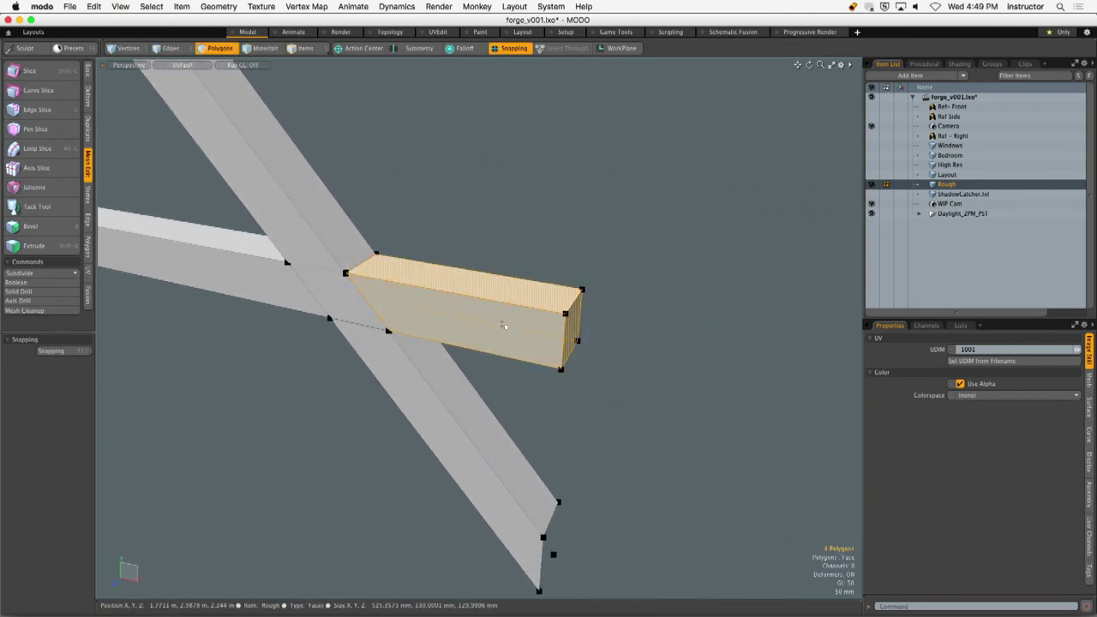
key(Delete)
alt+drag(371, 257, 340, 244)
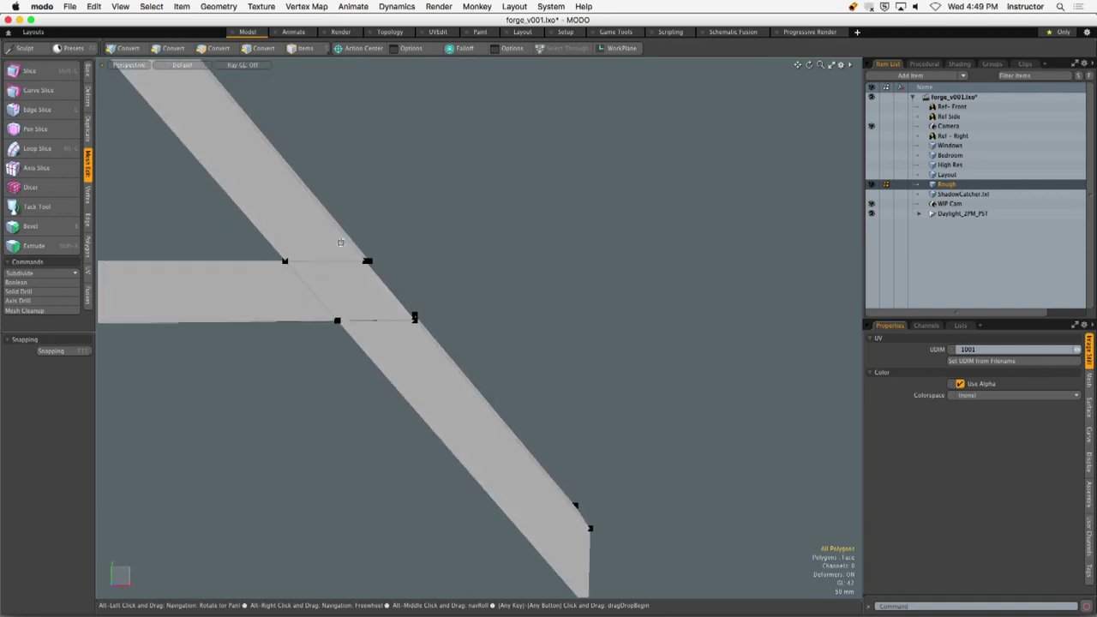
Remove the leftover diagonal edge loop across the crossbeam, along the inner edge of the sloping beam.
double_click(355, 288)
alt+shift+drag(333, 290, 514, 317)
click(538, 261)
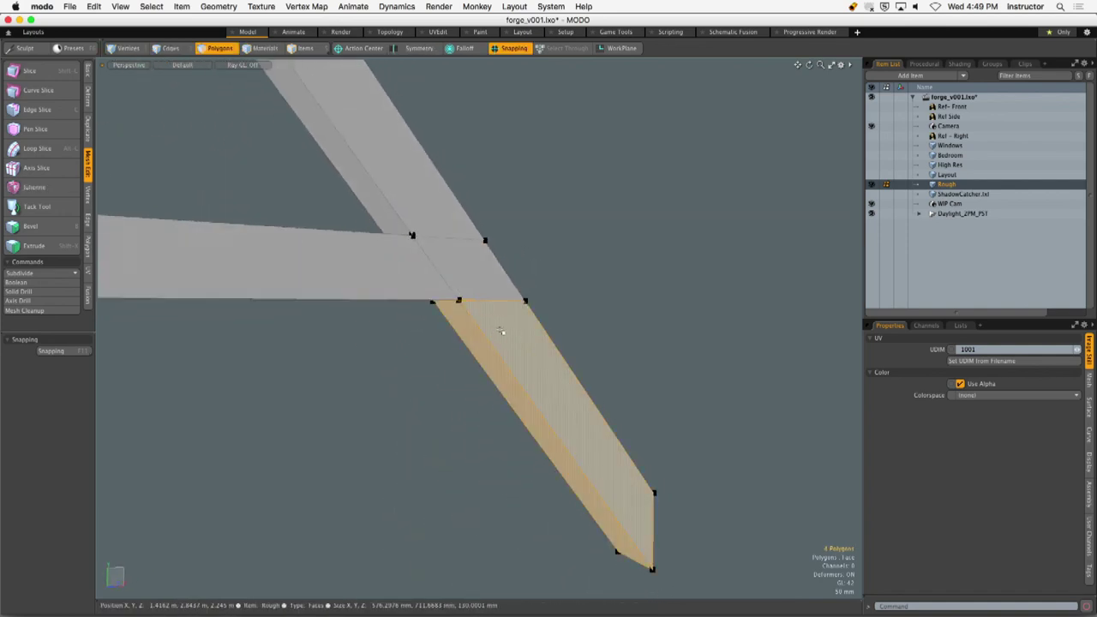
click(463, 272)
double_click(463, 272)
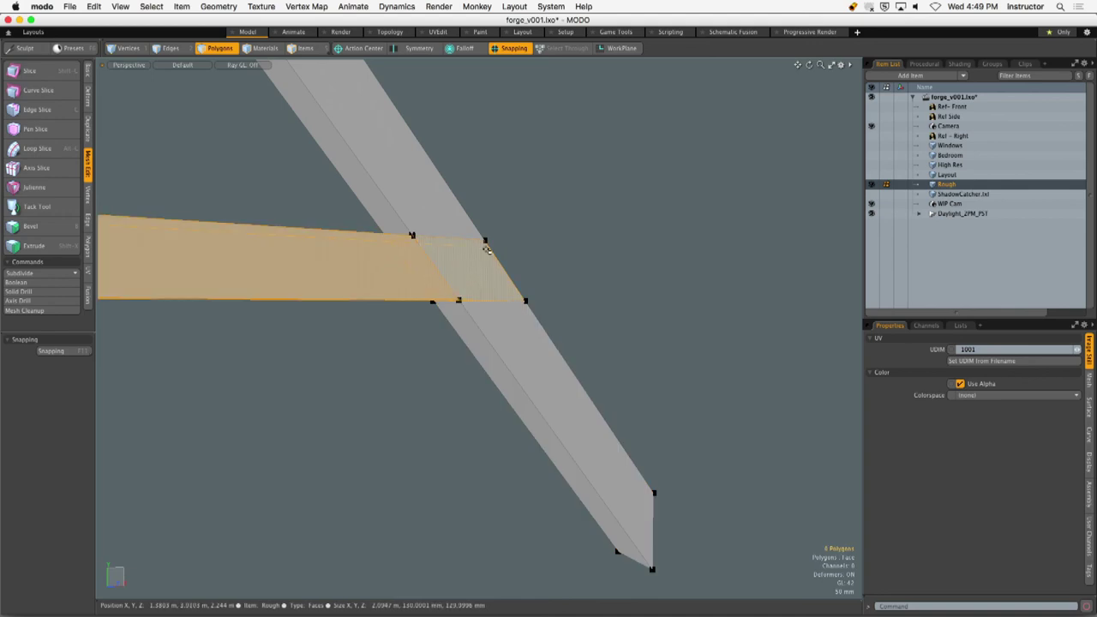
alt+drag(463, 272, 408, 288)
key(Delete)
alt+drag(512, 283, 455, 277)
Unhide the building and isolate the crossbeam together with the upper and lower pieces of the sloping beam.
key(u)
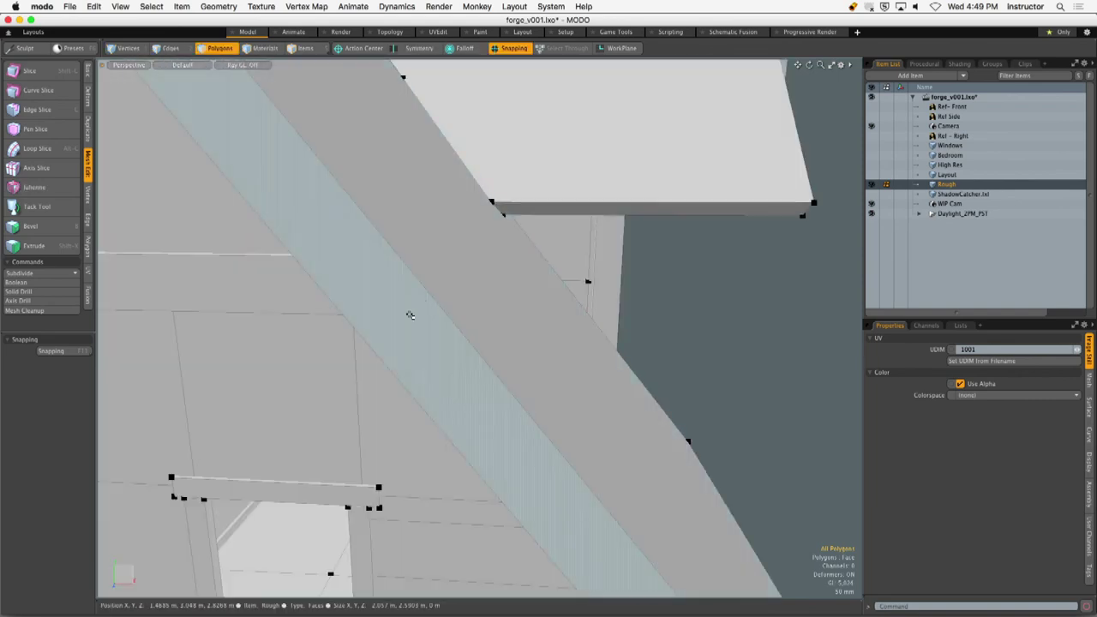
alt+drag(410, 315, 465, 299)
click(443, 282)
shift+click(422, 198)
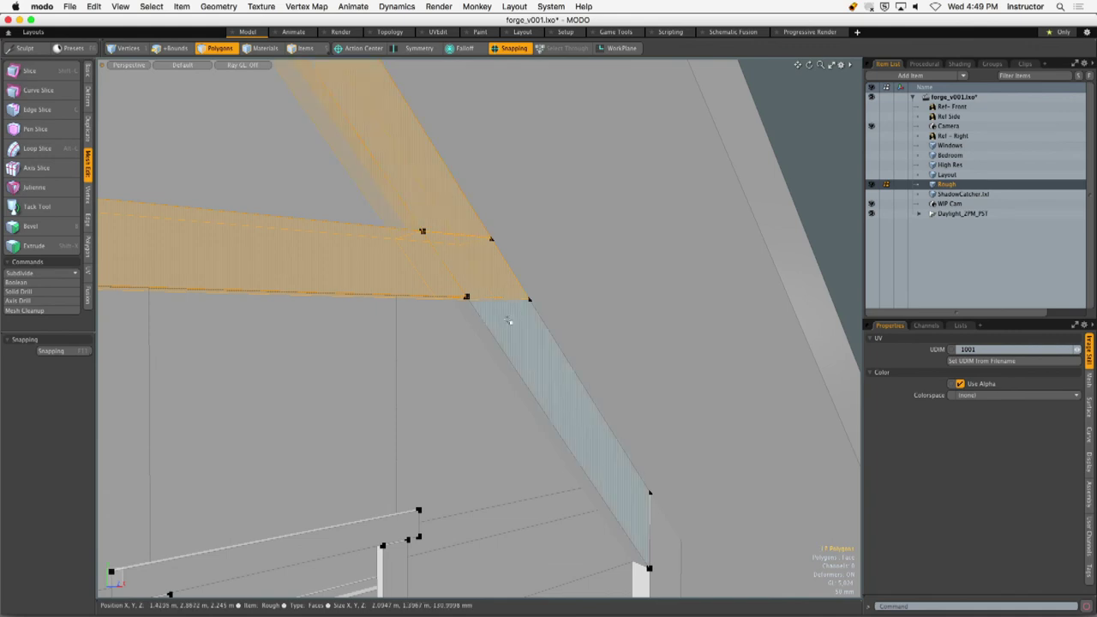
shift+click(512, 315)
key(shift+h)
click(526, 253)
scroll(483, 264, up, 3)
alt+drag(483, 264, 285, 203)
Convert the crossbeam and both sloping beam pieces to an edge selection and bevel all their edges by 6.15 mm.
key(2)
double_click(392, 288)
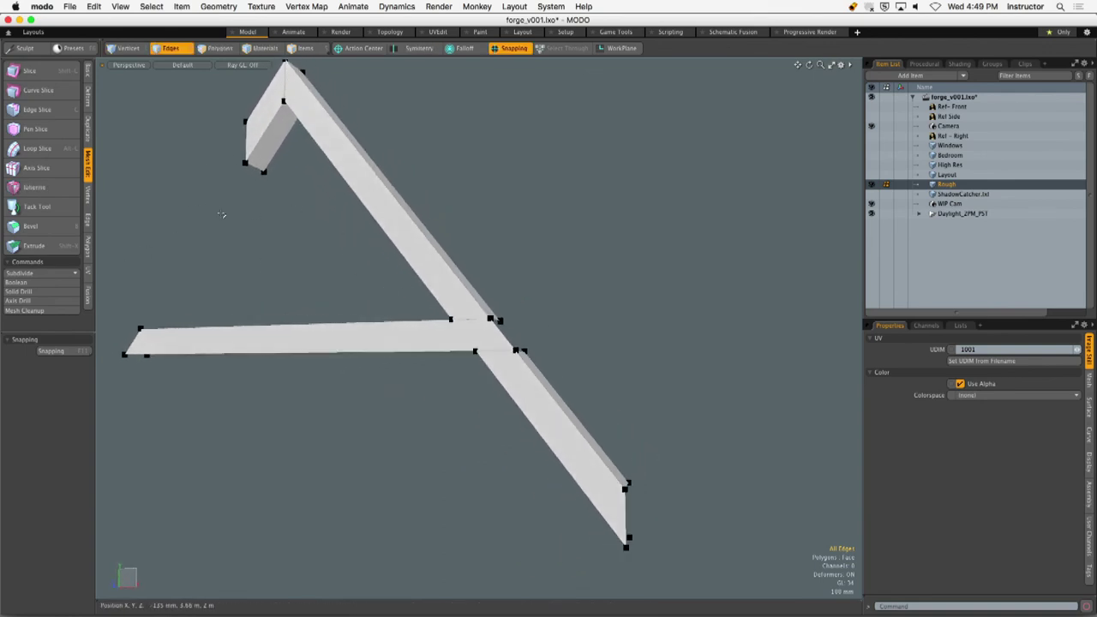
ctrl+alt+drag(450, 307, 431, 252)
key(3)
double_click(497, 323)
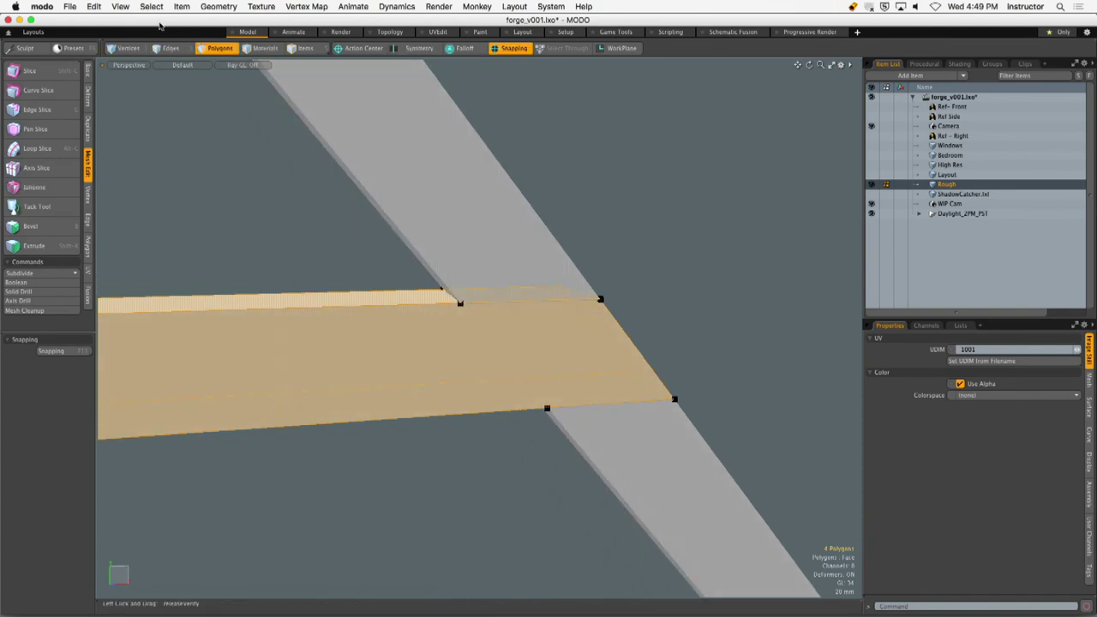
shift+double_click(439, 242)
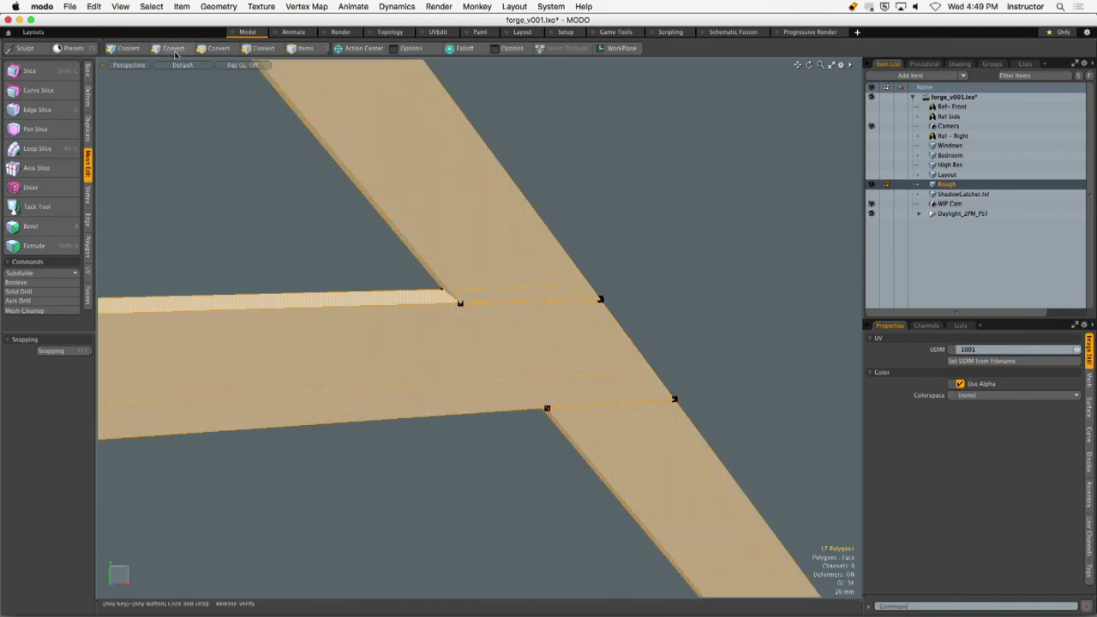
shift+click(170, 48)
key(b)
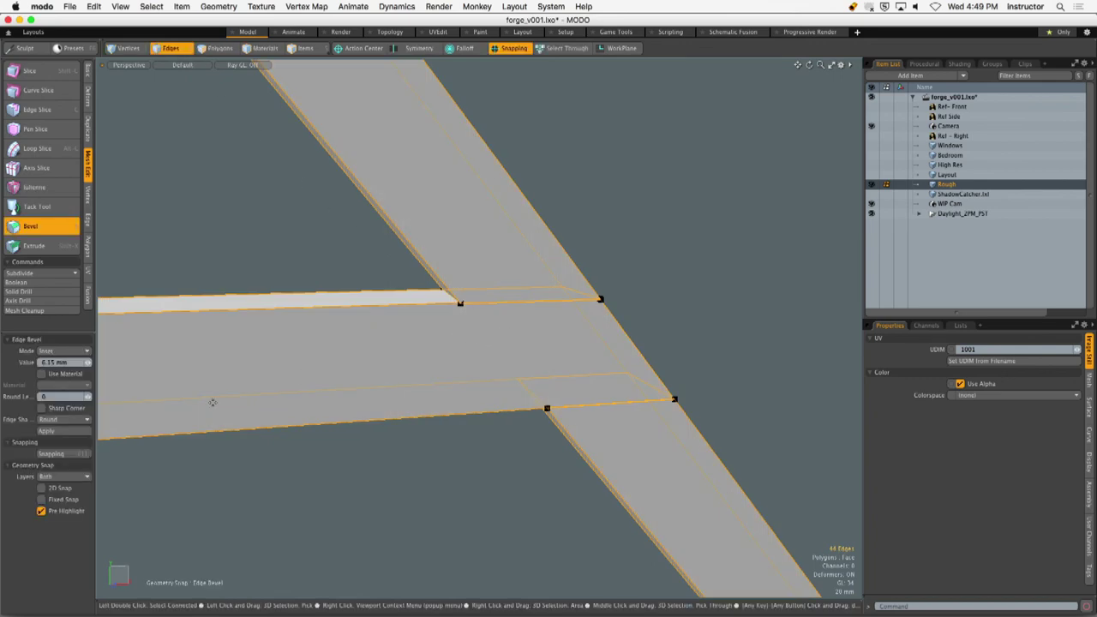
click(52, 432)
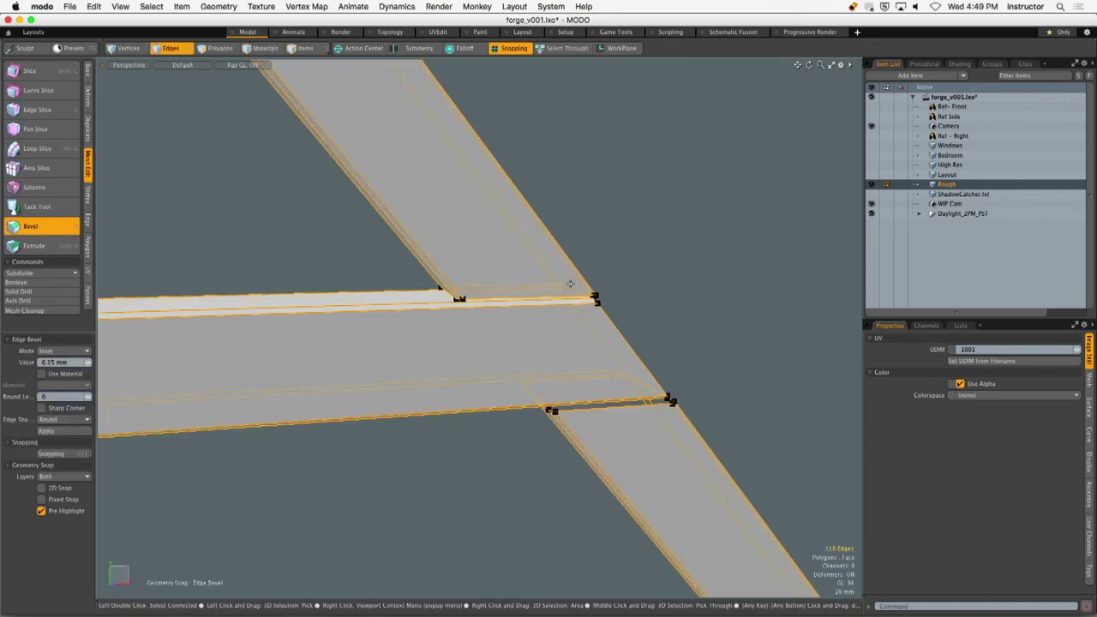
key(q)
Examine the bevelled beam joint in Front view and undo the edge bevel.
click(626, 291)
alt+drag(627, 290, 604, 286)
key(ctrl+space)
click(554, 304)
ctrl+alt+drag(535, 333, 578, 345)
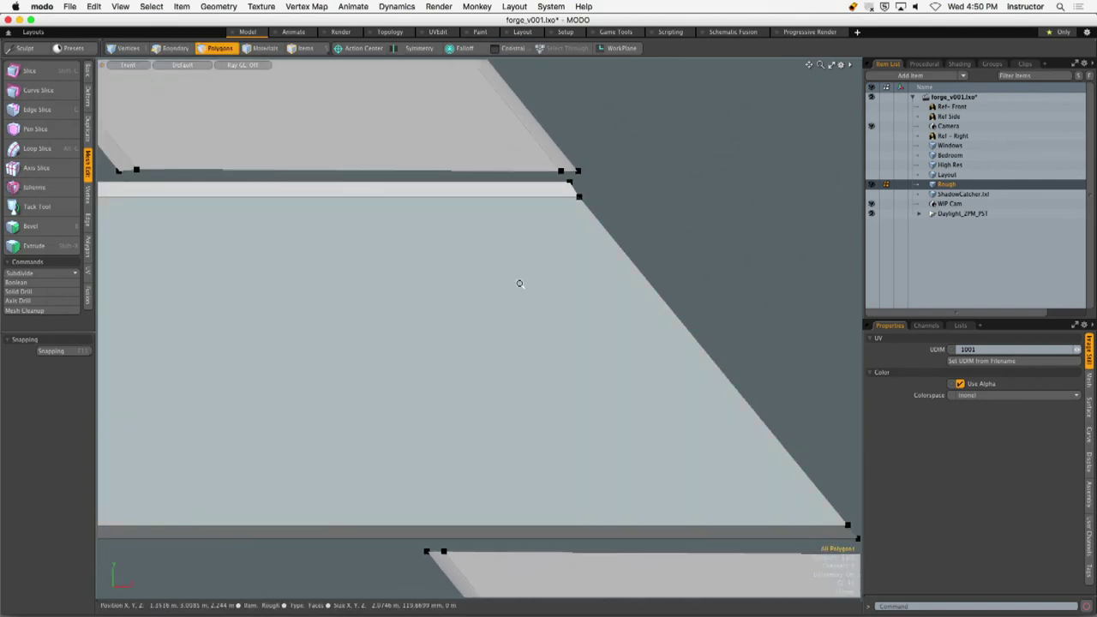
ctrl+alt+drag(526, 316, 500, 318)
key(super+z)
key(super+z)
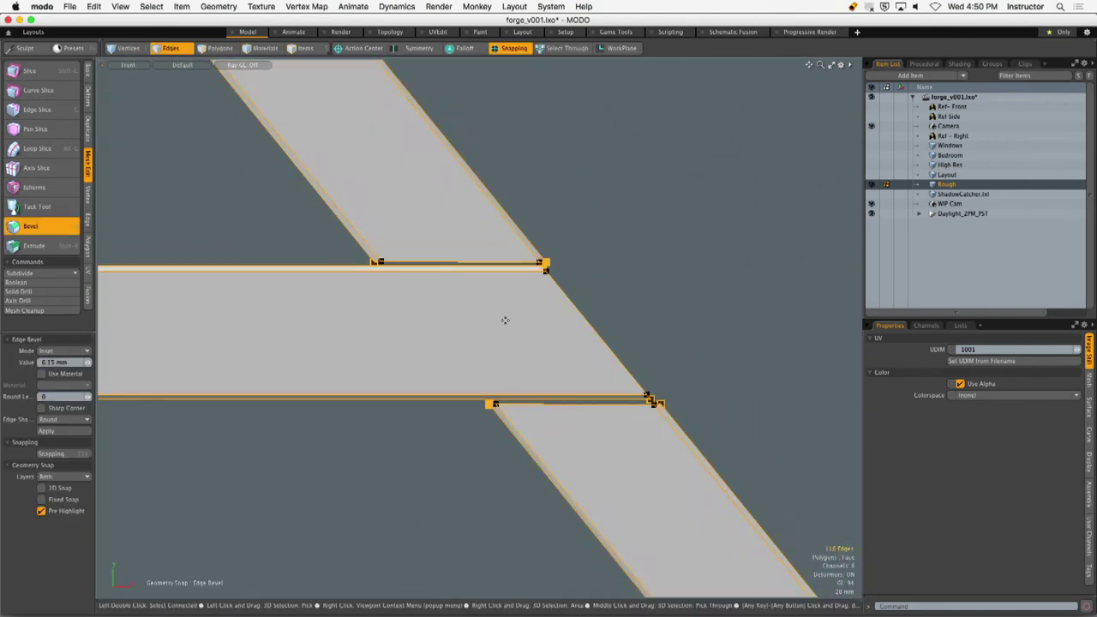
key(super+z)
Close the open slanted end of the crossbeam with a new polygon made from its four border edges.
key(3)
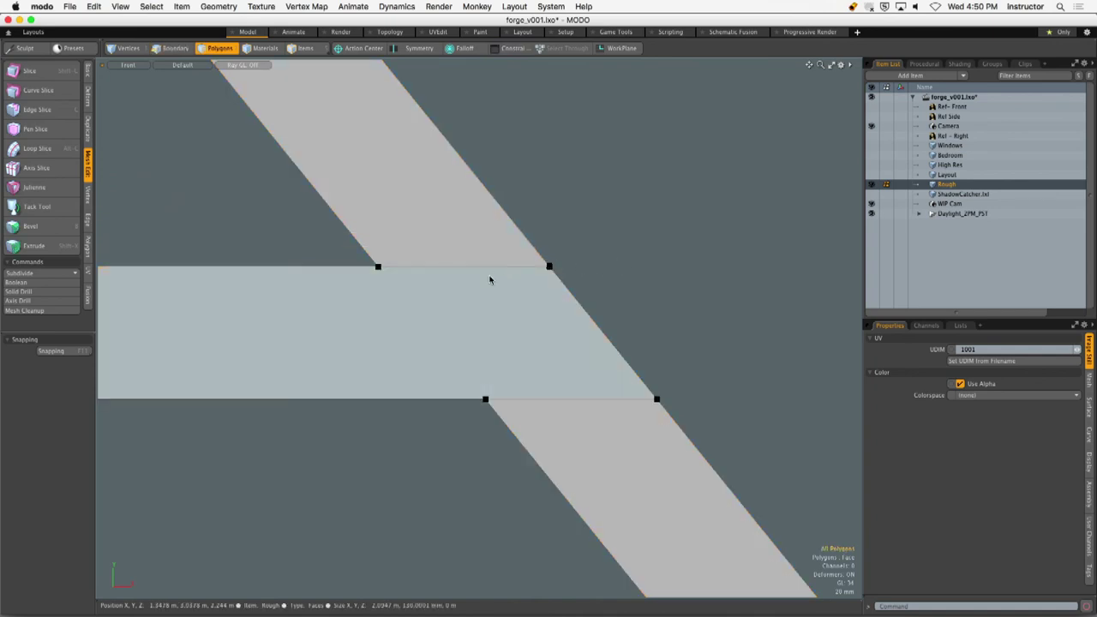
alt+drag(490, 280, 453, 299)
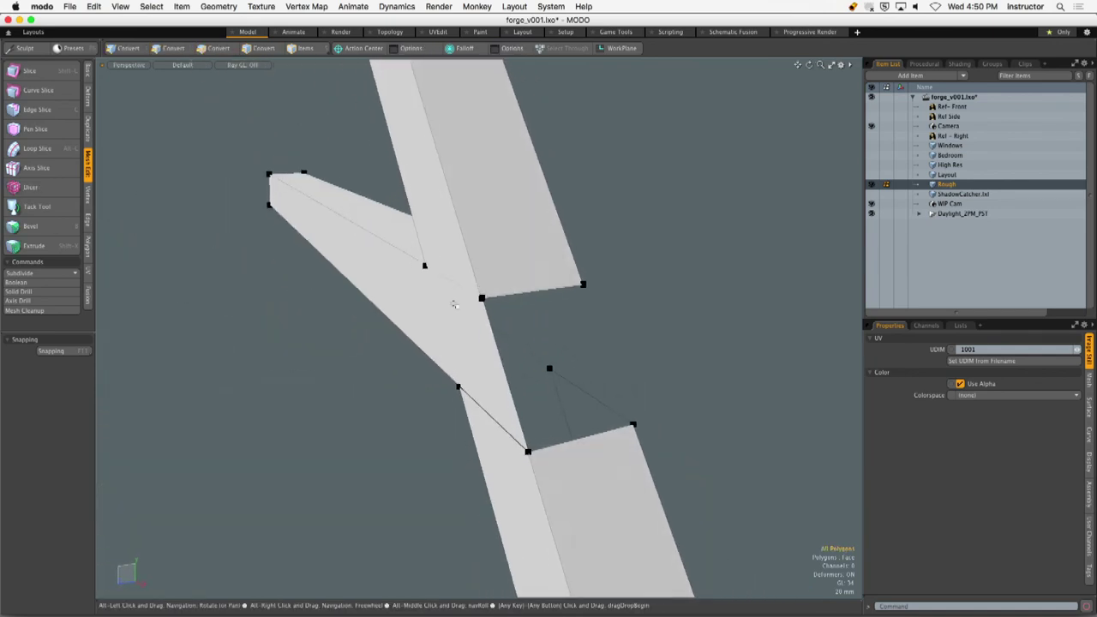
key(1)
key(2)
key(Escape)
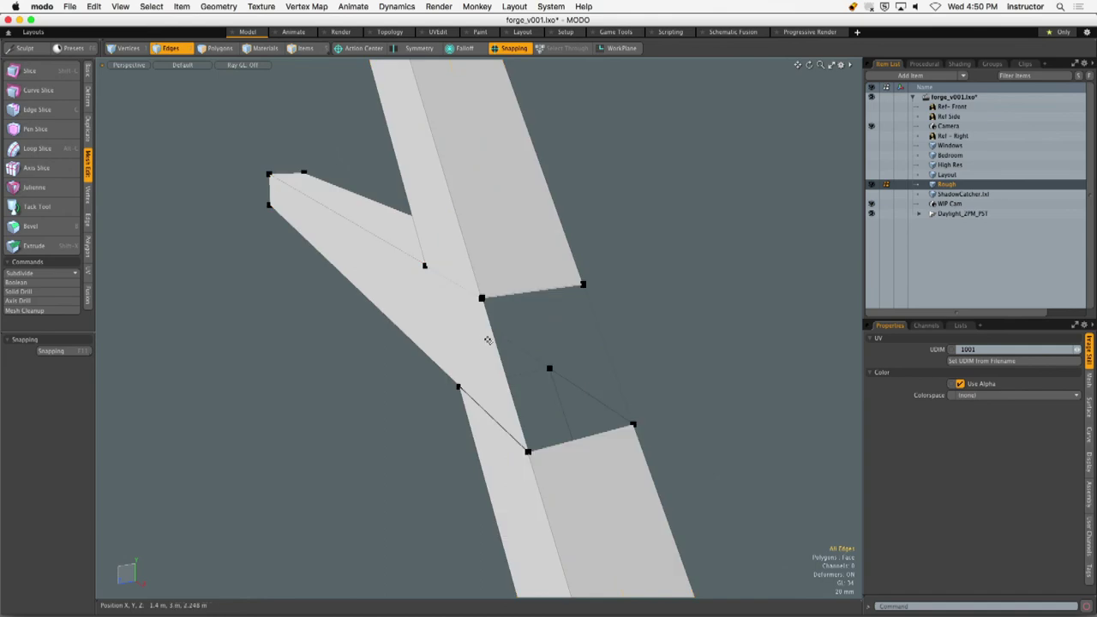
key(3)
double_click(489, 341)
alt+drag(495, 348, 485, 370)
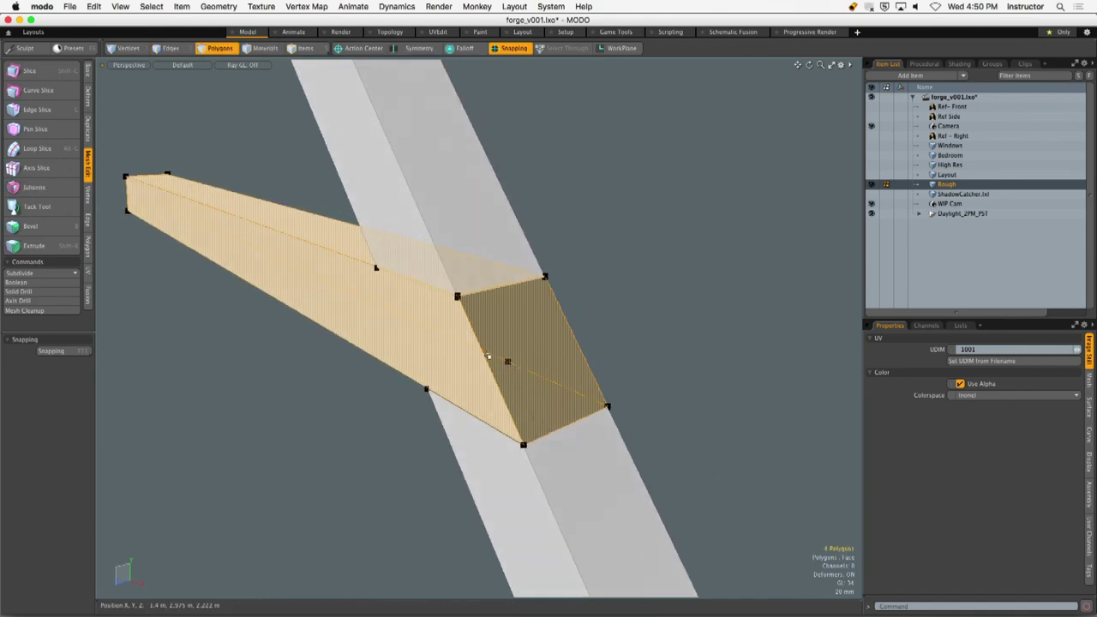
key(2)
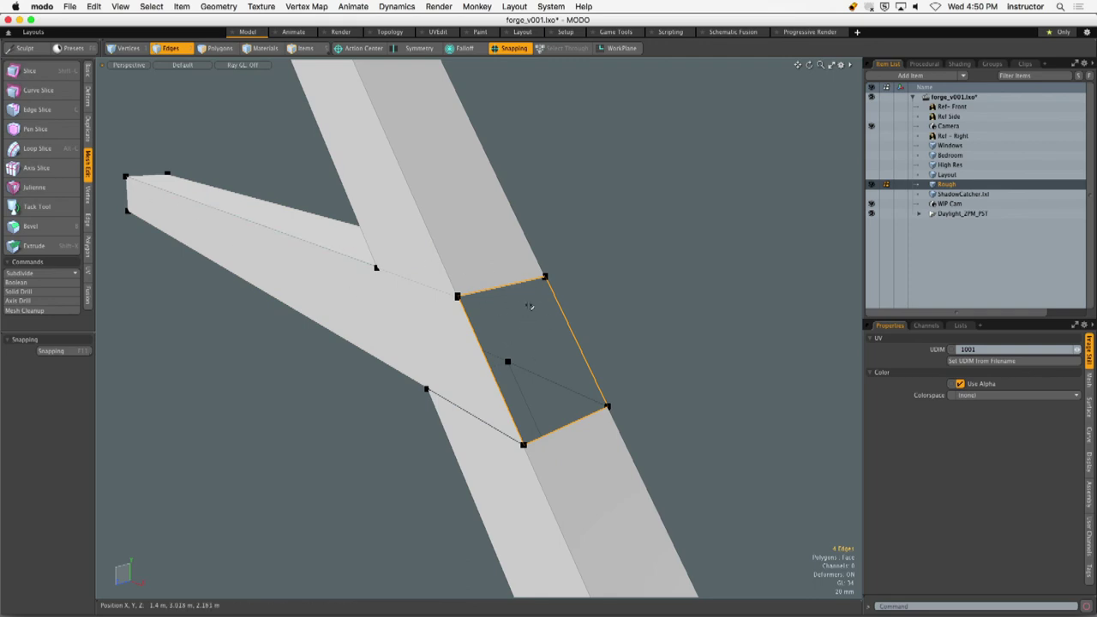
key(p)
Isolate the upper and lower sloping beam pieces and cap their open ends facing the crossbeam with polygons.
alt+drag(635, 308, 536, 299)
key(3)
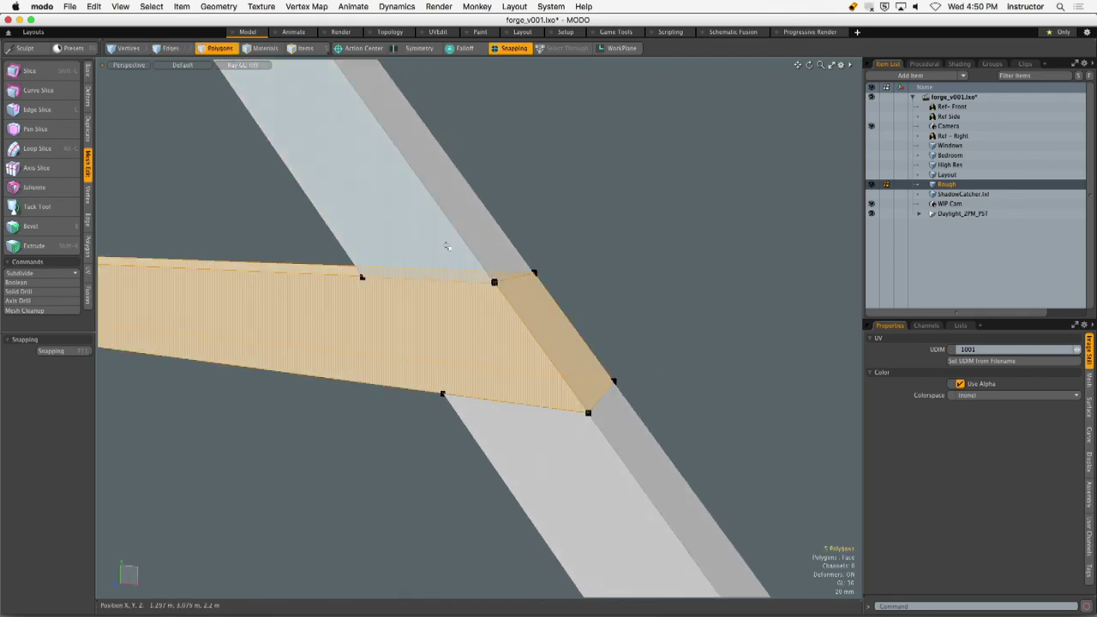
double_click(450, 248)
alt+drag(451, 248, 495, 314)
shift+double_click(565, 435)
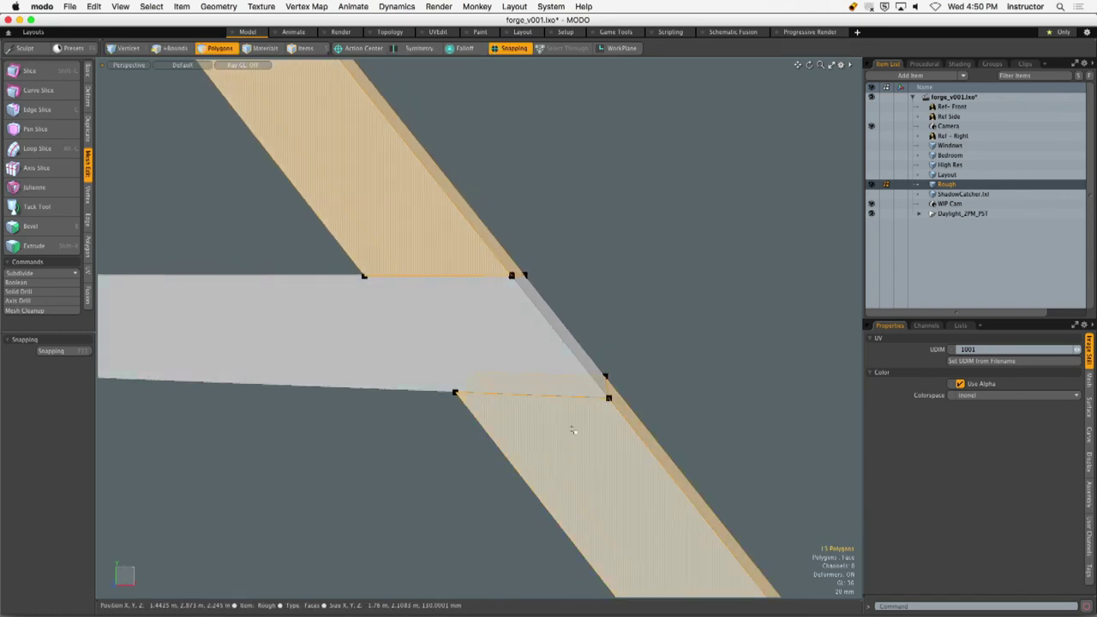
key(shift+h)
click(609, 331)
alt+drag(610, 331, 504, 328)
key(2)
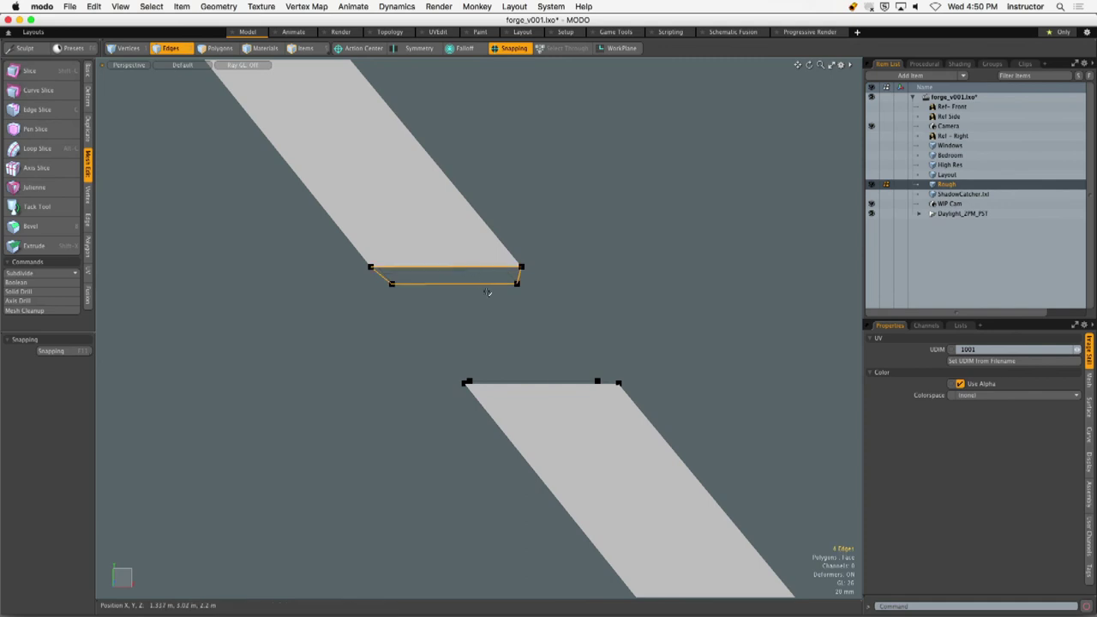
click(568, 386)
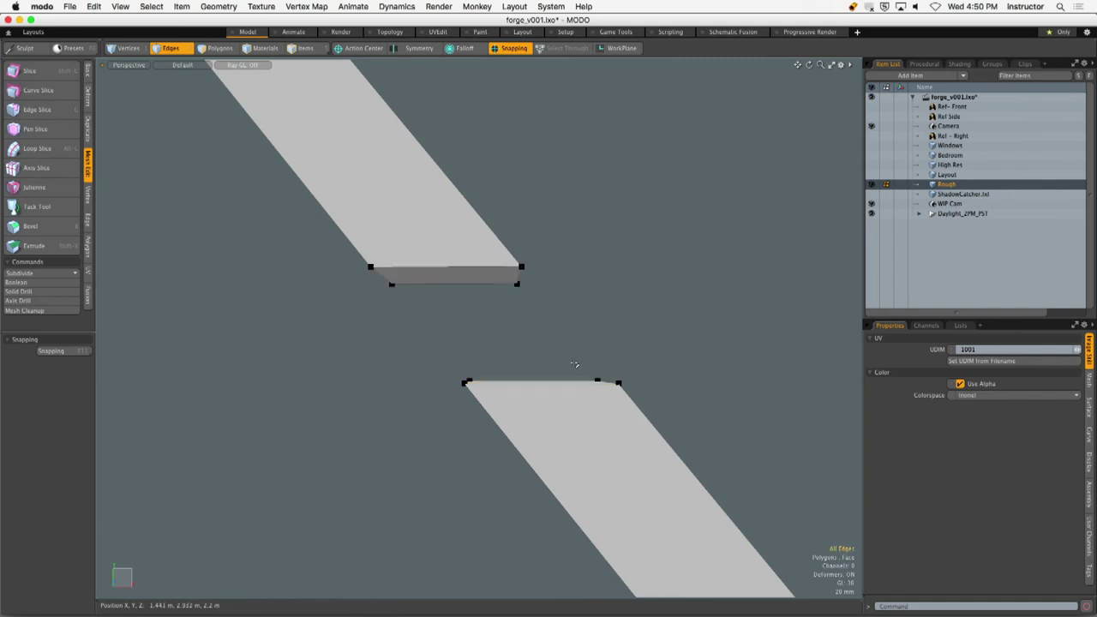
Unhide the building and isolate the crossbeam with both capped sloping beam pieces.
key(u)
alt+drag(491, 318, 509, 340)
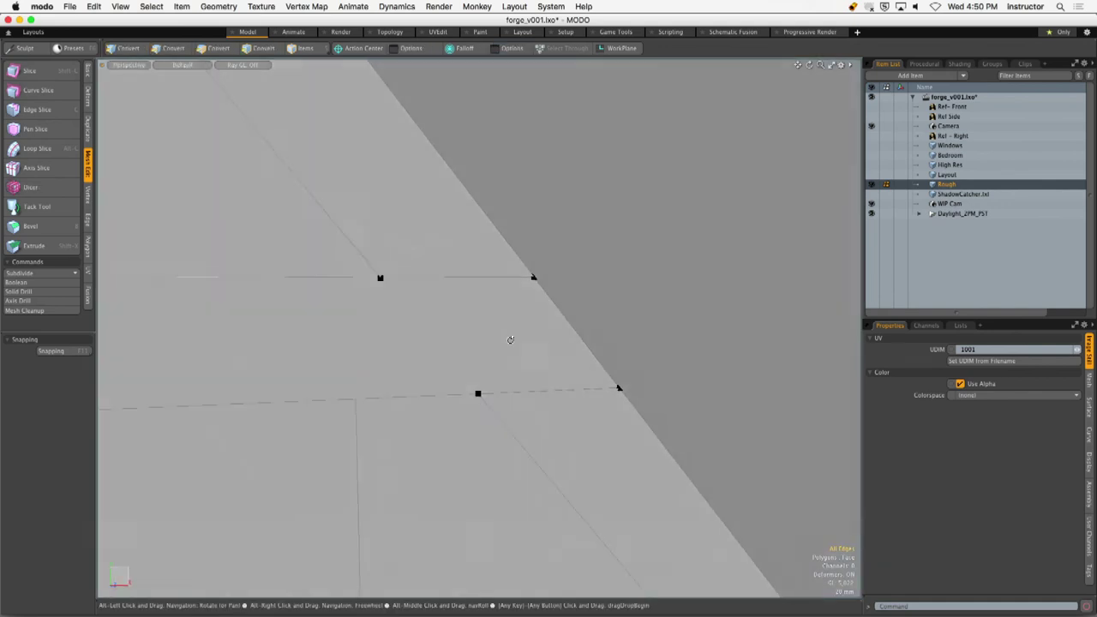
key(3)
click(428, 247)
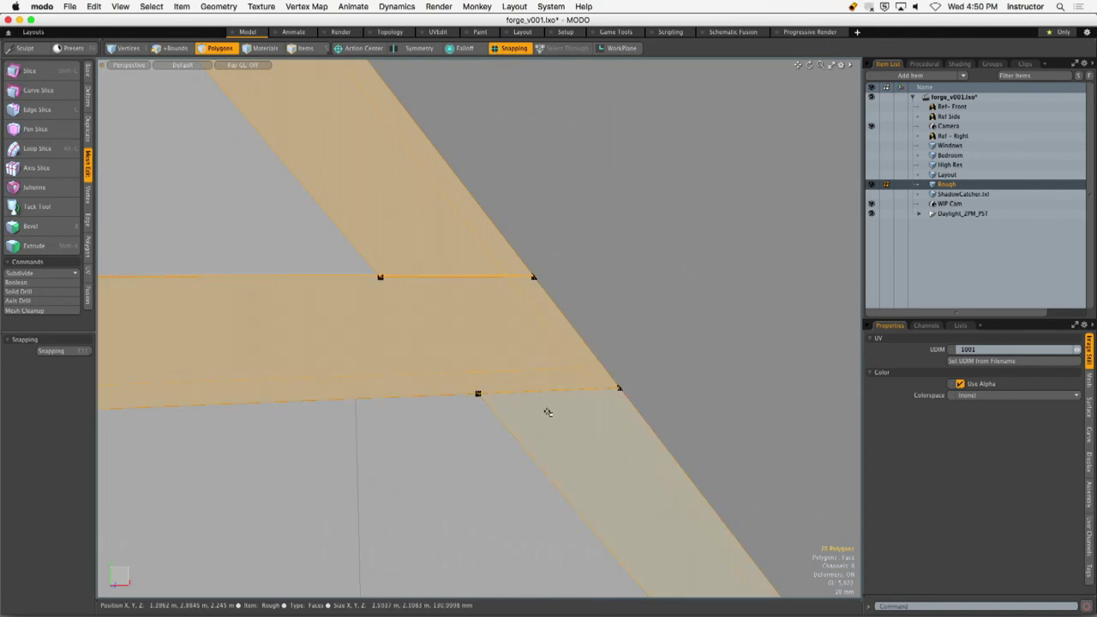
key(shift+h)
Bevel all edges of the closed crossbeam and both capped sloping beam pieces by 6.15 mm.
alt+click(173, 48)
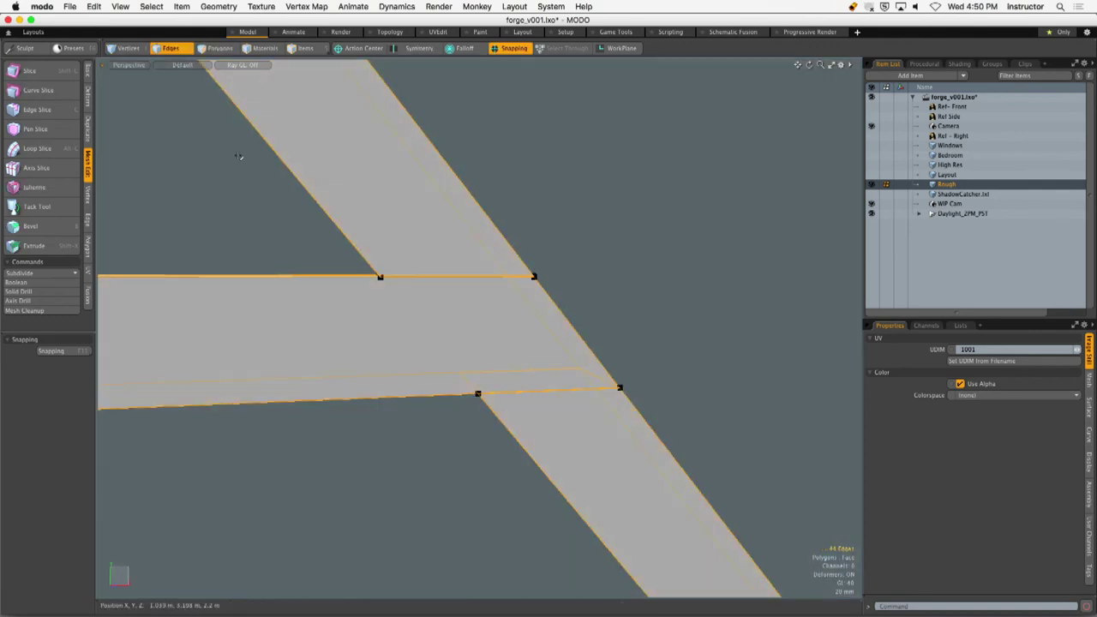
alt+drag(440, 250, 434, 296)
key(b)
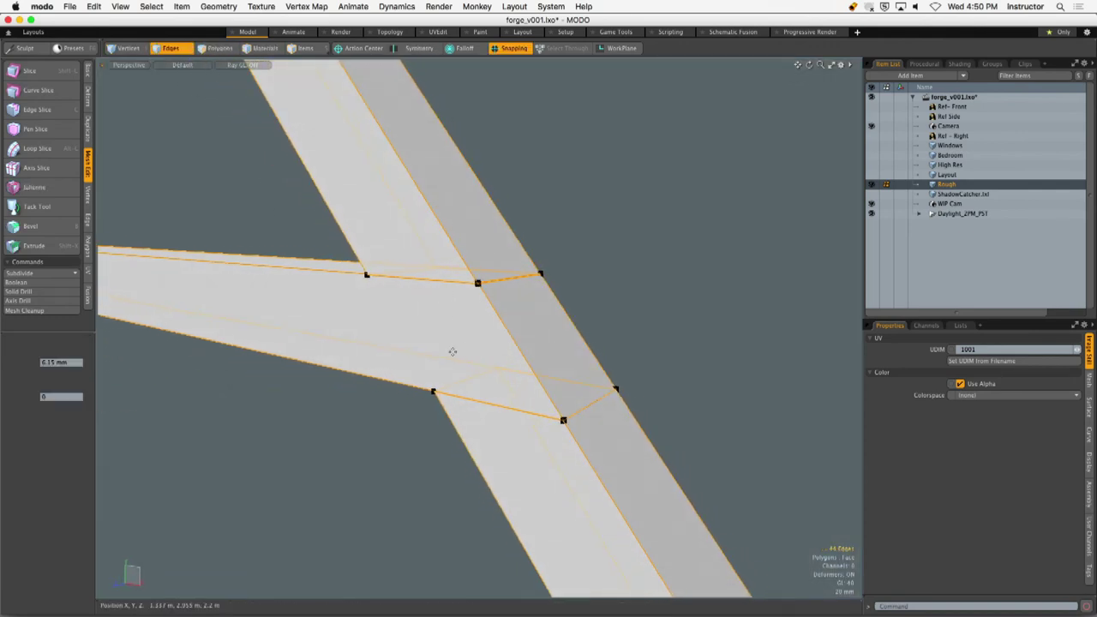
click(83, 431)
alt+drag(440, 355, 588, 326)
key(q)
click(577, 308)
ctrl+alt+drag(588, 326, 497, 334)
alt+drag(497, 334, 544, 329)
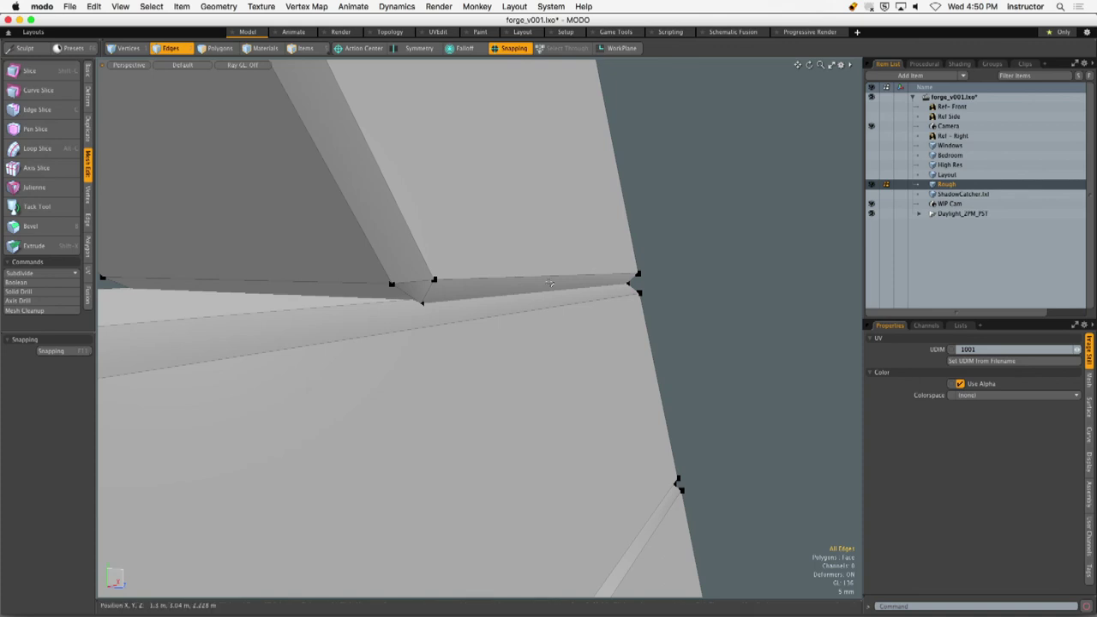
alt+drag(547, 275, 502, 243)
Isolate the upper sloping beam piece and delete the hidden end polygon that faces the crossbeam.
key(3)
double_click(515, 261)
shift+double_click(474, 338)
key(Escape)
double_click(479, 230)
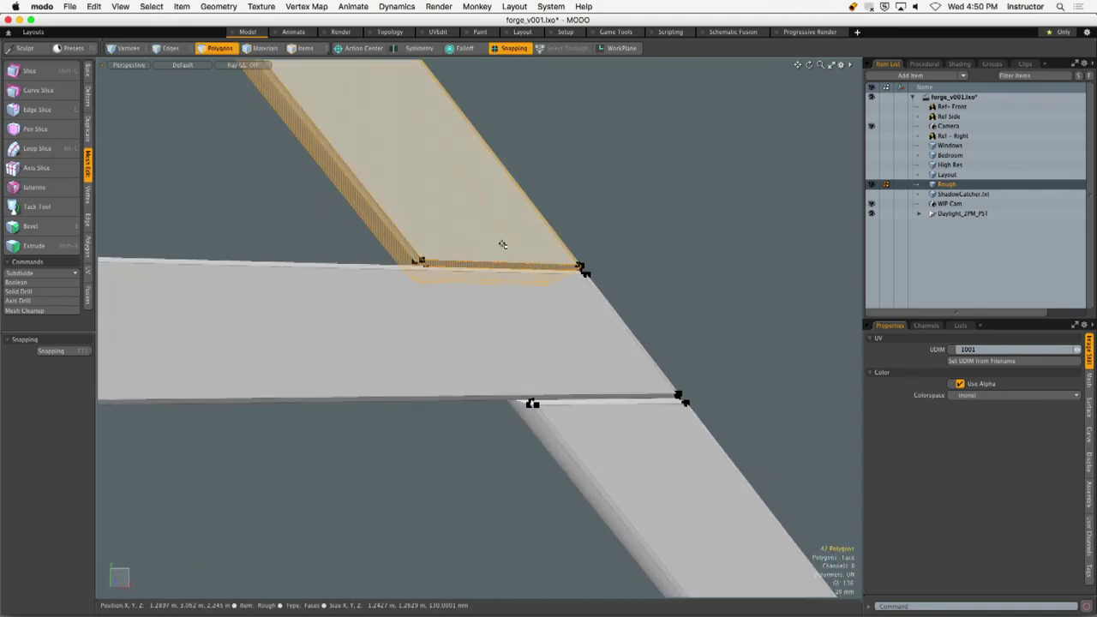
key(shift+h)
click(588, 232)
alt+drag(588, 232, 485, 265)
click(495, 277)
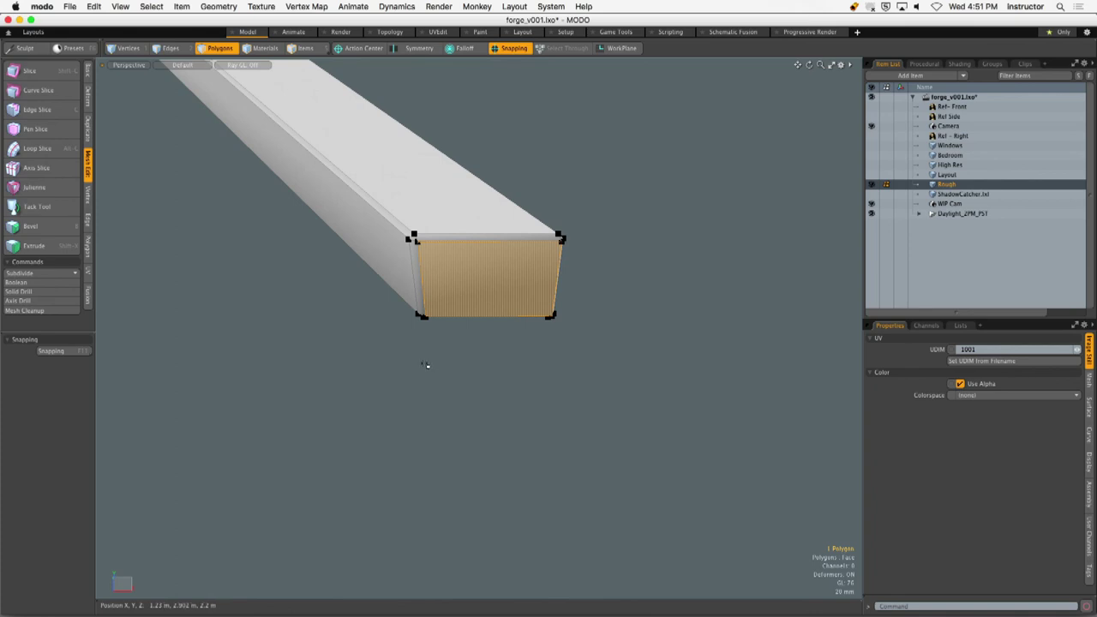
key(Delete)
Unhide the whole building and turn off Show Vertices for active meshes in the 3D viewport properties.
alt+drag(443, 341, 502, 272)
click(434, 254)
click(340, 467)
key(u)
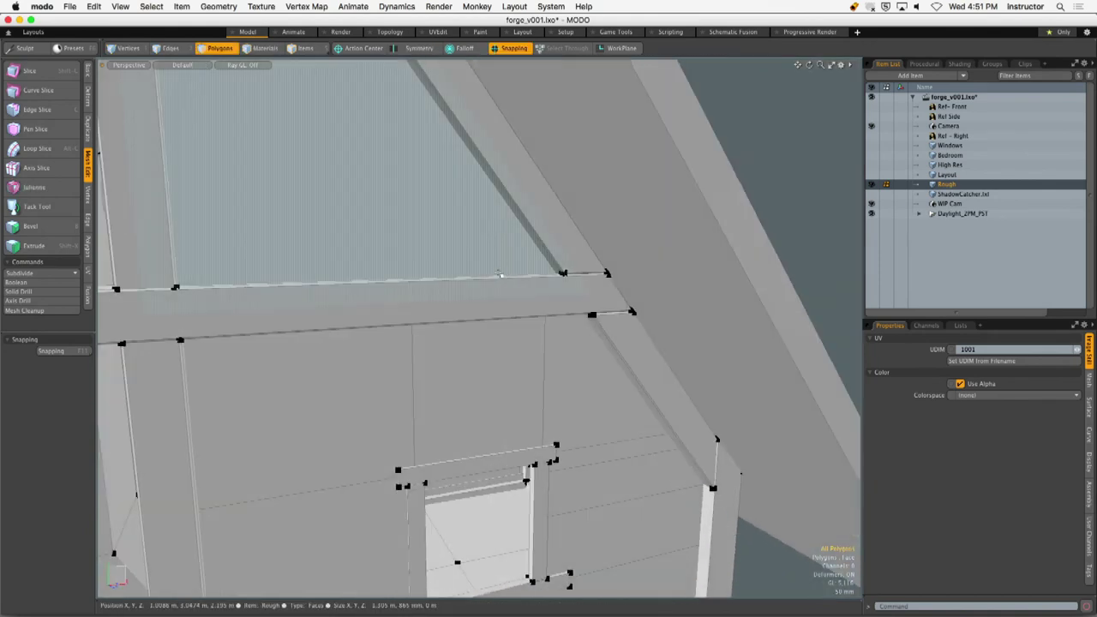
key(o)
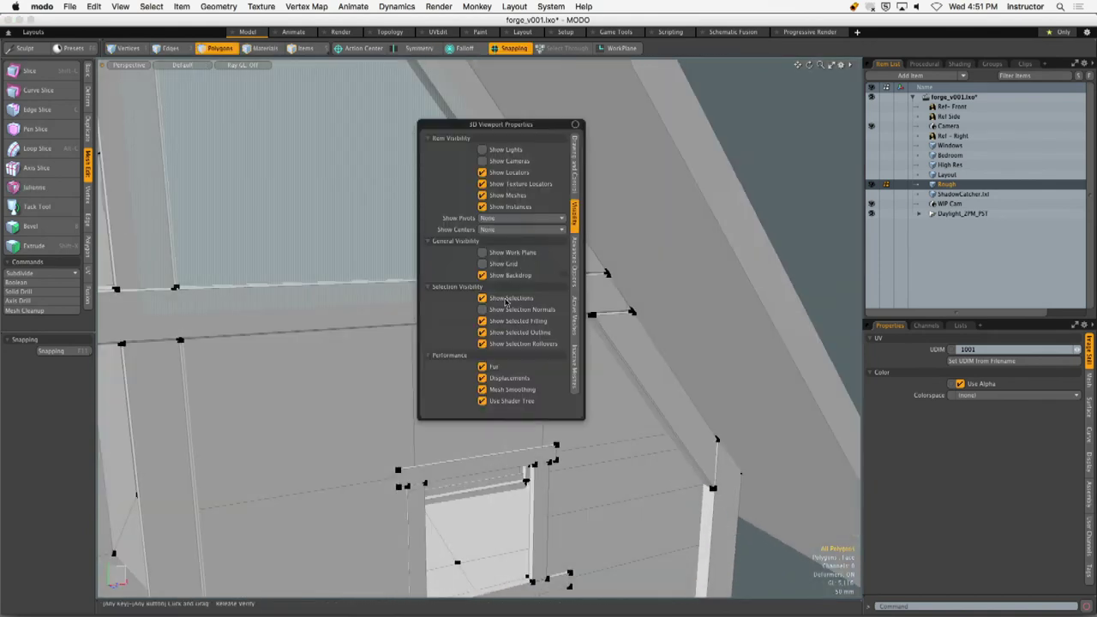
click(574, 323)
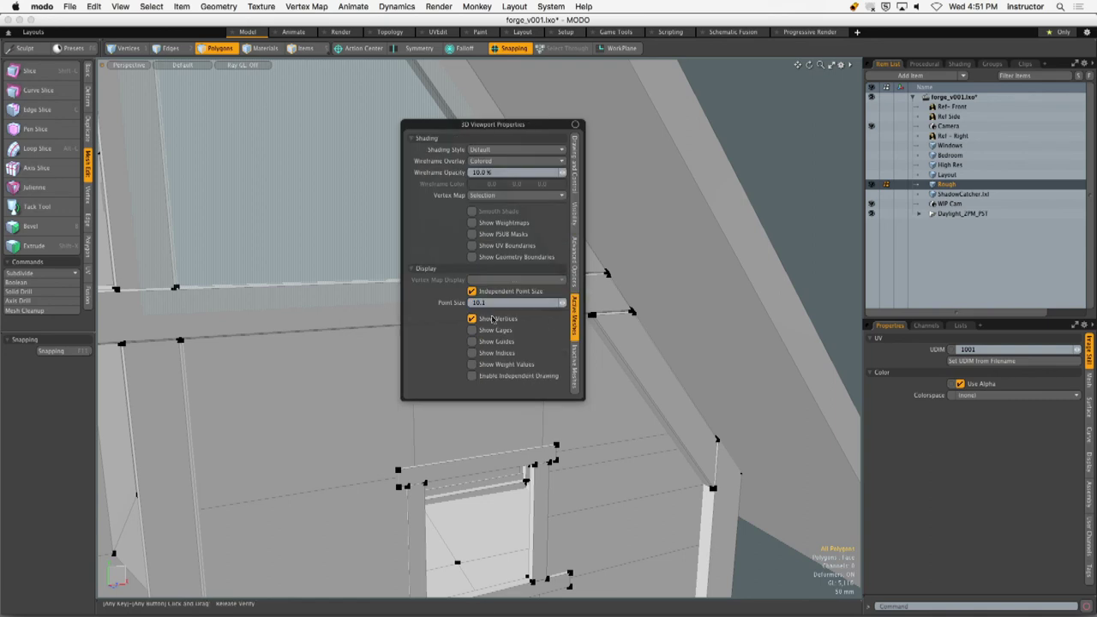
click(500, 320)
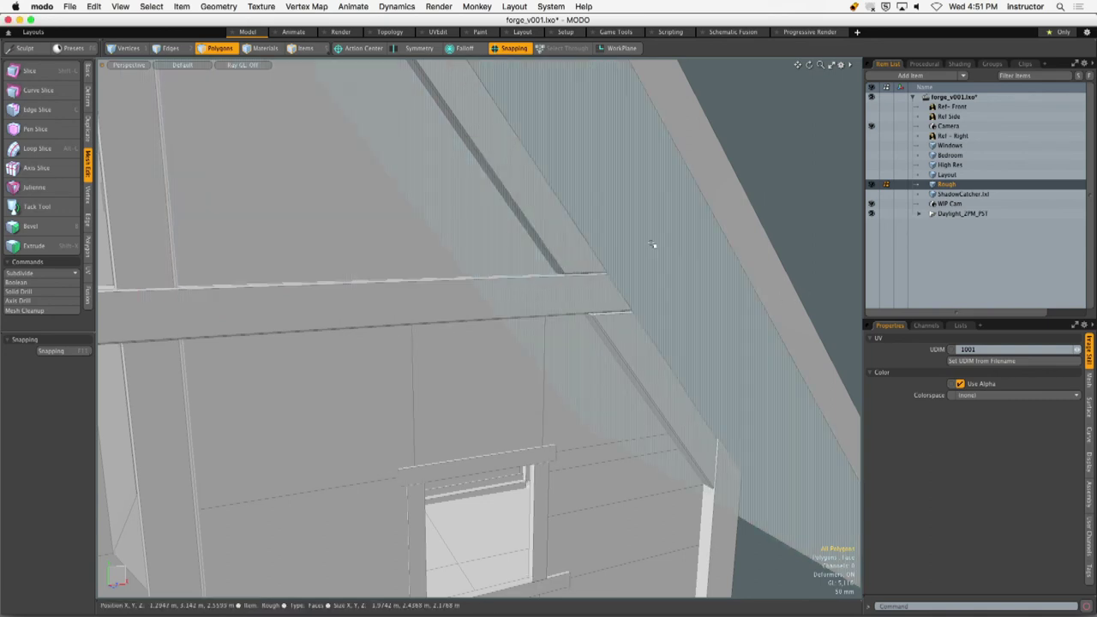
alt+drag(655, 244, 609, 250)
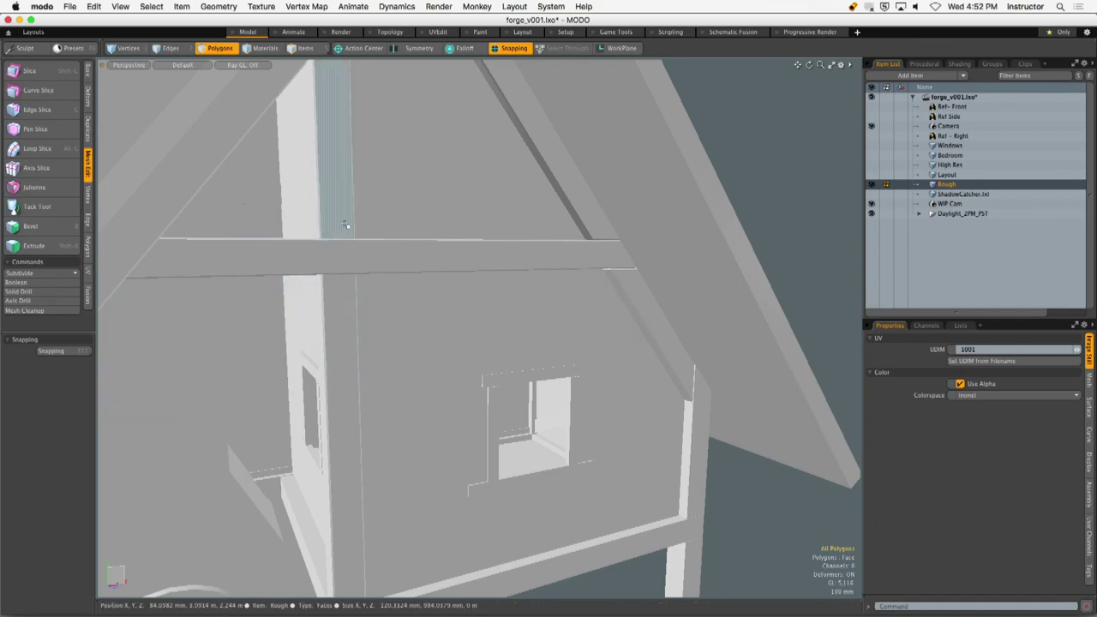
Switch to Chrome and sign in to the course site again with the account username and password.
key(super+Tab)
click(718, 302)
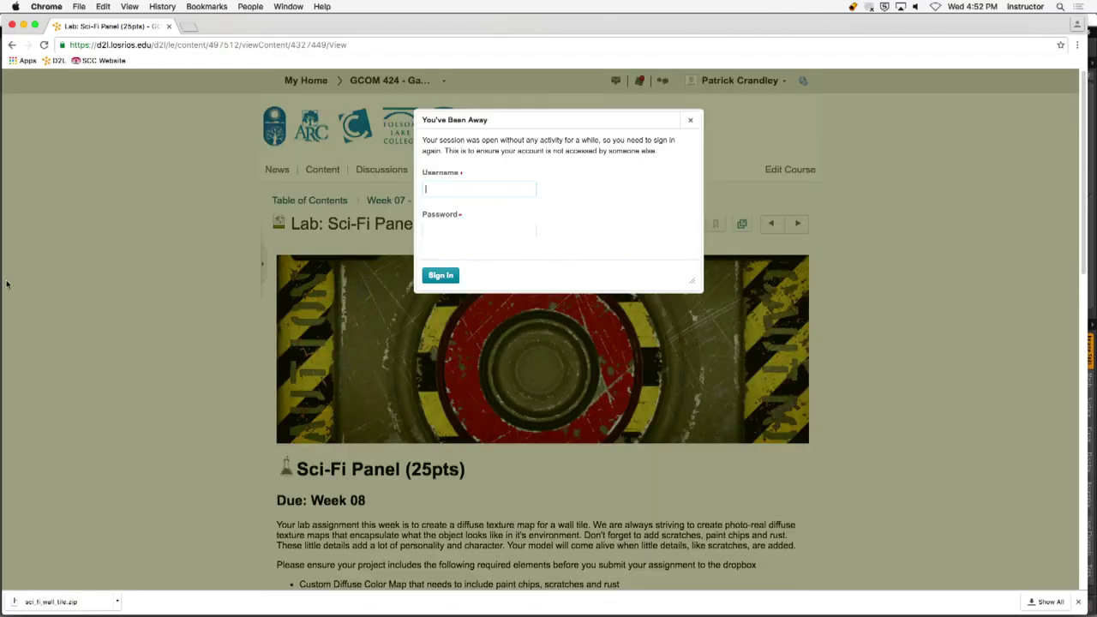
text(W0766356)
key(Tab)
text(••••••••)
key(Return)
Open the Homework: Blacksmith Shop Geo page from Week 07 - Creating Buildings.
click(442, 199)
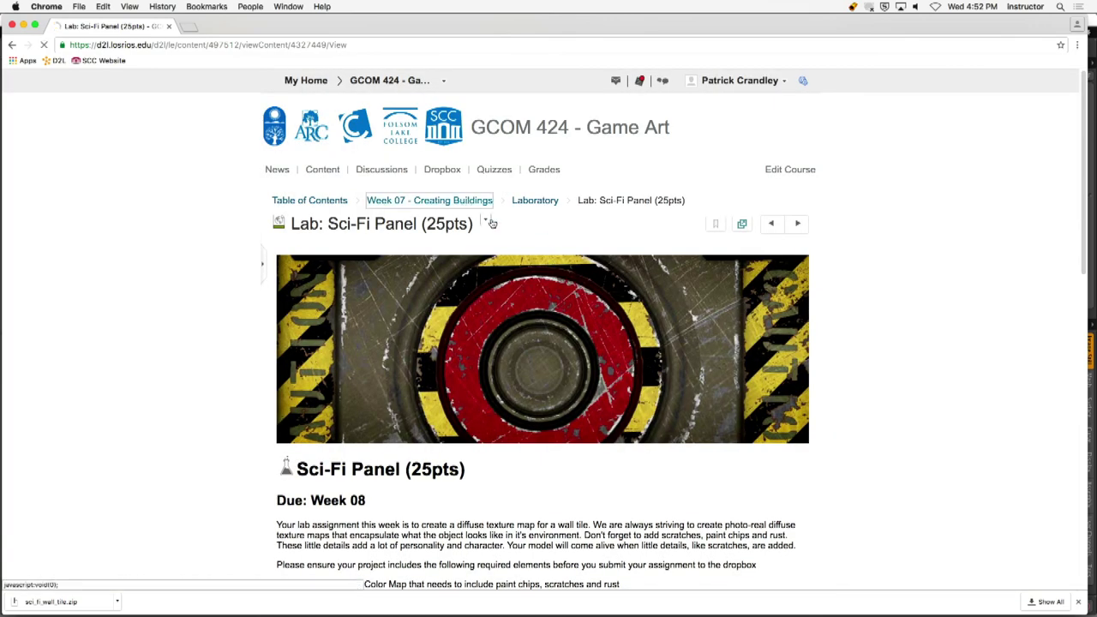
click(625, 404)
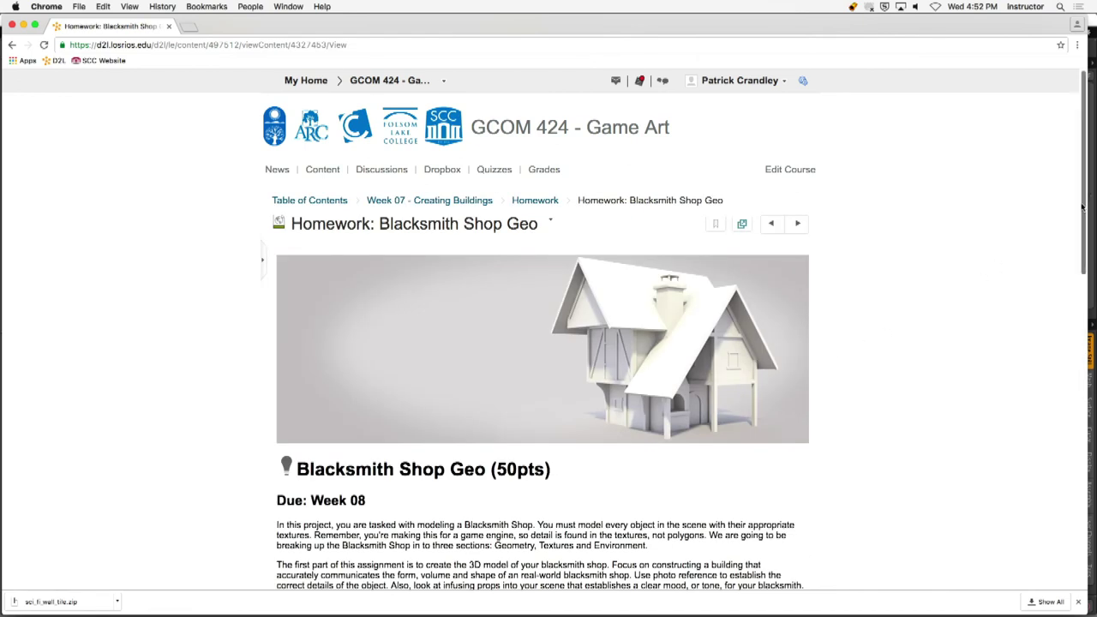
Review the Blacksmith Shop Geo homework page, including its required elements, example projects, rubric and submission guidelines.
scroll(1071, 246, down, 2)
scroll(1016, 363, down, 9)
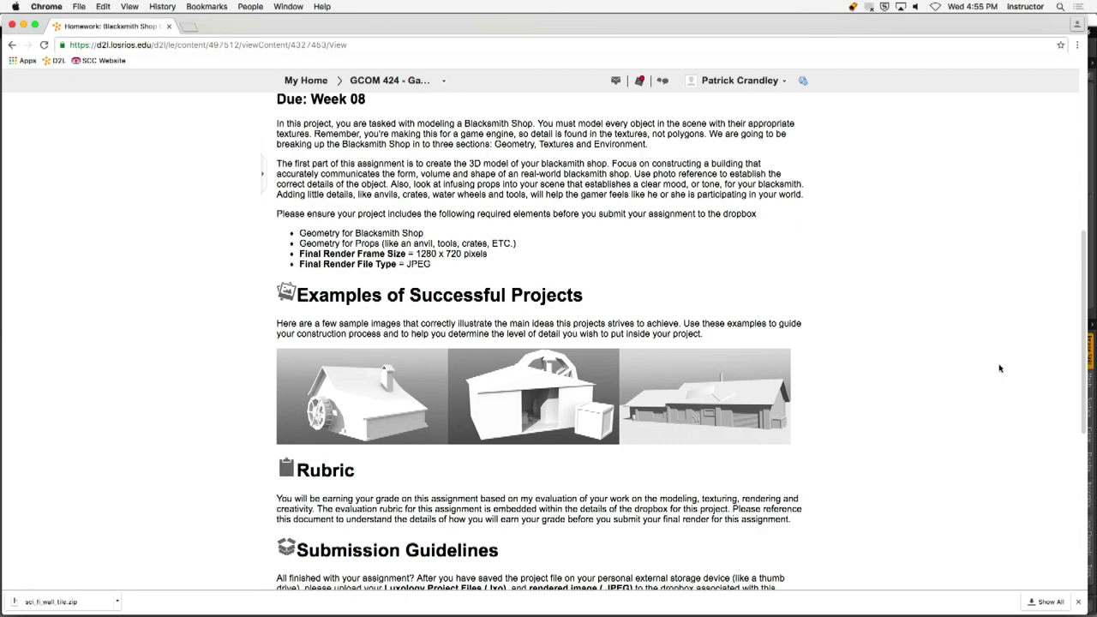
drag(1082, 248, 1071, 188)
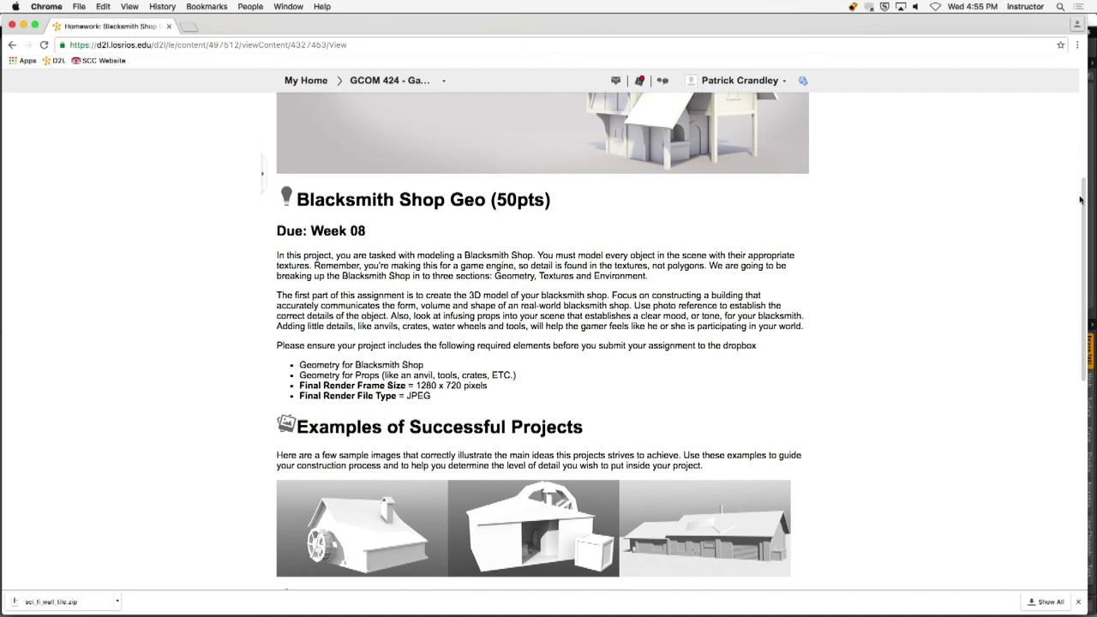
drag(1082, 193, 1086, 186)
scroll(1087, 187, up, 5)
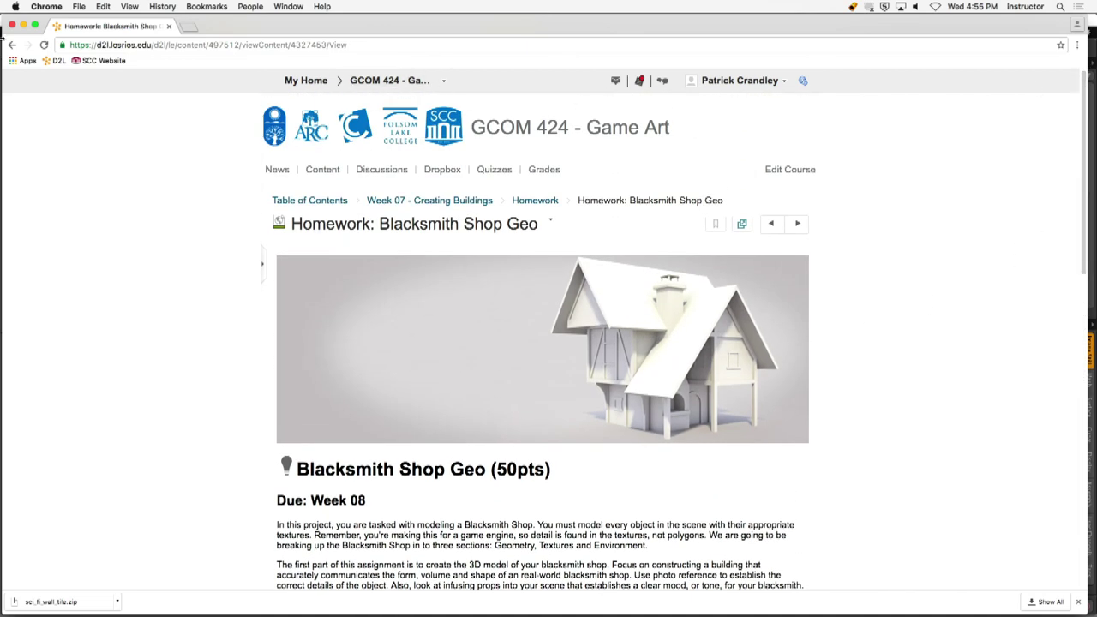
Go back to Week 07 - Creating Buildings and open the Blacksmith Shop Reference assignment from Laboratory to read its instructions.
click(13, 48)
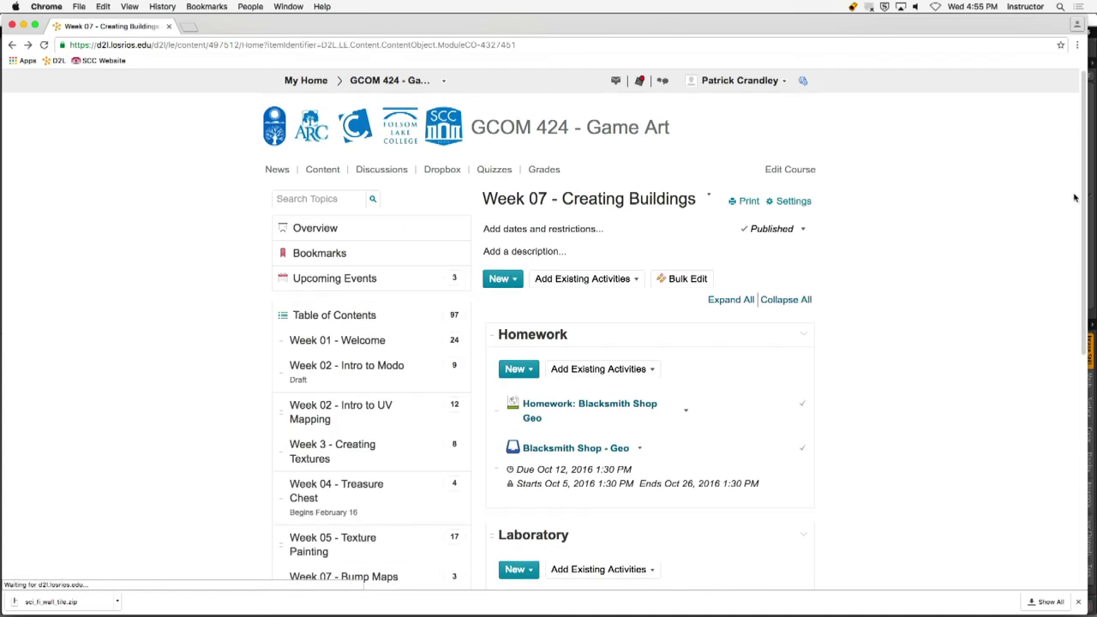
scroll(1068, 242, down, 5)
scroll(1007, 412, down, 1)
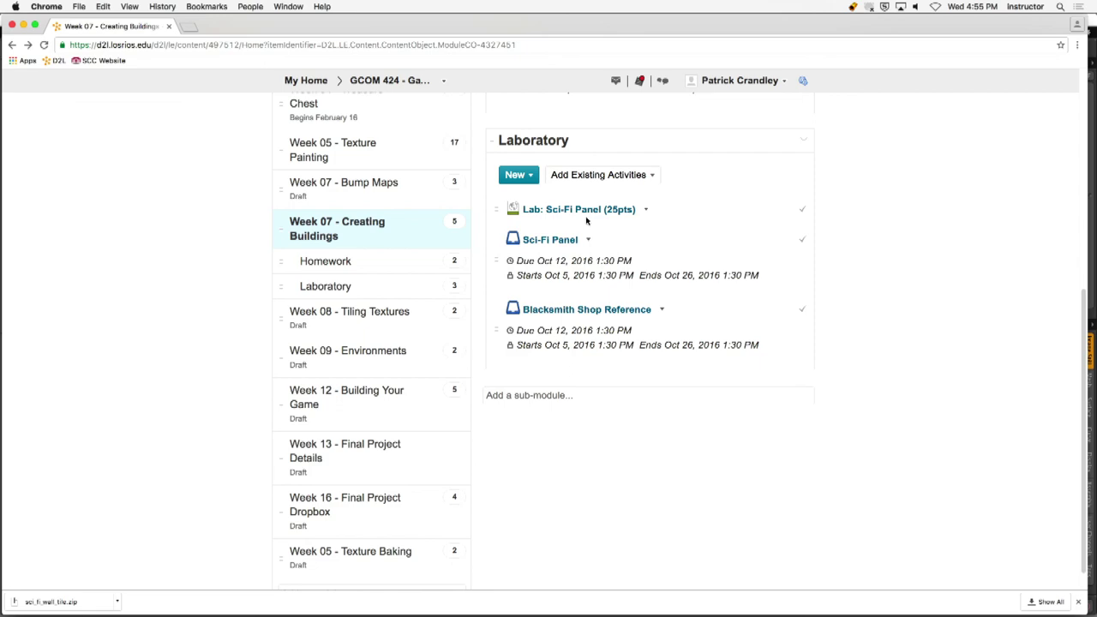
click(614, 310)
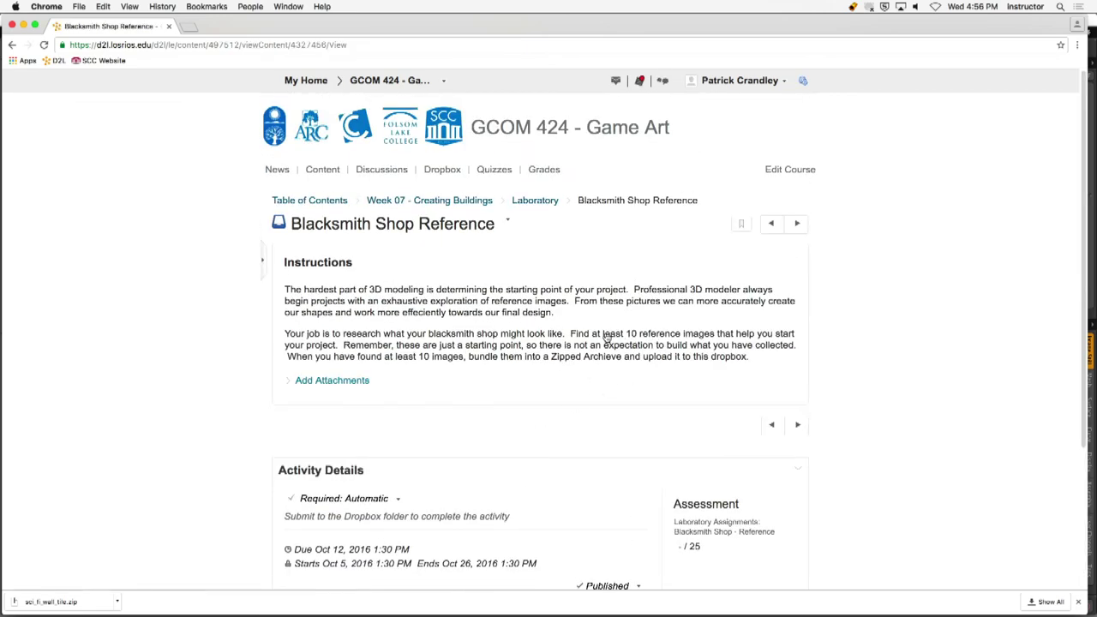
drag(568, 335, 681, 336)
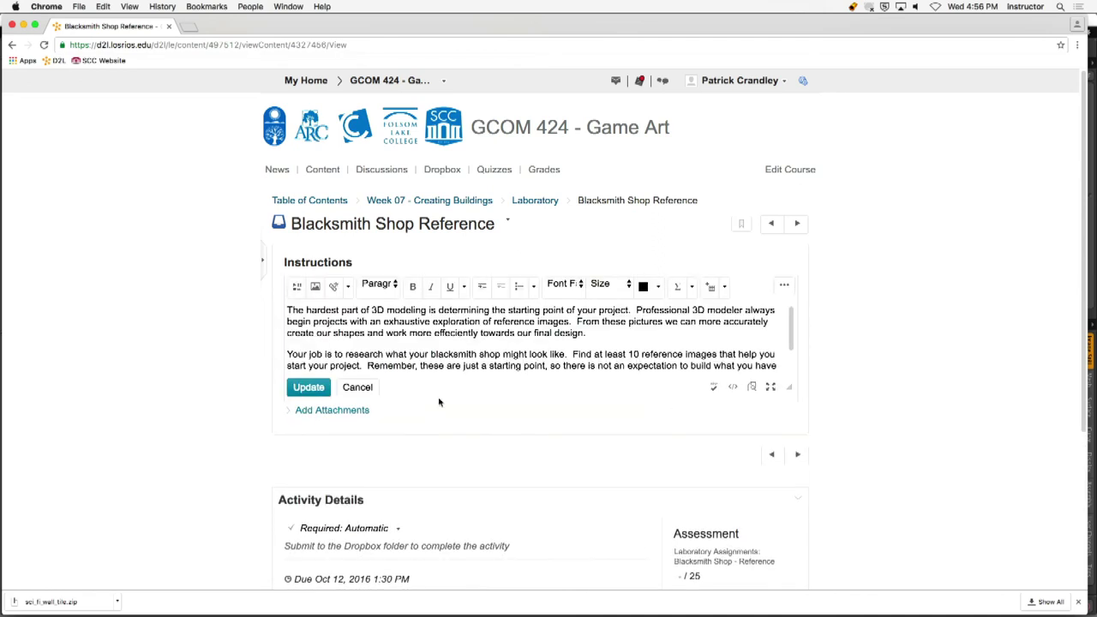
Switch the course to the student view, open its Content page and highlight the 10 reference images requirement under Blacksmith Shop Reference.
click(747, 83)
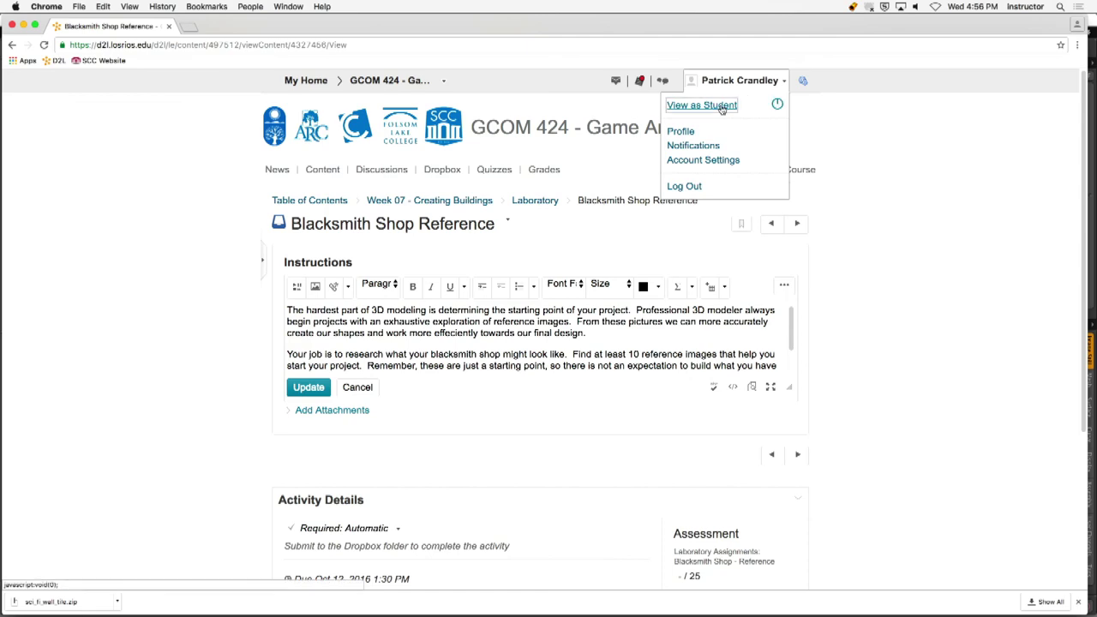
click(717, 105)
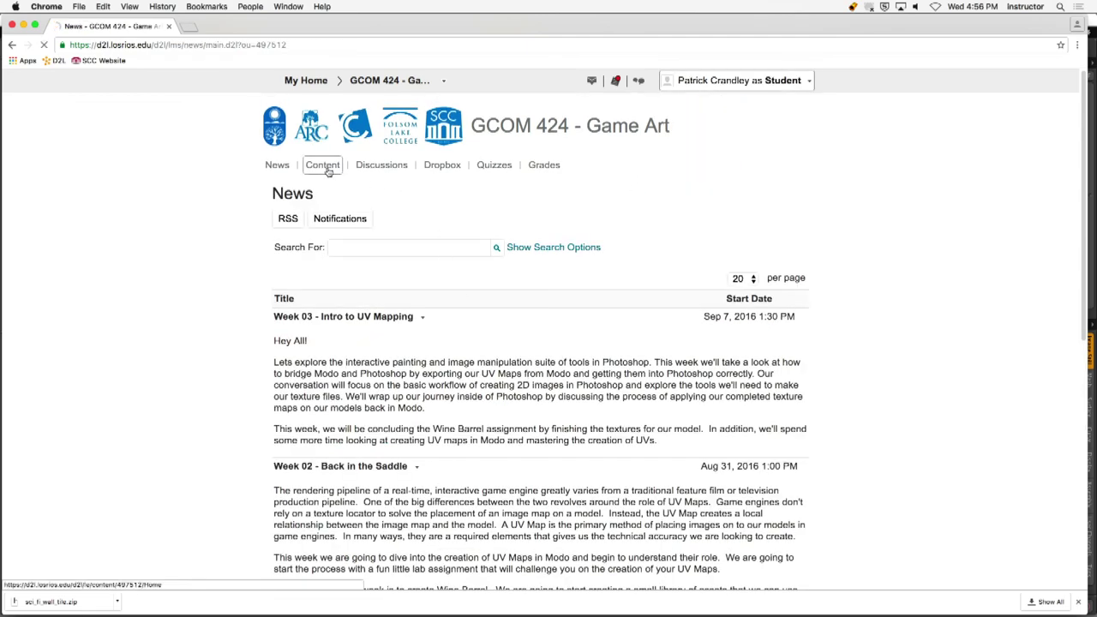
click(328, 168)
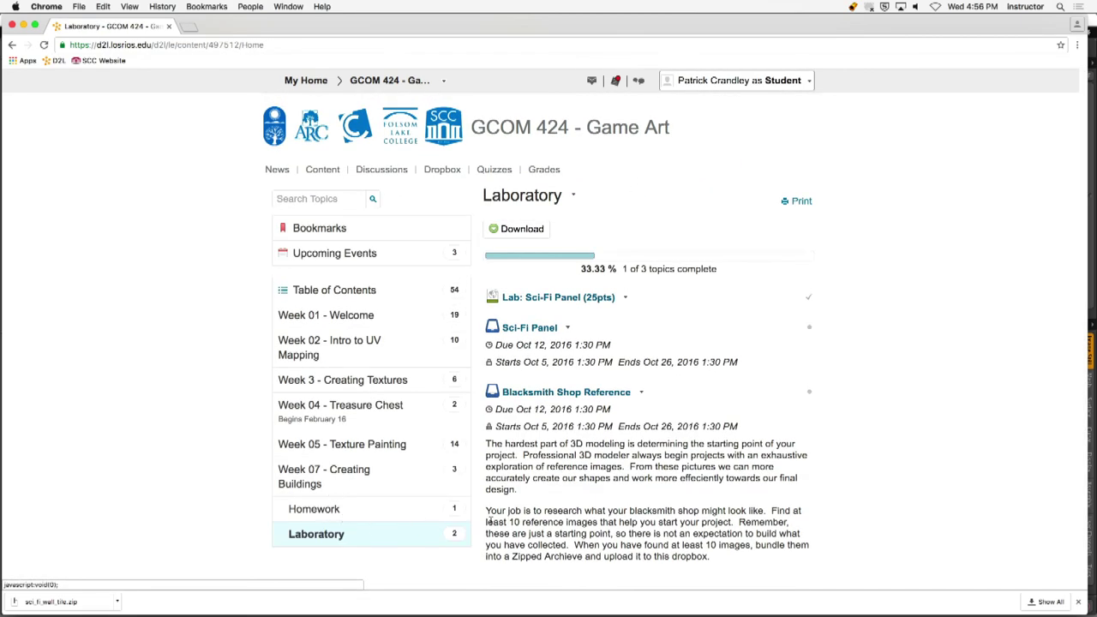
drag(497, 522, 733, 522)
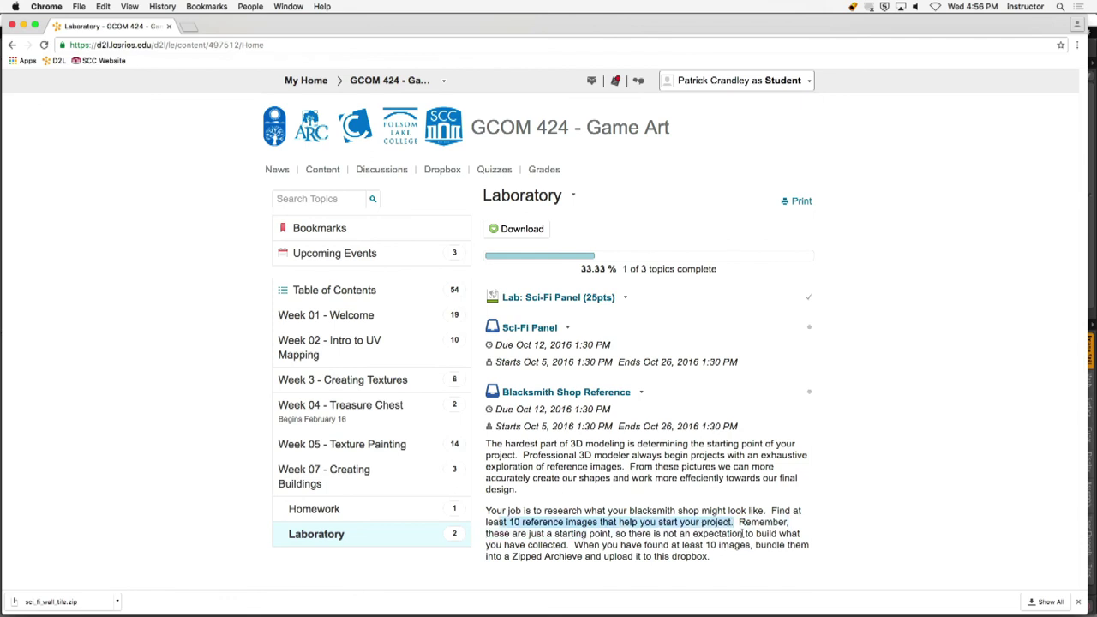